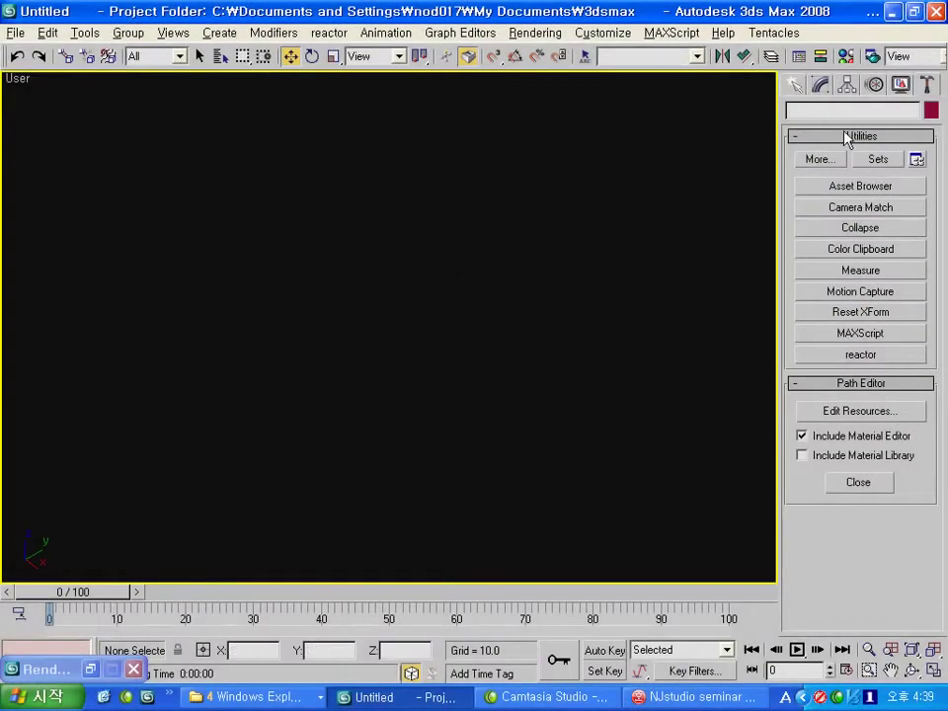
Step: Draw a plane in the Top view, then tilt the view
left_click(793, 87)
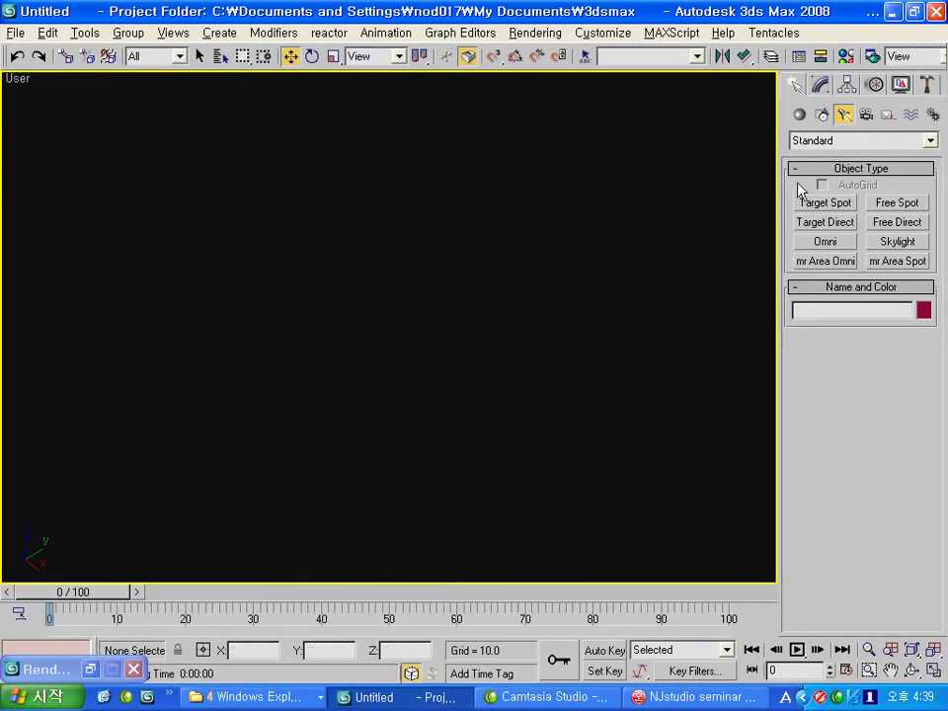
left_click(799, 116)
left_click(898, 279)
key("t")
mouse_move(342, 264)
left_mouse_down()
mouse_move(527, 356)
mouse_move(649, 469)
left_mouse_up()
mouse_move(650, 470)
middle_mouse_down("alt")
mouse_move(594, 357)
mouse_move(601, 343)
middle_mouse_up("alt")
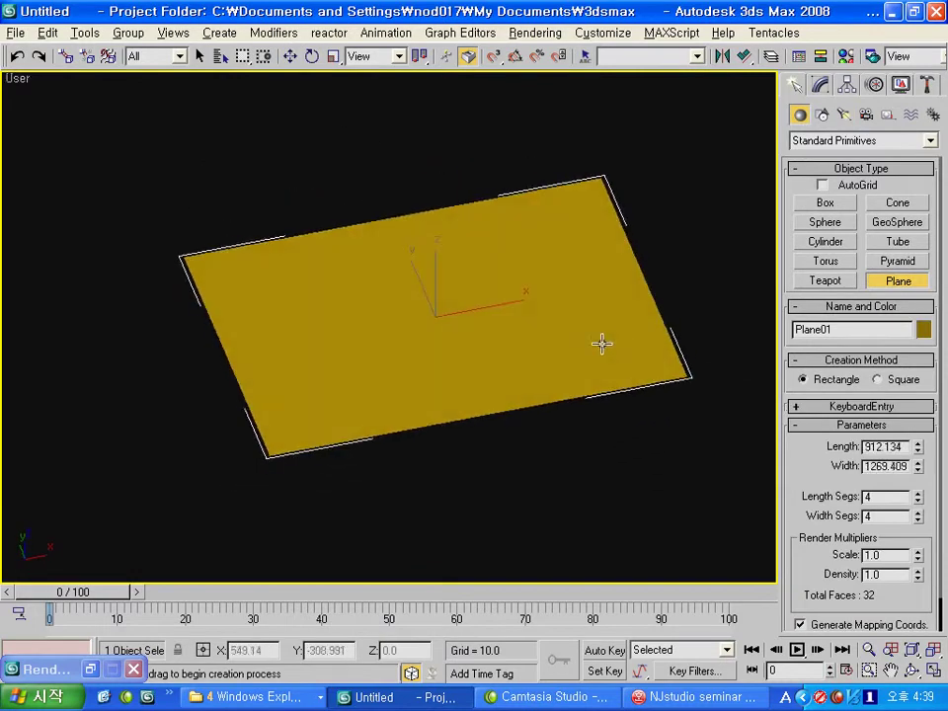
Step: Add a teapot on the plane and clone it with 2 copies in a row along its edge
left_click(825, 281)
mouse_move(234, 262)
left_mouse_down()
mouse_move(254, 268)
mouse_move(265, 291)
mouse_move(247, 304)
left_mouse_up()
key("w")
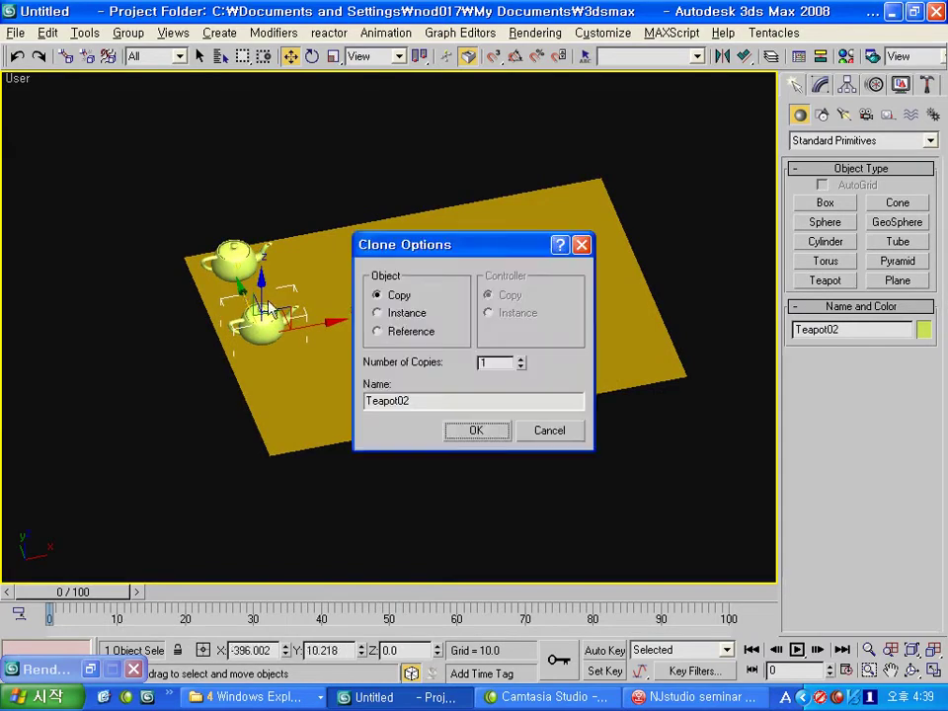
left_click(520, 361)
left_click(476, 430)
mouse_move(430, 402)
middle_mouse_down("alt")
mouse_move(311, 324)
mouse_move(294, 339)
middle_mouse_up("alt")
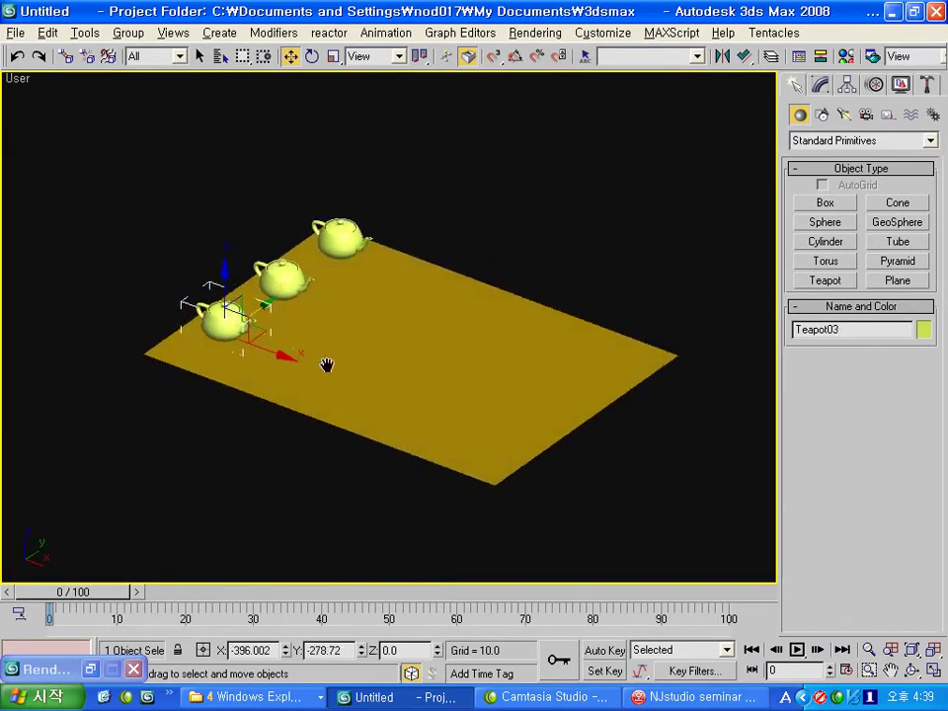
key("F3")
key("F3")
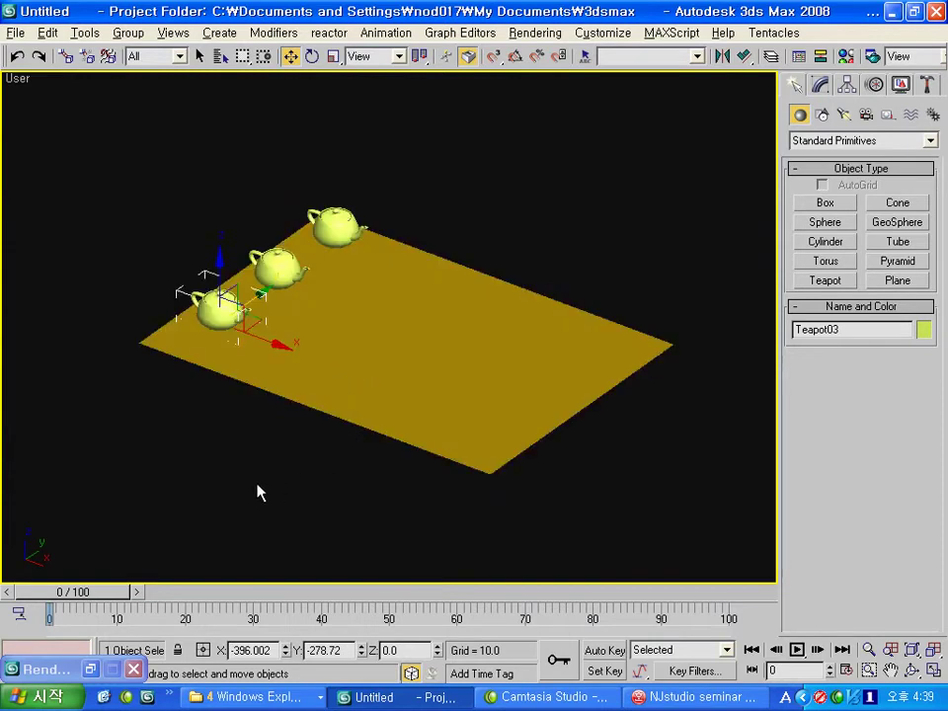
Step: Deselect the teapot, return the time slider to frame 0 and turn on Auto Key
left_click(256, 491)
mouse_move(104, 601)
left_mouse_down()
mouse_move(656, 604)
mouse_move(74, 598)
mouse_move(735, 610)
mouse_move(74, 598)
left_mouse_up()
left_click(290, 57)
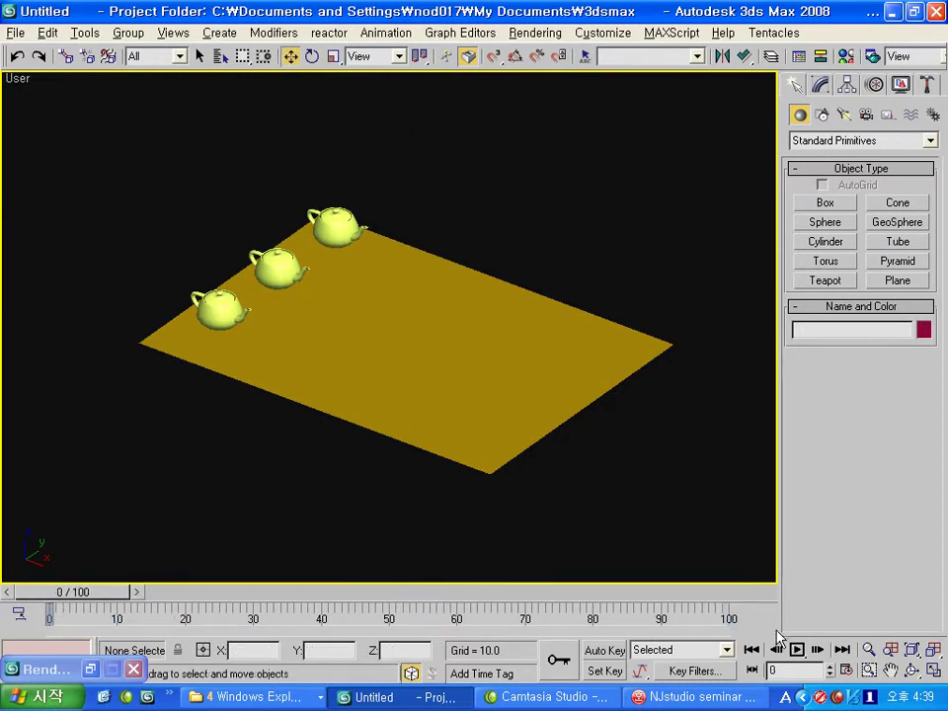
left_click(605, 651)
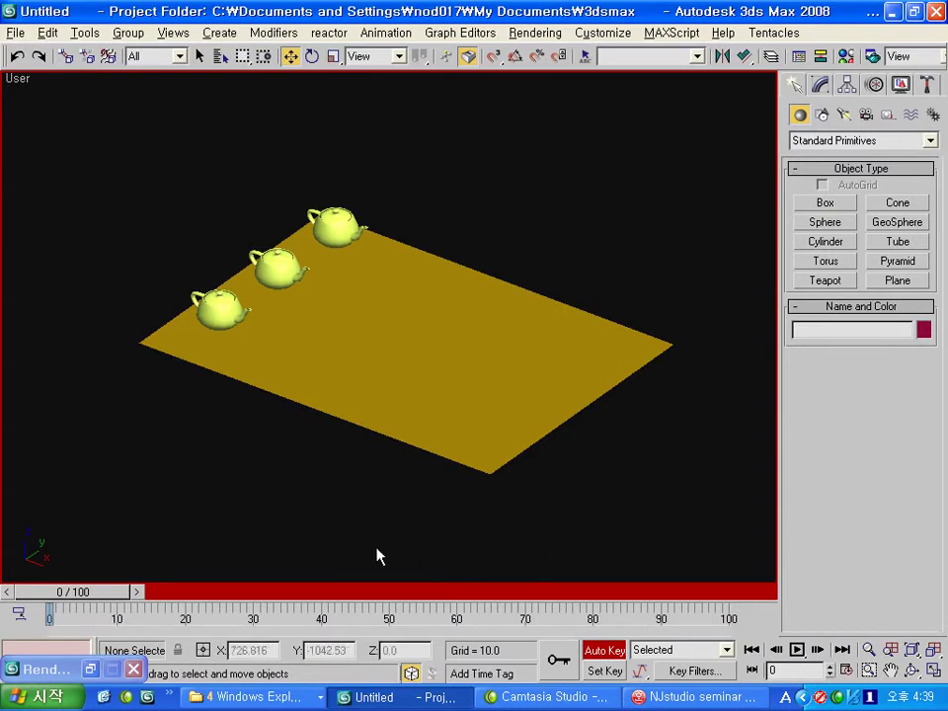
Step: Switch to the four-viewport layout, then maximize the User view again
left_click(933, 671)
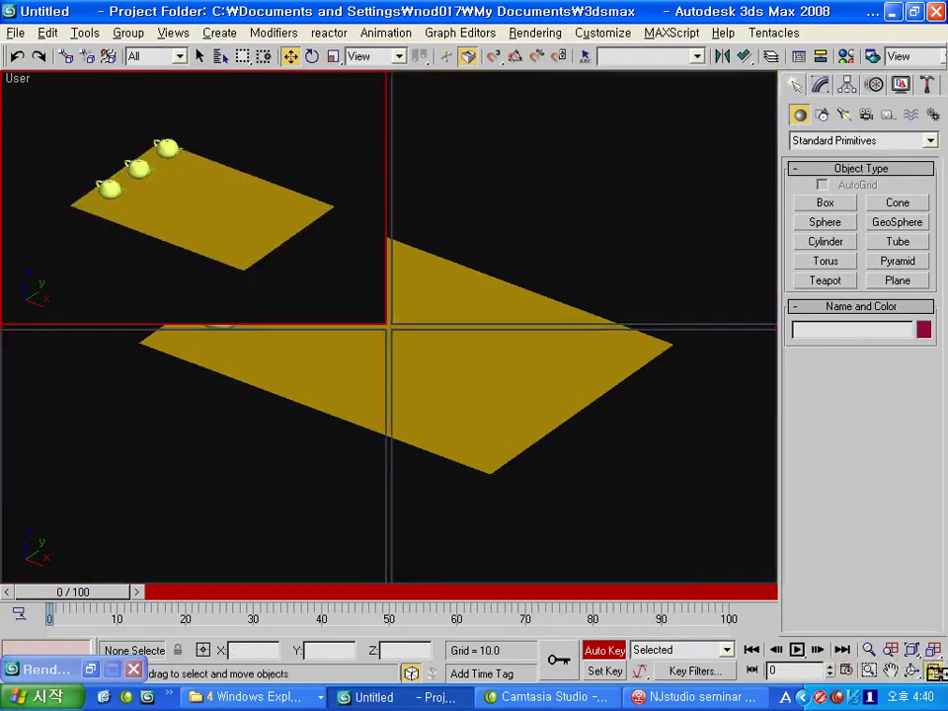
left_click(450, 239)
left_click(455, 415)
left_click(331, 385)
left_click(320, 277)
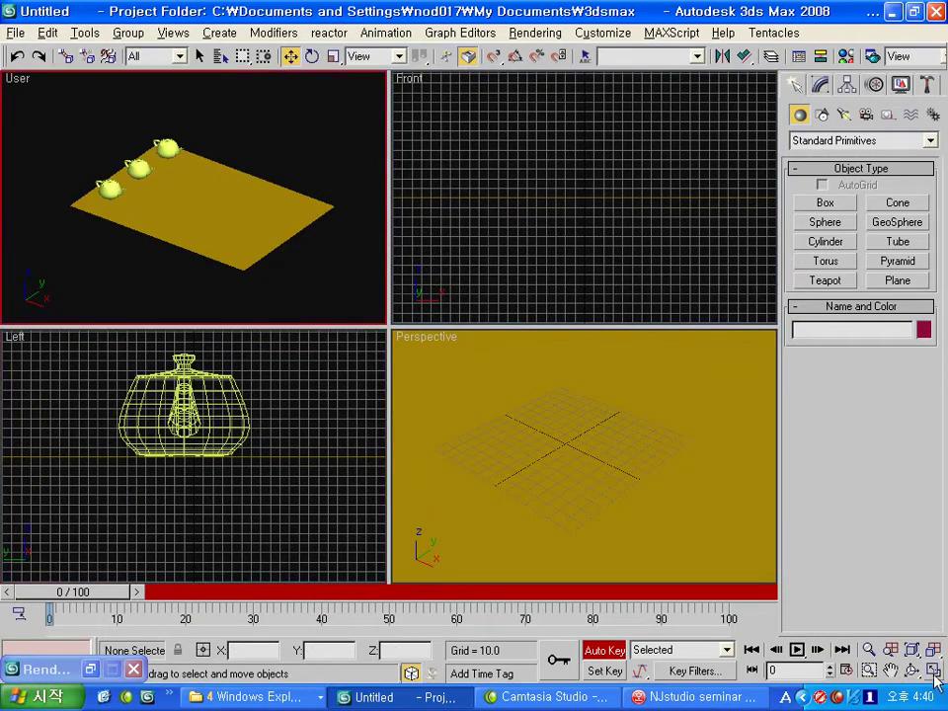
left_click(933, 671)
scroll(474, 442, "up", 2)
Step: Orbit the view and select the back teapot, Teapot01
scroll(482, 450, "up", 2)
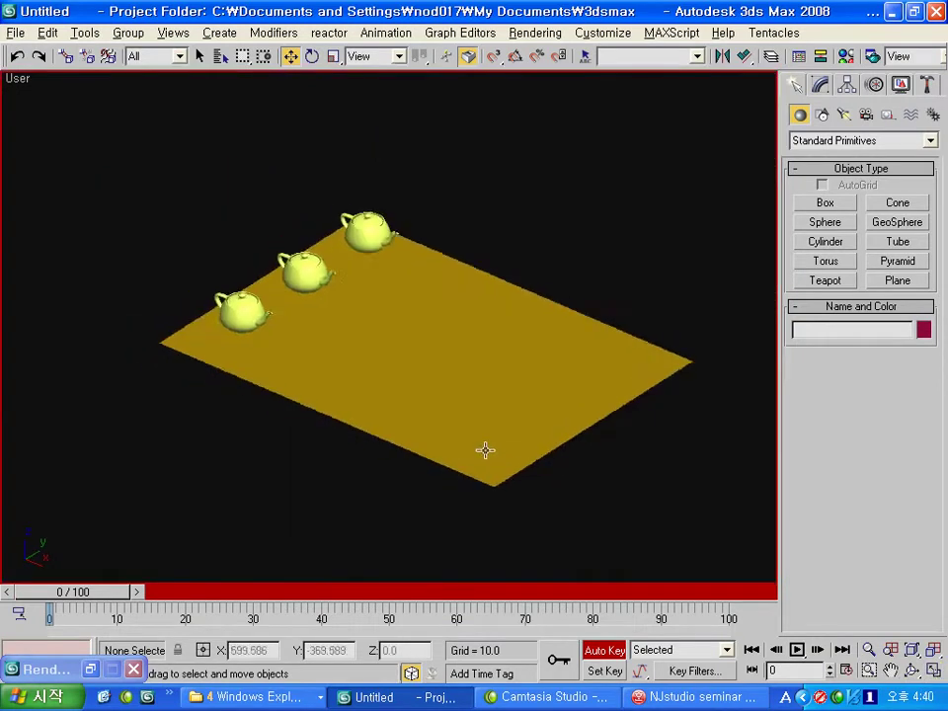
middle_click_drag(484, 450, 480, 444, "alt")
mouse_move(421, 440)
middle_mouse_down("alt")
mouse_move(355, 372)
mouse_move(366, 341)
middle_mouse_up("alt")
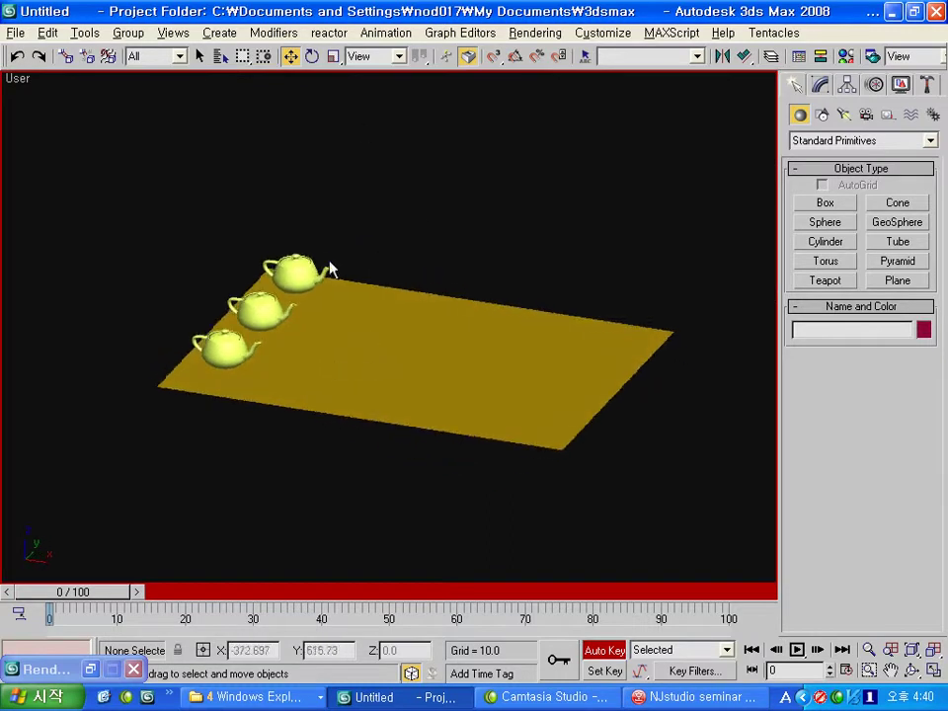
left_click(295, 268)
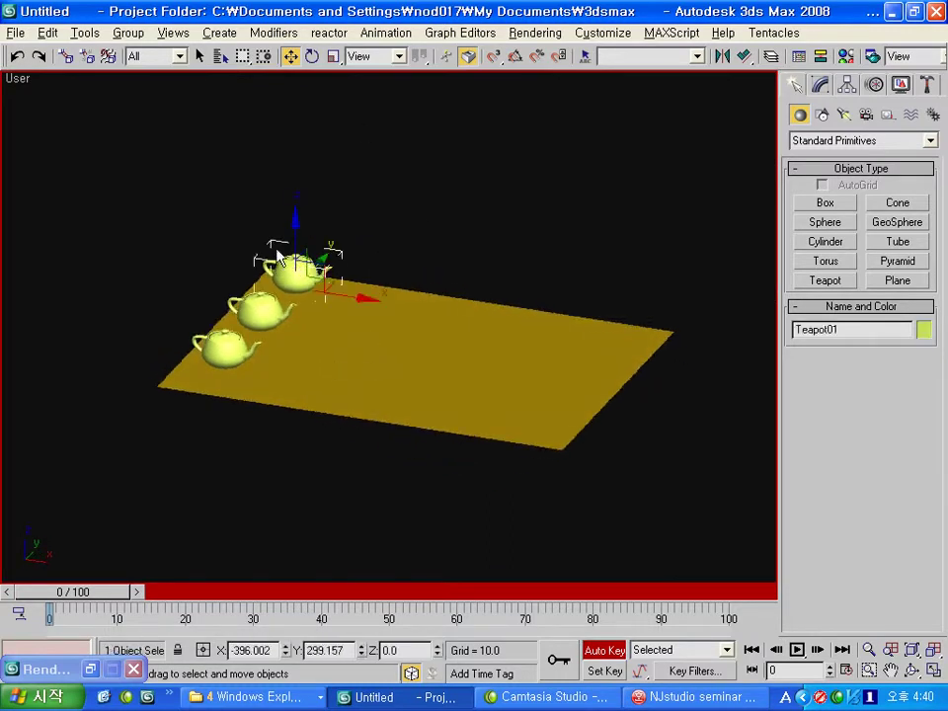
middle_click_drag(434, 424, 429, 431)
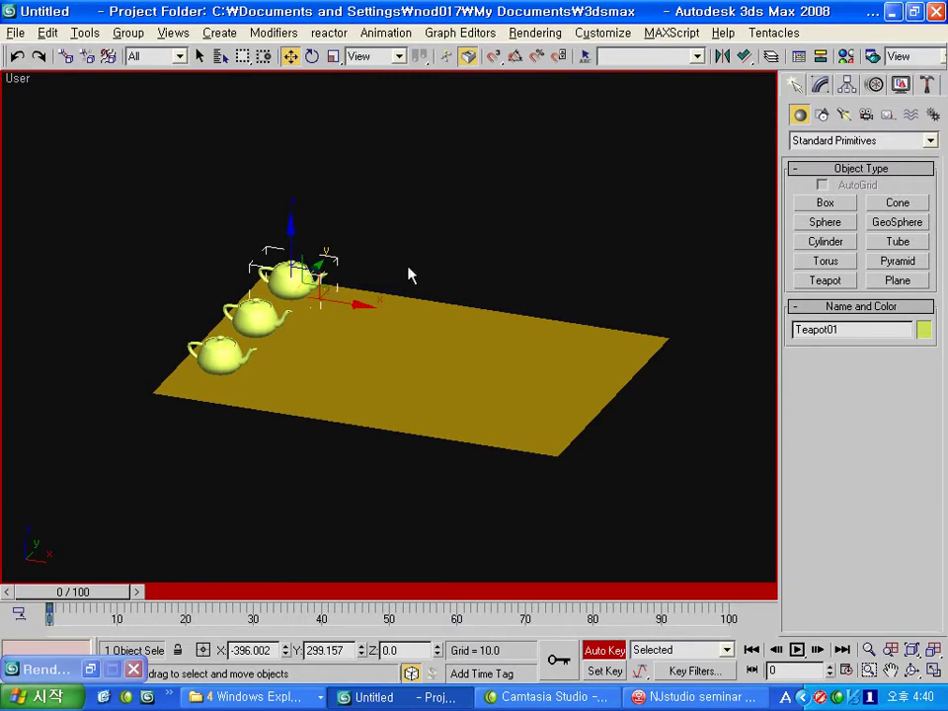
Step: At frame 100, move Teapot01 to the plane's right corner and scrub back to preview
left_click_drag(114, 592, 761, 589)
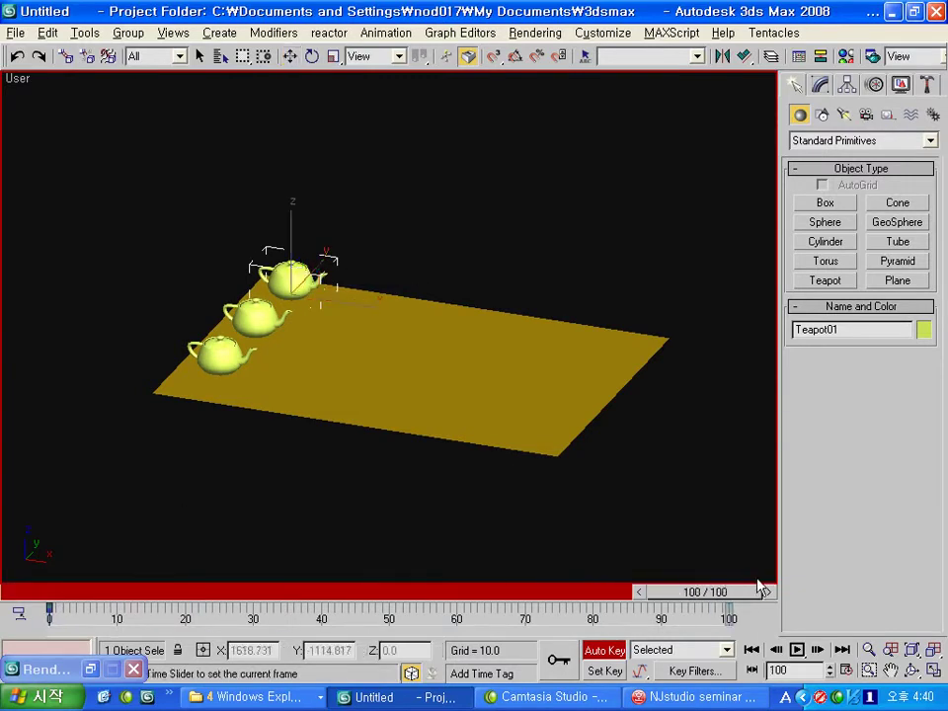
mouse_move(334, 303)
left_mouse_down()
mouse_move(566, 324)
mouse_move(637, 348)
left_mouse_up()
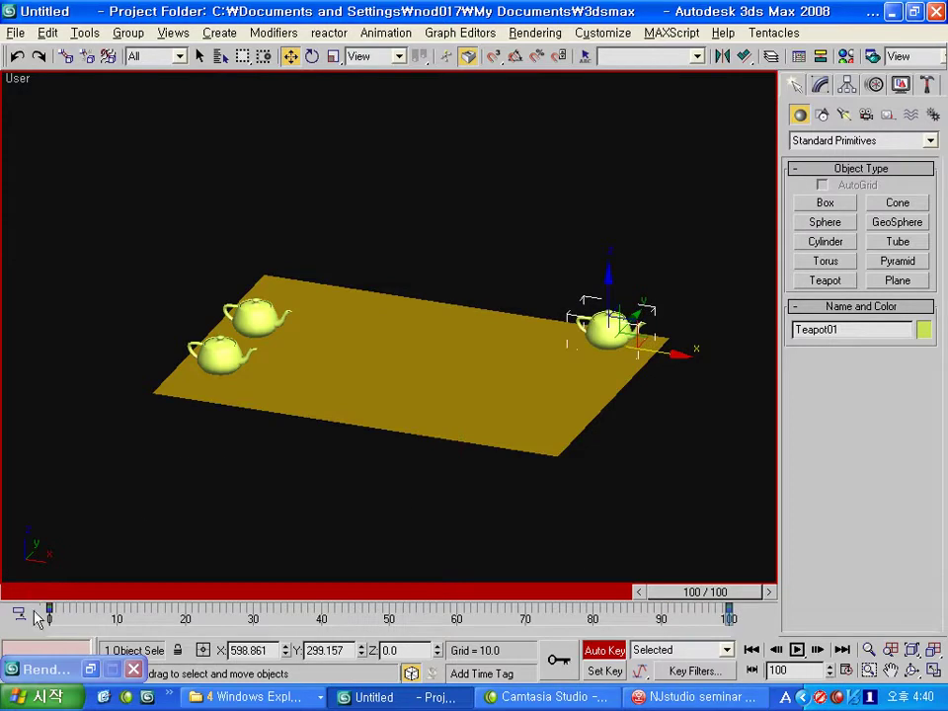
left_click_drag(712, 599, 69, 606)
key("w")
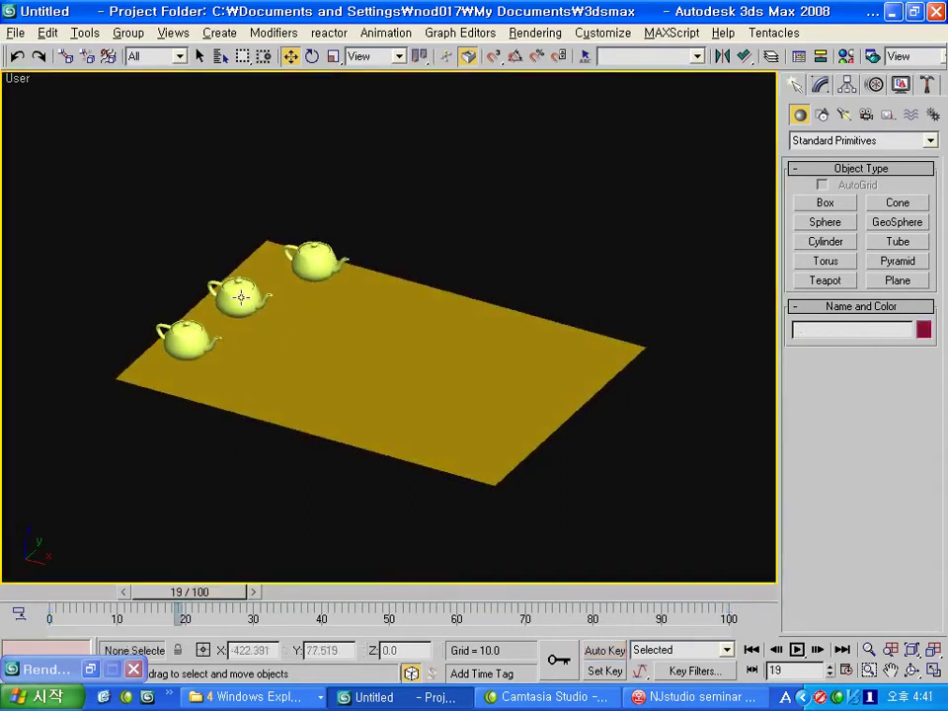
Step: Select Teapot02, enable Auto Key at frame 0, and go to frame 100
left_click(238, 295)
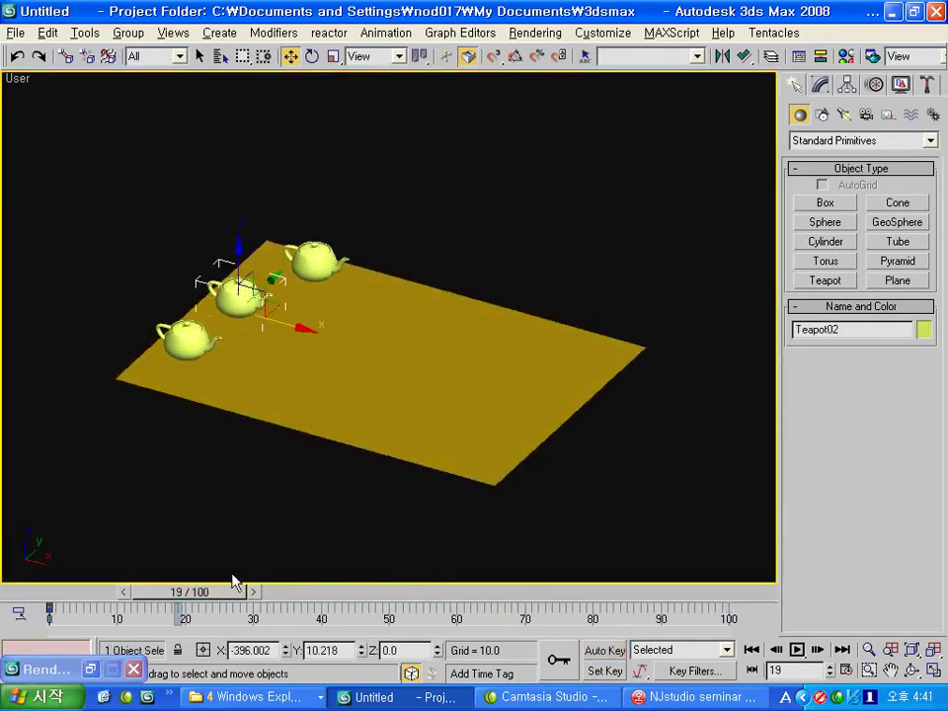
left_click_drag(233, 590, 106, 592)
left_click(612, 651)
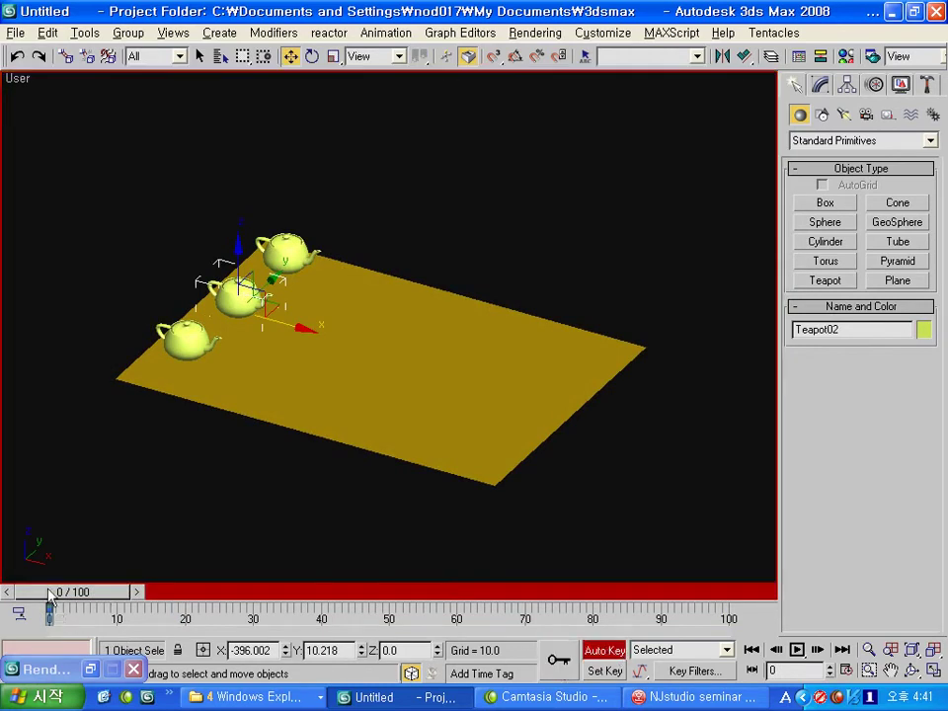
left_click_drag(69, 592, 726, 592)
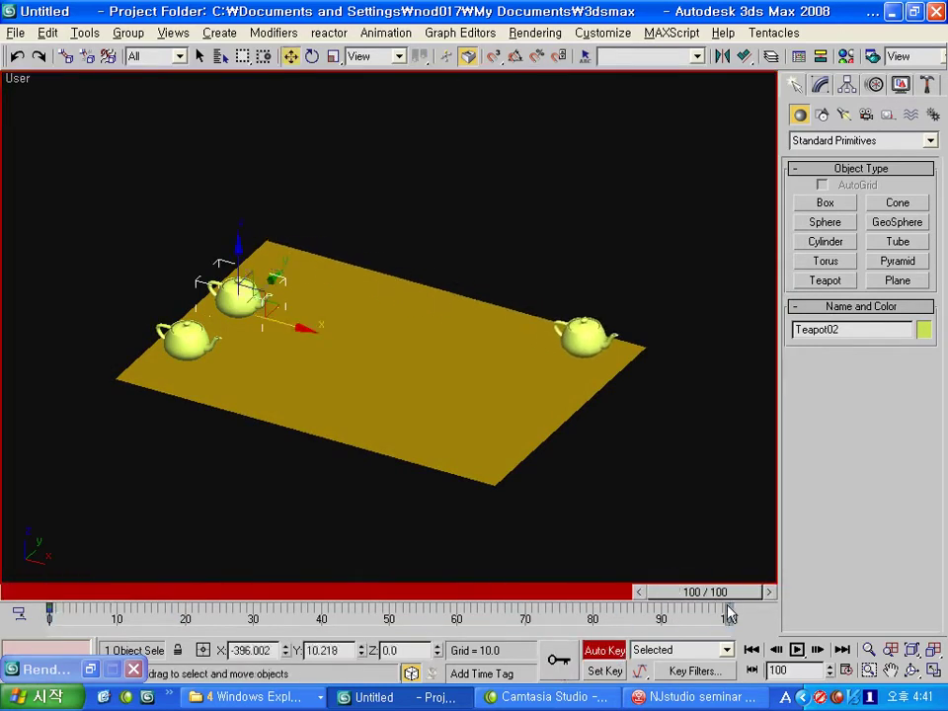
Step: Rotate Teapot02 about Z through several turns, ending at −78.854°, and scrub back to preview
left_click(312, 57)
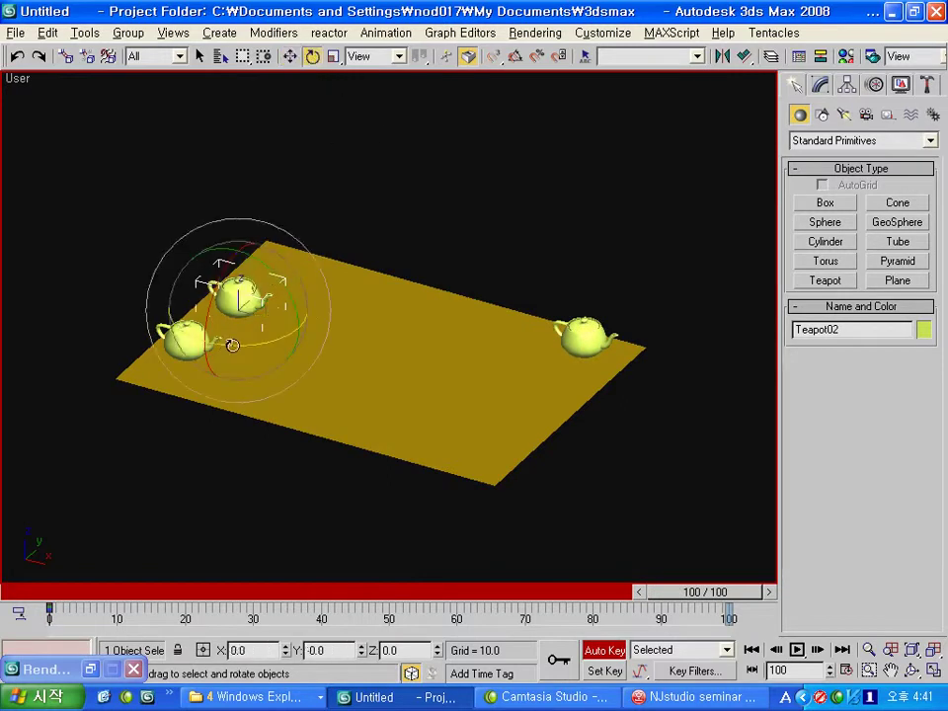
mouse_move(227, 345)
left_mouse_down()
mouse_move(651, 326)
mouse_move(21, 352)
mouse_move(300, 341)
mouse_move(499, 372)
mouse_move(886, 382)
mouse_move(139, 387)
mouse_move(238, 392)
left_mouse_up()
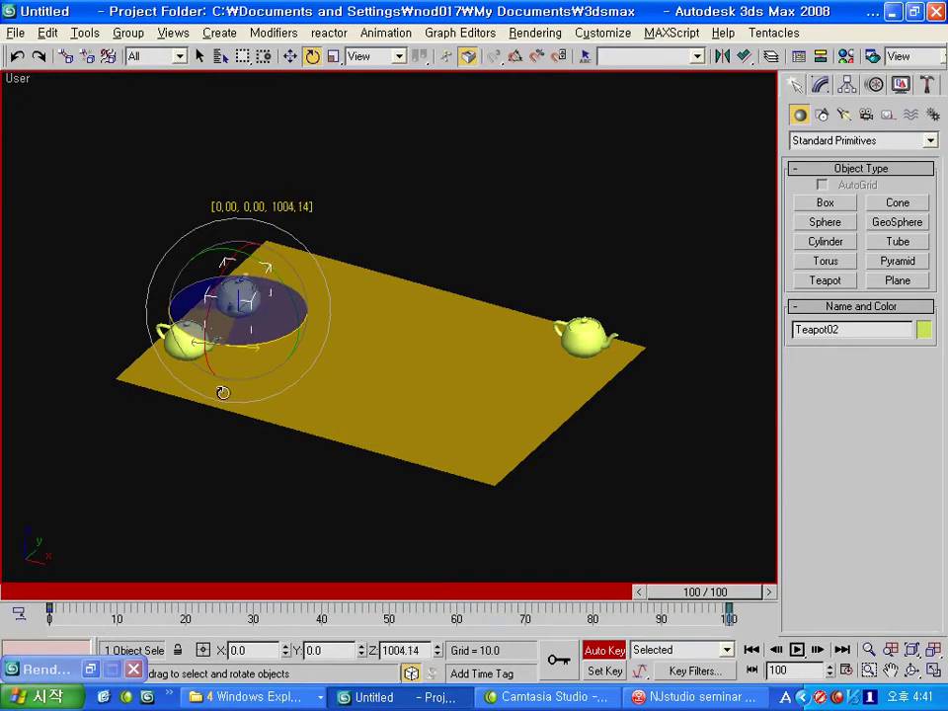
left_click_drag(217, 392, 218, 389)
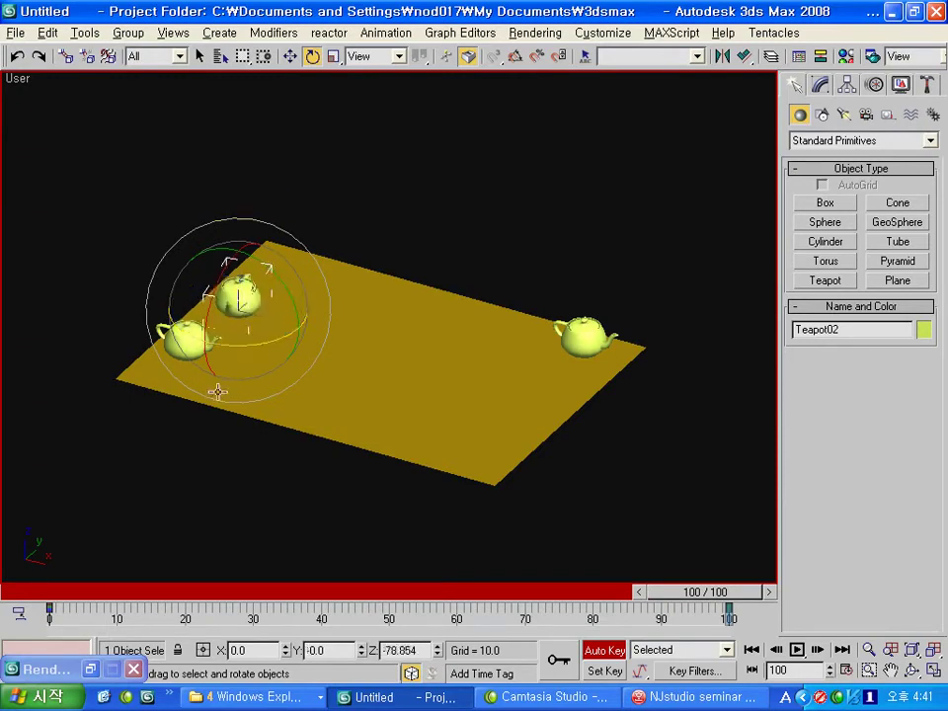
left_click(733, 600)
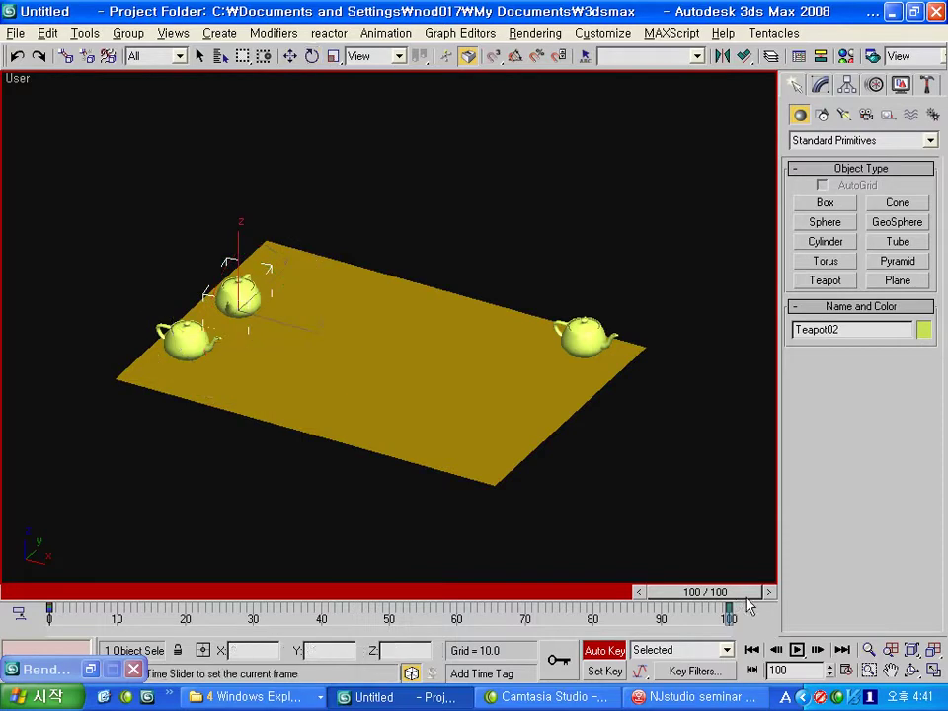
key("e")
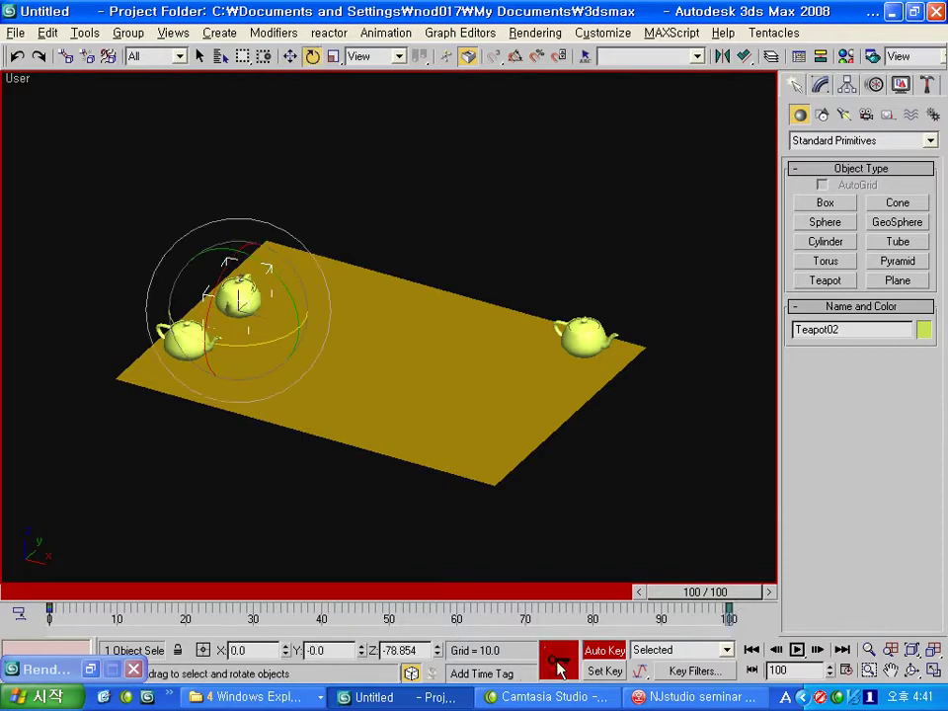
mouse_move(740, 592)
left_mouse_down()
mouse_move(180, 611)
mouse_move(729, 614)
mouse_move(79, 628)
mouse_move(131, 614)
mouse_move(764, 616)
mouse_move(132, 626)
mouse_move(61, 615)
left_mouse_up()
Step: Select Teapot03 at frame 0 and move the time slider to frame 50
key("e")
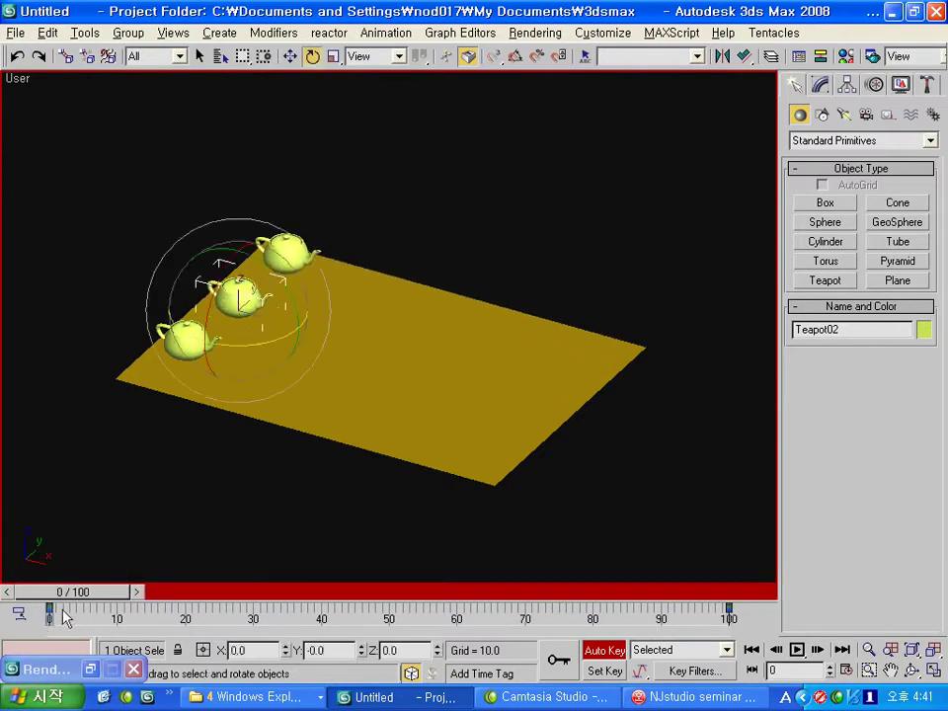
left_click(159, 424)
left_click(189, 344)
middle_click_drag(226, 415, 198, 566, "alt")
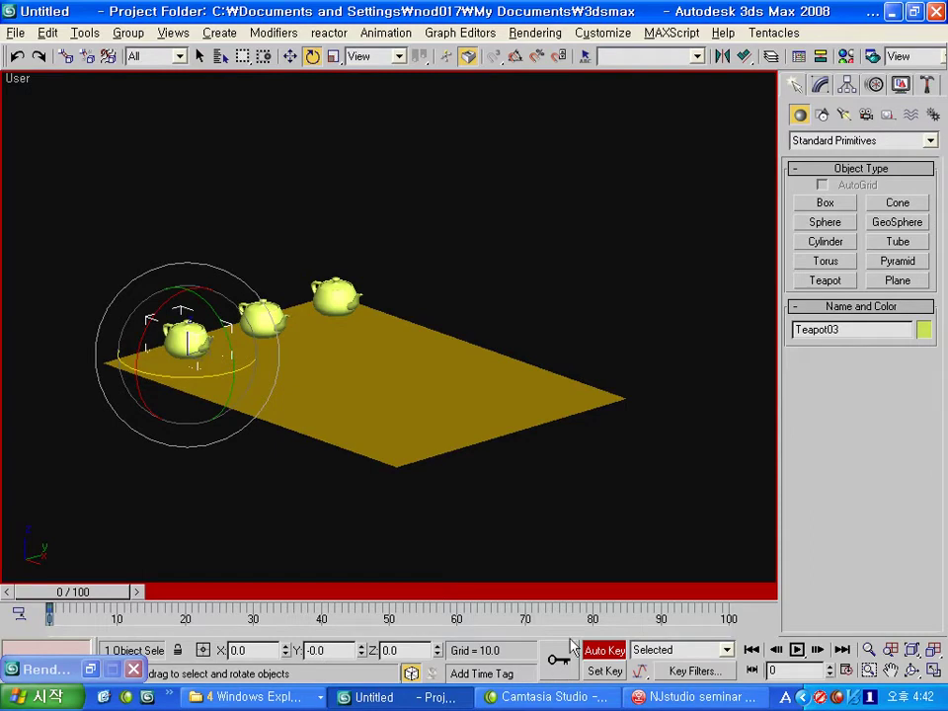
mouse_move(113, 592)
left_mouse_down()
mouse_move(412, 600)
mouse_move(259, 592)
mouse_move(390, 592)
left_mouse_up()
Step: Uniformly scale Teapot03 to 199.653% at frame 50 and scrub to preview the growth
key("e")
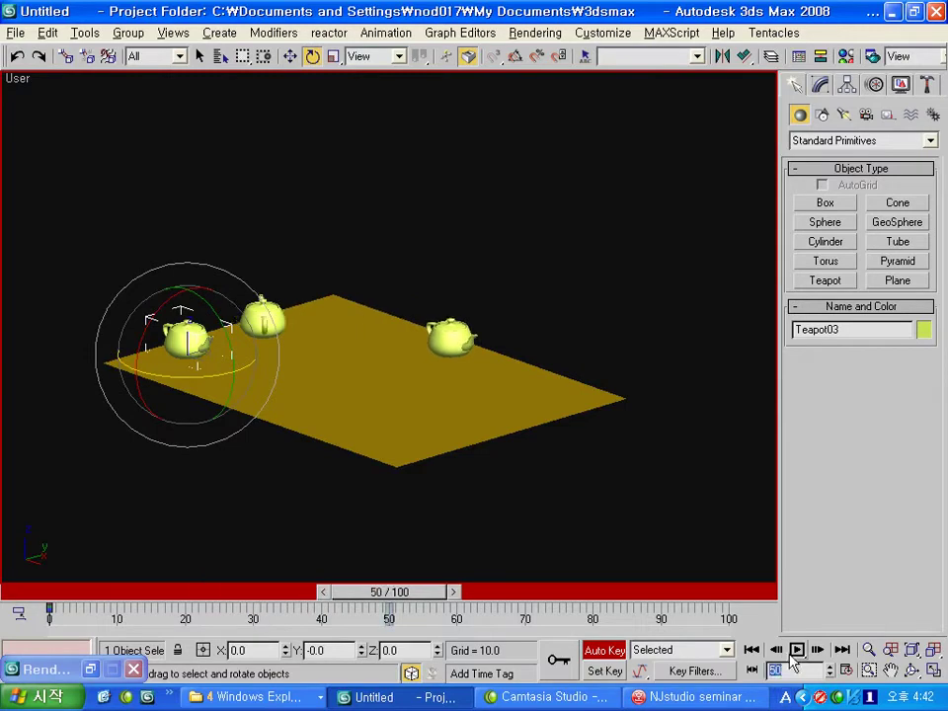
left_click(334, 56)
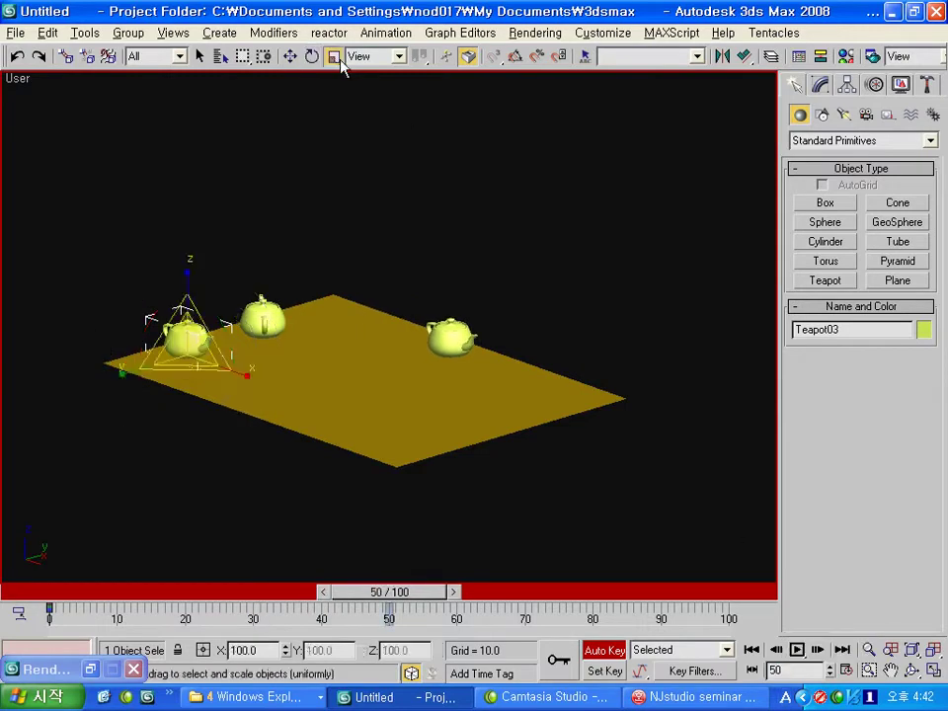
mouse_move(179, 347)
left_mouse_down()
mouse_move(216, 264)
mouse_move(267, 224)
mouse_move(232, 251)
mouse_move(235, 268)
left_mouse_up()
mouse_move(429, 602)
left_mouse_down()
mouse_move(89, 596)
mouse_move(431, 602)
left_mouse_up()
key("r")
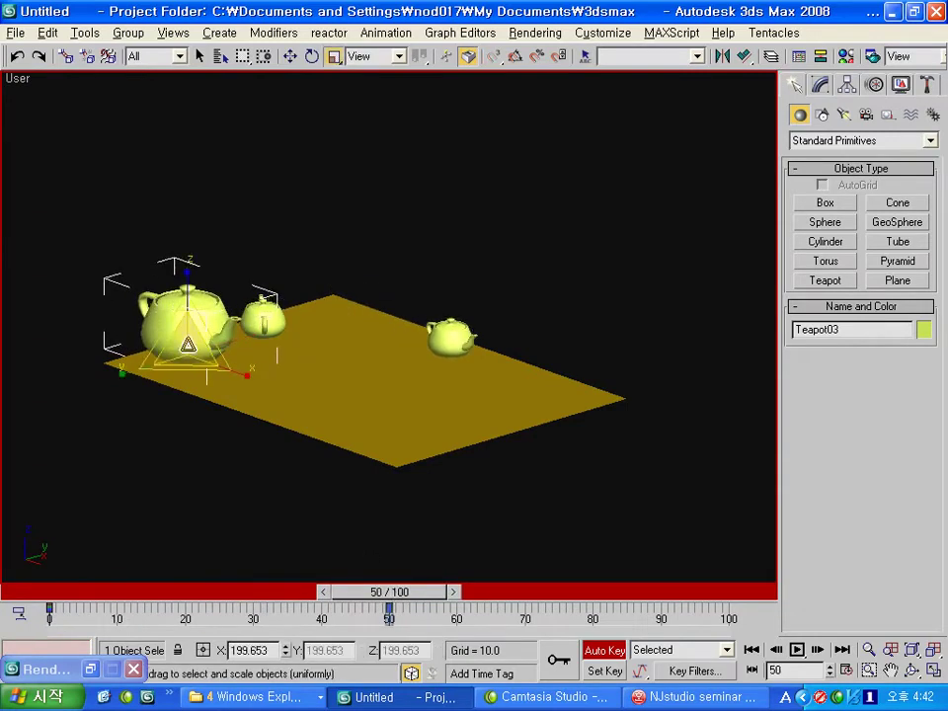
mouse_move(394, 604)
left_mouse_down()
mouse_move(729, 597)
mouse_move(60, 597)
left_mouse_up()
key("r")
mouse_move(366, 430)
middle_mouse_down("alt")
mouse_move(411, 457)
mouse_move(438, 457)
middle_mouse_up("alt")
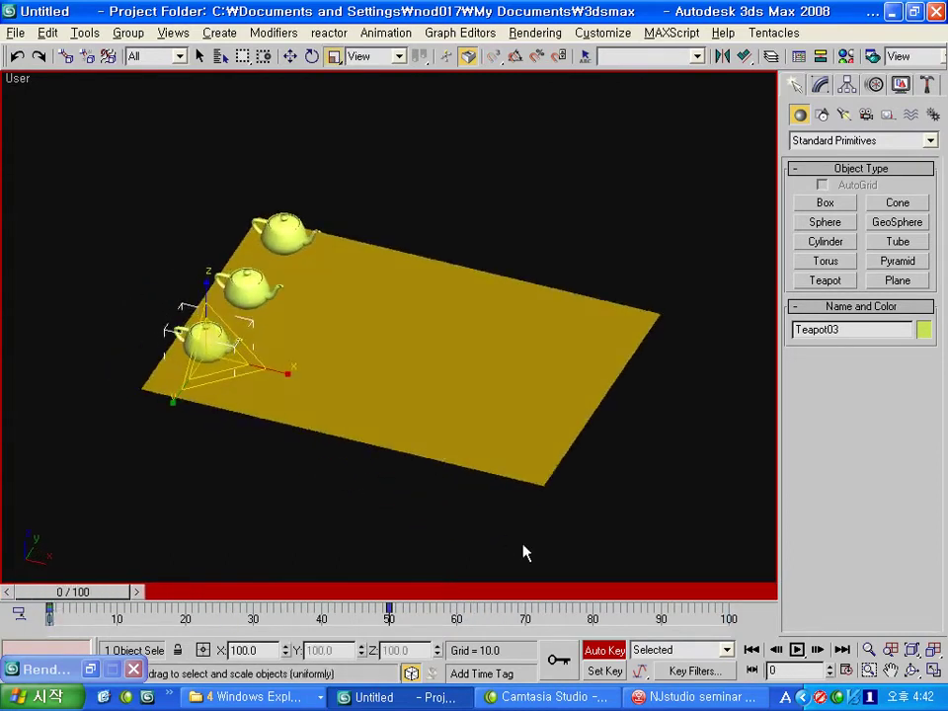
Step: Turn off Auto Key and shift Teapot01's starting key from frame 0 to 50
left_click(606, 650)
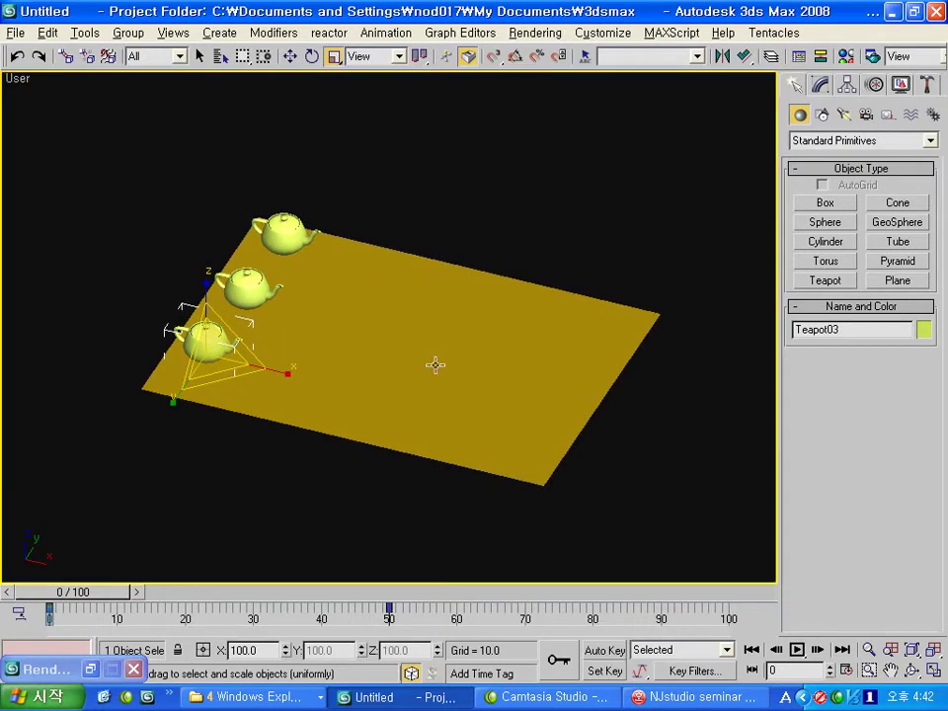
left_click(286, 230)
middle_click_drag(328, 329, 326, 317, "alt")
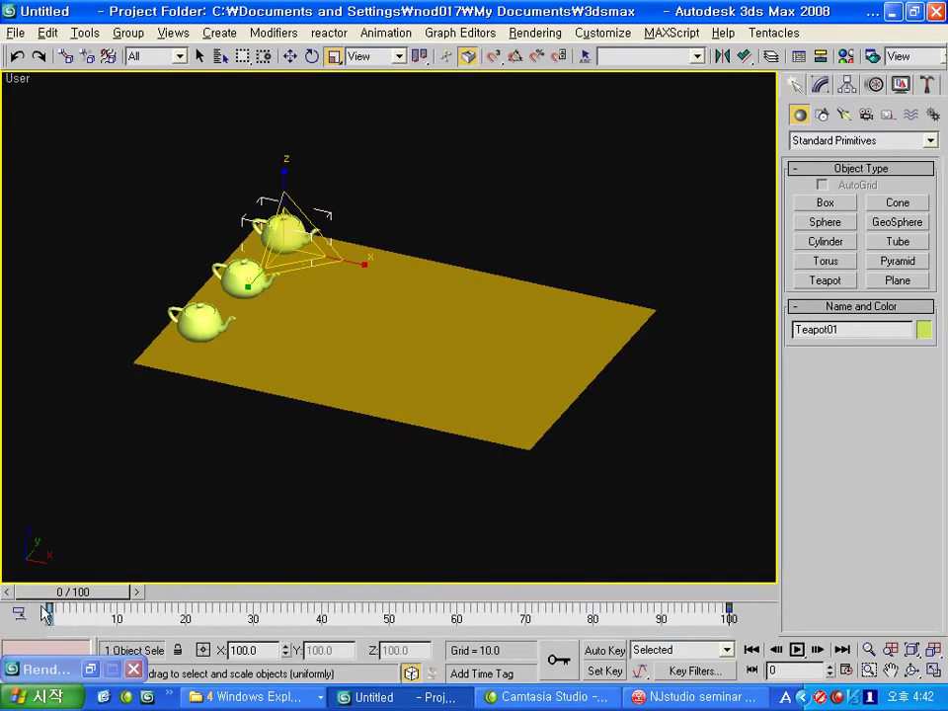
left_click_drag(49, 613, 387, 617)
mouse_move(68, 592)
left_mouse_down()
mouse_move(705, 594)
mouse_move(51, 592)
left_mouse_up()
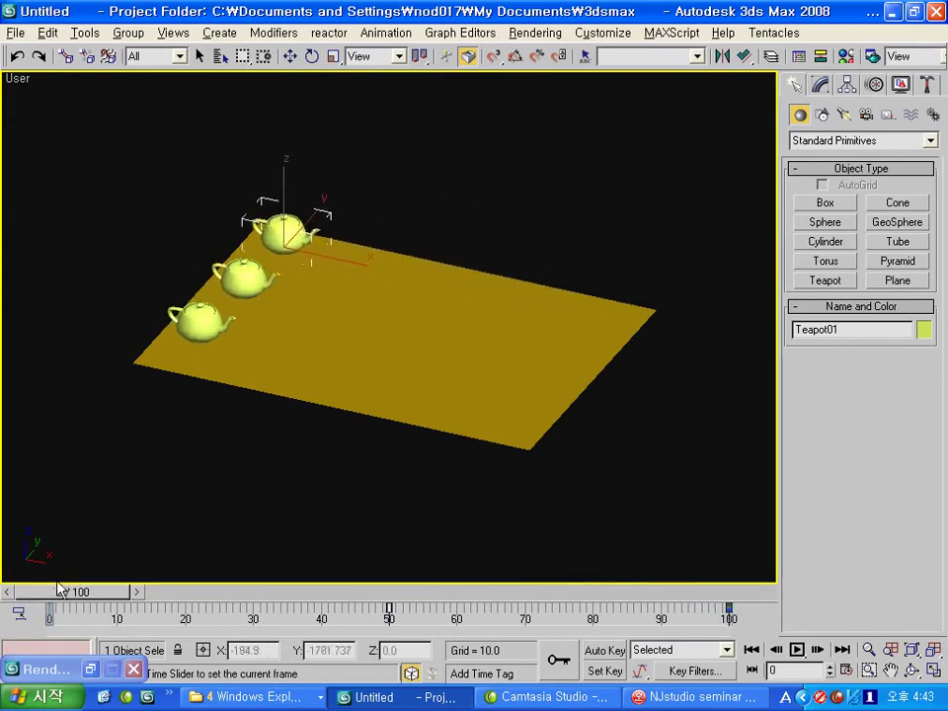
Step: Move Teapot02's keys to frames 20 and 70, then preview the retimed animation
key("r")
left_click(237, 278)
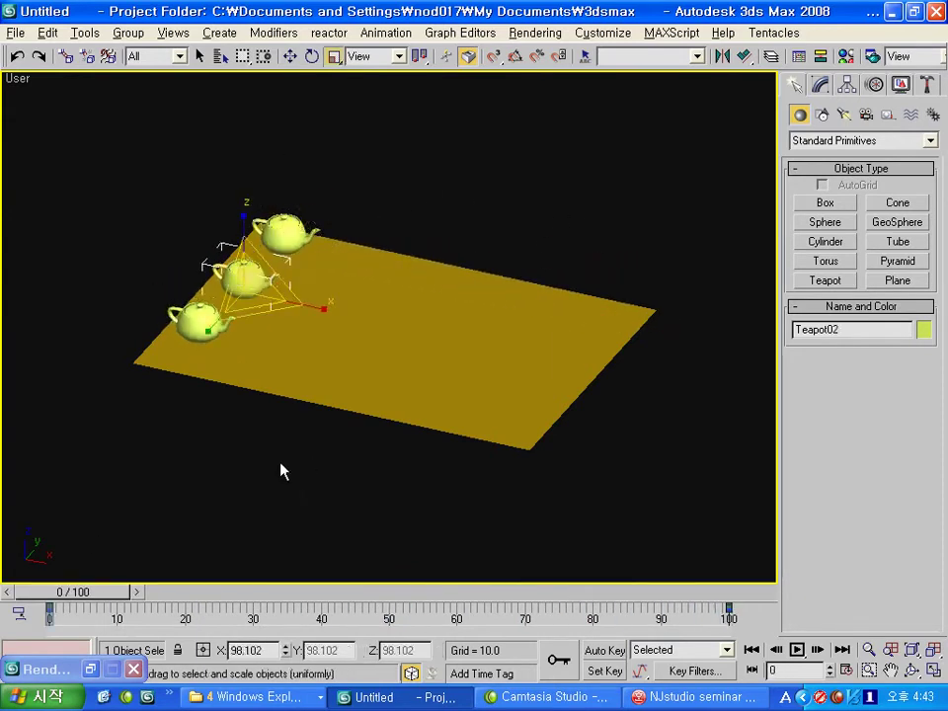
left_click_drag(48, 614, 184, 614)
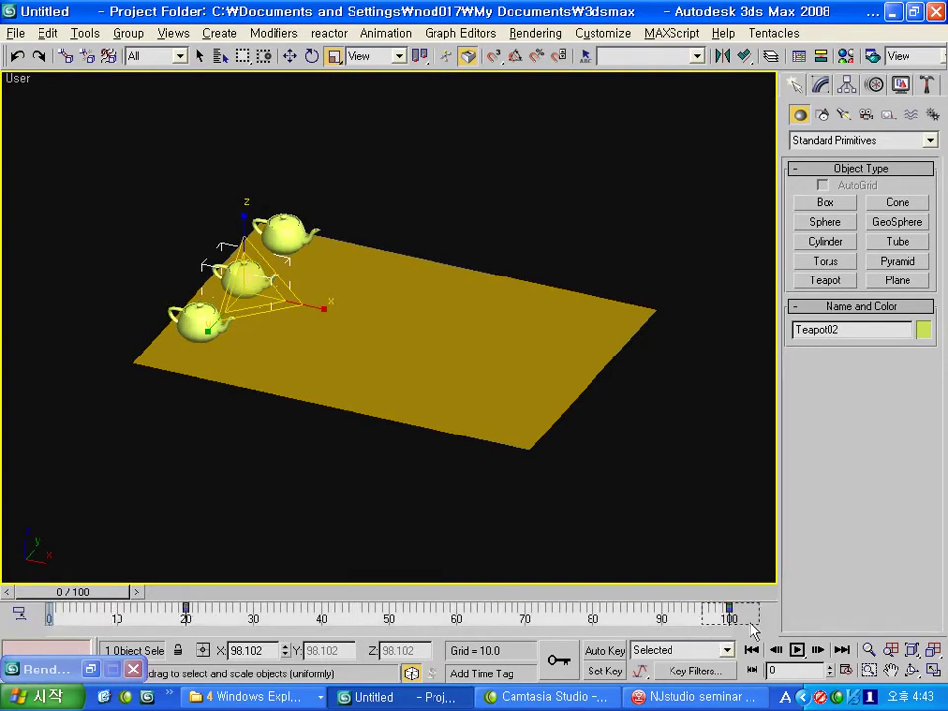
left_click_drag(727, 614, 524, 614)
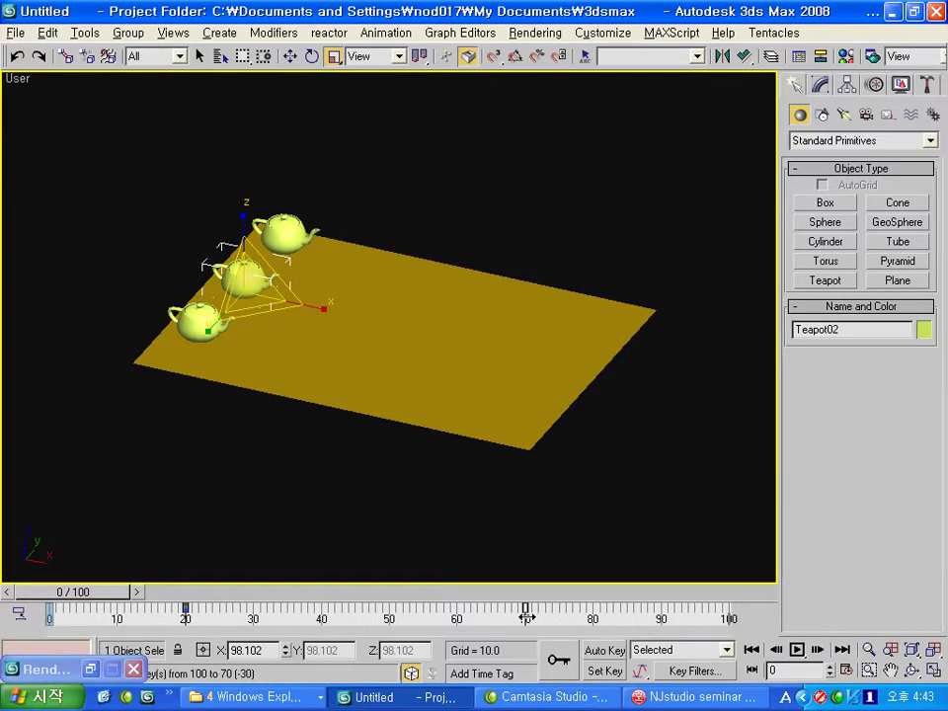
left_click_drag(115, 598, 666, 599)
left_click_drag(669, 600, 66, 606)
key("r")
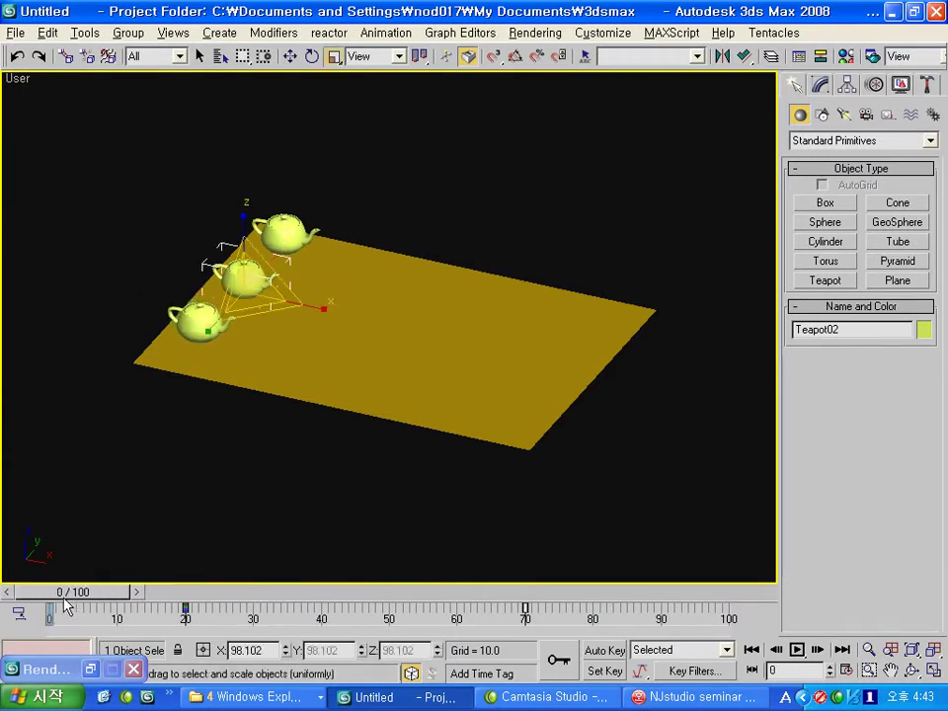
Step: Turn on Auto Key, cancel a first copy attempt, and go to frame 84
left_click(602, 651)
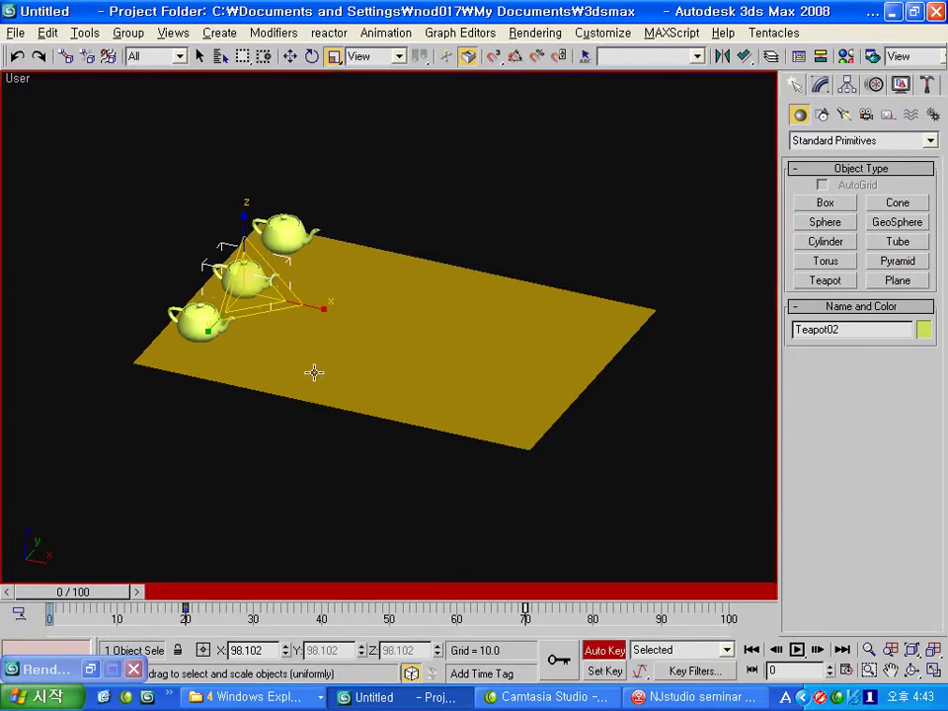
left_click(290, 56)
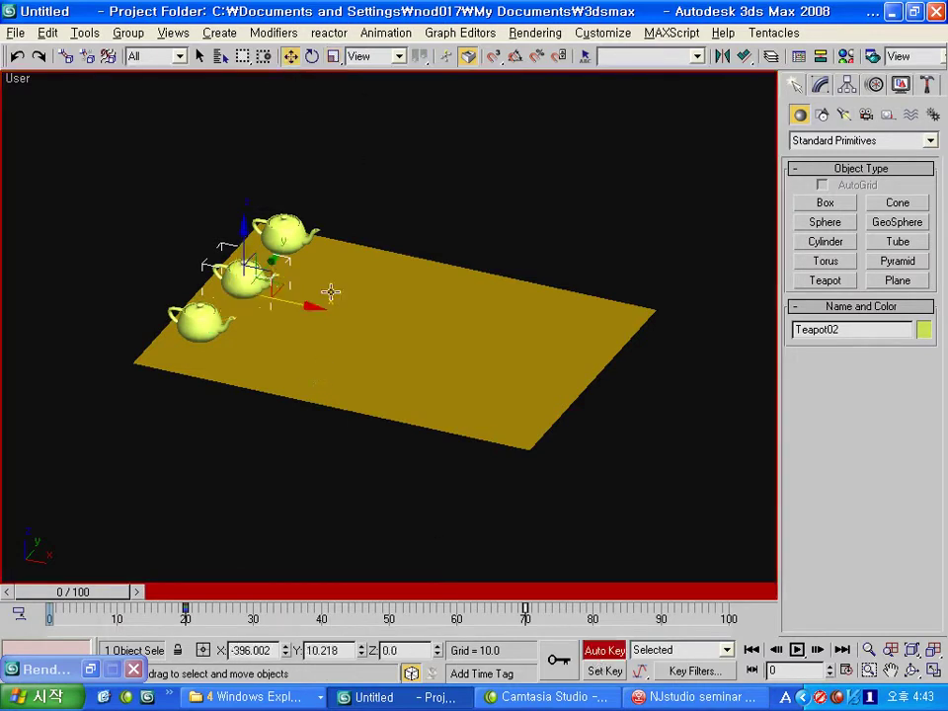
left_click_drag(306, 306, 358, 314, "shift")
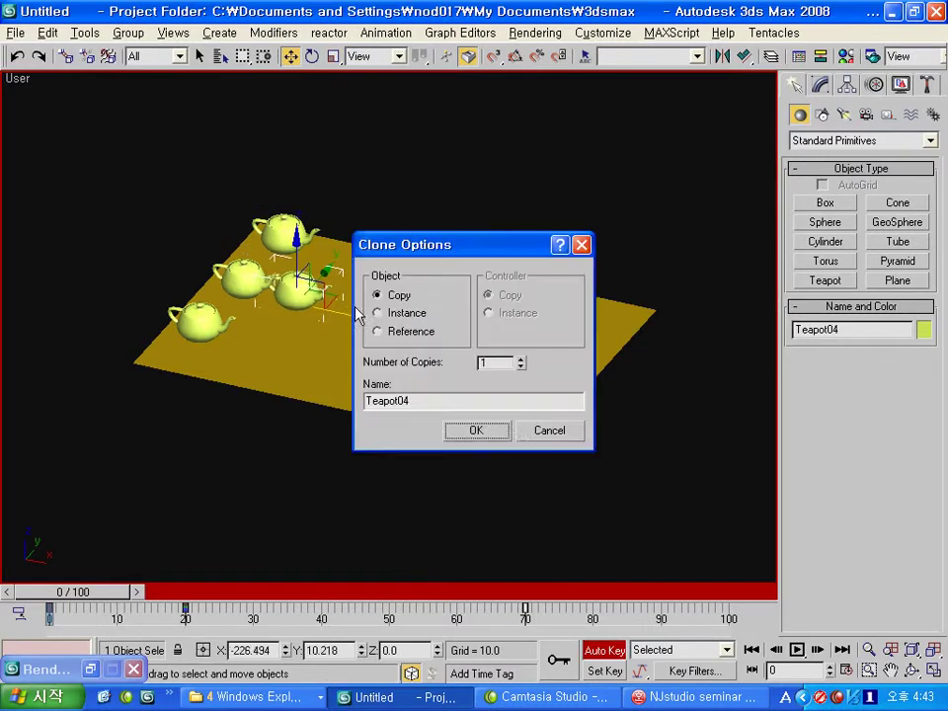
left_click(546, 434)
left_click_drag(115, 592, 622, 592)
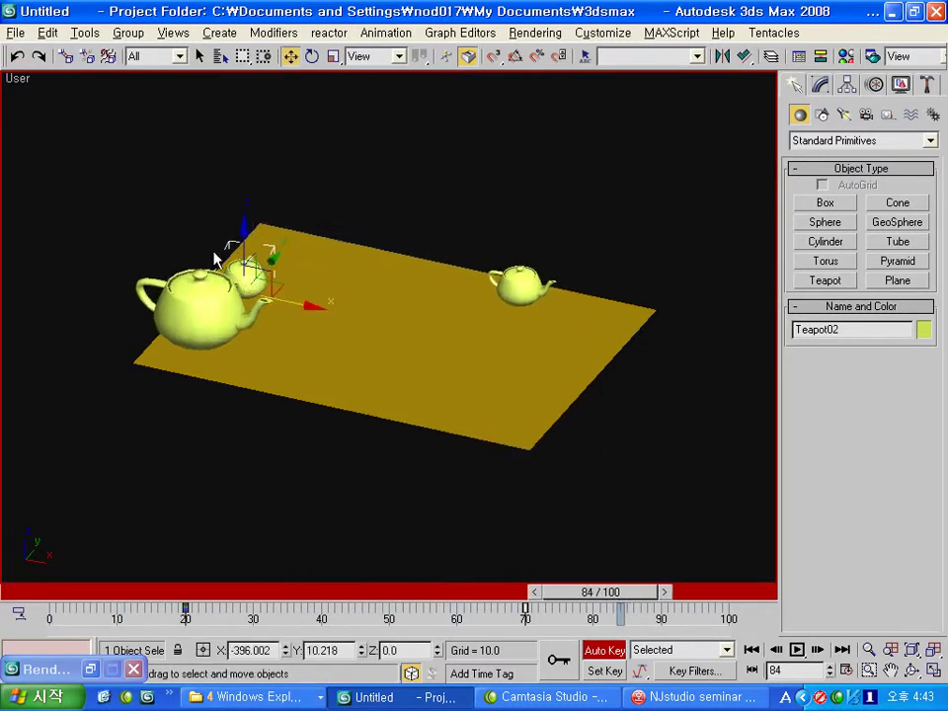
Step: Shift-drag a teapot to make 3 copies across the plane
left_click_drag(295, 306, 337, 312, "shift")
left_click(521, 358)
left_click(521, 358)
left_click(477, 431)
mouse_move(589, 603)
left_mouse_down()
mouse_move(514, 590)
mouse_move(131, 591)
mouse_move(599, 586)
left_mouse_up()
key("w")
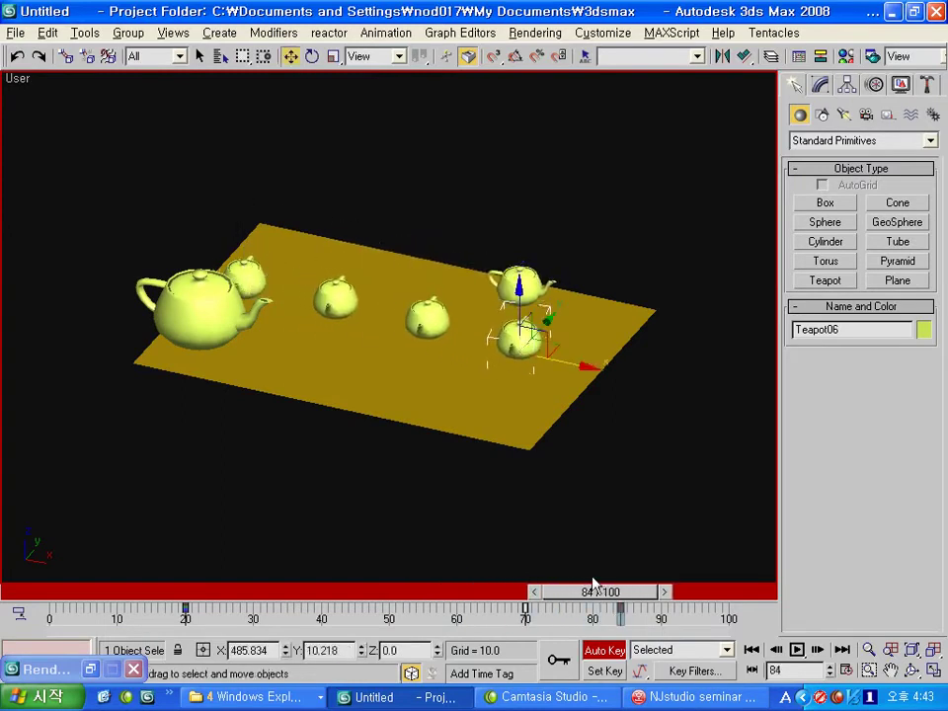
Step: Raise Teapot06's radius to 129.498 and its segments to 8
left_click(820, 86)
mouse_move(909, 351)
left_mouse_down()
mouse_move(909, 344)
mouse_move(910, 357)
left_mouse_up()
left_click(910, 373)
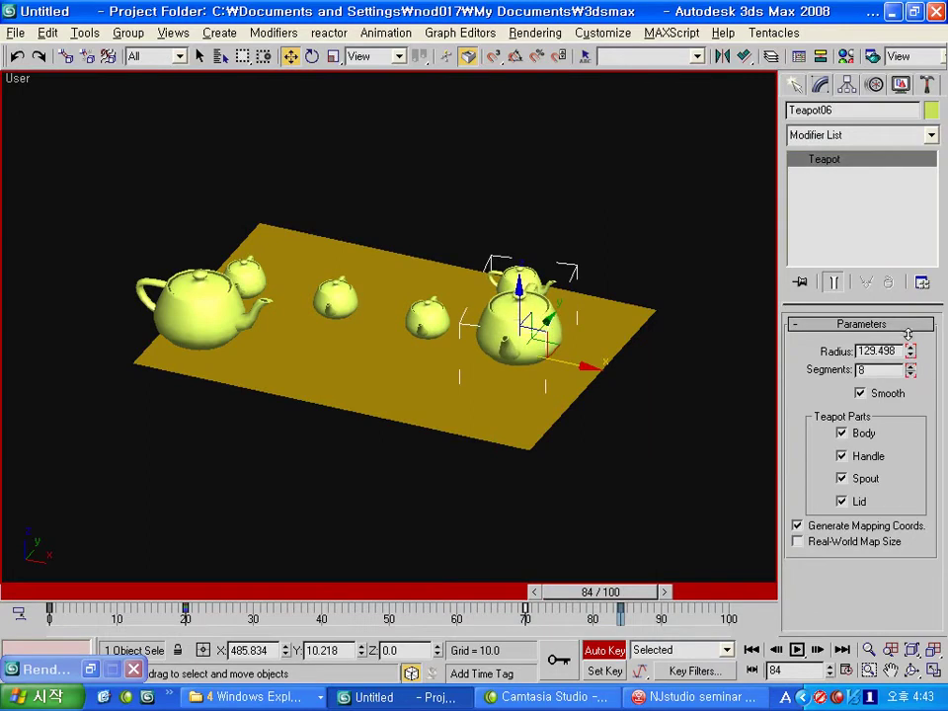
Step: Return the time slider to frame 0 and orbit to a lower, flatter view of the three teapots
mouse_move(651, 593)
left_mouse_down()
mouse_move(158, 593)
mouse_move(652, 593)
left_mouse_up()
key("w")
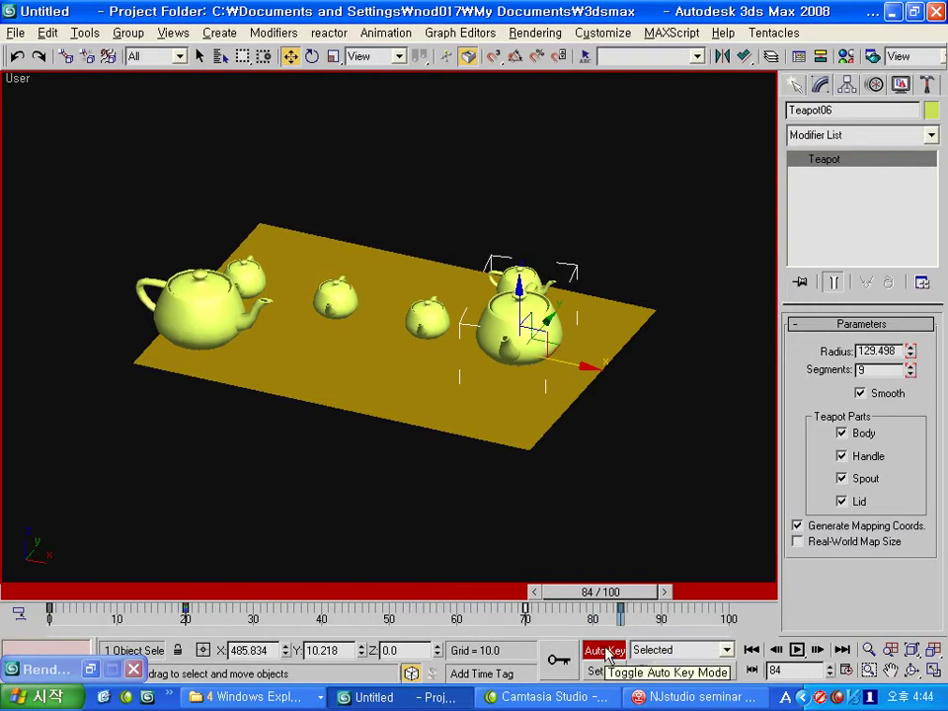
left_click_drag(614, 599, 64, 633)
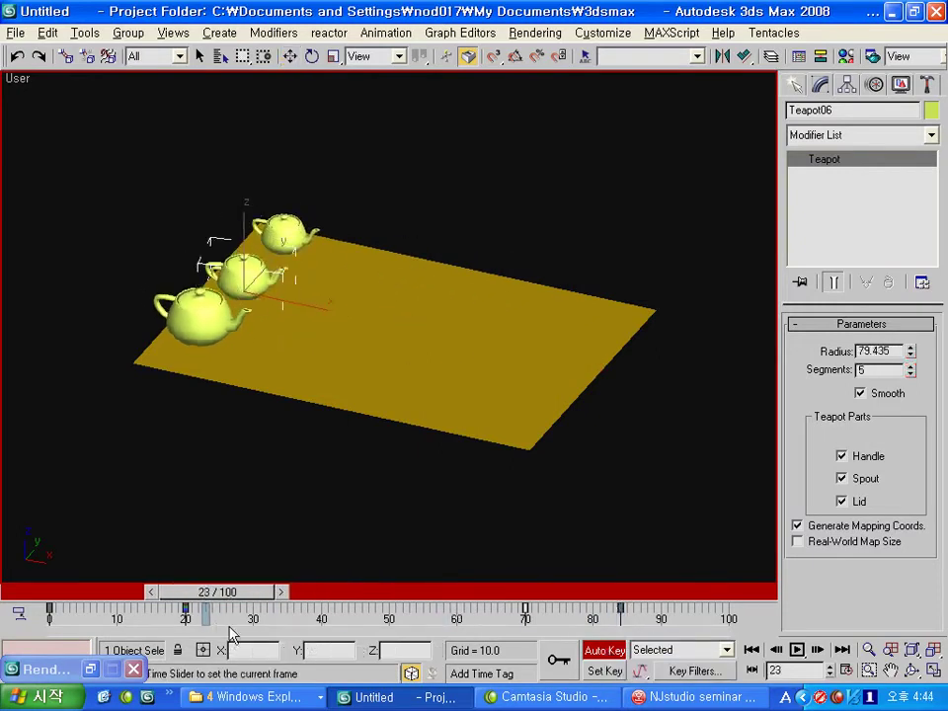
key("w")
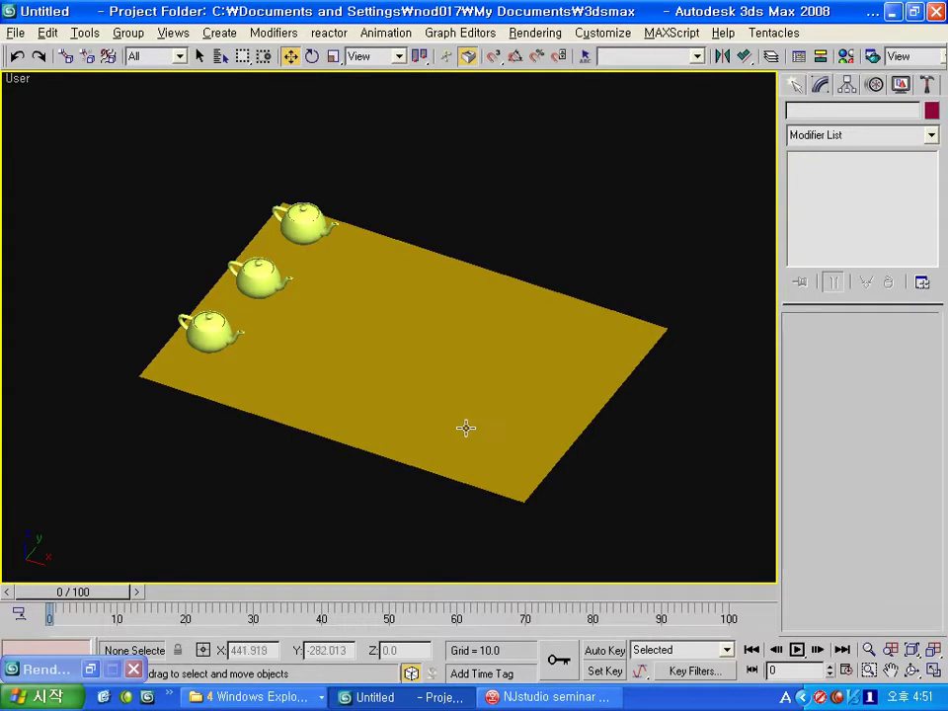
middle_click_drag(412, 378, 419, 353, "alt")
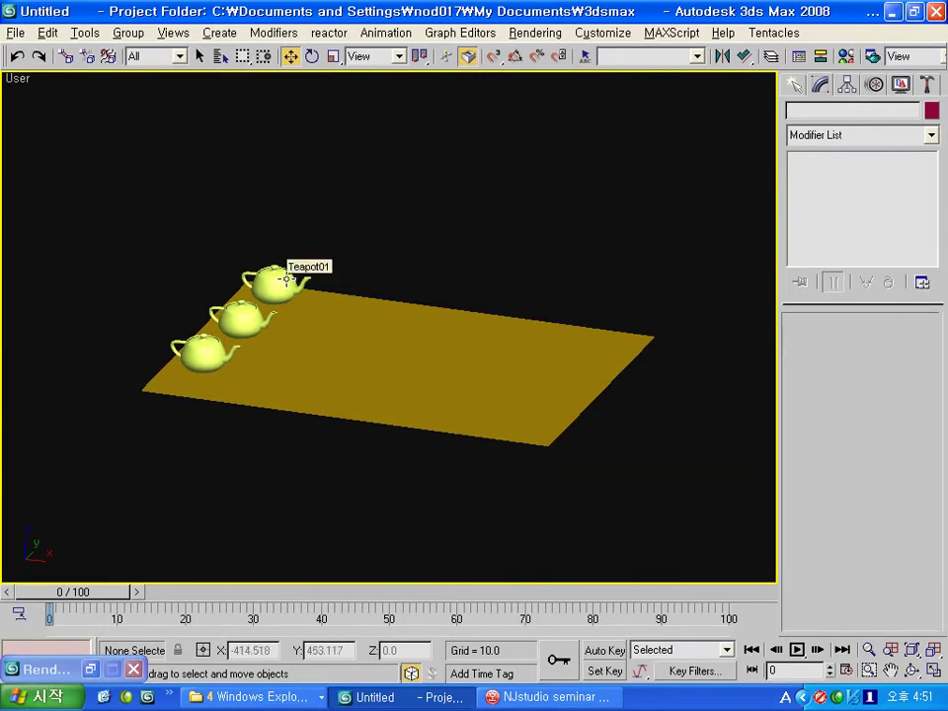
Step: With Auto Key on, move Teapot01 toward the plane's middle at frame 30
left_click(287, 280)
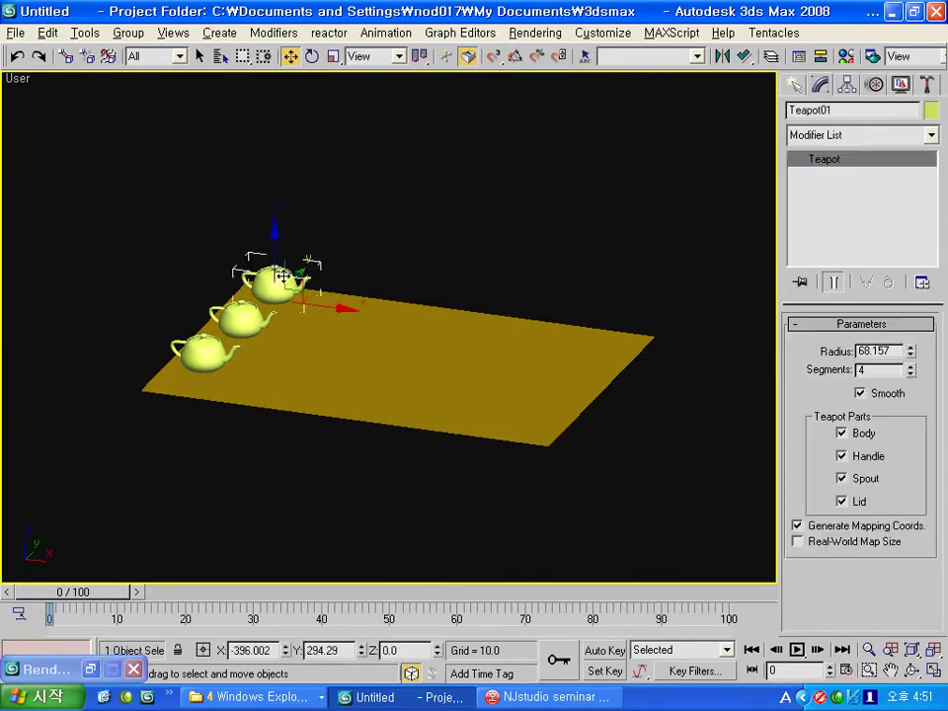
left_click(602, 651)
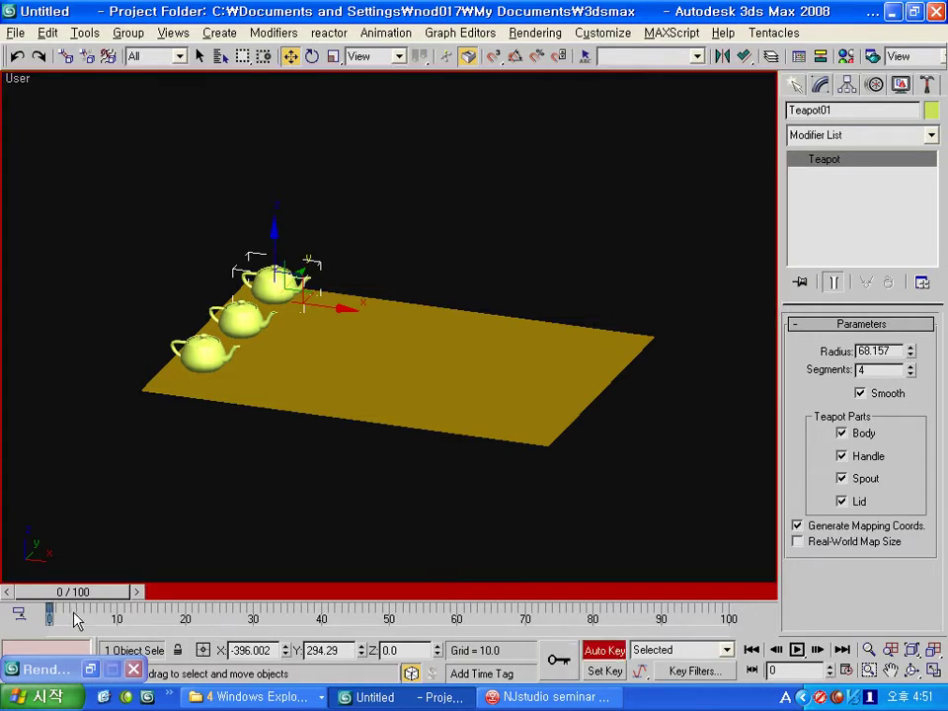
left_click_drag(102, 595, 291, 595)
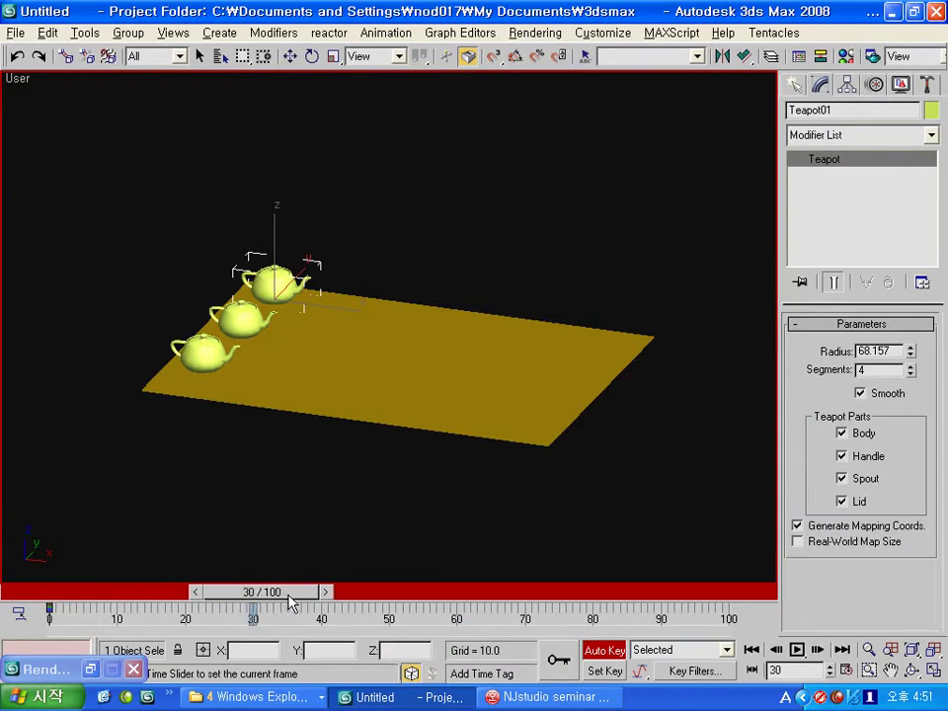
key("w")
left_click_drag(329, 309, 473, 317)
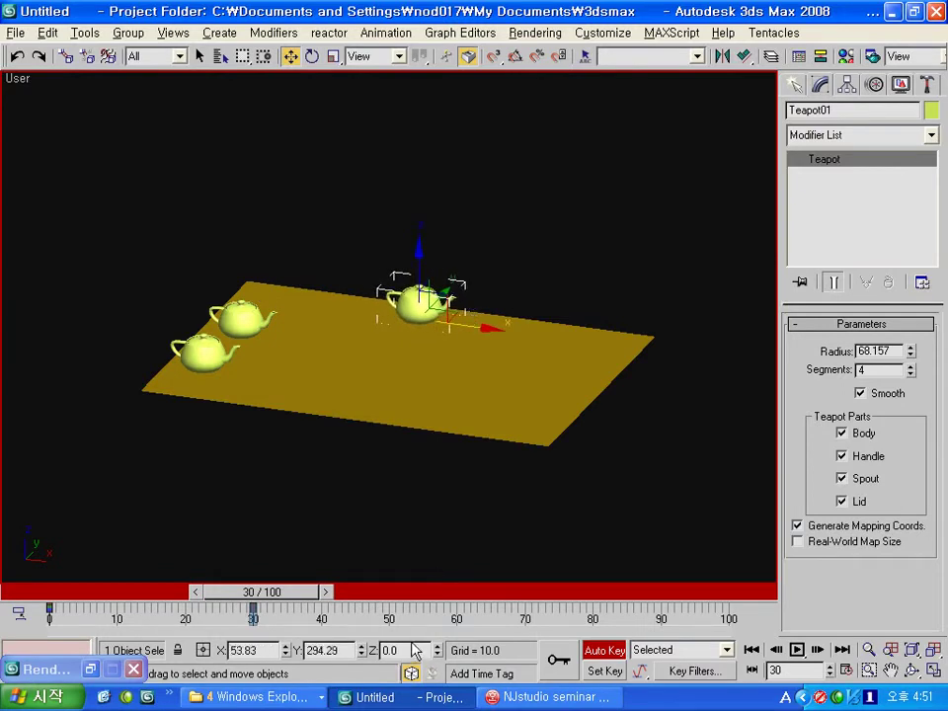
Step: Hold Teapot01 in place by copying its frame 30 key to frame 60
mouse_move(253, 592)
left_mouse_down()
mouse_move(459, 594)
mouse_move(467, 606)
left_mouse_up()
key("w")
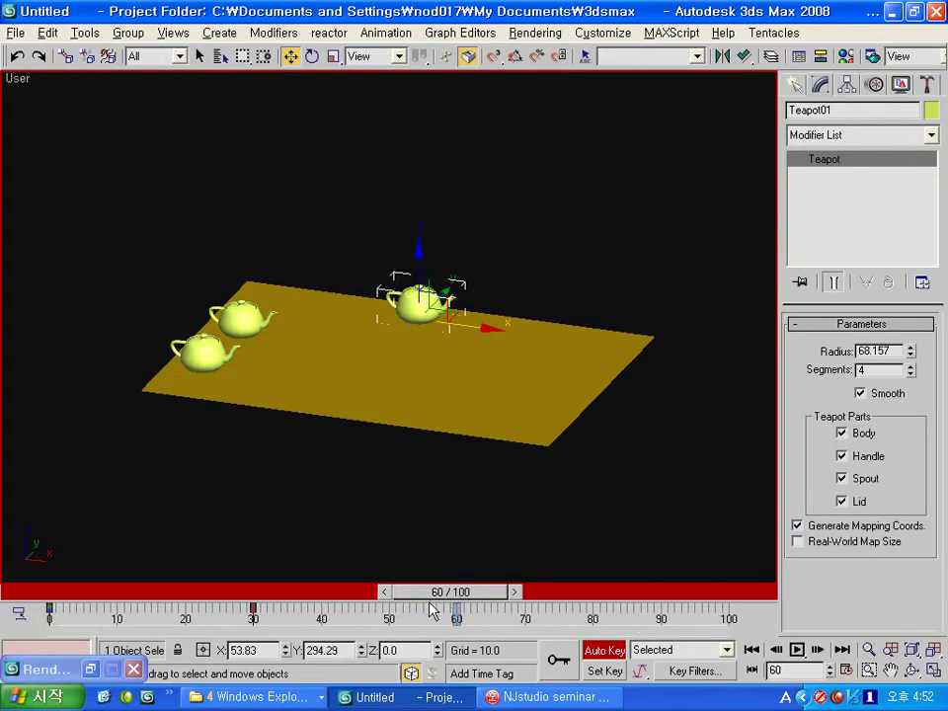
left_click_drag(198, 599, 69, 606)
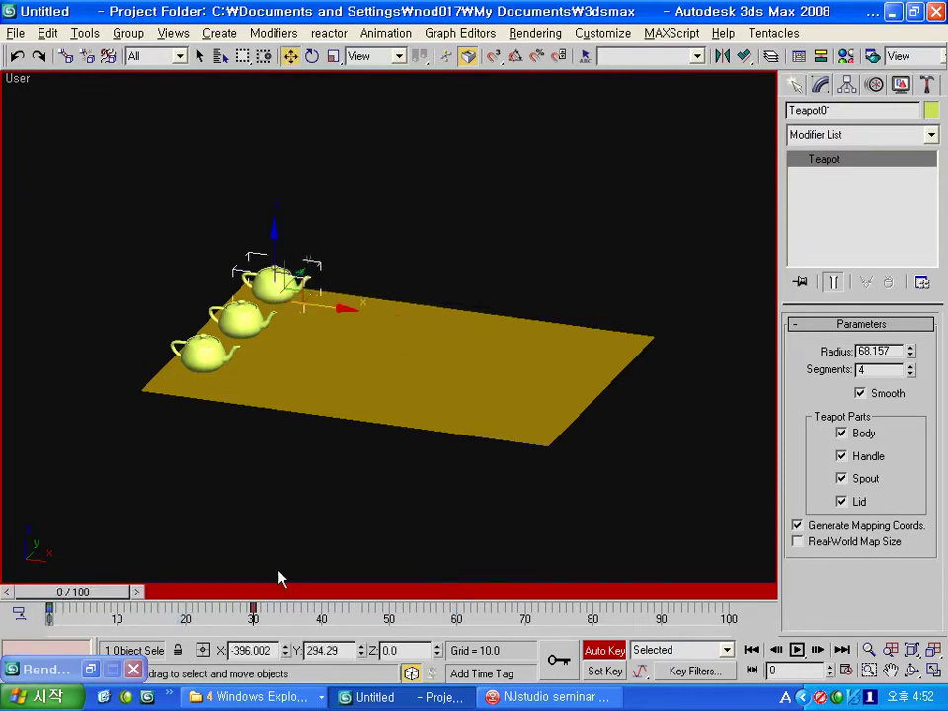
left_click_drag(91, 606, 253, 604)
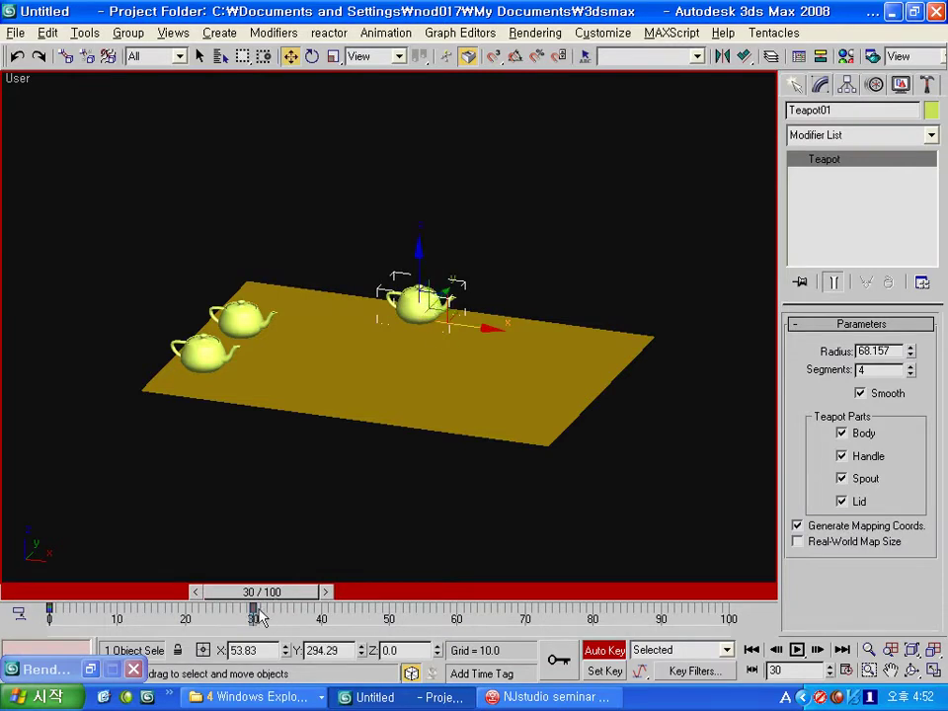
left_click_drag(259, 591, 456, 592)
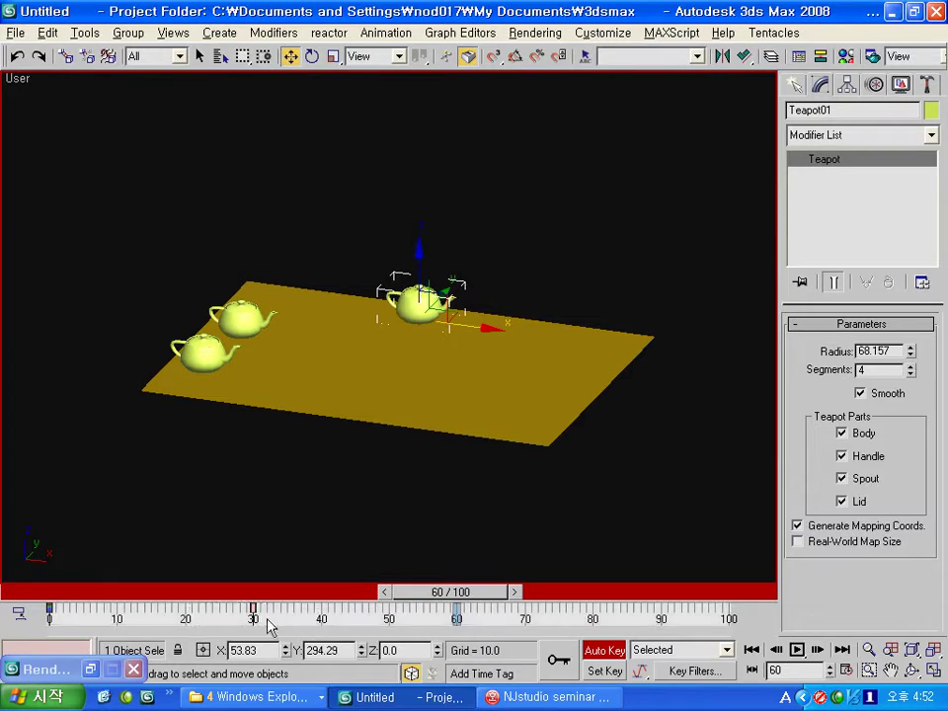
mouse_move(251, 609)
left_mouse_down("shift")
mouse_move(456, 612)
mouse_move(379, 594)
mouse_move(464, 592)
mouse_move(287, 592)
mouse_move(729, 598)
left_mouse_up("shift")
Step: At frame 100, slide Teapot01 to the plane's far right edge and play back
key("w")
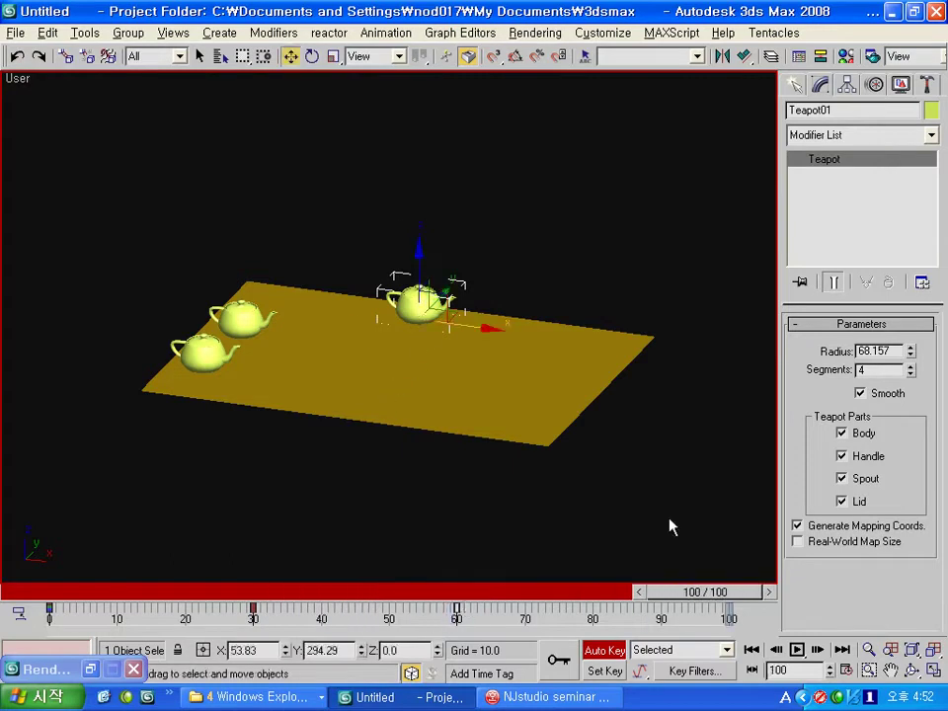
left_click_drag(471, 330, 646, 350)
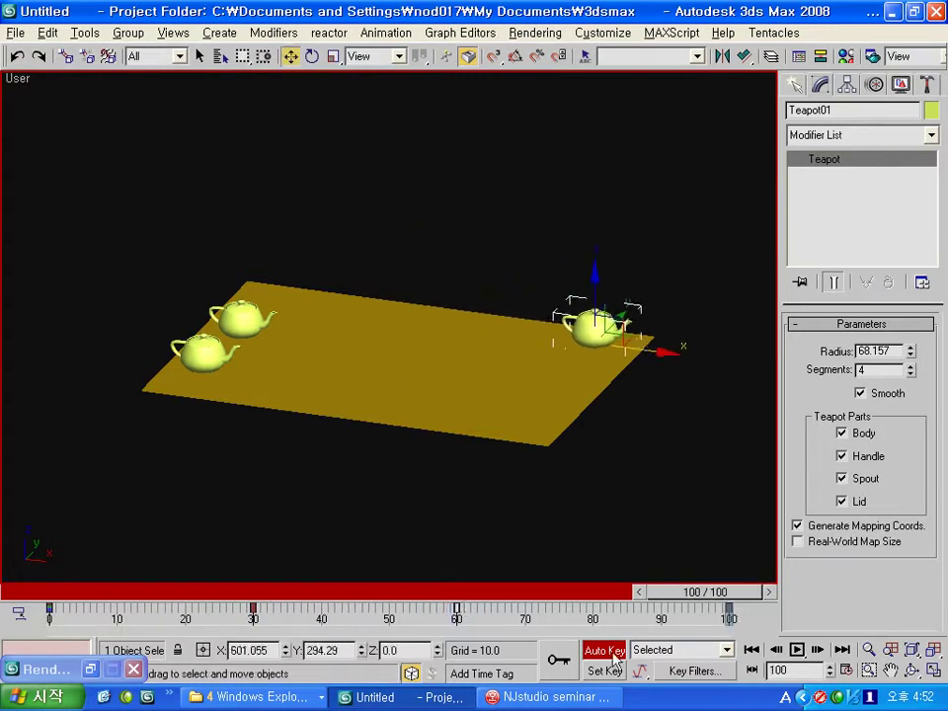
mouse_move(704, 591)
left_mouse_down()
mouse_move(119, 587)
mouse_move(706, 588)
mouse_move(302, 580)
mouse_move(360, 590)
mouse_move(363, 604)
mouse_move(50, 607)
left_mouse_up()
Step: Select the middle teapot and rotate it about its vertical axis at frame 50
key("w")
left_click(242, 314)
mouse_move(242, 314)
middle_mouse_down("alt")
mouse_move(300, 393)
mouse_move(270, 401)
mouse_move(326, 469)
middle_mouse_up("alt")
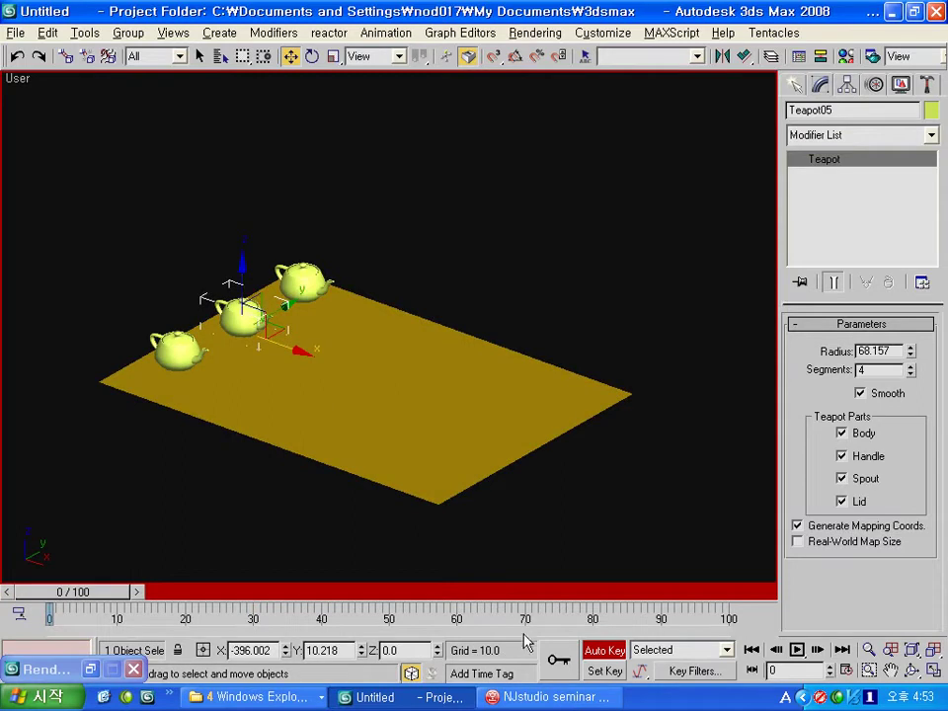
mouse_move(79, 616)
left_mouse_down()
mouse_move(76, 605)
mouse_move(391, 604)
left_mouse_up()
key("w")
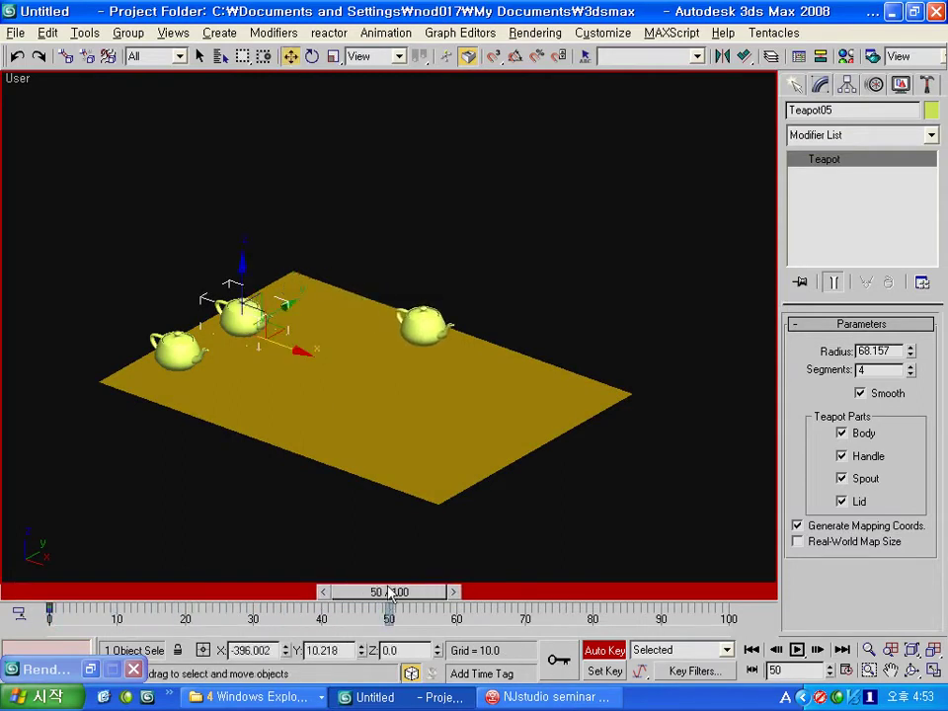
left_click(312, 56)
left_click_drag(226, 361, 914, 344)
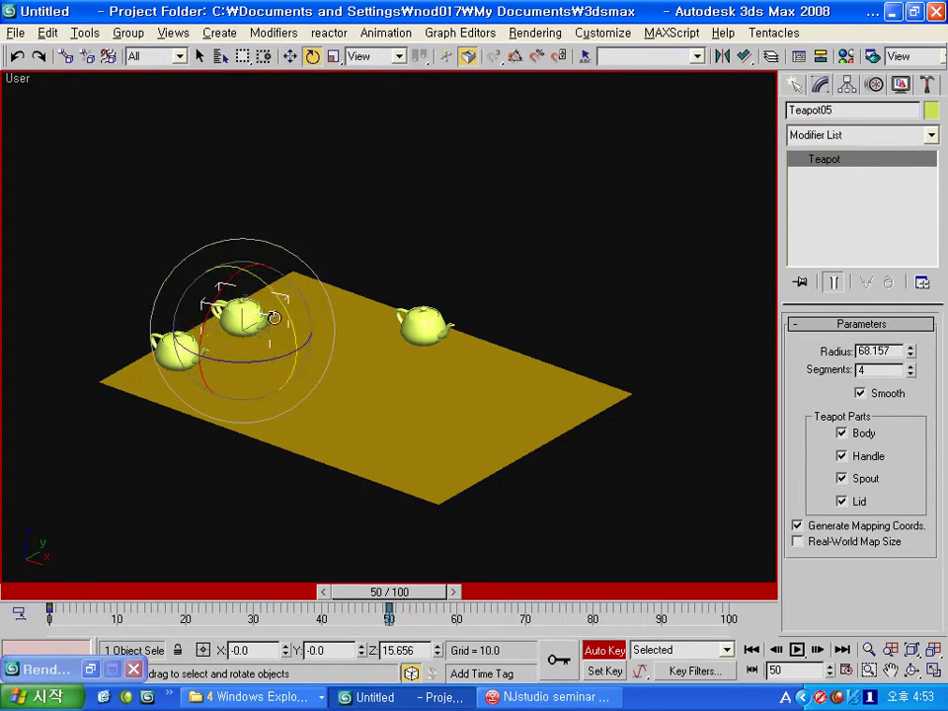
Step: Rotate the middle teapot, Teapot05, further about Z to −82.746° at frame 100
mouse_move(400, 592)
left_mouse_down()
mouse_move(542, 592)
mouse_move(533, 592)
left_mouse_up()
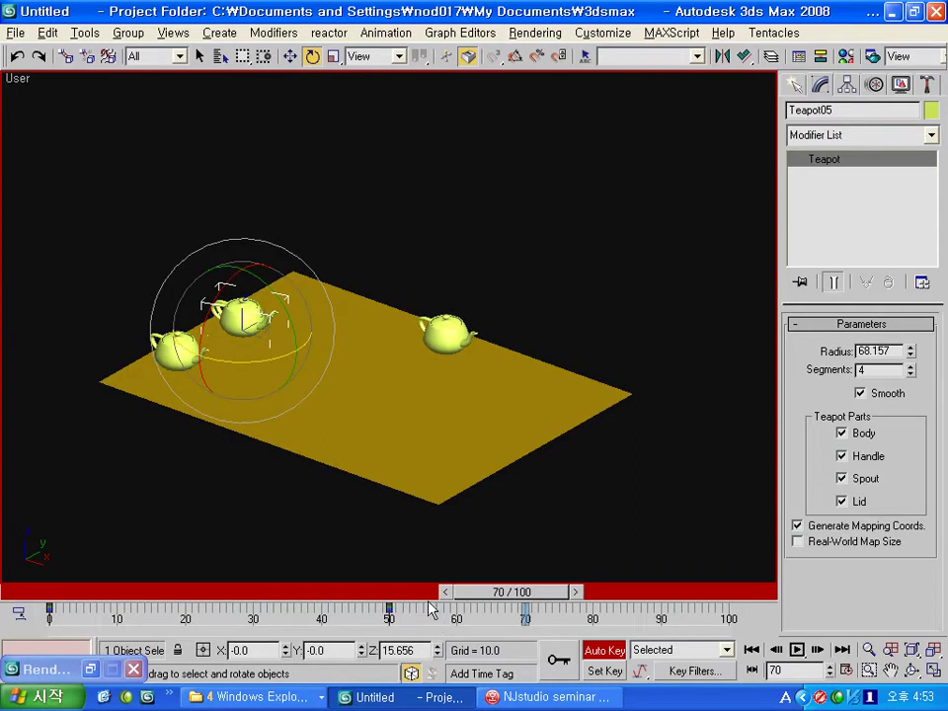
left_click(559, 671)
left_click_drag(526, 614, 728, 614)
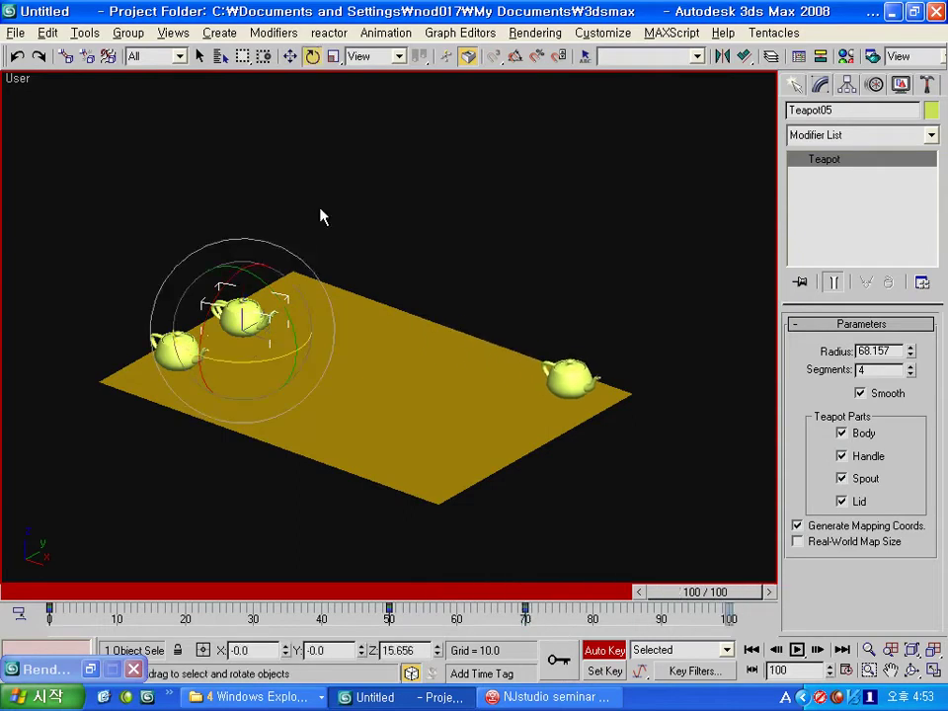
left_click_drag(243, 355, 715, 374)
mouse_move(704, 591)
left_mouse_down()
mouse_move(79, 591)
mouse_move(270, 581)
mouse_move(645, 591)
mouse_move(719, 582)
left_mouse_up()
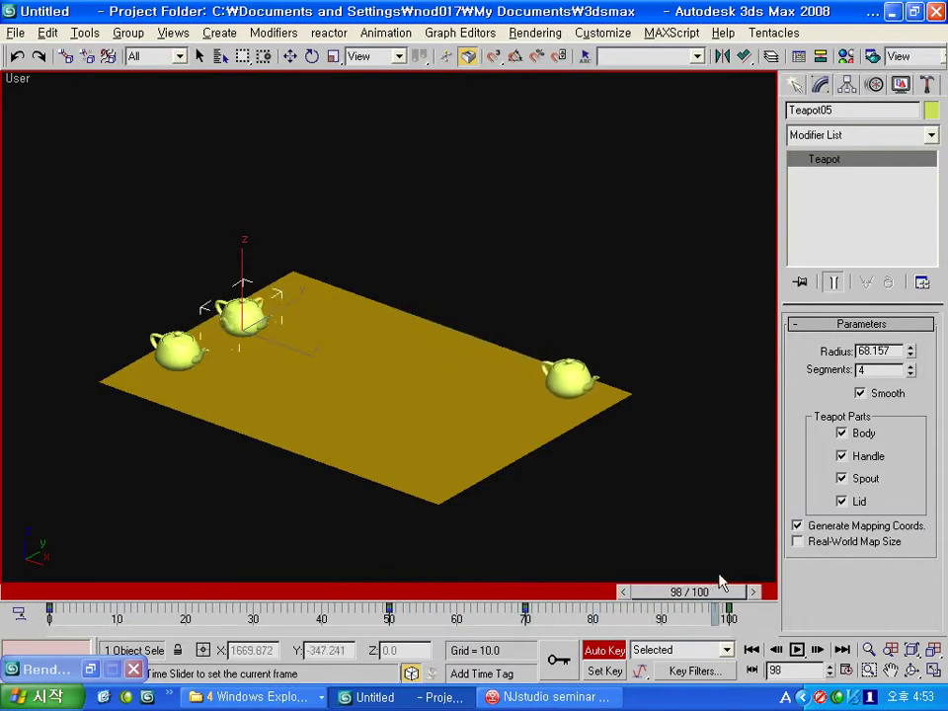
Step: Scrub back and forth through the timeline to review the teapots' motion
key("e")
left_click_drag(524, 591, 763, 614)
key("e")
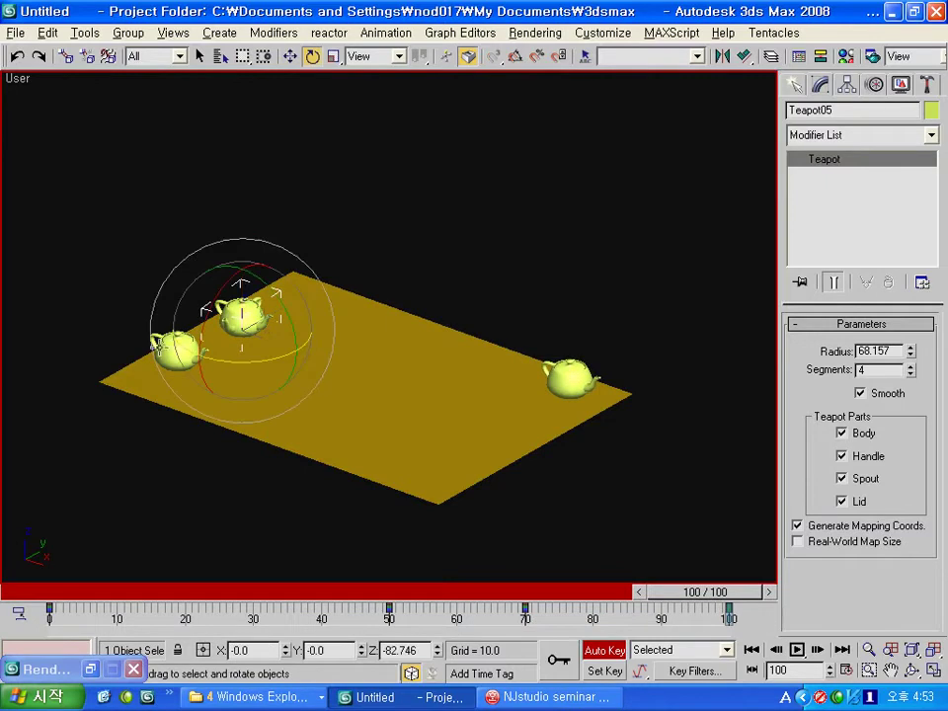
key("q")
mouse_move(705, 591)
left_mouse_down()
mouse_move(539, 592)
mouse_move(729, 604)
mouse_move(74, 593)
left_mouse_up()
Step: Select the left front teapot and scrub frames 0–100 to preview the other teapot sliding
key("e")
left_click(110, 537)
left_click(178, 345)
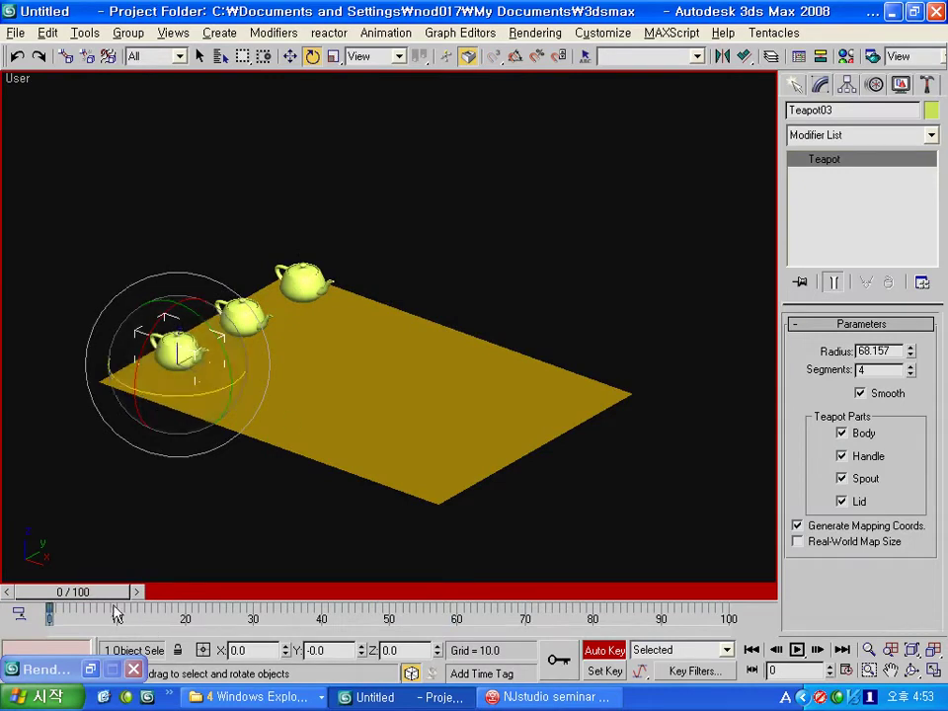
left_click_drag(130, 593, 395, 607)
key("e")
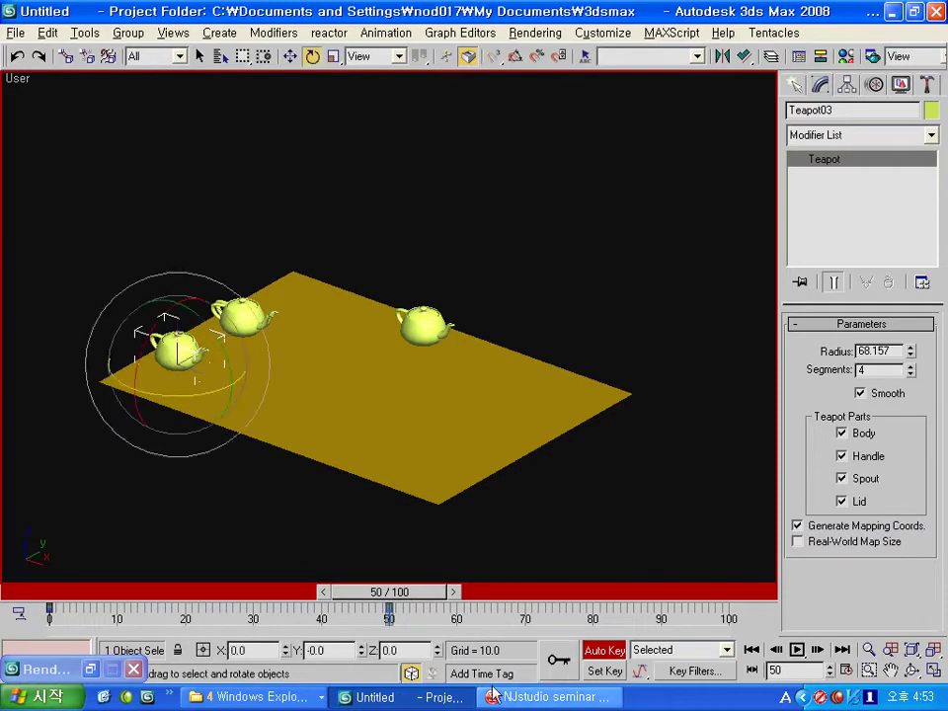
mouse_move(395, 600)
left_mouse_down()
mouse_move(56, 593)
mouse_move(596, 607)
mouse_move(586, 606)
left_mouse_up()
Step: At frame 80, uniform-scale Teapot03 down to 38.659%
key("e")
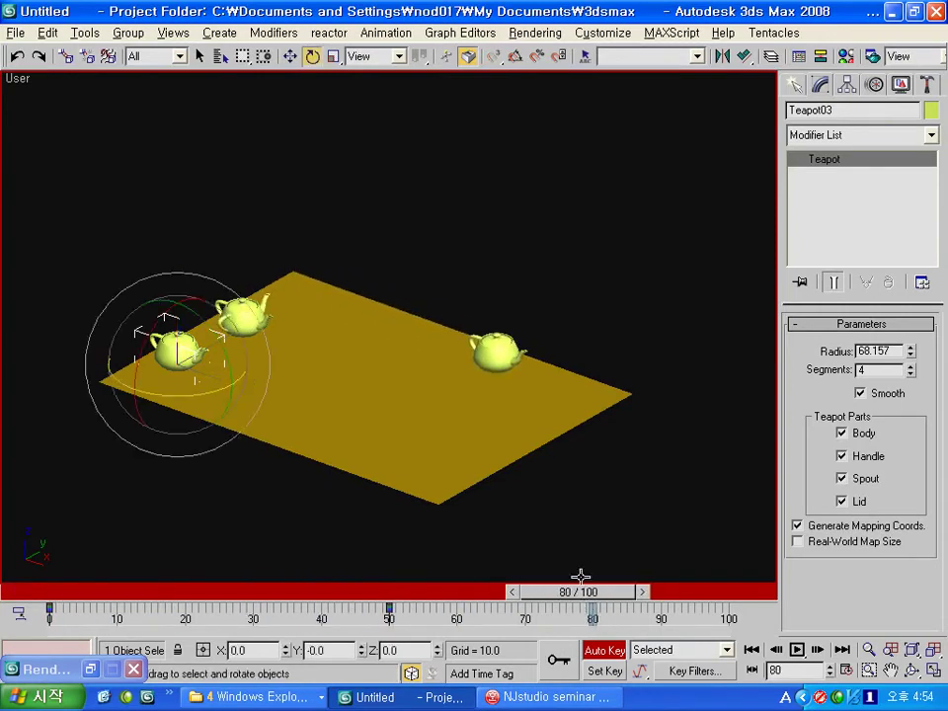
left_click(333, 56)
mouse_move(133, 270)
left_mouse_down()
mouse_move(171, 285)
mouse_move(178, 525)
left_mouse_up()
mouse_move(571, 598)
left_mouse_down()
mouse_move(394, 595)
mouse_move(596, 592)
mouse_move(576, 601)
mouse_move(698, 592)
mouse_move(600, 592)
mouse_move(717, 599)
mouse_move(694, 592)
mouse_move(707, 589)
left_mouse_up()
key("r")
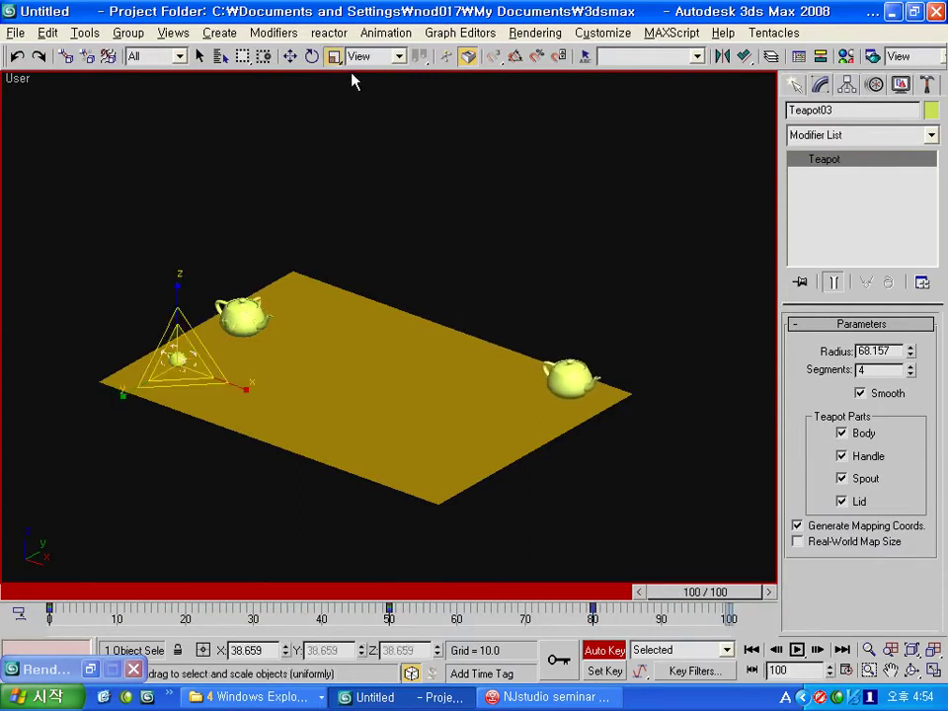
Step: Uniform-scale Teapot03 to several times its size and scrub to preview the growth
left_click_drag(177, 359, 154, 681)
mouse_move(704, 591)
left_mouse_down()
mouse_move(647, 606)
mouse_move(711, 611)
mouse_move(385, 611)
mouse_move(711, 613)
left_mouse_up()
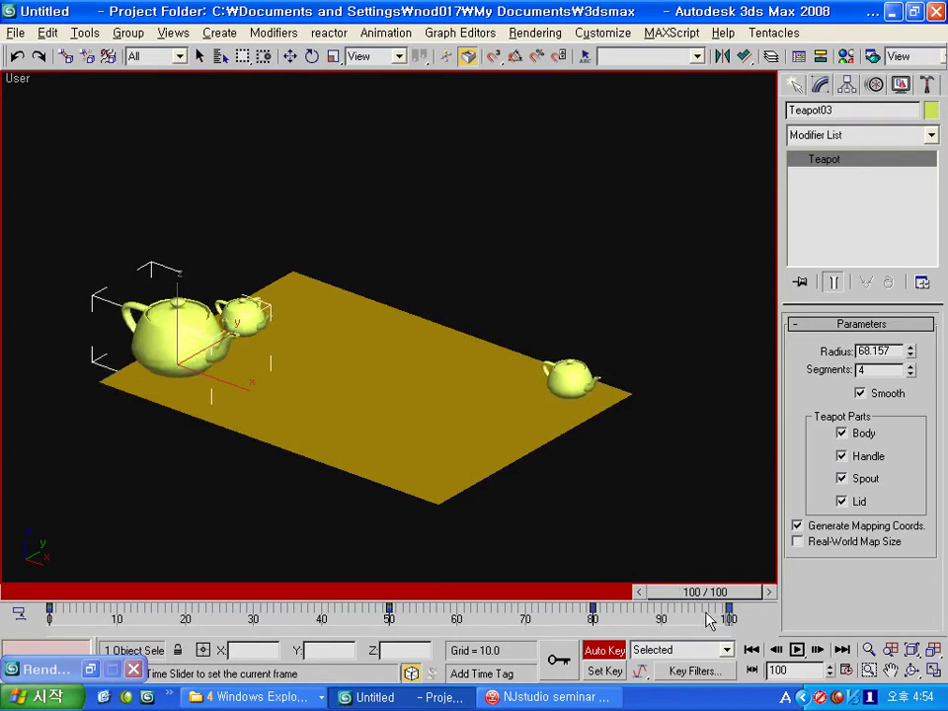
key("r")
Step: Shift Teapot03's frame-80 key toward frame 90 and scrub through to check it
left_click(587, 594)
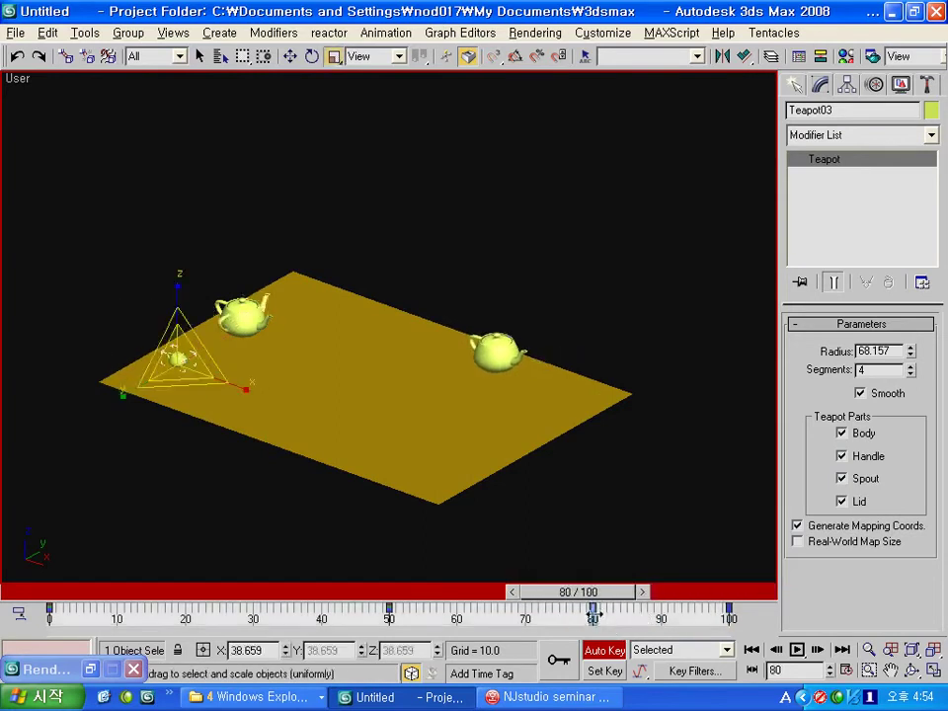
left_click_drag(596, 617, 662, 616)
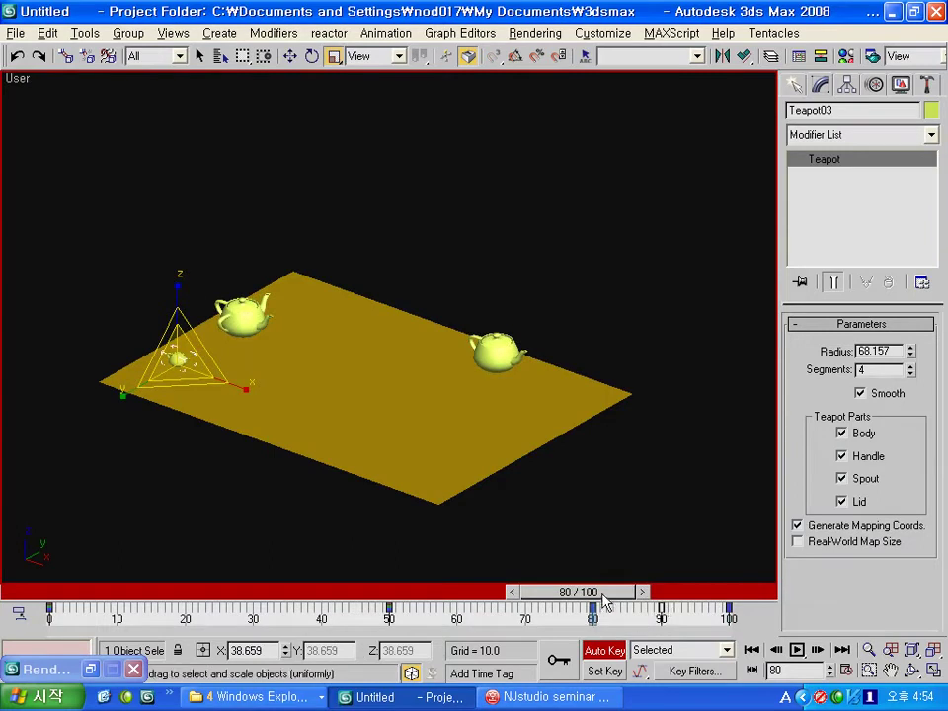
left_click_drag(580, 593, 614, 594)
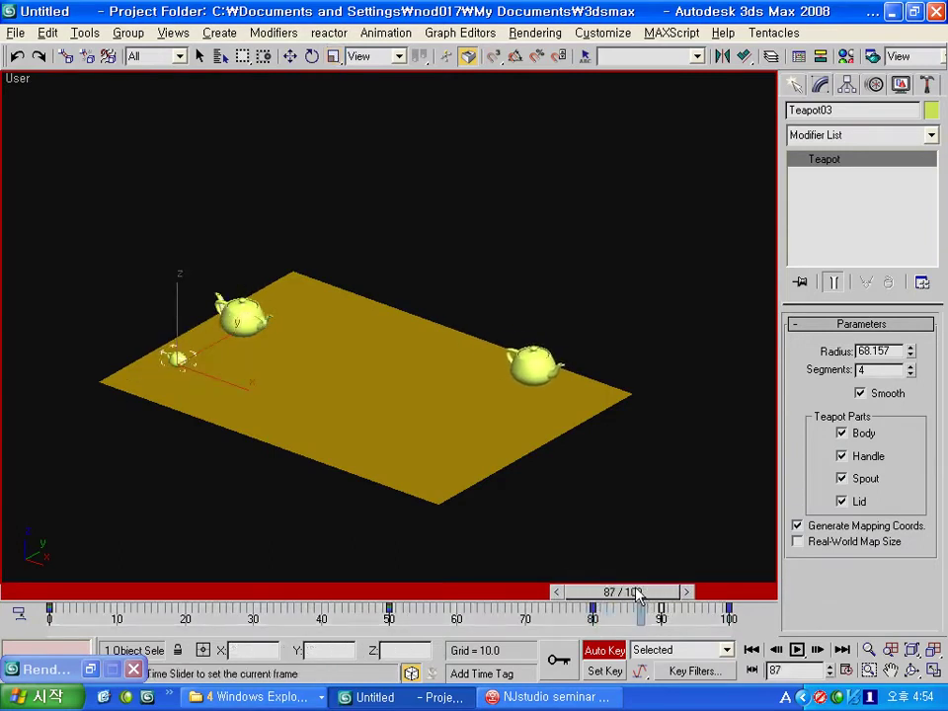
mouse_move(614, 597)
left_mouse_down()
mouse_move(752, 595)
mouse_move(55, 604)
left_mouse_up()
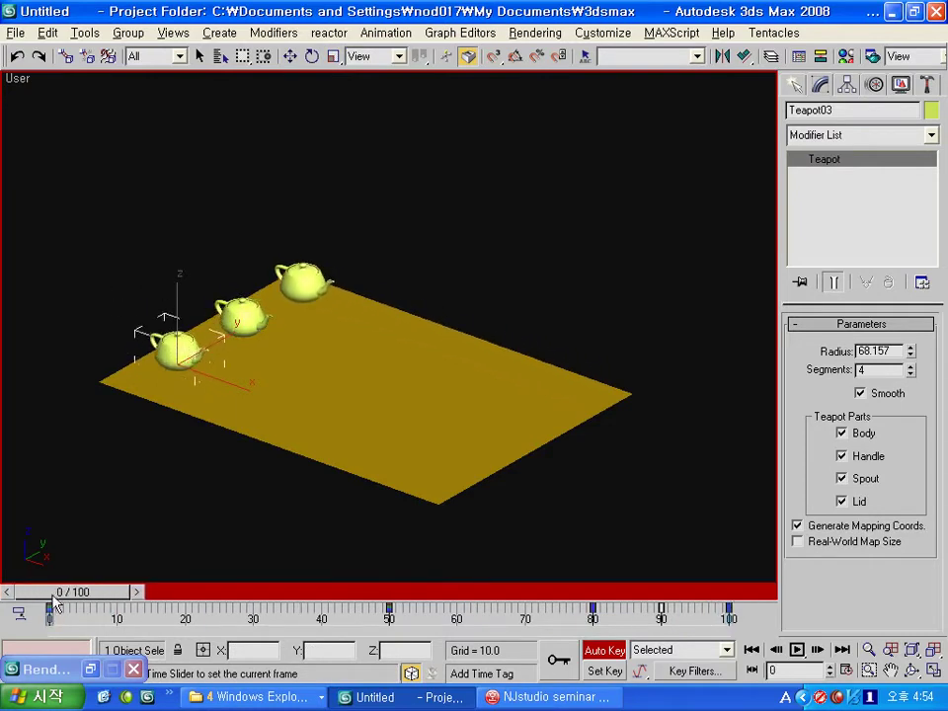
key("r")
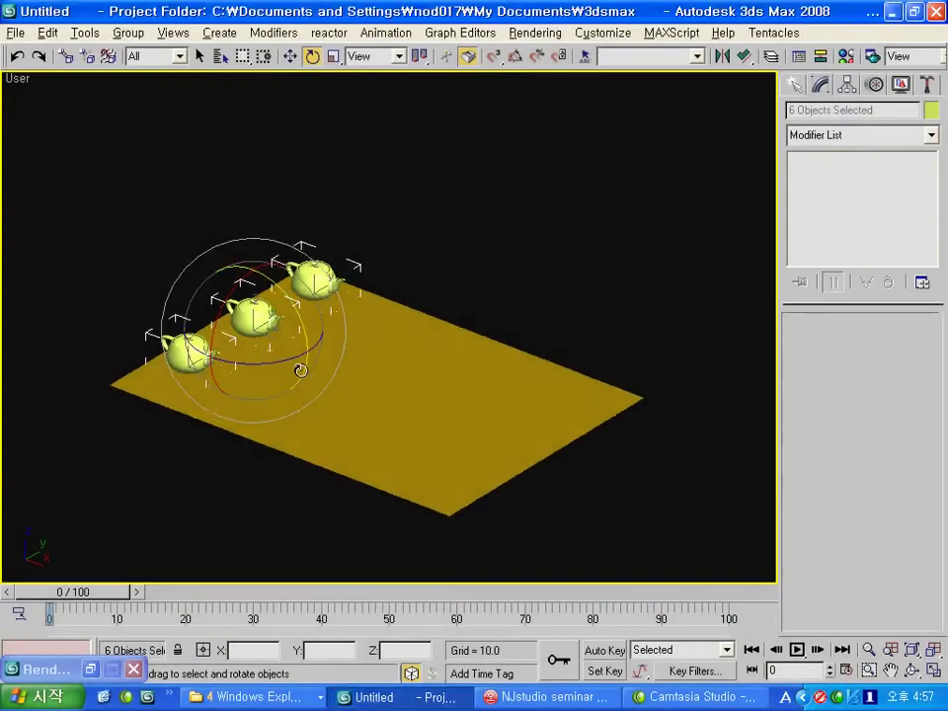
Step: Orbit the view and select the back teapot, Teapot01, with Select and Move
mouse_move(302, 364)
middle_mouse_down("alt")
mouse_move(330, 381)
mouse_move(416, 345)
mouse_move(465, 337)
mouse_move(316, 374)
mouse_move(311, 346)
middle_mouse_up("alt")
left_click(291, 56)
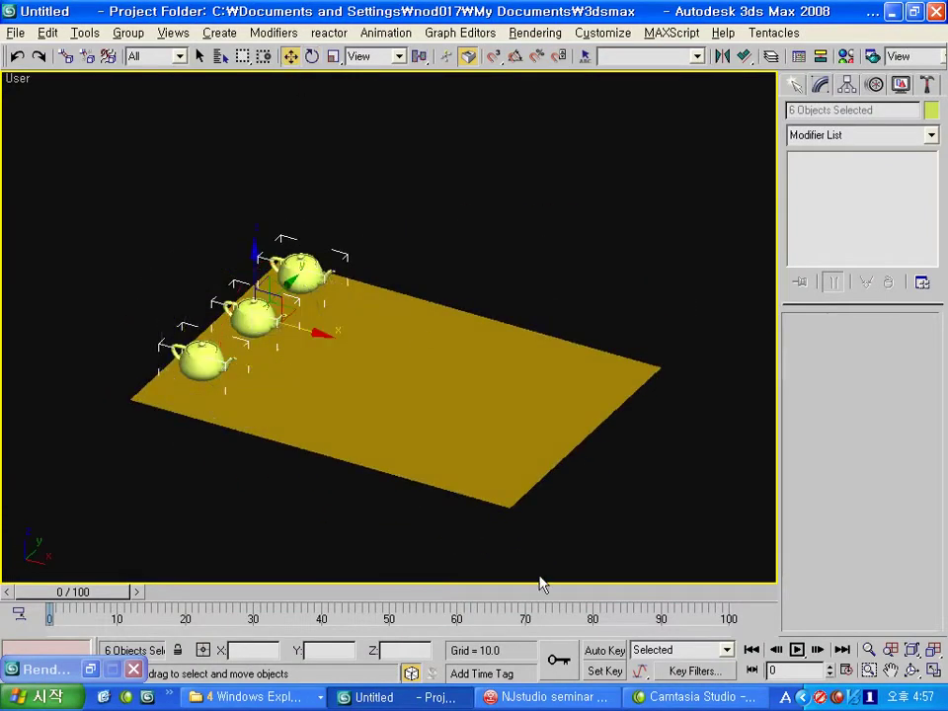
middle_click_drag(463, 347, 423, 332, "alt")
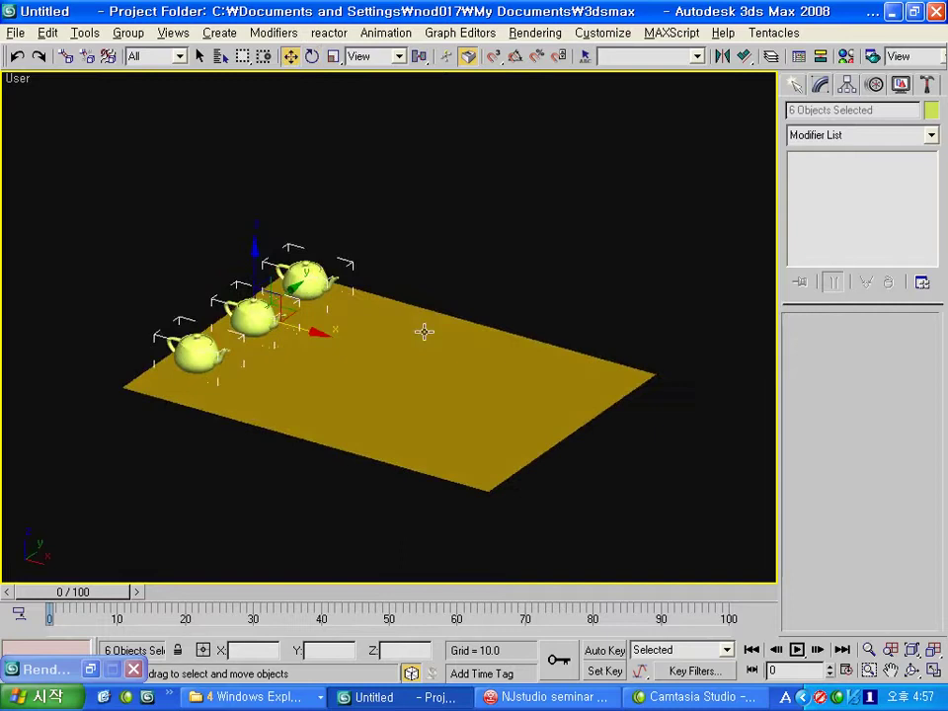
left_click(420, 262)
left_click(314, 274)
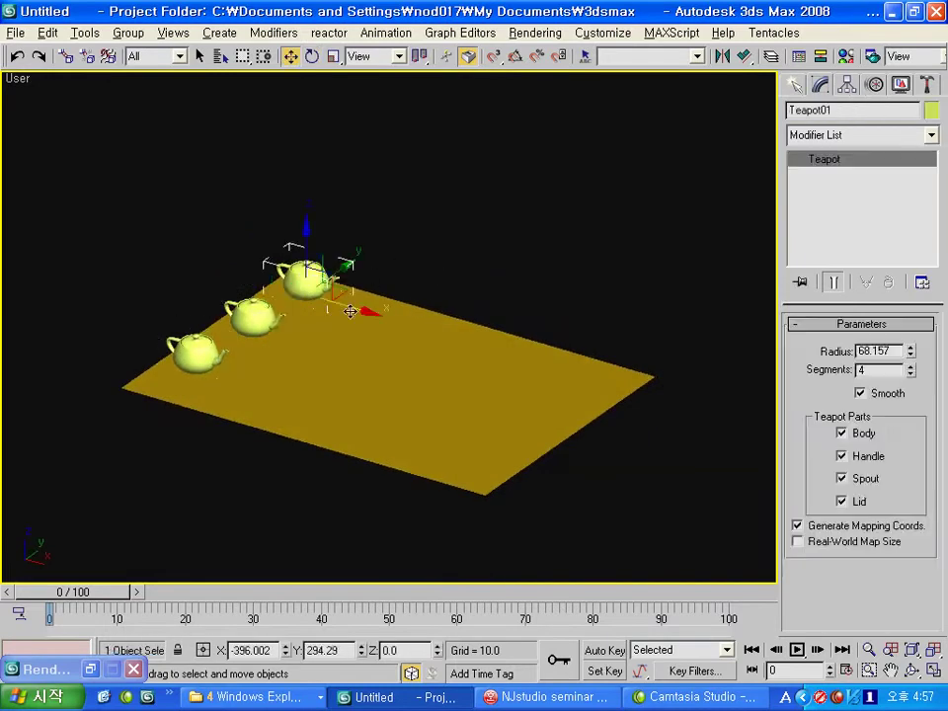
middle_click_drag(317, 275, 327, 323, "alt")
Step: Turn on Auto Key and slide Teapot01 to the middle of the plane at frame 30
left_click(603, 653)
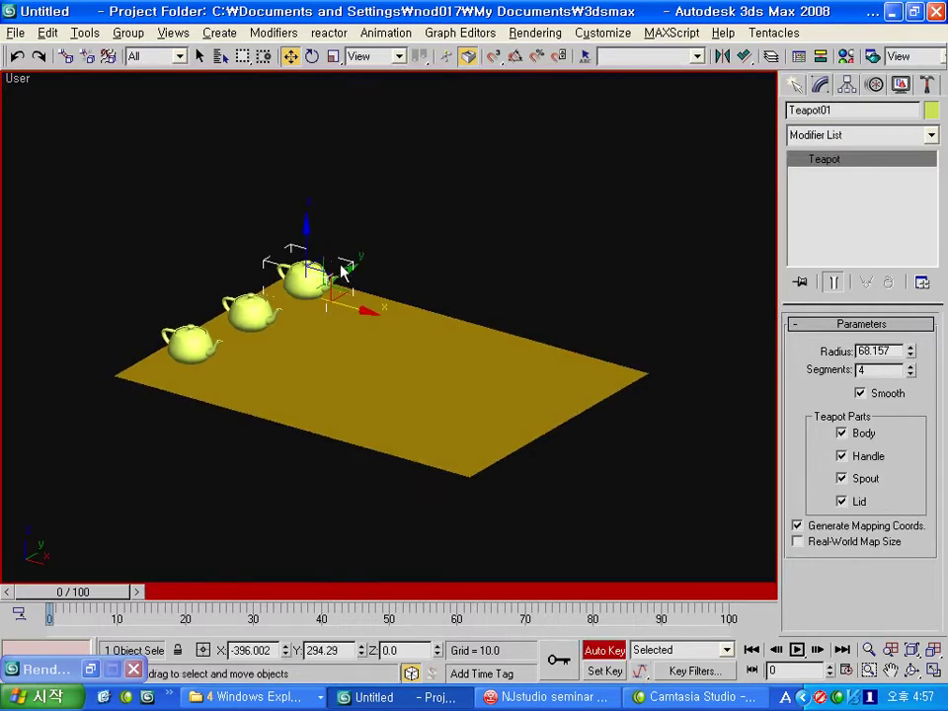
mouse_move(317, 275)
left_mouse_down()
mouse_move(432, 317)
mouse_move(367, 303)
left_mouse_up()
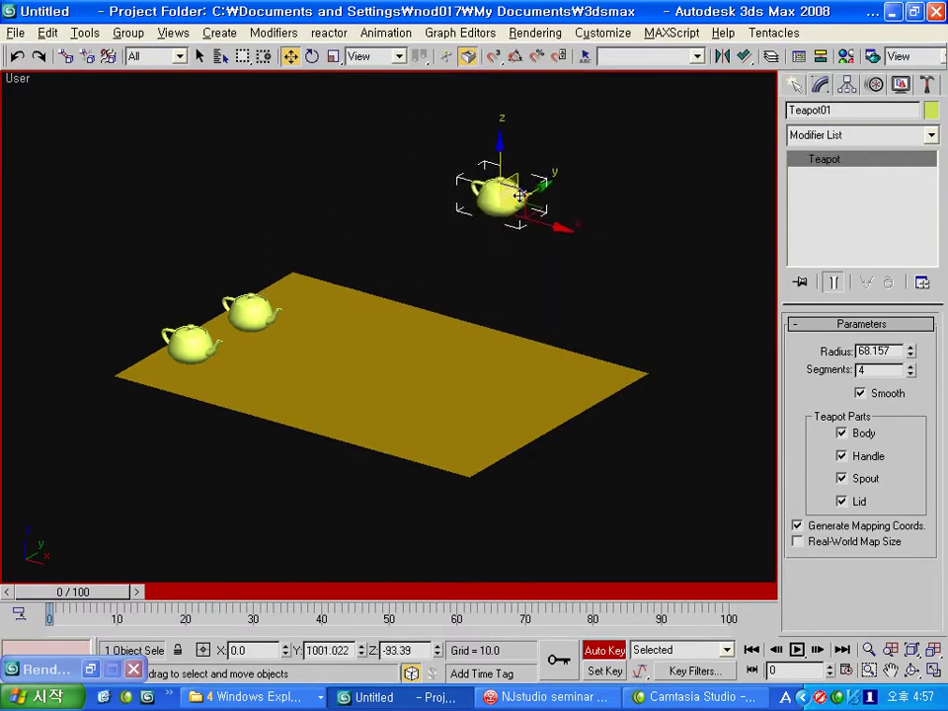
middle_click_drag(367, 303, 117, 571, "alt")
middle_click_drag(274, 385, 310, 441, "alt")
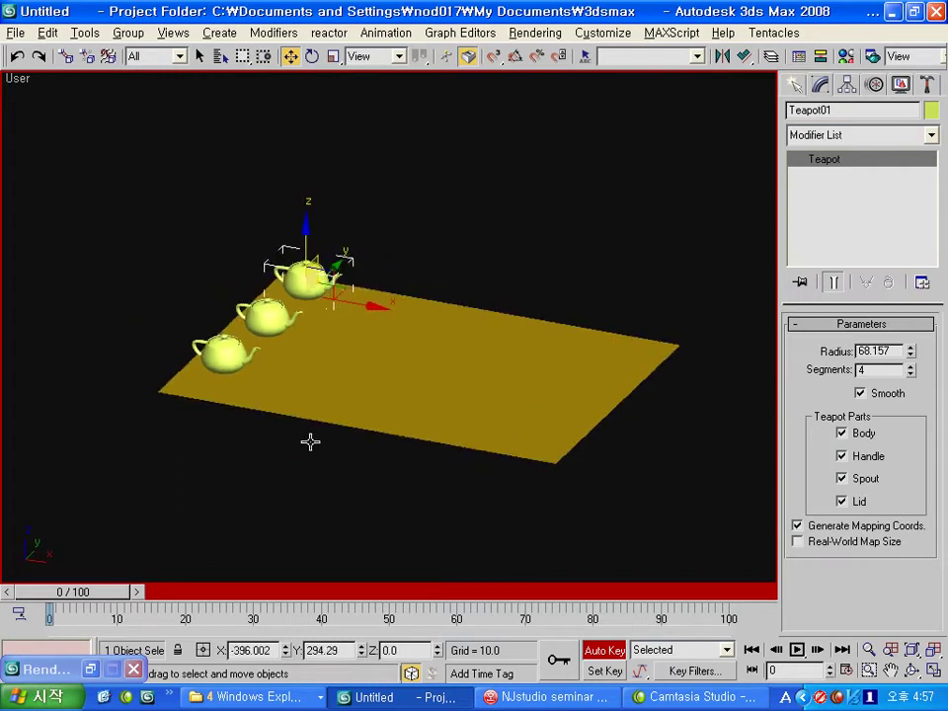
left_click_drag(102, 594, 286, 597)
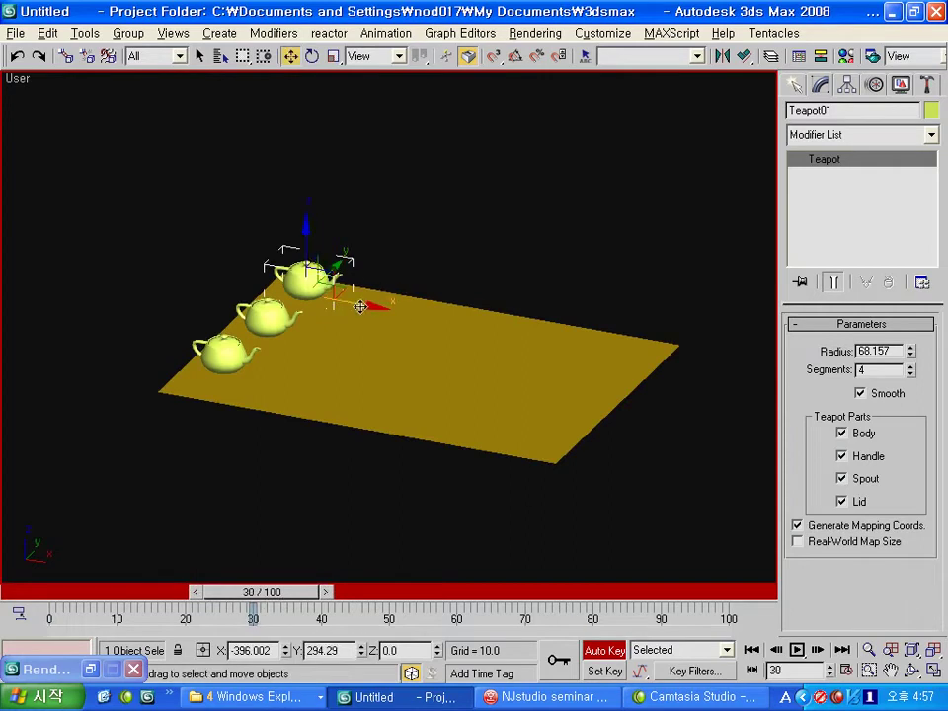
left_click_drag(360, 307, 495, 329)
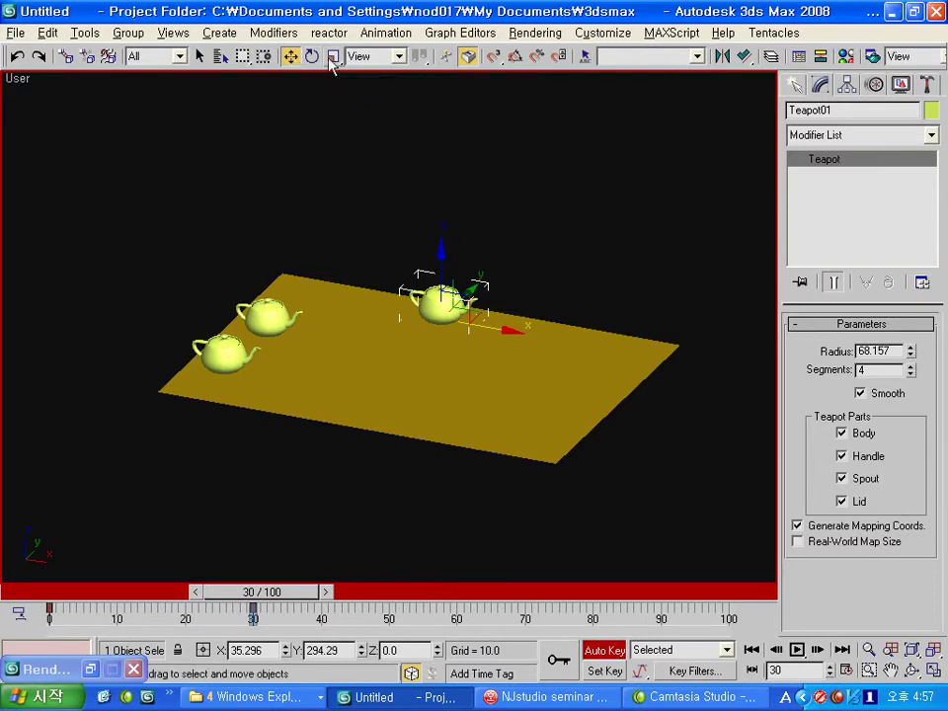
Step: Rotate the back teapot 56.58° about Z around frames 40–44
left_click_drag(269, 597, 331, 597)
left_click(312, 57)
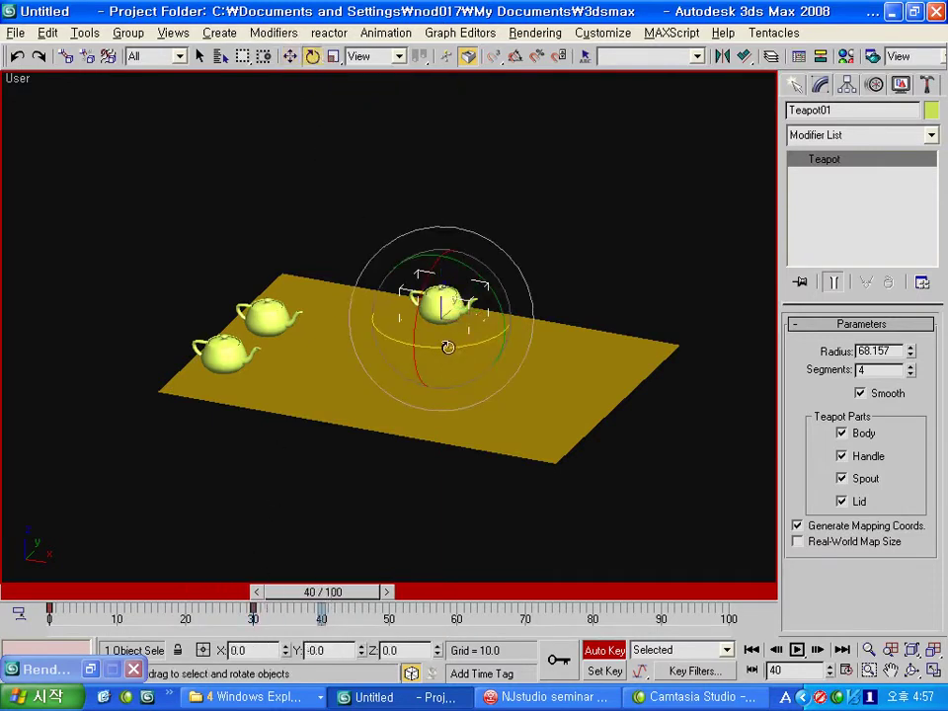
left_click_drag(461, 338, 550, 339)
left_click_drag(323, 592, 347, 595)
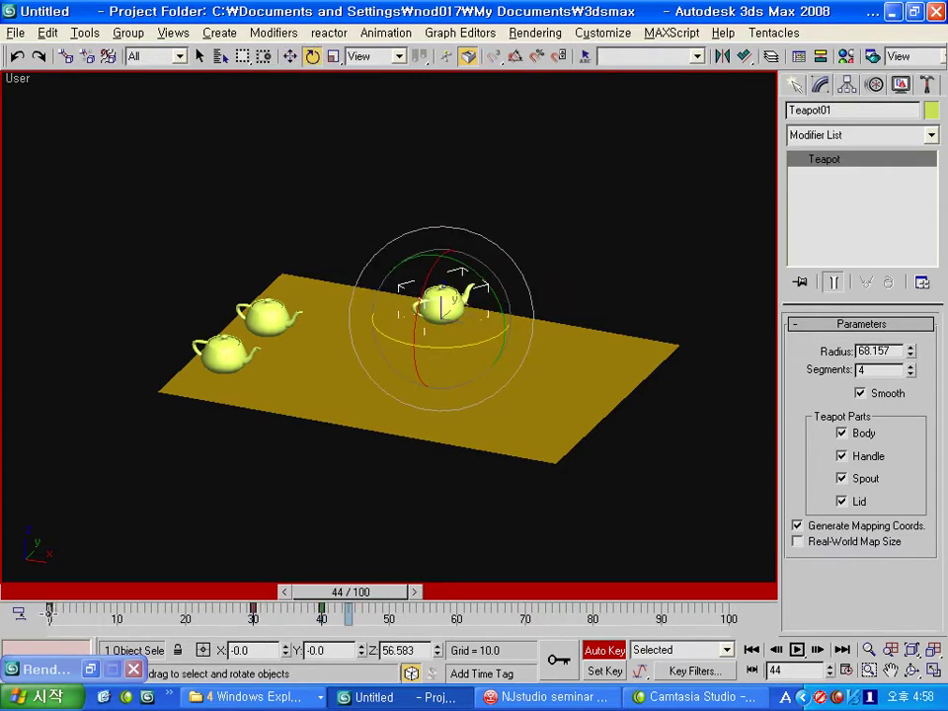
Step: At frame 48, uniform-scale the back teapot to 85.168%, then scrub toward frame 54
left_click_drag(351, 591, 374, 591)
left_click(334, 57)
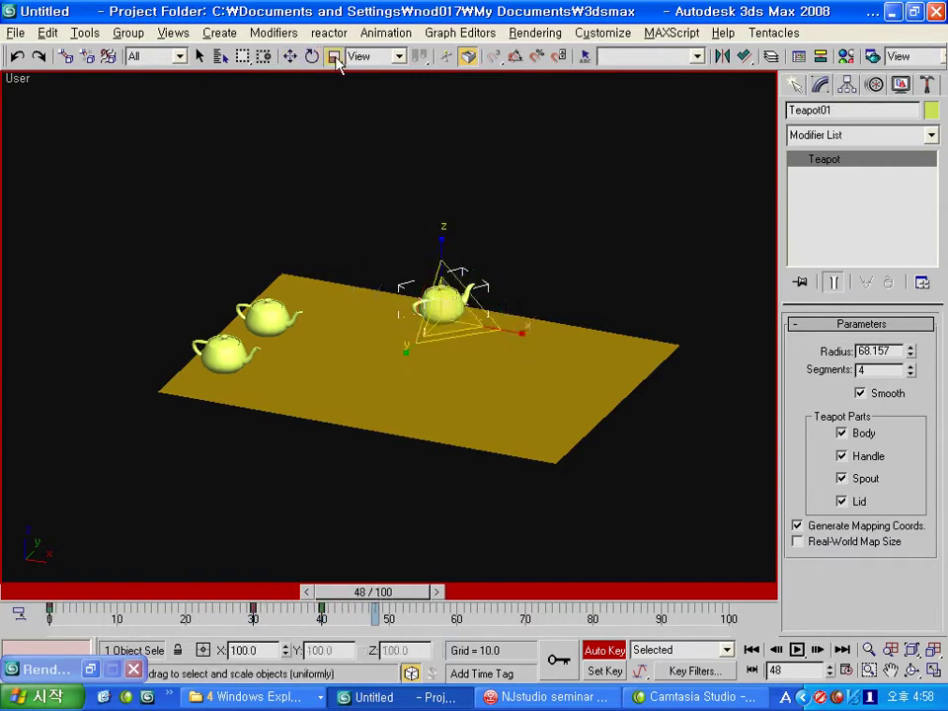
left_click_drag(439, 314, 439, 340)
left_click_drag(375, 592, 388, 591)
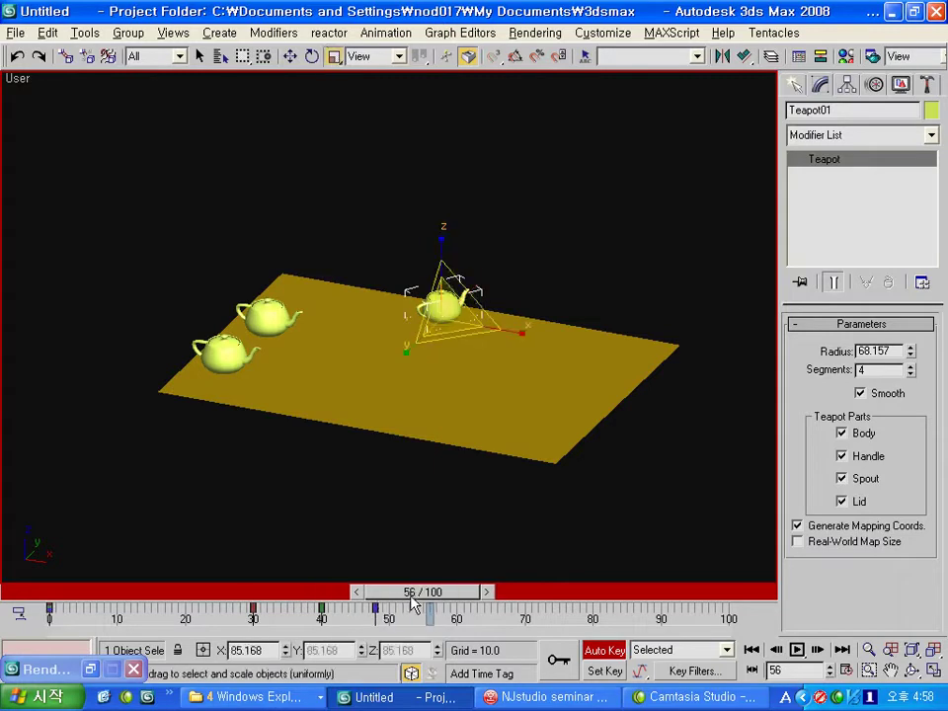
key("q")
left_click_drag(434, 592, 404, 601)
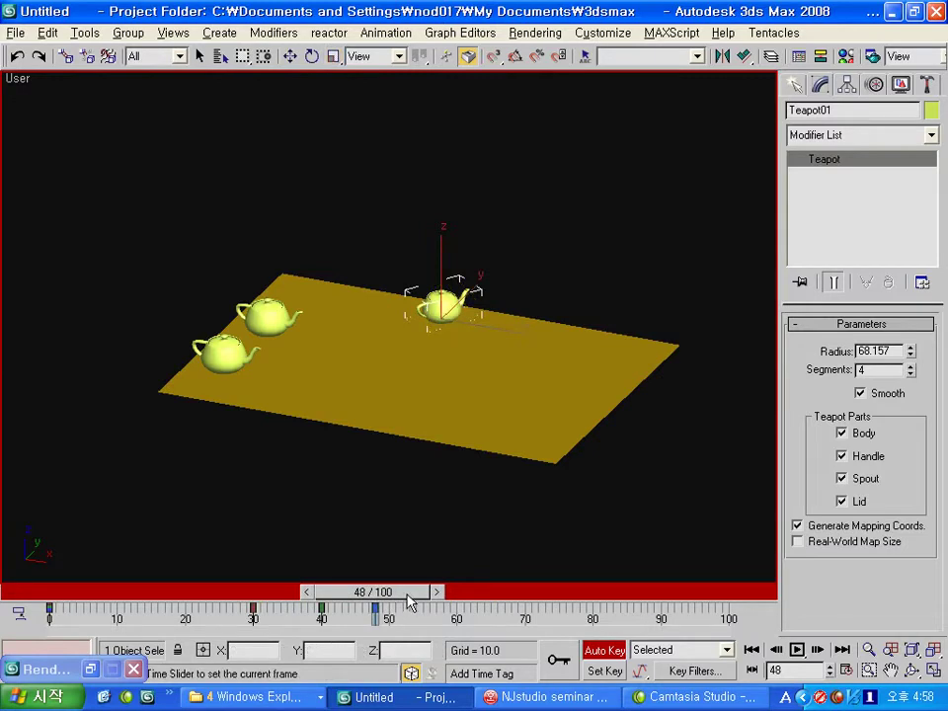
key("r")
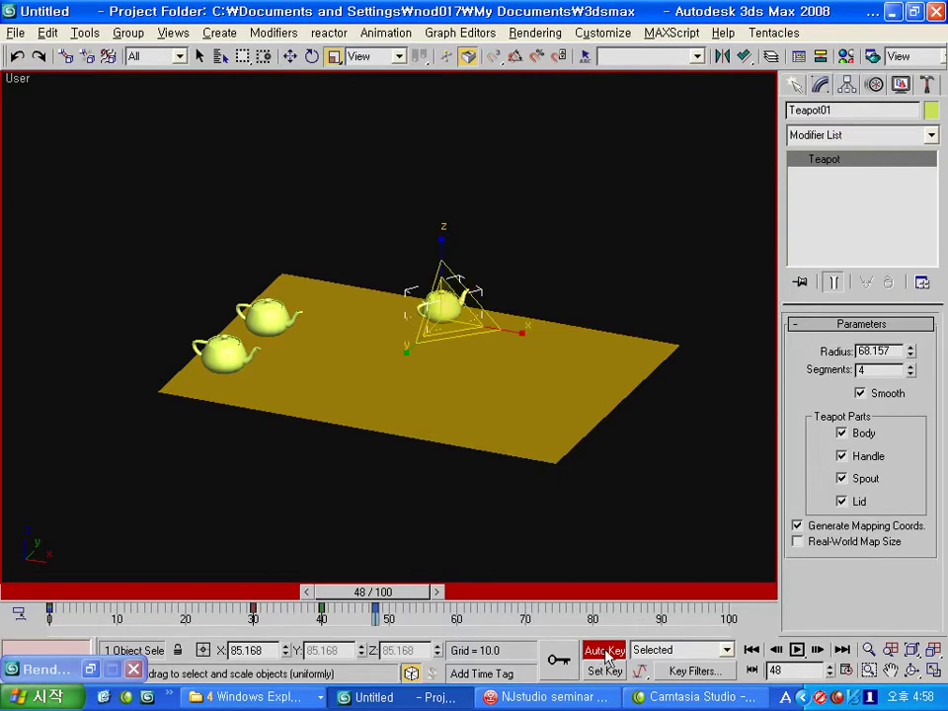
left_click_drag(429, 591, 470, 595)
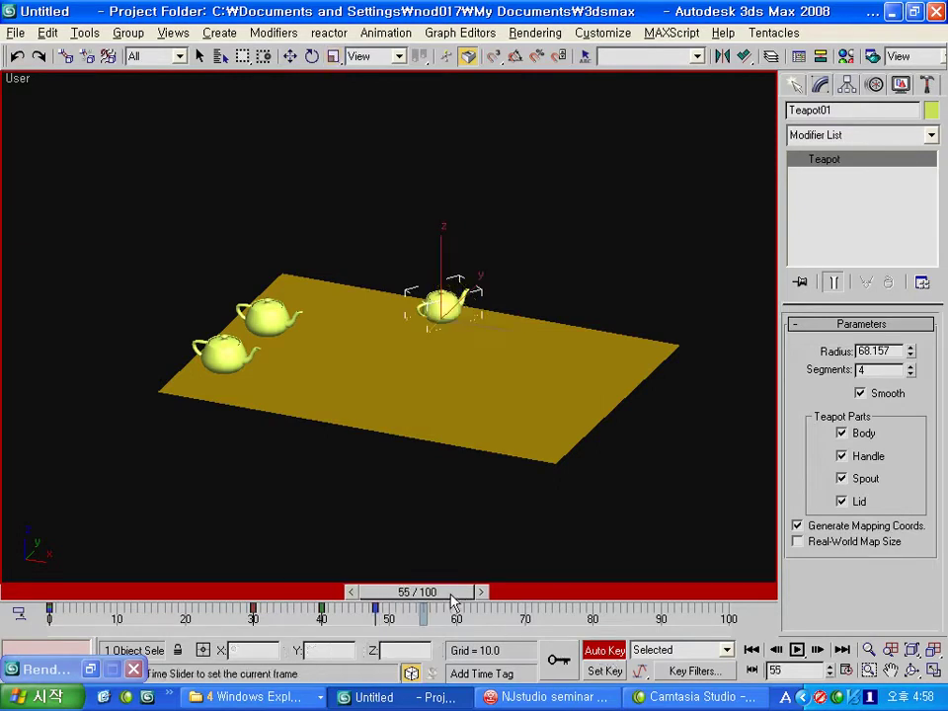
Step: Check the Key Filters channel checkboxes, then scrub Teapot01's timeline to frames 59 and 71
left_click(697, 671)
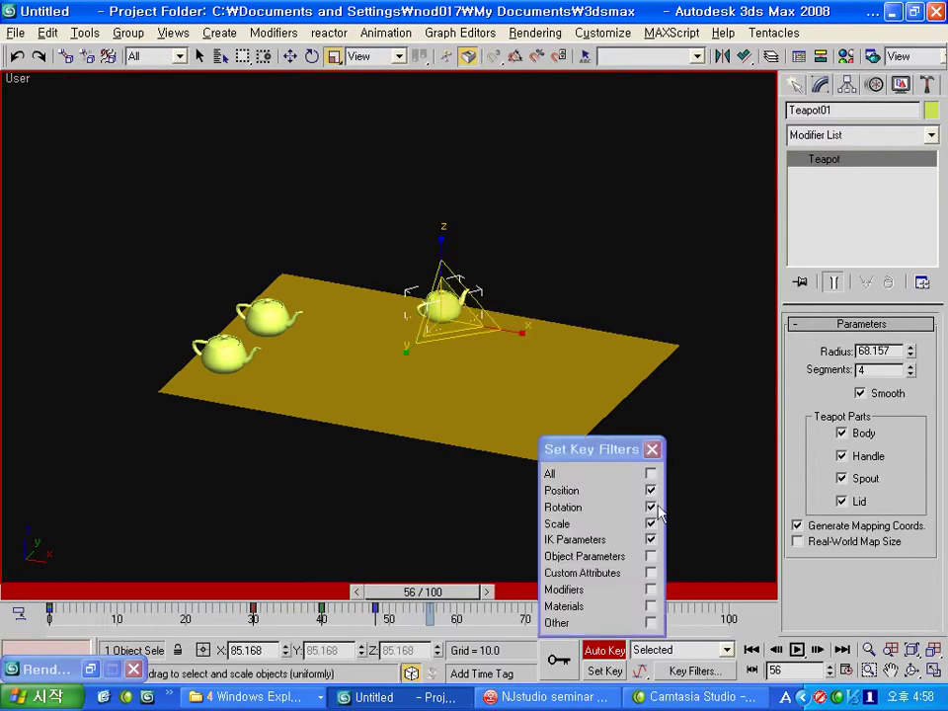
left_click(652, 449)
left_click_drag(464, 599, 538, 592)
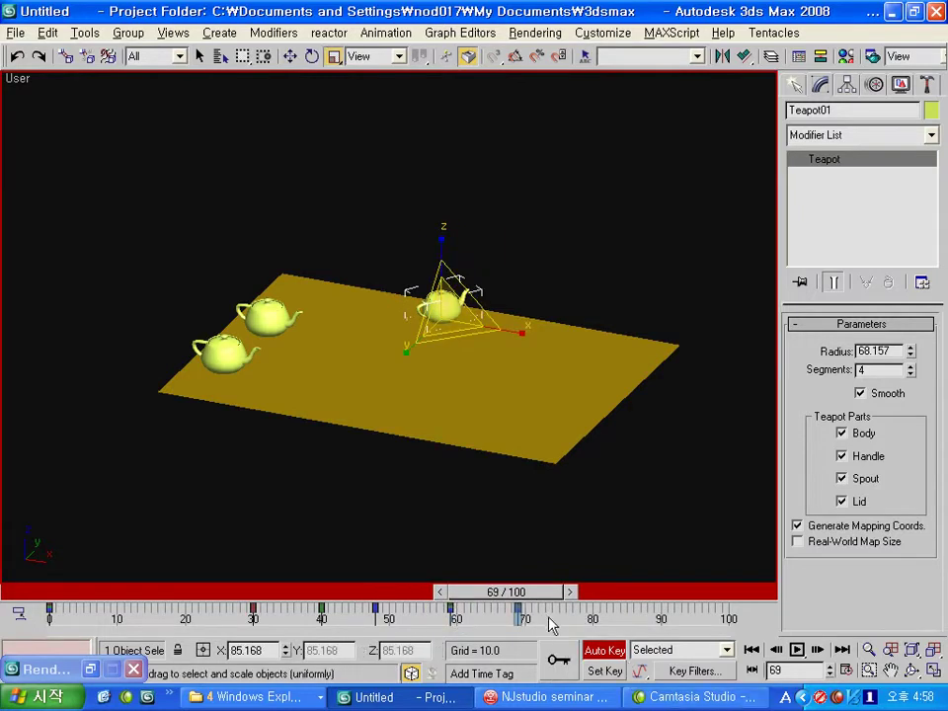
left_click_drag(536, 594, 550, 594)
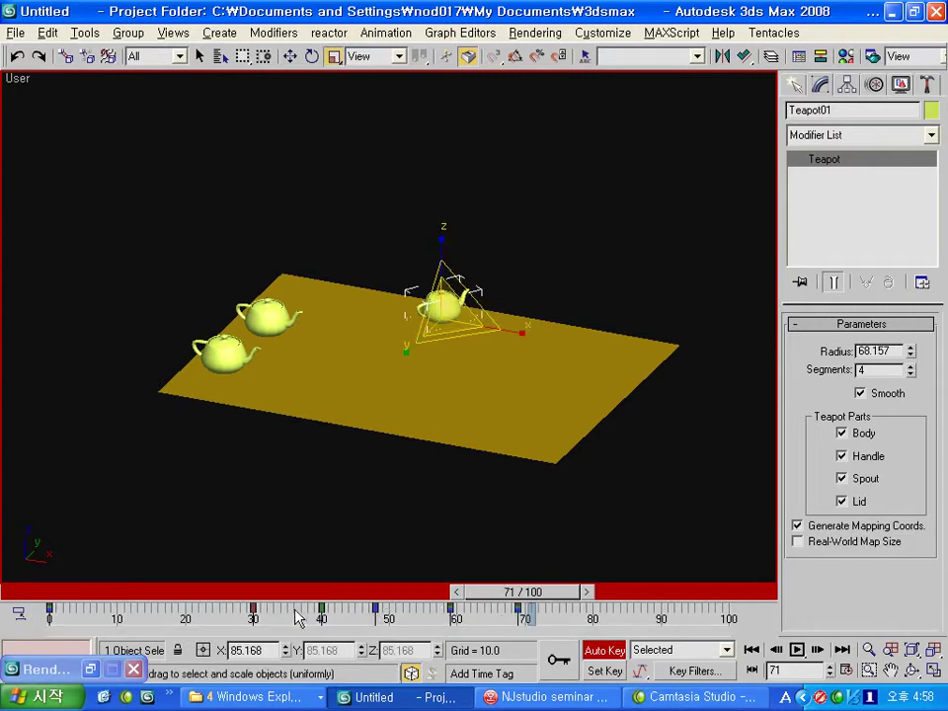
Step: Select Teapot01's keys and slide it along X to the plane's middle at frame 30
left_click_drag(521, 592, 45, 616)
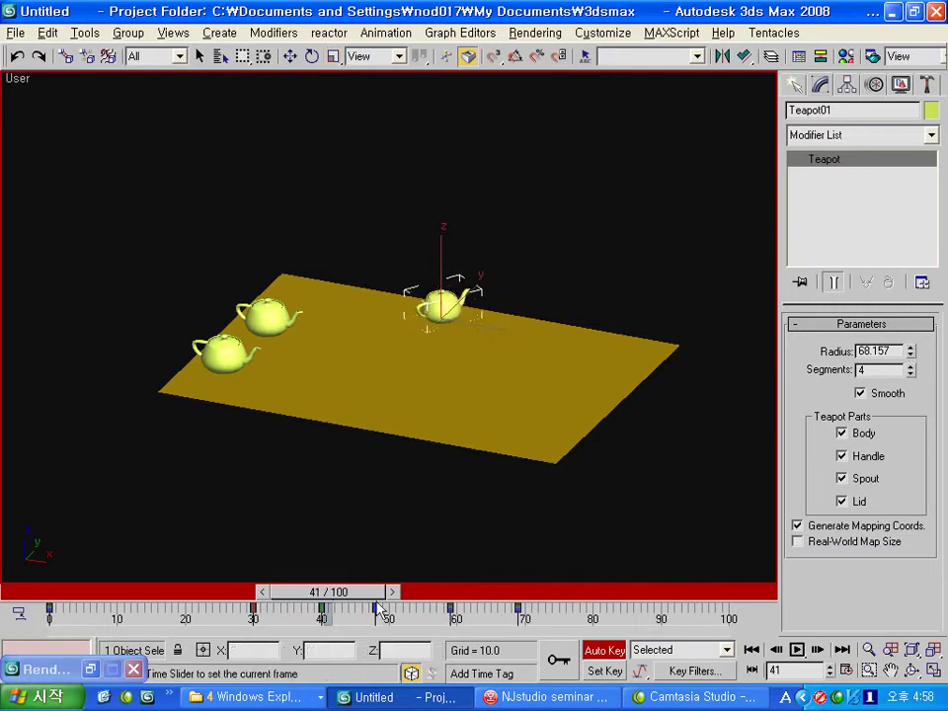
left_click_drag(539, 622, 45, 627)
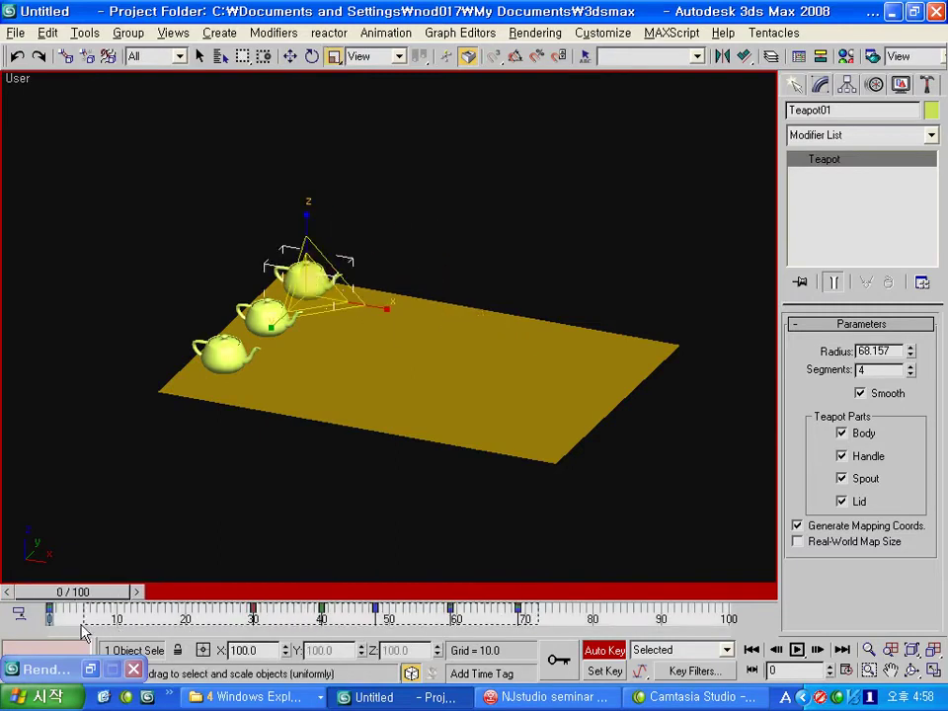
left_click_drag(99, 592, 279, 604)
key("r")
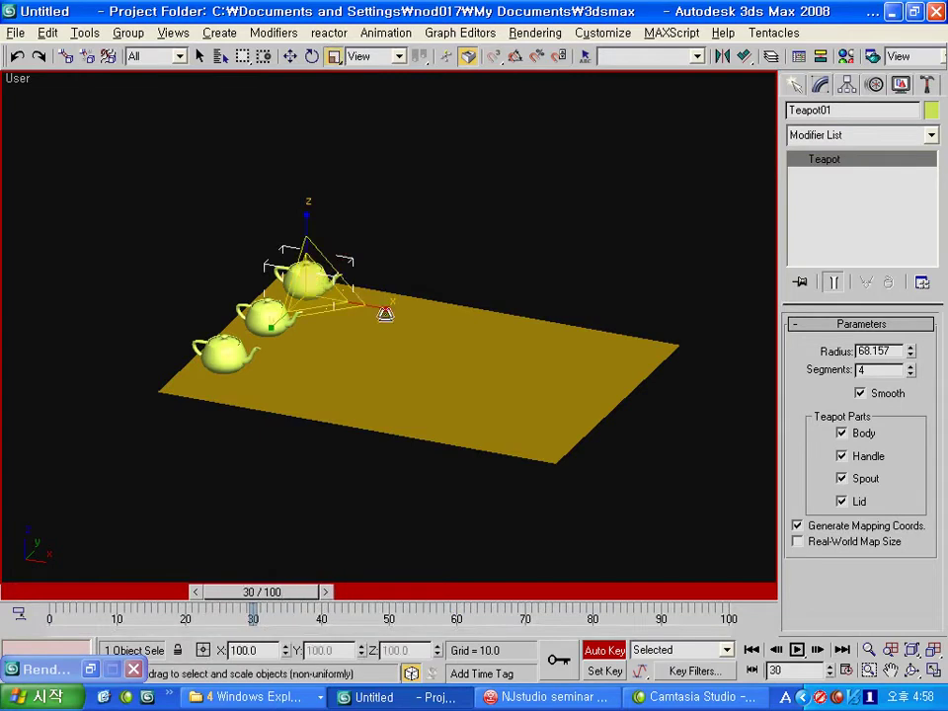
left_click(290, 57)
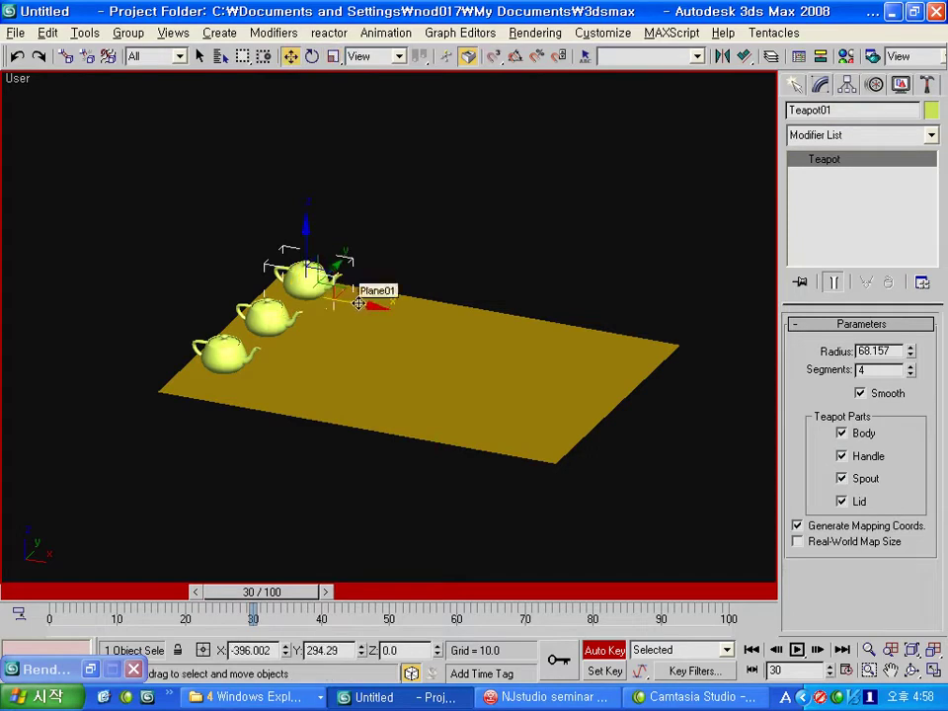
left_click_drag(358, 302, 494, 318)
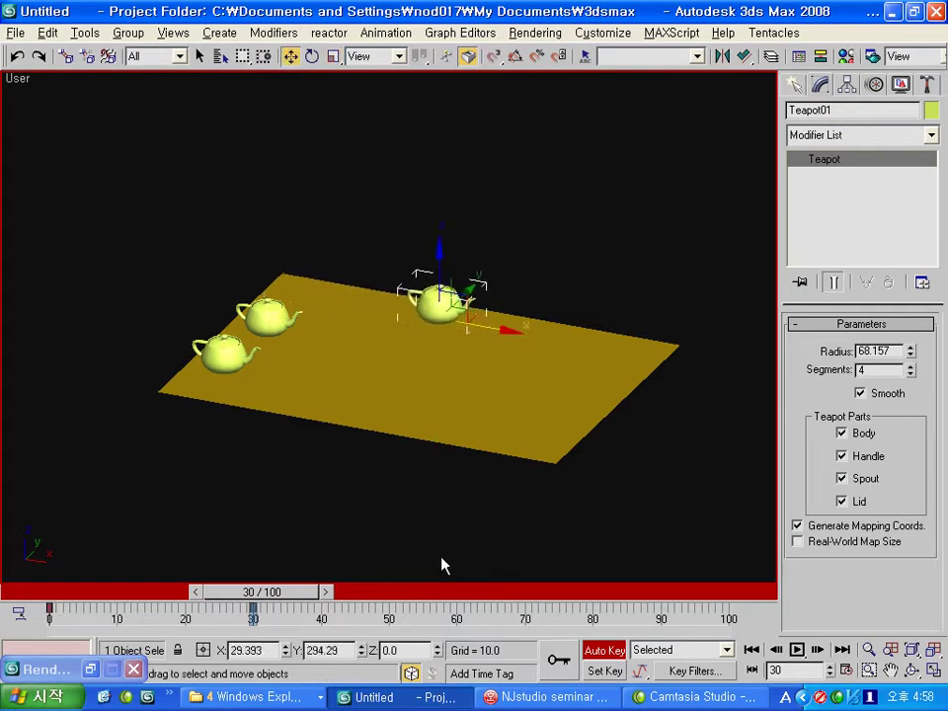
Step: At frame 50, rotate Teapot01 170.028° about Z and scrub back to preview
left_click_drag(292, 591, 412, 601)
key("w")
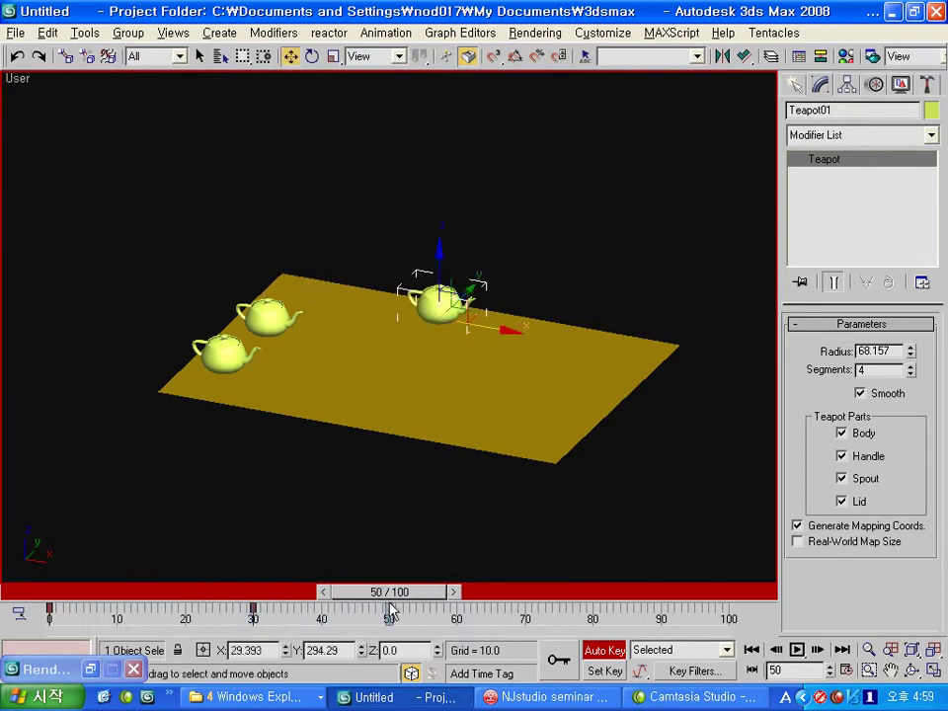
left_click(312, 57)
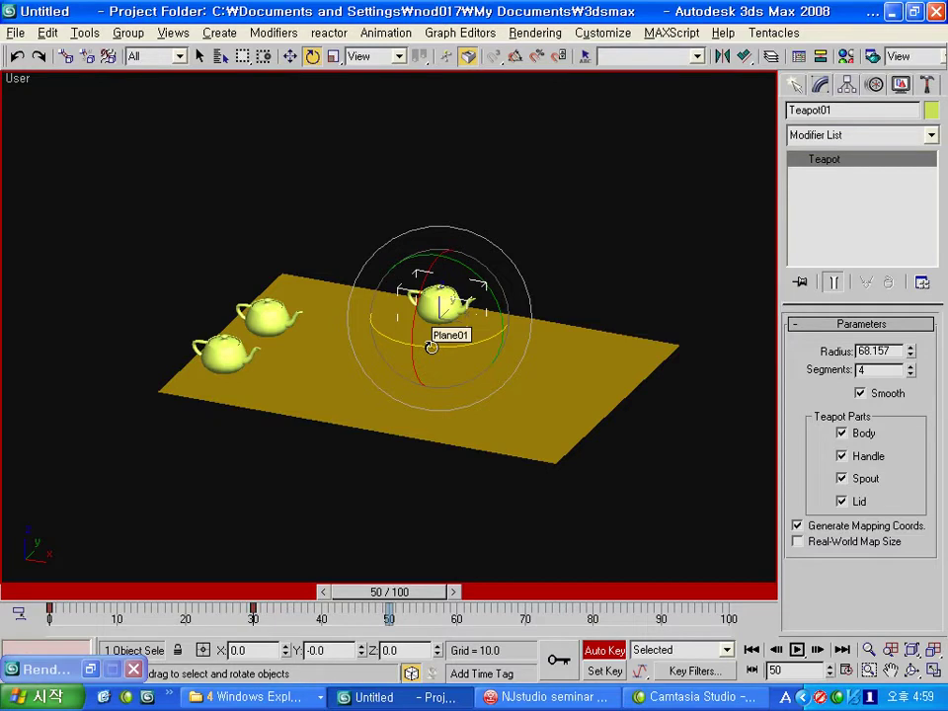
left_click_drag(431, 346, 744, 330)
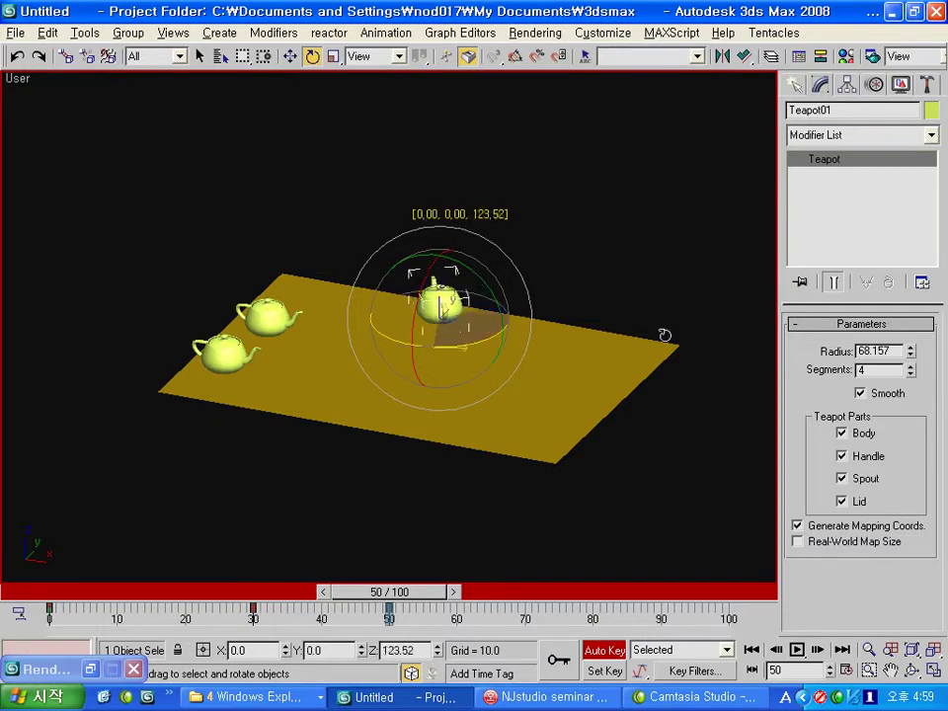
mouse_move(389, 591)
left_mouse_down()
mouse_move(129, 592)
mouse_move(446, 595)
mouse_move(109, 595)
mouse_move(445, 595)
left_mouse_up()
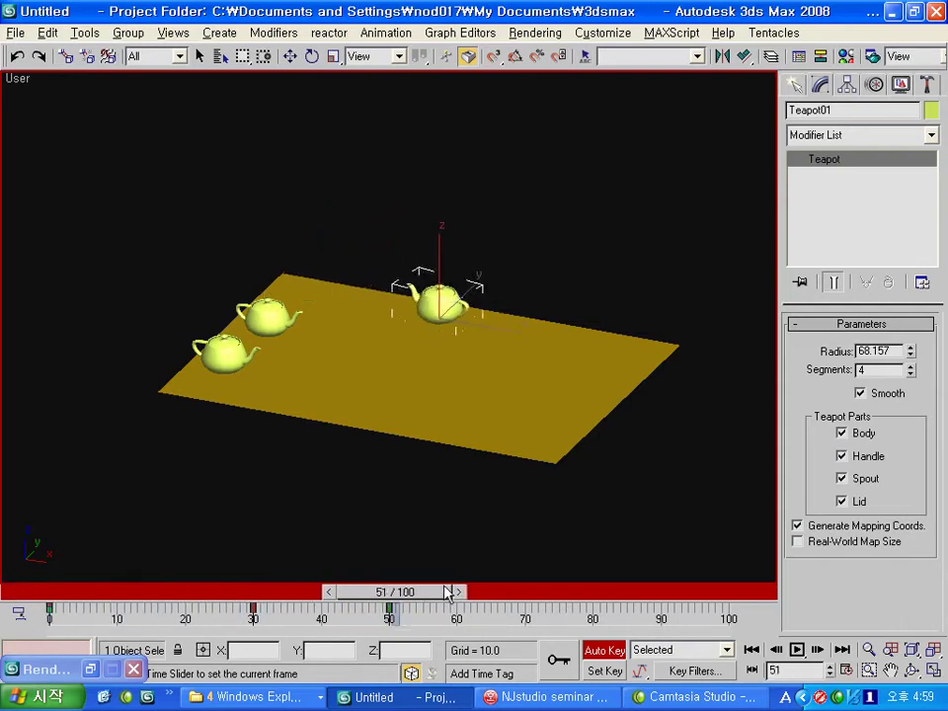
key("e")
left_click_drag(387, 595, 59, 607)
Step: Select the middle teapot, Teapot04, and slide it right along X at frame 30
key("e")
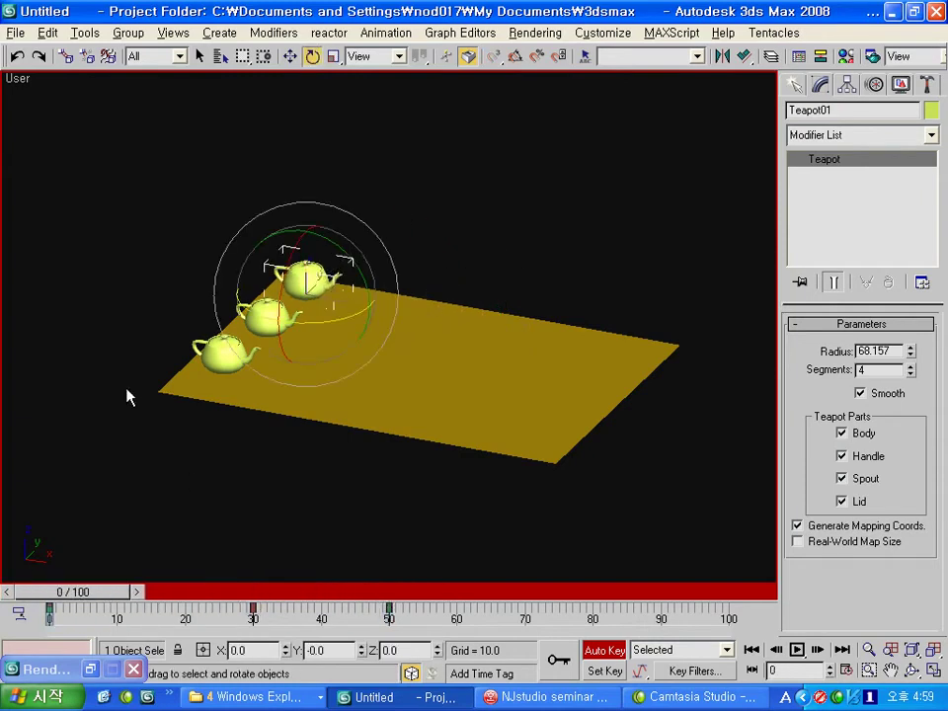
left_click(128, 393)
left_click(252, 313)
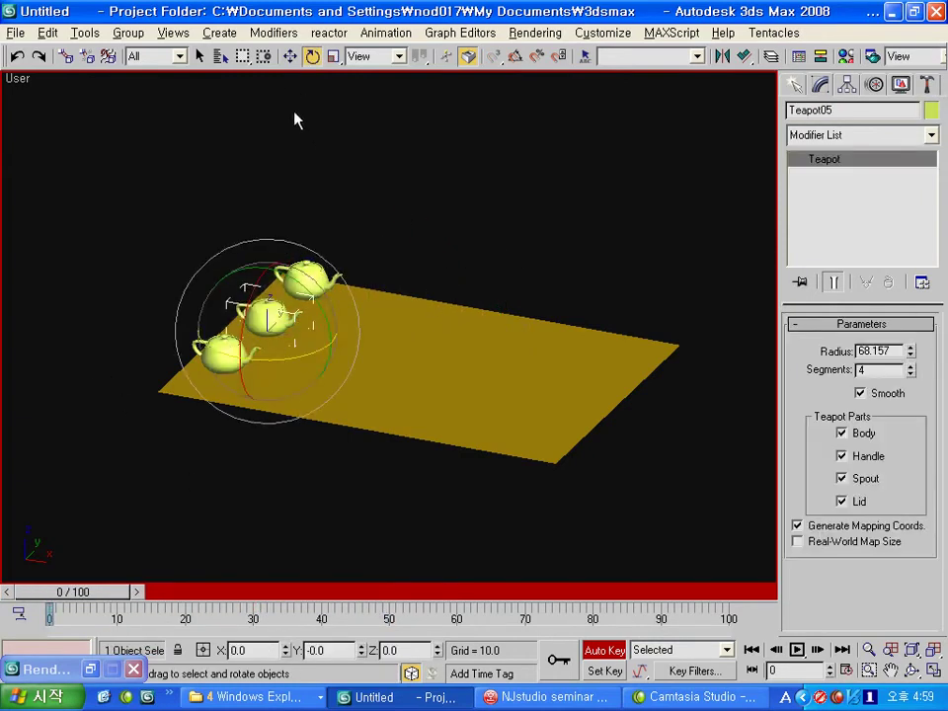
left_click(292, 58)
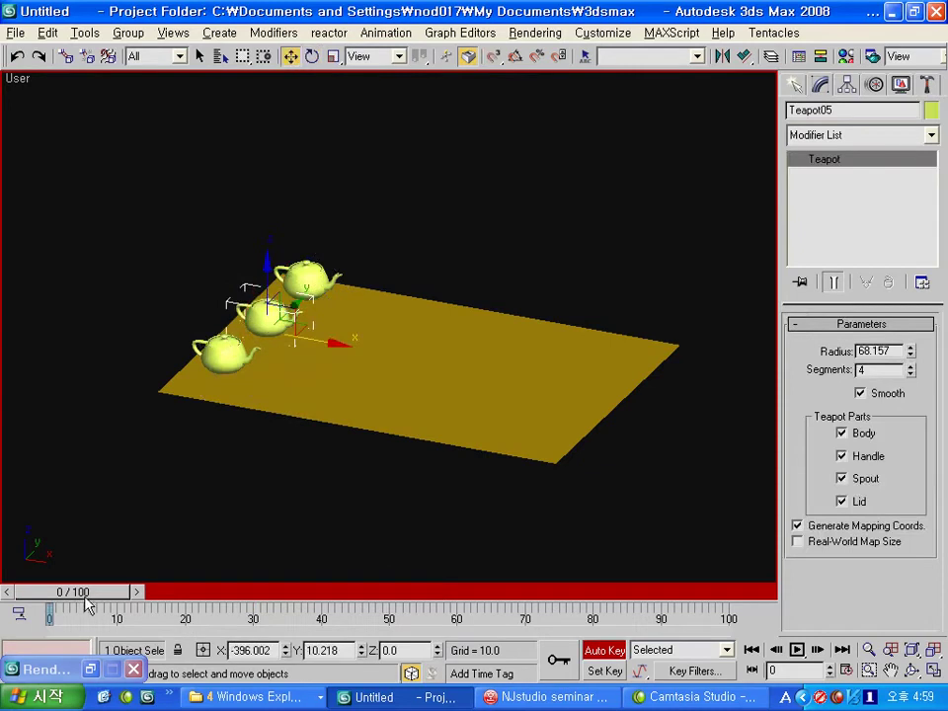
left_click_drag(87, 604, 258, 605)
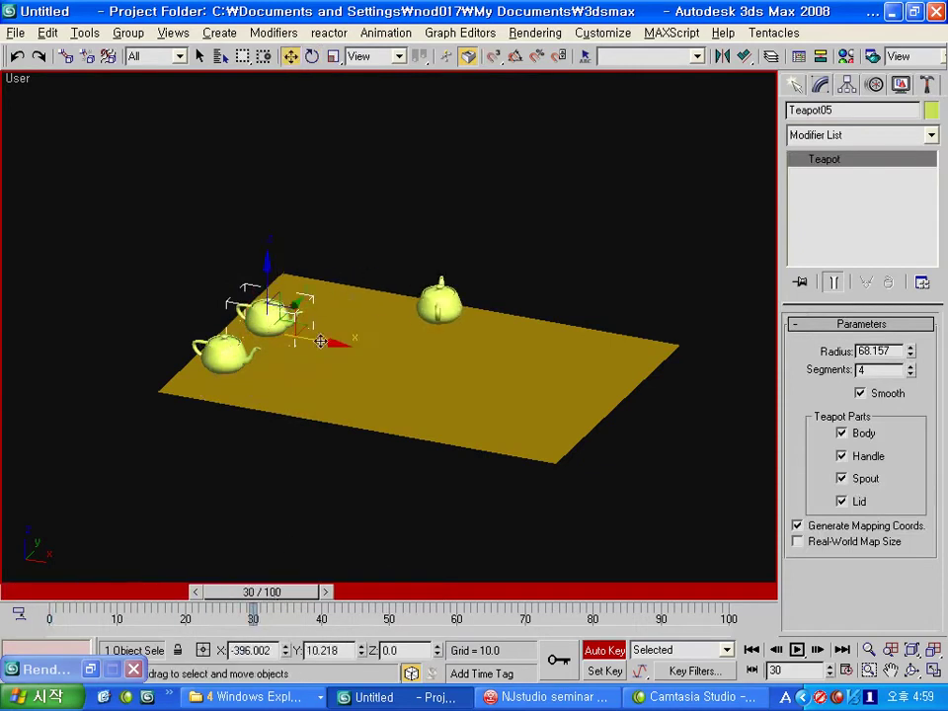
left_click_drag(321, 340, 450, 357)
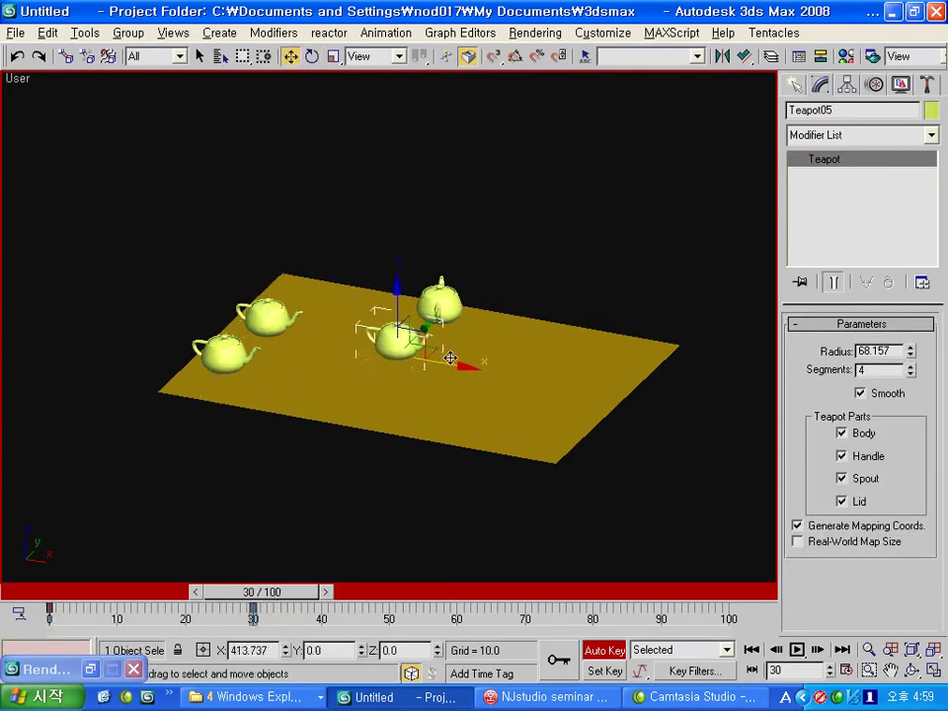
Step: Undo the accidental deletion of the teapot
key("Delete")
left_click(265, 313)
left_click_drag(330, 342, 396, 353)
left_click(332, 335)
left_click(270, 314)
key("Delete")
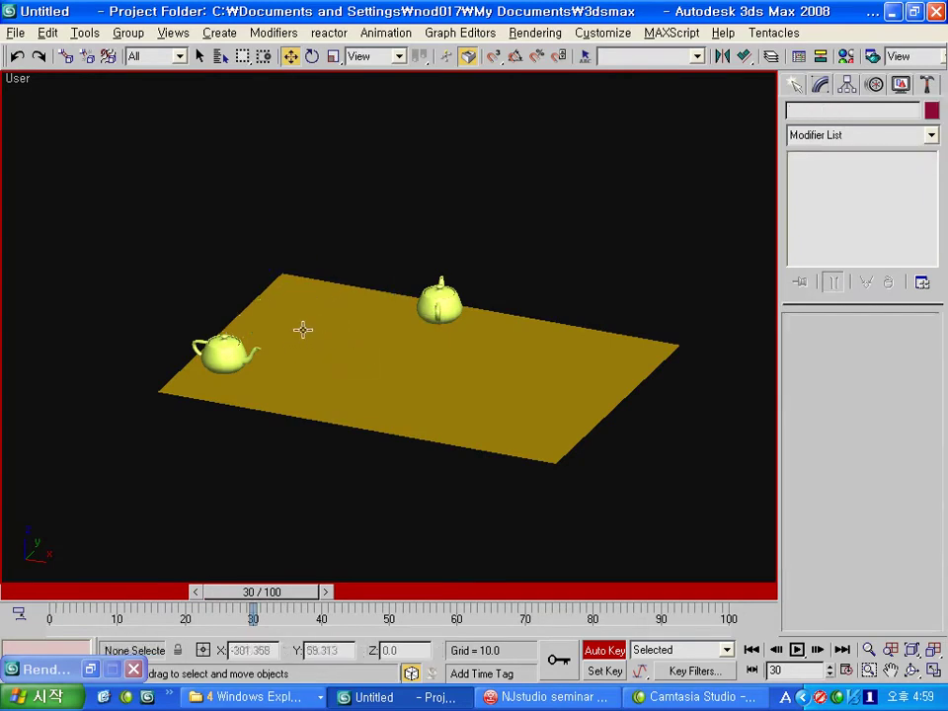
key("ctrl+z")
Step: Reselect the middle teapot and move it toward the plane's centre at frame 30
left_click(353, 252)
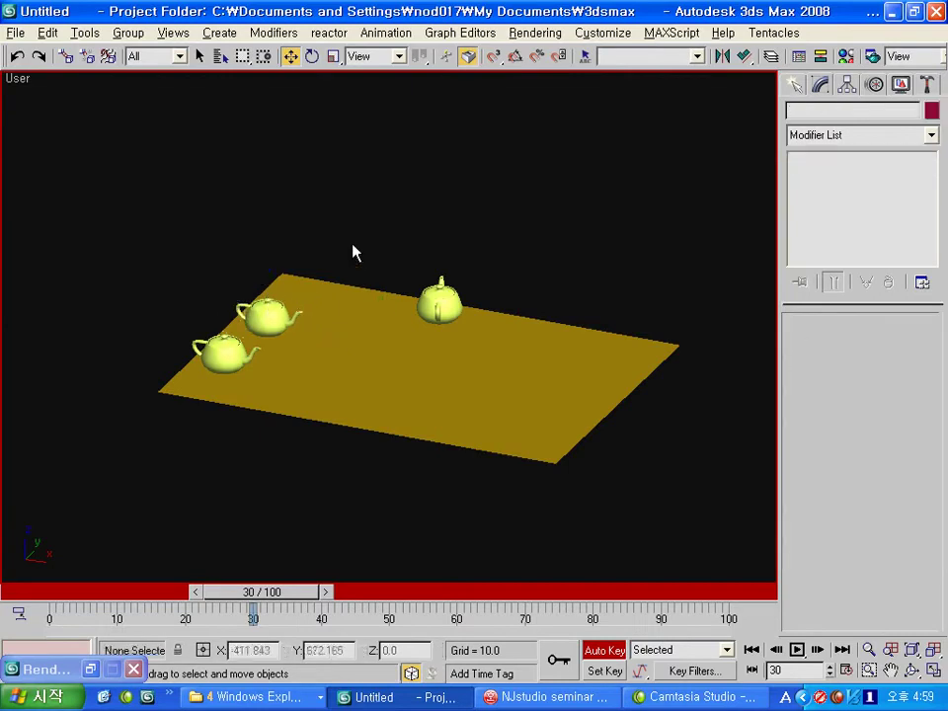
left_click(268, 319)
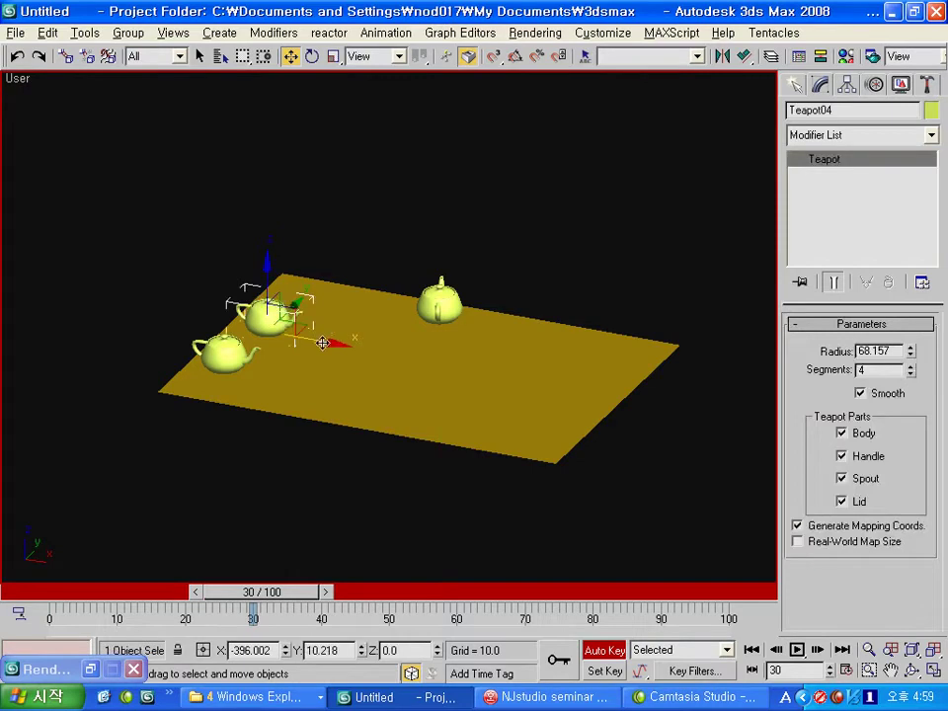
key("w")
left_click_drag(321, 342, 449, 348)
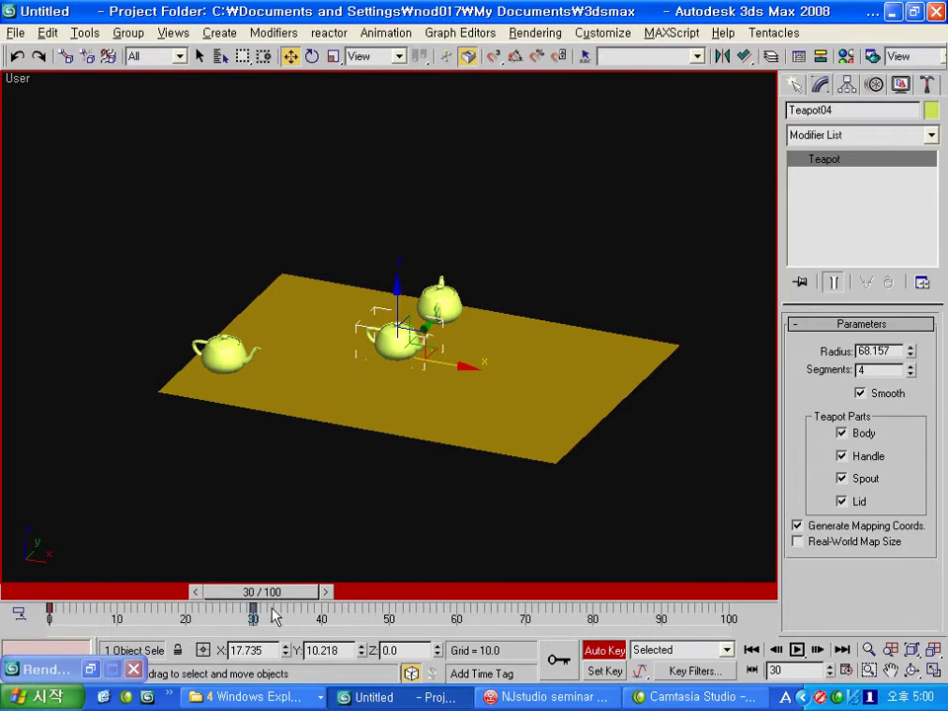
mouse_move(290, 592)
left_mouse_down()
mouse_move(110, 591)
mouse_move(293, 591)
left_mouse_up()
left_click_drag(273, 596, 280, 599)
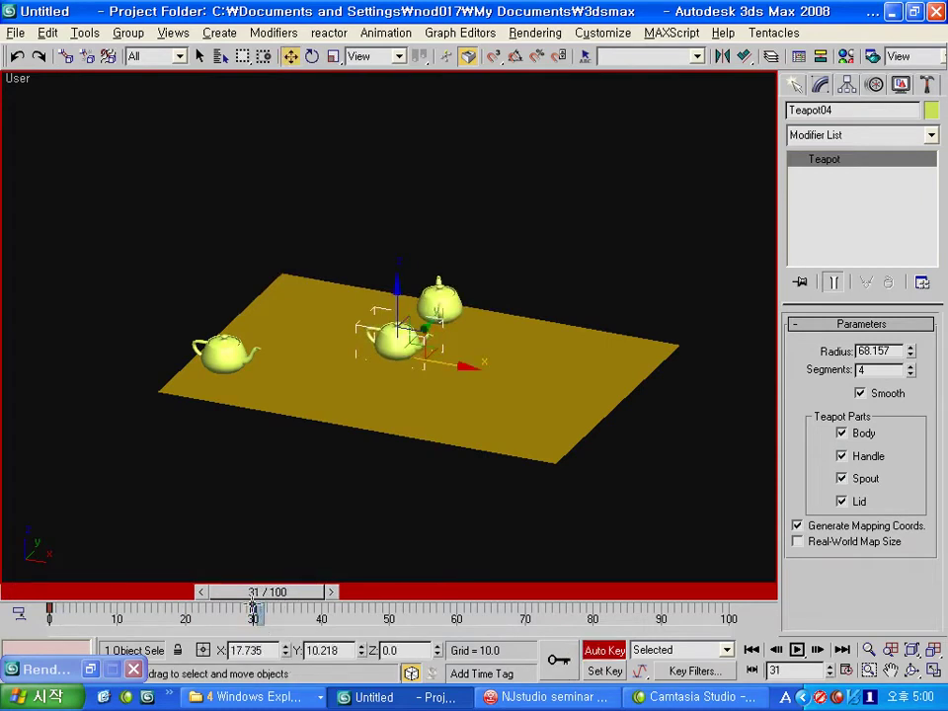
Step: At frame 50, spin the middle teapot about 180° around its Z axis
left_click_drag(253, 606, 400, 602)
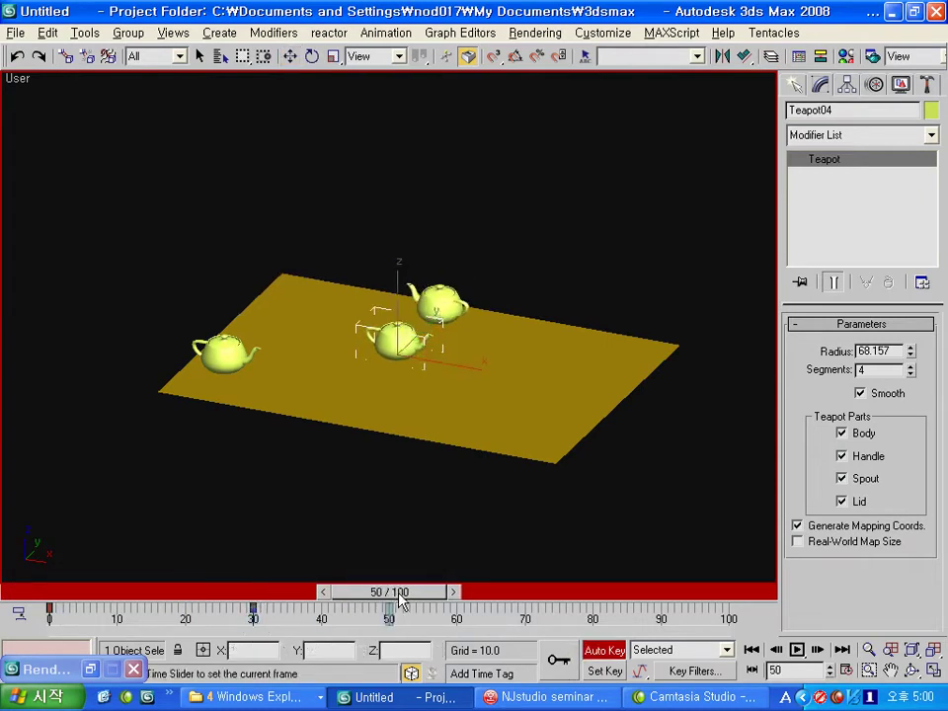
left_click(312, 56)
mouse_move(400, 382)
left_mouse_down()
mouse_move(727, 376)
mouse_move(675, 422)
left_mouse_up()
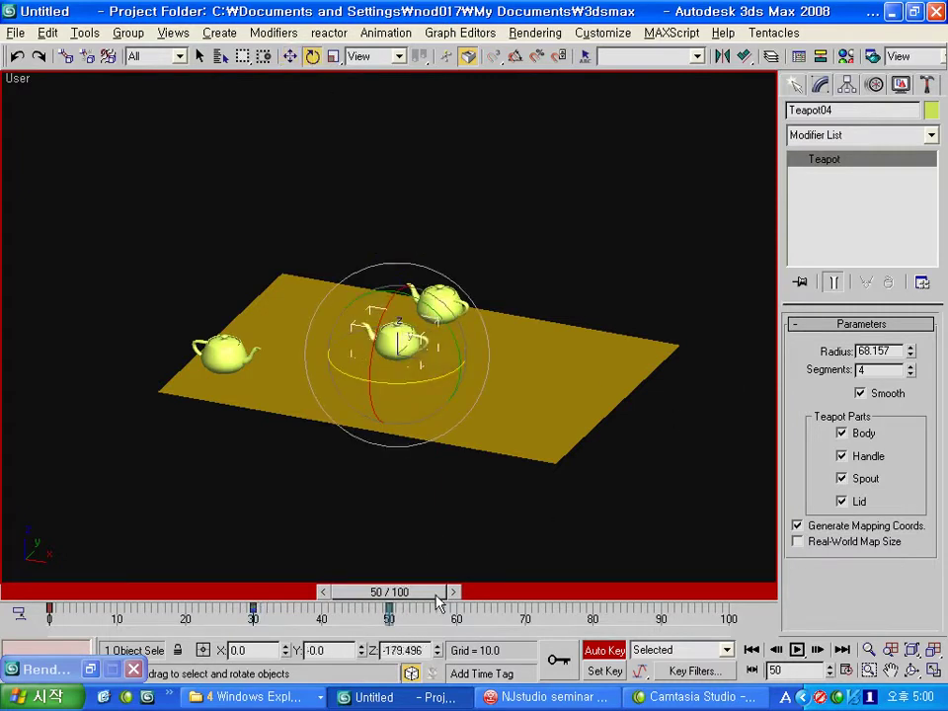
mouse_move(437, 600)
left_mouse_down()
mouse_move(59, 597)
mouse_move(410, 603)
left_mouse_up()
key("e")
key("w")
Step: Select the back teapot and scrub frames 0–50 to review the teapots' motion
key("e")
left_click(259, 475)
left_click(306, 280)
key("w")
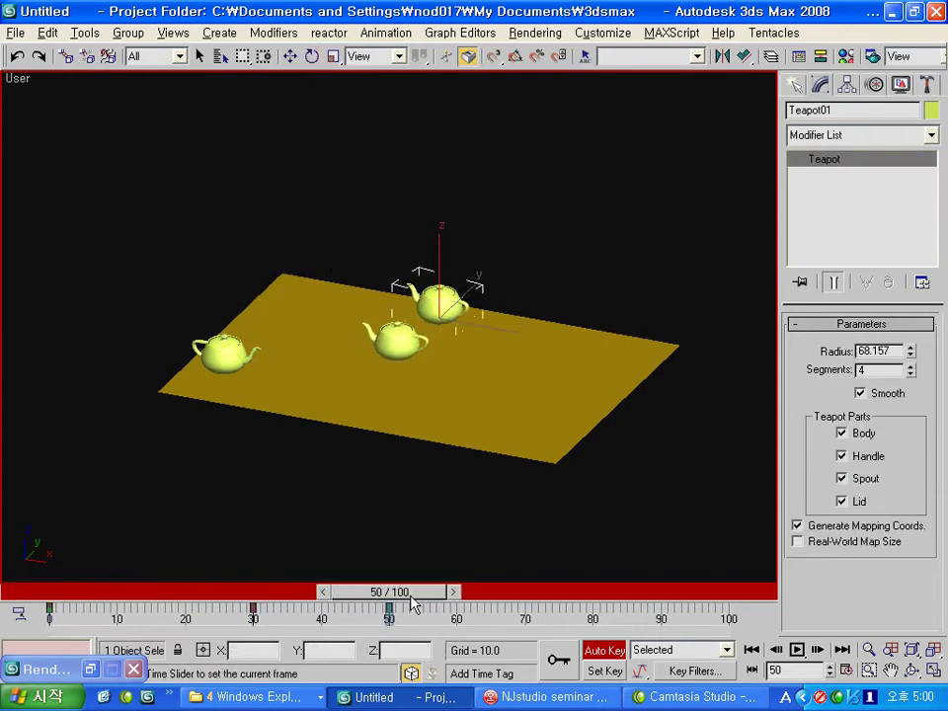
key("e")
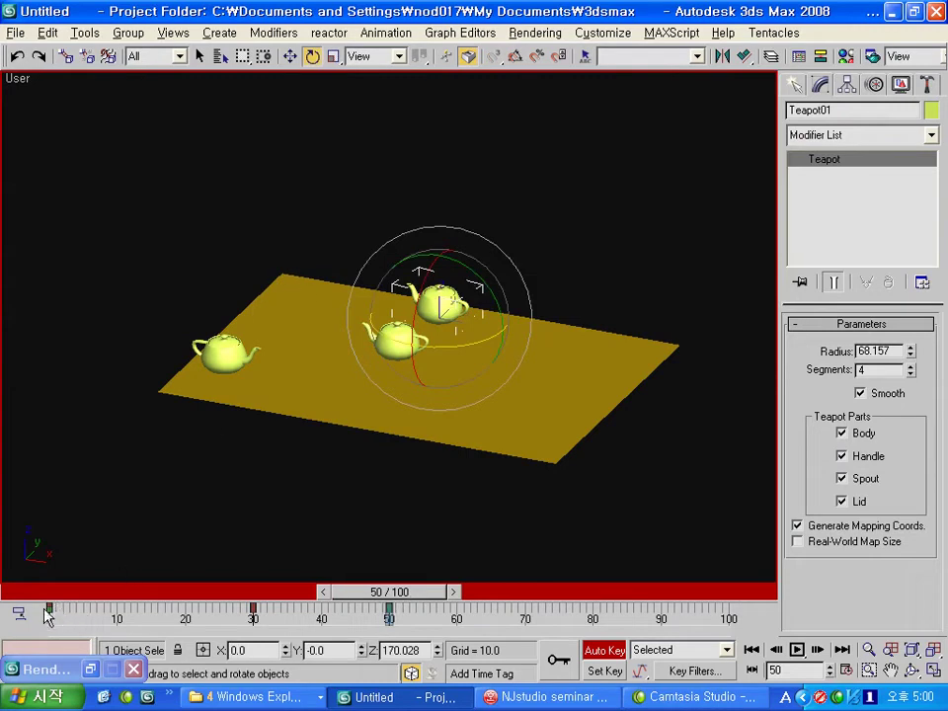
left_click_drag(402, 598, 72, 592)
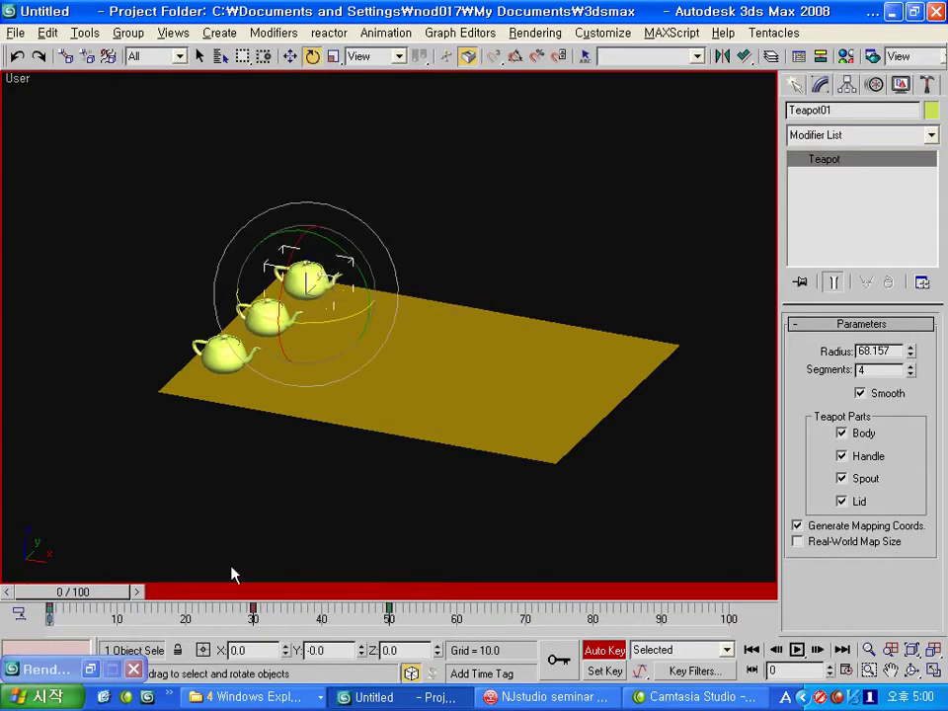
Step: Select the front teapot, Teapot03, and scale it to 60% at frame 30
left_click(291, 57)
left_click(205, 387)
left_click(239, 353)
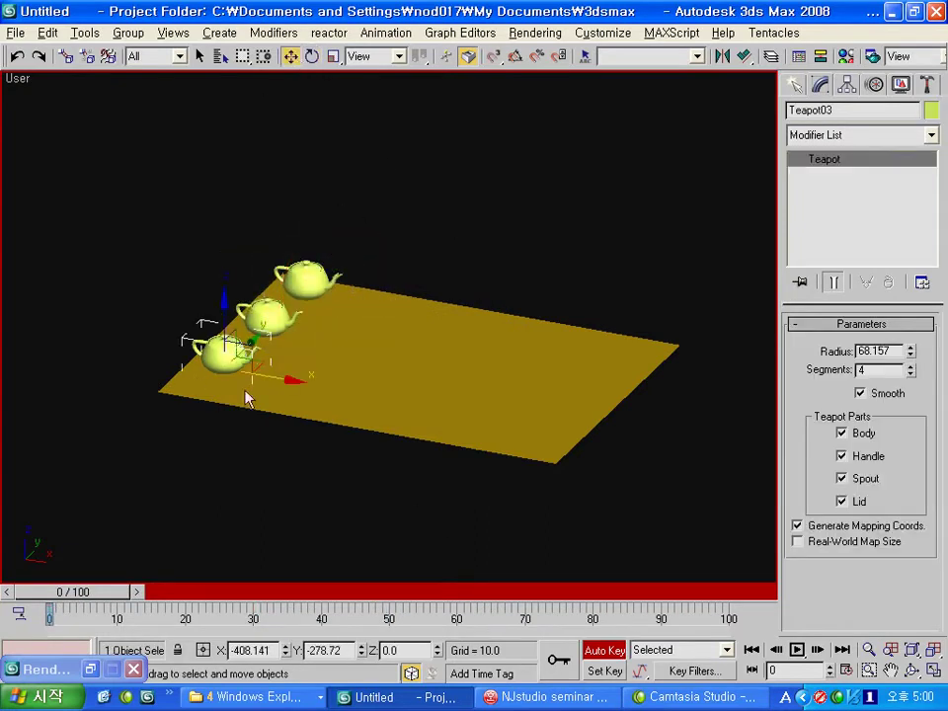
left_click_drag(124, 592, 308, 592)
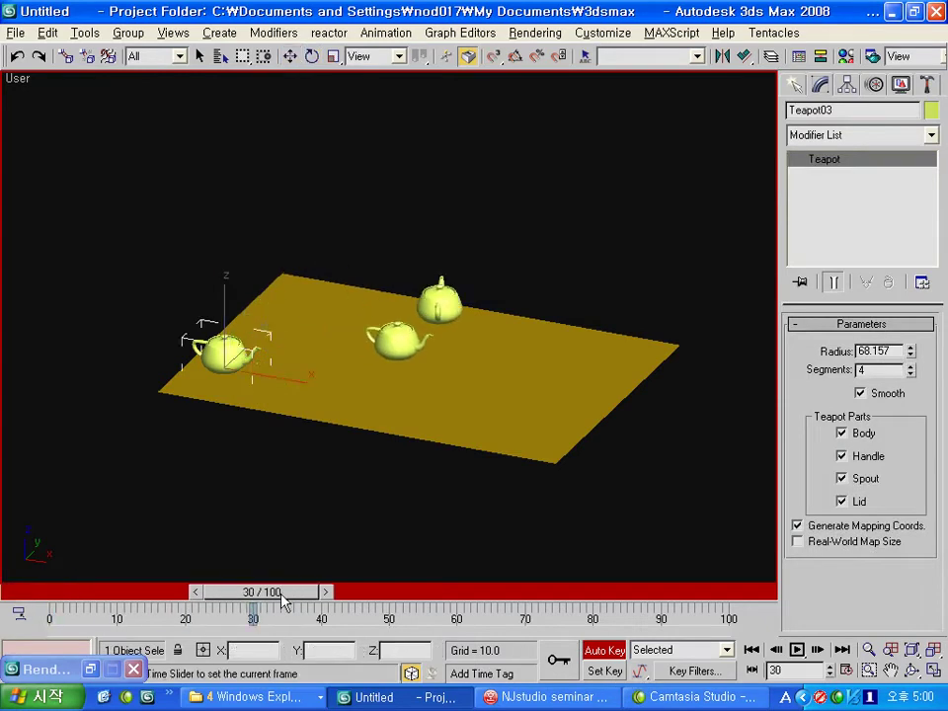
left_click(334, 56)
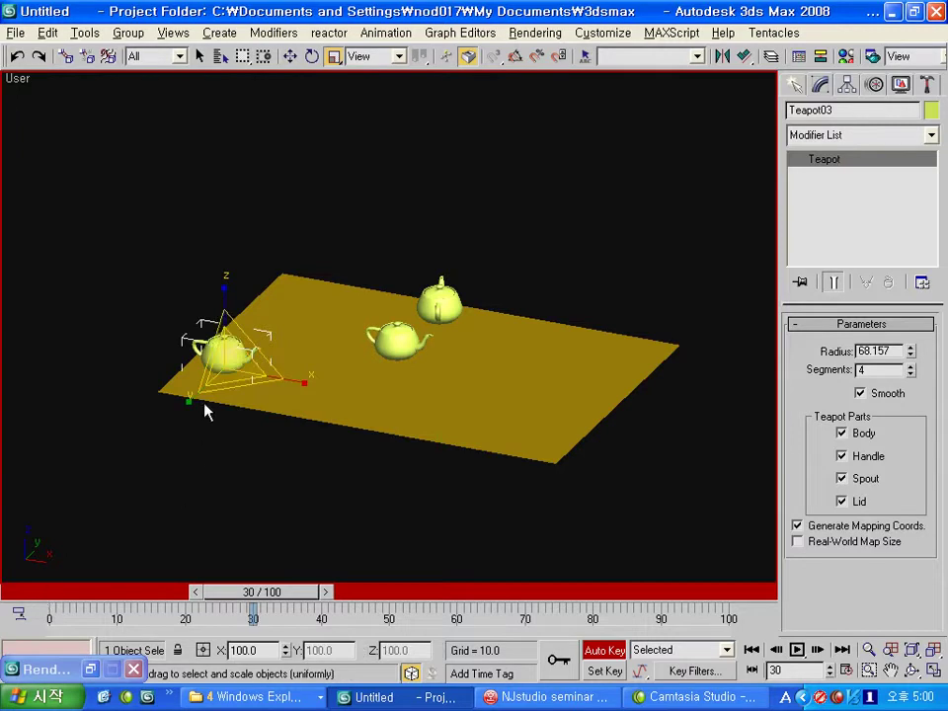
left_click_drag(228, 373, 229, 425)
Step: Slide the small teapot right along X at frame 50 and raise it on Z at frame 60
left_click_drag(262, 591, 373, 596)
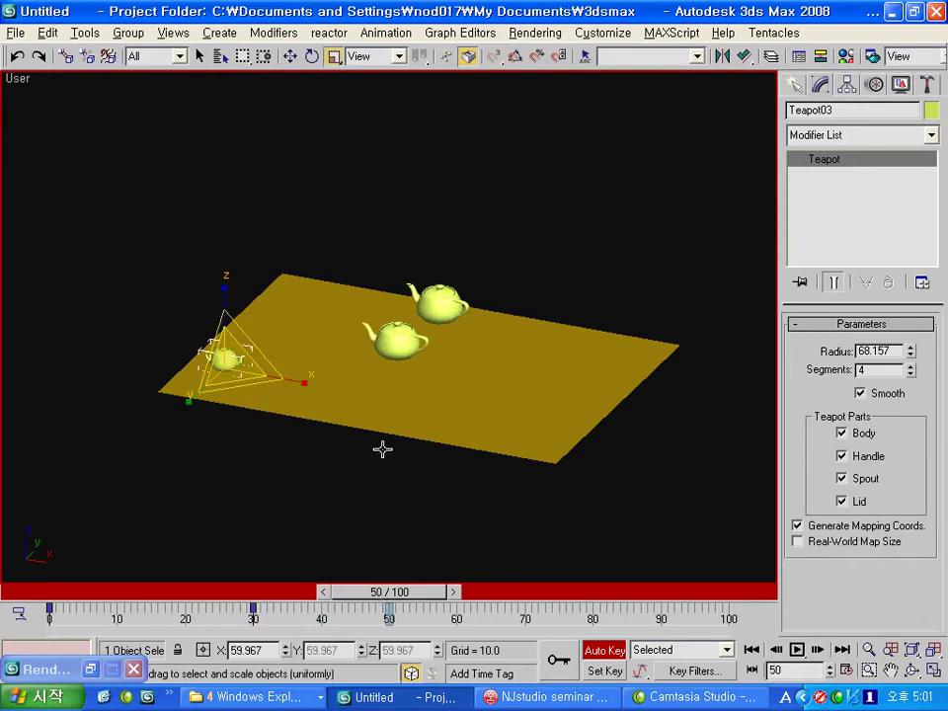
left_click(290, 56)
left_click_drag(275, 379, 500, 415)
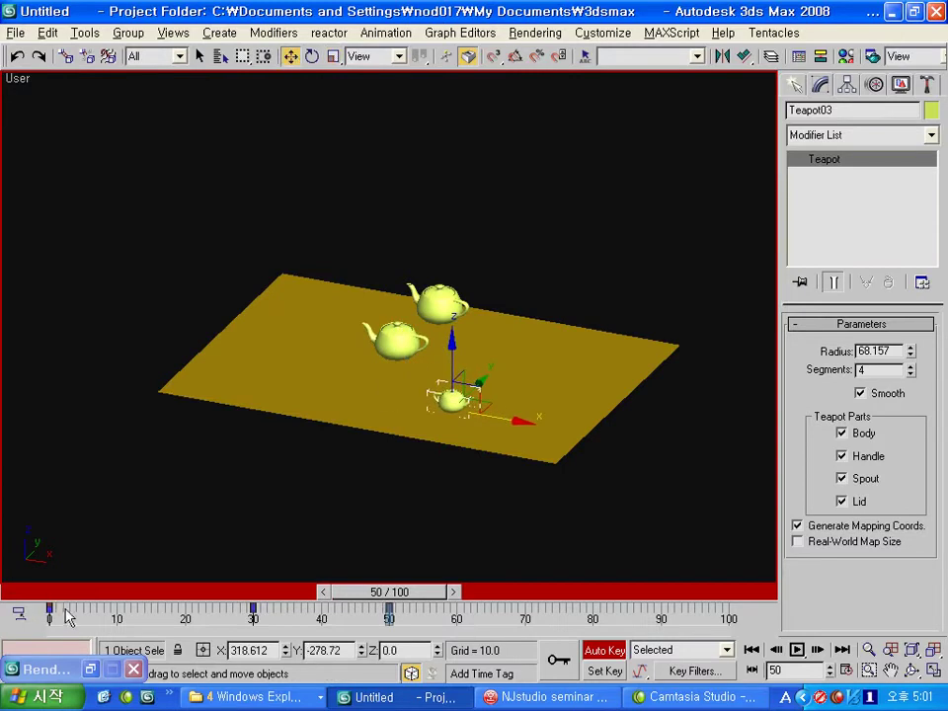
left_click_drag(383, 598, 444, 598)
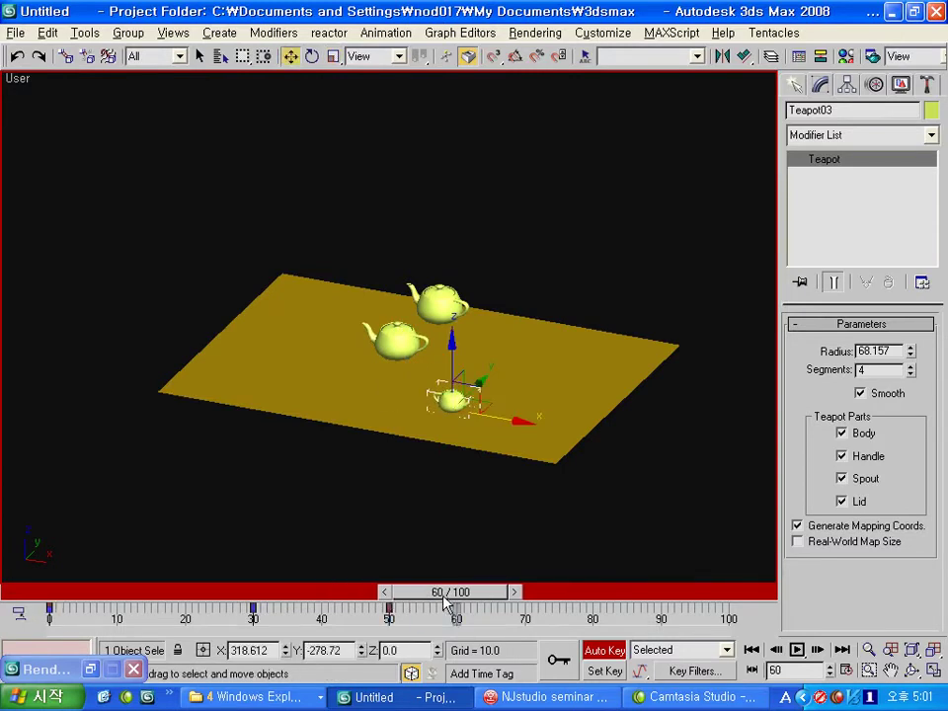
left_click_drag(451, 359, 450, 253)
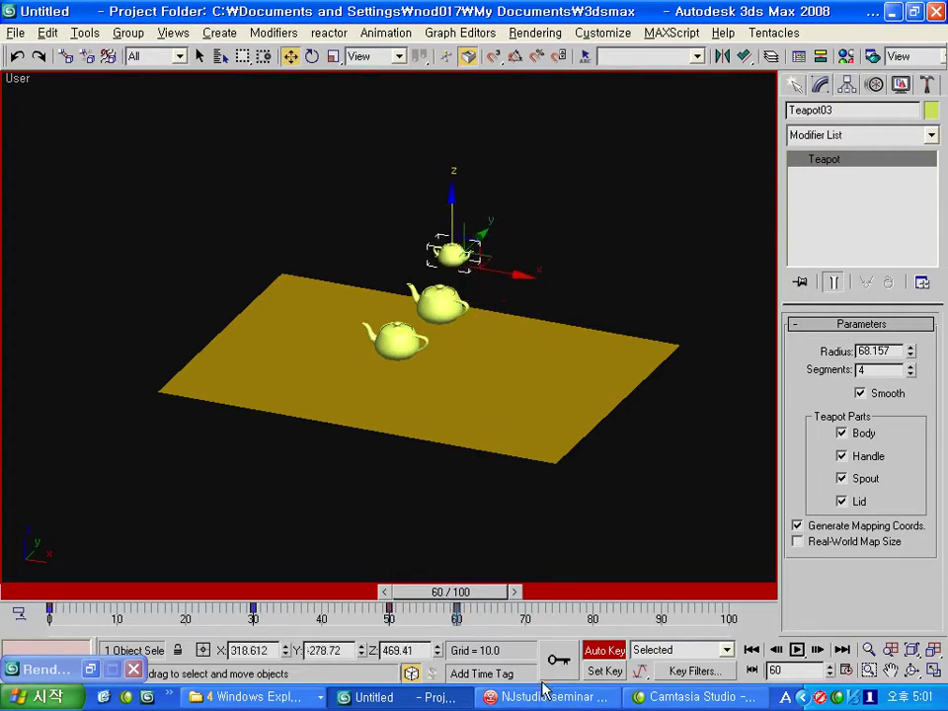
Step: At frame 80, spin the raised teapot about Z, then scrub back to frame 0
left_click_drag(460, 592, 593, 595)
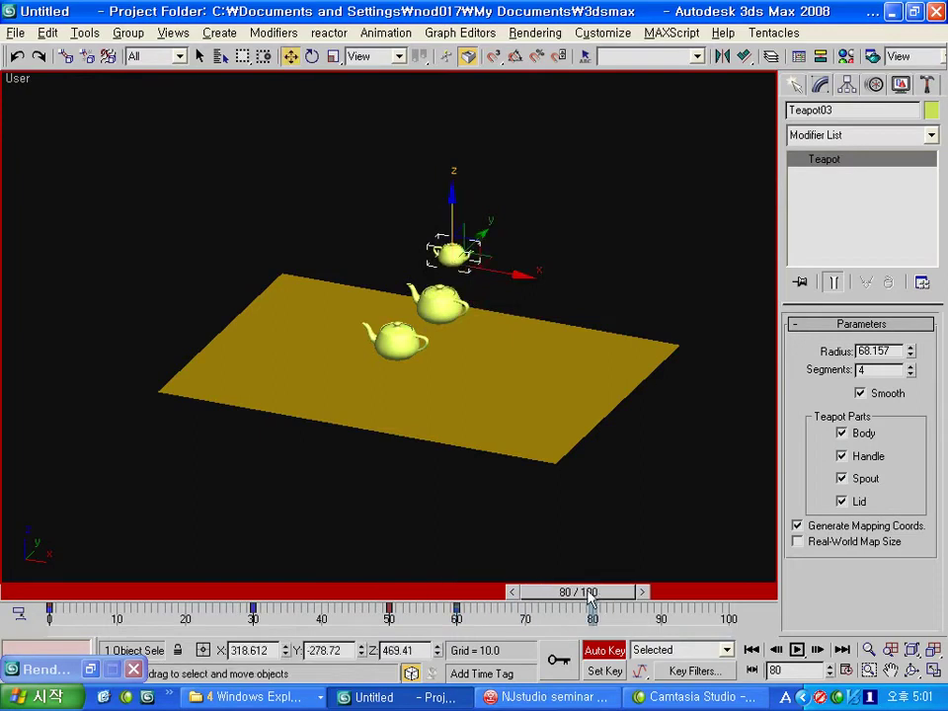
left_click(312, 57)
mouse_move(470, 289)
left_mouse_down()
mouse_move(789, 286)
mouse_move(777, 371)
left_mouse_up()
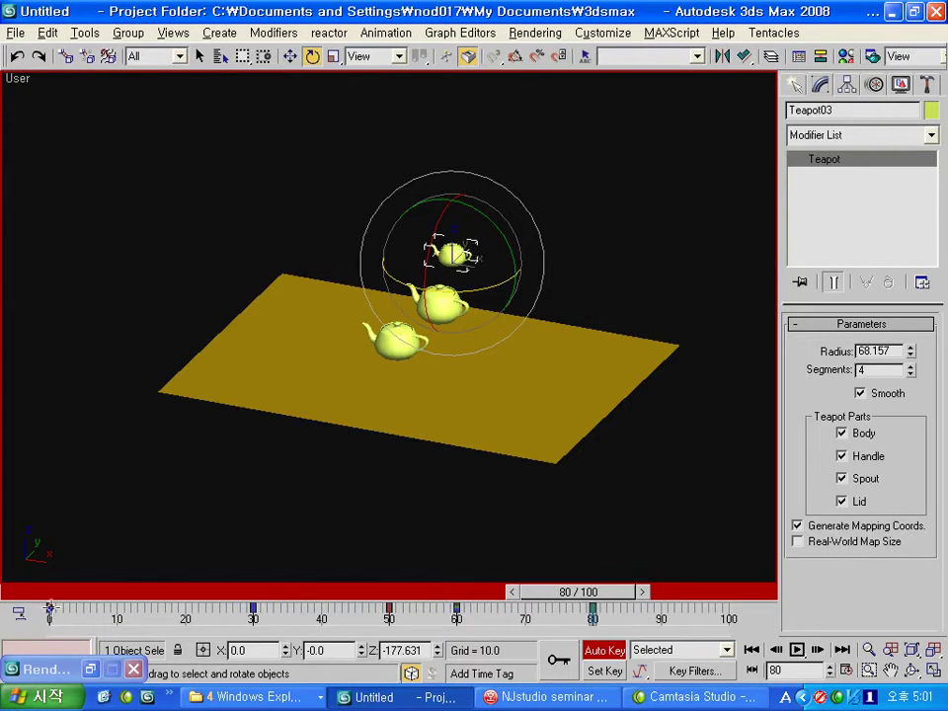
mouse_move(583, 599)
left_mouse_down()
mouse_move(81, 601)
mouse_move(644, 603)
mouse_move(57, 604)
left_mouse_up()
key("e")
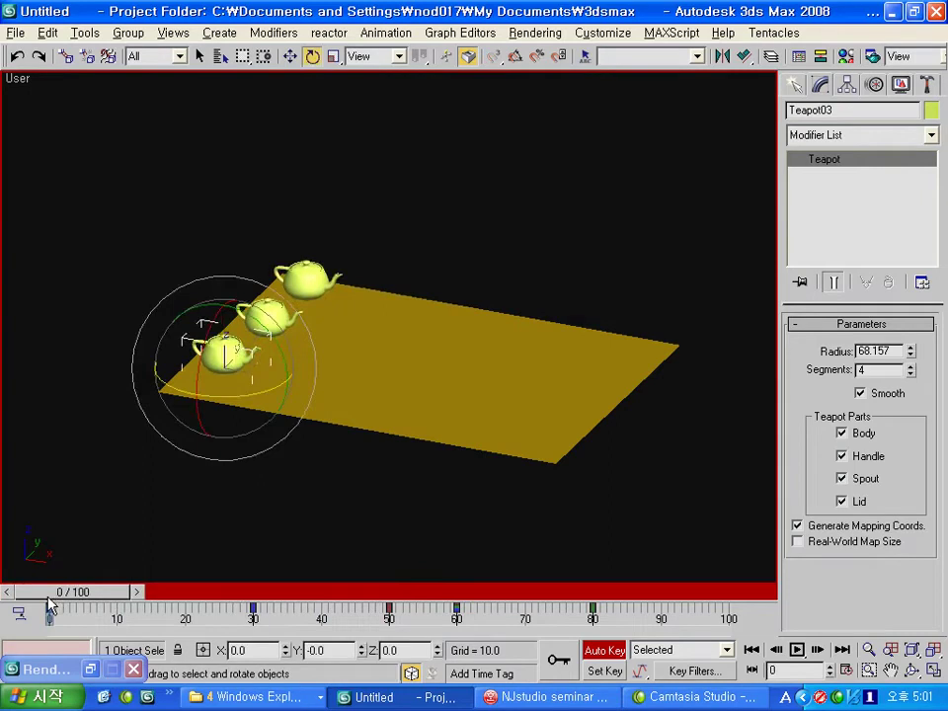
left_click(704, 697)
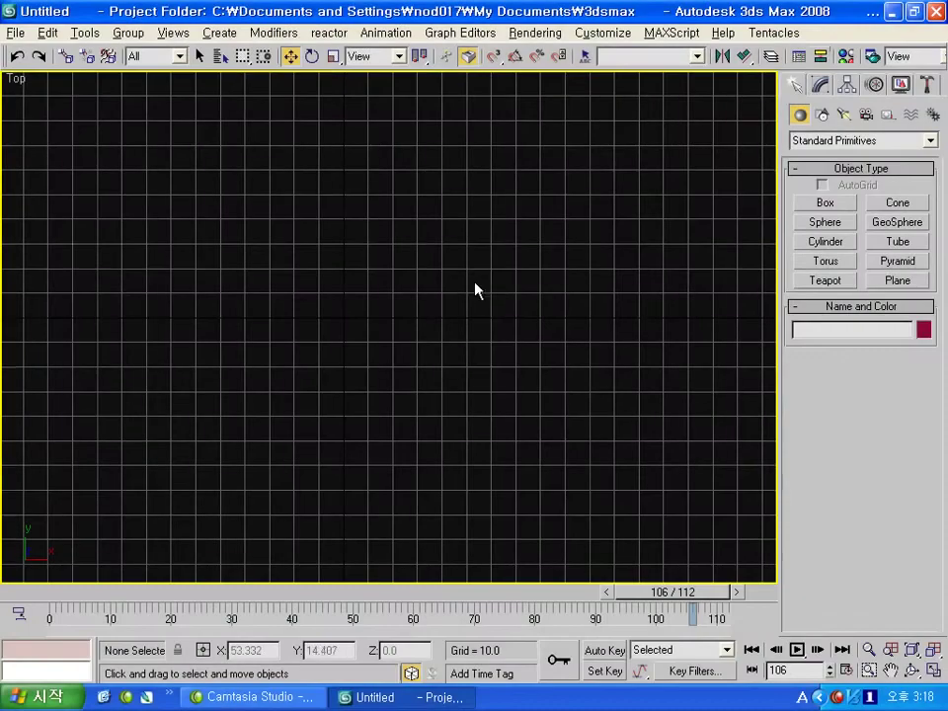
Step: In the Top view, create an orange sun sphere, a purple planet and a small green moon
middle_click_drag(567, 304, 537, 264)
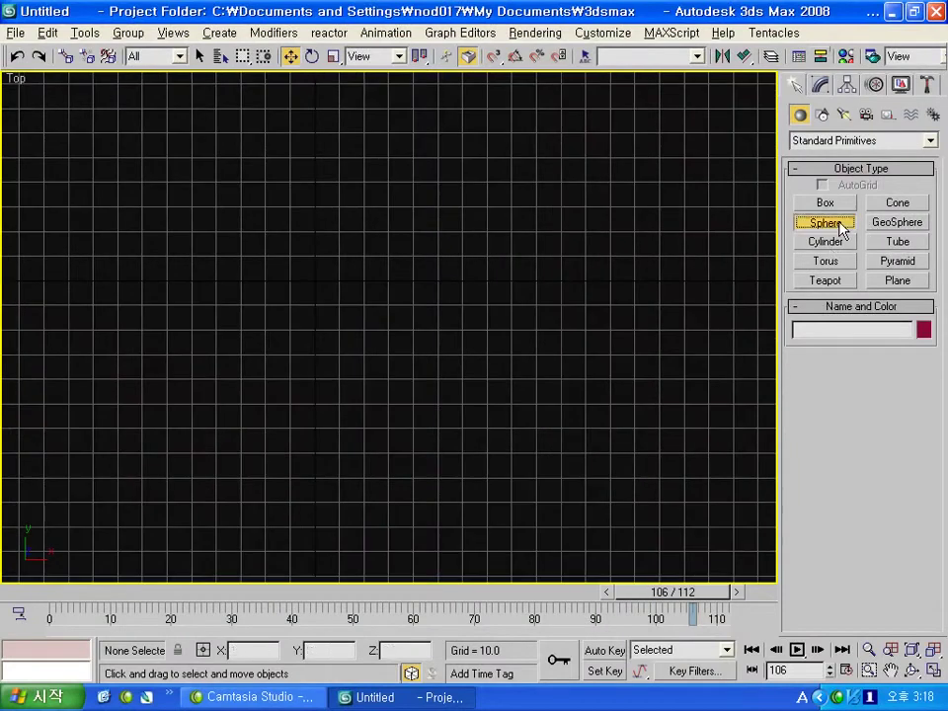
left_click_drag(317, 276, 413, 275)
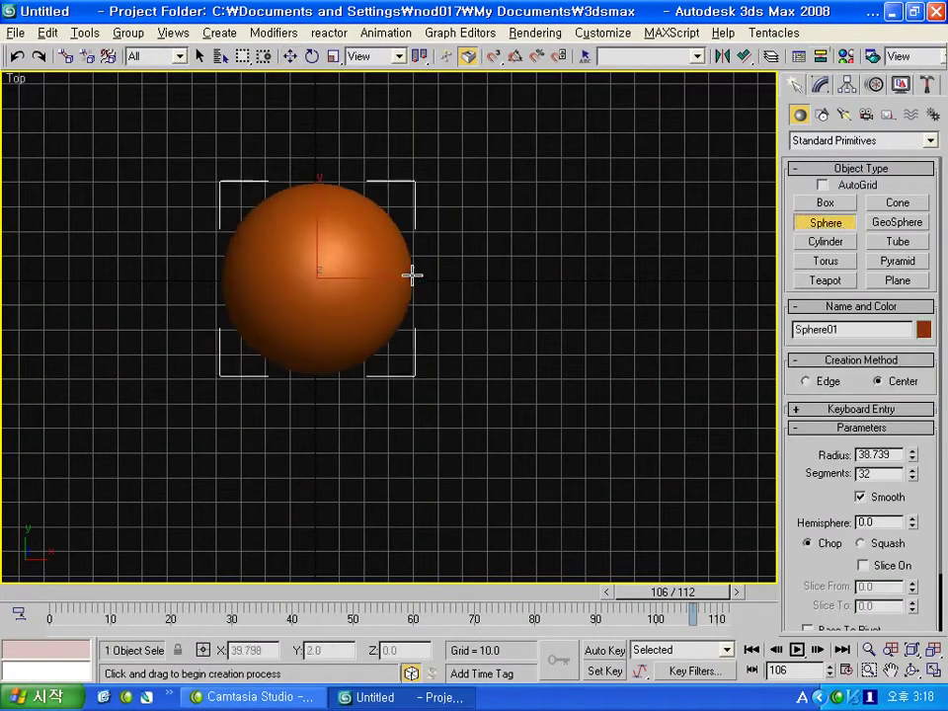
scroll(619, 332, "down", 2)
scroll(530, 285, "down", 2)
scroll(454, 270, "down", 1)
left_click_drag(496, 362, 516, 362)
left_click_drag(589, 353, 604, 353)
left_click(290, 56)
Step: Hide the grid and draw a large orbit circle centred on the sun
middle_click_drag(442, 179, 438, 220)
key("g")
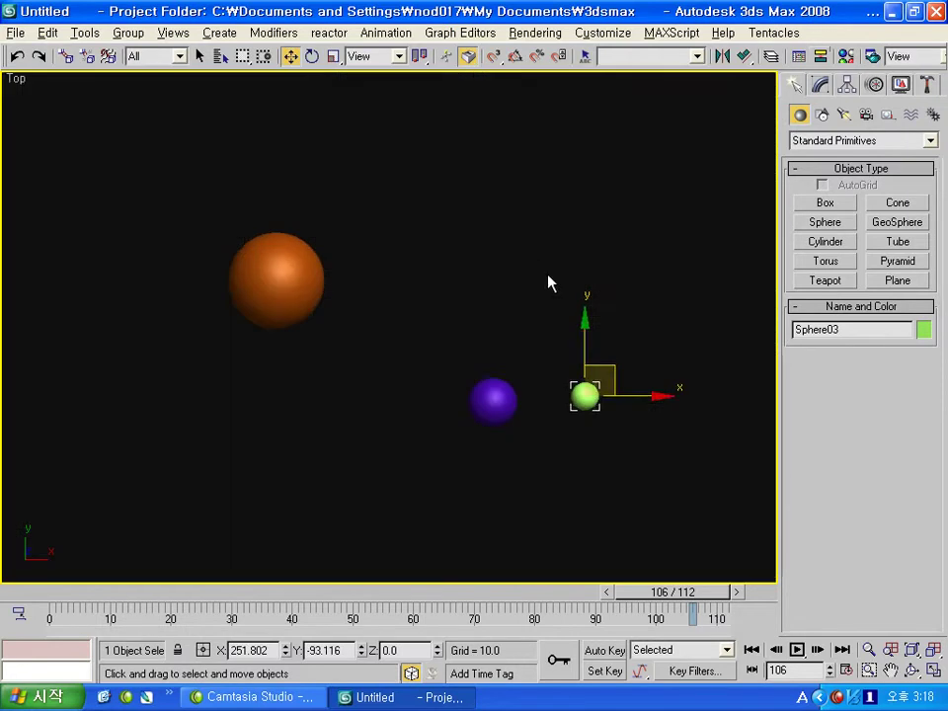
middle_click_drag(466, 278, 483, 283)
left_click(821, 115)
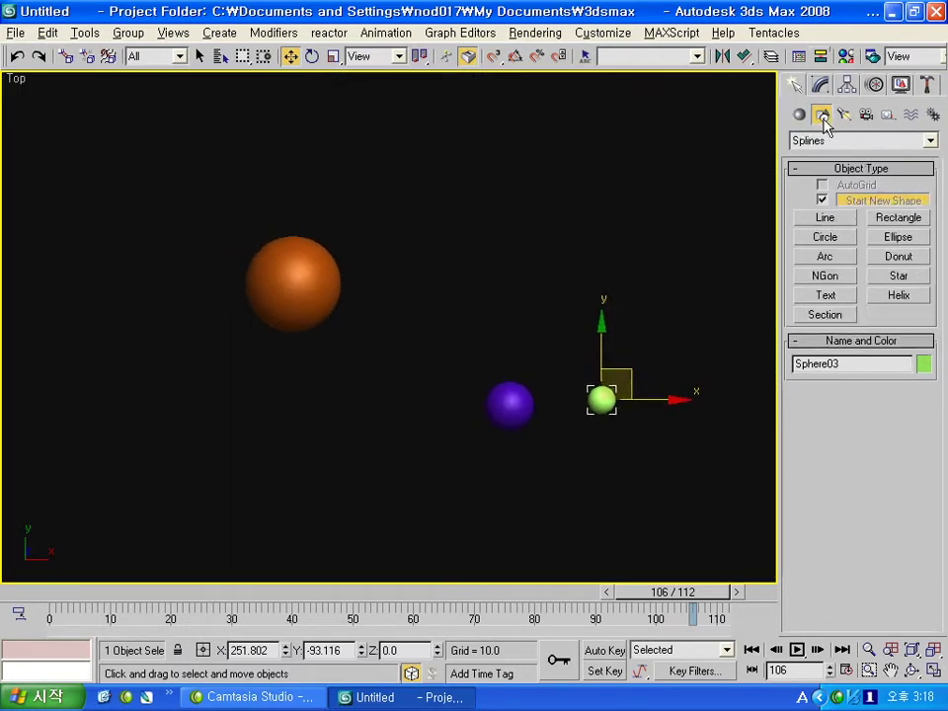
left_click(825, 237)
mouse_move(293, 284)
left_mouse_down()
mouse_move(543, 316)
mouse_move(515, 407)
mouse_move(601, 404)
left_mouse_up()
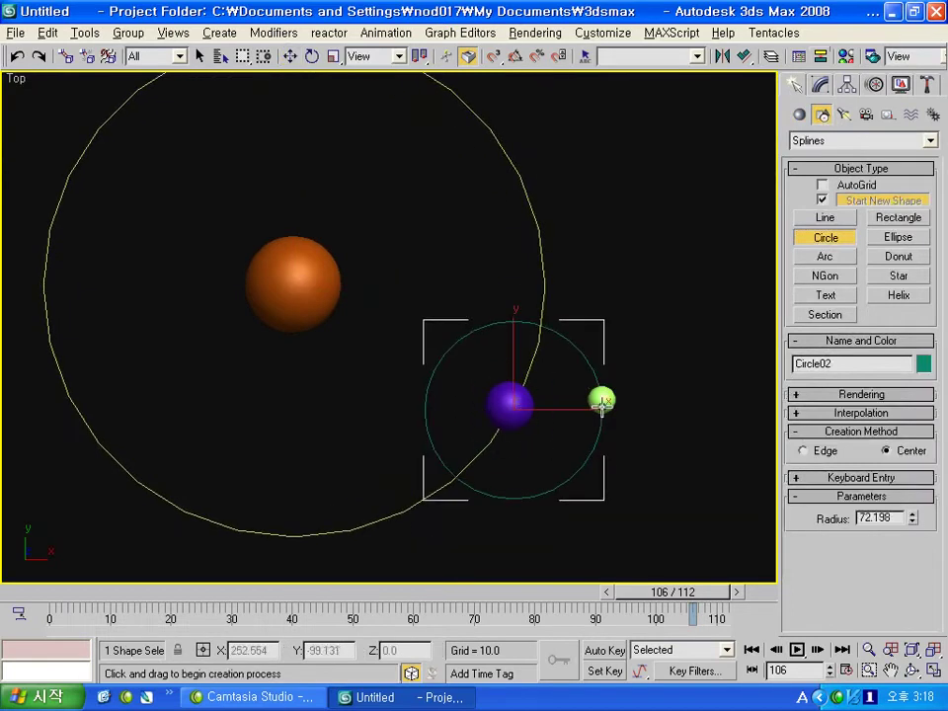
scroll(592, 398, "down", 3)
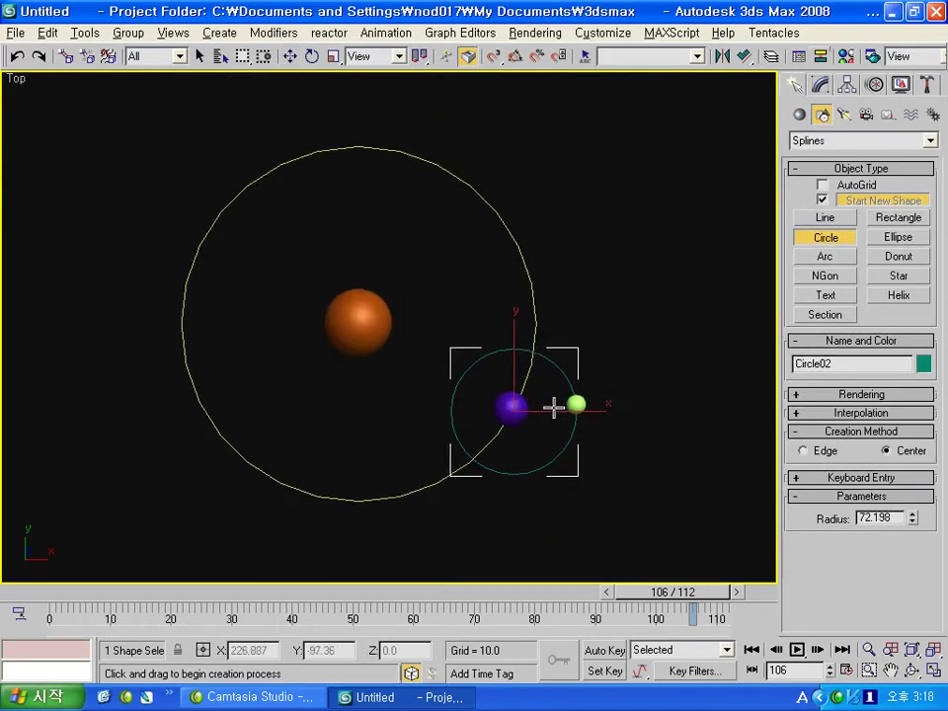
left_click(291, 57)
Step: Orbit the view into a tilted perspective and select the orange sun sphere
mouse_move(326, 148)
middle_mouse_down("alt")
mouse_move(444, 303)
mouse_move(428, 215)
middle_mouse_up("alt")
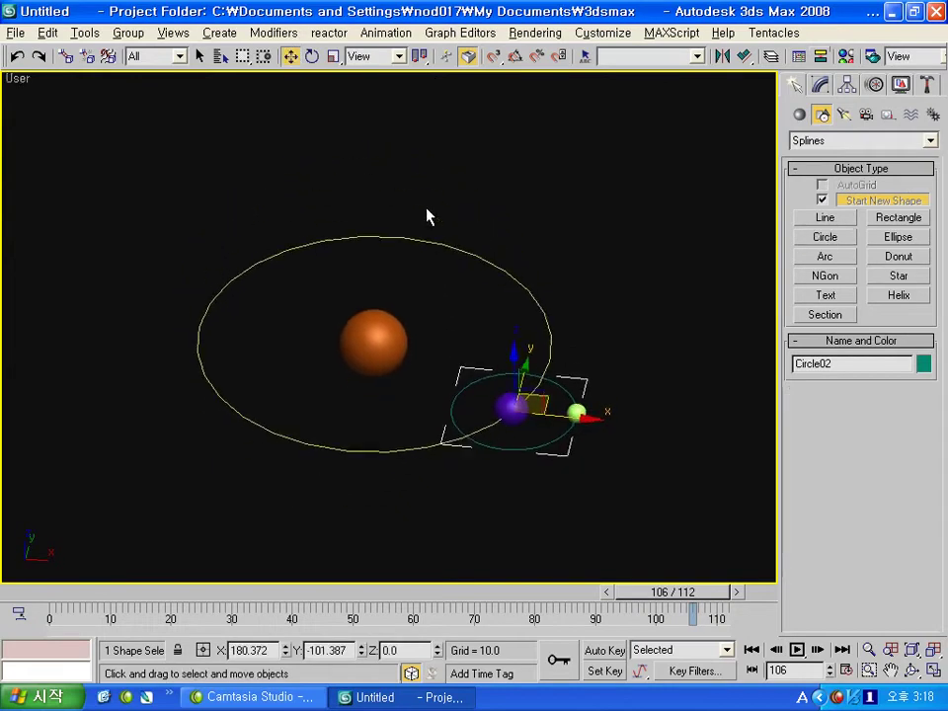
scroll(514, 375, "up", 5)
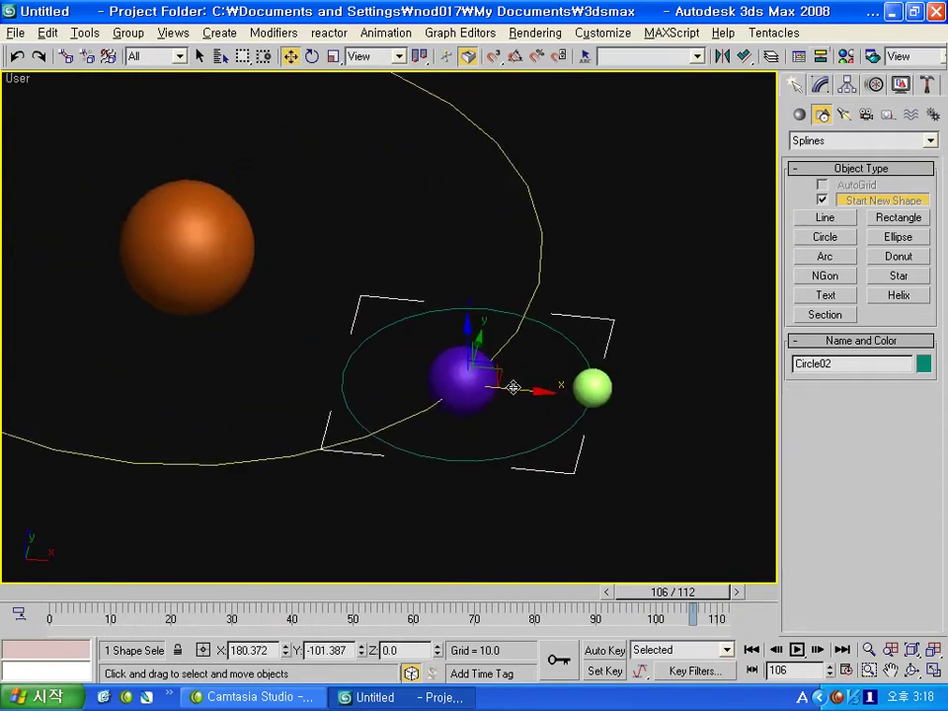
mouse_move(474, 365)
middle_mouse_down("alt")
mouse_move(450, 352)
mouse_move(503, 385)
middle_mouse_up("alt")
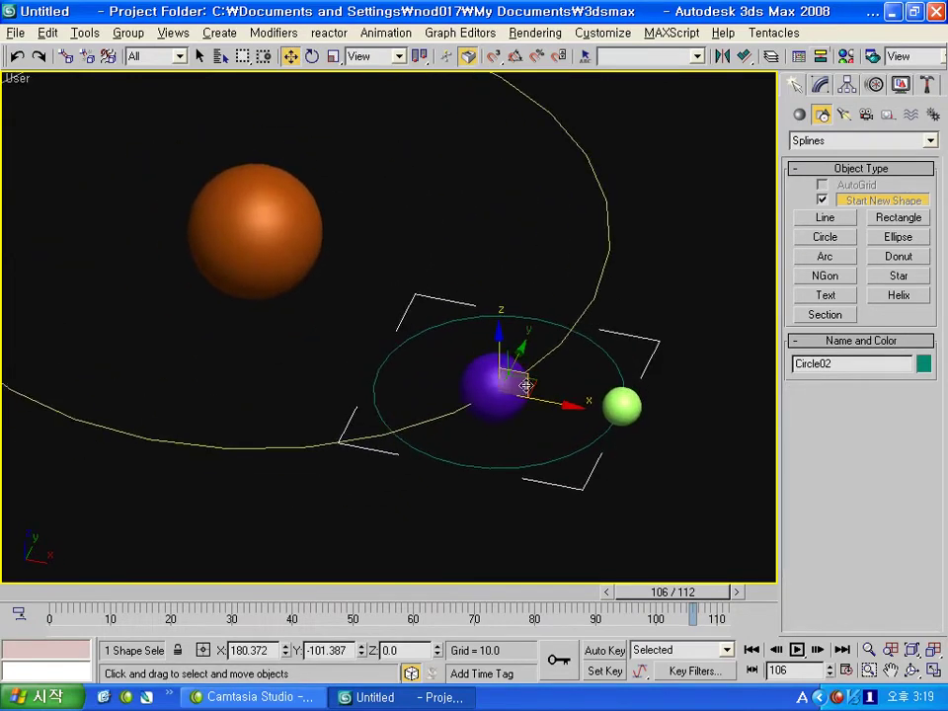
mouse_move(575, 364)
middle_mouse_down("alt")
mouse_move(501, 364)
mouse_move(422, 322)
mouse_move(345, 316)
middle_mouse_up("alt")
left_click(385, 341)
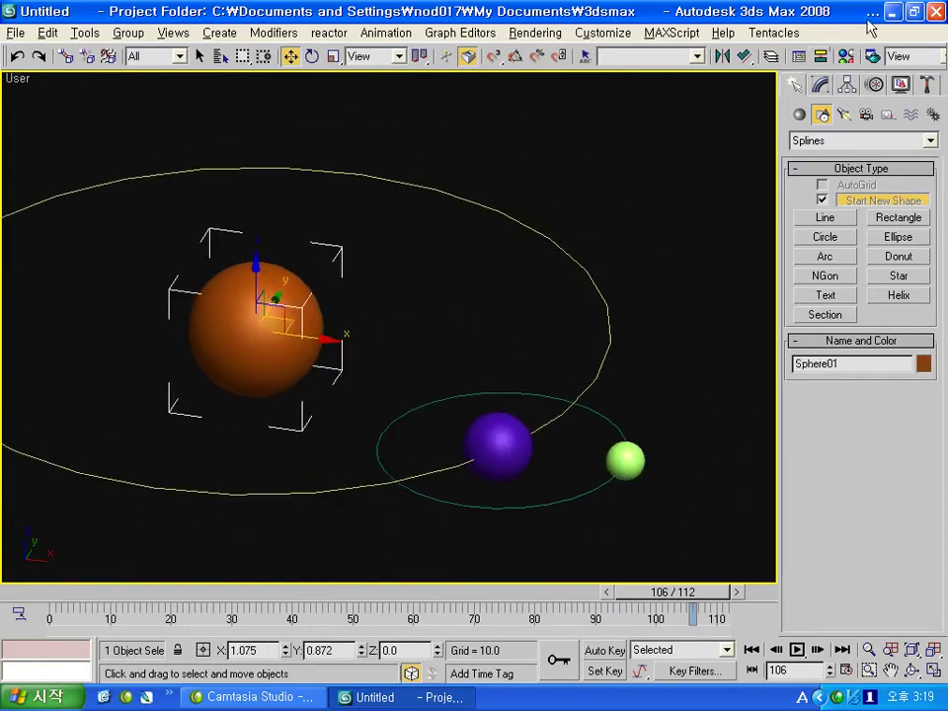
Step: Assign the first Material Editor slot to the sun and give its Diffuse a Cellular map
left_click(846, 57)
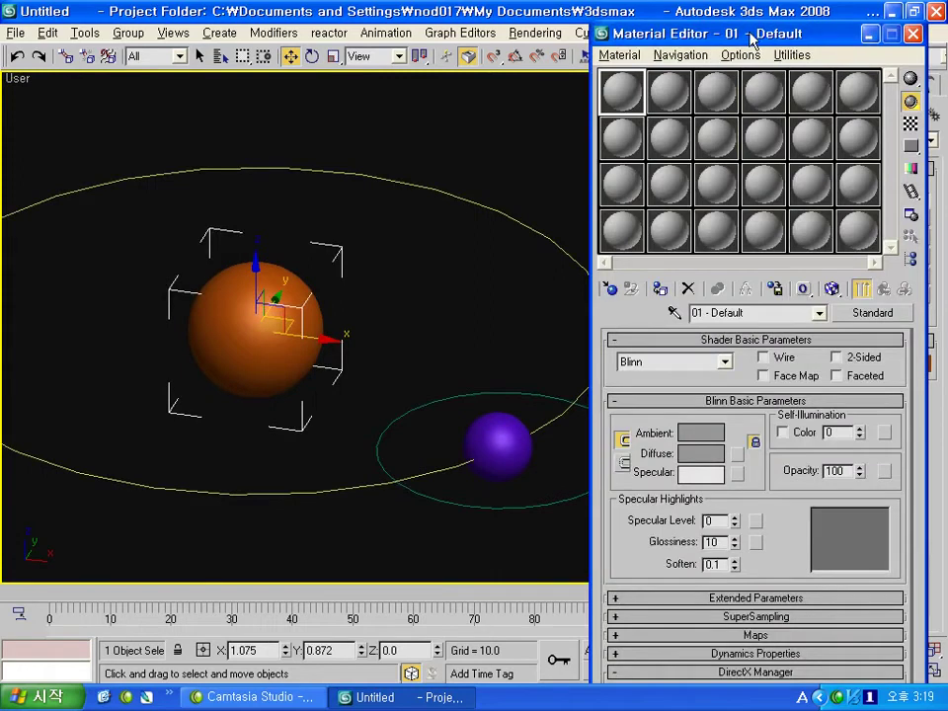
left_click_drag(756, 38, 721, 15)
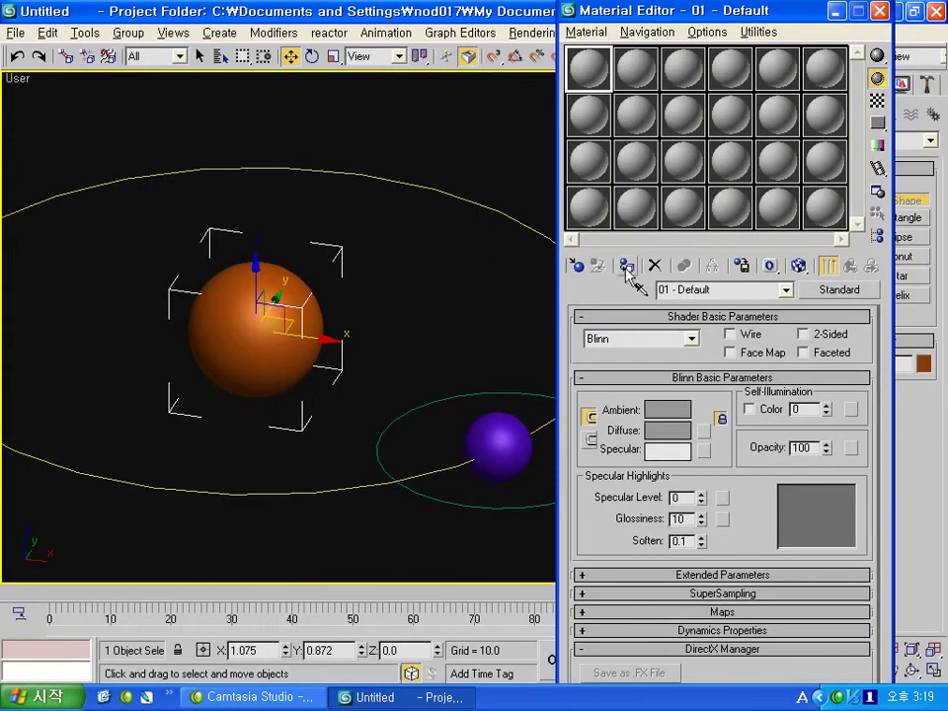
left_click(627, 266)
left_click(702, 437)
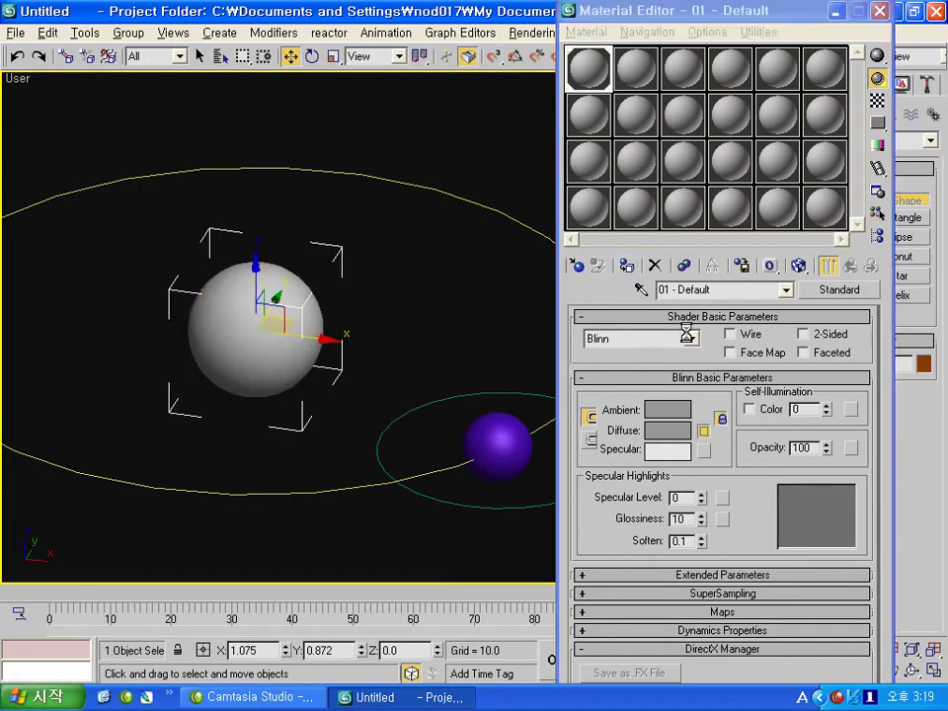
left_click_drag(568, 91, 515, 47)
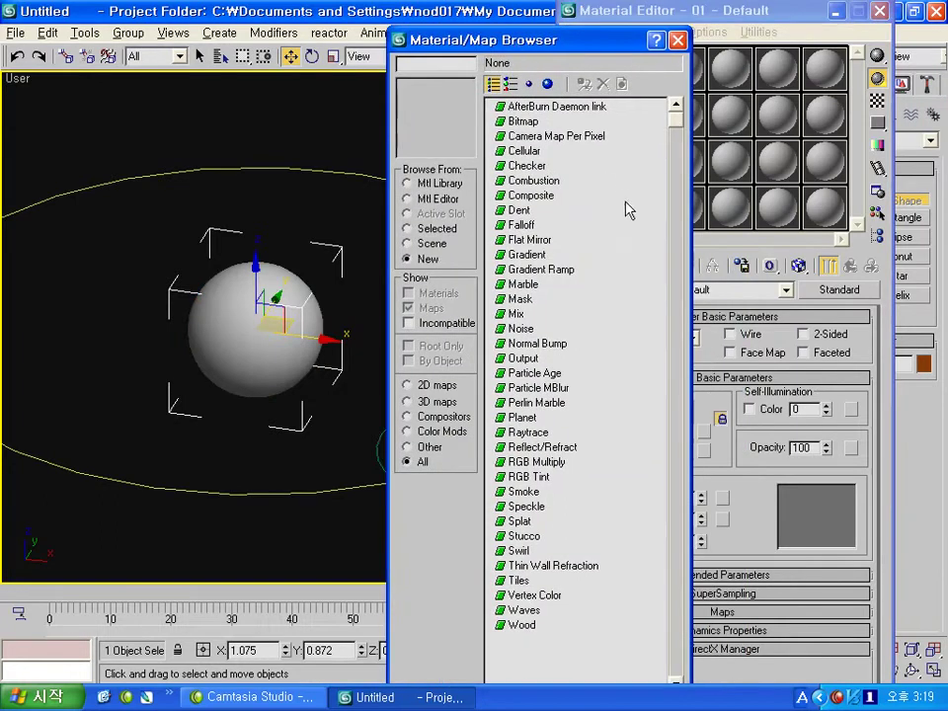
left_click(521, 151)
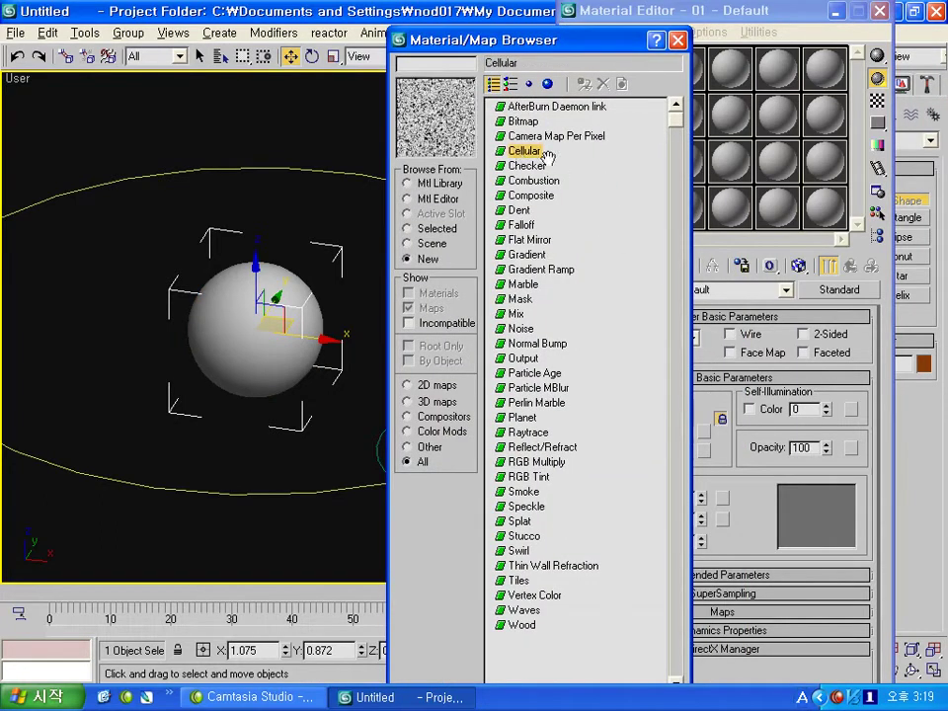
double_click(526, 153)
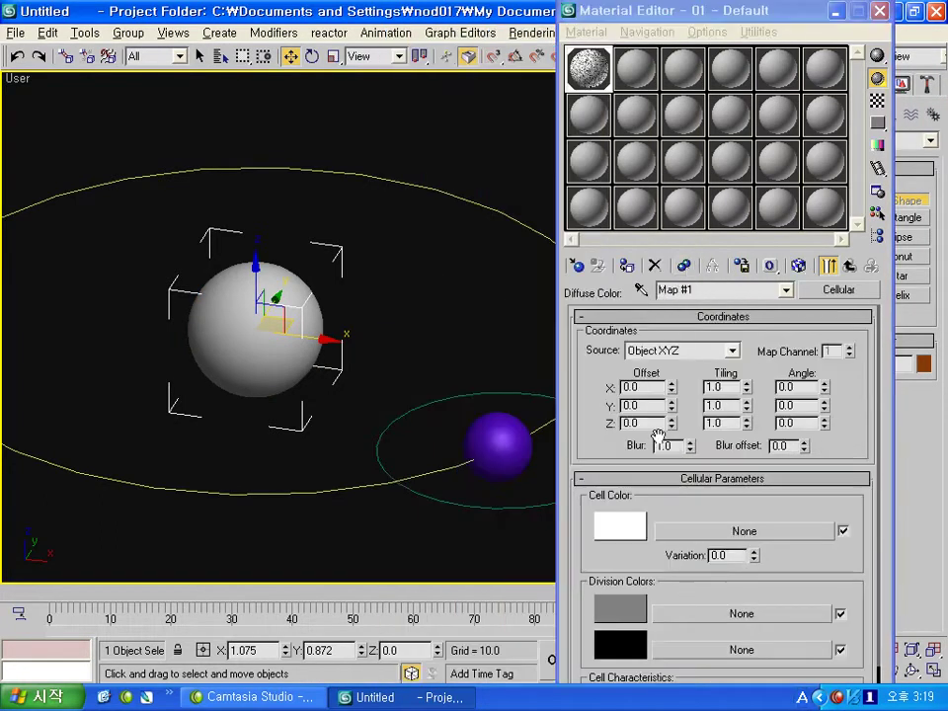
left_click_drag(658, 435, 659, 336)
Step: Set the Cellular division colours to red and yellow and the cell colour to near black
left_click(620, 511)
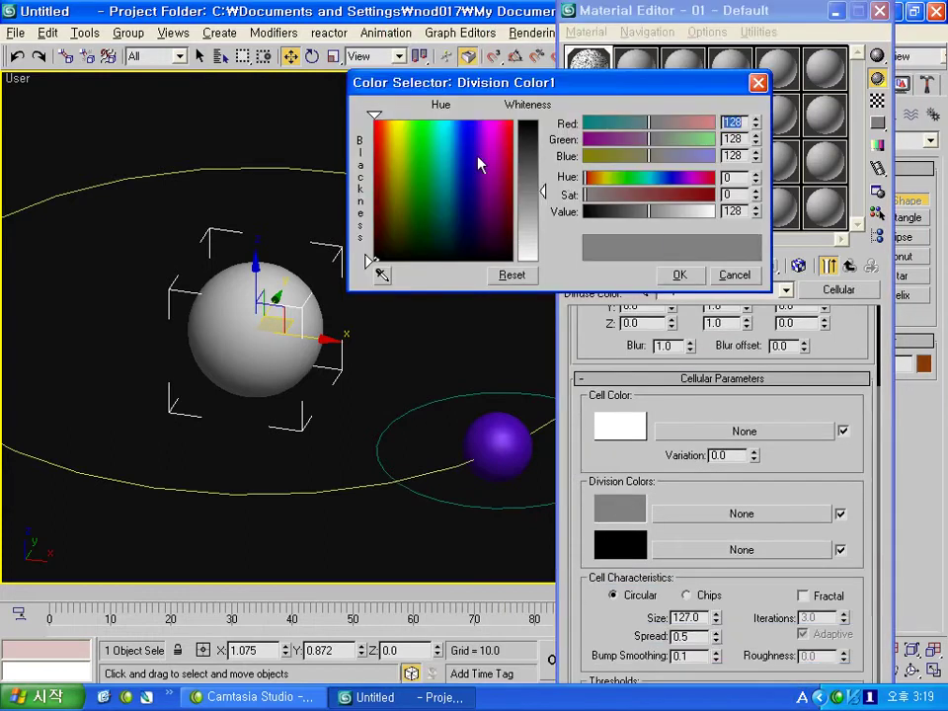
left_click_drag(481, 165, 559, 169)
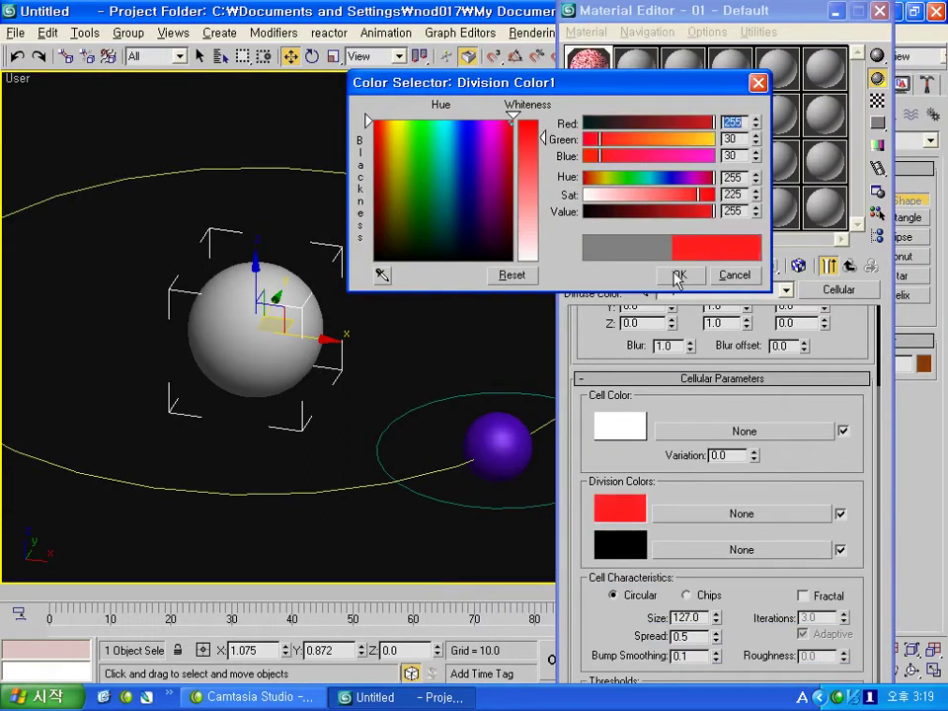
left_click(677, 276)
left_click(633, 543)
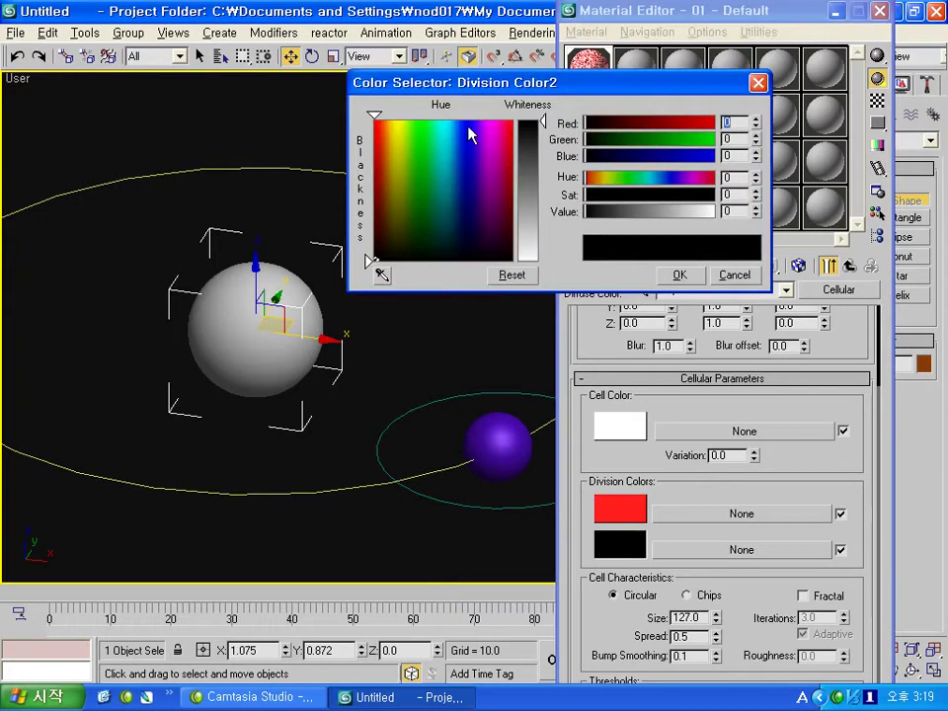
left_click_drag(470, 135, 394, 119)
left_click_drag(541, 122, 546, 141)
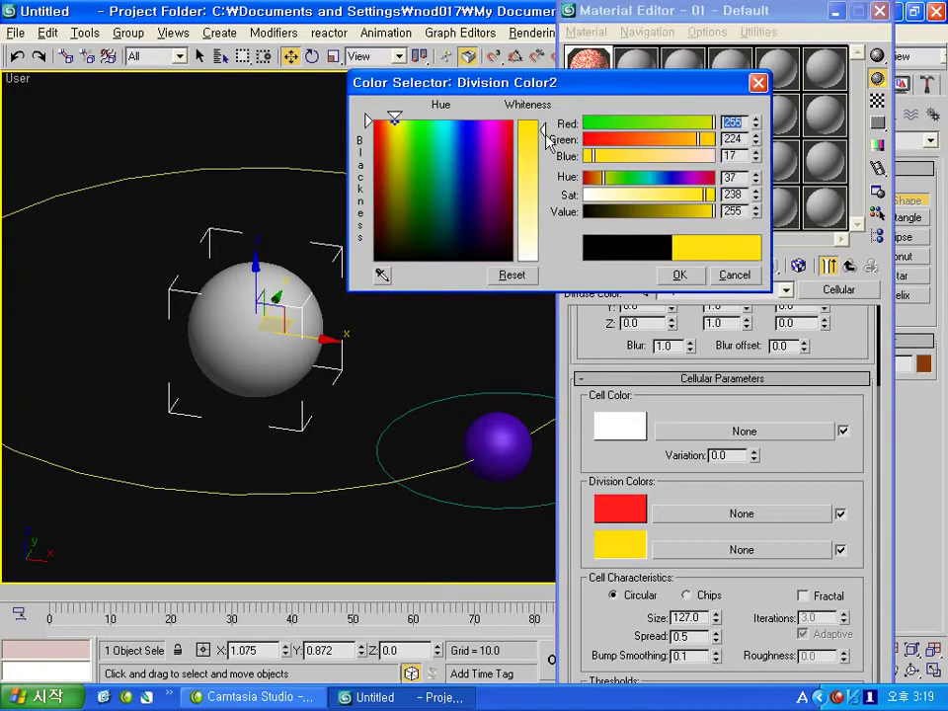
left_click(679, 274)
left_click(621, 430)
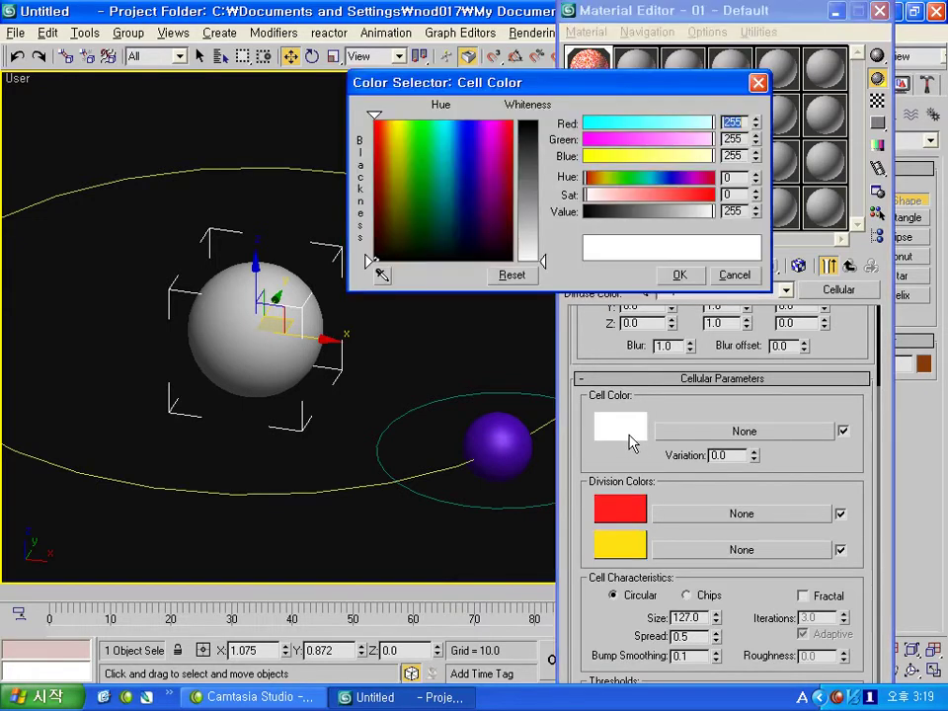
left_click_drag(521, 173, 523, 129)
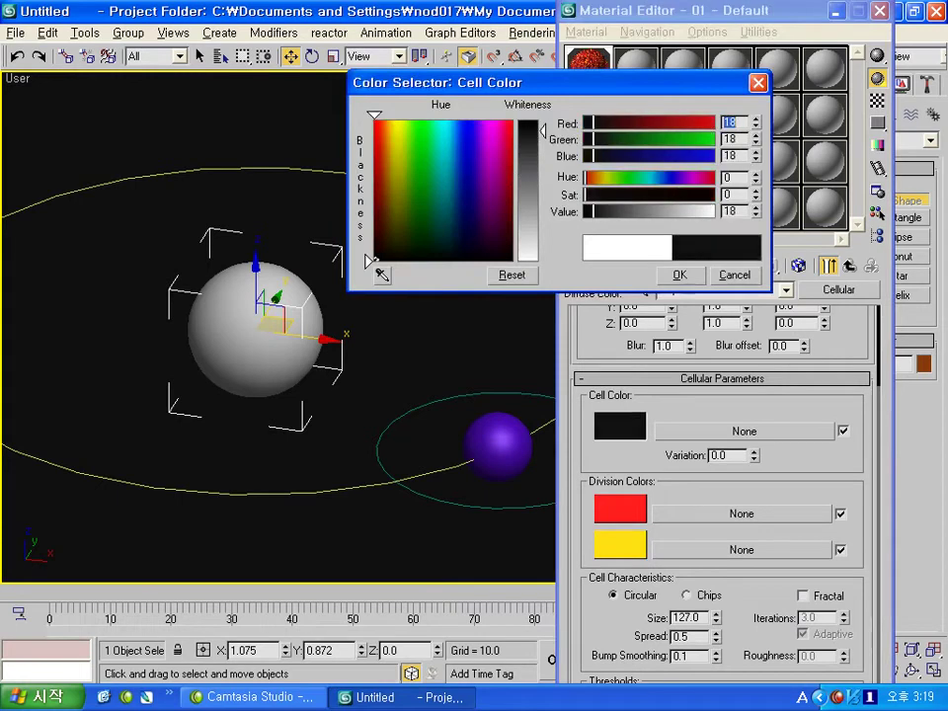
left_click(679, 274)
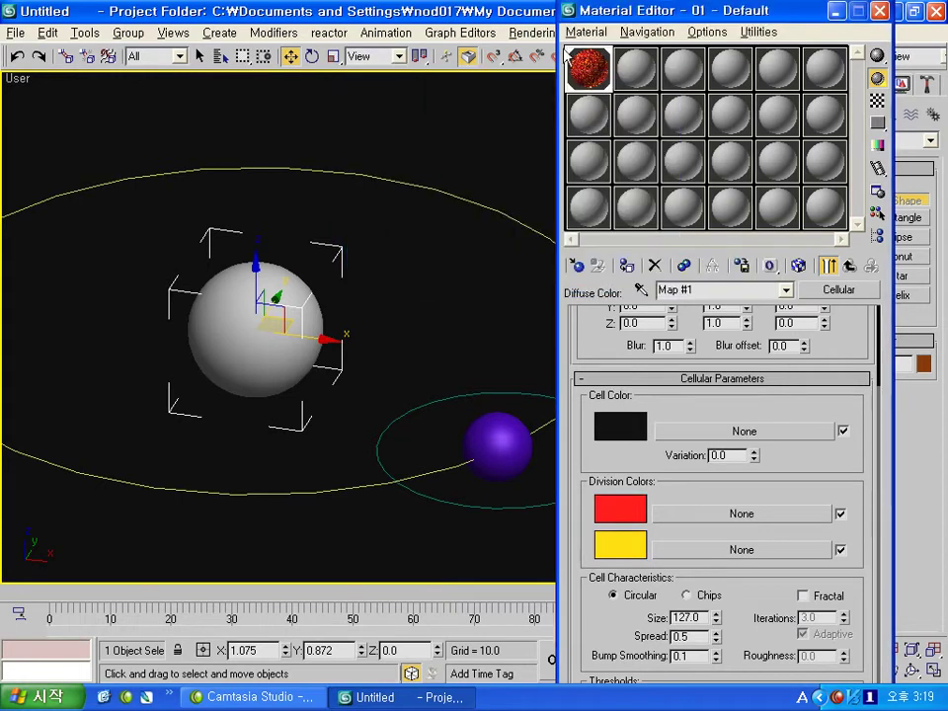
Step: Show the Cellular map in the viewport so the sun appears red
left_click(798, 265)
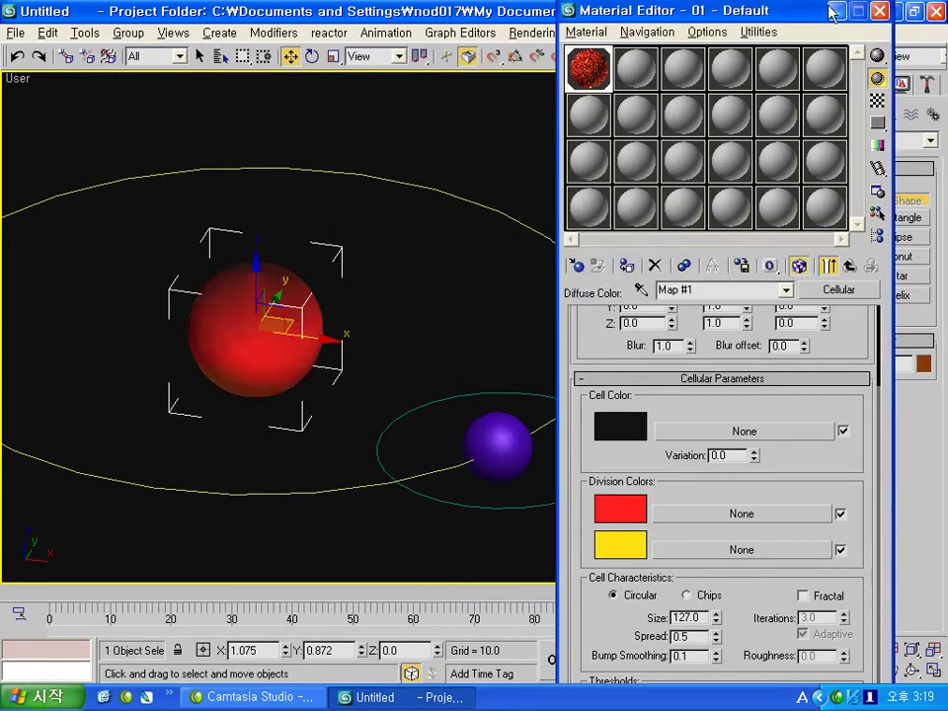
left_click(836, 11)
mouse_move(470, 332)
middle_mouse_down("alt")
mouse_move(293, 323)
mouse_move(483, 324)
middle_mouse_up("alt")
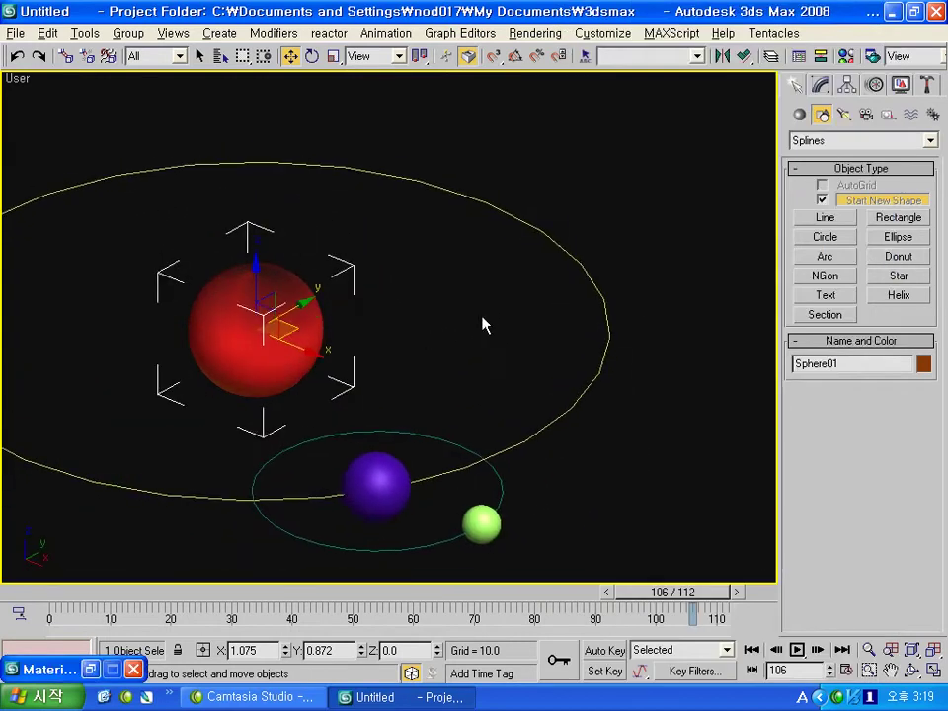
Step: Add a UVW Map modifier to the sun sphere with Box mapping
left_click(823, 85)
left_click(889, 138)
key("u")
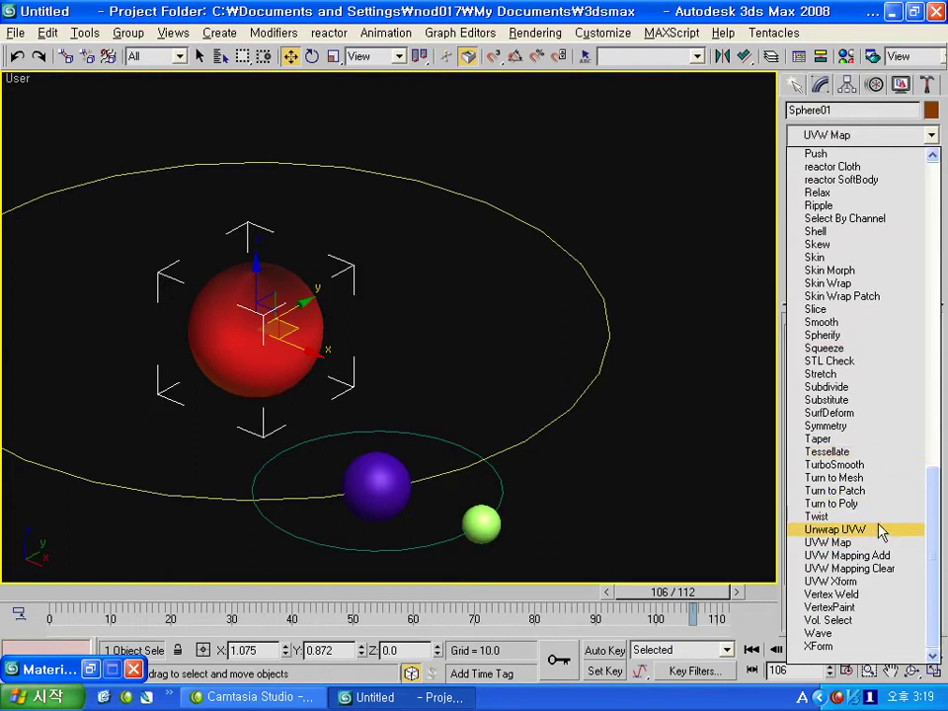
left_click(893, 543)
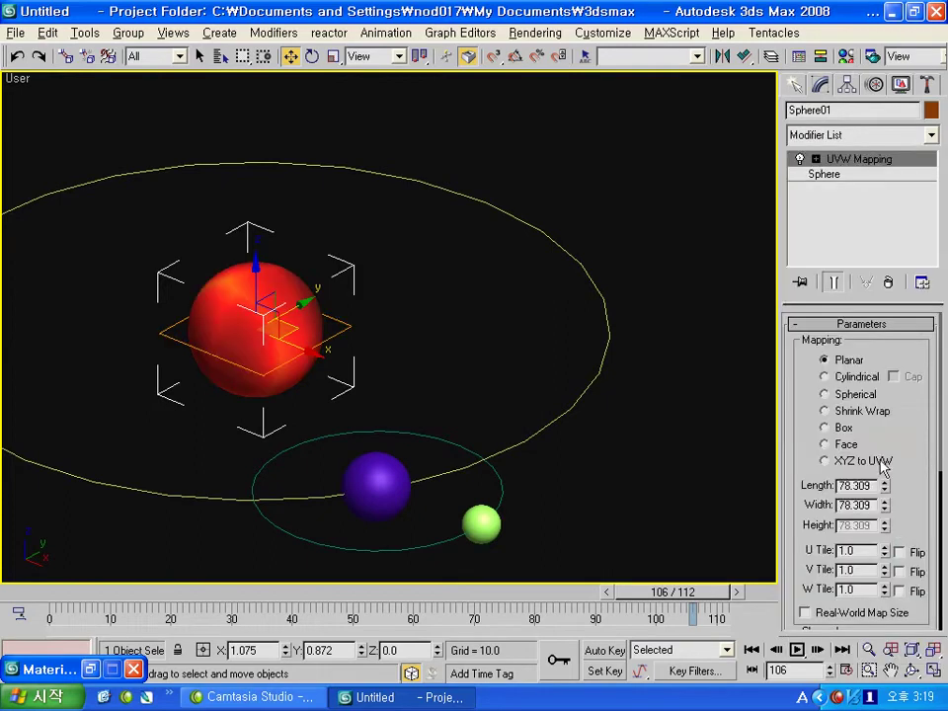
left_click(825, 428)
middle_click_drag(411, 381, 383, 370, "alt")
Step: Set the sun's Cellular size to 2.0 for a finer fiery pattern
left_click(845, 56)
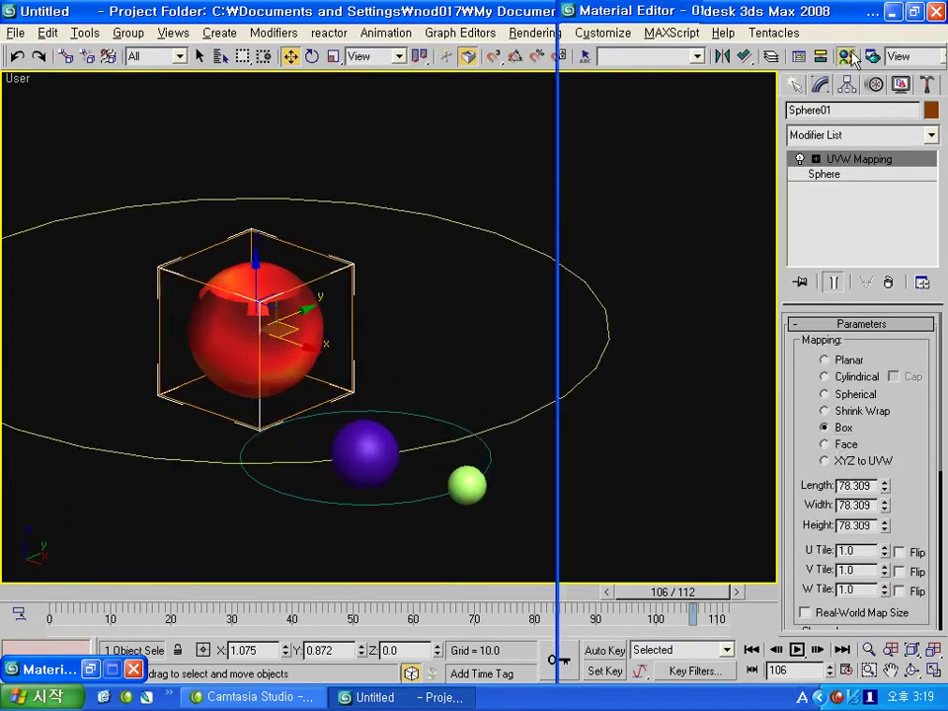
left_click_drag(697, 617, 657, 612)
type("10")
key("Return")
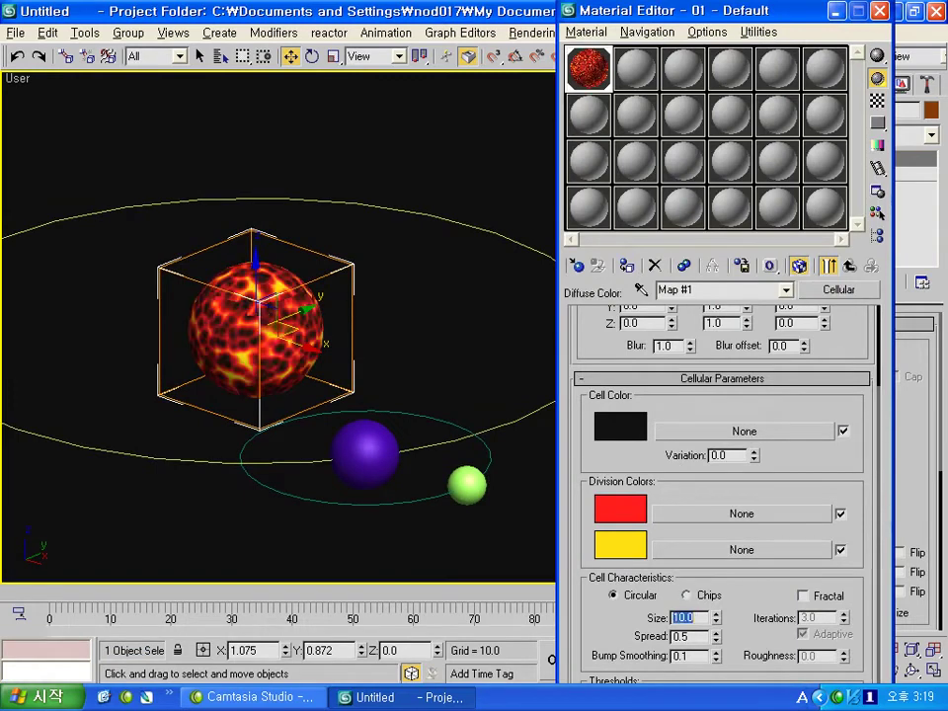
type("2")
key("Return")
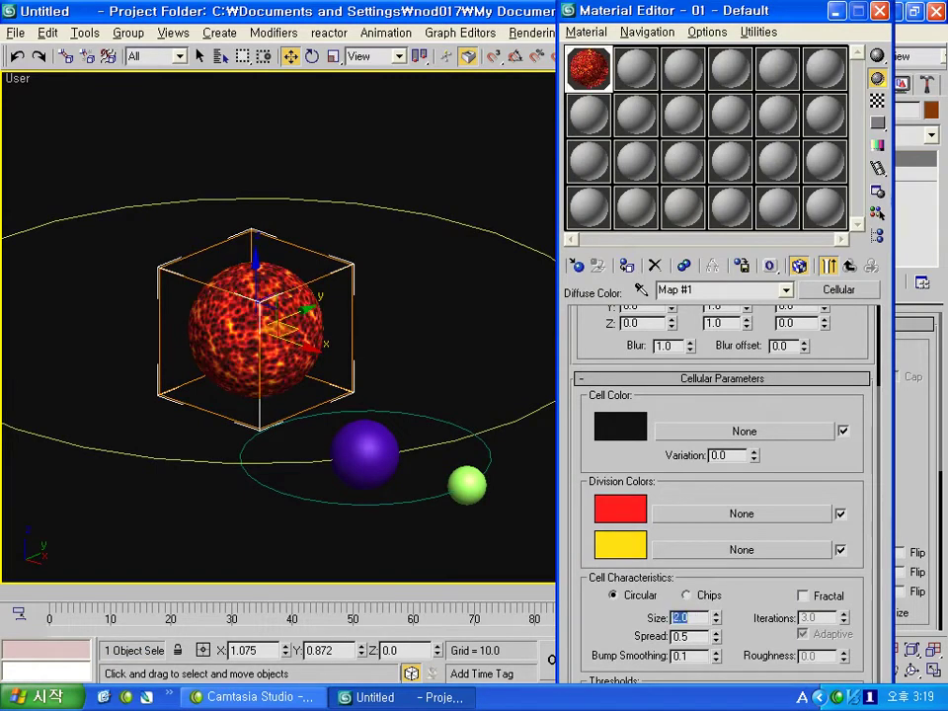
Step: Open the Render Scene settings with F10
left_click(354, 485)
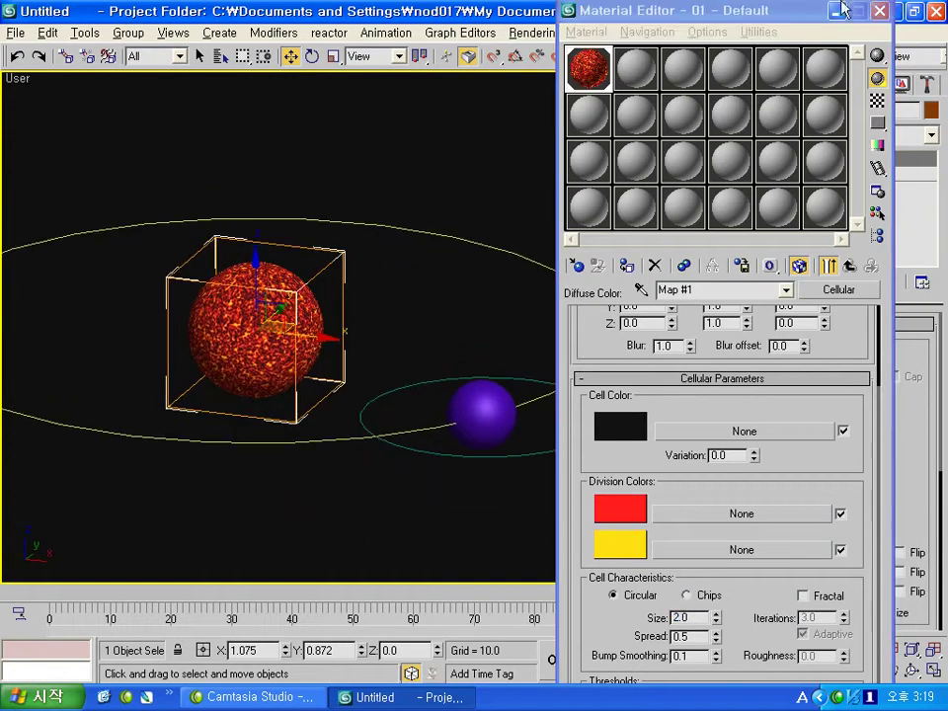
middle_click_drag(355, 378, 508, 331)
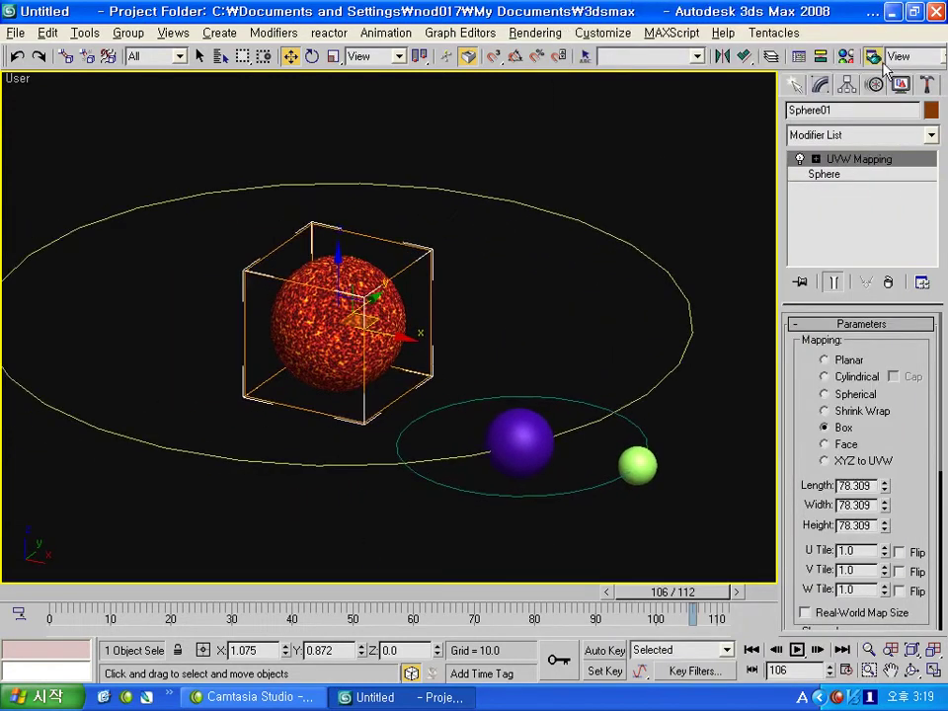
key("F10")
Step: Render the current frame to preview the scene
scroll(724, 466, "down", 1)
mouse_move(723, 466)
left_mouse_down()
mouse_move(713, 311)
mouse_move(725, 480)
left_mouse_up()
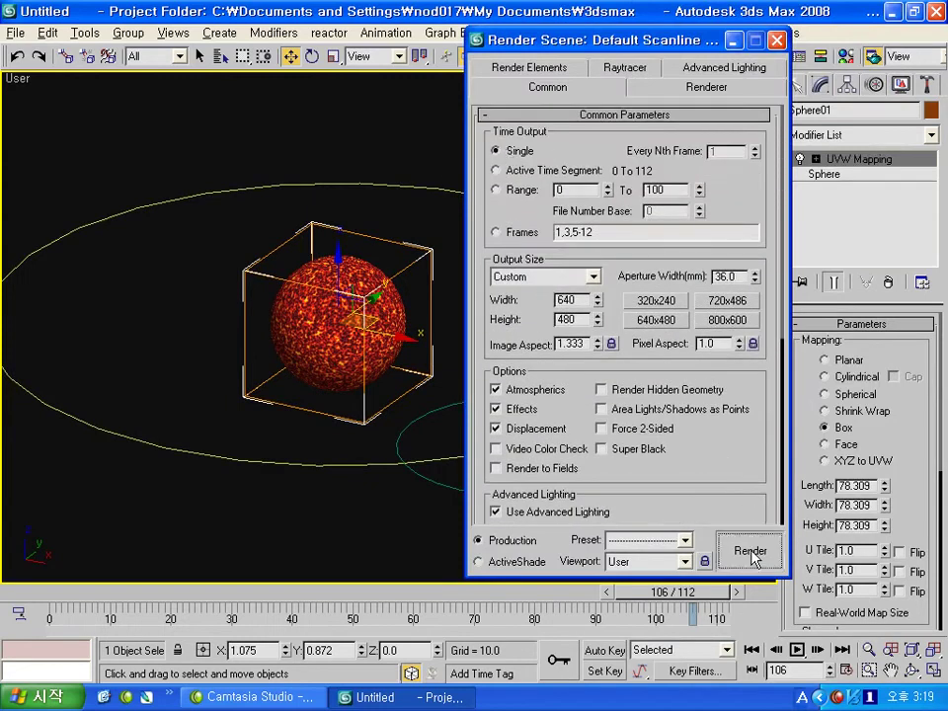
left_click(750, 551)
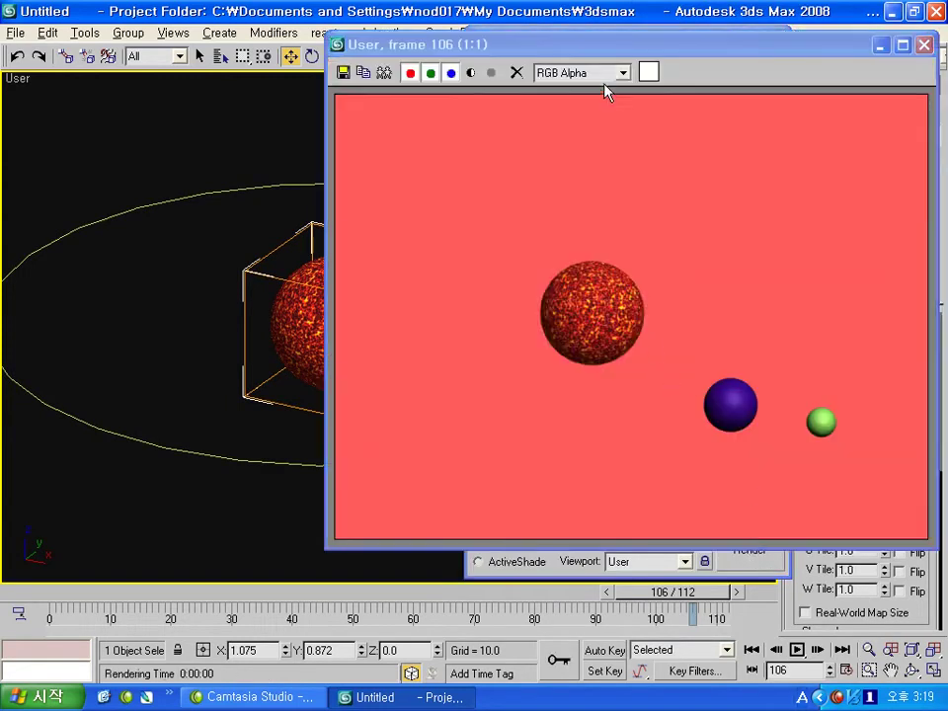
left_click_drag(607, 44, 489, 101)
Step: In Environment settings, set the background colour to black and ambient light to 35,35,35
left_click(401, 38)
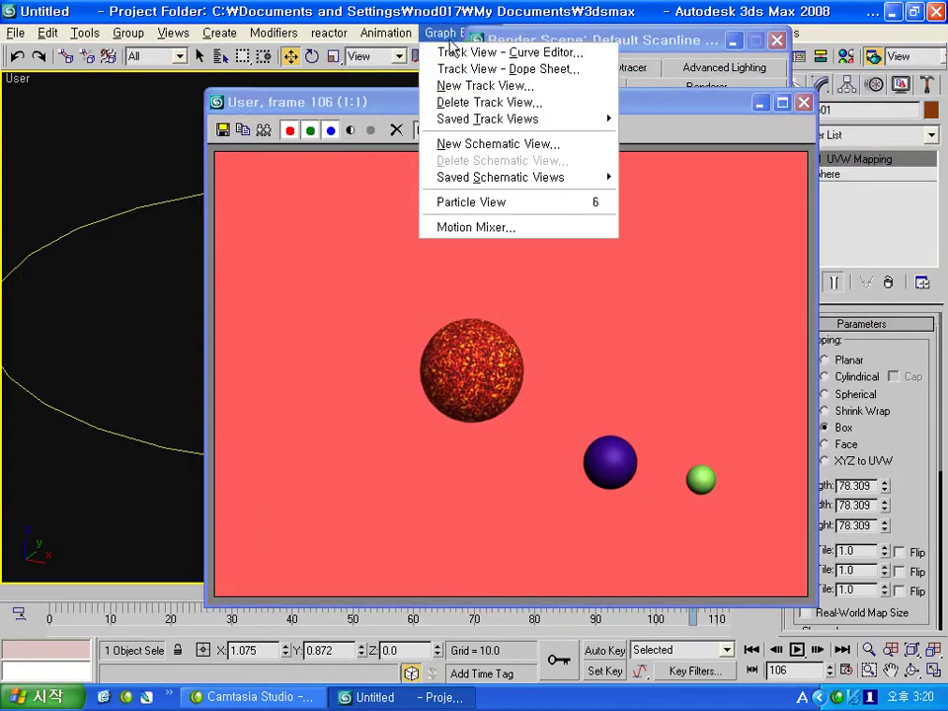
left_click(541, 42)
left_click_drag(541, 42, 553, 79)
left_click(534, 32)
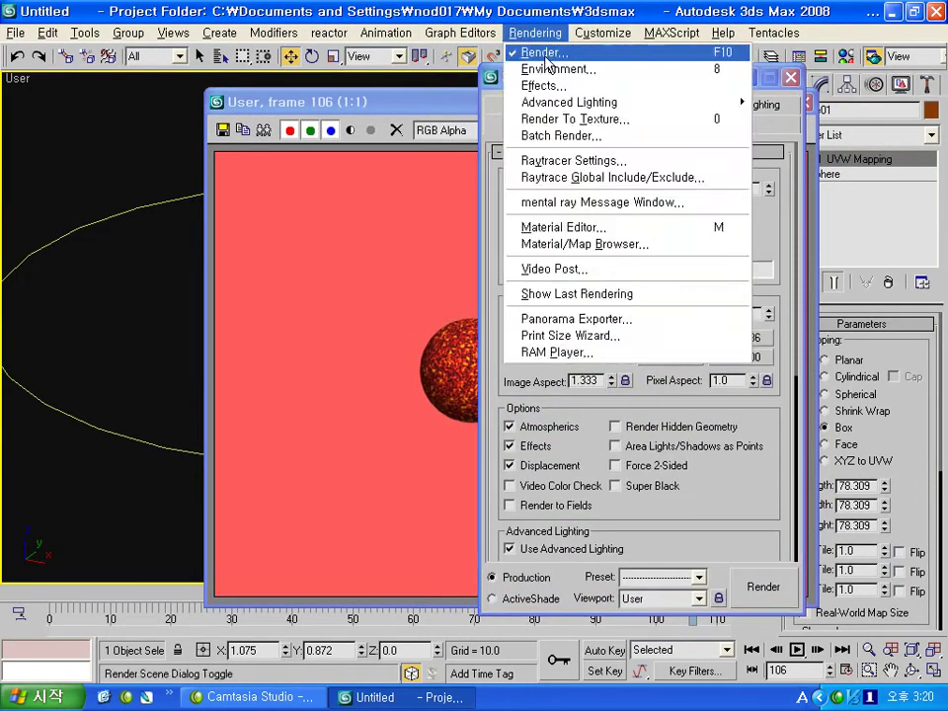
left_click(555, 68)
left_click(623, 133)
mouse_move(644, 211)
left_mouse_down()
mouse_move(585, 211)
mouse_move(592, 211)
left_mouse_up()
left_click(679, 277)
left_click(824, 254)
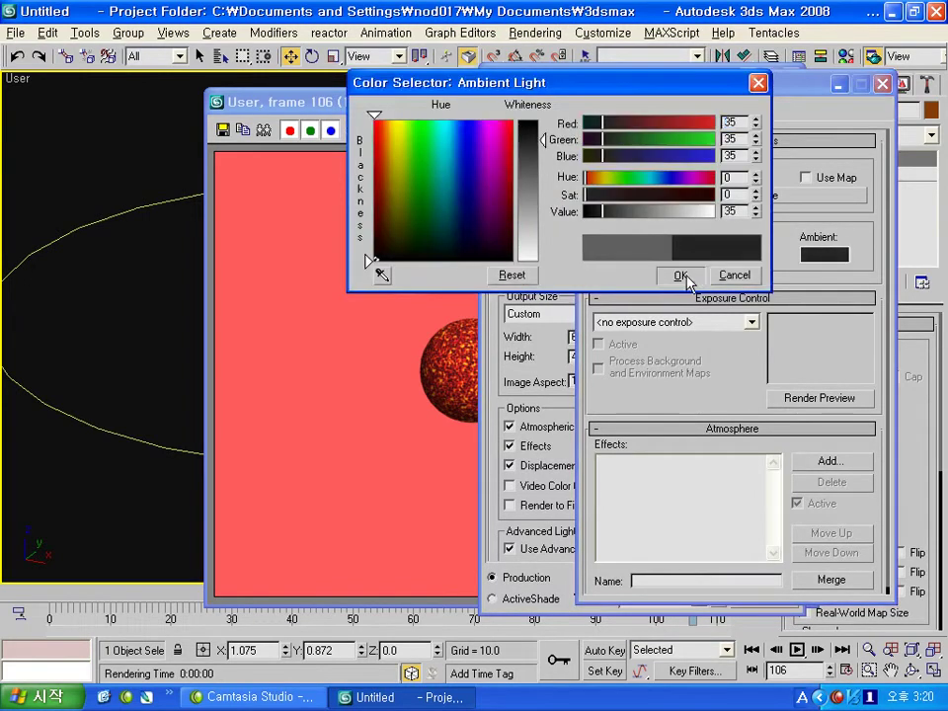
left_click(680, 275)
Step: Close the Environment settings and re-render frame 106 against black
left_click_drag(791, 95, 843, 95)
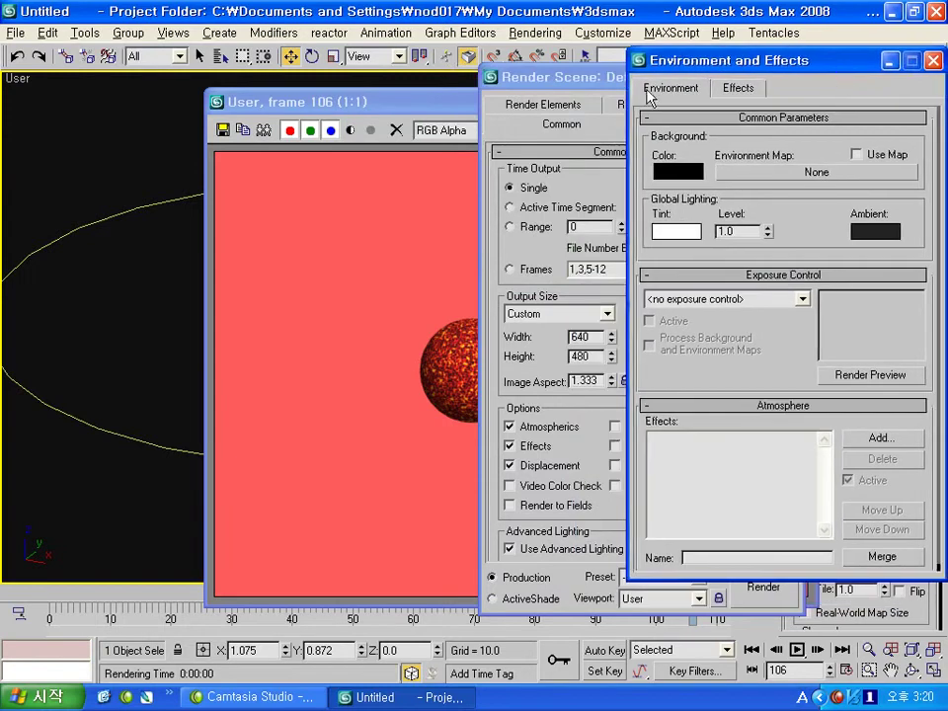
left_click(911, 76)
left_click(761, 581)
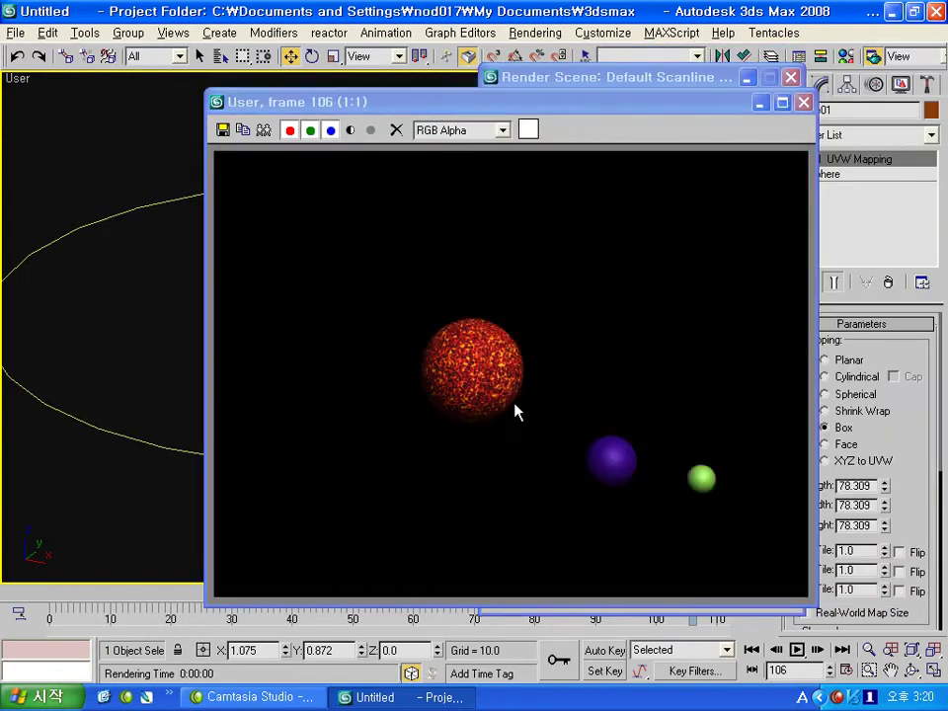
Step: Raise the sun material's Self-Illumination to 10 and re-render the frame
left_click_drag(713, 109, 533, 100)
left_click(552, 77)
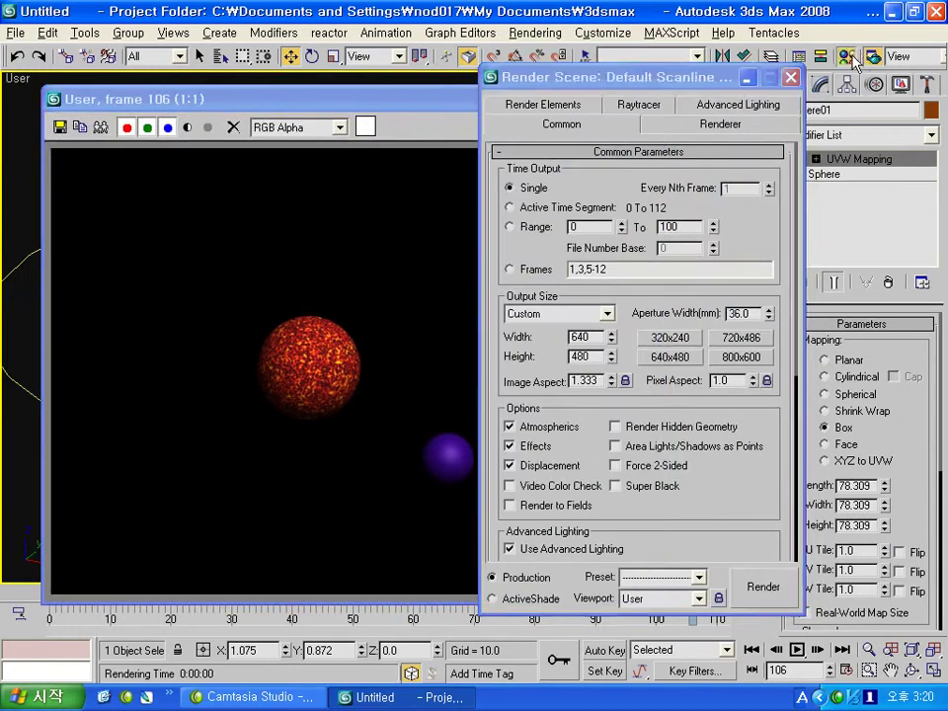
left_click(847, 56)
left_click(849, 265)
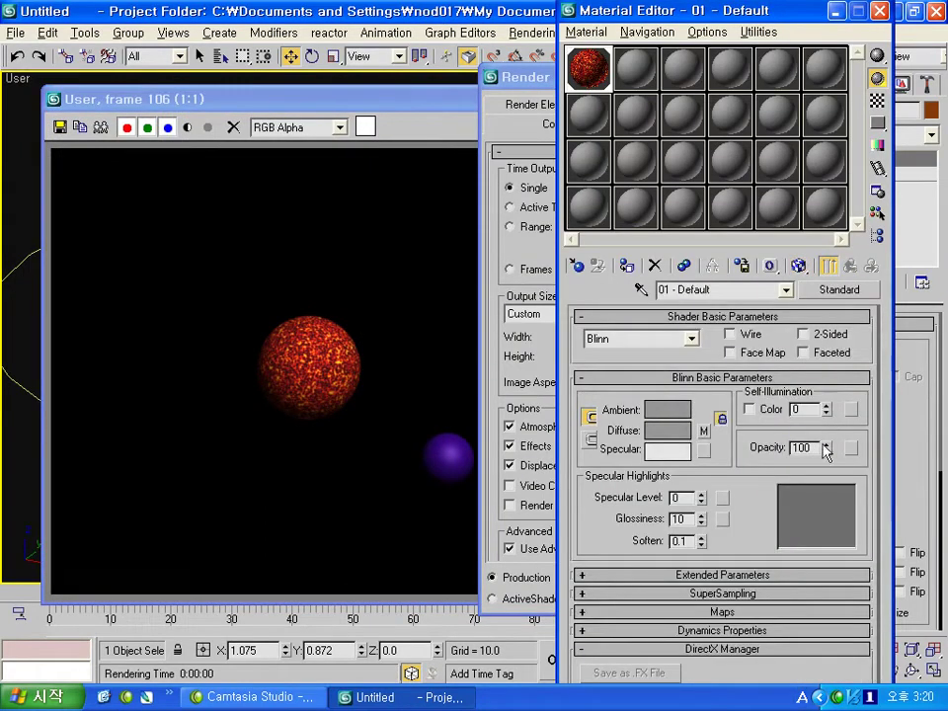
left_click_drag(826, 409, 827, 398)
left_click(877, 11)
left_click(762, 586)
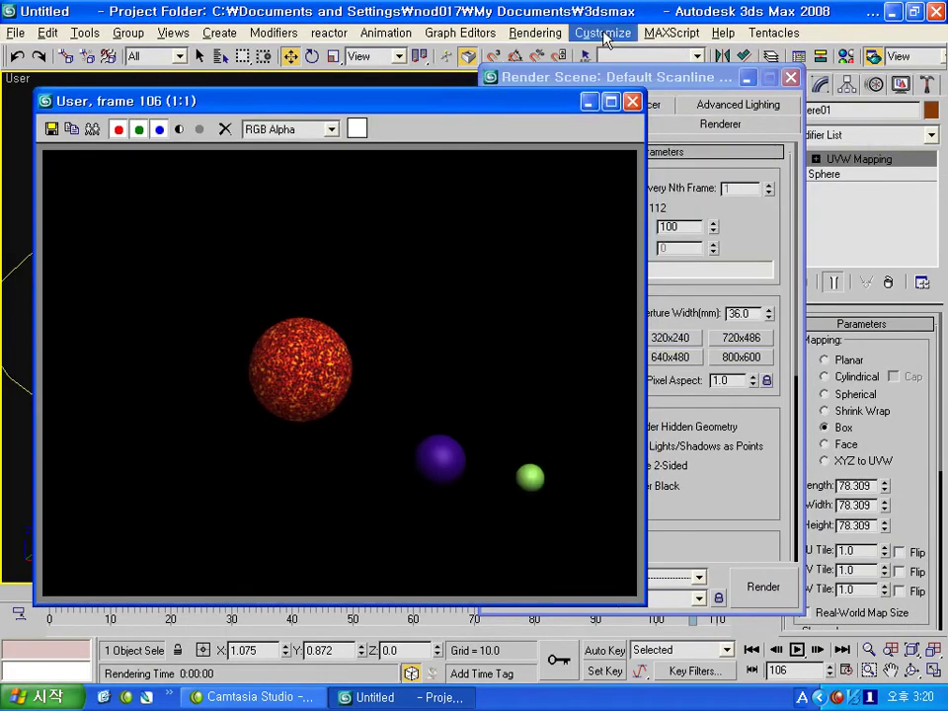
Step: Give the sun sphere a G-Buffer Object ID in its Object Properties
left_click(535, 33)
left_click(406, 104)
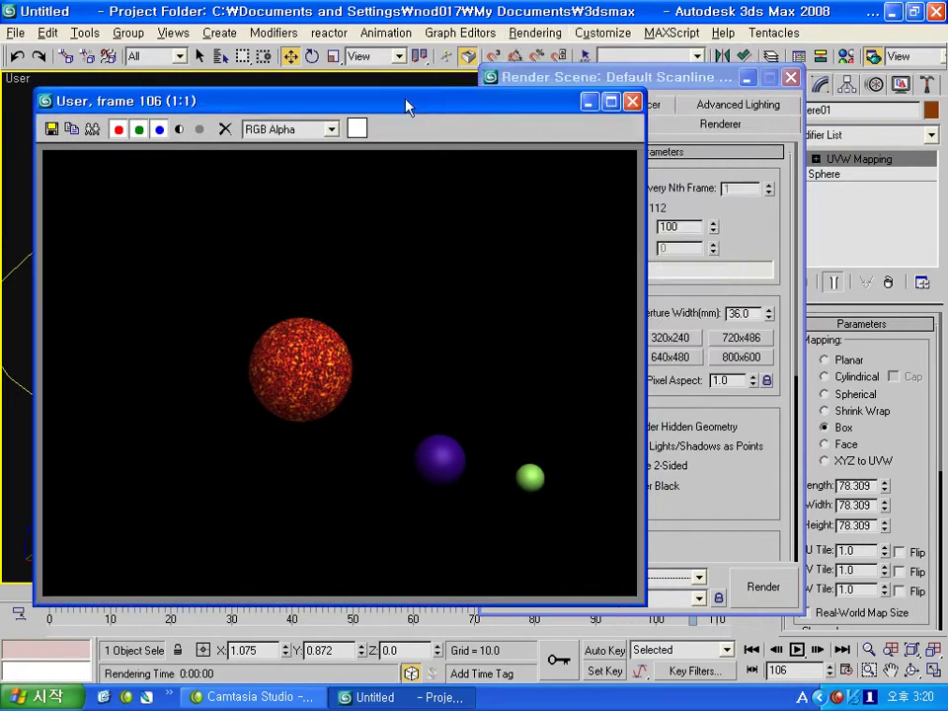
left_click_drag(405, 104, 801, 79)
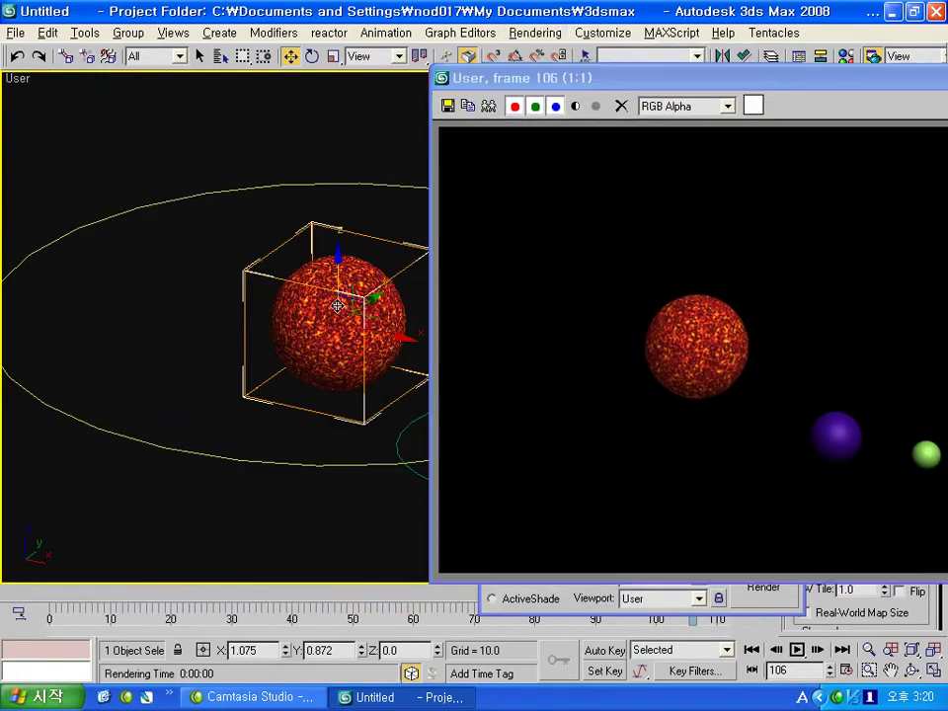
right_click(328, 291)
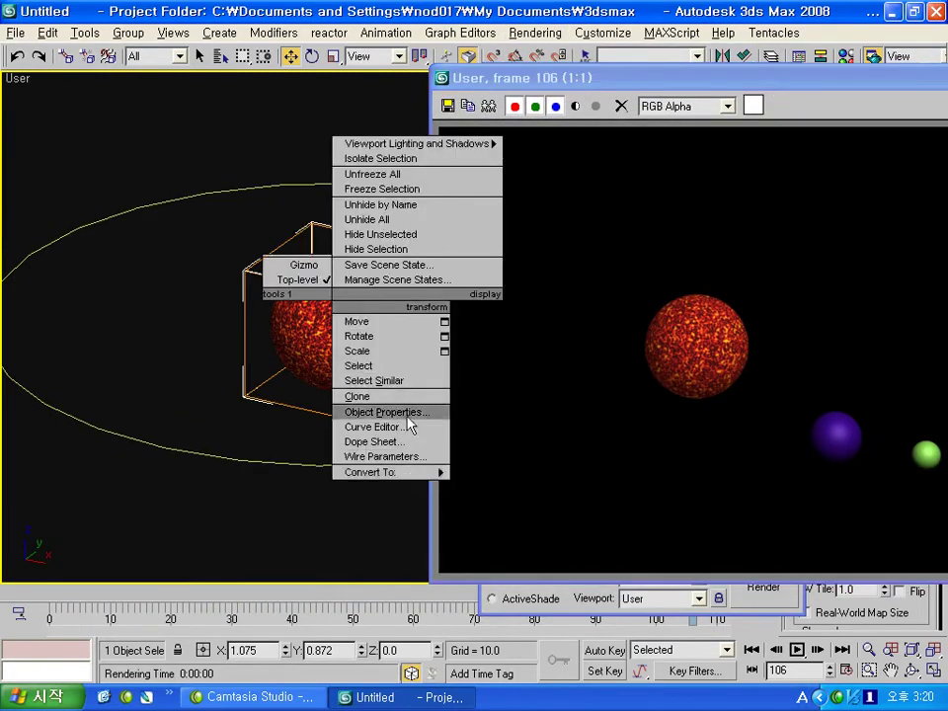
left_click(387, 411)
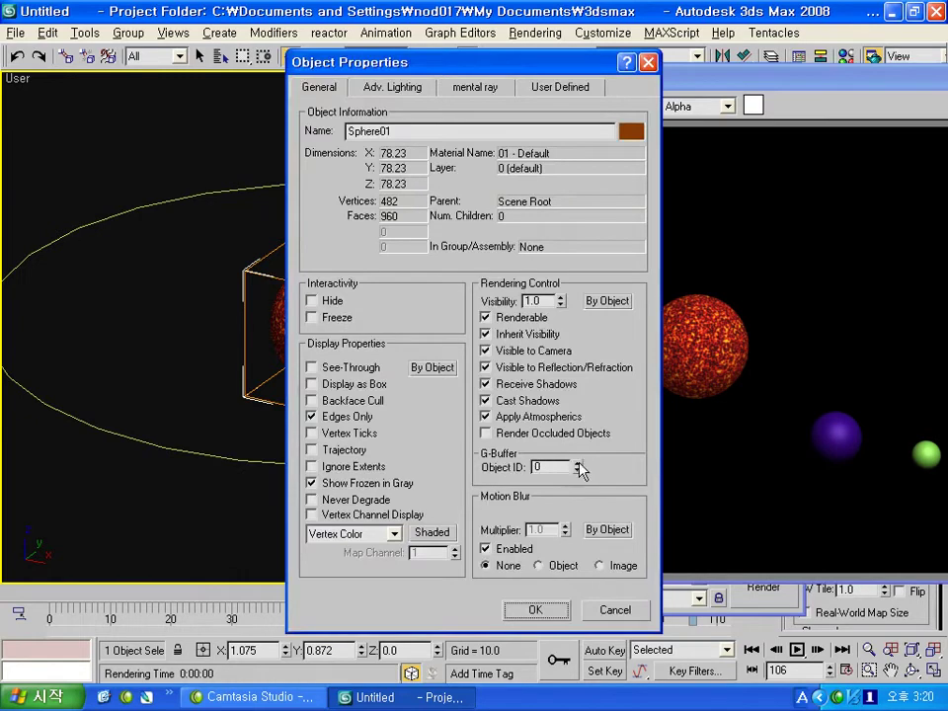
left_click(535, 609)
left_click_drag(681, 88, 298, 89)
left_click(658, 95)
left_click(484, 37)
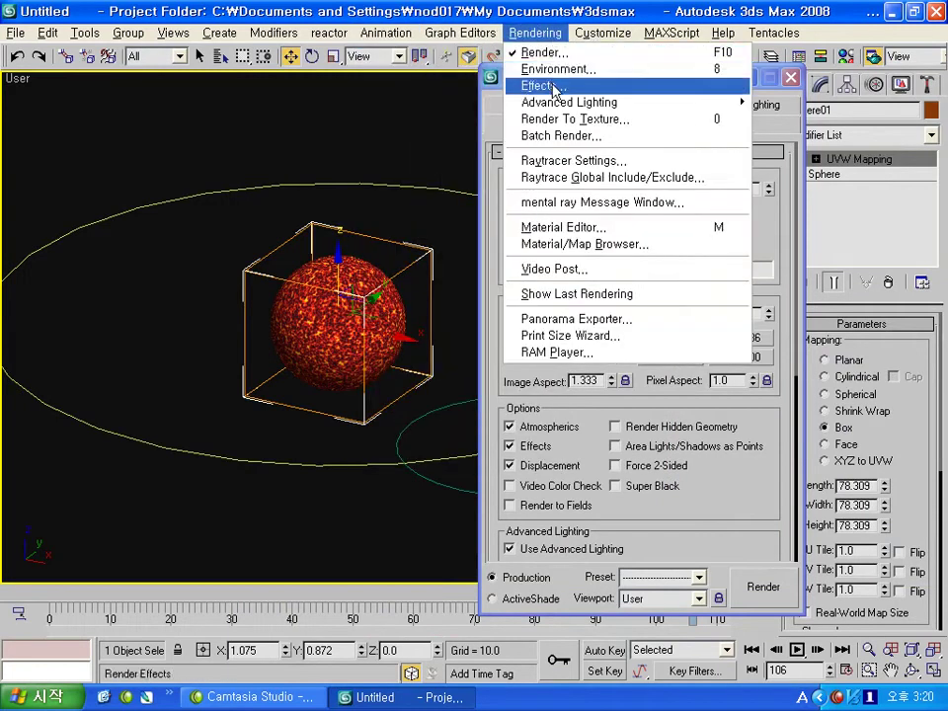
Step: Add a Lens Effects render effect with a Glow element
left_click(555, 89)
left_click(849, 153)
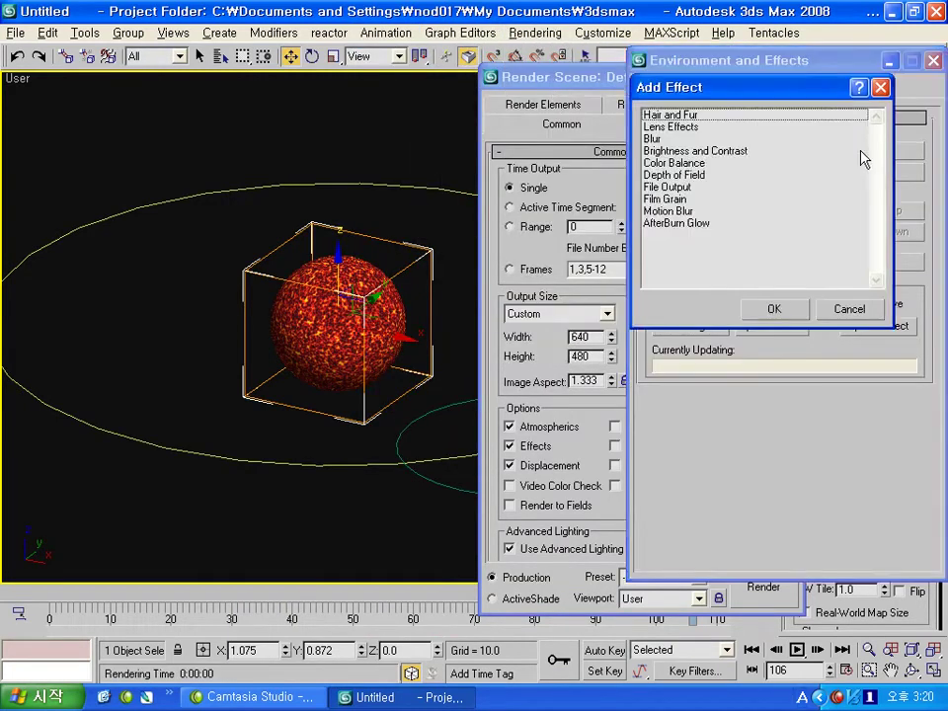
double_click(672, 127)
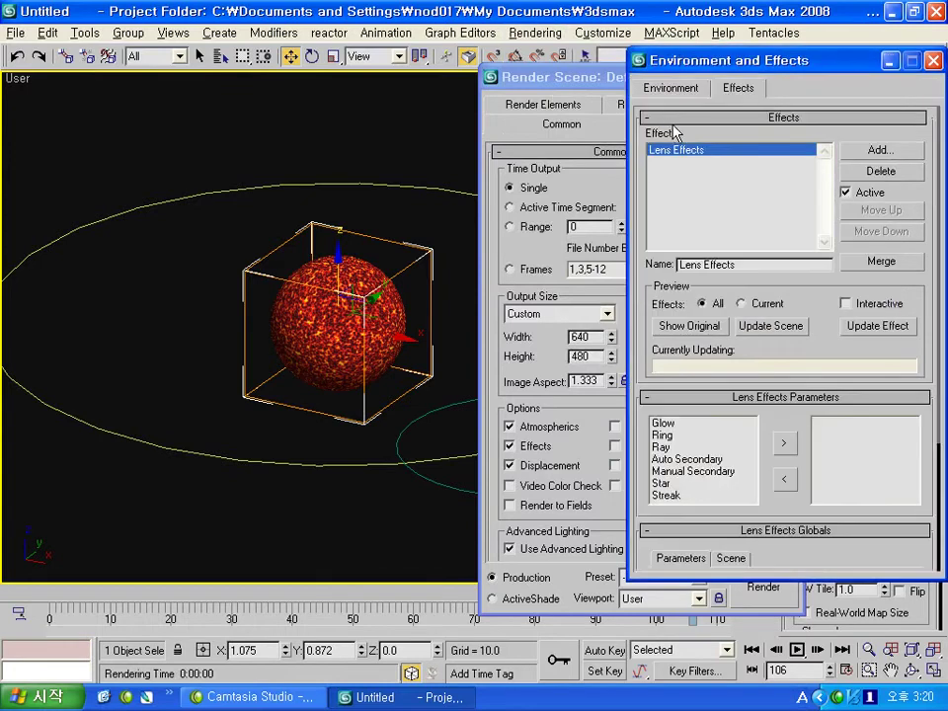
scroll(820, 338, "down", 3)
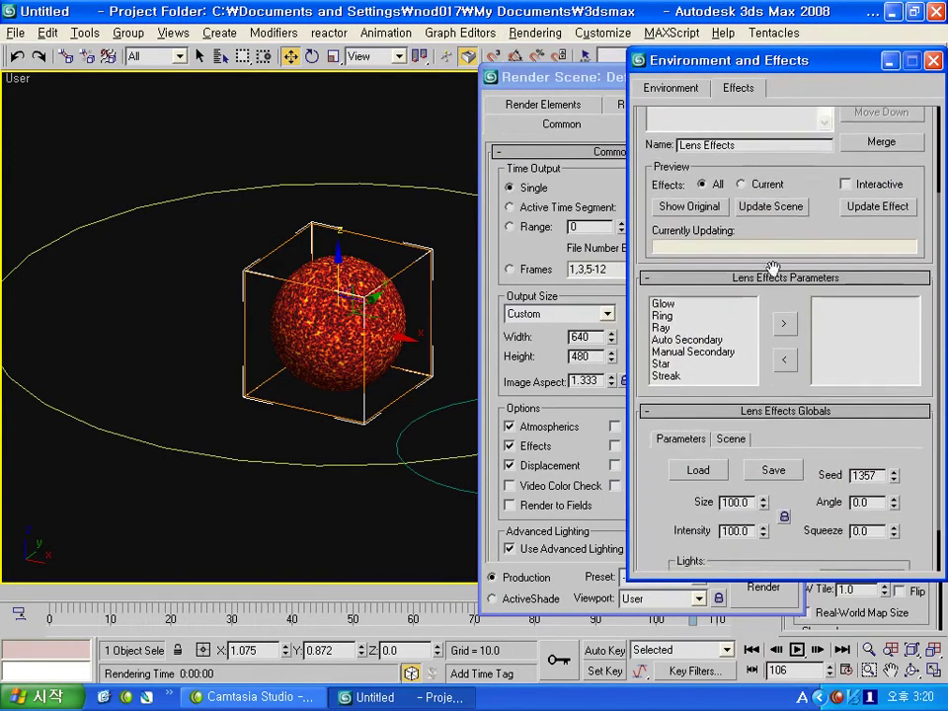
left_click(660, 303)
left_click(783, 329)
Step: Apply the Glow to Object ID 1 and turn on the Interactive preview
left_click_drag(780, 444, 772, 222)
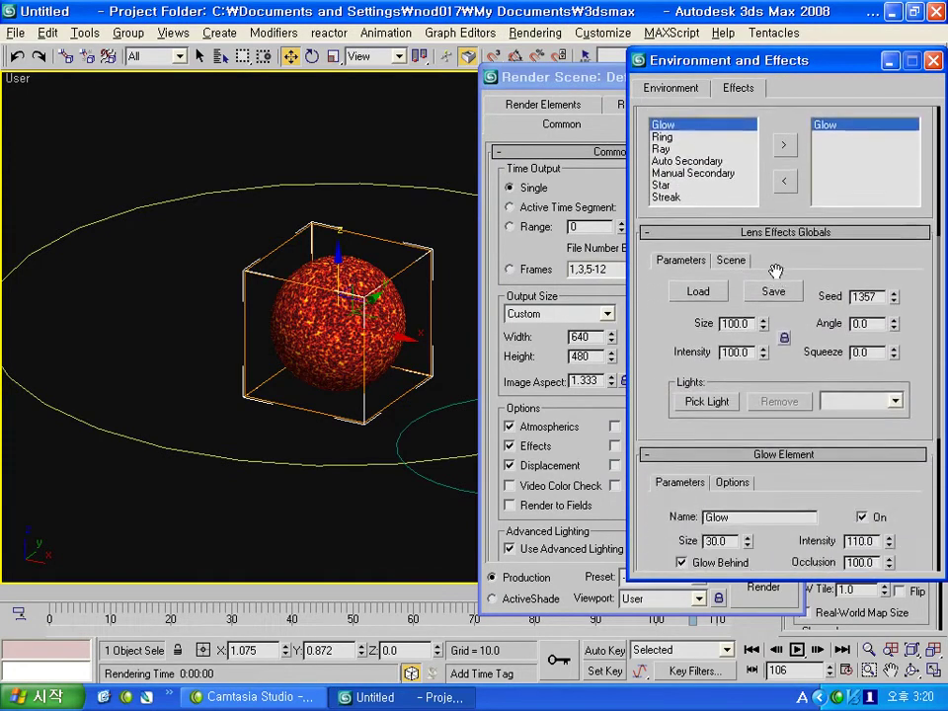
scroll(789, 419, "down", 2)
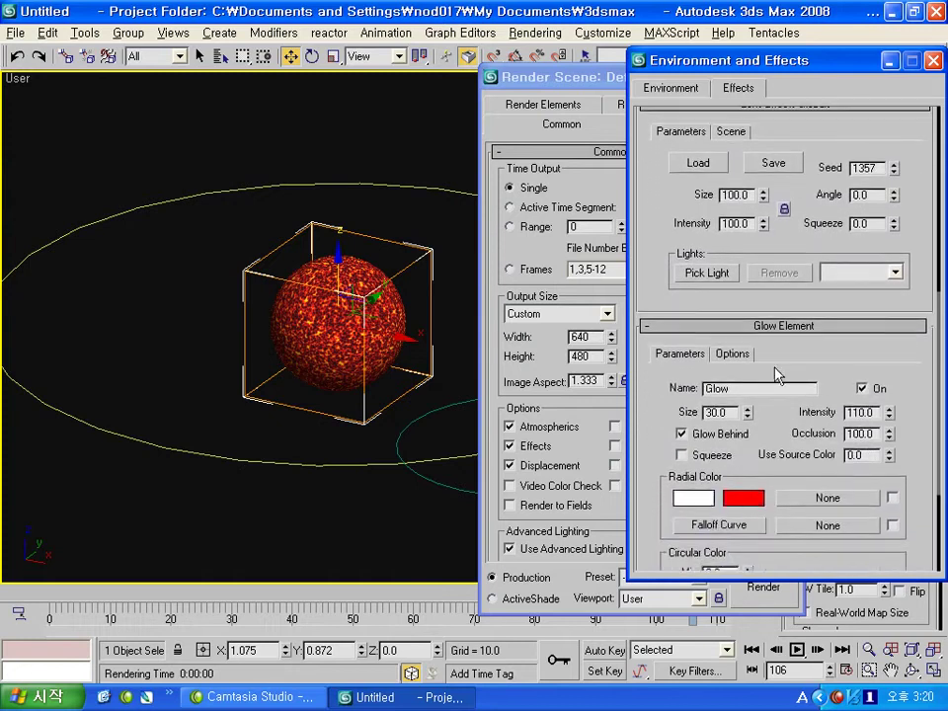
left_click(733, 355)
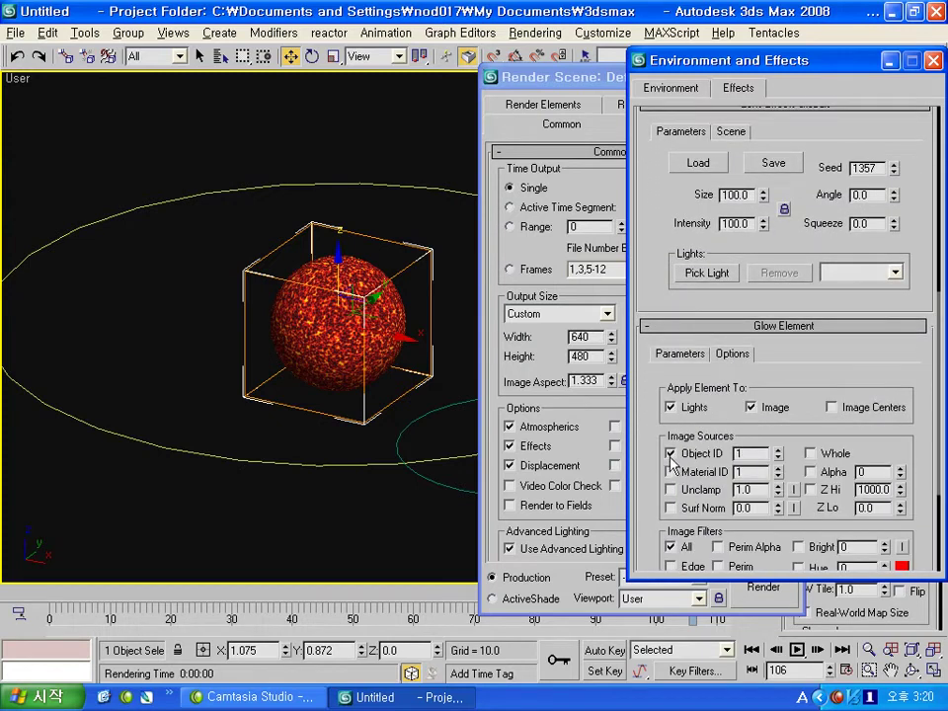
scroll(815, 365, "up", 2)
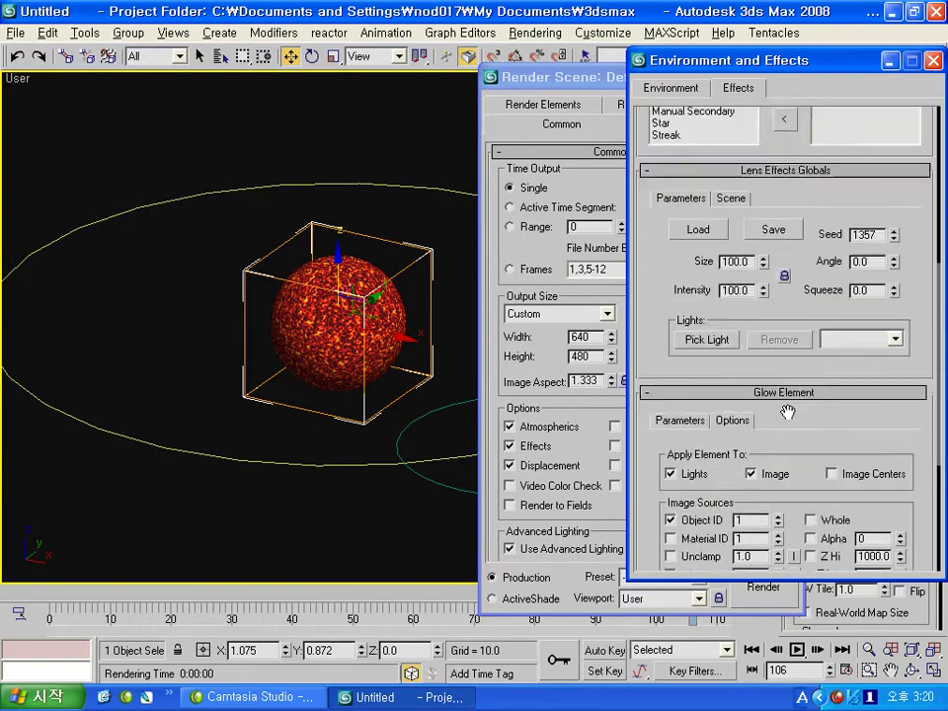
scroll(815, 365, "up", 4)
scroll(816, 365, "up", 4)
left_click(847, 263)
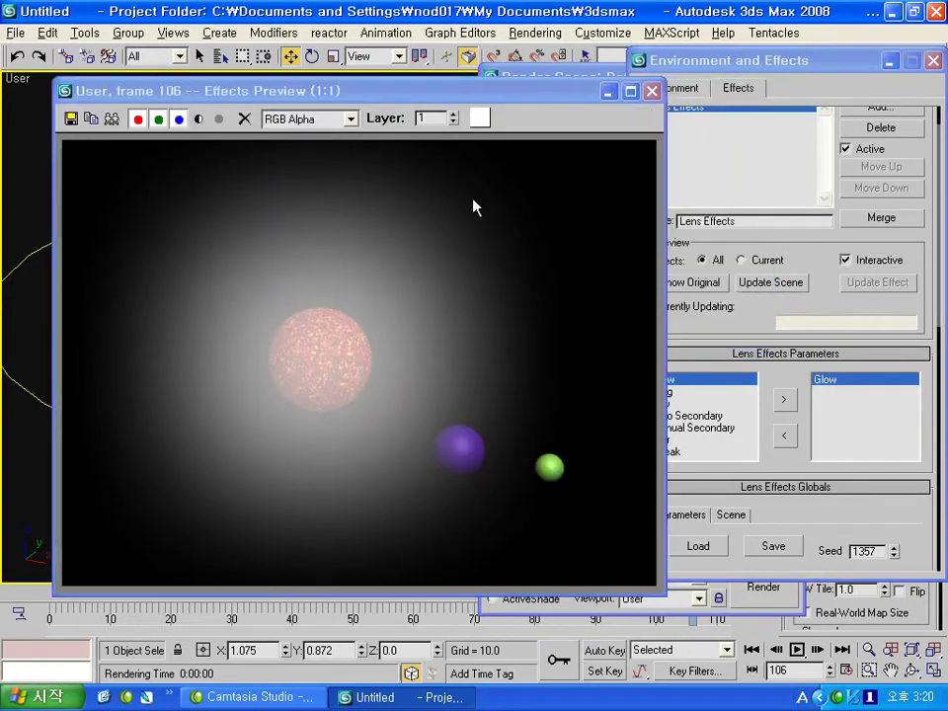
Step: Set the Glow element's size to 1.0 and lower its intensity
left_click_drag(491, 97, 472, 55)
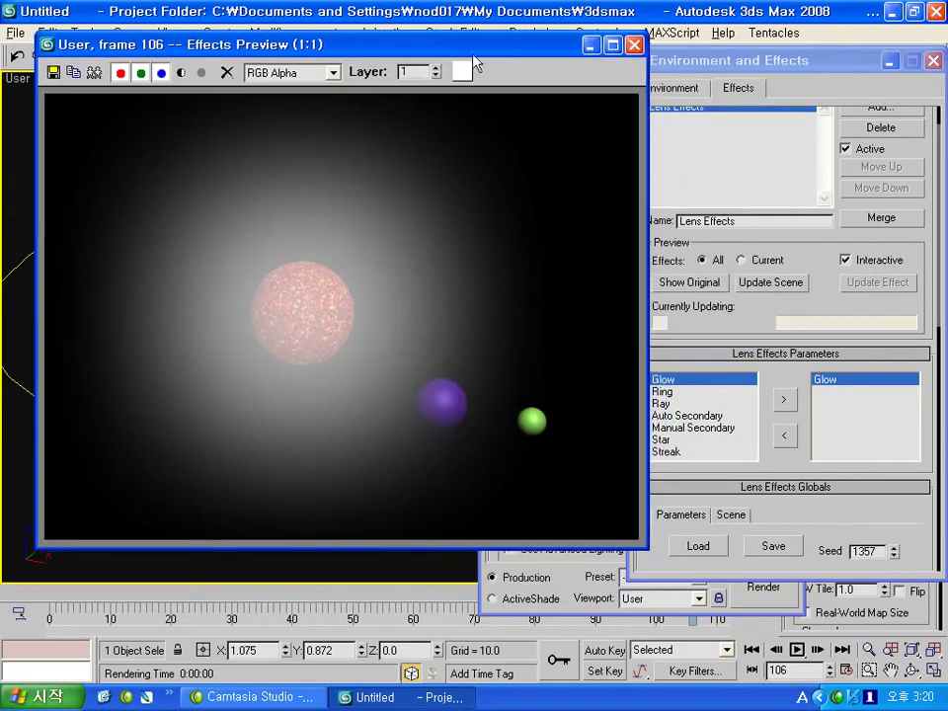
left_click_drag(773, 461, 771, 283)
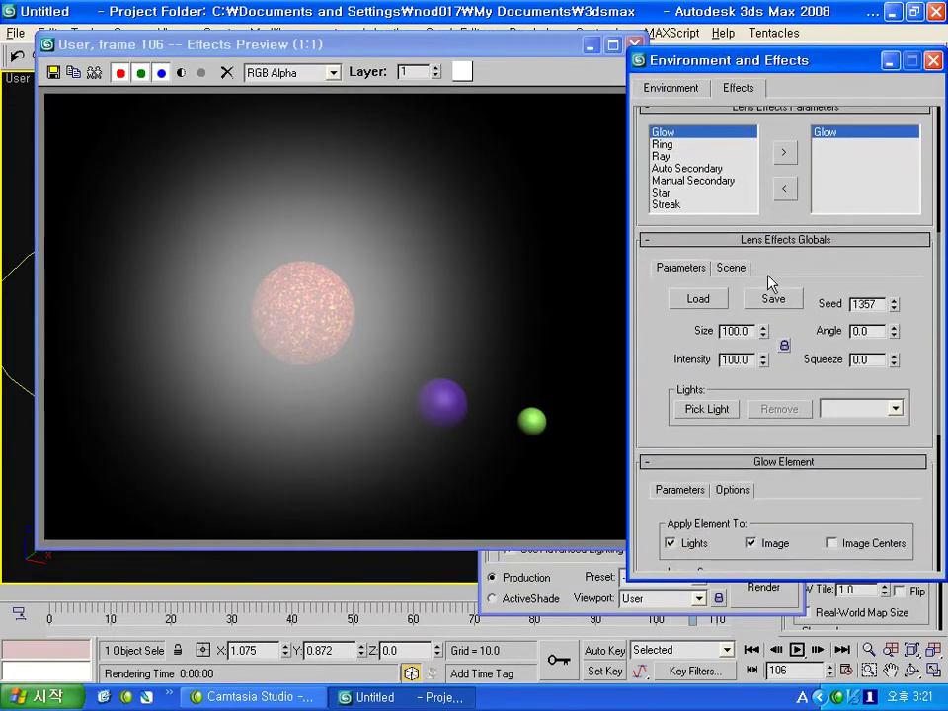
left_click_drag(784, 496, 691, 414)
left_click(691, 414)
mouse_move(805, 483)
left_mouse_down()
mouse_move(742, 434)
mouse_move(750, 427)
left_mouse_up()
right_click(747, 420)
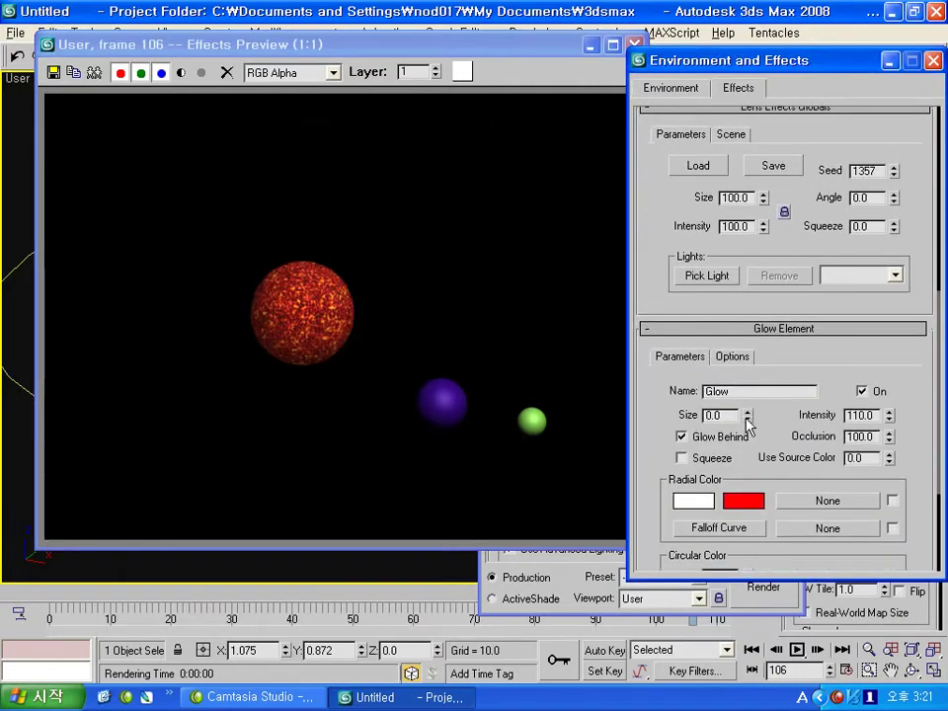
left_click(746, 412)
mouse_move(890, 421)
left_mouse_down()
mouse_move(881, 426)
mouse_move(884, 394)
mouse_move(890, 425)
left_mouse_up()
Step: Change the glow's centre colour to a deep orange
left_click(695, 501)
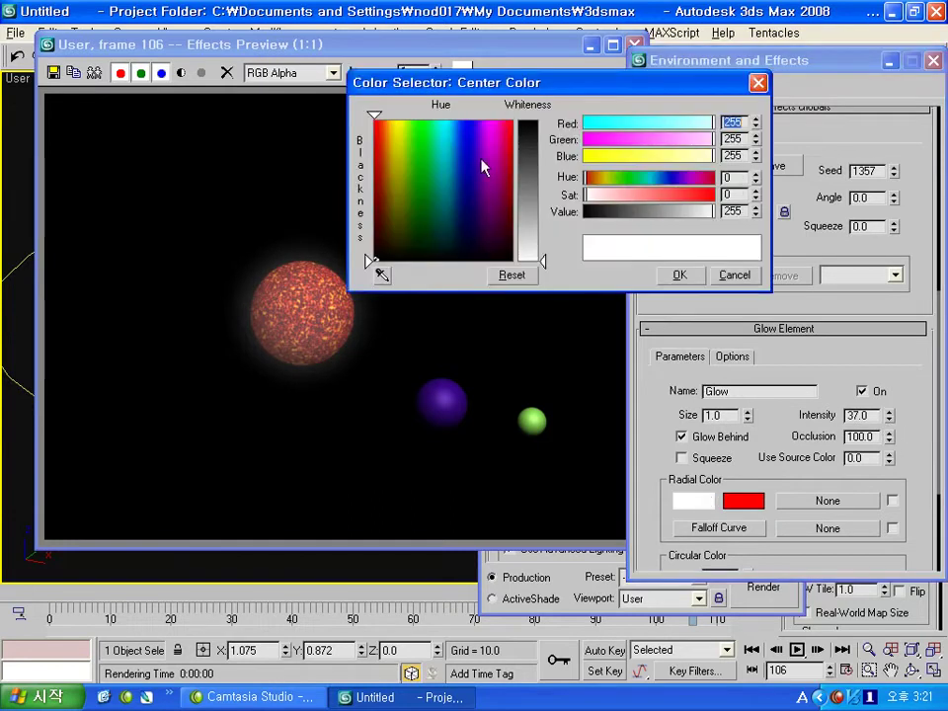
left_click_drag(376, 117, 388, 219)
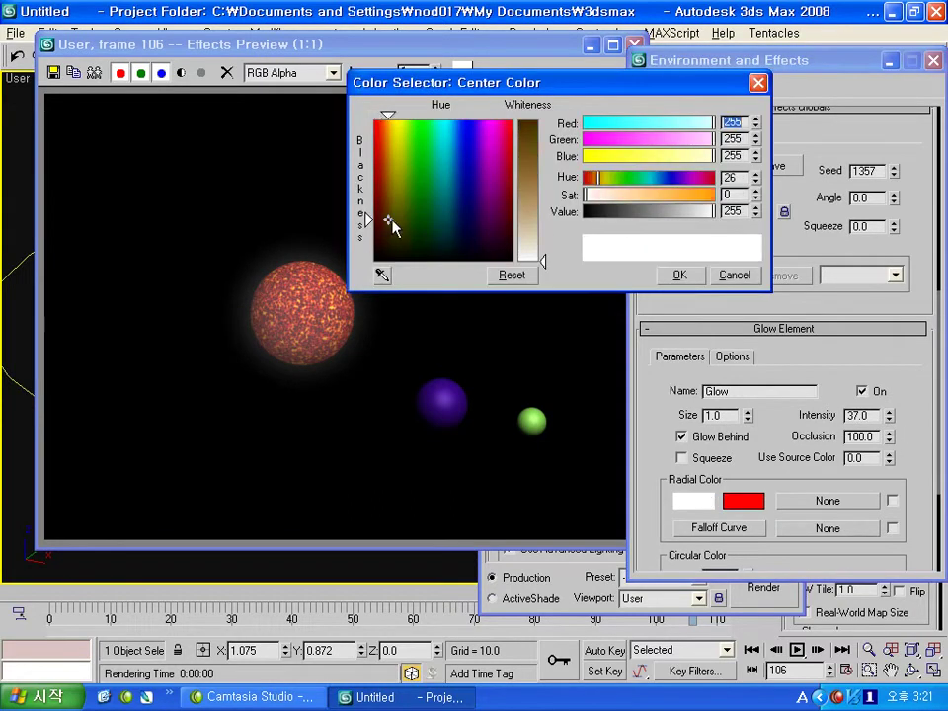
left_click_drag(655, 206, 670, 202)
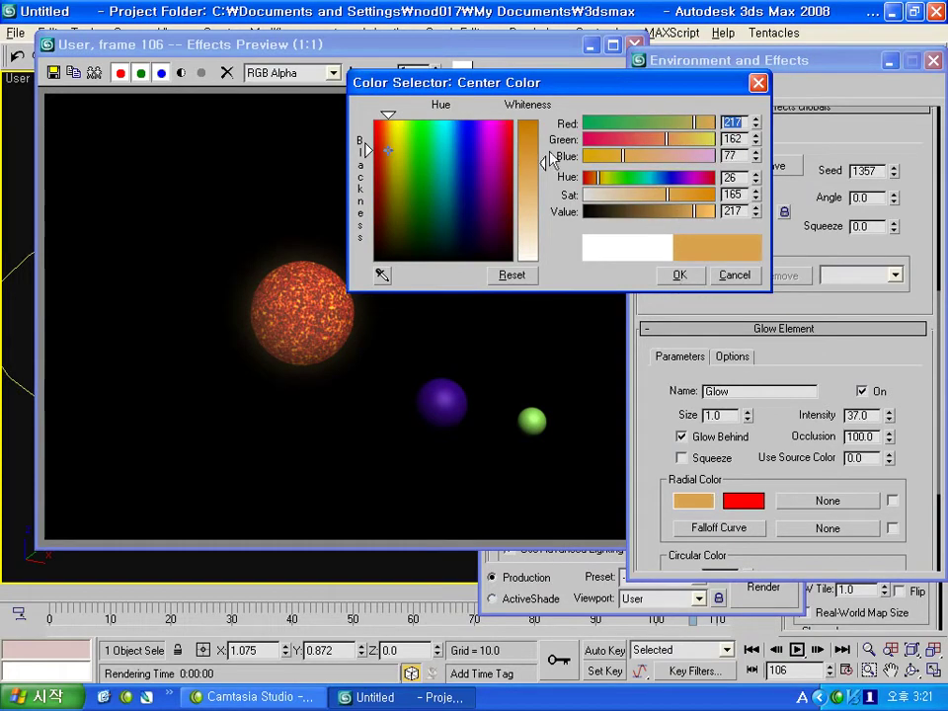
left_click_drag(551, 163, 548, 148)
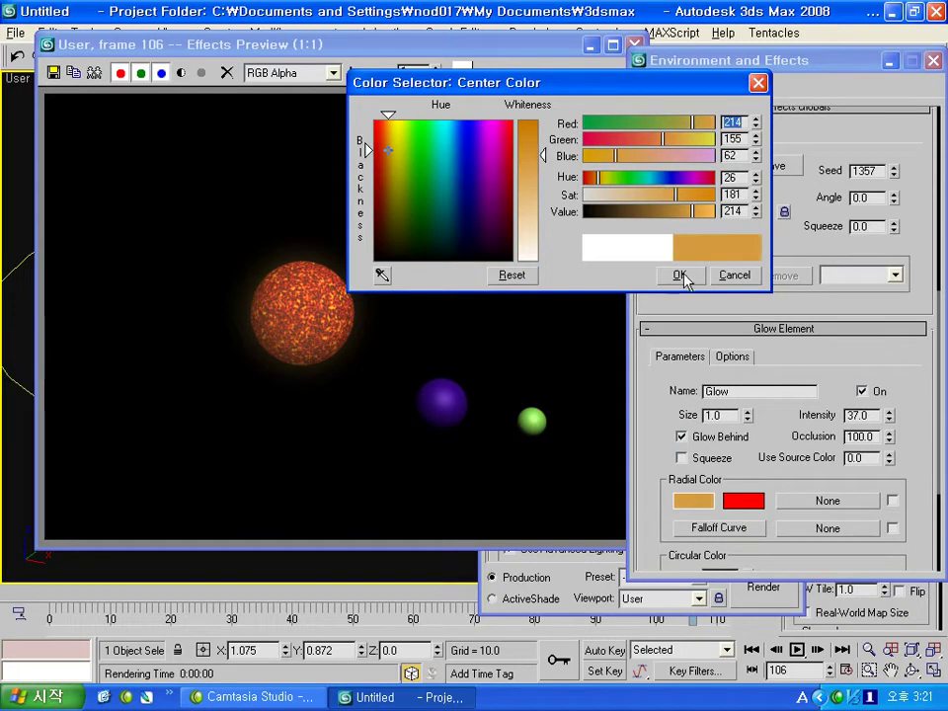
left_click(679, 275)
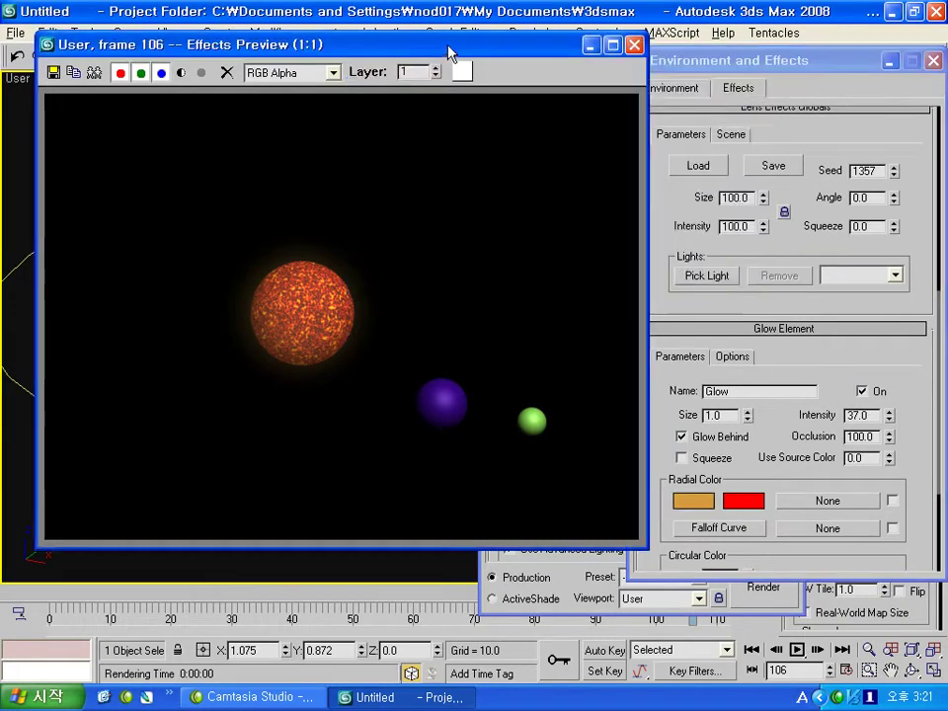
left_click_drag(450, 52, 439, 54)
Step: Raise the Lens Effects Globals size to 120 and close Environment and Effects
left_click(780, 464)
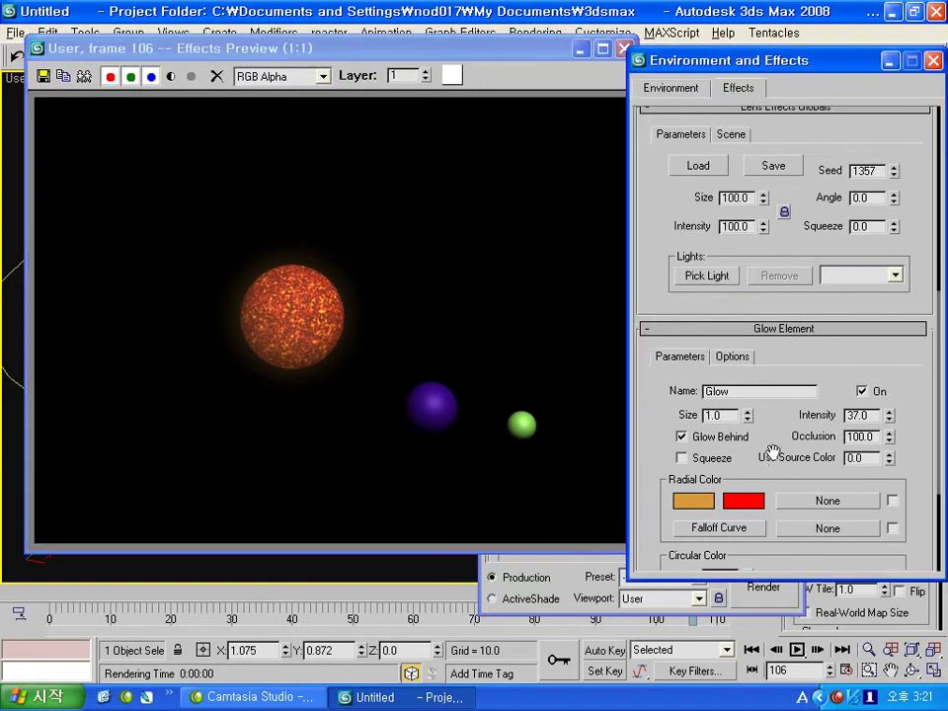
scroll(775, 459, "up", 1)
scroll(768, 460, "up", 4)
mouse_move(761, 458)
left_mouse_down()
mouse_move(761, 444)
mouse_move(766, 454)
left_mouse_up()
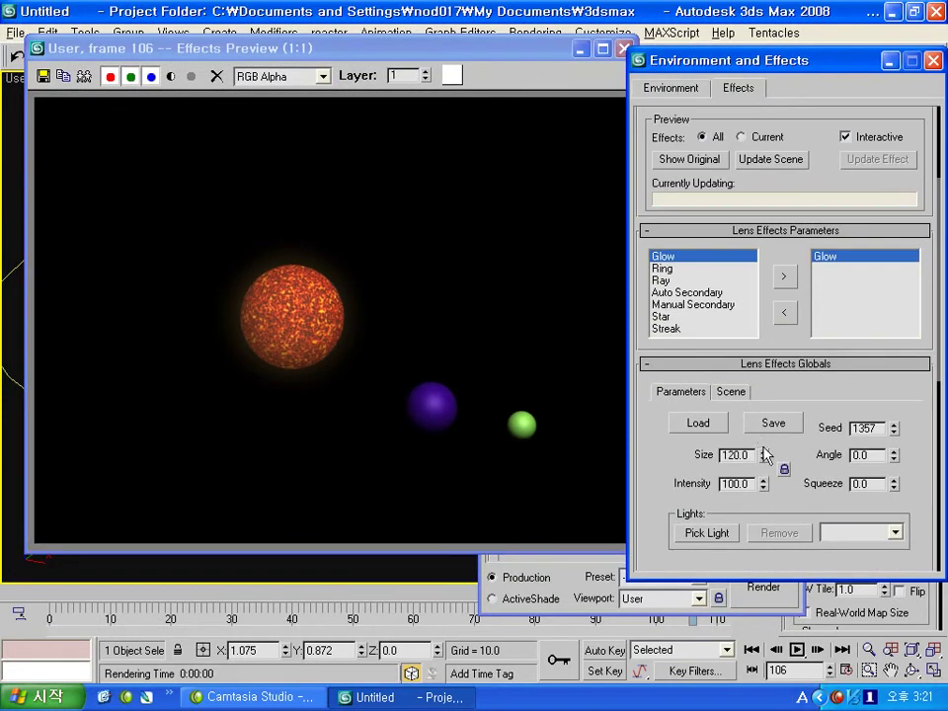
scroll(705, 385, "down", 2)
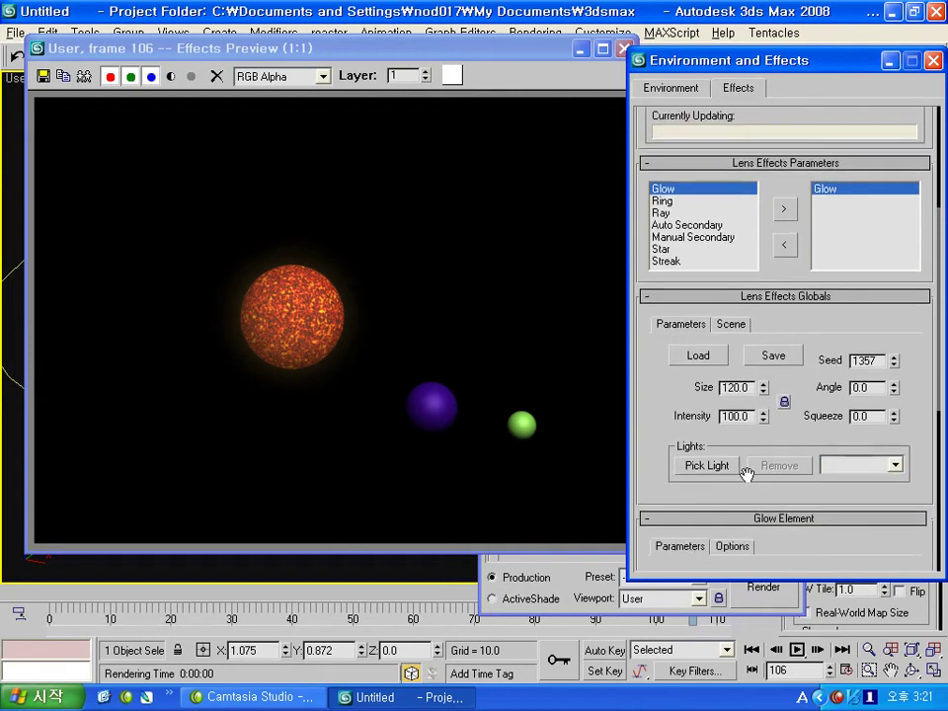
left_click_drag(811, 546, 789, 387)
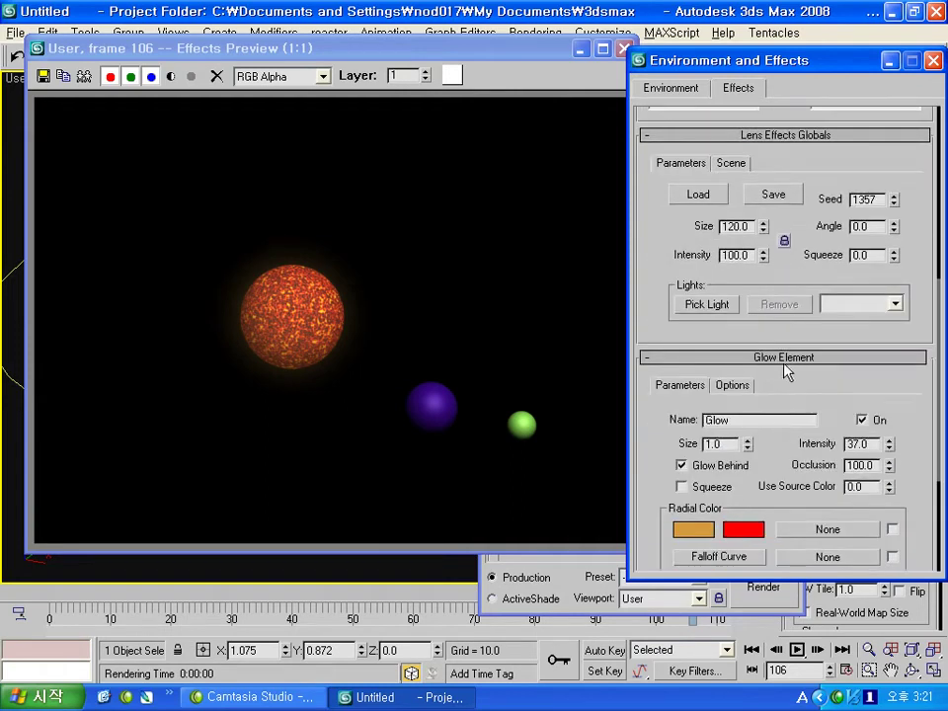
scroll(796, 383, "down", 1)
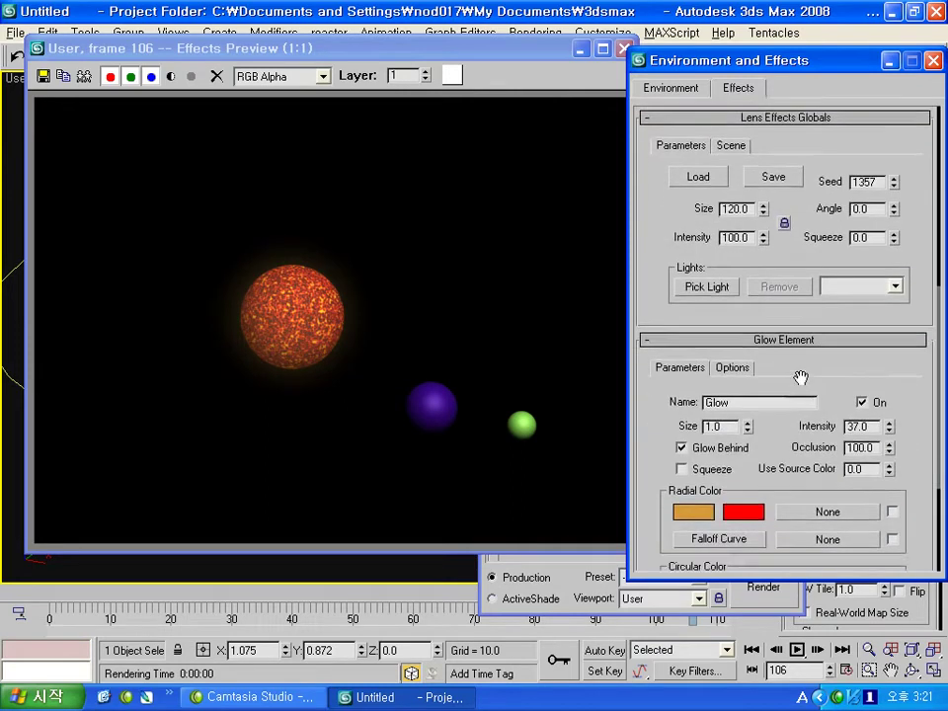
scroll(790, 380, "up", 6)
scroll(783, 364, "up", 5)
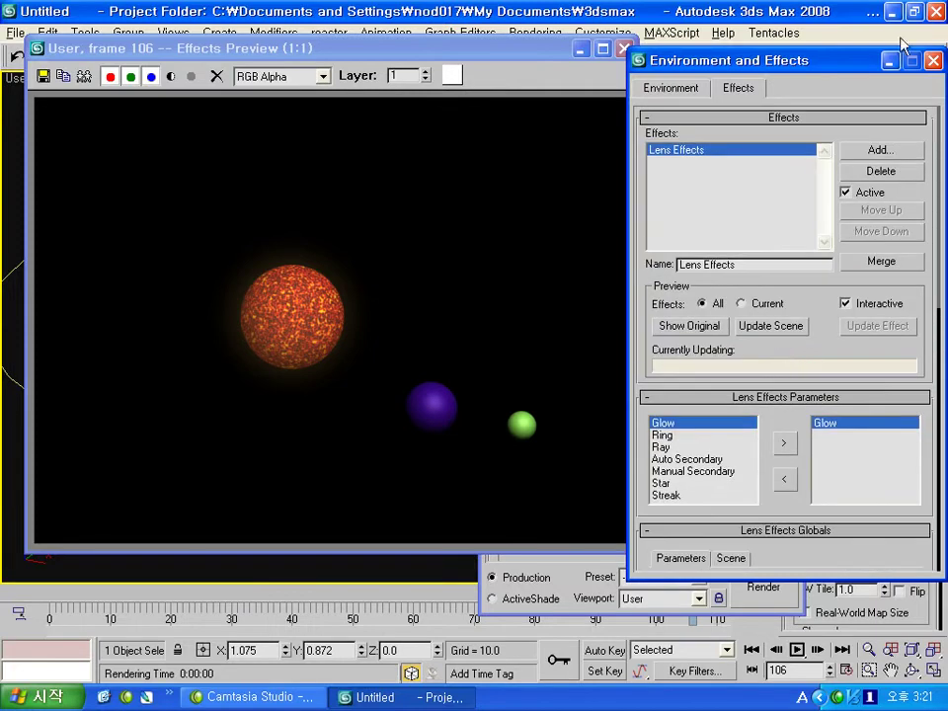
left_click_drag(898, 60, 823, 63)
left_click(856, 67)
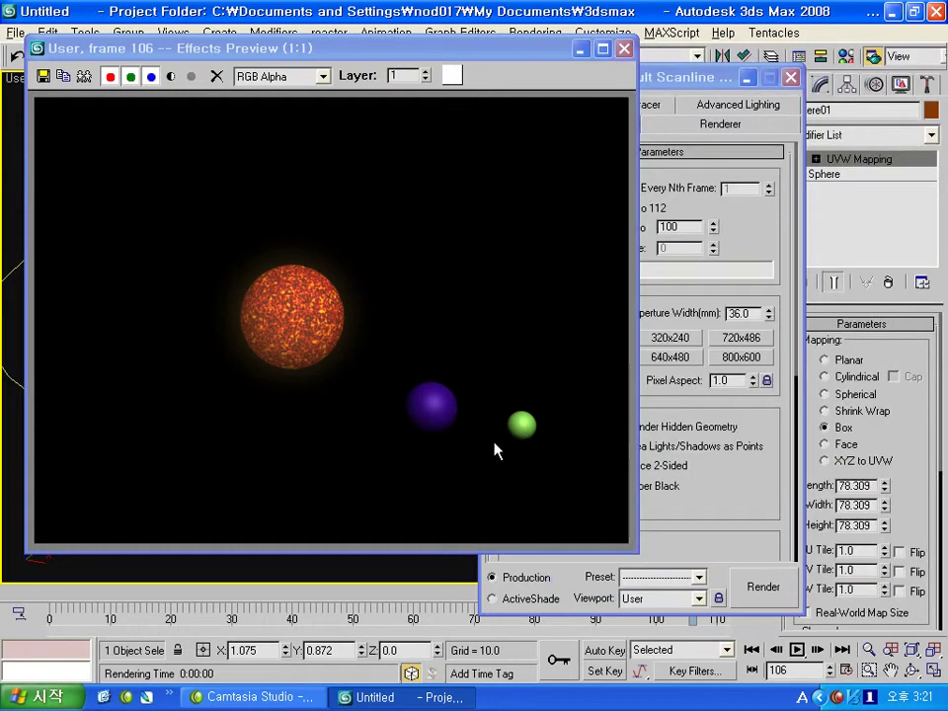
Step: Close Effects Preview and Render Scene, then switch to a zoomed Top view
left_click(624, 48)
left_click(790, 77)
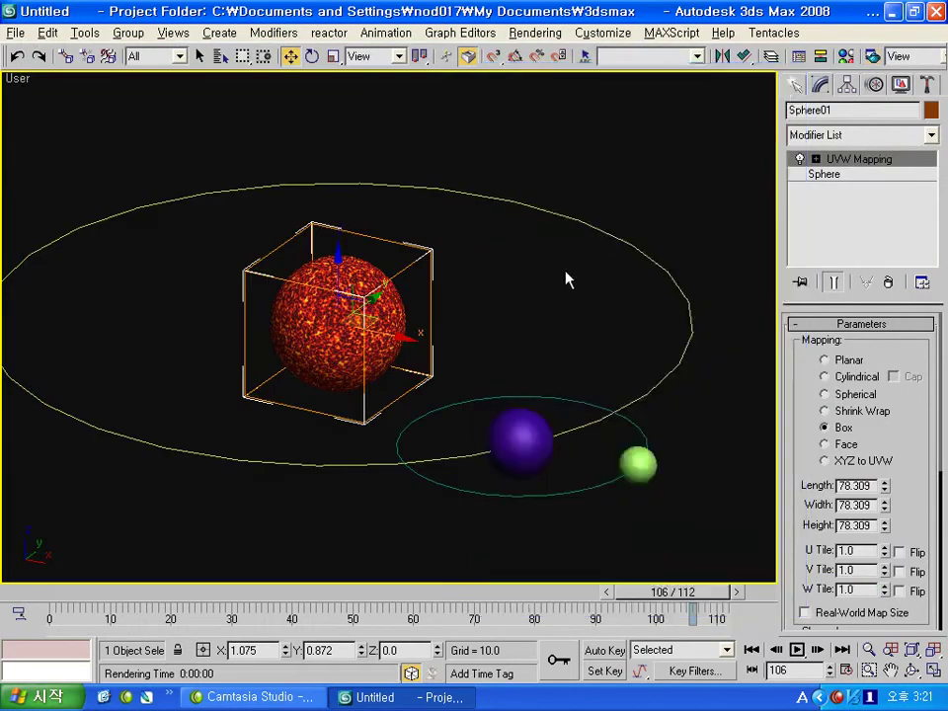
key("t")
key("z")
scroll(470, 344, "down", 5)
scroll(470, 343, "up", 1)
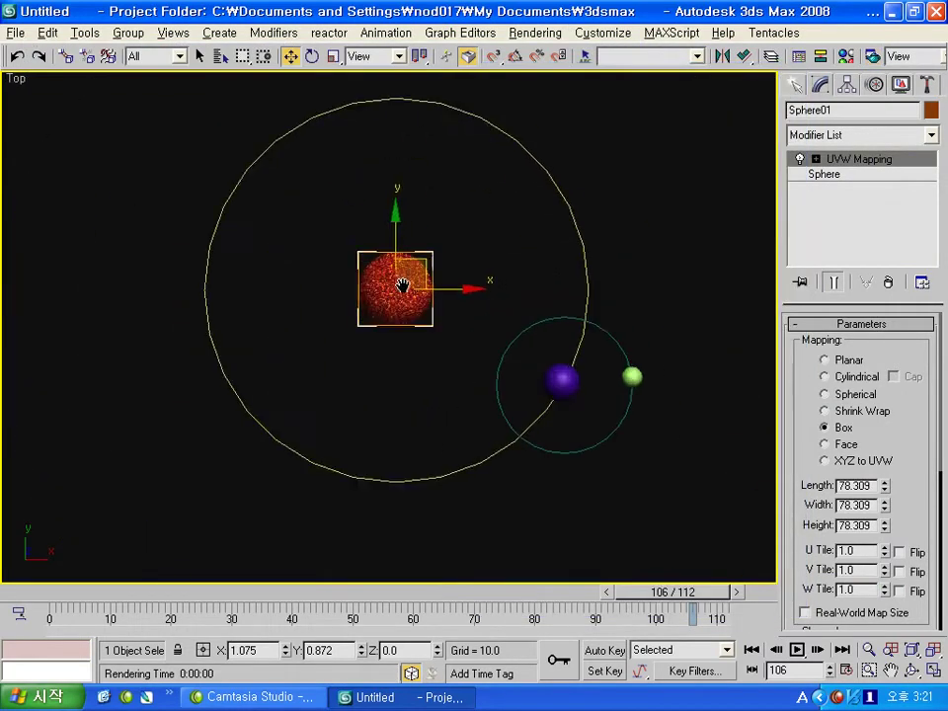
scroll(470, 344, "up", 1)
Step: Select the green moon, then deselect it and pan the Top view
left_click_drag(549, 371, 592, 416)
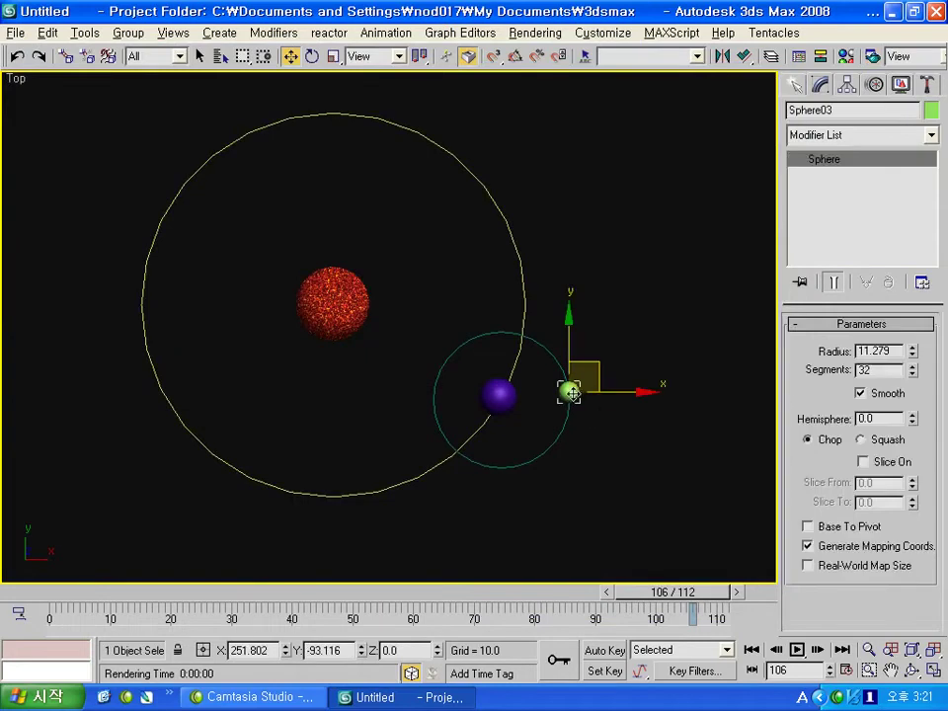
scroll(569, 392, "up", 2)
scroll(628, 423, "down", 3)
scroll(613, 422, "up", 1)
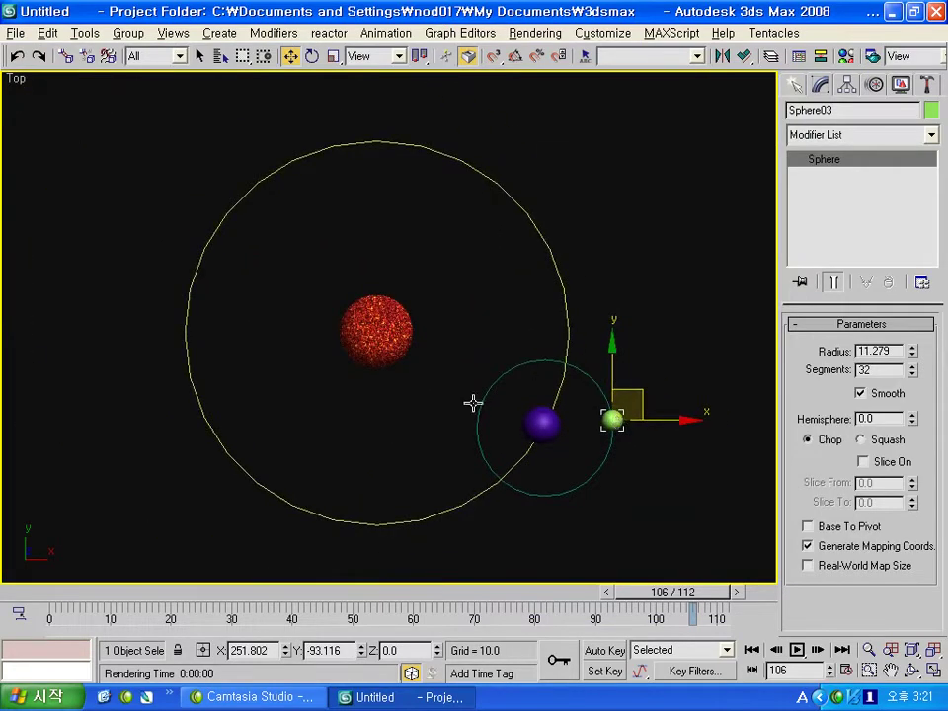
left_click(664, 381)
middle_click_drag(664, 381, 475, 391)
Step: Create a flat Standard Primitives box to the right of the orbits in the Top view
left_click(795, 85)
left_click(800, 114)
left_click(825, 202)
middle_click_drag(645, 265, 520, 264)
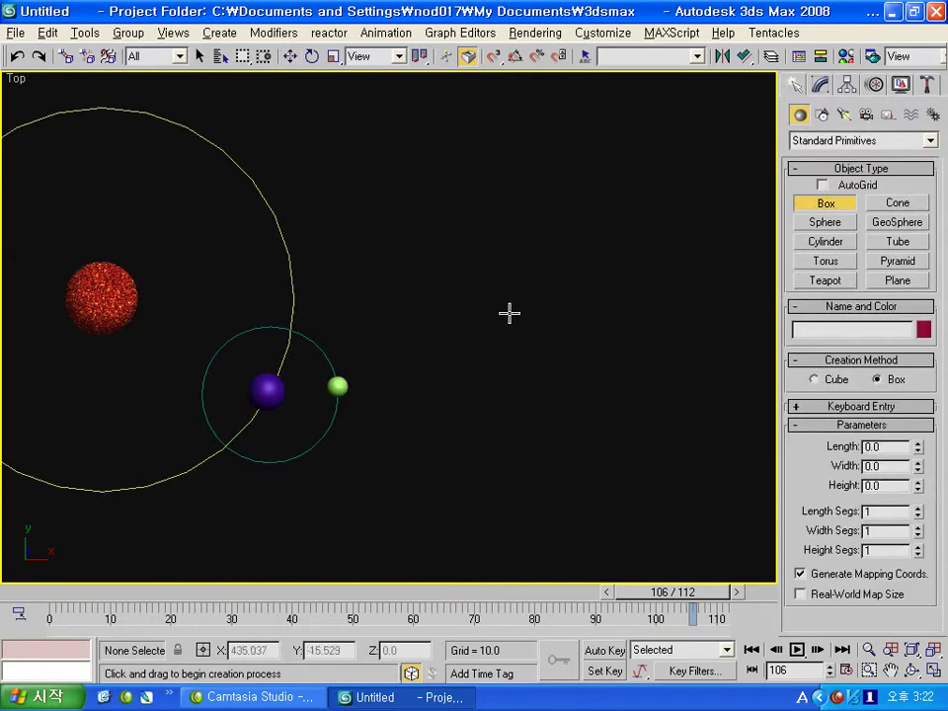
left_click_drag(448, 285, 563, 383)
left_click(558, 368)
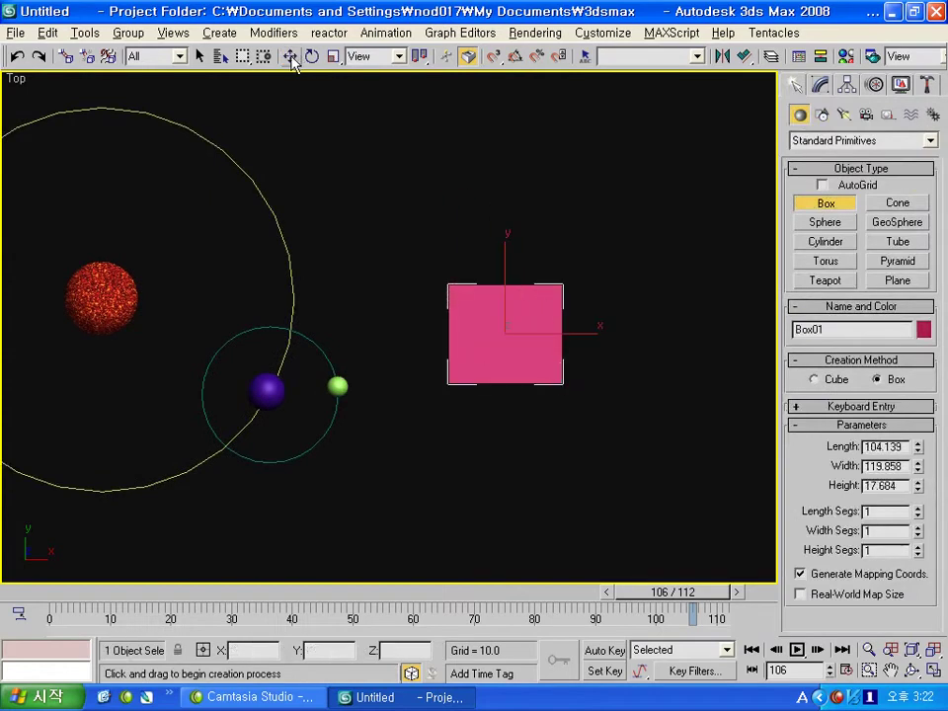
Step: Switch to Select and Move and frame the new box in the Top view
left_click(292, 57)
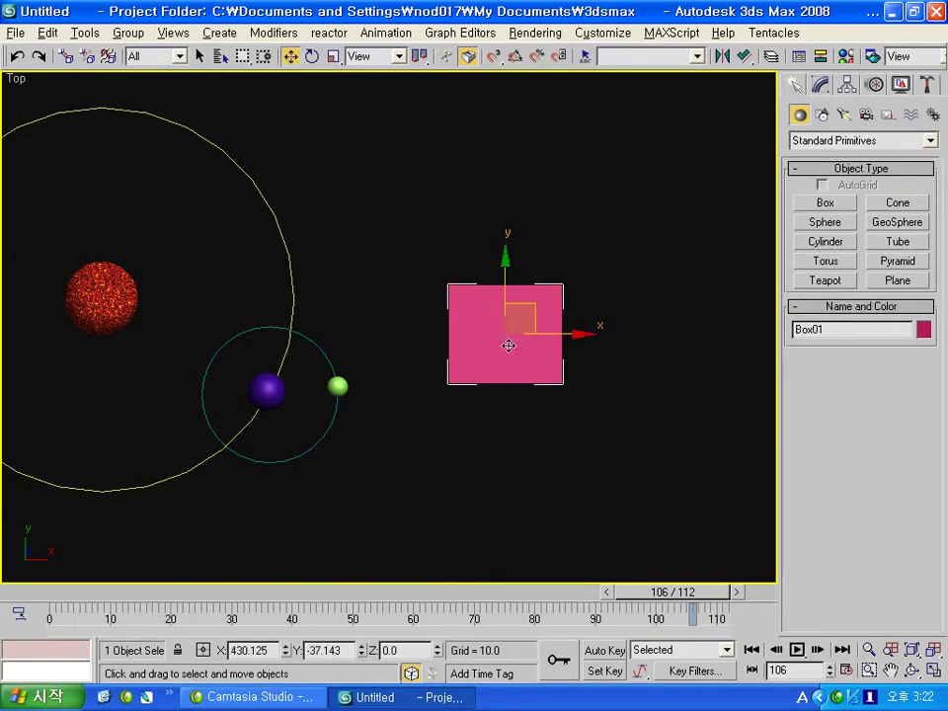
mouse_move(544, 342)
middle_mouse_down("alt")
mouse_move(461, 296)
mouse_move(529, 290)
middle_mouse_up("alt")
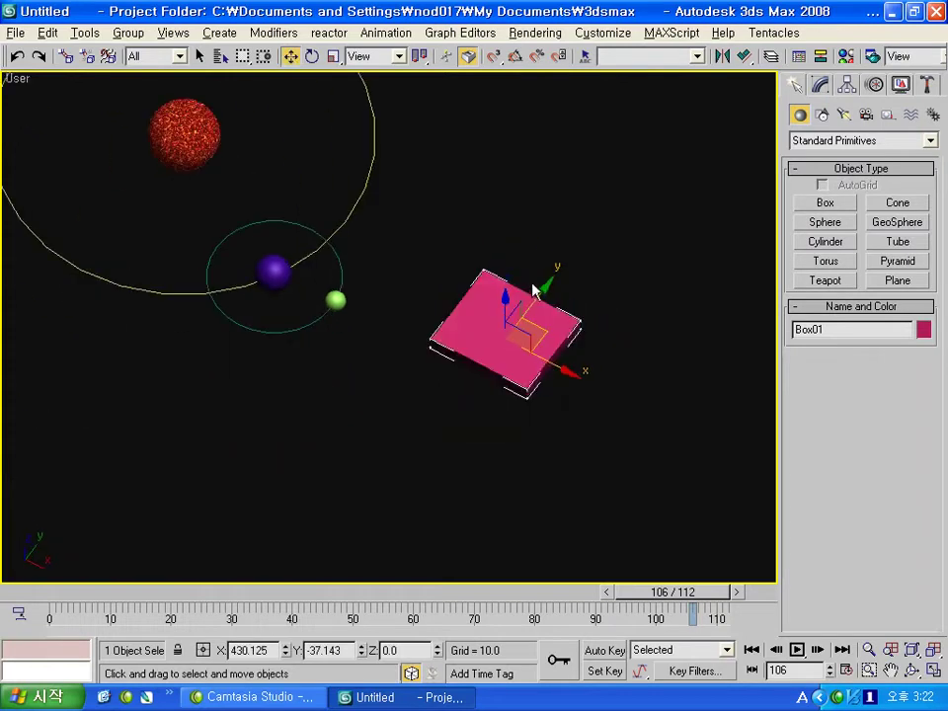
key("z")
key("t")
scroll(523, 287, "down", 5)
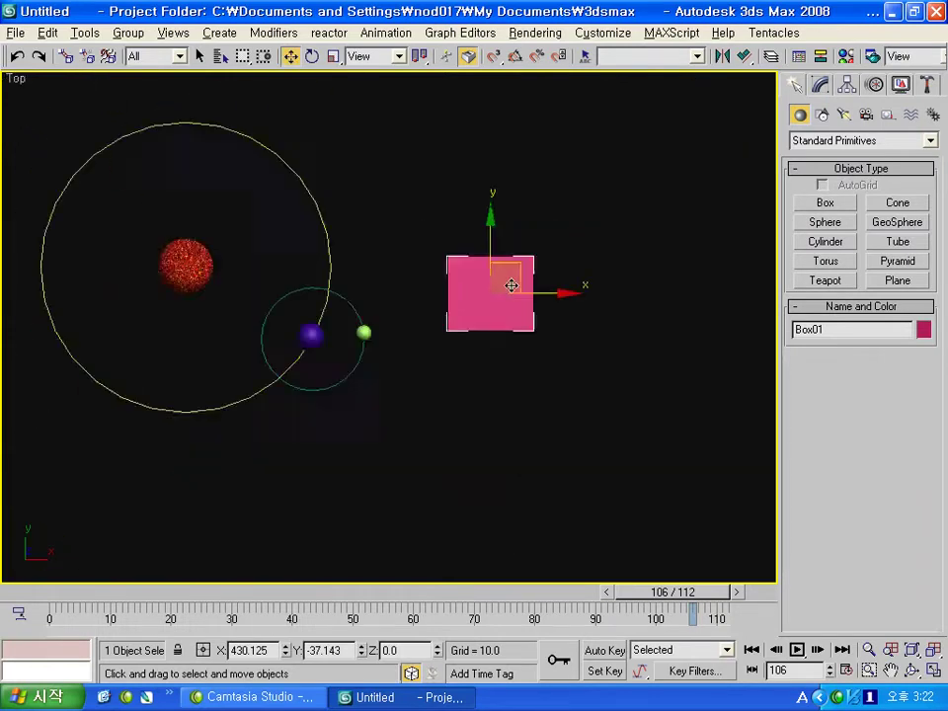
scroll(510, 281, "up", 2)
mouse_move(509, 281)
middle_mouse_down()
mouse_move(594, 329)
mouse_move(575, 333)
middle_mouse_up()
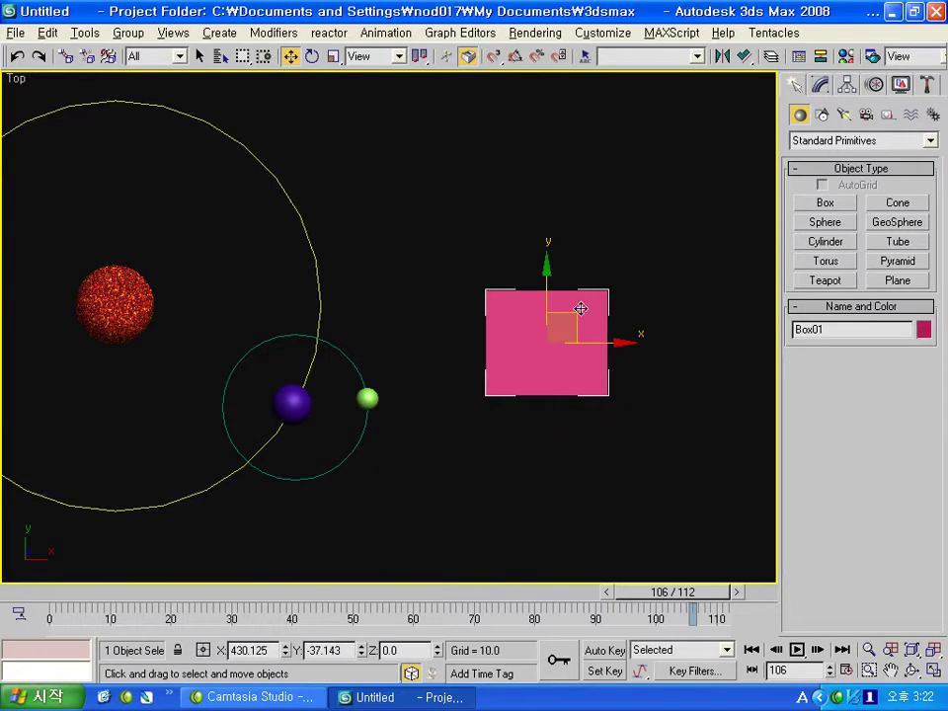
Step: Assign a Noise Position controller to Box01's Position track in the Motion panel
left_click(875, 85)
left_click(848, 209)
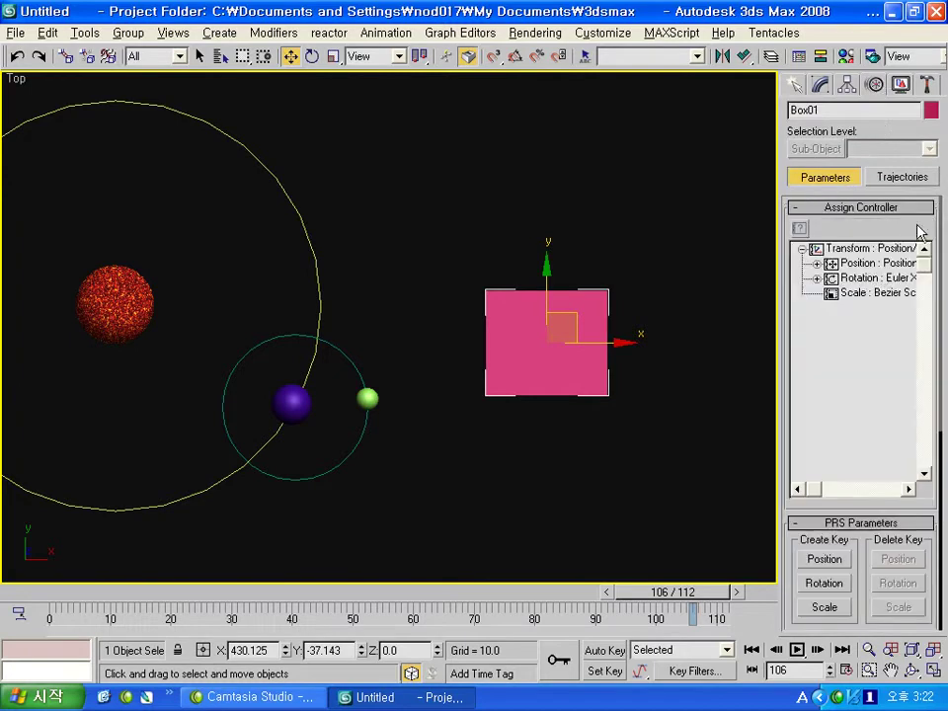
left_click(866, 264)
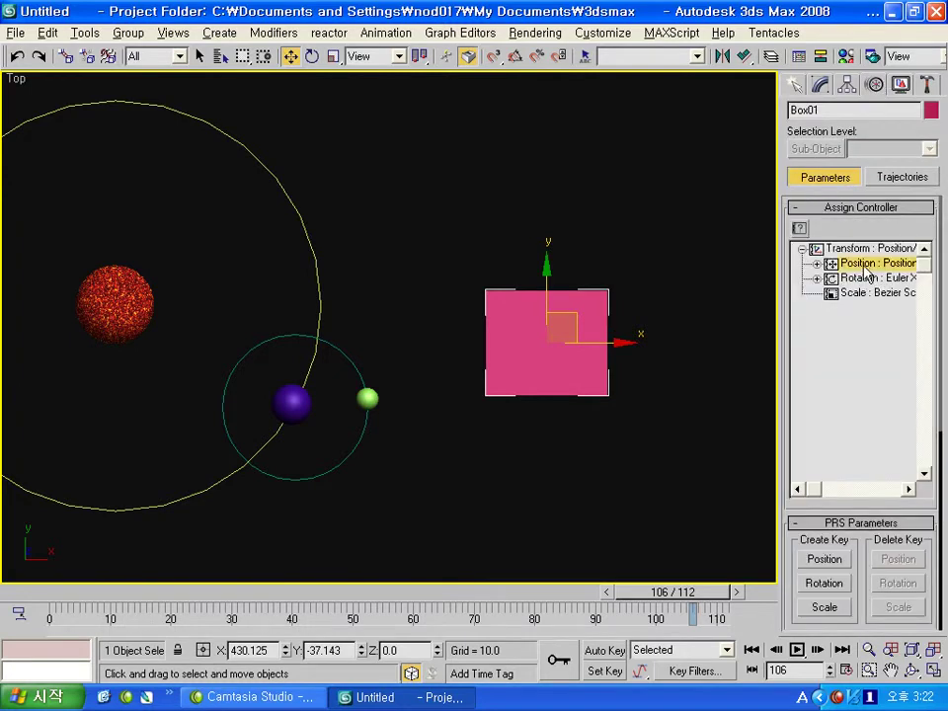
left_click(798, 229)
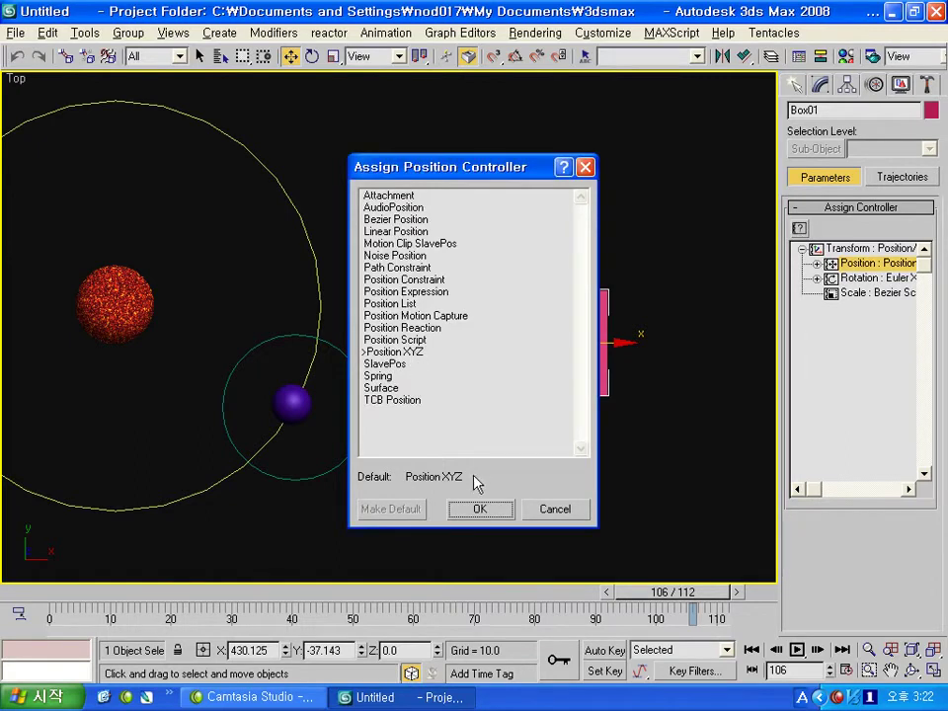
left_click(479, 509)
mouse_move(526, 361)
middle_mouse_down("alt")
mouse_move(652, 361)
mouse_move(500, 357)
middle_mouse_up("alt")
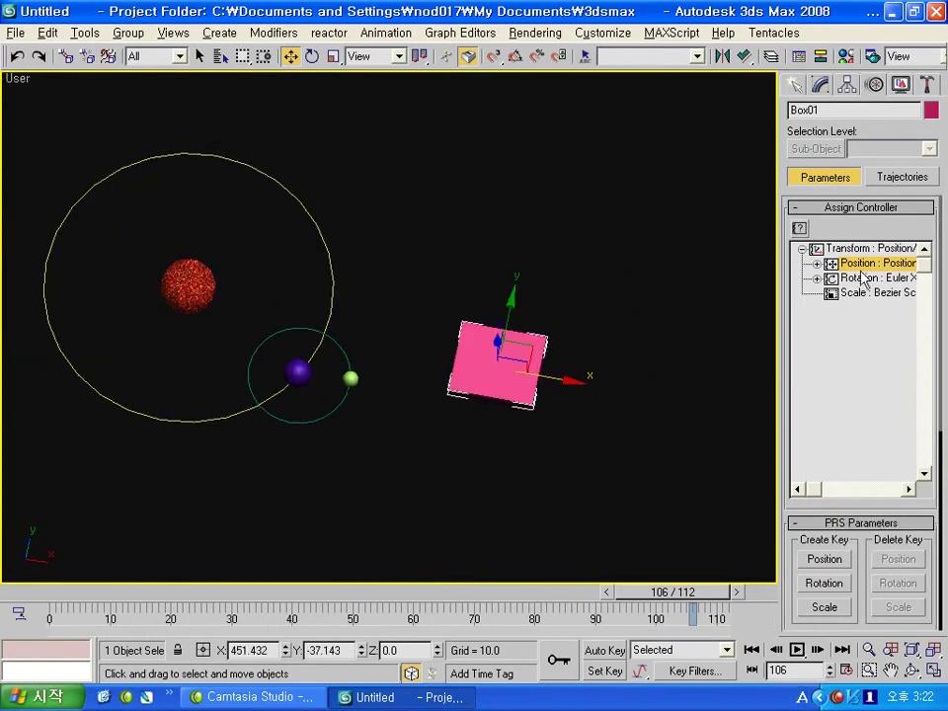
left_click(800, 228)
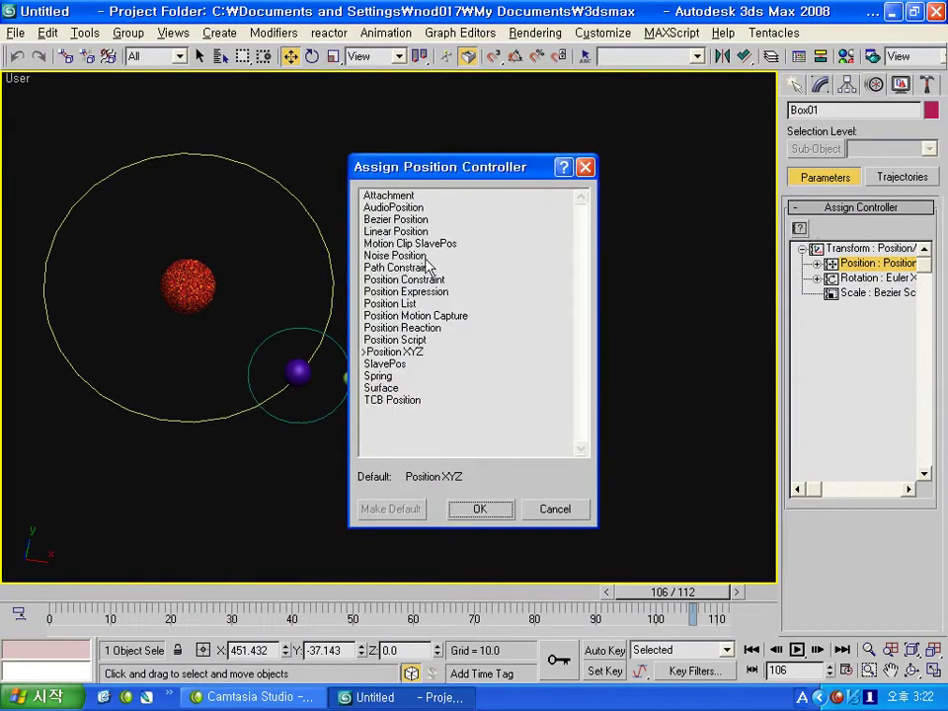
left_click(395, 256)
left_click(479, 509)
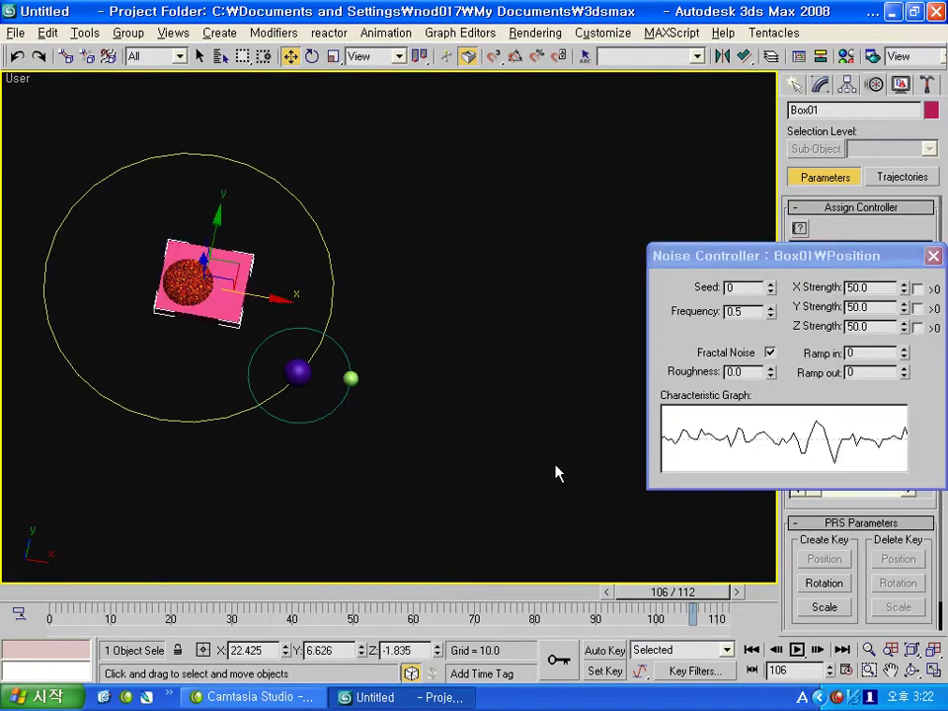
Step: Play the animation from an early frame to watch the pink box wander randomly
mouse_move(437, 408)
middle_mouse_down()
mouse_move(508, 406)
mouse_move(609, 526)
middle_mouse_up()
left_click_drag(687, 604, 133, 604)
left_click(799, 651)
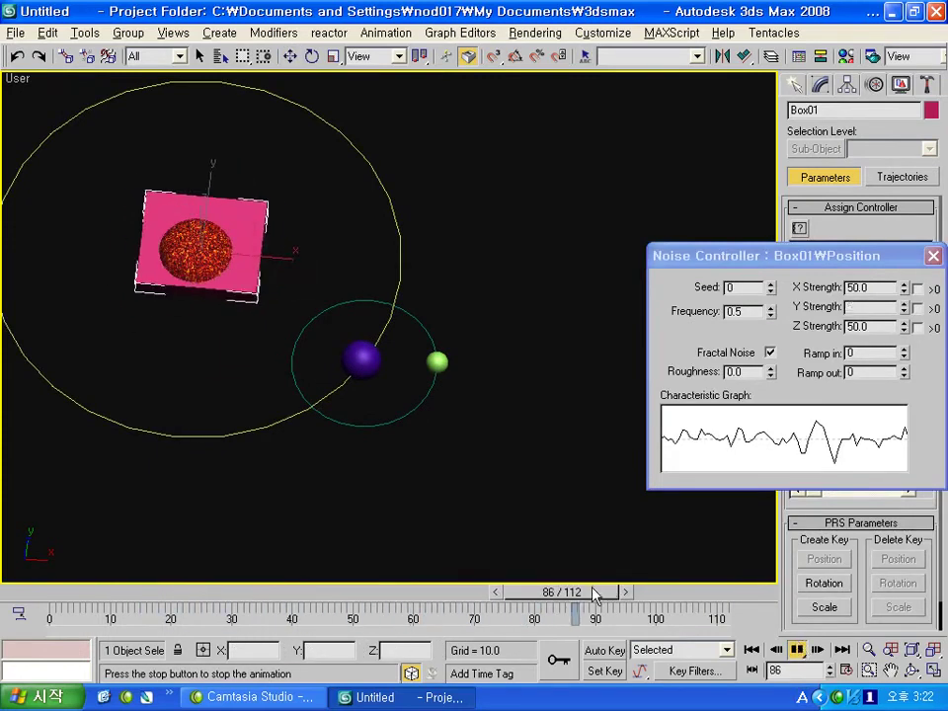
mouse_move(593, 592)
left_mouse_down()
mouse_move(268, 584)
mouse_move(386, 588)
left_mouse_up()
Step: Close the Noise controller settings window and the controller list without changes
left_click_drag(757, 257, 554, 119)
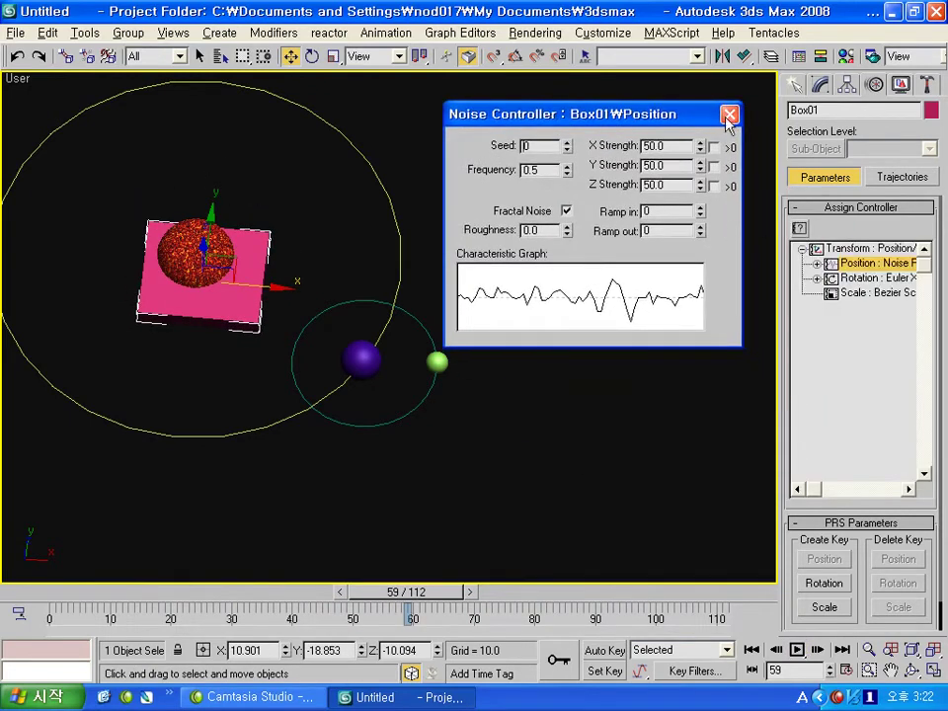
left_click(728, 116)
left_click(799, 229)
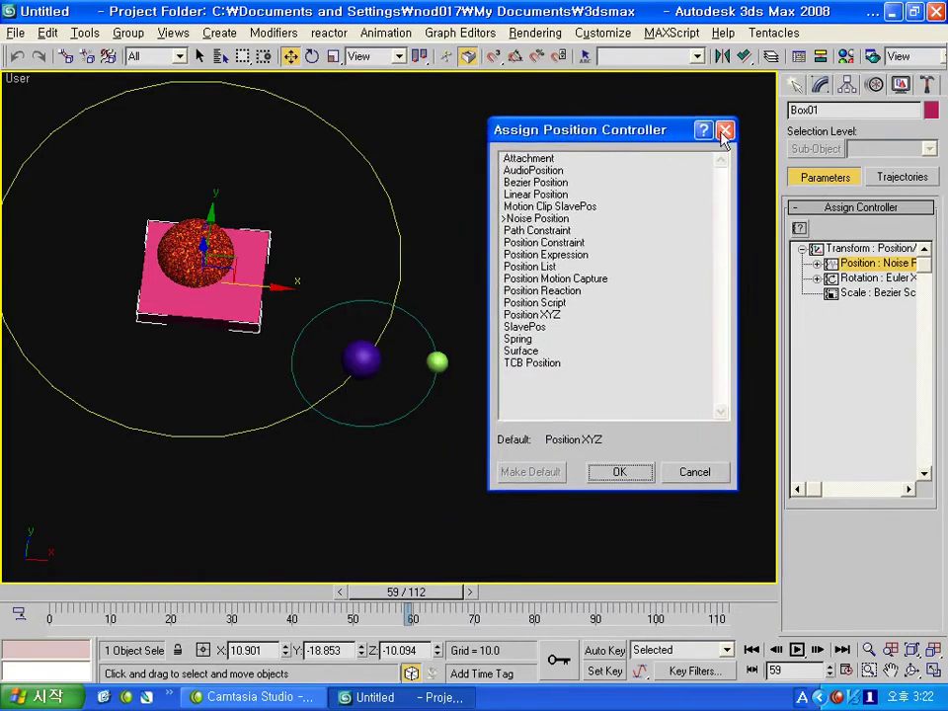
left_click(706, 146)
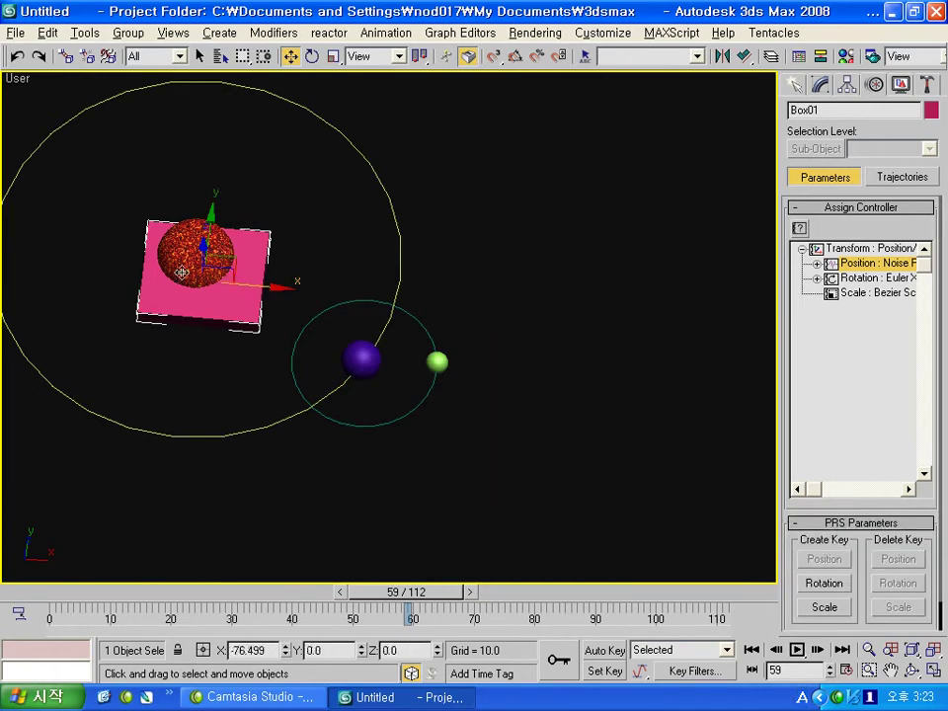
Step: Switch Box01's position back to Position XYZ and move the box to the right
left_click(801, 228)
left_click(409, 353)
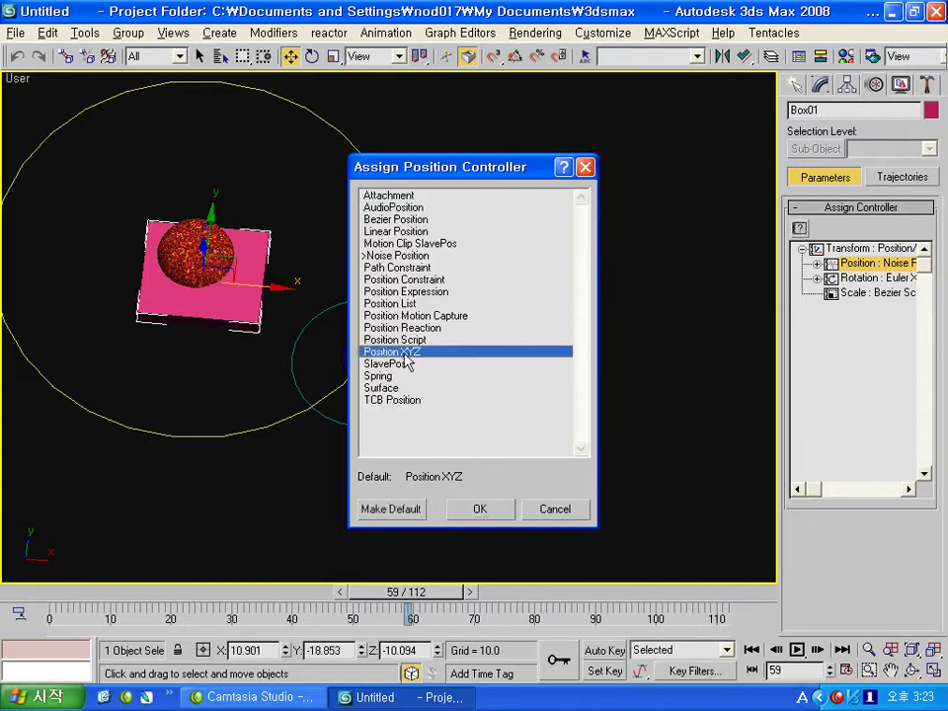
left_click(477, 506)
mouse_move(271, 270)
left_mouse_down()
mouse_move(609, 271)
mouse_move(656, 232)
mouse_move(624, 280)
left_mouse_up()
Step: Reassign Noise Position to the box and scrub the timeline to watch it jitter
left_click(800, 228)
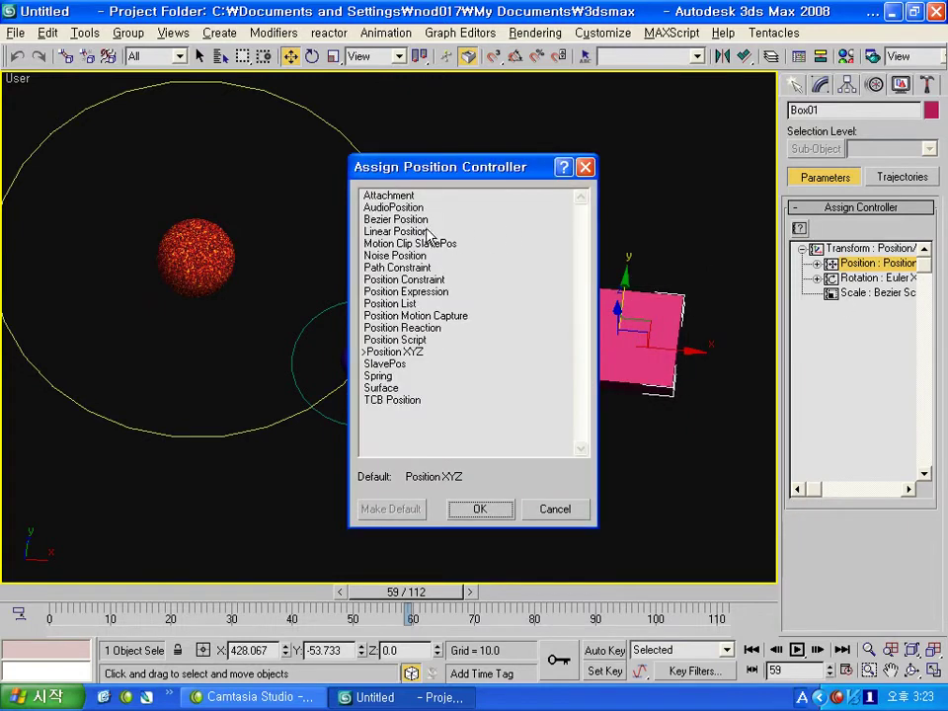
double_click(409, 255)
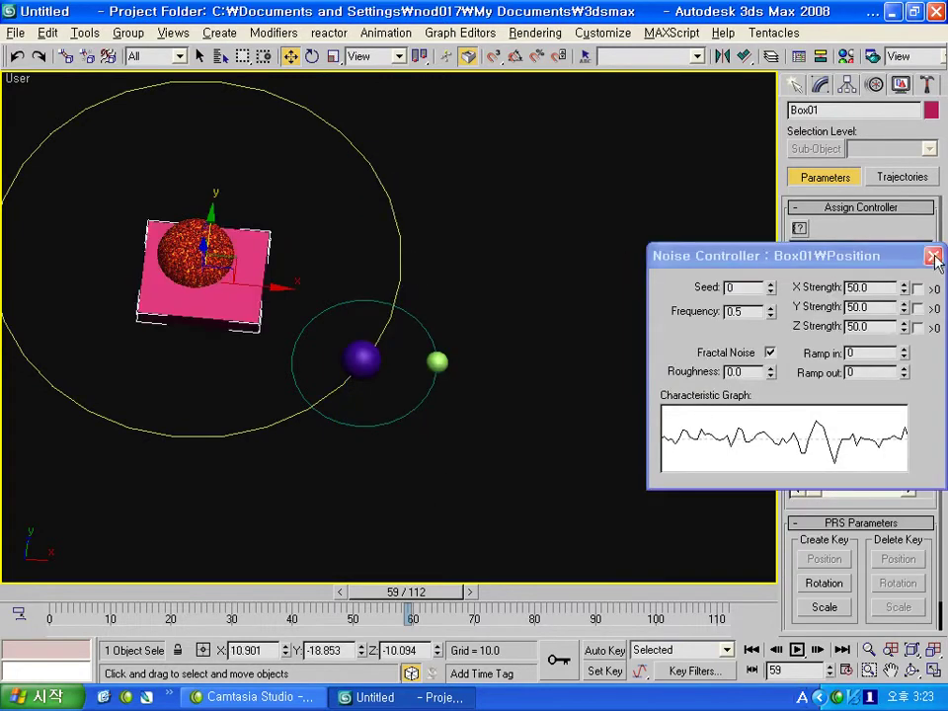
left_click(933, 256)
mouse_move(413, 592)
left_mouse_down()
mouse_move(141, 592)
mouse_move(497, 601)
mouse_move(313, 596)
left_mouse_up()
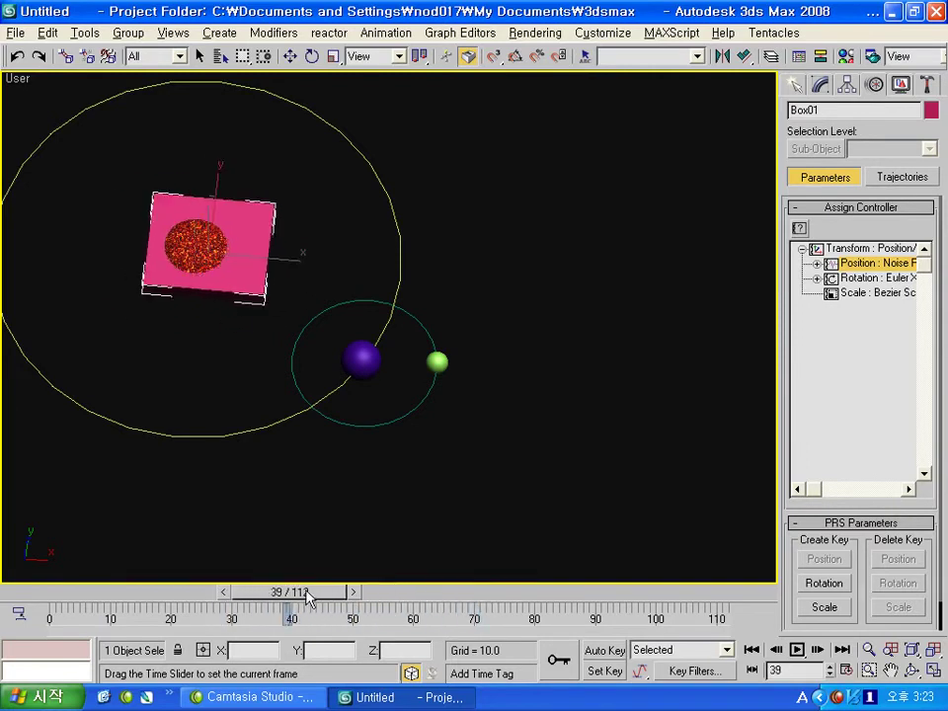
Step: Switch to Select and Move and fit the Top view on the box
key("w")
key("t")
key("z")
scroll(402, 353, "down", 5)
scroll(402, 353, "up", 3)
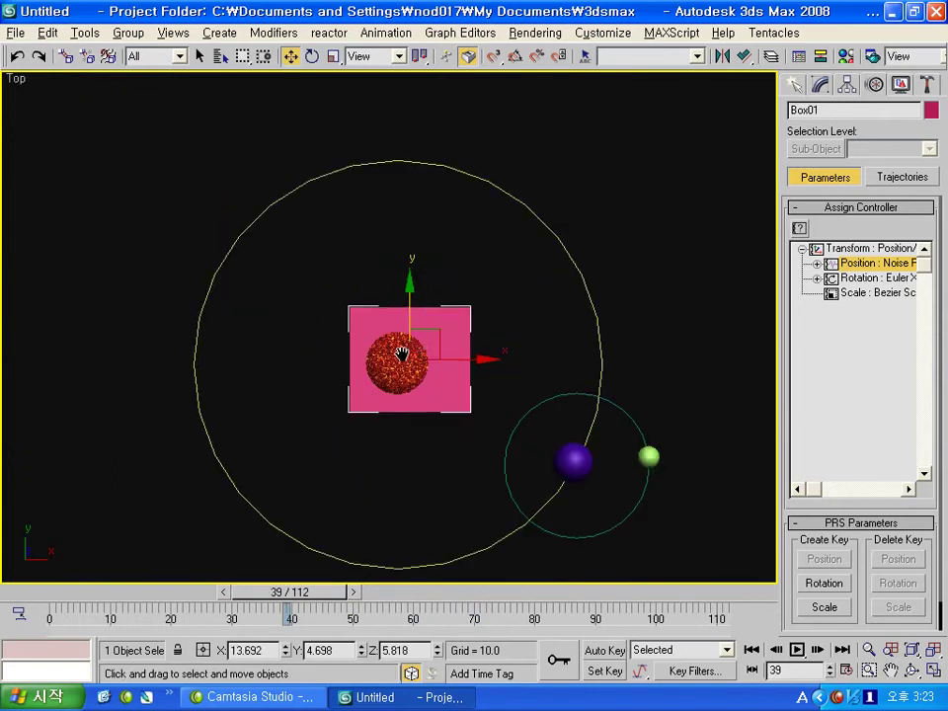
Step: Create a Dummy helper drawn around the pink box
left_click(798, 87)
left_click(887, 115)
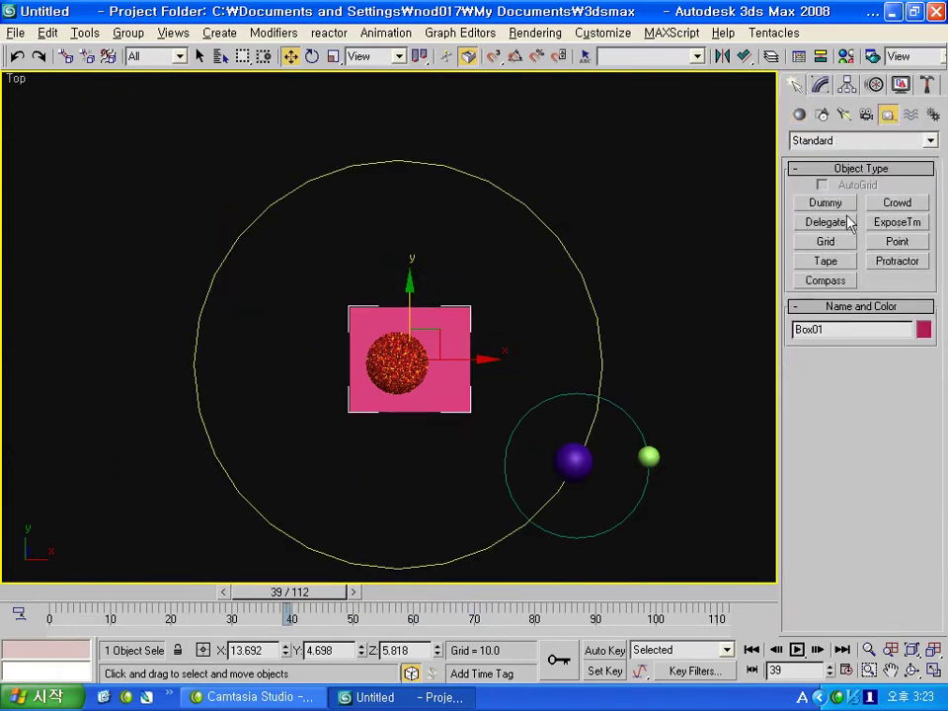
left_click(825, 203)
left_click_drag(412, 361, 551, 268)
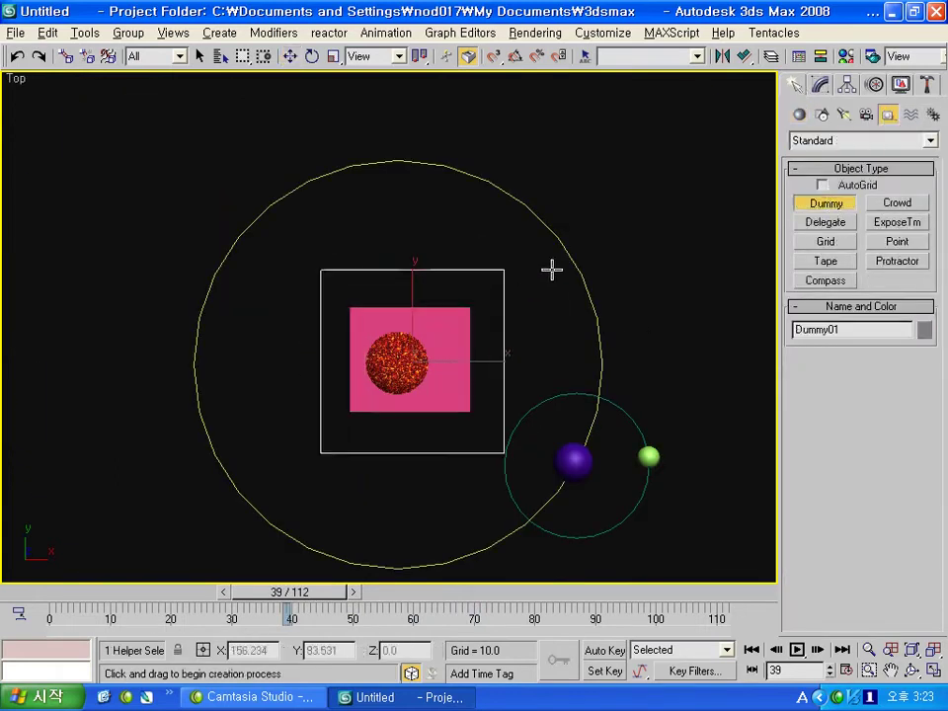
right_click(440, 150)
mouse_move(440, 150)
middle_mouse_down("alt")
mouse_move(493, 294)
mouse_move(349, 169)
middle_mouse_up("alt")
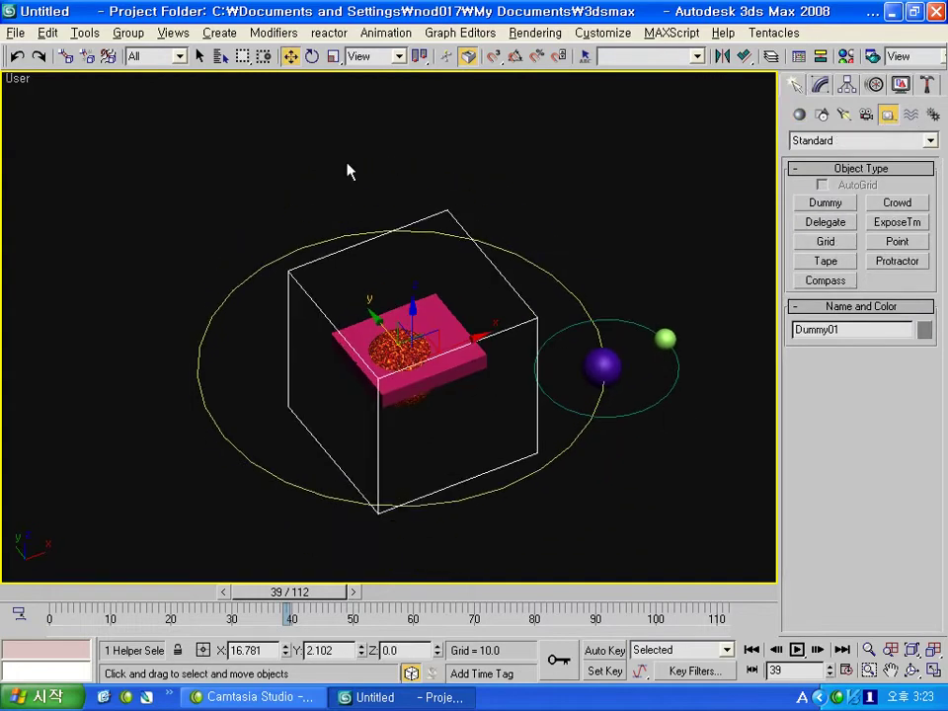
Step: Link Box01 to the dummy helper with Select and Link
left_click(65, 56)
mouse_move(311, 355)
middle_mouse_down("alt")
mouse_move(332, 372)
mouse_move(356, 284)
middle_mouse_up("alt")
left_click(356, 285)
left_click(351, 313)
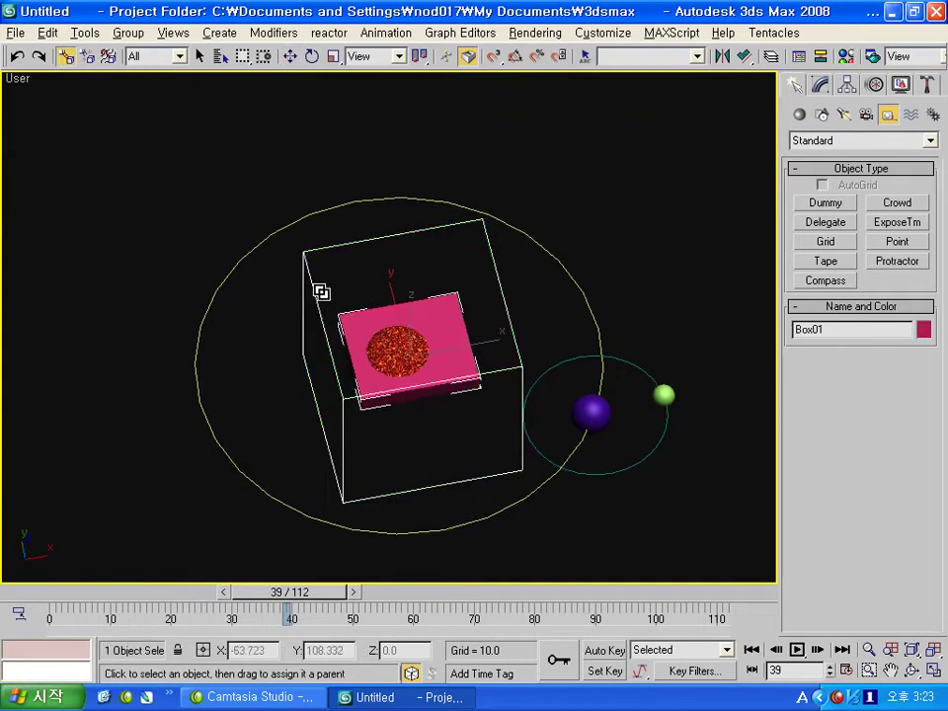
left_click_drag(319, 292, 447, 298)
Step: Move the dummy with its box away from the sun, then delete both
key("e")
key("w")
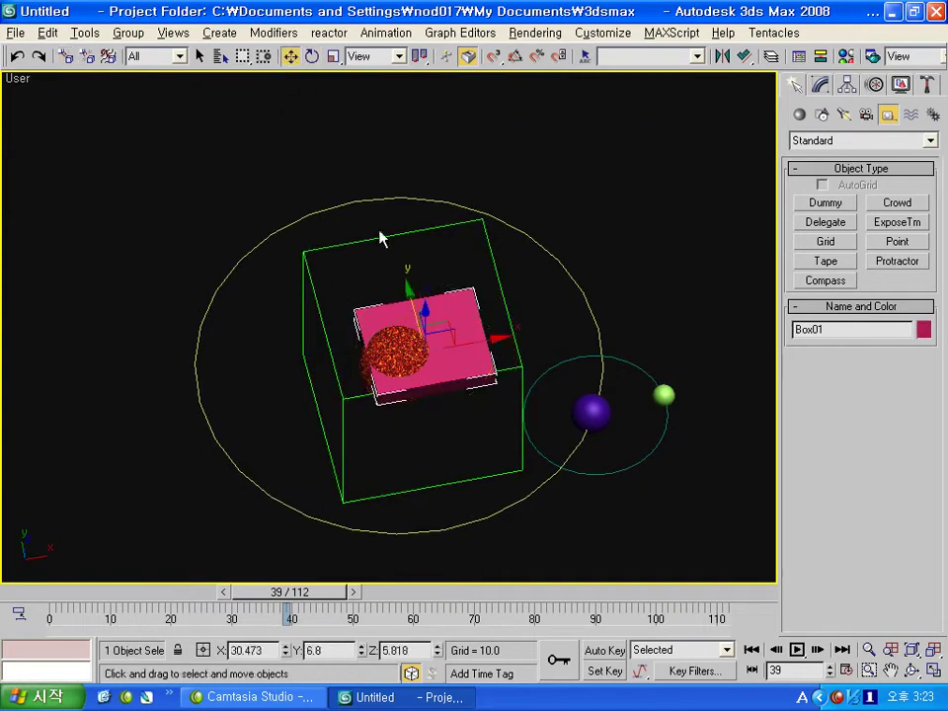
left_click(383, 237)
left_click_drag(364, 275, 646, 247)
mouse_move(325, 592)
left_mouse_down()
mouse_move(269, 593)
mouse_move(318, 593)
left_mouse_up()
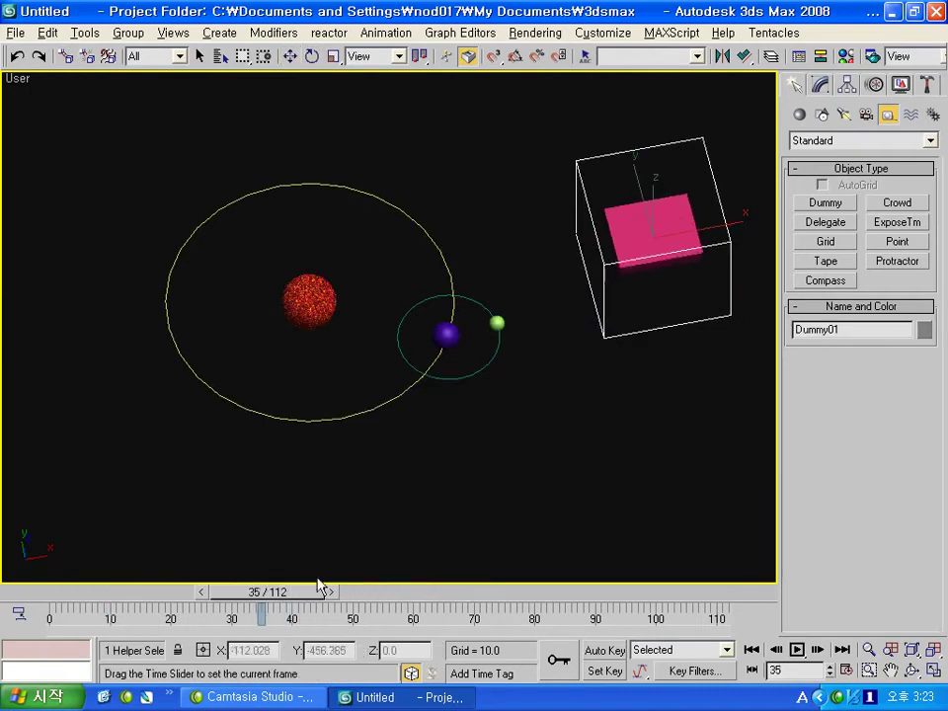
left_click_drag(635, 418, 584, 226)
key("Delete")
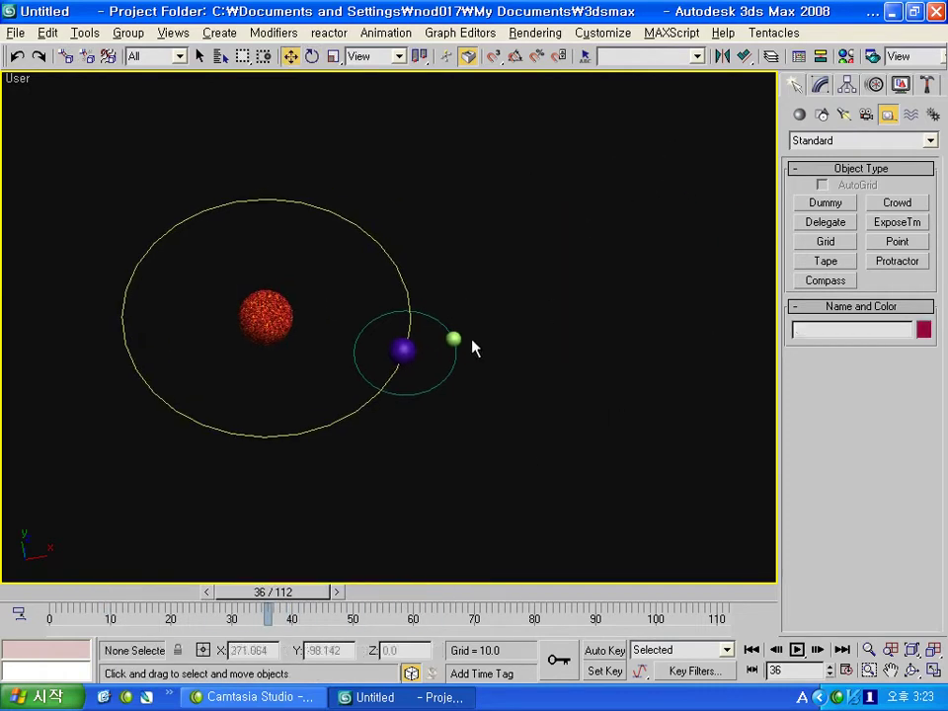
Step: Apply a Path Constraint to the green moon Sphere03 using the planet's small cyan circle
left_click(453, 338)
key("t")
scroll(474, 357, "down", 5)
middle_click_drag(475, 359, 493, 354)
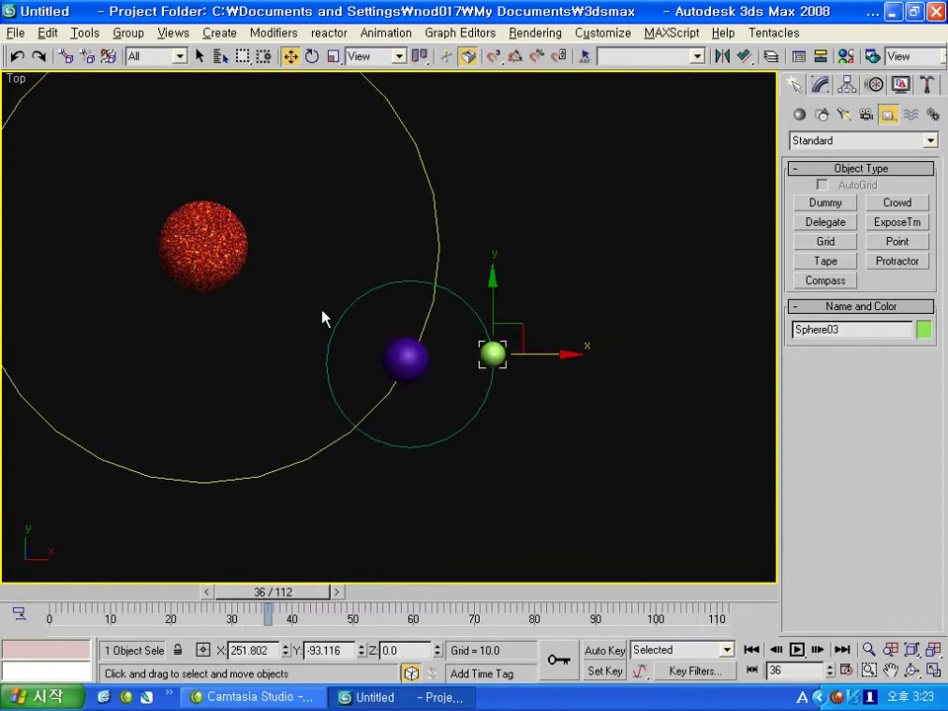
left_click(570, 292)
left_click(495, 353)
left_click(381, 37)
mouse_move(401, 77)
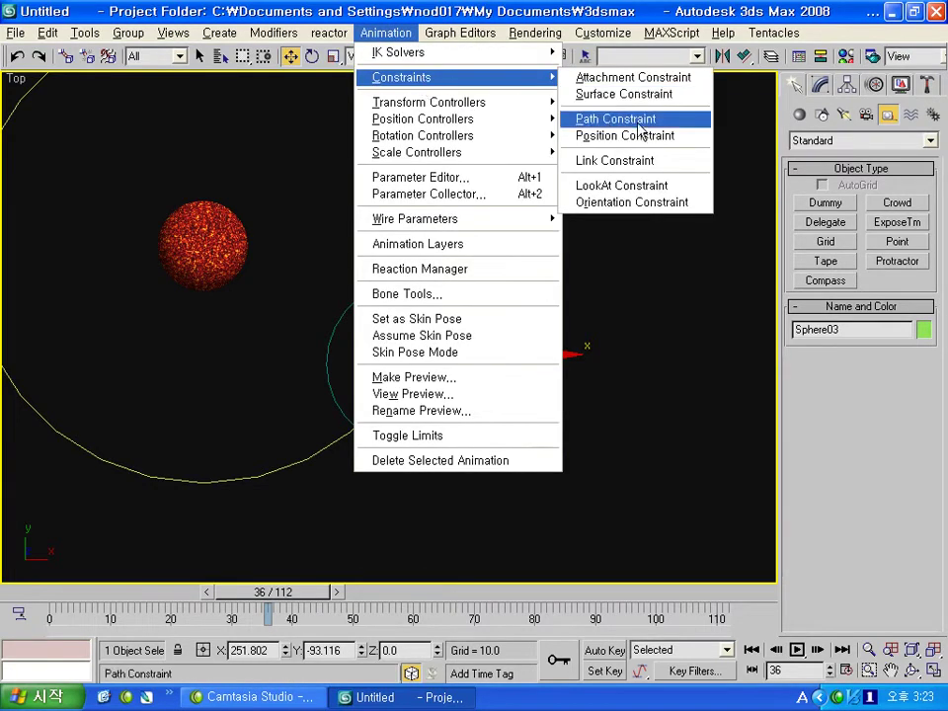
left_click(607, 118)
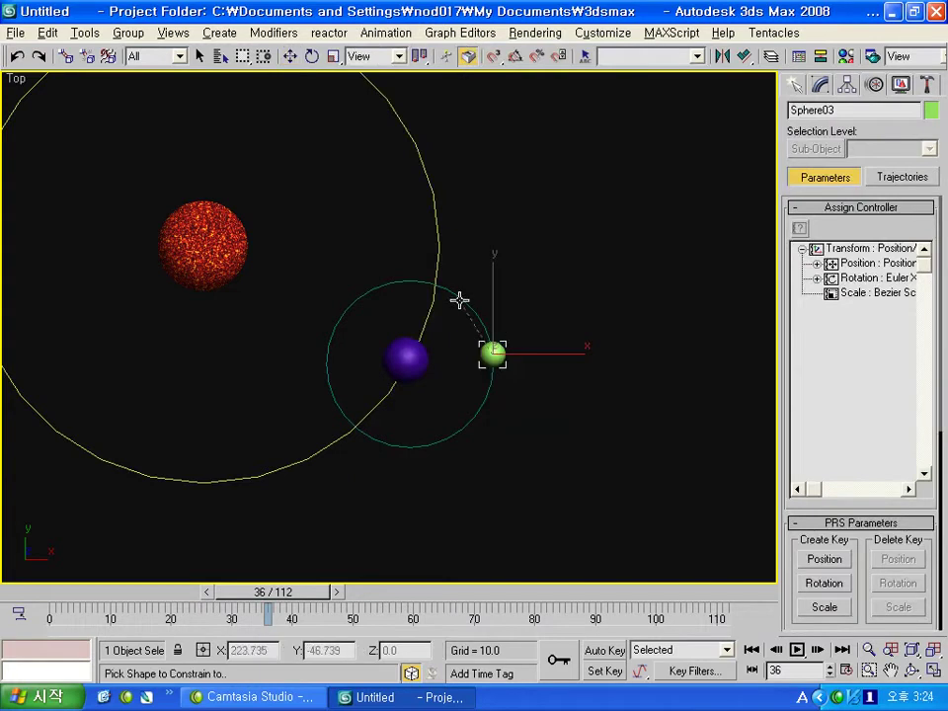
left_click(459, 299)
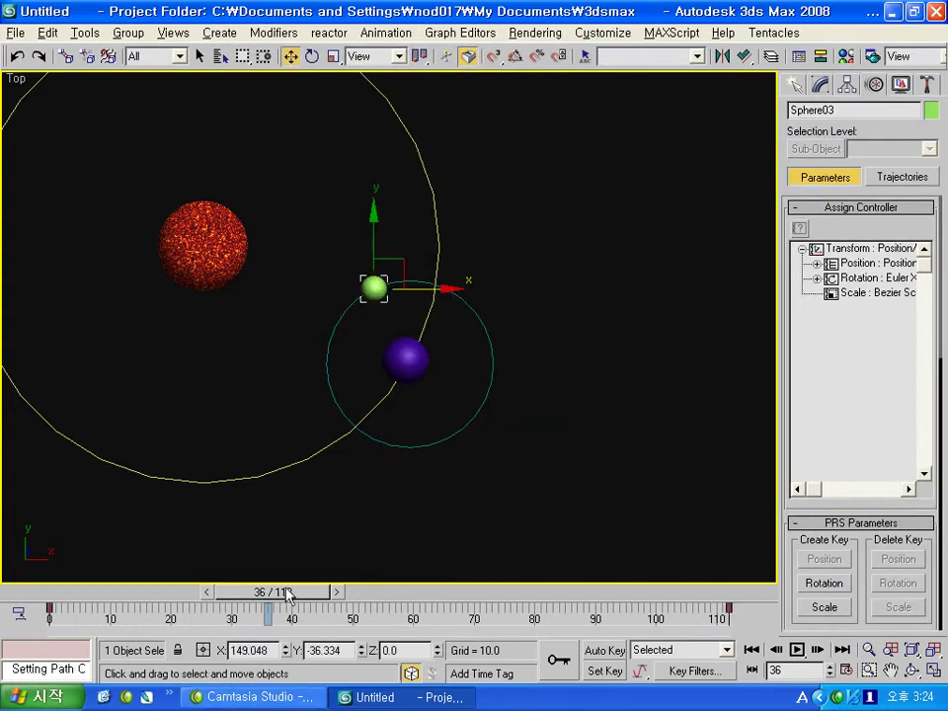
left_click(63, 448)
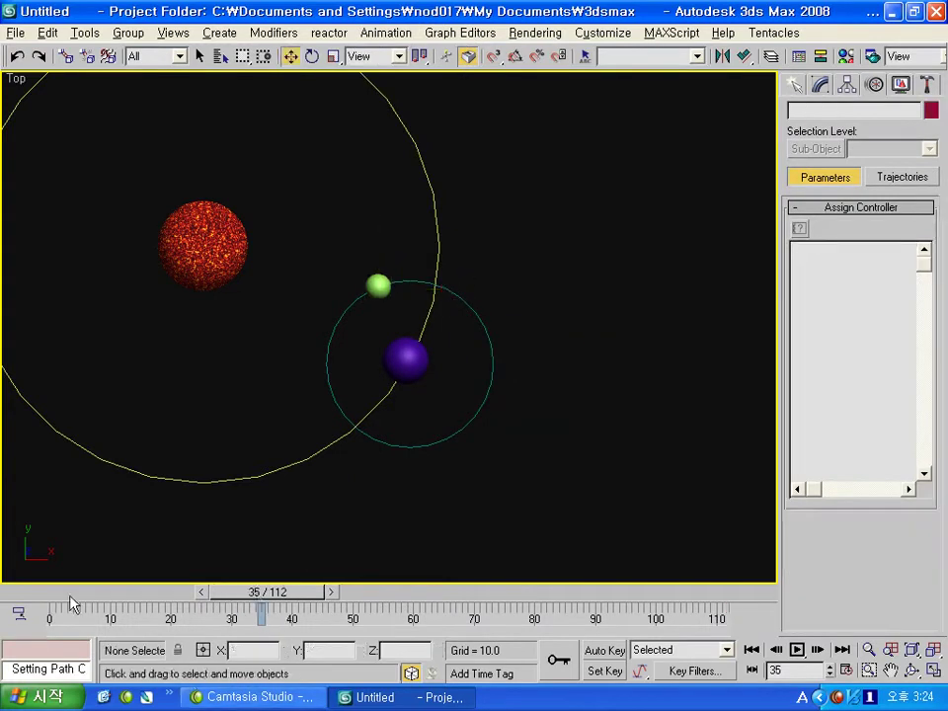
left_click_drag(69, 600, 25, 604)
mouse_move(648, 603)
left_mouse_down()
mouse_move(760, 606)
mouse_move(59, 604)
mouse_move(576, 604)
mouse_move(760, 632)
left_mouse_up()
left_click(493, 363)
key("w")
mouse_move(713, 595)
left_mouse_down()
mouse_move(154, 594)
mouse_move(750, 594)
left_mouse_up()
left_click(579, 446)
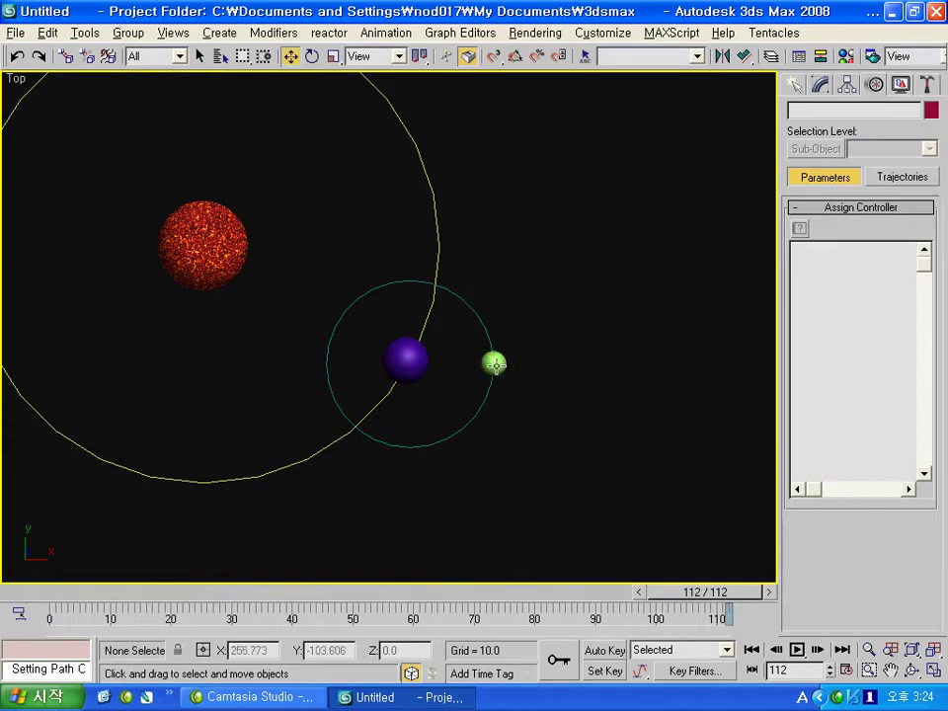
mouse_move(484, 401)
left_mouse_down()
mouse_move(412, 308)
mouse_move(383, 369)
mouse_move(436, 332)
mouse_move(426, 333)
left_mouse_up()
scroll(501, 444, "down", 2)
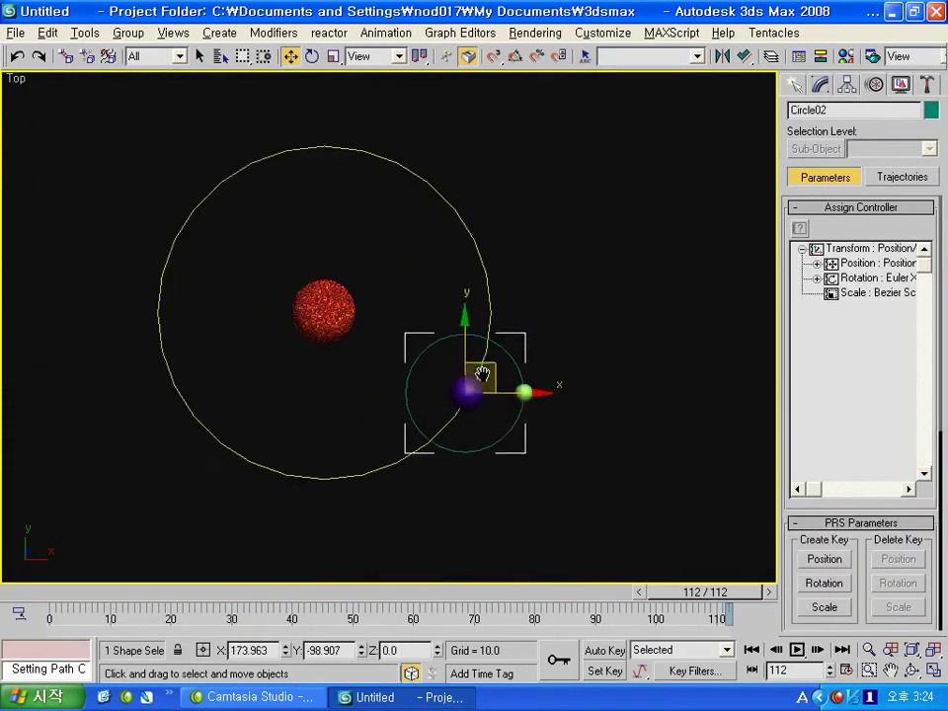
scroll(501, 444, "up", 2)
left_click(494, 427)
left_click(476, 413)
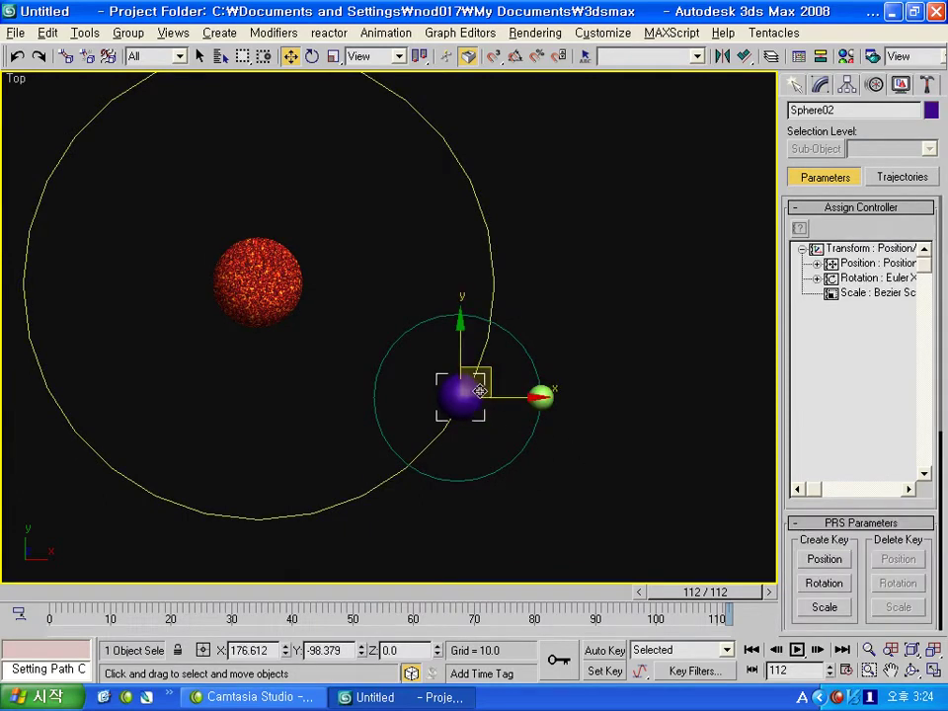
left_click(533, 446)
scroll(458, 394, "down", 3)
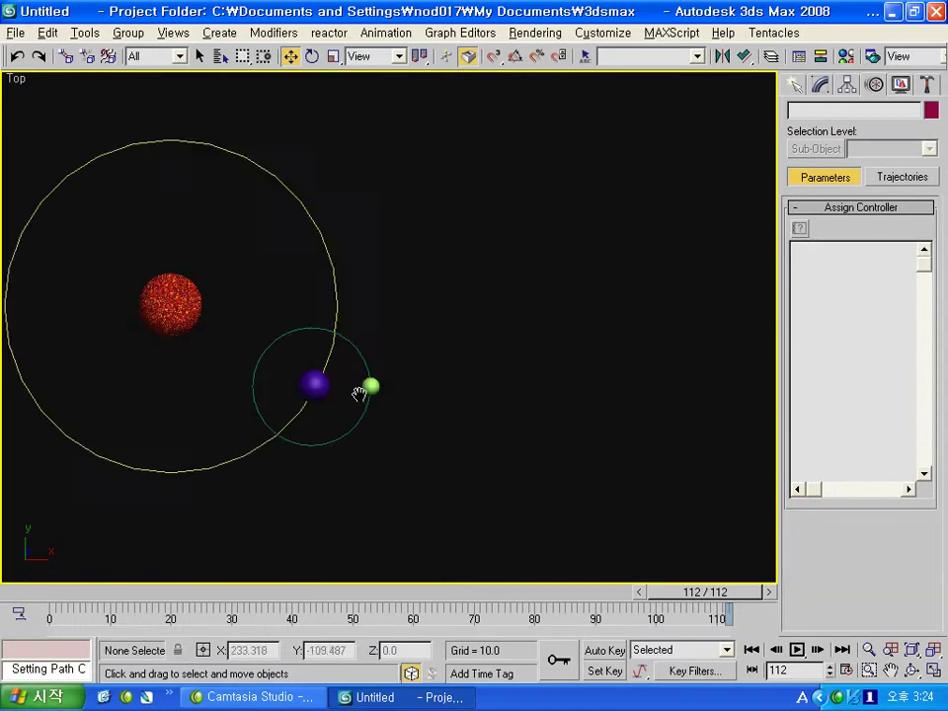
middle_click_drag(459, 394, 310, 392)
left_click(799, 85)
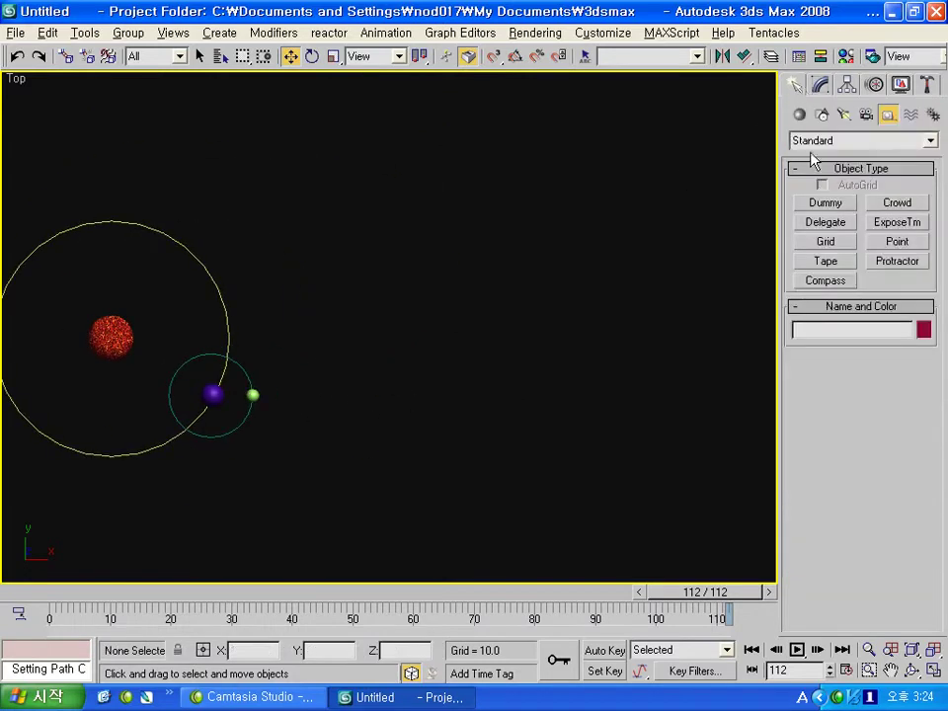
Step: Draw the light-green, two olive, blue and orange boxes in staggered rows
left_click(799, 115)
left_click(825, 202)
middle_click_drag(492, 213, 442, 207)
left_click_drag(433, 197, 477, 222)
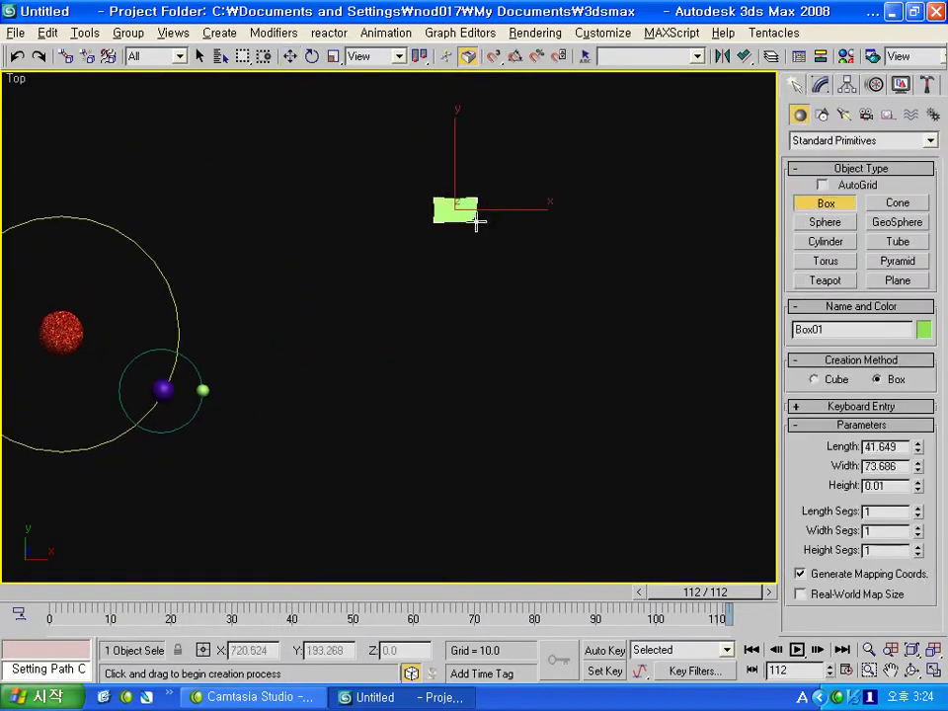
left_click(392, 251)
left_click_drag(385, 254, 414, 270)
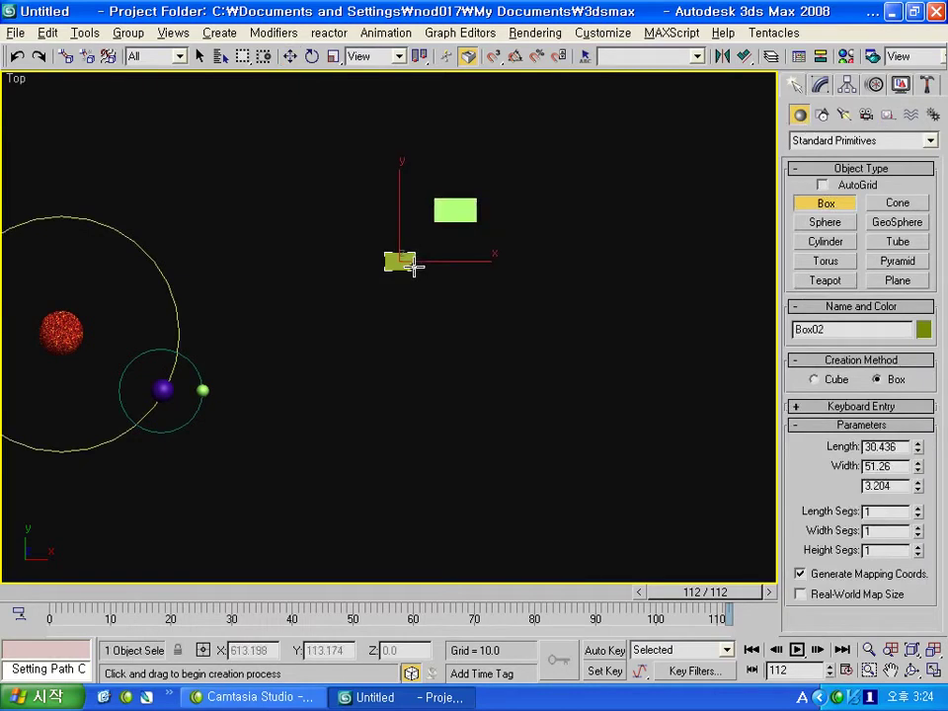
left_click(483, 261)
left_click_drag(477, 256, 520, 273)
left_click(406, 289)
mouse_move(321, 309)
left_mouse_down()
mouse_move(362, 328)
mouse_move(535, 333)
left_mouse_up()
left_click(353, 320)
left_click(444, 320)
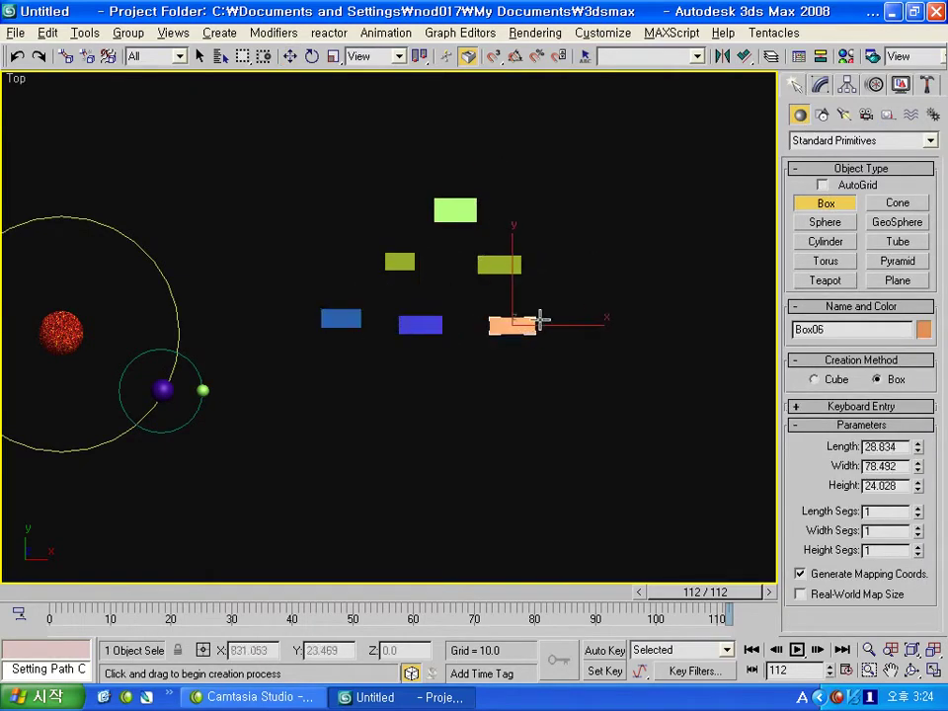
Step: Shift-clone the orange box down to the bottom row as 2 copies
left_click(290, 57)
mouse_move(545, 309)
left_mouse_down("shift")
mouse_move(586, 373)
mouse_move(557, 394)
left_mouse_up("shift")
left_click(476, 429)
left_click(520, 360)
left_click(496, 427)
Step: Arrange the orange boxes into the bottom row and shift all boxes to the right
left_click_drag(613, 414, 451, 357)
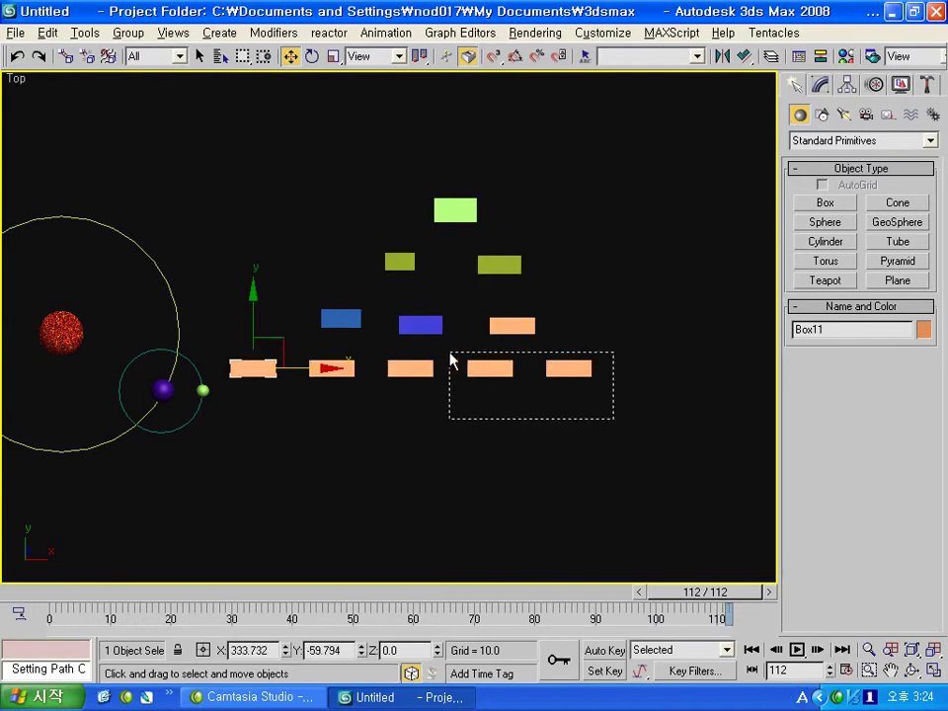
left_click_drag(563, 342, 584, 393)
left_click_drag(283, 365, 282, 363)
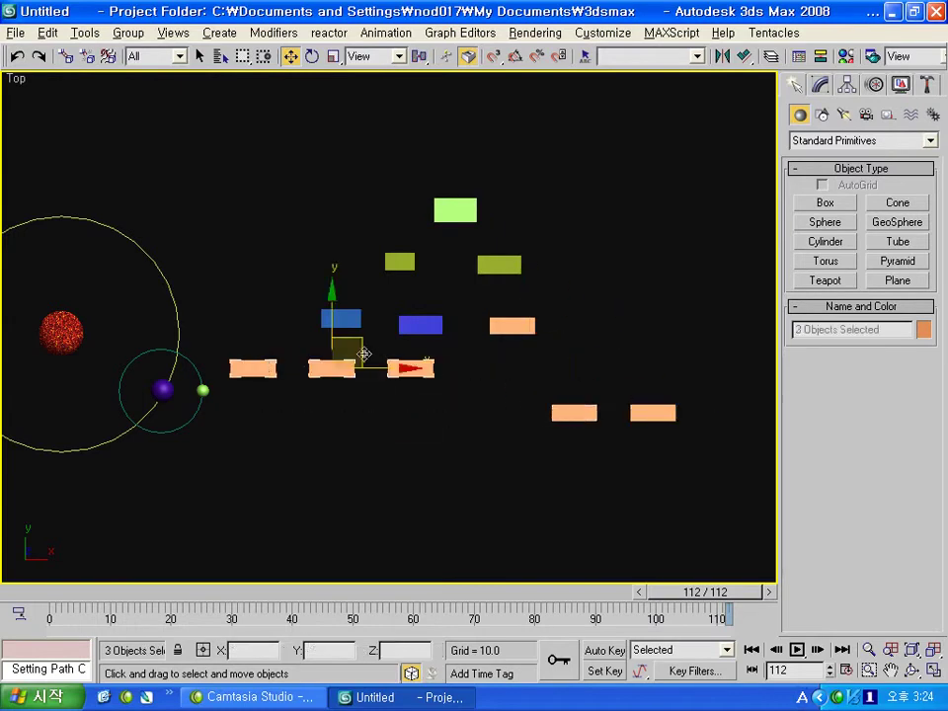
left_click_drag(360, 355, 402, 385)
middle_click_drag(297, 187, 306, 189)
left_click_drag(279, 166, 772, 518)
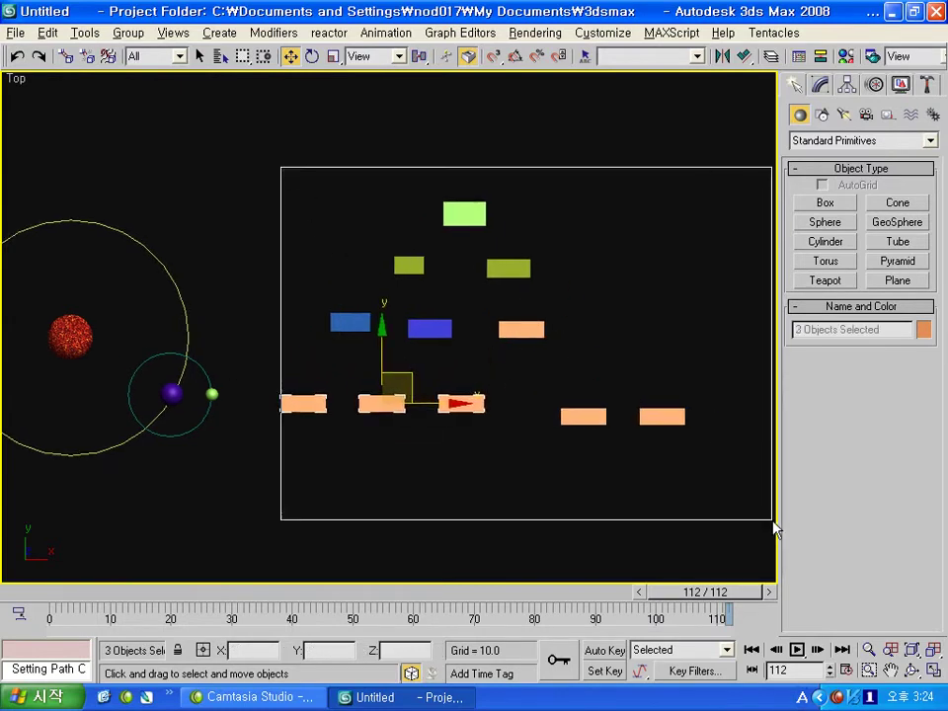
middle_click_drag(539, 358, 509, 368)
left_click_drag(489, 346, 549, 351)
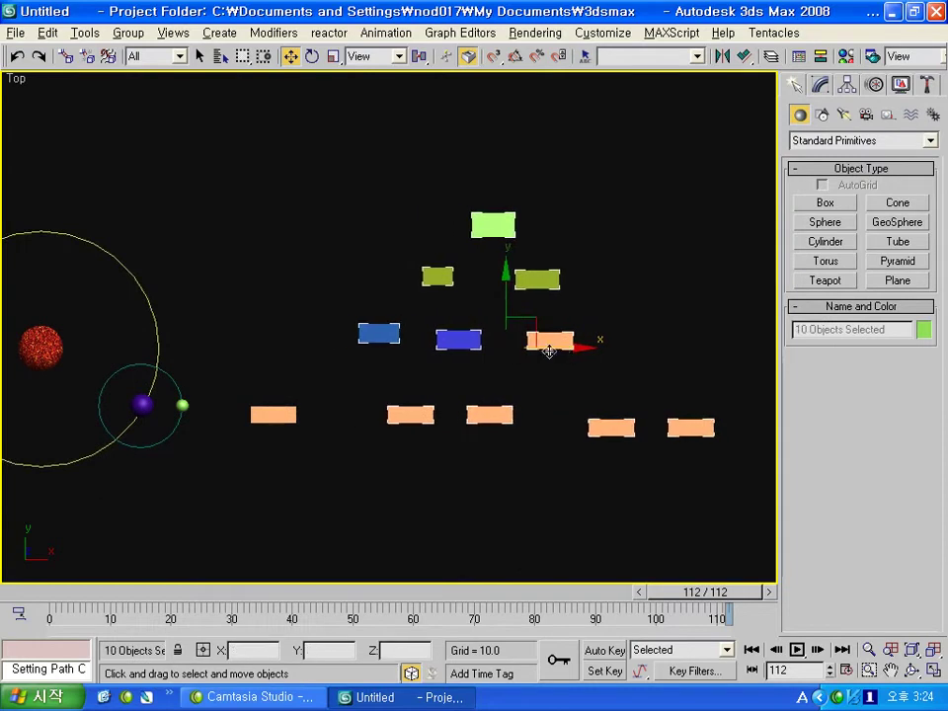
left_click(633, 384)
left_click_drag(280, 413, 322, 413)
left_click(444, 399)
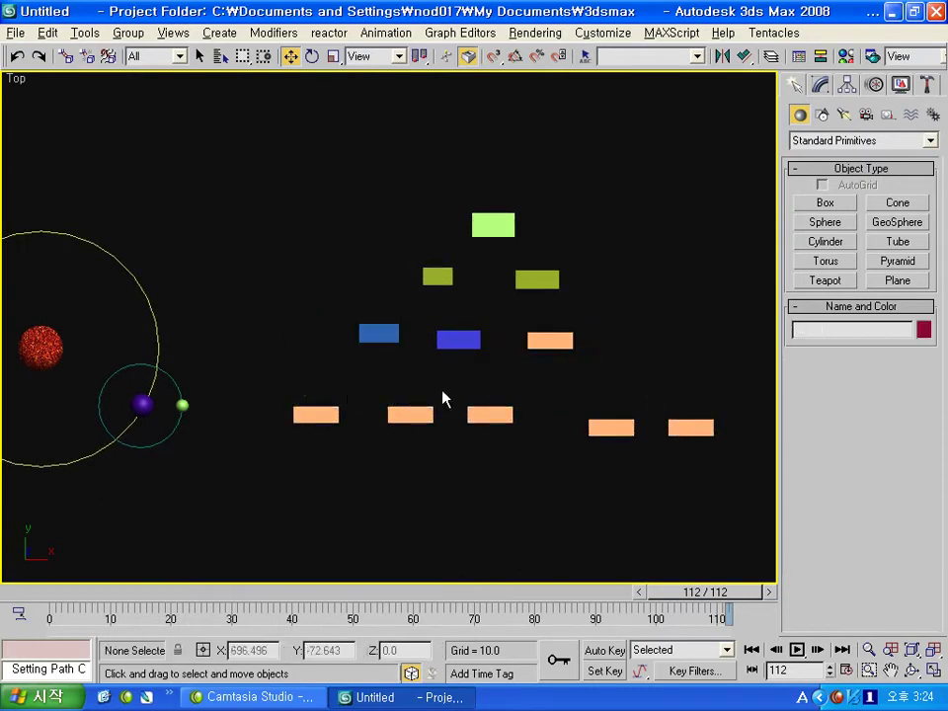
Step: Link the five bottom orange boxes to the blue box and orange box above them
left_click(65, 57)
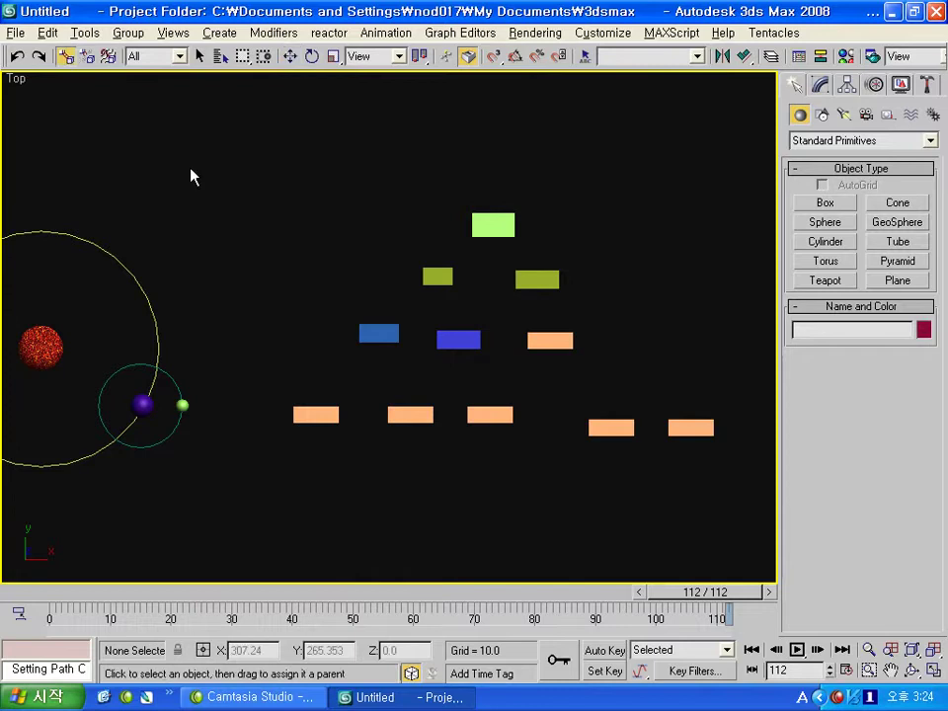
left_click(318, 413)
left_click_drag(318, 414, 376, 333)
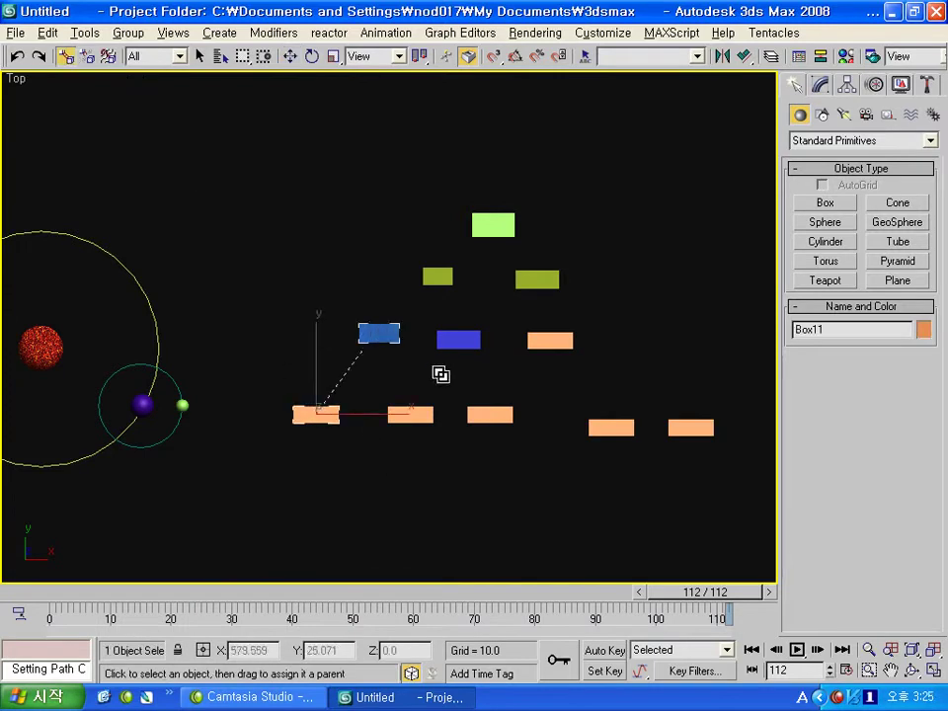
left_click_drag(410, 415, 379, 332)
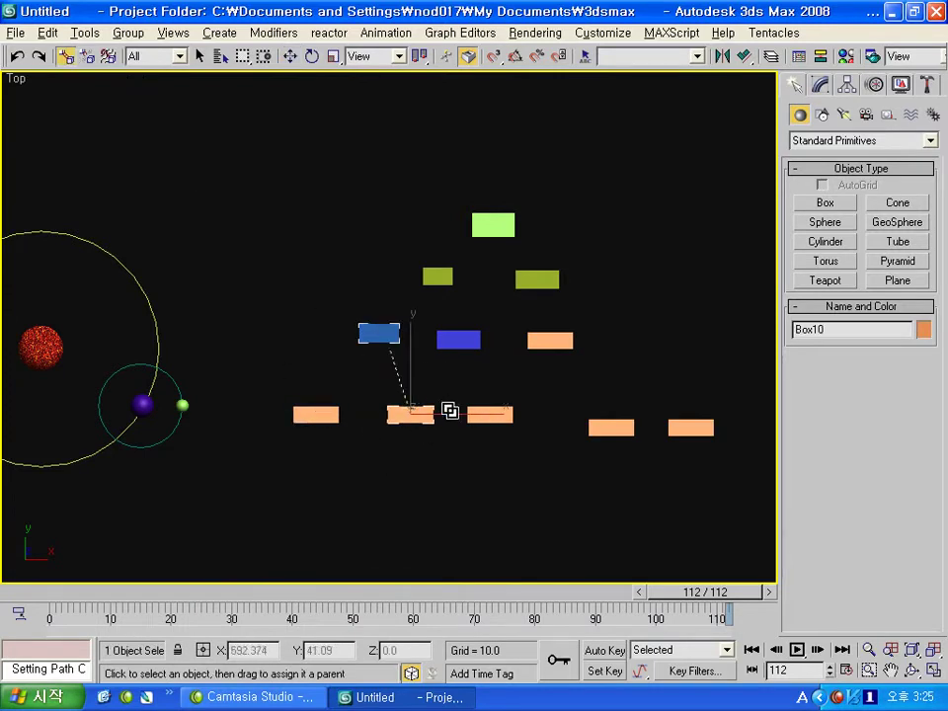
left_click(483, 415)
left_click_drag(484, 415, 379, 335)
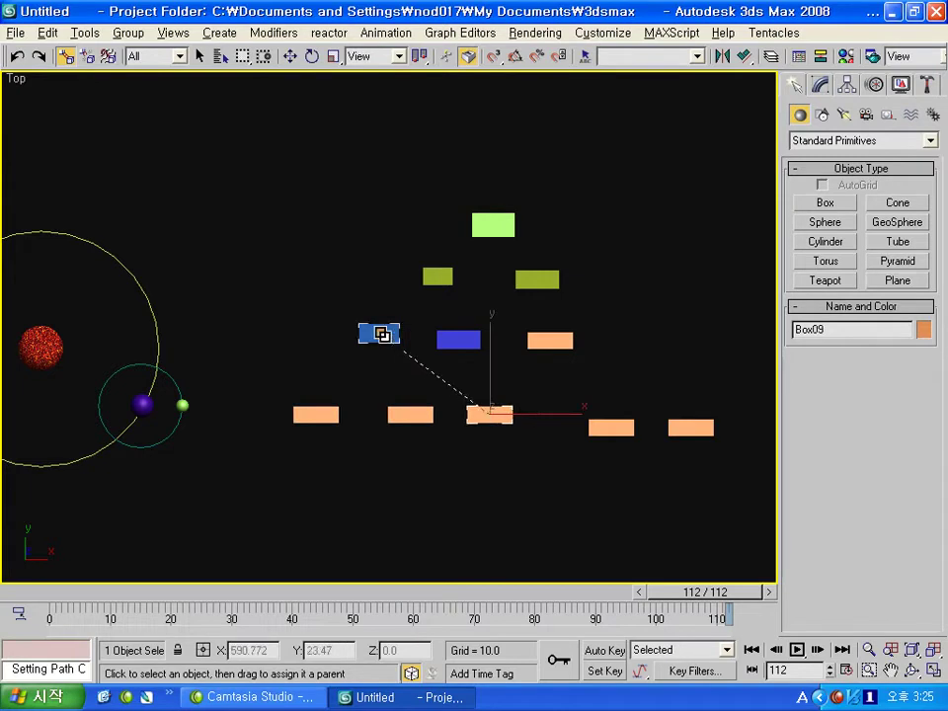
left_click(385, 337)
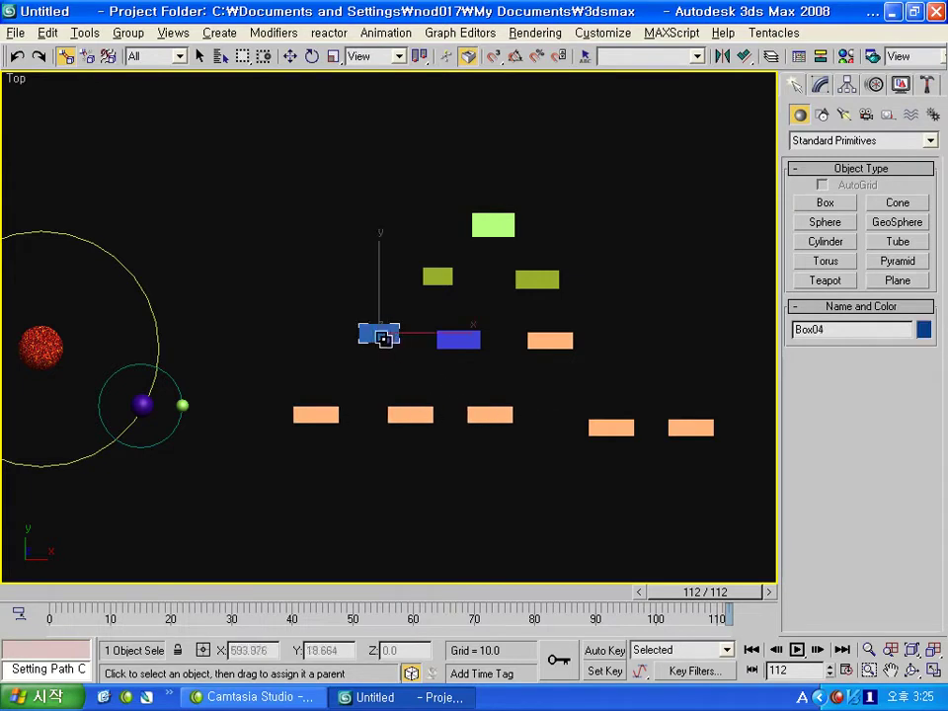
left_click(552, 404)
left_click_drag(607, 432, 557, 343)
left_click_drag(689, 427, 550, 341)
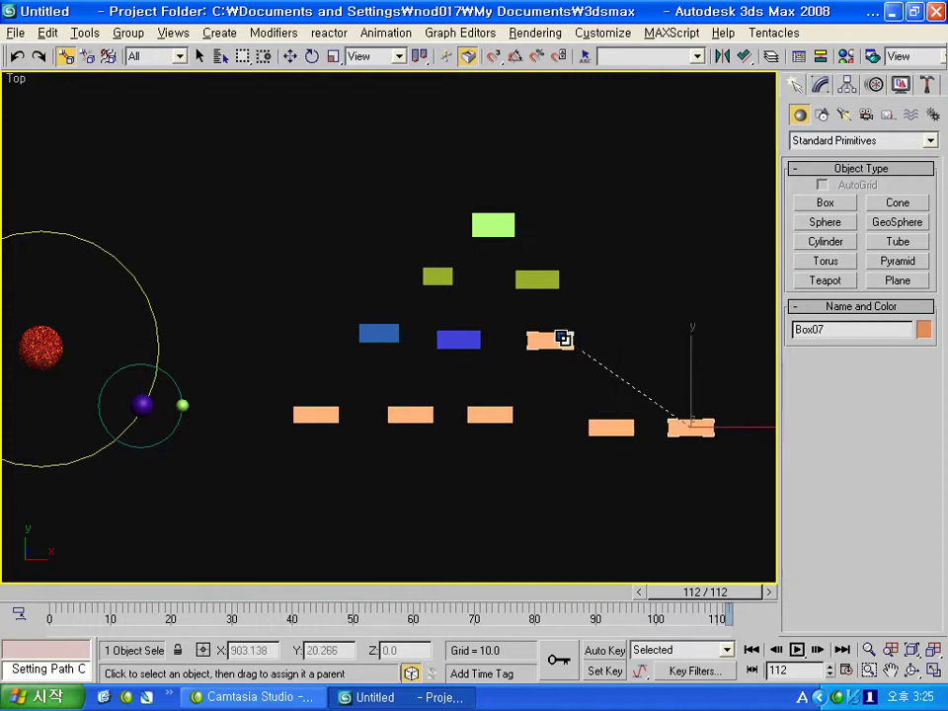
Step: Link the upper orange and blue boxes to olive boxes, and an olive box to the light-green top
mouse_move(542, 277)
left_mouse_down()
mouse_move(461, 339)
mouse_move(443, 279)
left_mouse_up()
mouse_move(391, 328)
left_mouse_down()
mouse_move(420, 290)
mouse_move(490, 338)
mouse_move(439, 281)
mouse_move(508, 248)
mouse_move(495, 226)
left_mouse_up()
left_click_drag(535, 277, 504, 225)
Step: Nudge the three left bottom orange boxes and middle box Box10 slightly left
left_click(289, 56)
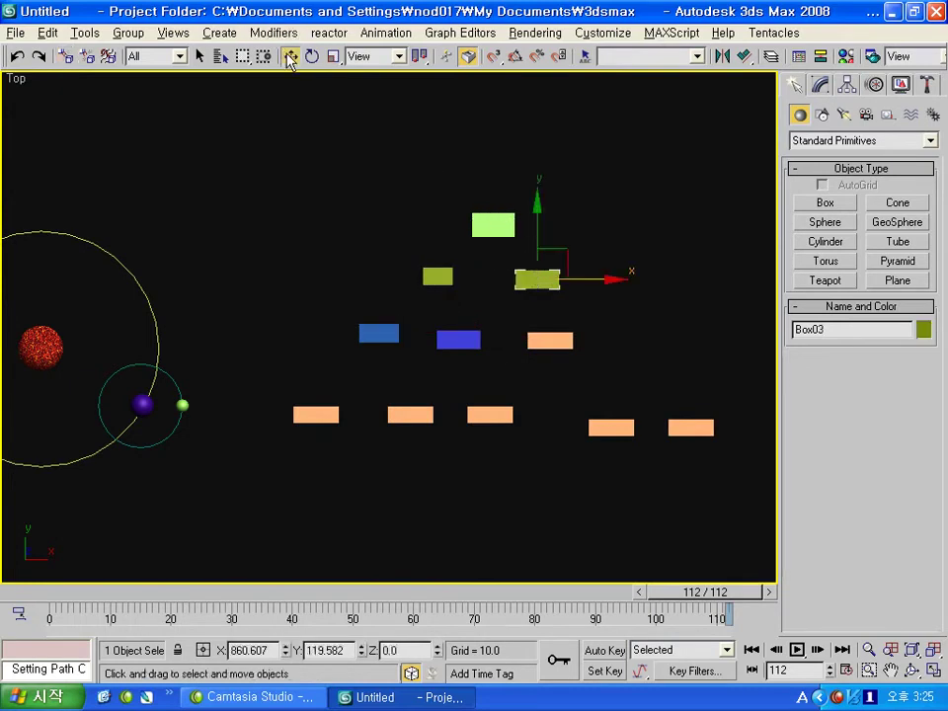
middle_click_drag(393, 258, 391, 242)
left_click(410, 209)
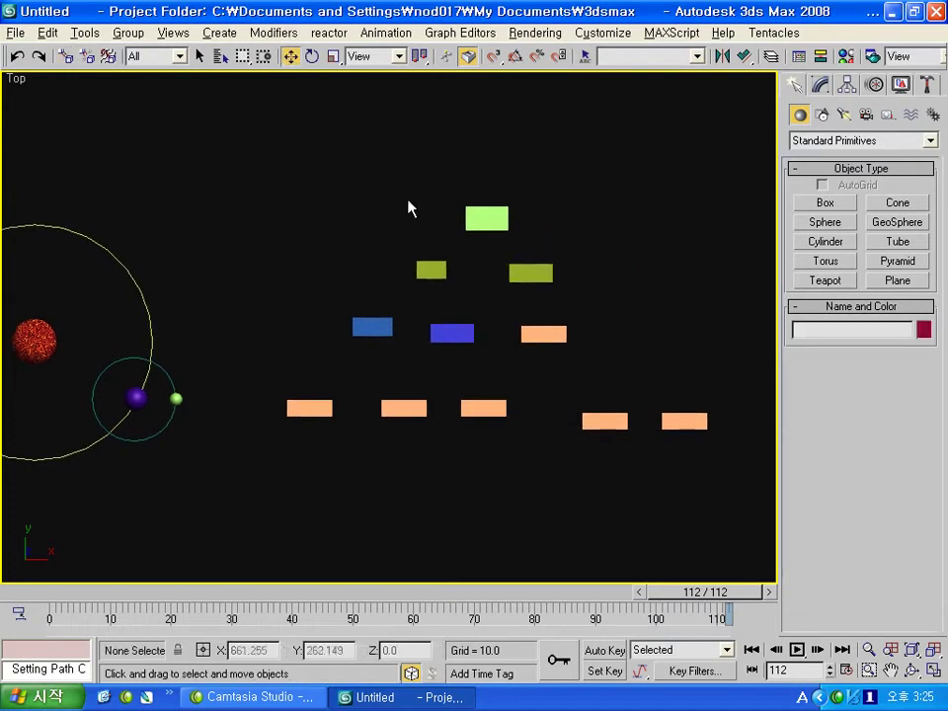
left_click(493, 210)
left_click(507, 245)
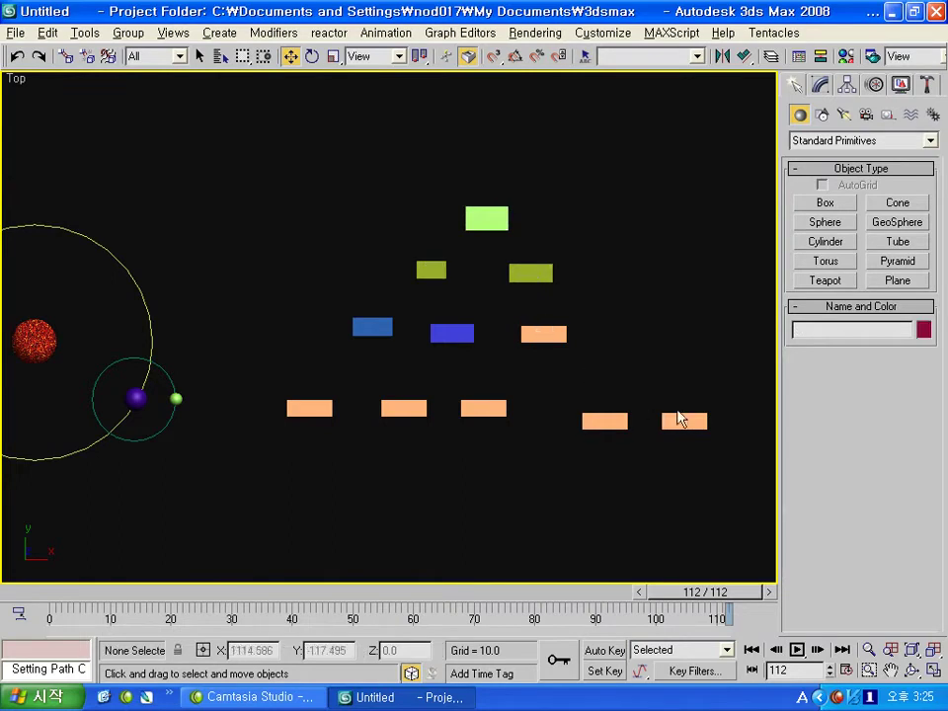
middle_click_drag(513, 322, 495, 311)
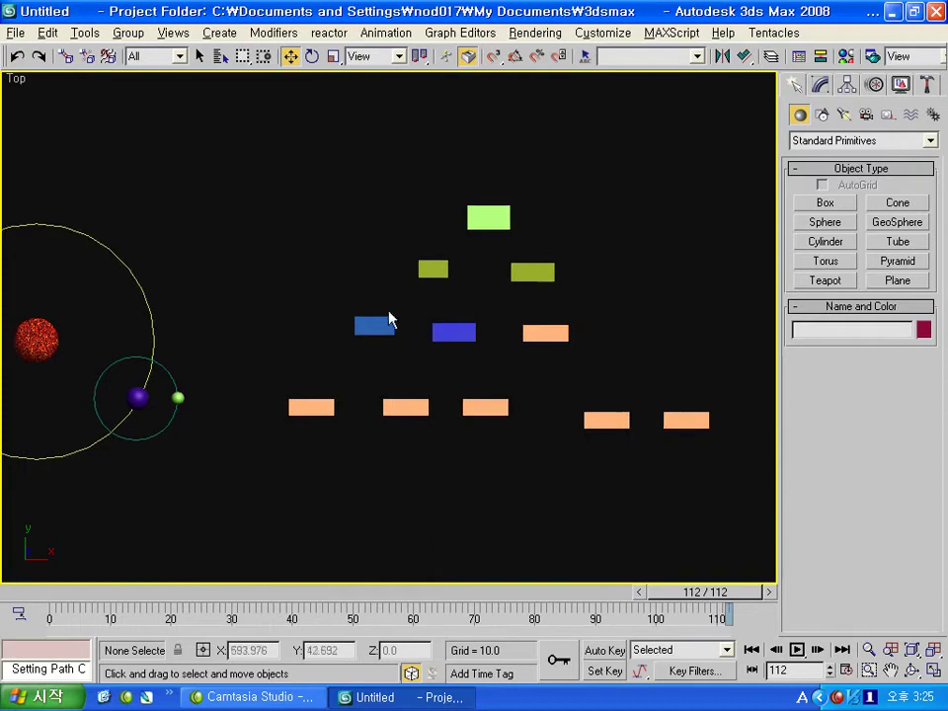
left_click_drag(508, 468, 306, 393)
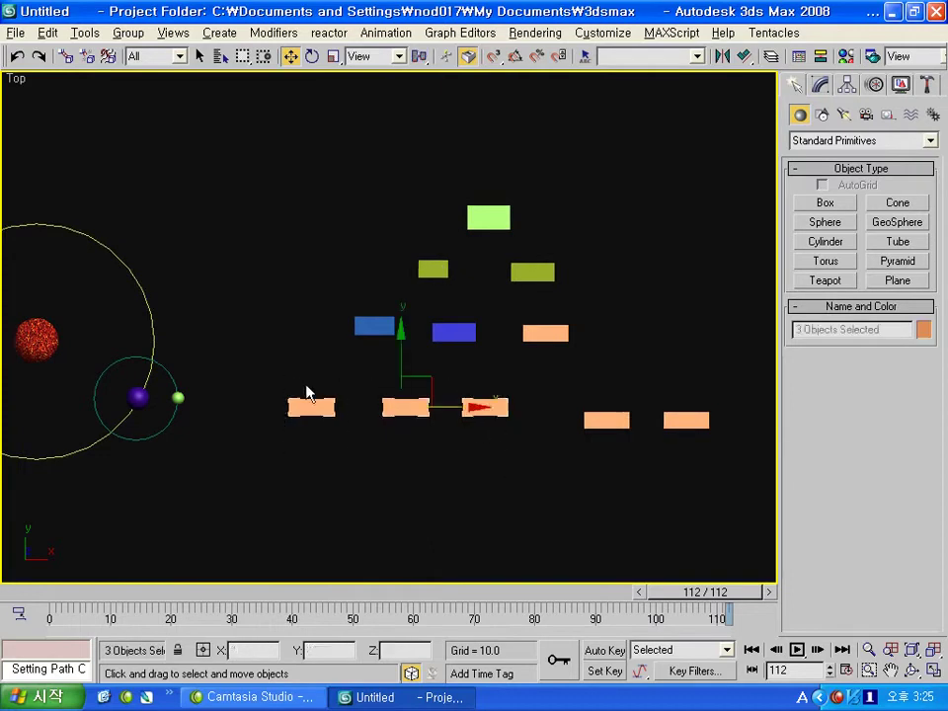
left_click_drag(453, 409, 437, 407)
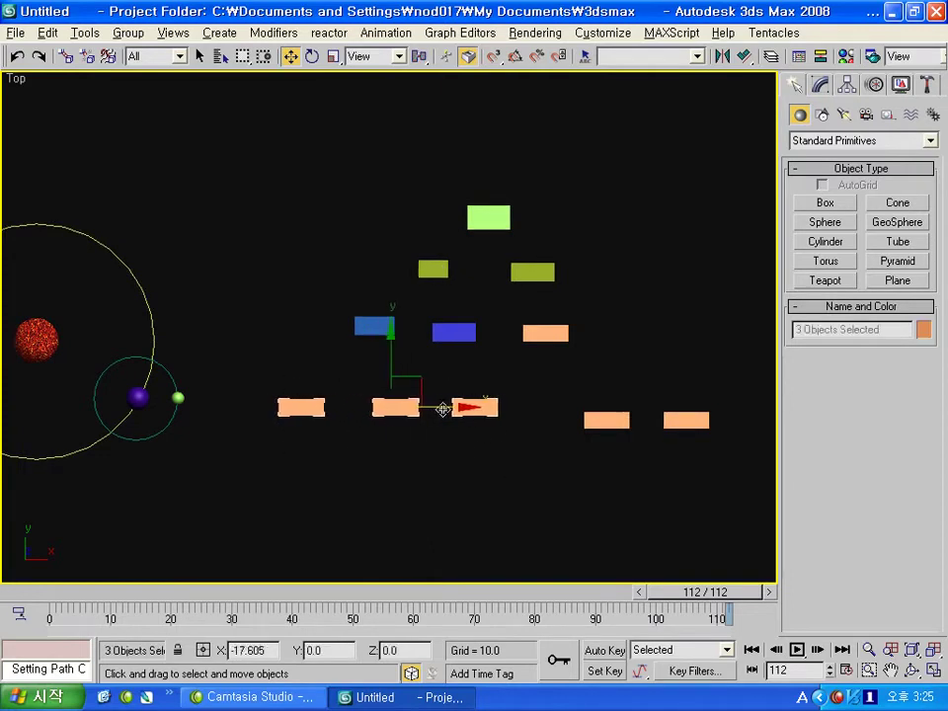
left_click(402, 408)
left_click_drag(401, 407, 397, 407)
left_click(428, 460)
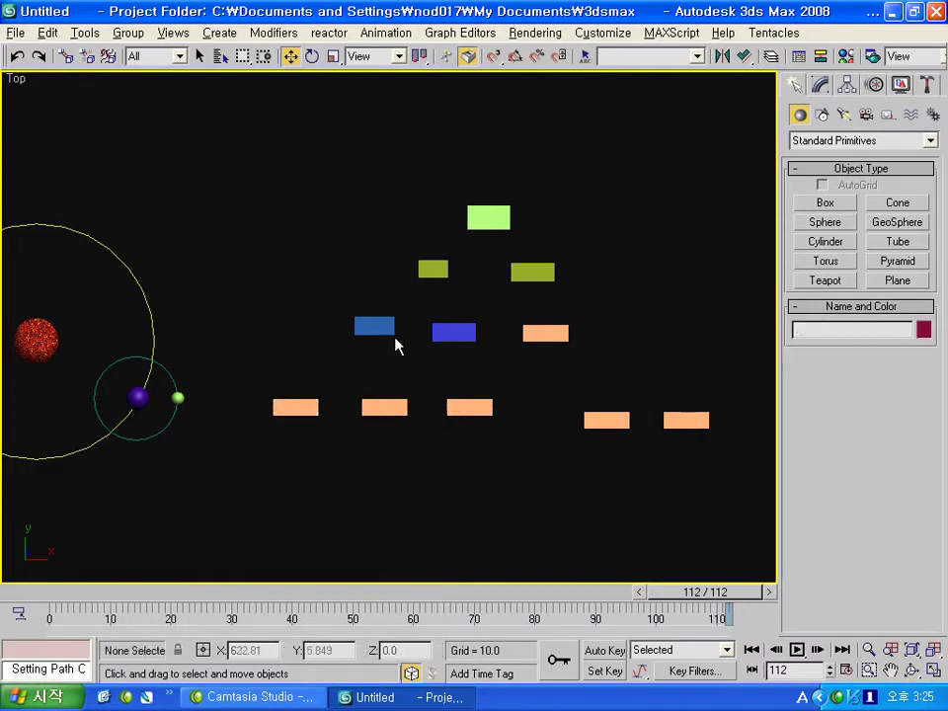
Step: Move blue boxes Box04 and Box05 to confirm their orange children follow
left_click(383, 325)
left_click_drag(403, 300, 406, 307)
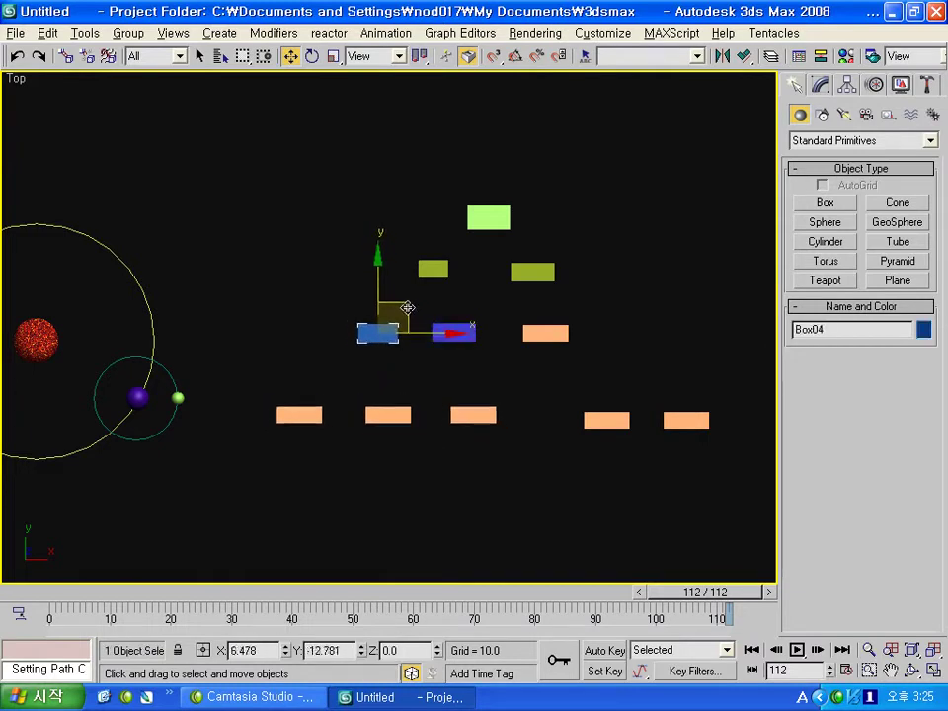
left_click(480, 346)
left_click(471, 333)
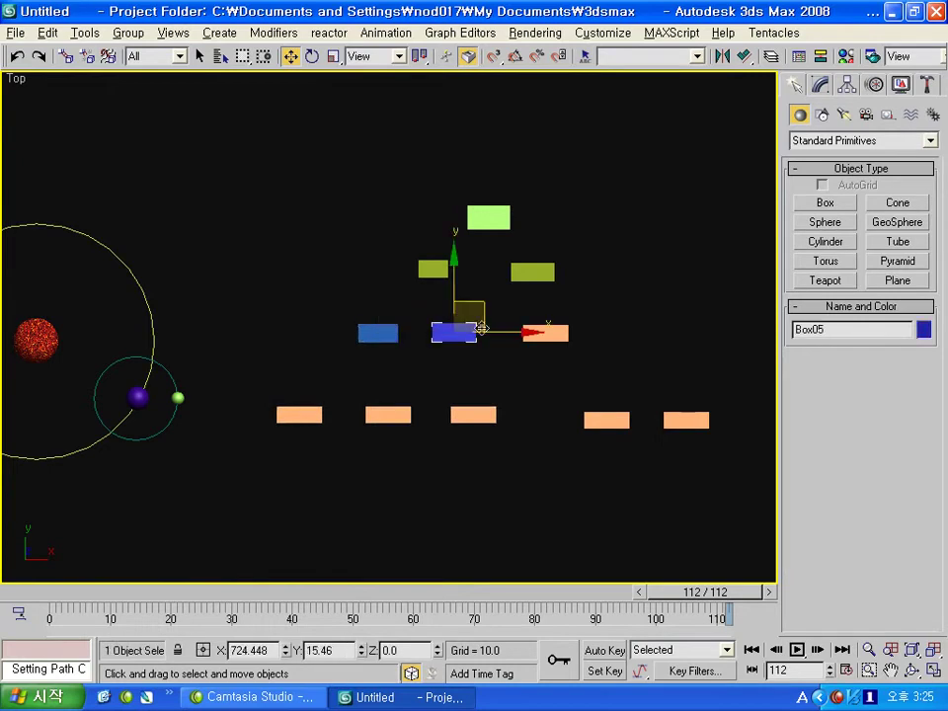
left_click_drag(484, 307, 476, 289)
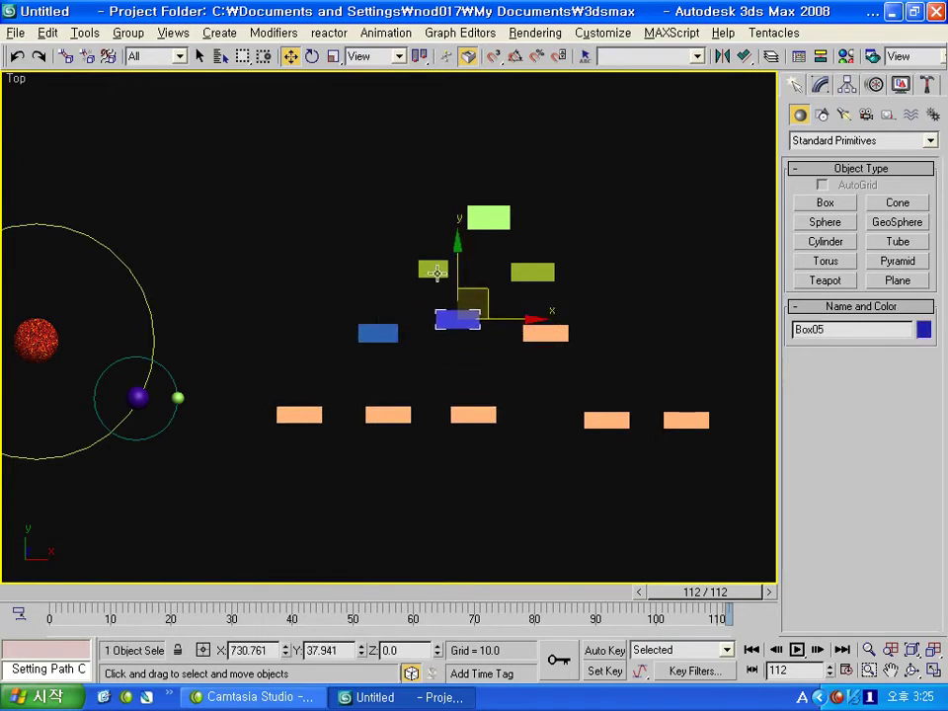
Step: Move olive boxes Box02, Box03 and top box Box01 to confirm the hierarchy follows
left_click(437, 272)
left_click_drag(460, 244, 456, 254)
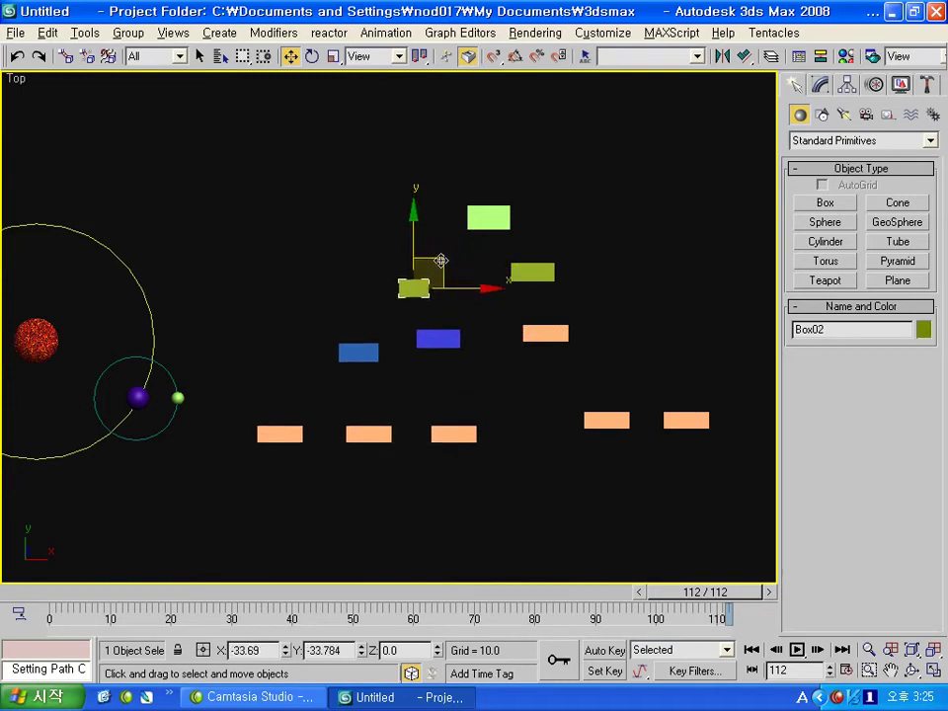
left_click(534, 271)
left_click_drag(558, 243, 565, 268)
left_click(489, 217)
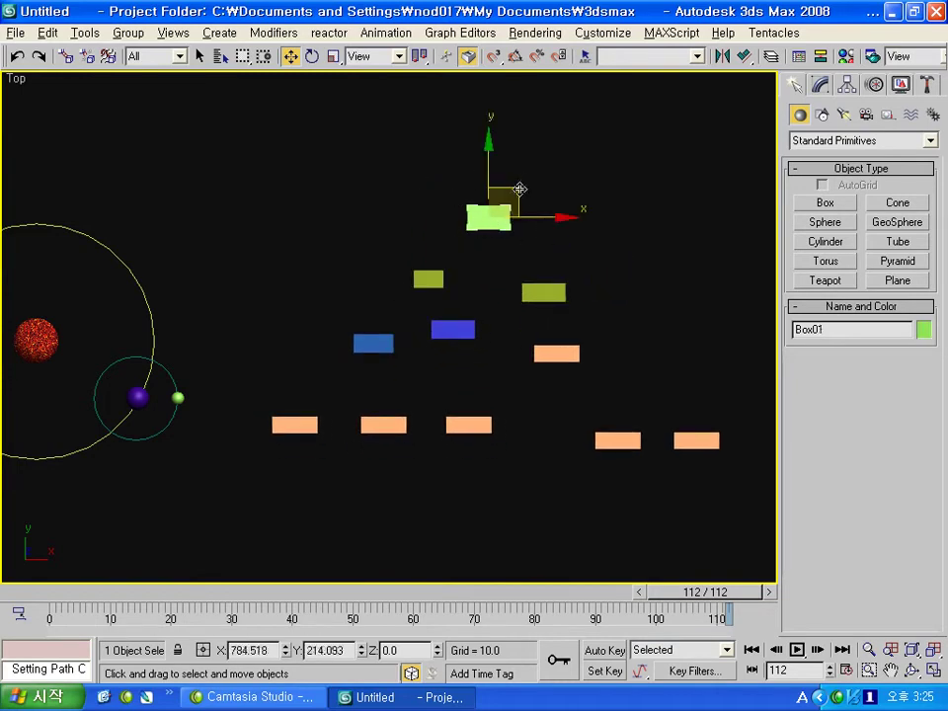
left_click_drag(518, 188, 494, 193)
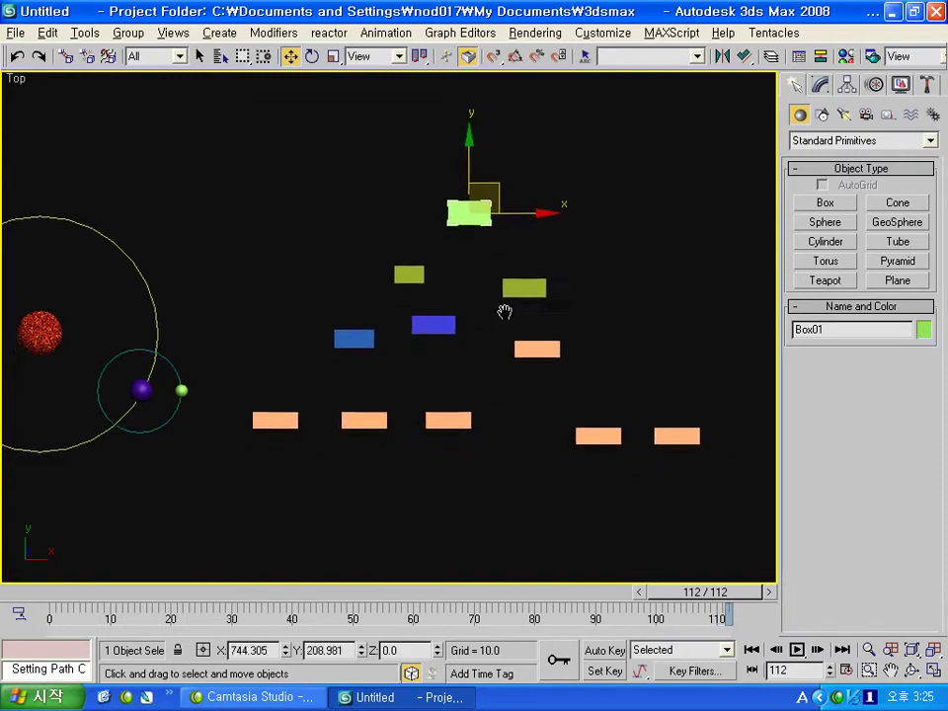
Step: Delete all the boxes and frame the view on the planet and moon
middle_click_drag(503, 311, 514, 289)
left_click_drag(714, 464, 345, 197)
key("Delete")
middle_click_drag(271, 203, 304, 193)
scroll(243, 282, "up", 3)
middle_click_drag(123, 376, 442, 284)
scroll(449, 283, "up", 2)
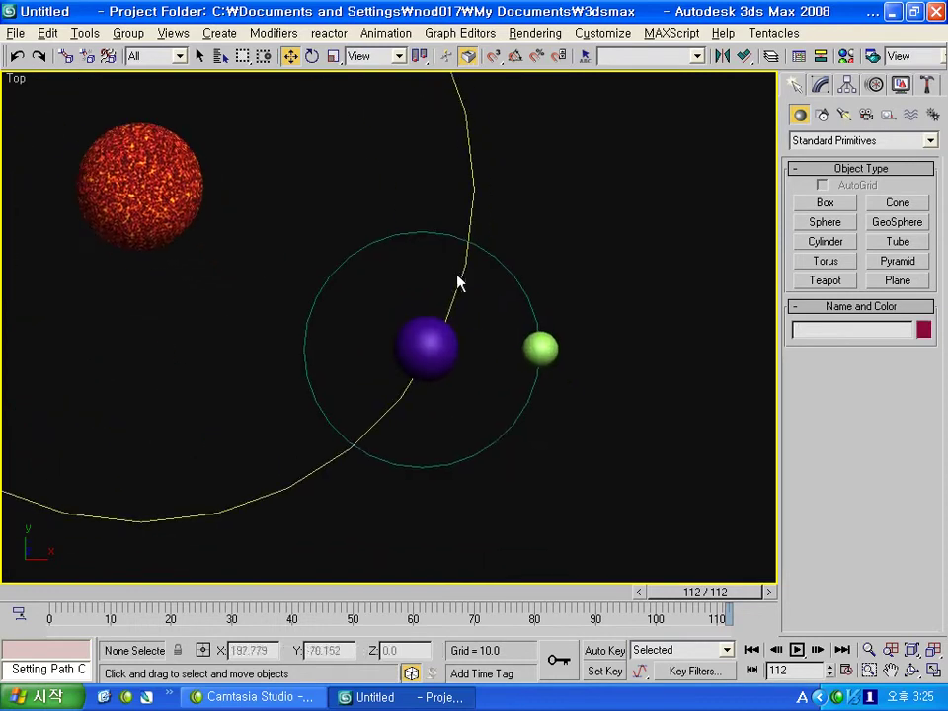
Step: Link the teal orbit circle Circle02 to the purple planet Sphere02
left_click(512, 421)
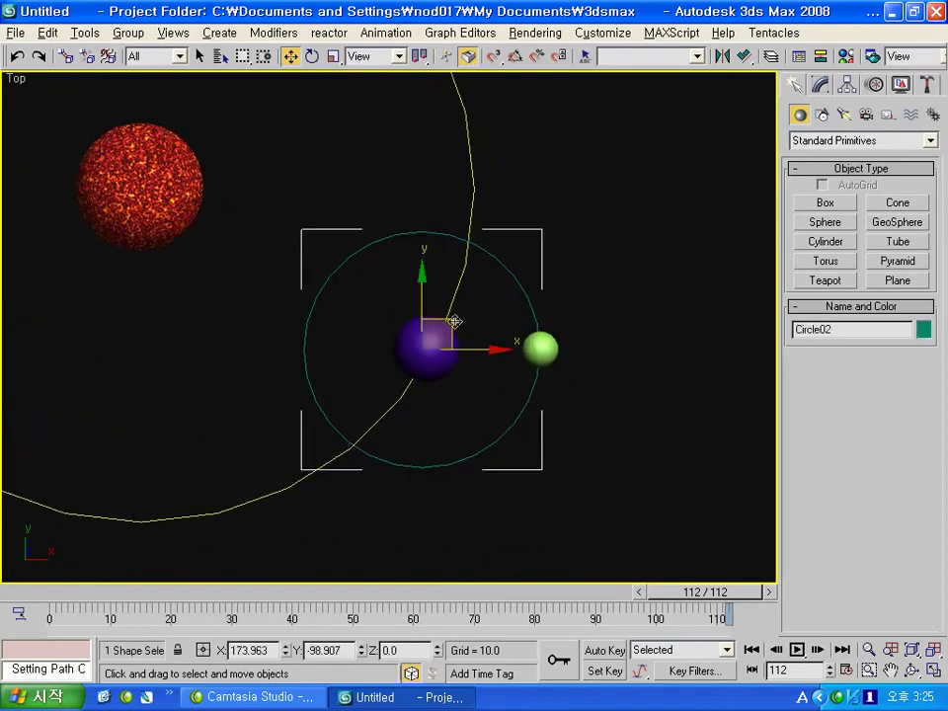
left_click(64, 58)
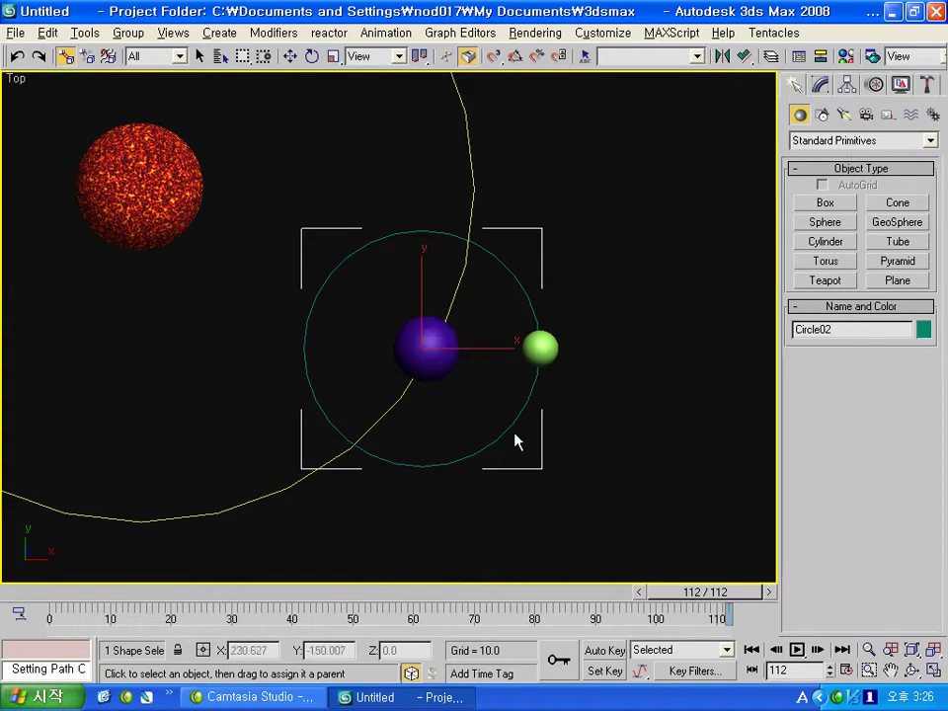
left_click_drag(510, 429, 543, 454)
left_click_drag(448, 363, 449, 363)
Step: Move Sphere02 to check that the moon's orbit circle follows it
left_click(290, 56)
left_click(455, 389)
left_click(444, 363)
mouse_move(596, 289)
left_mouse_down()
mouse_move(399, 310)
mouse_move(496, 384)
mouse_move(493, 262)
mouse_move(460, 326)
mouse_move(462, 316)
left_mouse_up()
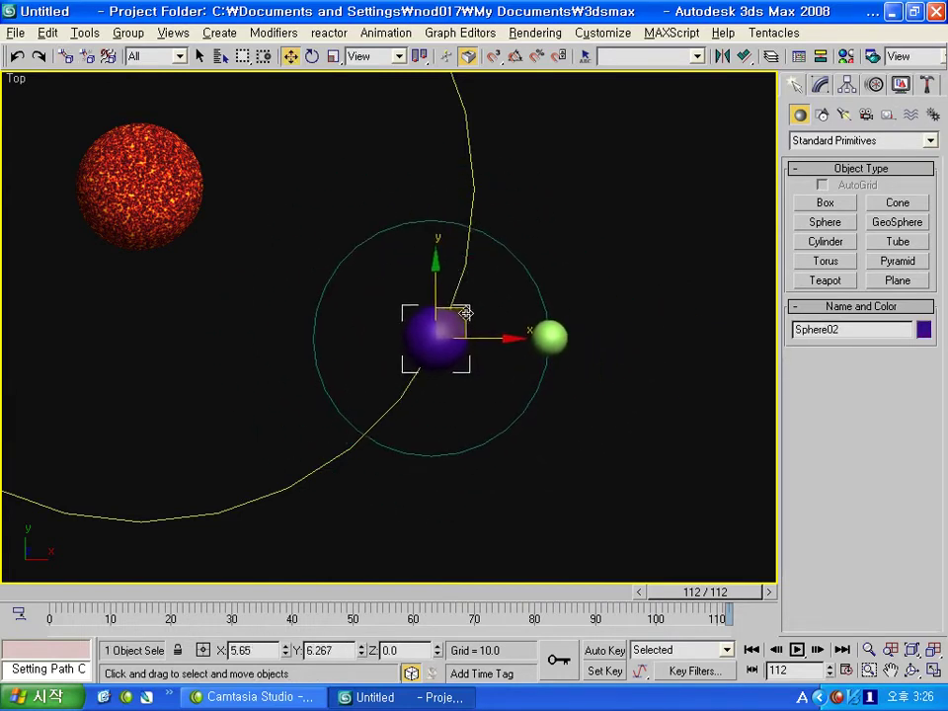
Step: Path-constrain the purple planet to the large yellow orbit and preview it at frame 68
left_click(391, 33)
mouse_move(401, 77)
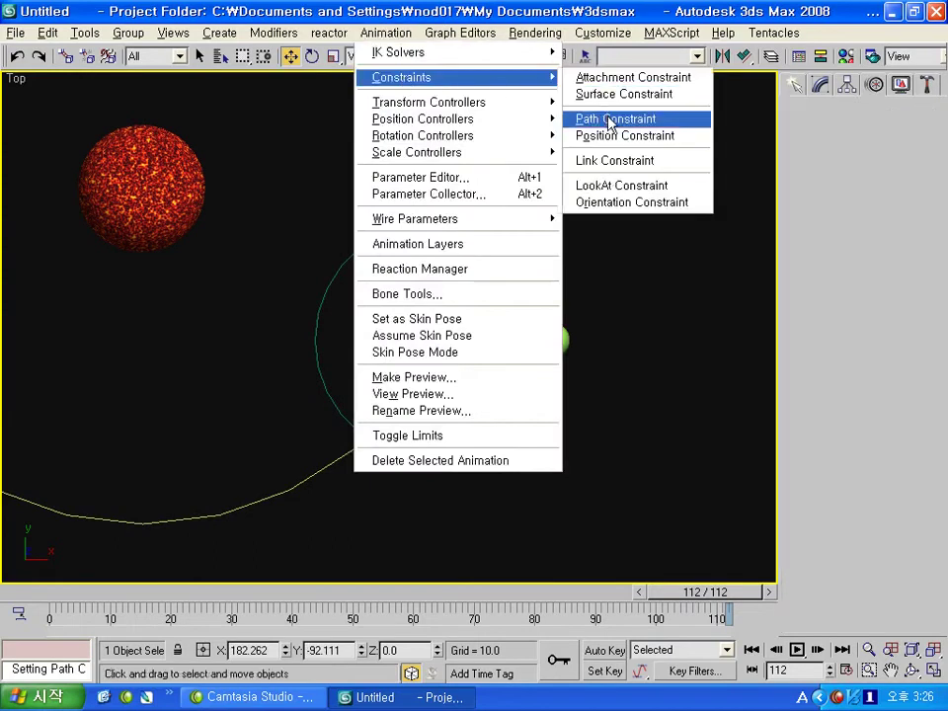
left_click(592, 118)
left_click(474, 180)
scroll(526, 294, "down", 3)
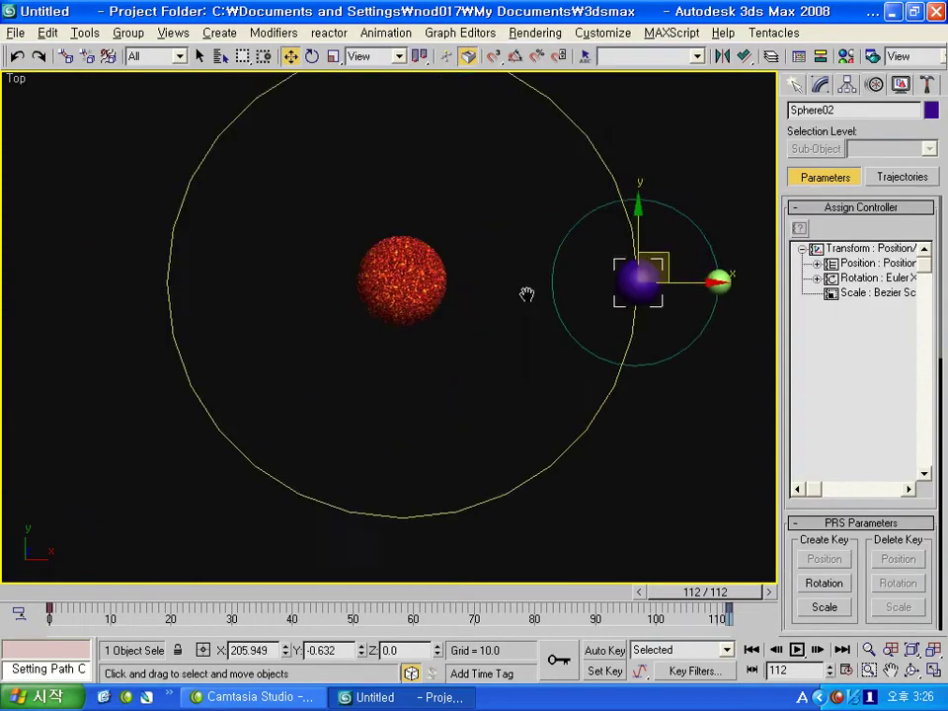
scroll(494, 316, "down", 2)
left_click_drag(35, 599, 710, 592)
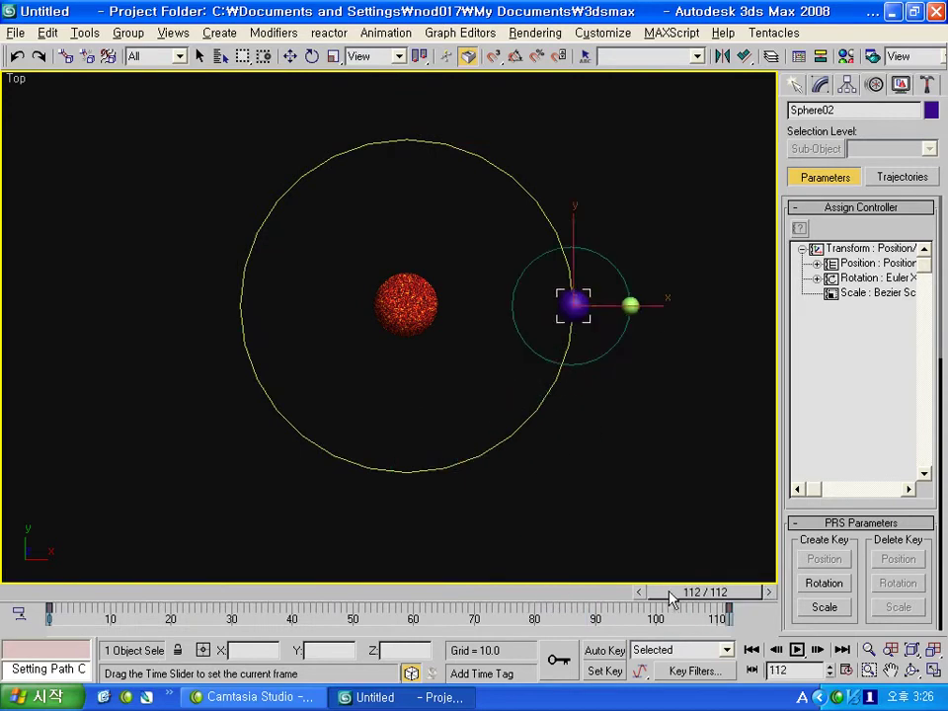
Step: Preview both orbits at frames 32 and 112, then select the green moon Sphere03
key("w")
left_click(646, 332)
left_click(632, 308)
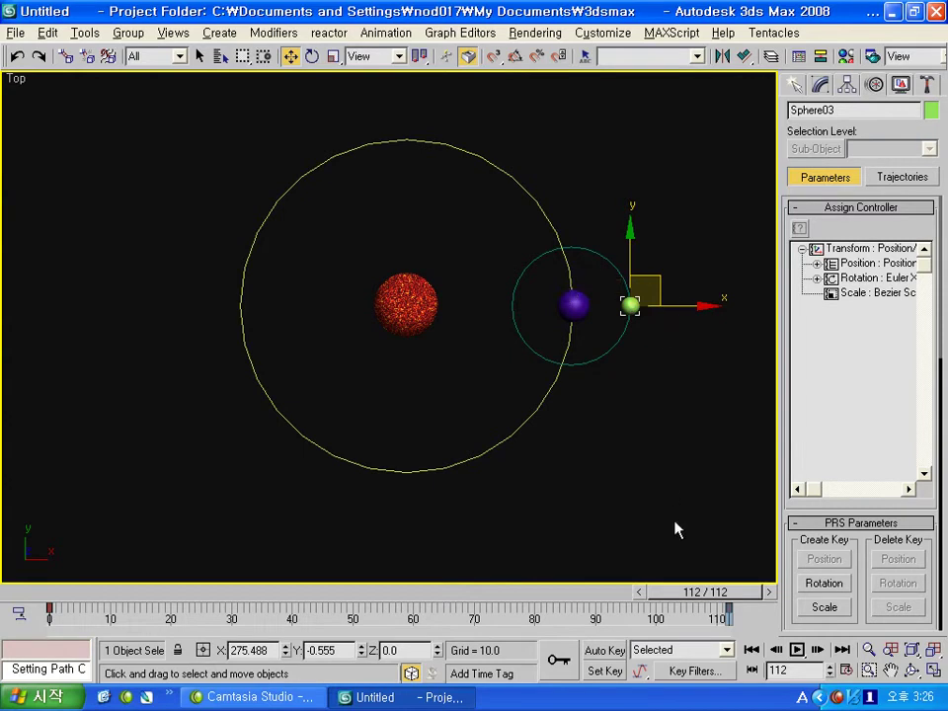
mouse_move(705, 592)
left_mouse_down()
mouse_move(246, 565)
mouse_move(726, 592)
left_mouse_up()
left_click(702, 419)
left_click(632, 303)
Step: Show Sphere03's Path Constraint parameters in the Motion panel and rewind to frame 0
left_click(817, 86)
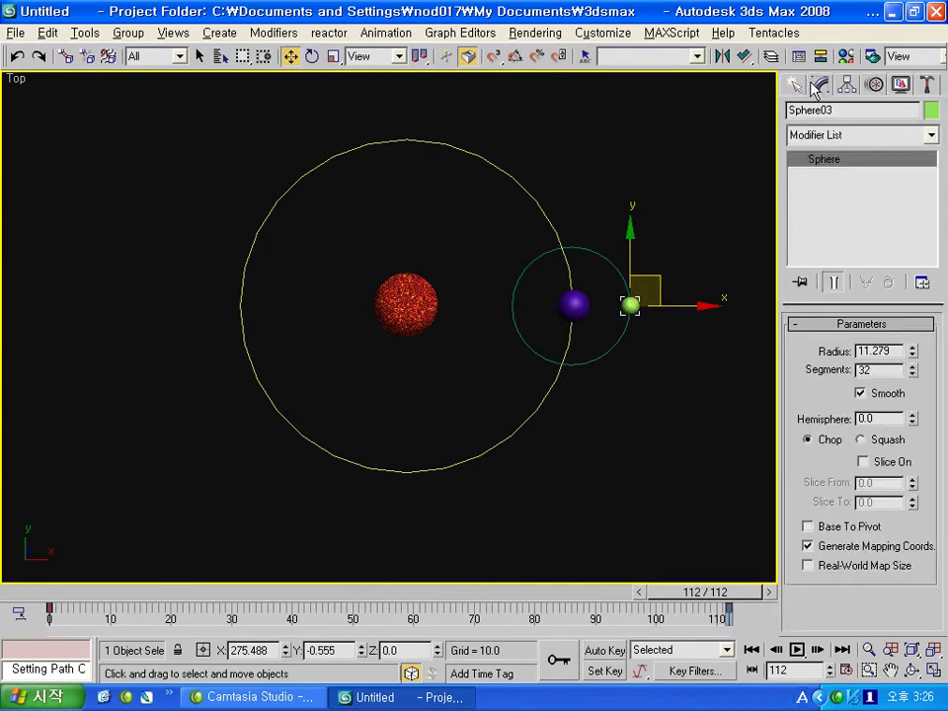
left_click(874, 85)
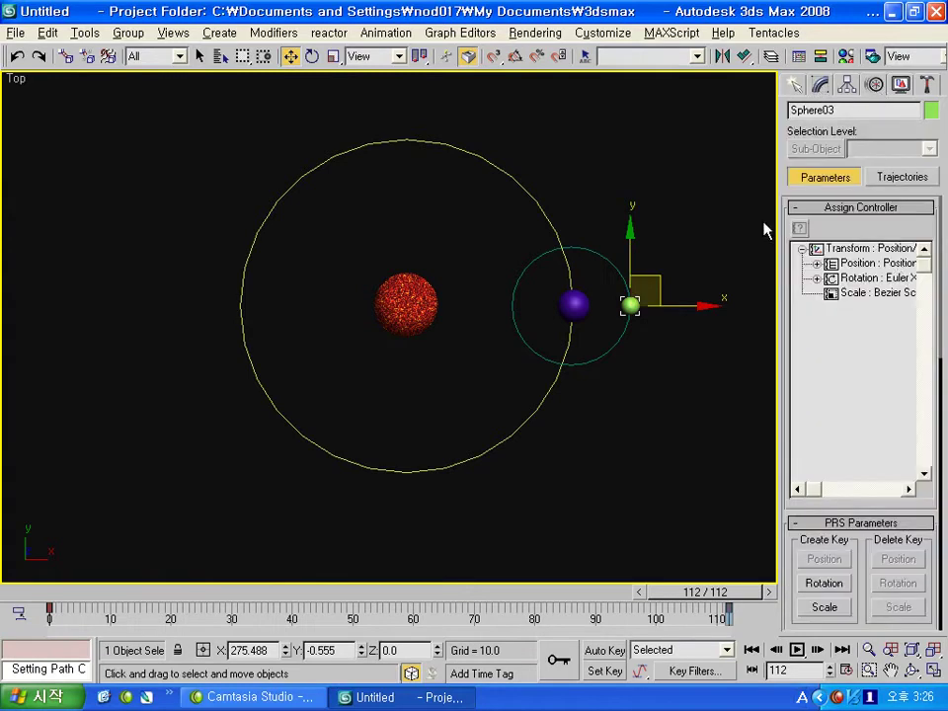
left_click_drag(779, 230, 609, 229)
left_click_drag(919, 409, 914, 251)
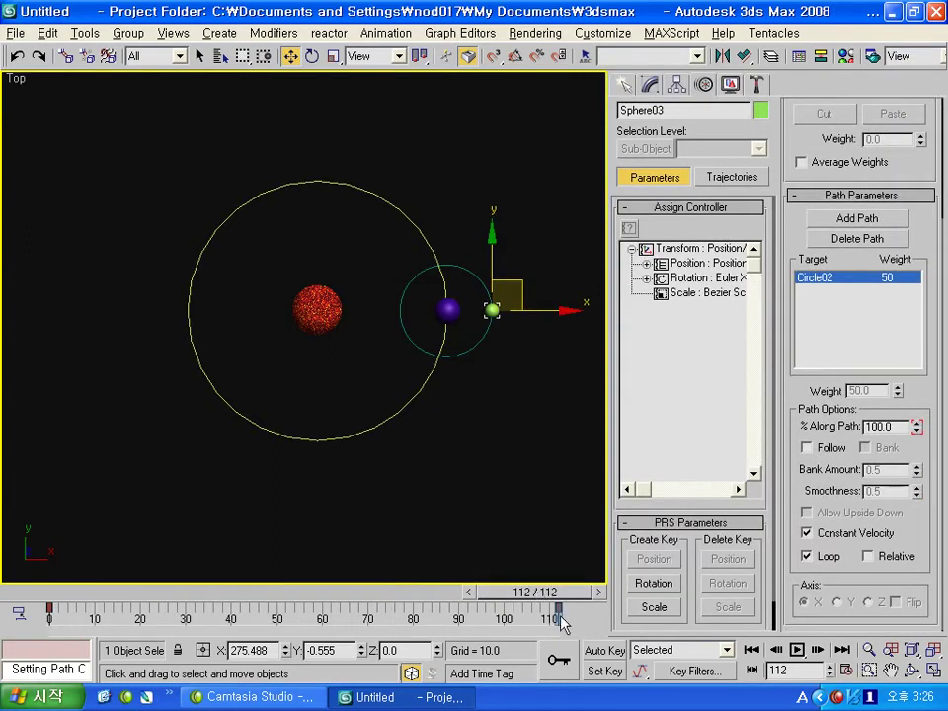
left_click_drag(580, 592, 119, 592)
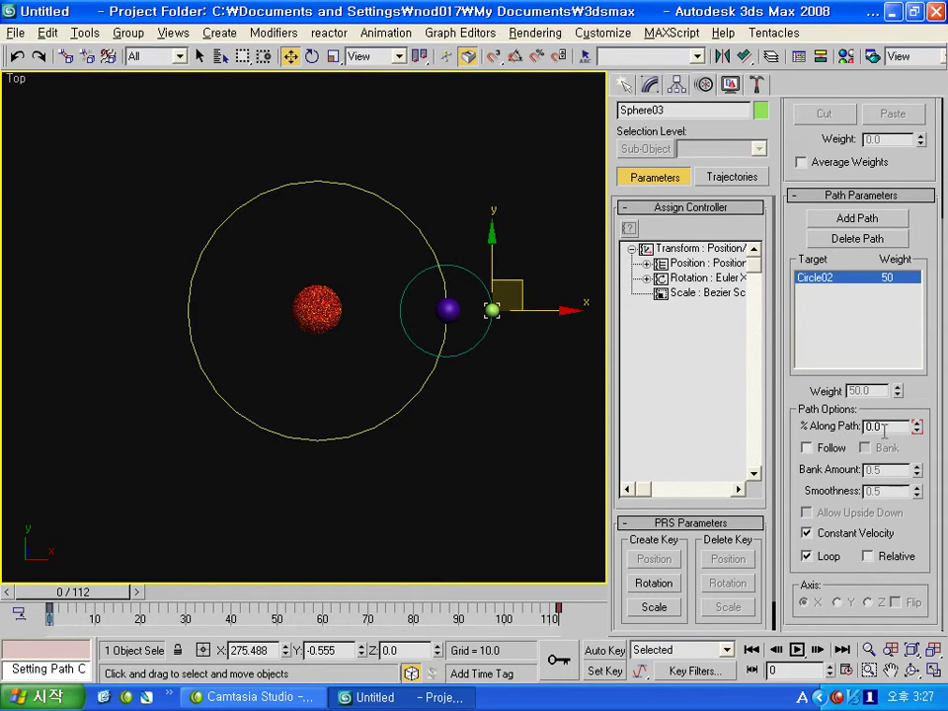
Step: Scrub the timeline to preview the small sphere's orbit along the circle path
left_click(537, 596)
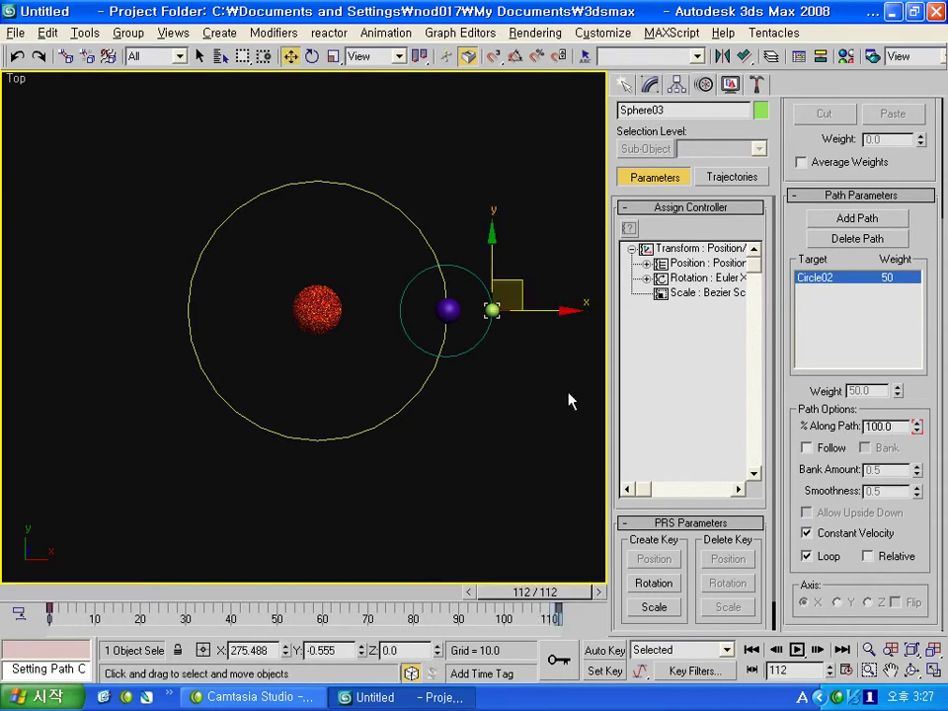
left_click_drag(571, 596, 617, 596)
mouse_move(570, 592)
left_mouse_down()
mouse_move(74, 592)
mouse_move(233, 604)
mouse_move(594, 604)
mouse_move(290, 596)
mouse_move(508, 592)
mouse_move(618, 600)
left_mouse_up()
Step: Turn on Auto Key at frame 0 and go to frame 112 to key 500% along path
left_click_drag(538, 591, 40, 591)
type("400")
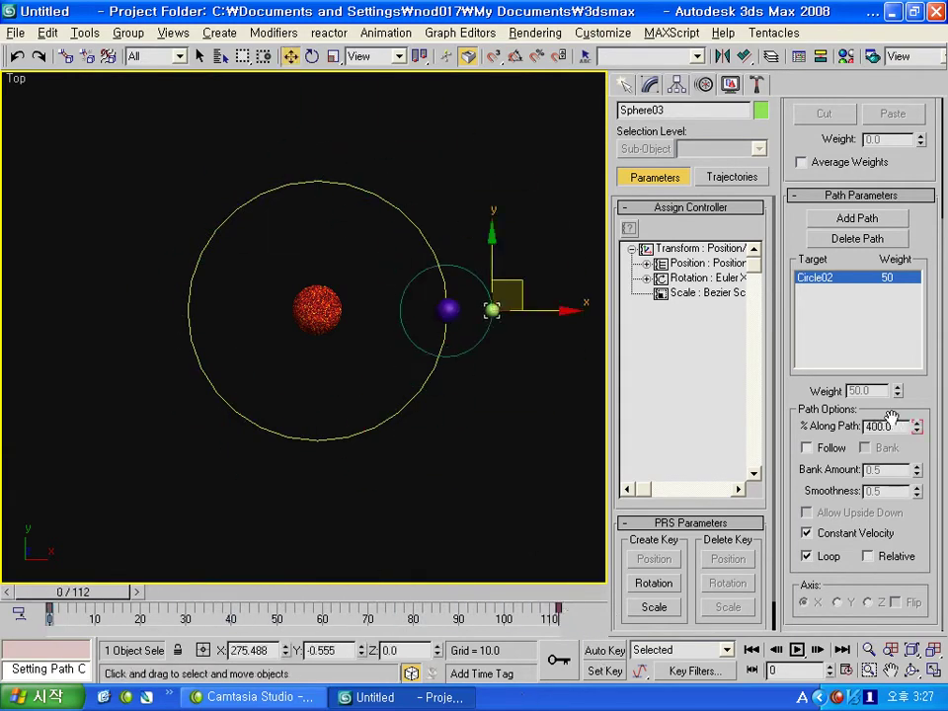
left_click(602, 650)
type("0")
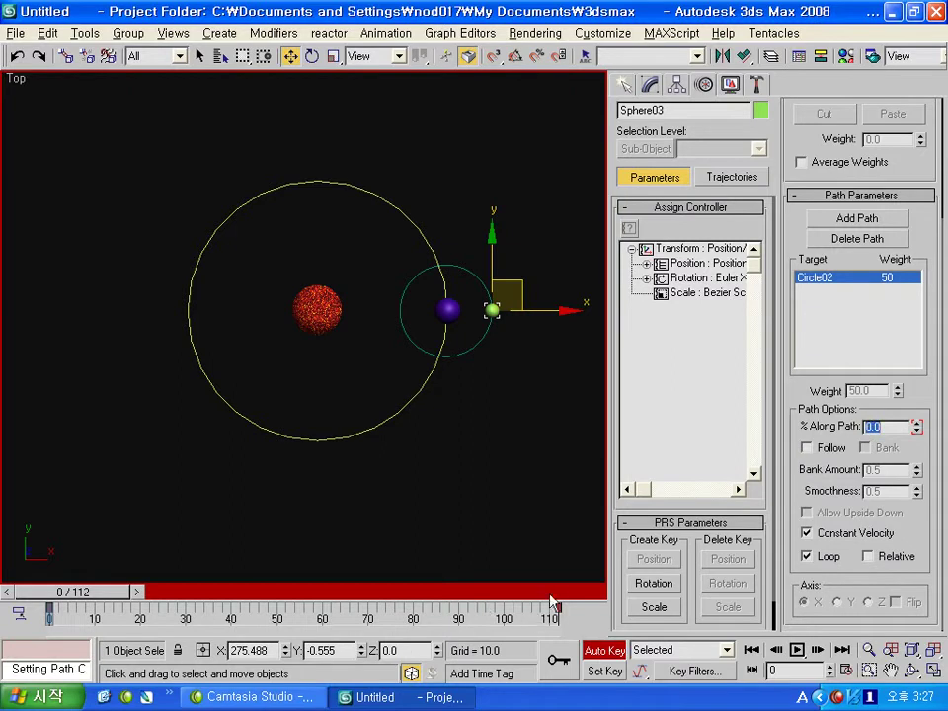
mouse_move(95, 597)
left_mouse_down()
mouse_move(590, 604)
mouse_move(495, 592)
mouse_move(309, 596)
mouse_move(102, 582)
left_mouse_up()
key("w")
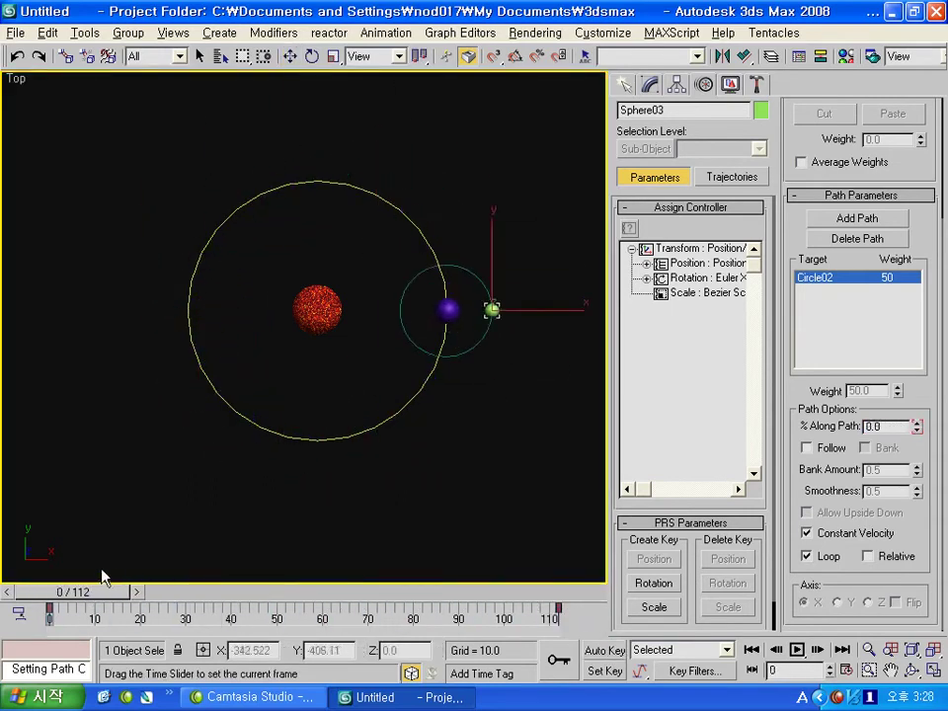
Step: Play the orbit animation, tilt the view to watch the paths, then stop at the final frame
left_click(798, 649)
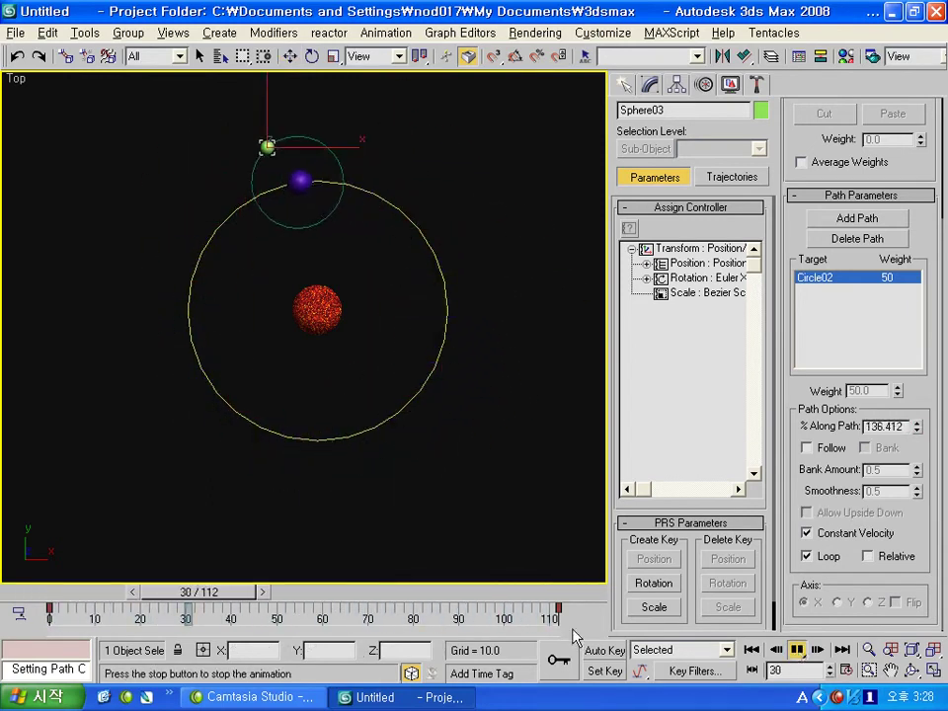
mouse_move(418, 475)
middle_mouse_down("alt")
mouse_move(311, 423)
mouse_move(481, 559)
middle_mouse_up("alt")
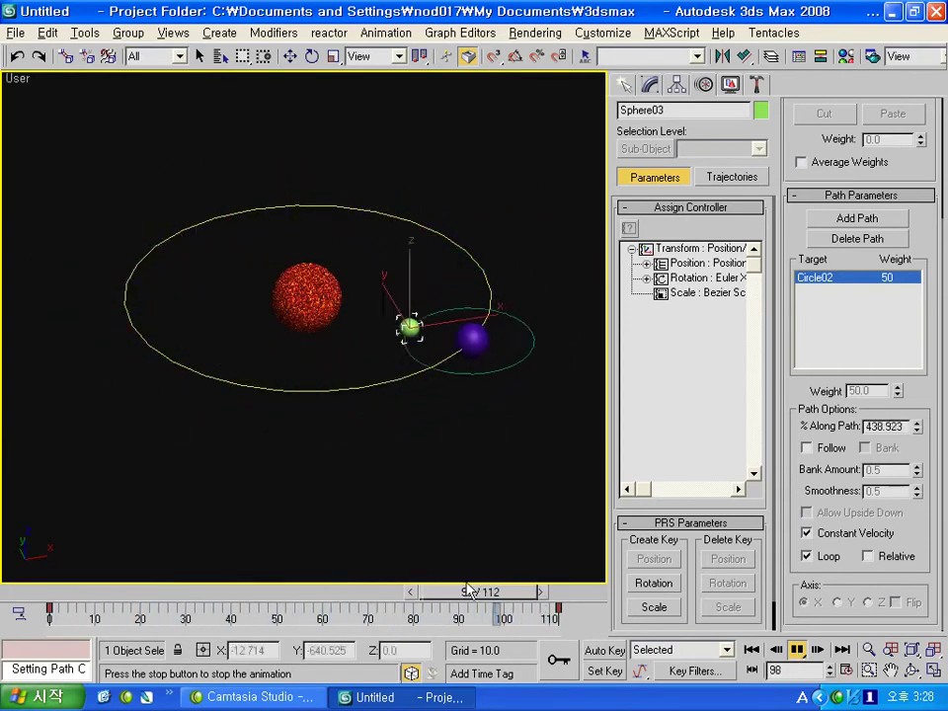
left_click_drag(533, 599, 556, 600)
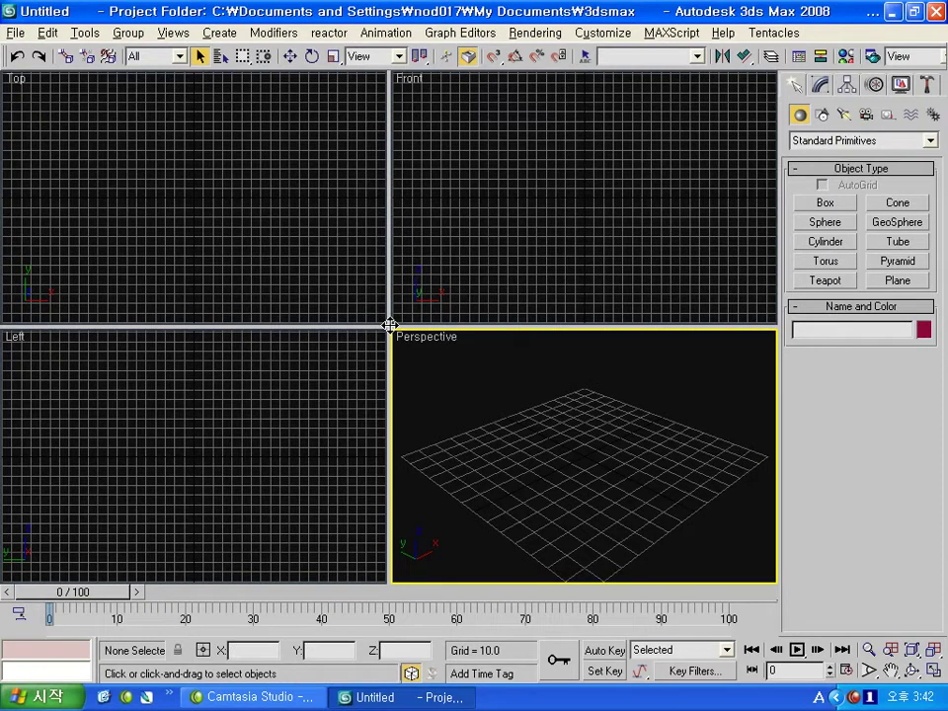
Step: Maximize the Front viewport and draw a long box with height 29.773
left_click(256, 197)
left_click(457, 152)
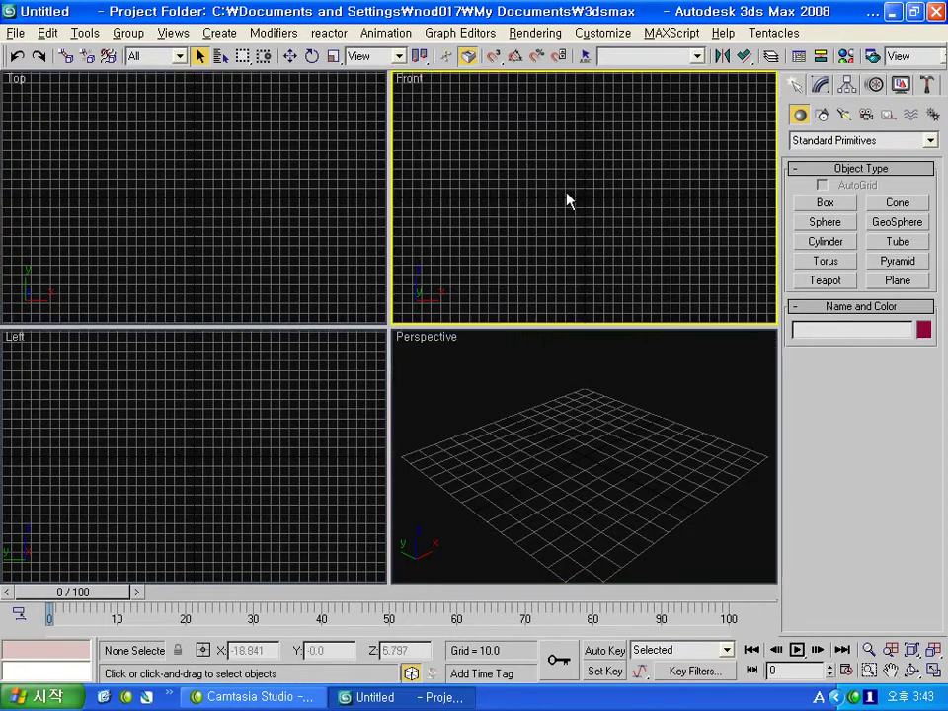
key("alt+w")
left_click(825, 203)
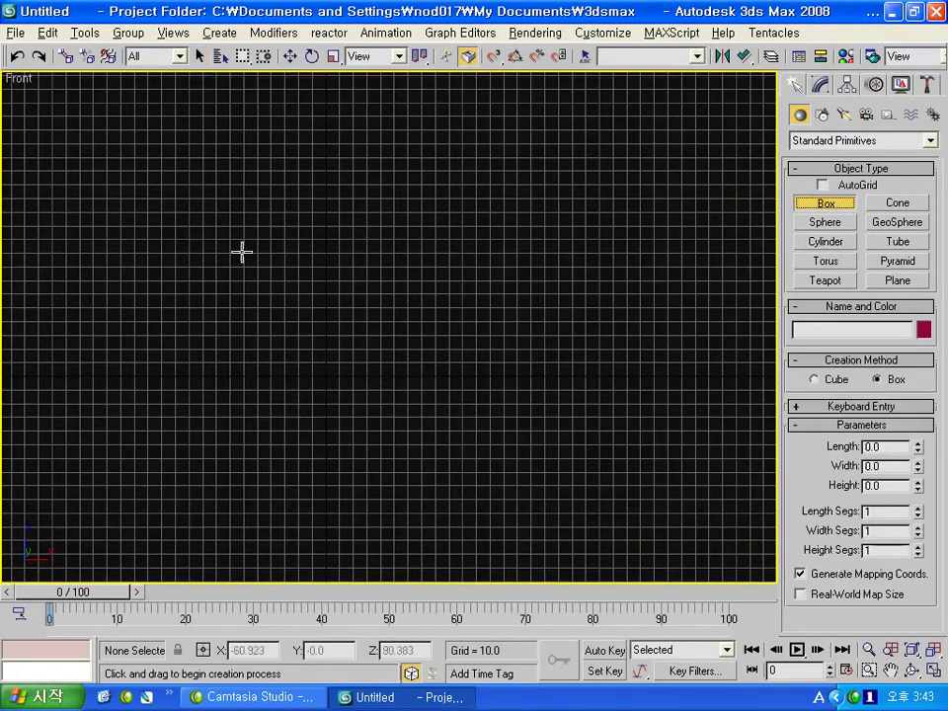
left_click_drag(165, 241, 529, 319)
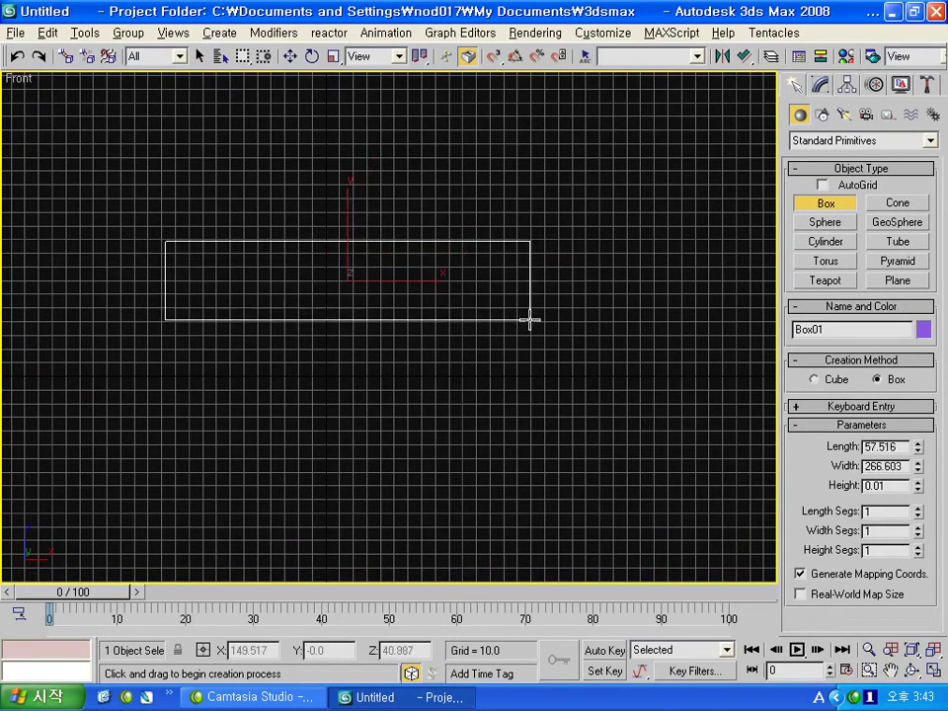
left_click(530, 278)
Step: Move Box01 along Y, shade the view, and non-uniformly scale the box thicker
key("t")
scroll(490, 286, "up", 2)
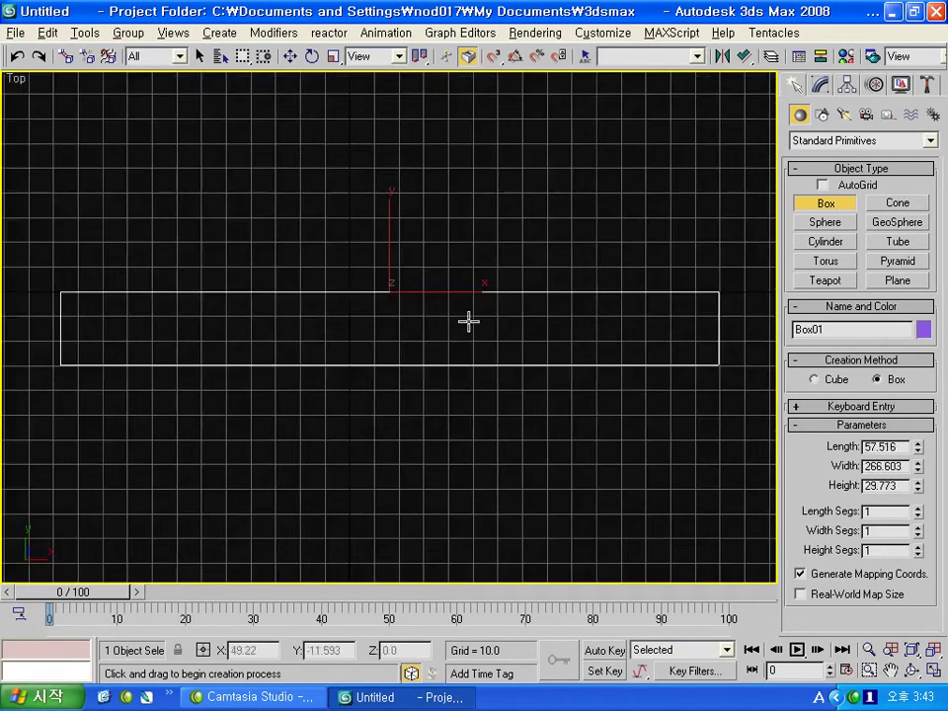
scroll(441, 314, "down", 5)
key("w")
left_click_drag(424, 268, 426, 252)
mouse_move(530, 316)
middle_mouse_down("alt")
mouse_move(412, 322)
mouse_move(450, 296)
middle_mouse_up("alt")
key("F3")
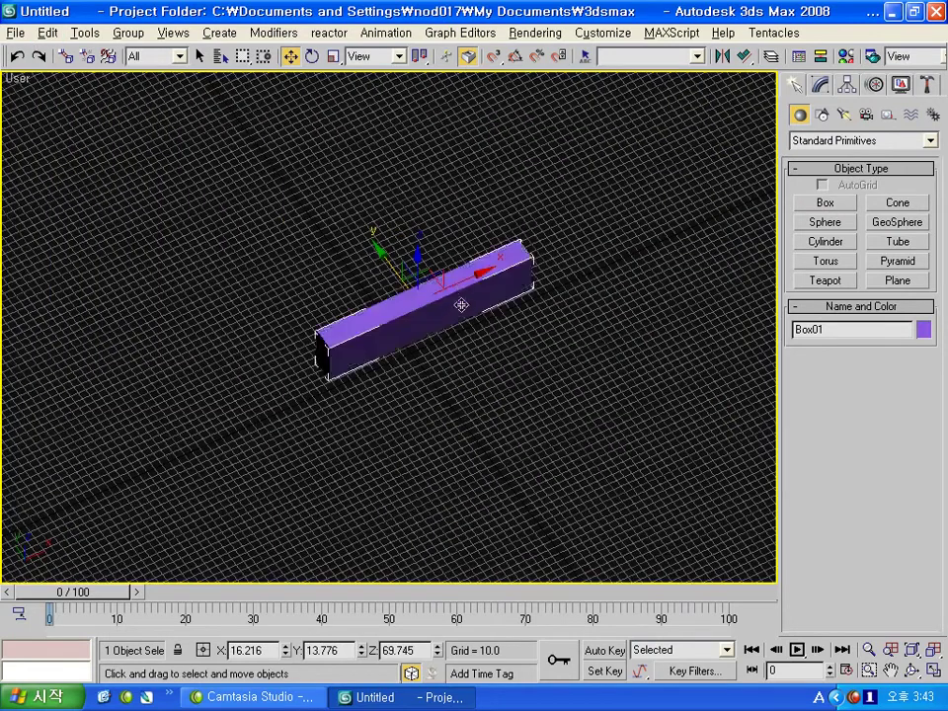
key("e")
key("r")
mouse_move(444, 353)
left_mouse_down()
mouse_move(501, 395)
mouse_move(453, 345)
left_mouse_up()
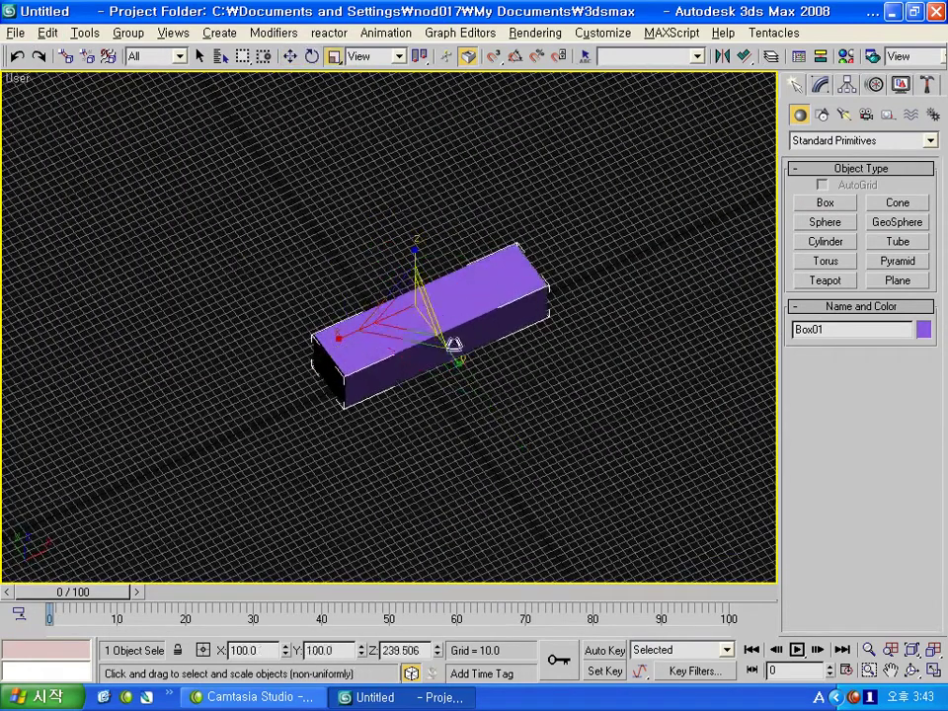
key("w")
left_click_drag(380, 265, 373, 245)
Step: Draw a cylinder below the box and move it to the box's edge
left_click(825, 222)
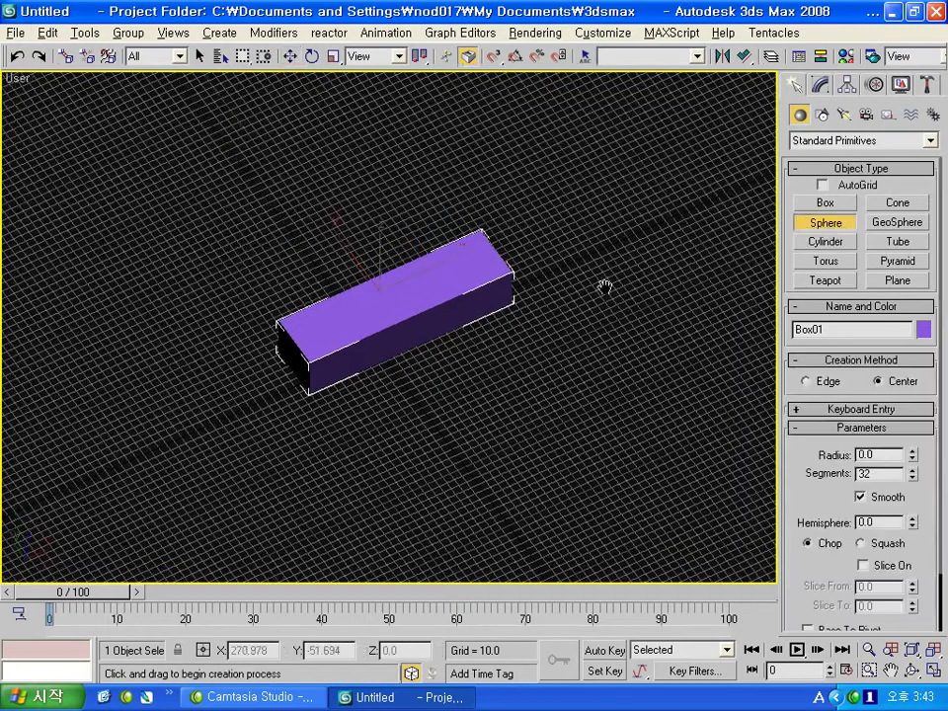
key("f")
scroll(552, 322, "down", 4)
left_click(825, 242)
key("F3")
left_click_drag(558, 351, 582, 339)
key("t")
scroll(594, 304, "down", 5)
key("F3")
key("w")
mouse_move(565, 230)
left_mouse_down()
mouse_move(557, 280)
mouse_move(554, 257)
mouse_move(554, 322)
left_mouse_up()
Step: Flatten the cylinder along its Y axis and reduce it to 5 sides
key("r")
middle_click_drag(607, 359, 568, 242, "alt")
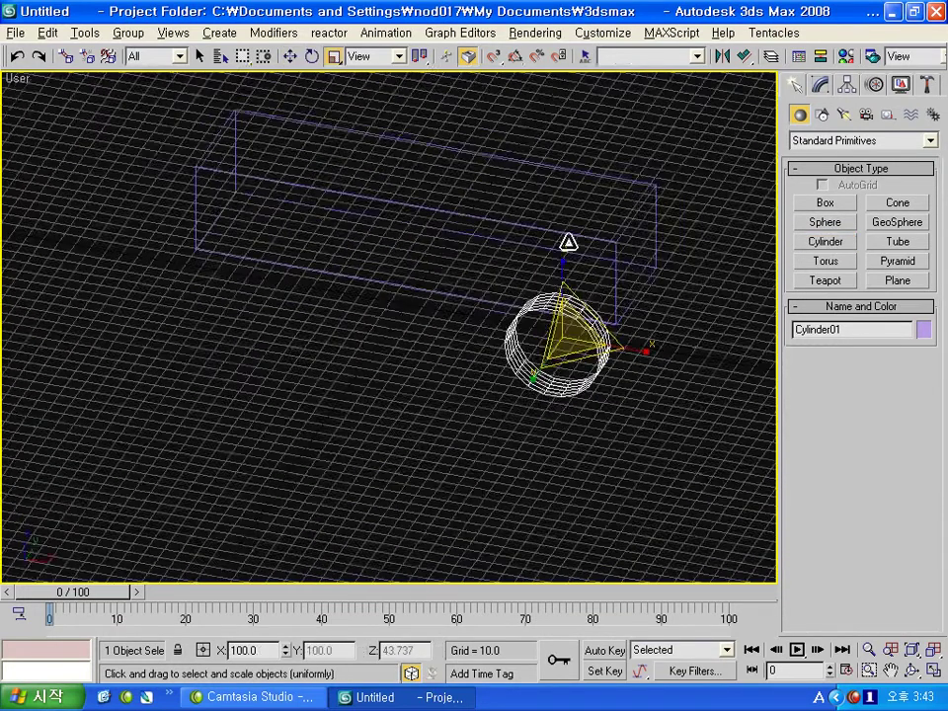
key("F3")
scroll(609, 300, "up", 2)
scroll(529, 296, "up", 2)
scroll(539, 285, "up", 1)
scroll(539, 285, "up", 1)
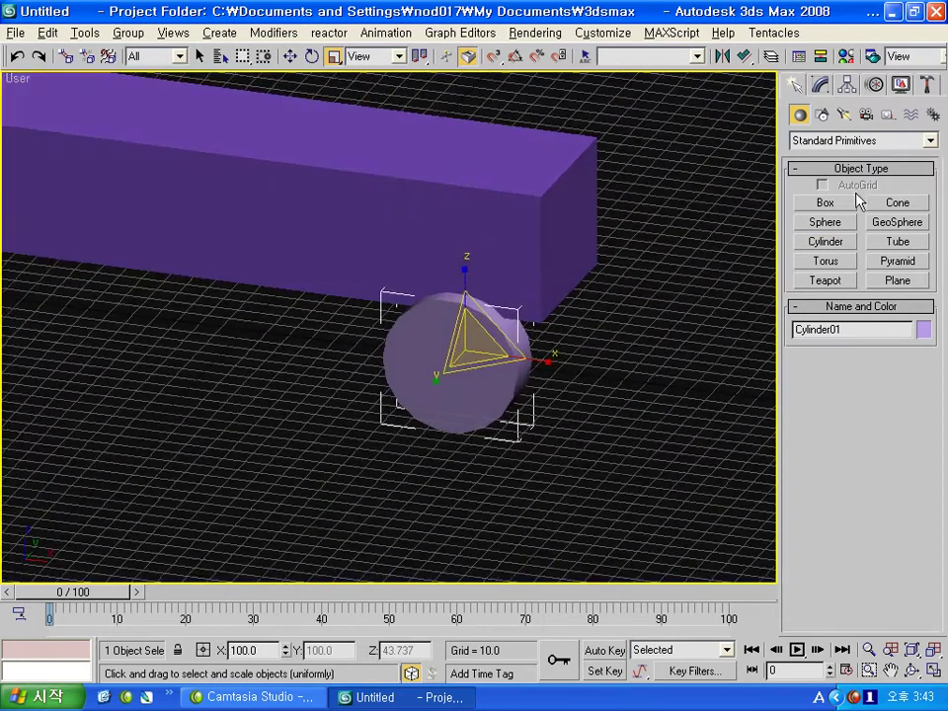
left_click(822, 86)
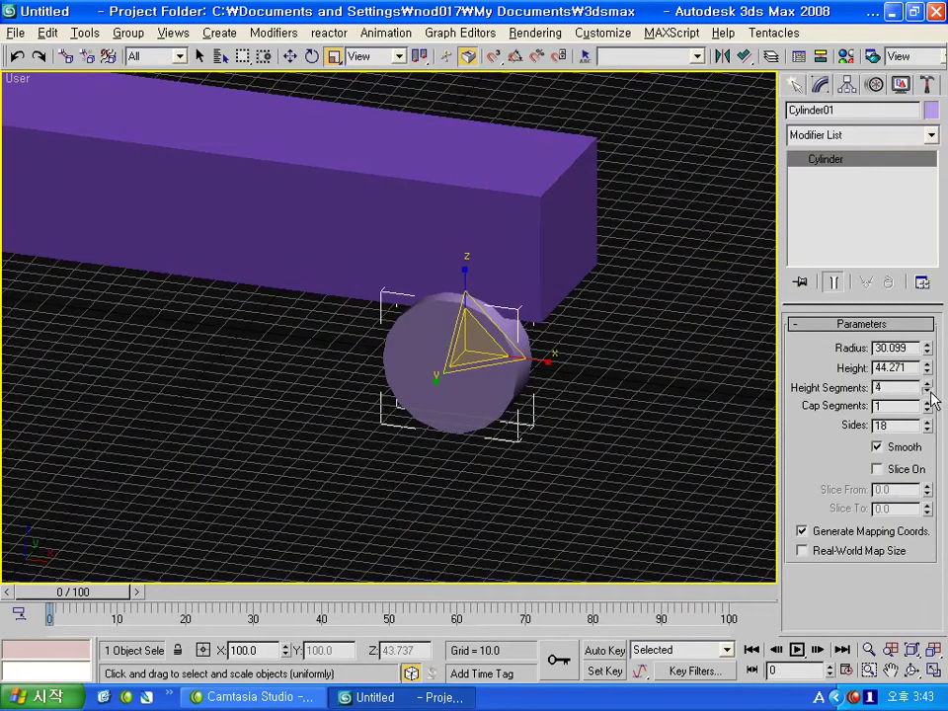
left_click_drag(928, 425, 936, 544)
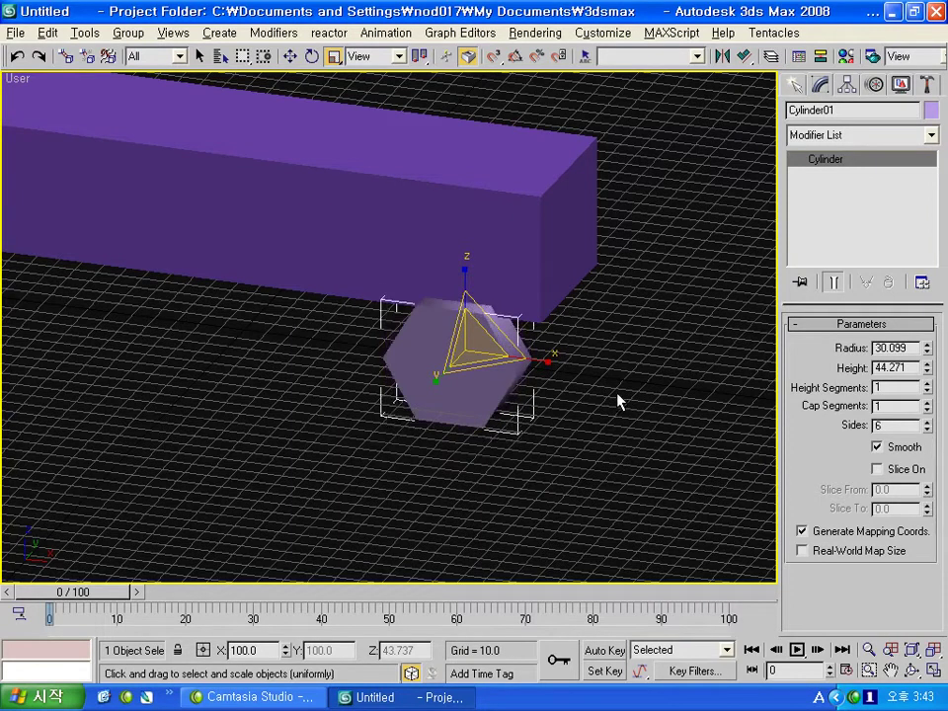
left_click(925, 430)
middle_click_drag(586, 319, 541, 333, "alt")
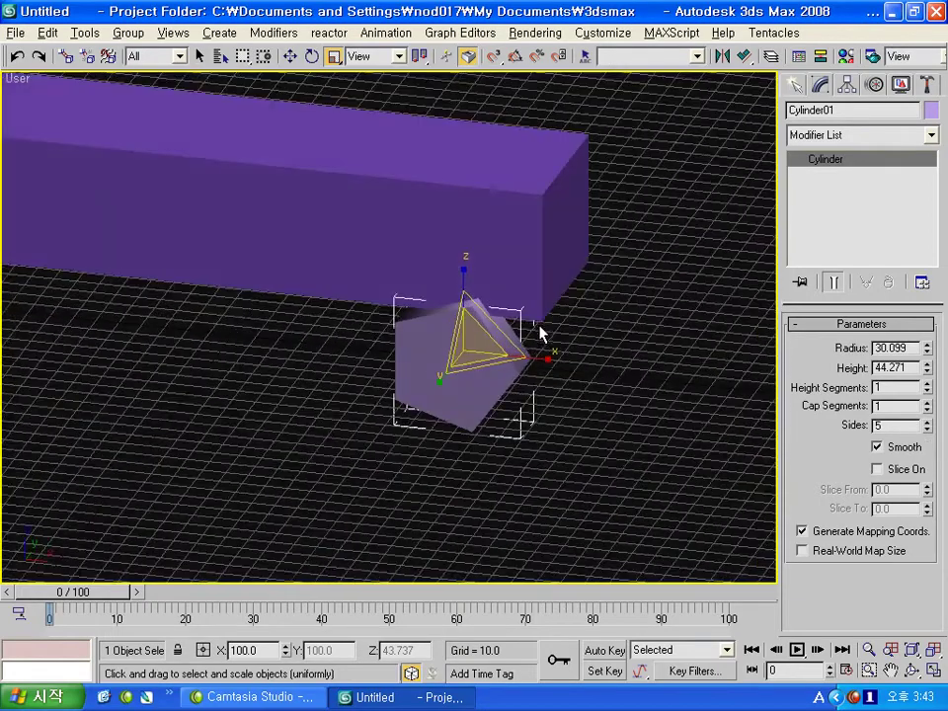
left_click(796, 85)
Step: Shift-copy the cylinder across and then both to the other end, making four wheels
key("t")
middle_click_drag(619, 211, 590, 315)
key("w")
left_click_drag(560, 289, 560, 135, "shift")
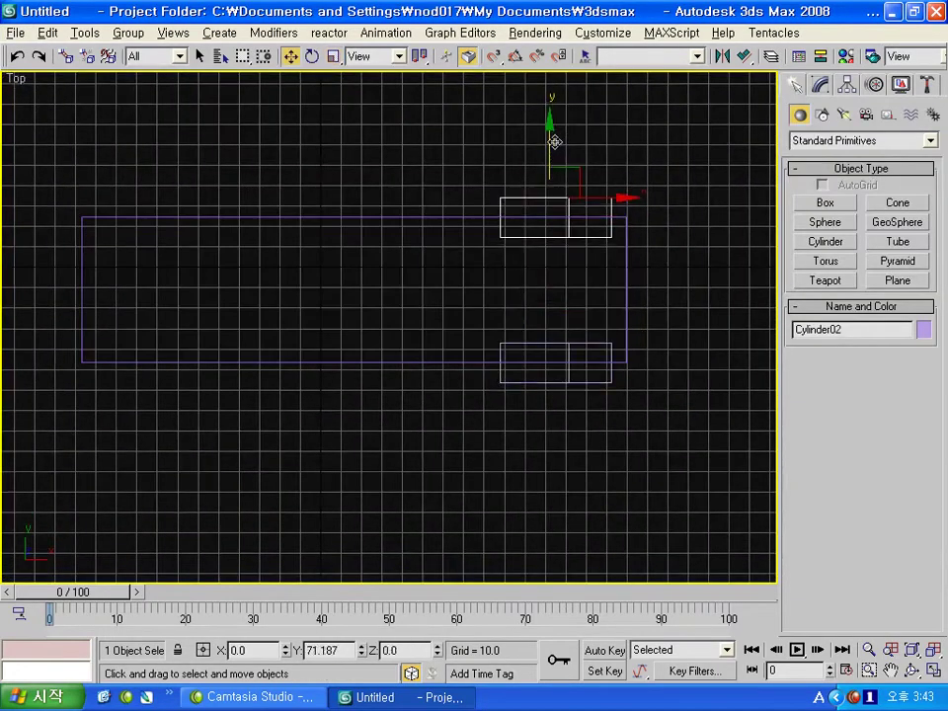
left_click(476, 430)
left_click(566, 381, "ctrl")
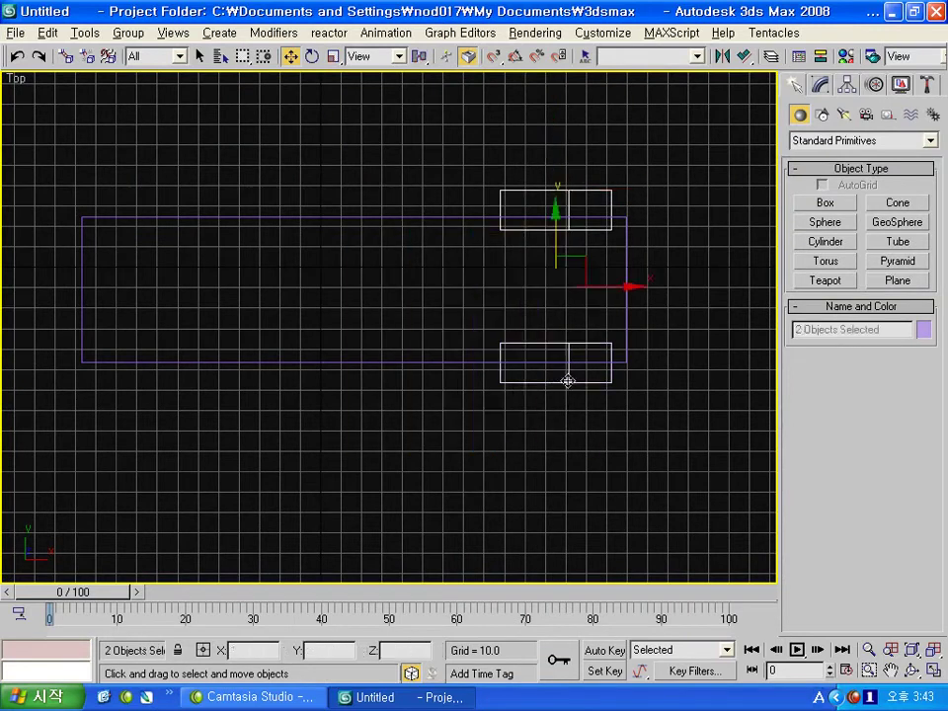
left_click_drag(612, 283, 222, 284, "shift")
left_click(501, 432)
mouse_move(513, 408)
middle_mouse_down("alt")
mouse_move(460, 301)
mouse_move(553, 328)
mouse_move(510, 369)
mouse_move(490, 413)
mouse_move(499, 326)
mouse_move(359, 345)
middle_mouse_up("alt")
key("F3")
Step: Draw a tall thin box post standing on the base box
left_click(825, 203)
key("f")
scroll(515, 290, "down", 5)
middle_click_drag(552, 258, 444, 327)
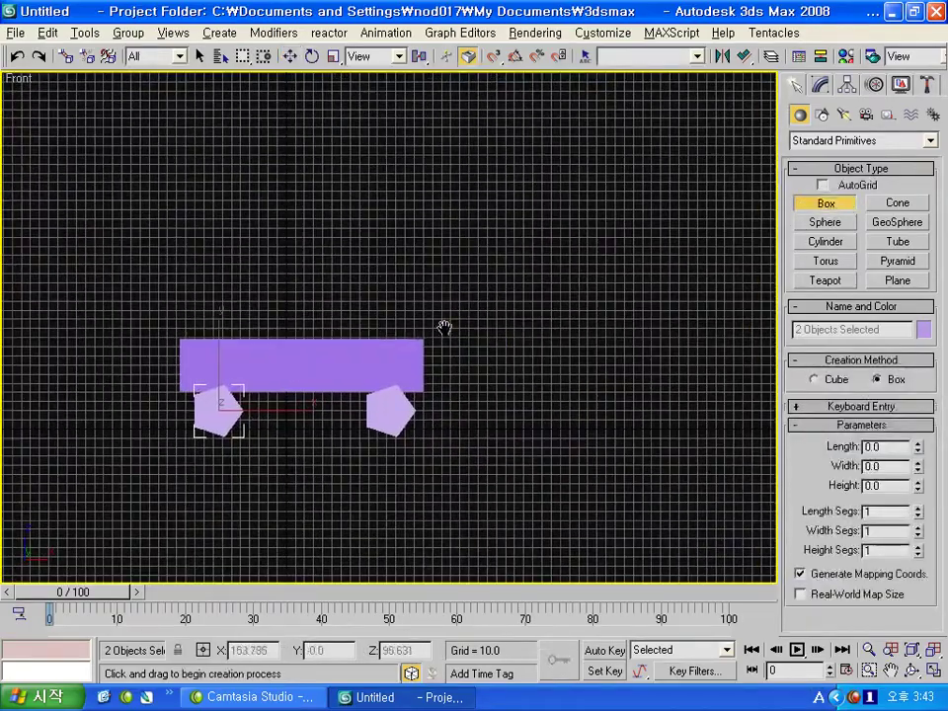
mouse_move(403, 339)
left_mouse_down()
mouse_move(418, 169)
mouse_move(421, 177)
left_mouse_up()
key("p")
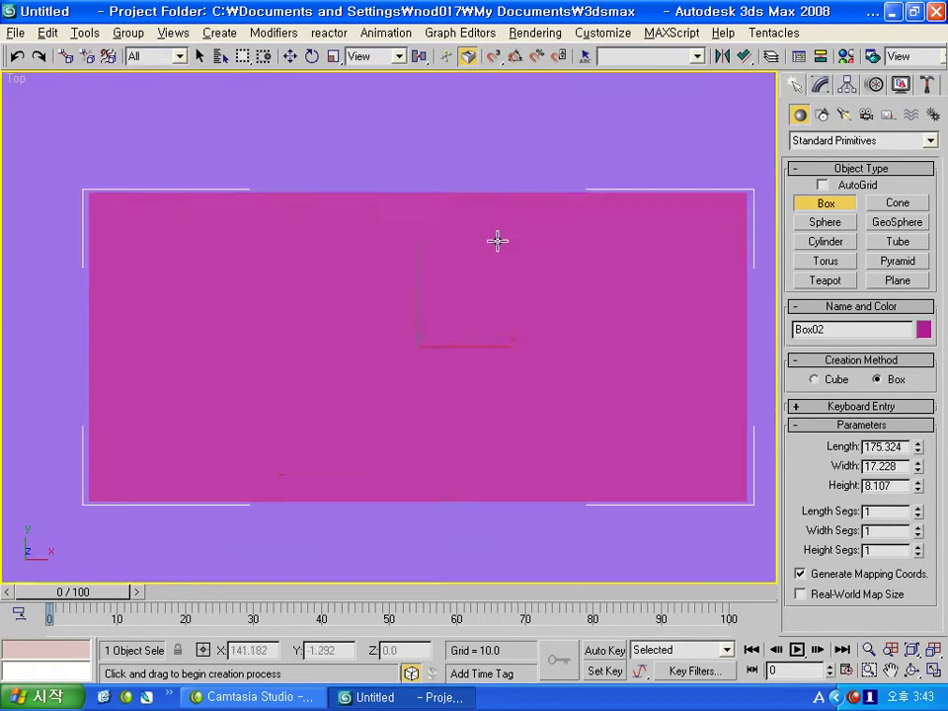
key("t")
middle_click_drag(518, 292, 595, 206, "alt")
Step: Make a rotated copy of the post as a crosspiece and place it atop the post
key("e")
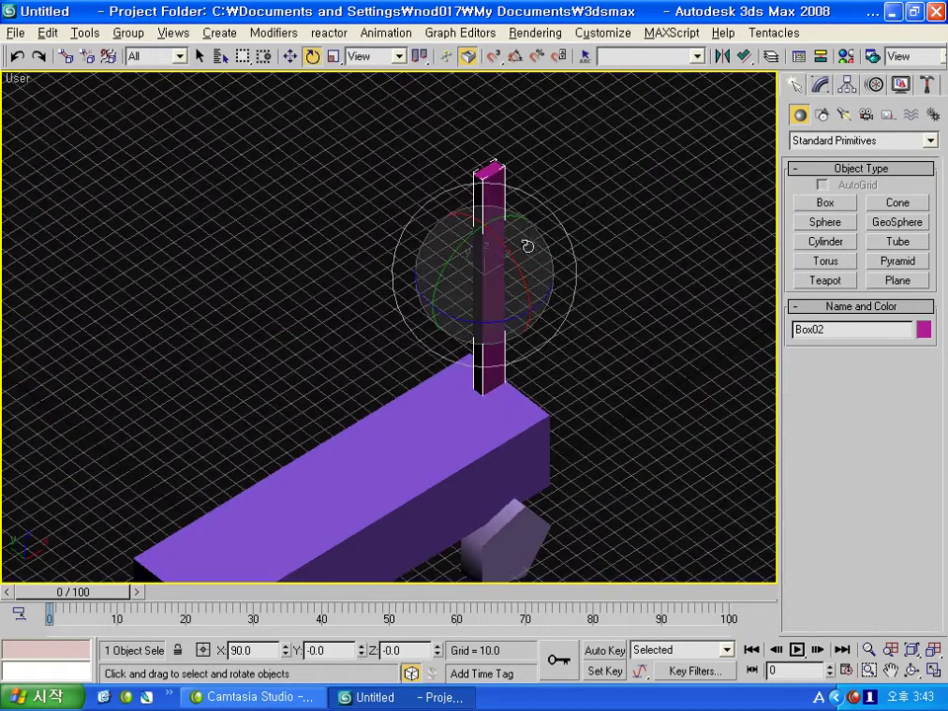
left_click_drag(471, 242, 618, 197, "shift")
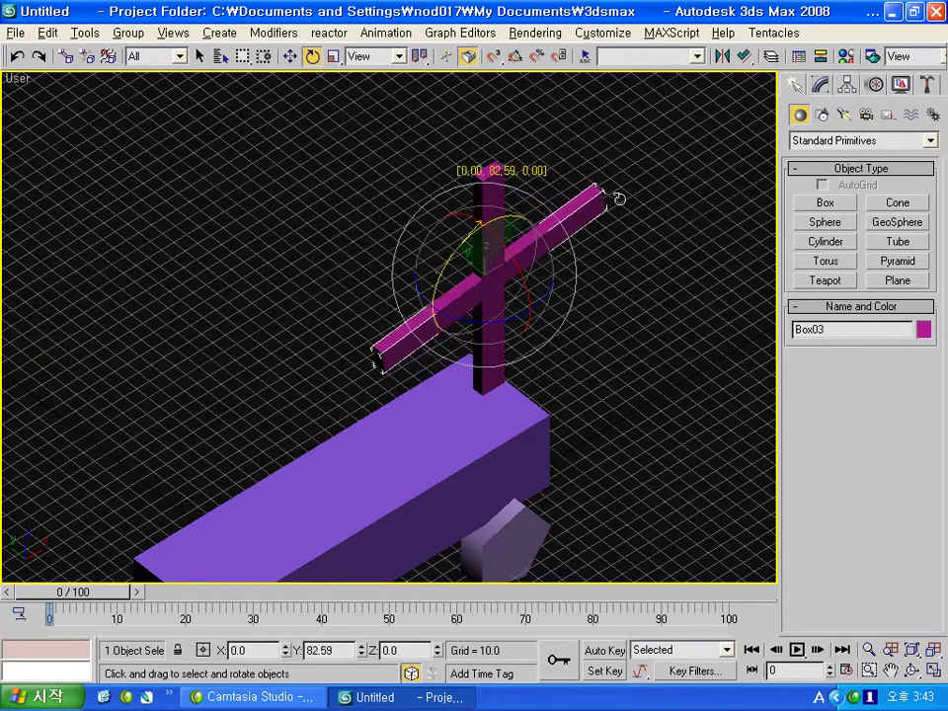
left_click(475, 431)
key("f")
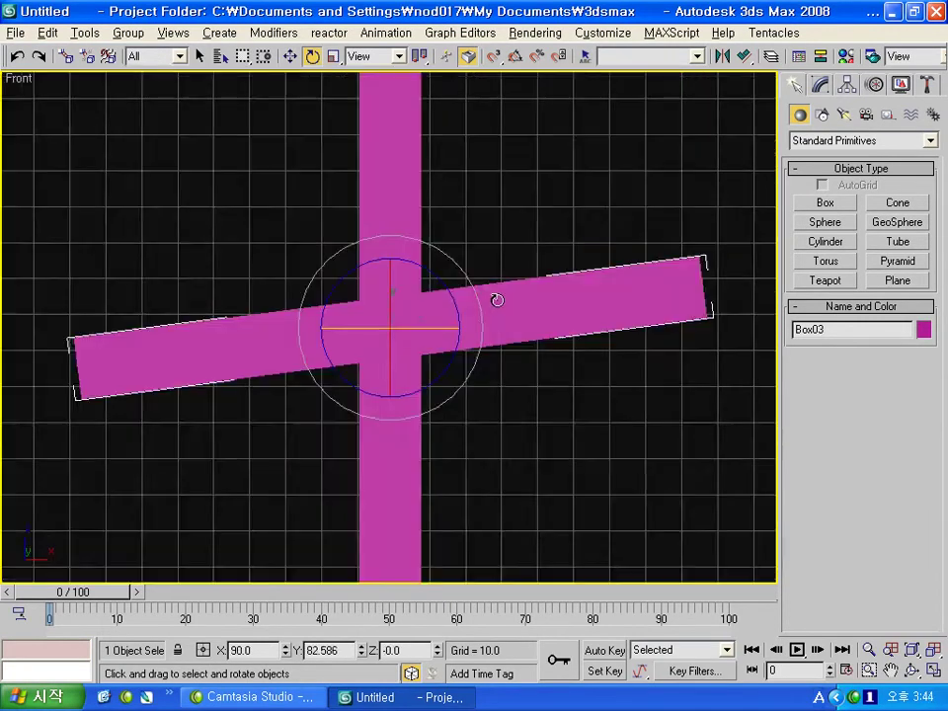
scroll(498, 298, "down", 5)
key("w")
left_click_drag(463, 298, 541, 223)
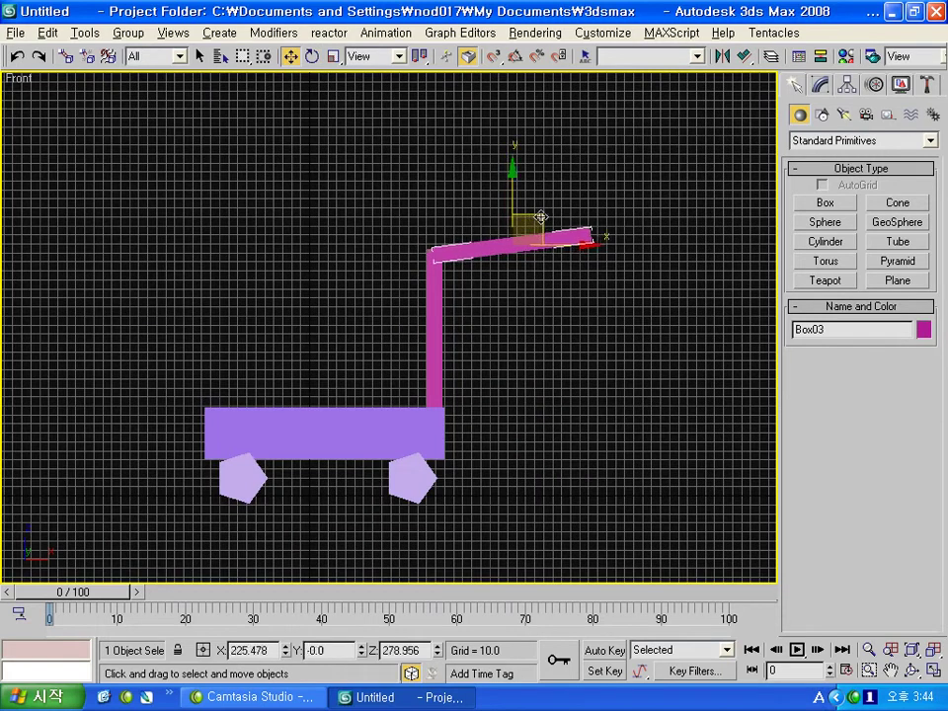
middle_click_drag(541, 223, 460, 233)
Step: Copy the arm piece, tilt it downward, and attach it to the arm's end
left_click_drag(450, 217, 549, 287, "shift")
left_click(476, 427)
key("e")
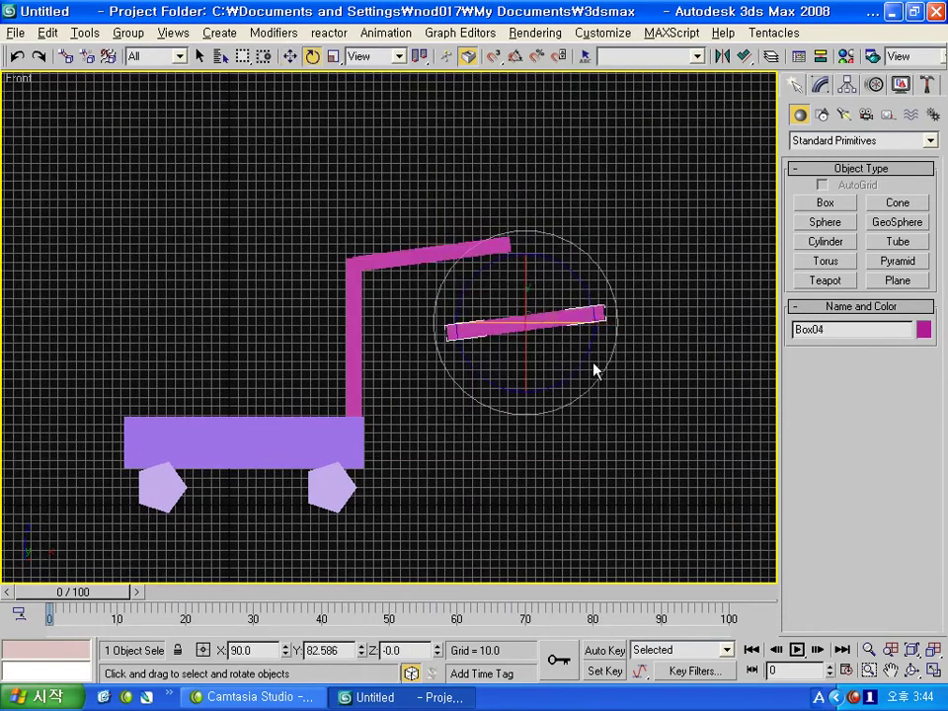
mouse_move(578, 355)
left_mouse_down()
mouse_move(606, 221)
mouse_move(590, 176)
left_mouse_up()
key("w")
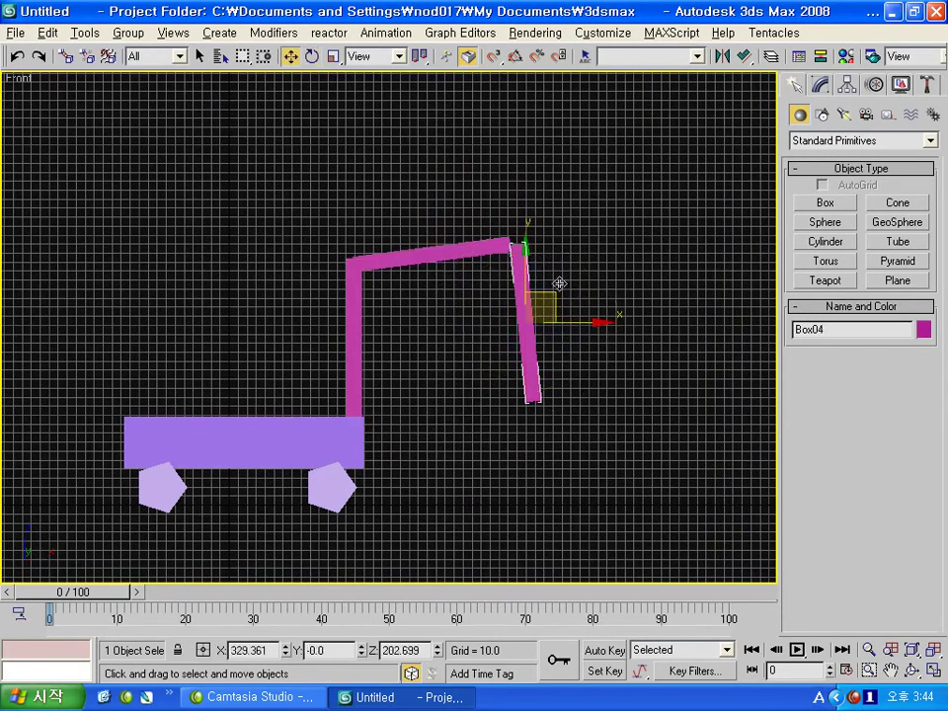
left_click_drag(541, 306, 528, 293)
Step: Draw a small bucket box, Box05, and move it up under the arm's tip
left_click(825, 202)
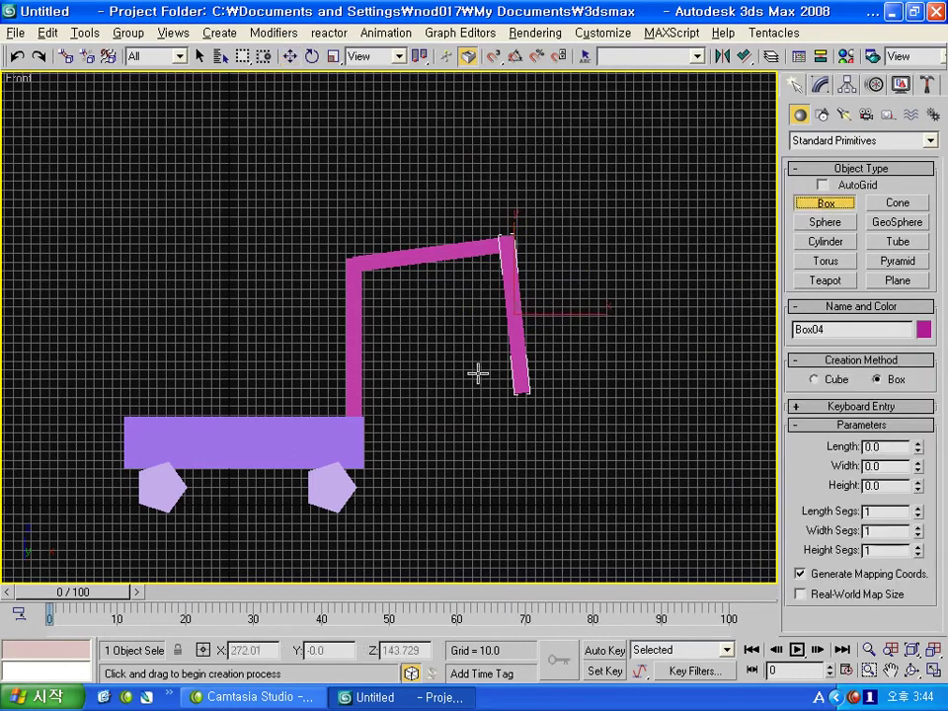
left_click_drag(474, 377, 533, 419)
left_click(536, 377)
scroll(509, 353, "down", 5)
key("w")
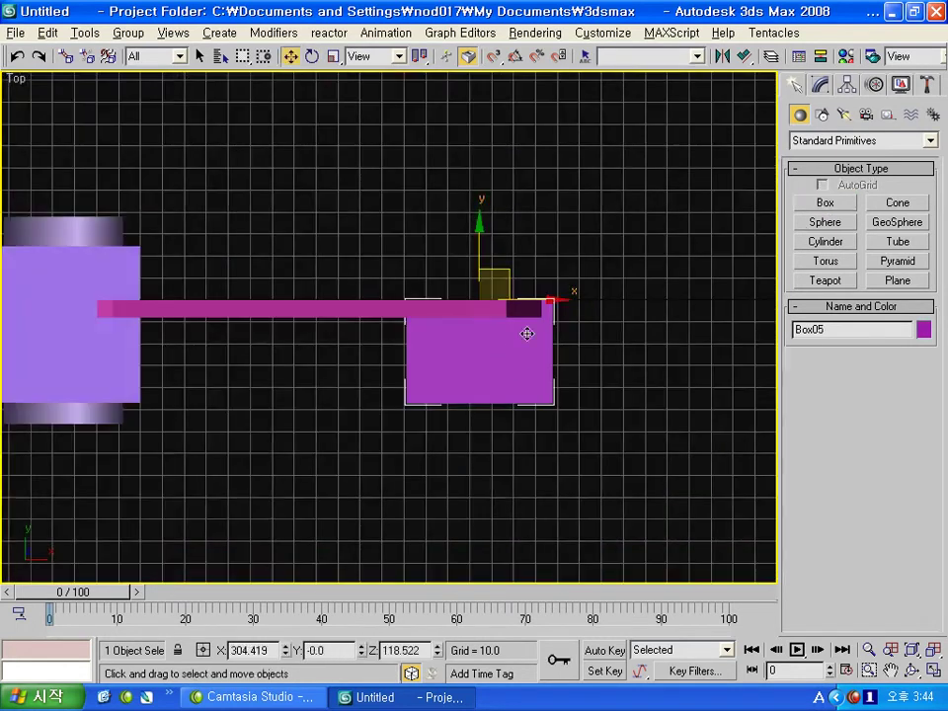
left_click_drag(503, 272, 482, 226)
mouse_move(482, 226)
middle_mouse_down("alt")
mouse_move(411, 255)
mouse_move(575, 393)
middle_mouse_up("alt")
scroll(410, 255, "down", 4)
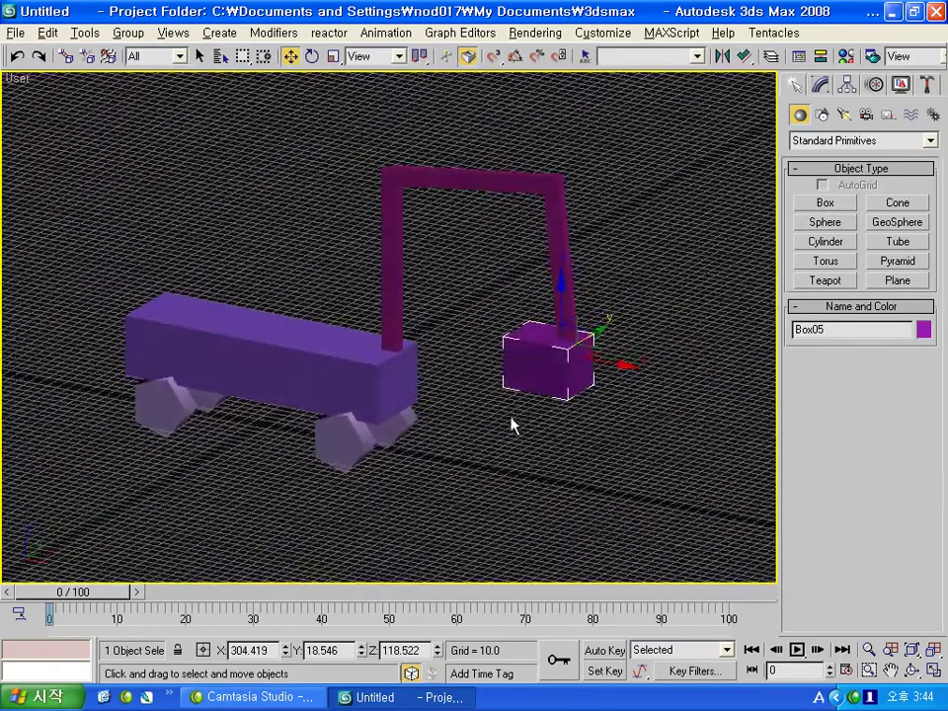
Step: Hide the grid, select the bucket box, and frame the whole scene in the Front view
key("g")
mouse_move(519, 421)
middle_mouse_down("alt")
mouse_move(527, 403)
mouse_move(359, 353)
middle_mouse_up("alt")
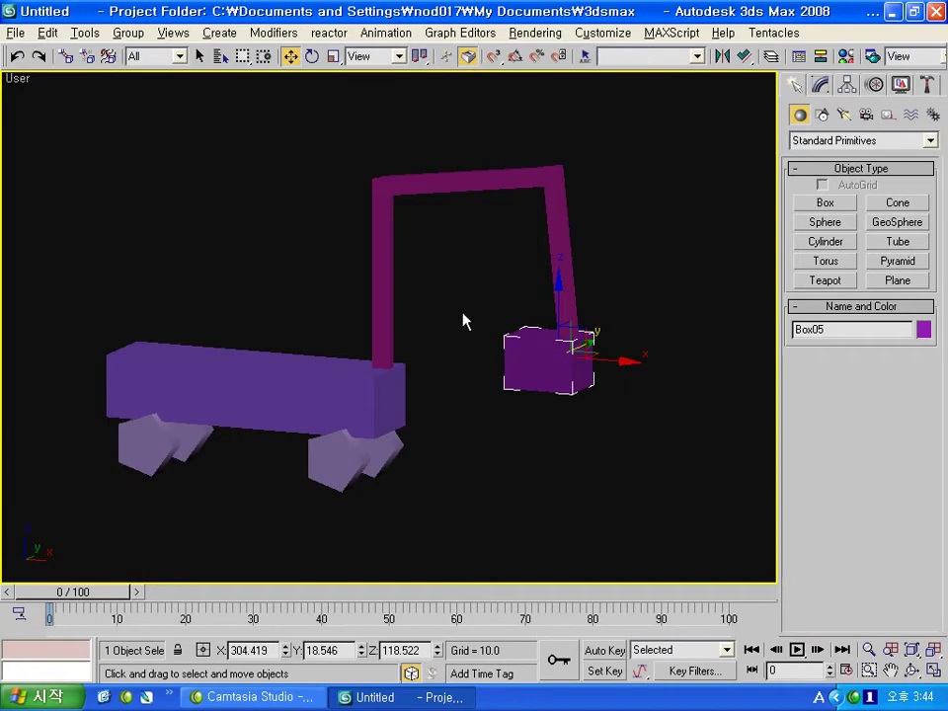
mouse_move(446, 322)
middle_mouse_down("alt")
mouse_move(490, 397)
mouse_move(561, 453)
middle_mouse_up("alt")
left_click(561, 453)
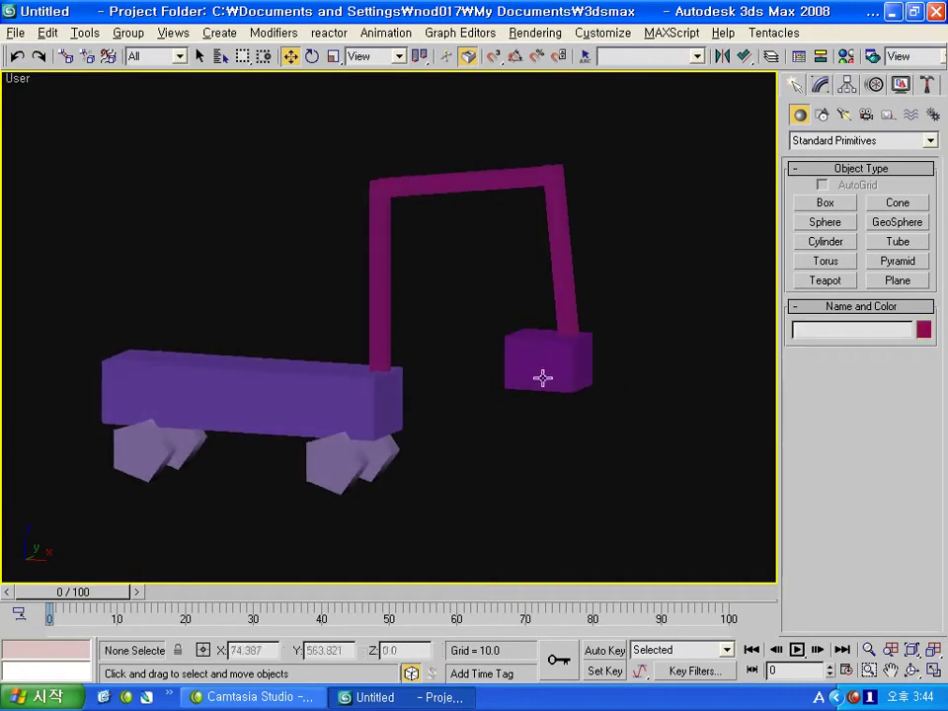
left_click(535, 368)
key("f")
key("z")
scroll(514, 357, "down", 8)
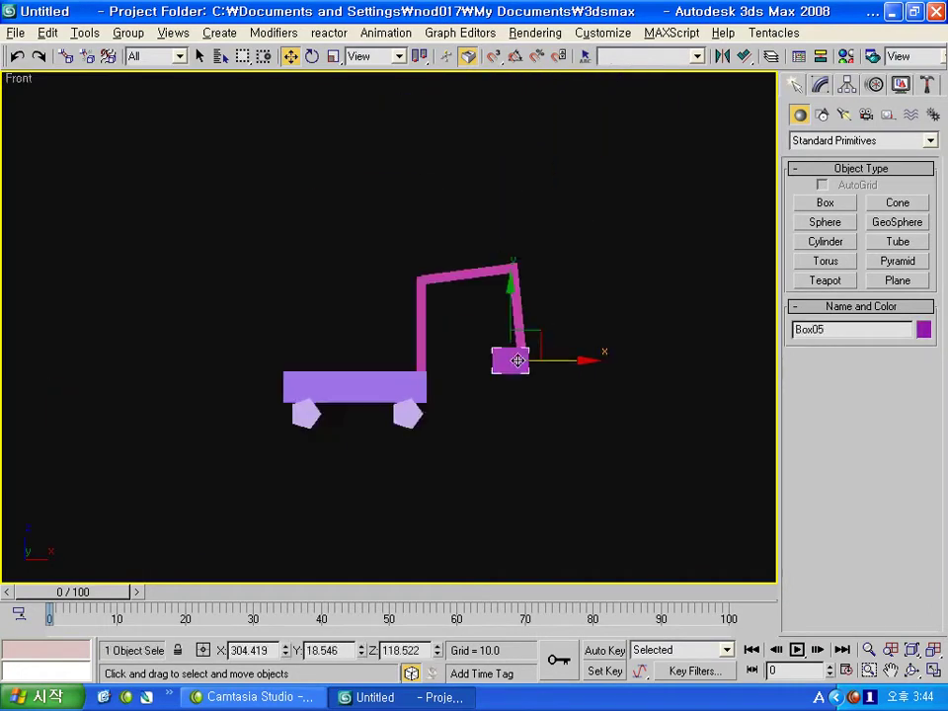
scroll(492, 355, "up", 2)
middle_click_drag(492, 357, 481, 356)
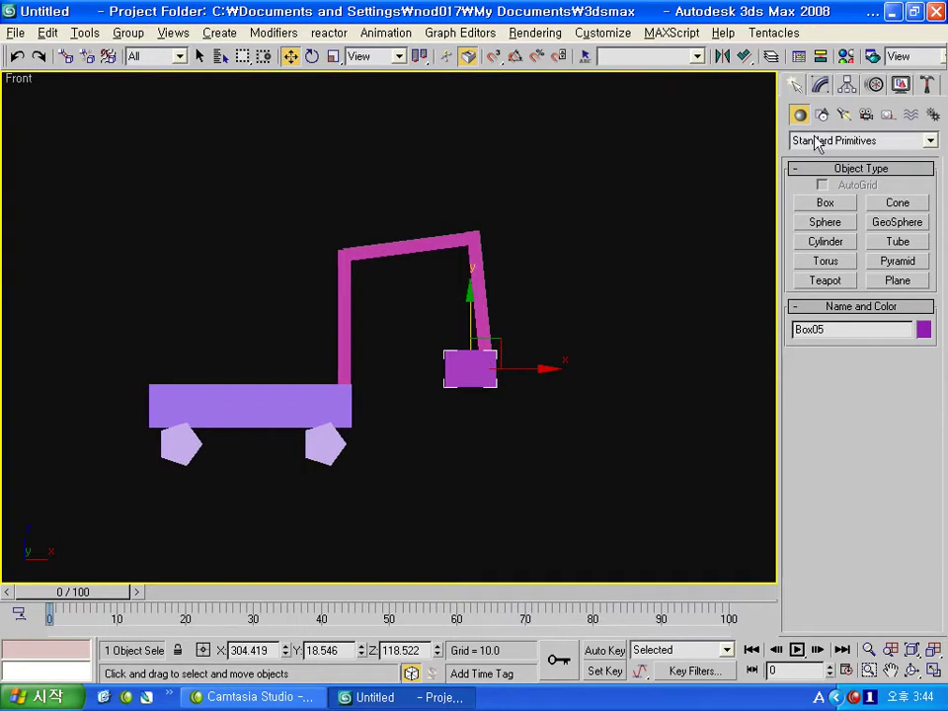
Step: Turn on Affect Pivot Only and move the bucket's pivot to its top corner
left_click(846, 85)
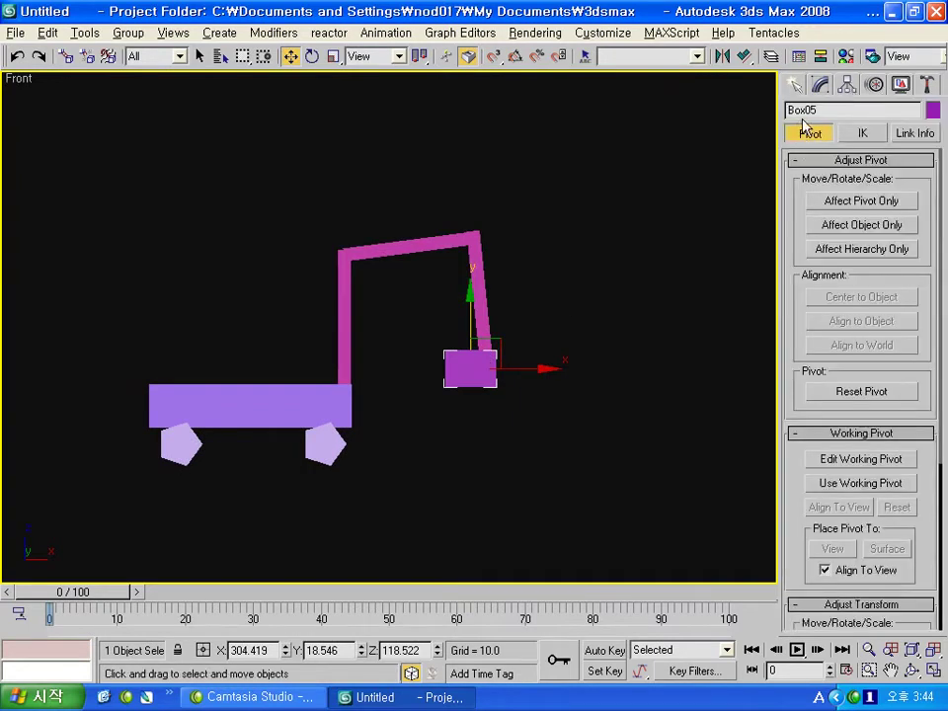
middle_click_drag(673, 293, 651, 287)
left_click(867, 203)
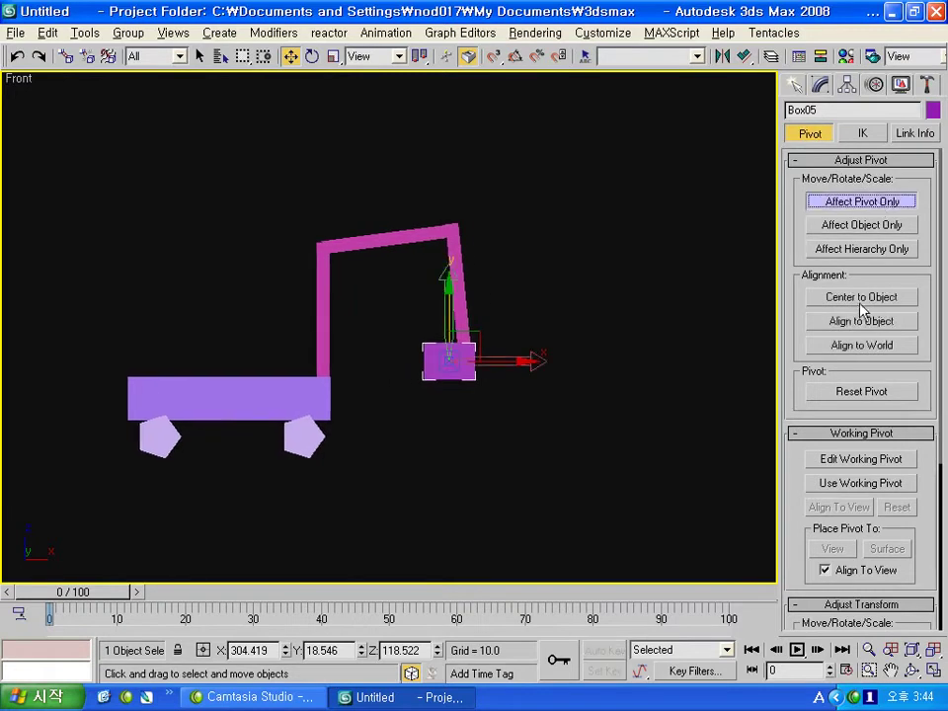
scroll(514, 353, "up", 4)
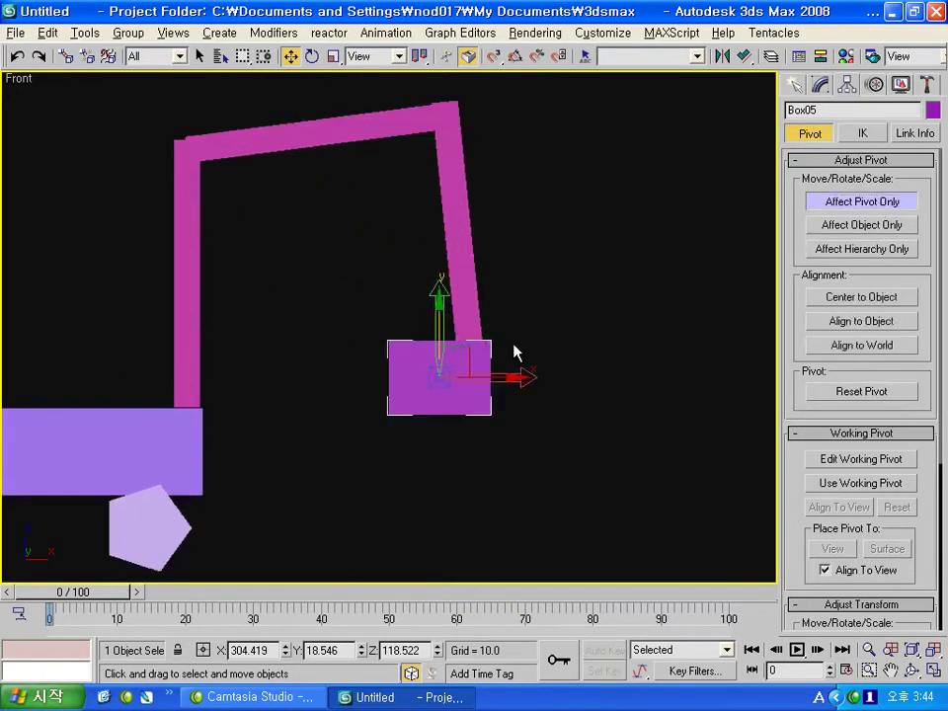
middle_click_drag(469, 356, 461, 364)
left_click_drag(461, 363, 494, 333)
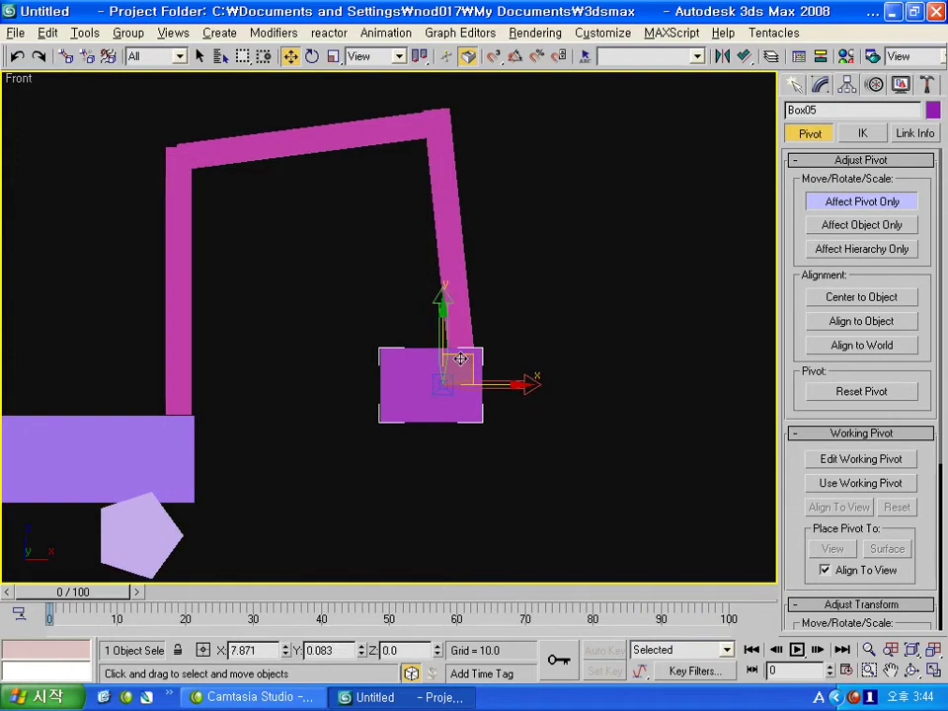
Step: Move pivots to the slanted arm's top, the bar's left end, and the post's bottom
middle_click_drag(480, 199, 490, 264)
left_click(459, 253)
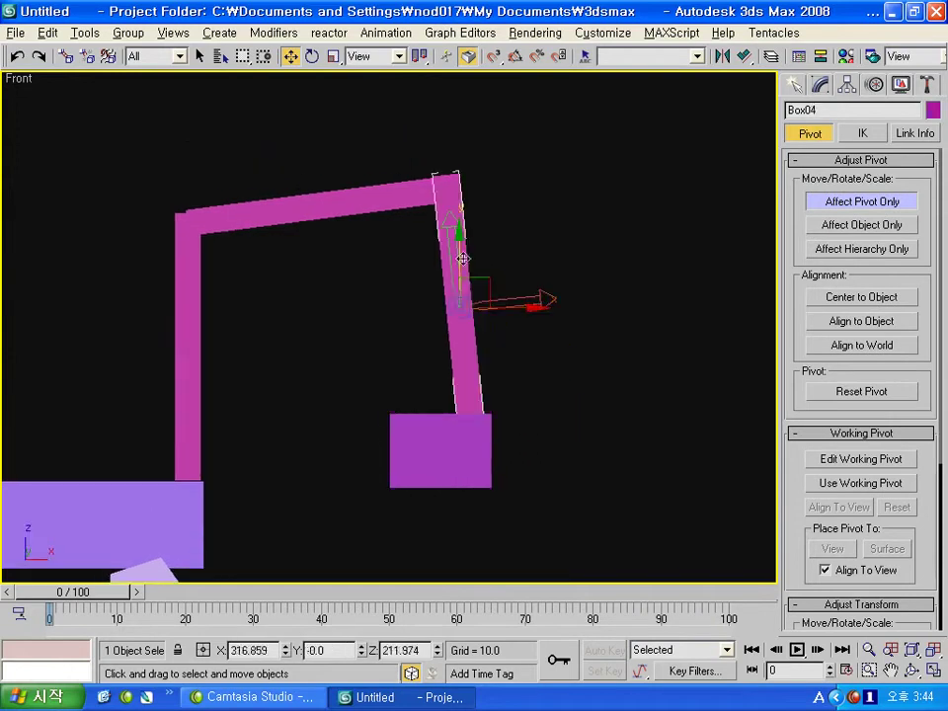
left_click_drag(488, 285, 479, 159)
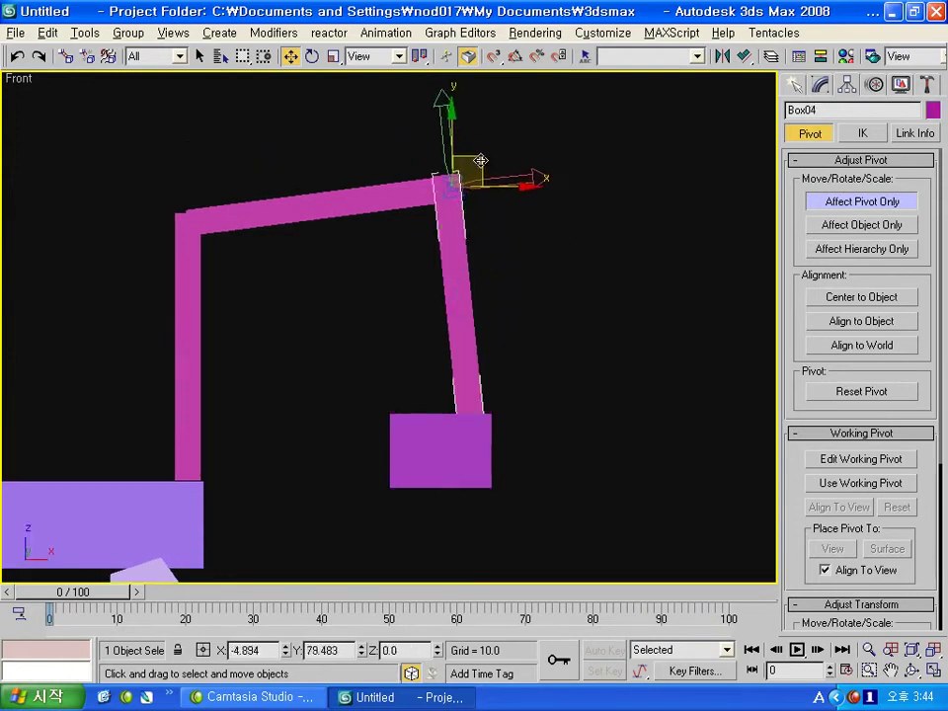
middle_click_drag(368, 249, 460, 246)
left_click(395, 204)
left_click_drag(381, 197, 309, 196)
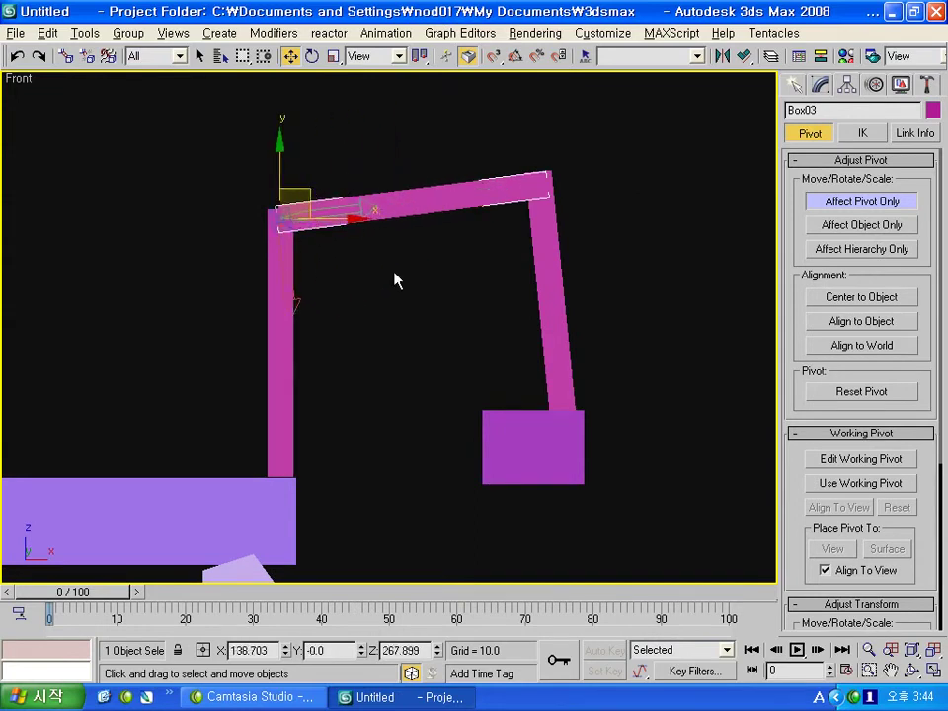
middle_click_drag(299, 224, 336, 205)
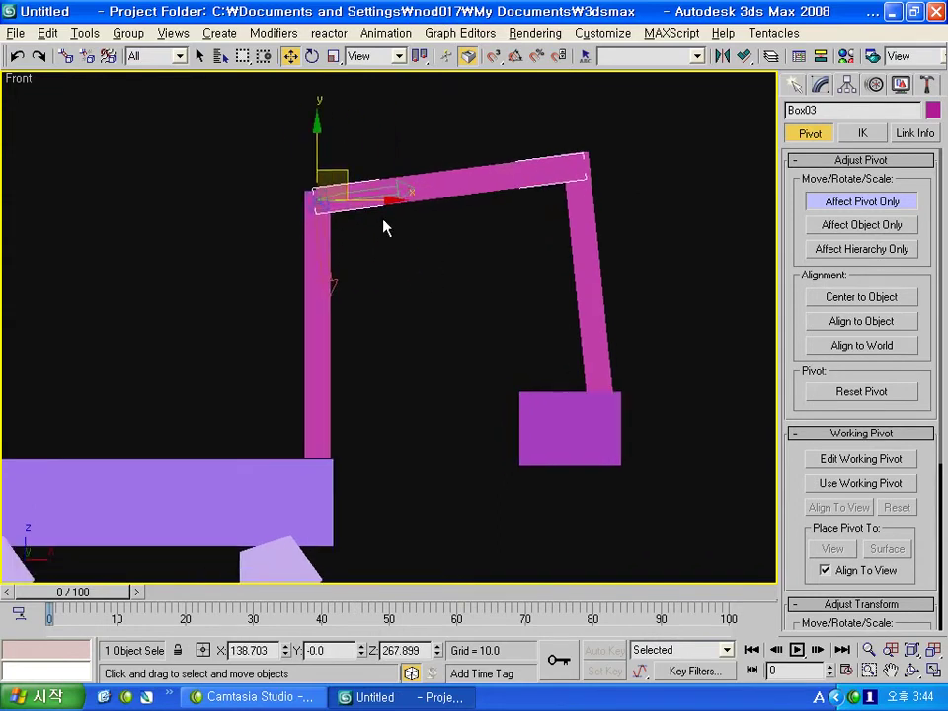
middle_click_drag(406, 323, 440, 286)
left_click(385, 292)
mouse_move(400, 248)
left_mouse_down()
mouse_move(386, 384)
mouse_move(399, 382)
left_mouse_up()
left_click(794, 84)
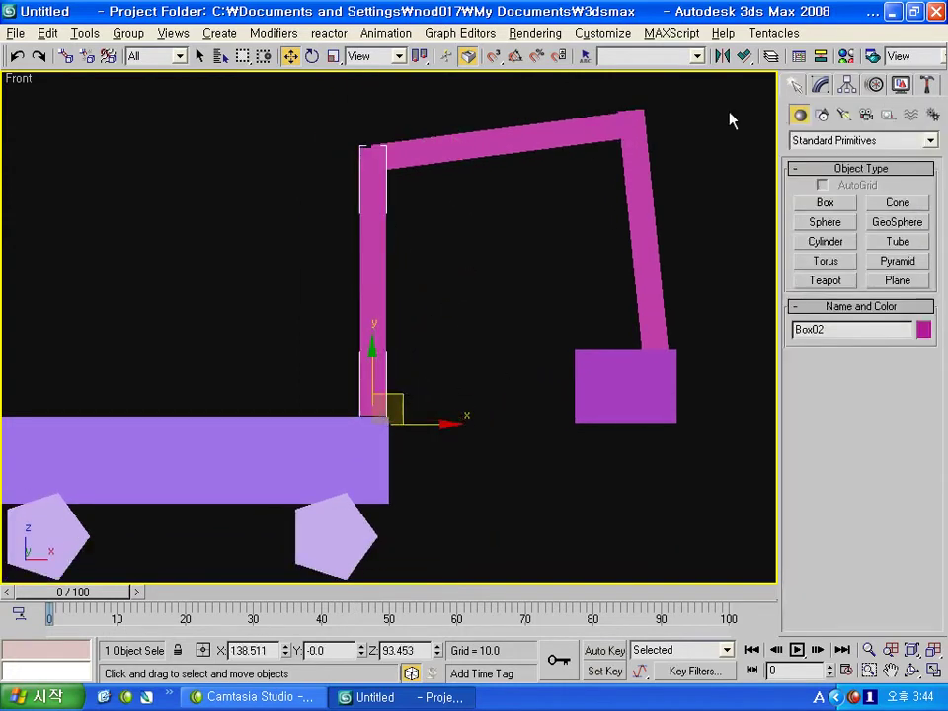
scroll(431, 219, "down", 2)
Step: Test-rotate the horizontal bar and slanted arm around their new pivots, undoing each
left_click(431, 218)
left_click(417, 205)
key("e")
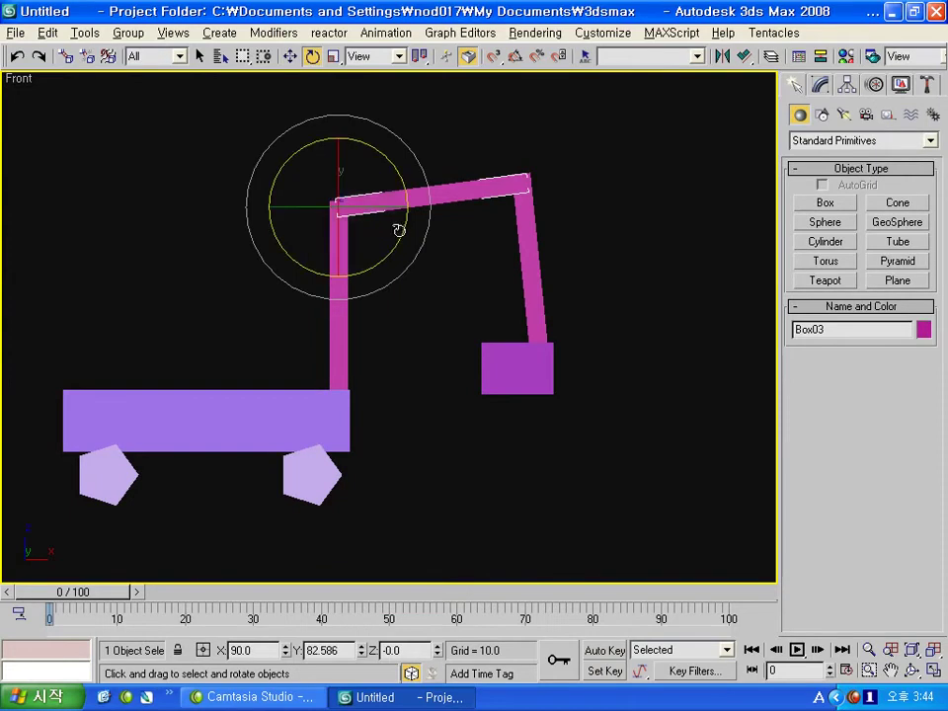
left_click_drag(399, 230, 411, 214)
key("ctrl+z")
left_click(534, 255)
left_click_drag(553, 237, 566, 237)
key("ctrl+z")
Step: Test-rotate the bucket around its corner pivot, undo it, and deselect
left_click(508, 370)
mouse_move(589, 387)
left_mouse_down()
mouse_move(609, 378)
mouse_move(564, 416)
mouse_move(607, 359)
left_mouse_up()
key("ctrl+z")
left_click(678, 393)
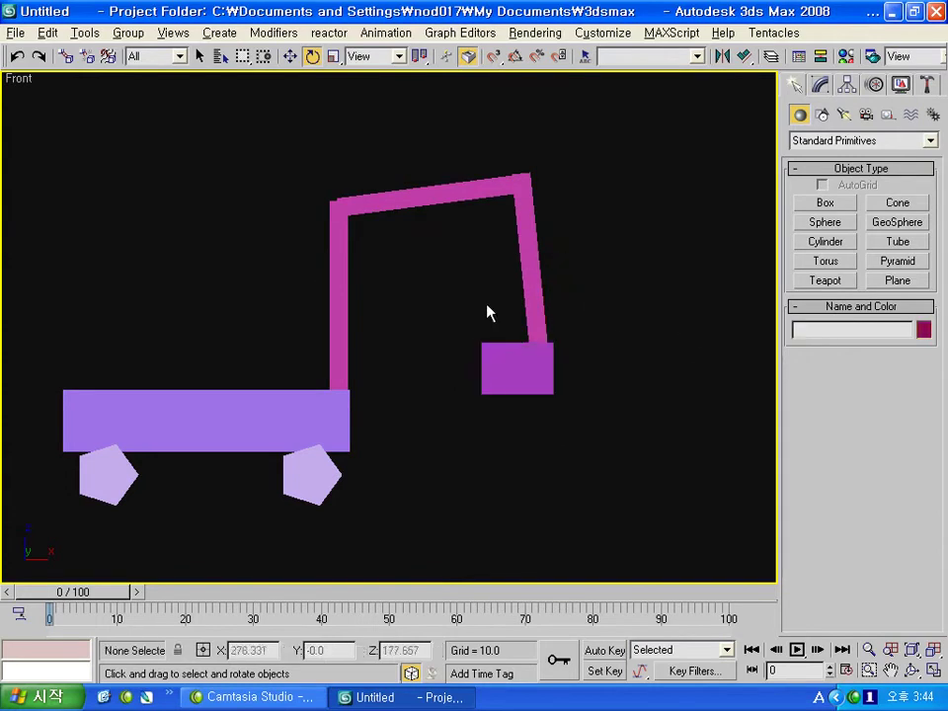
middle_click_drag(486, 312, 491, 308)
Step: Link the bucket Box05 to Box04, Box04 to Box03, and Box03 to the post Box02
left_click(65, 59)
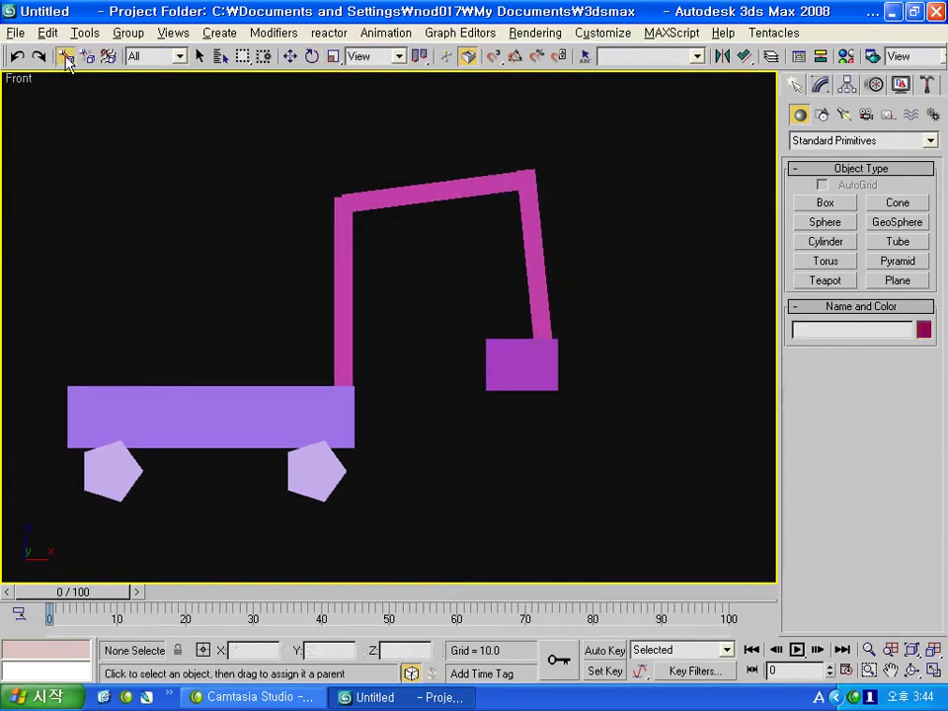
left_click(515, 372)
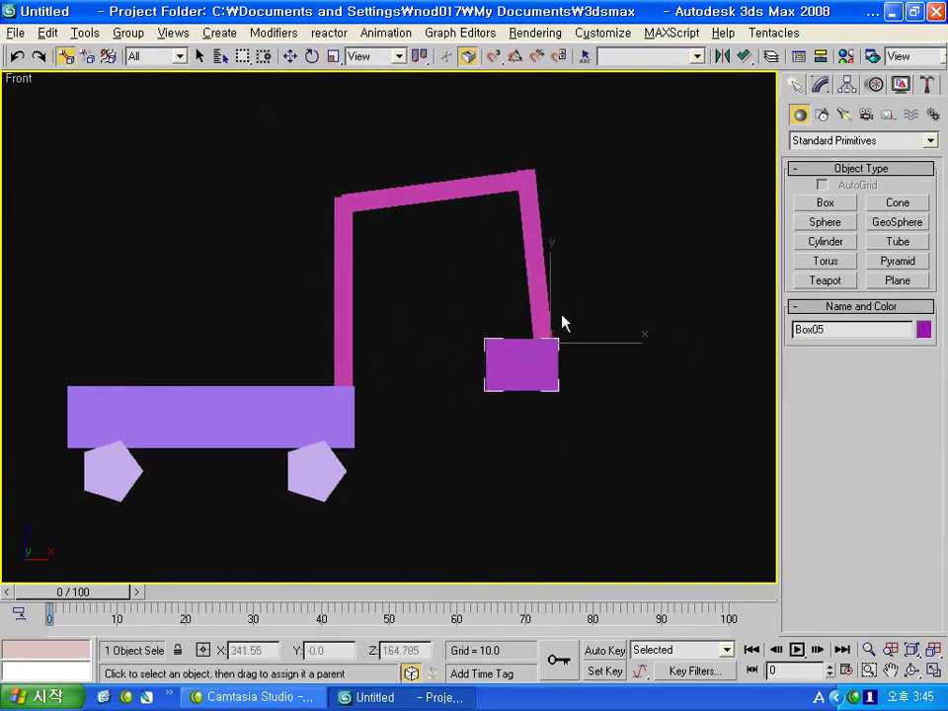
left_click_drag(533, 239, 419, 202)
left_click_drag(352, 237, 383, 326)
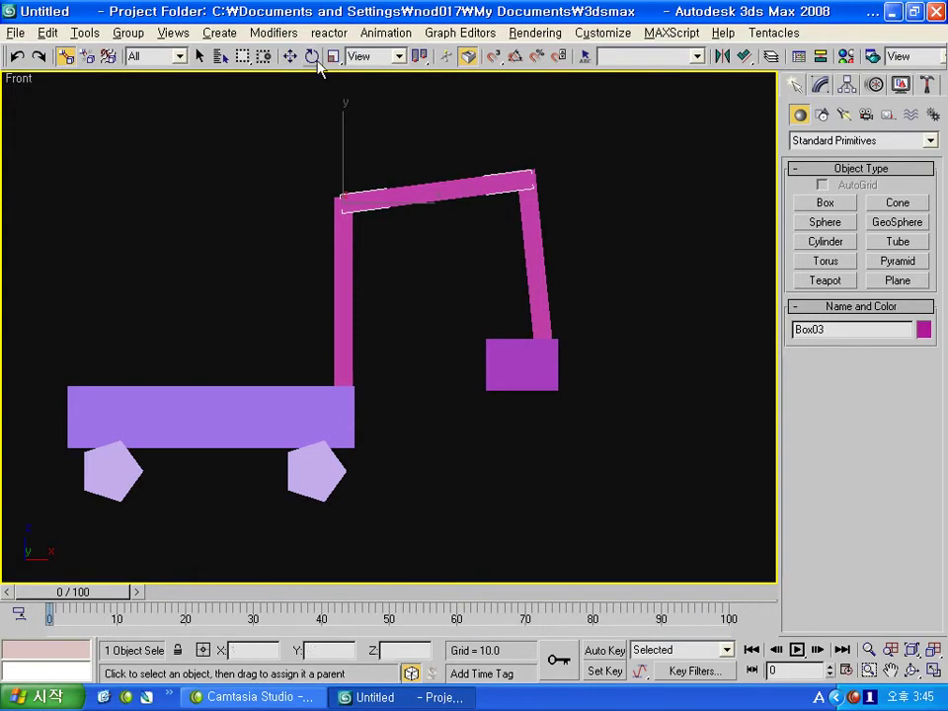
left_click(312, 57)
Step: Rotate the post to swing the whole arm, turn the slanted arm at its joint, and tilt the bar up
left_click(444, 322)
left_click(349, 330)
mouse_move(402, 355)
left_mouse_down()
mouse_move(378, 331)
mouse_move(419, 205)
left_mouse_up()
left_click(428, 205)
middle_click_drag(401, 151, 390, 296)
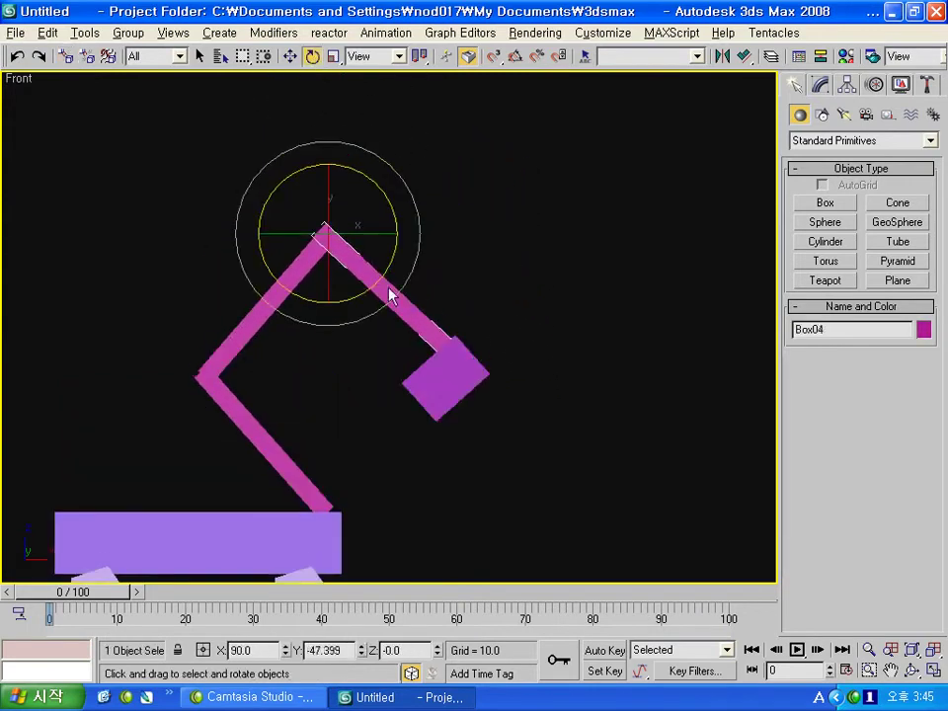
left_click_drag(390, 296, 433, 238)
left_click(289, 279)
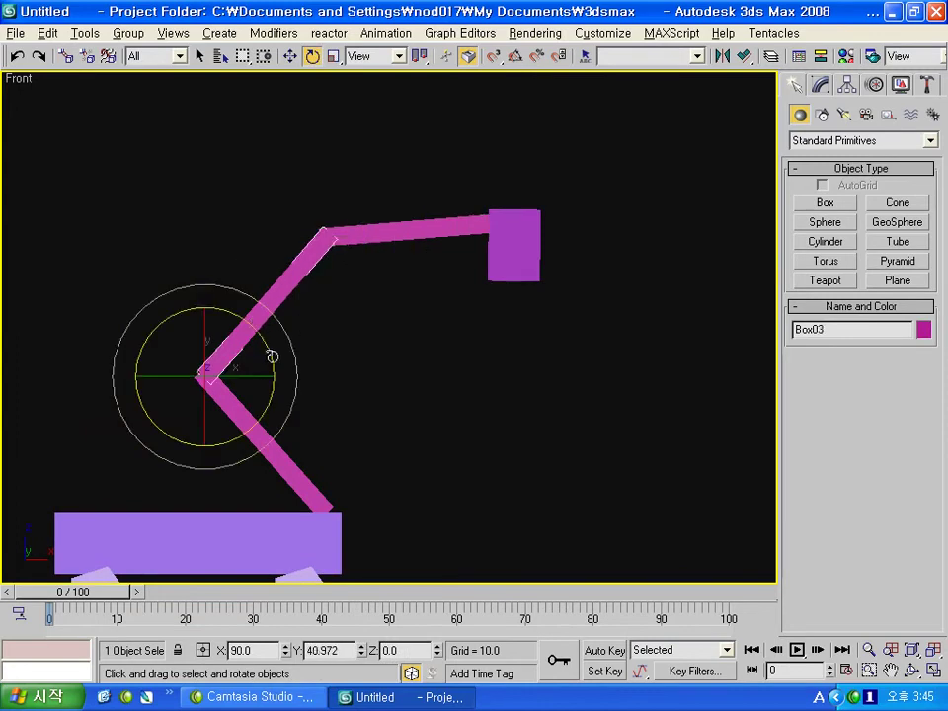
left_click_drag(271, 356, 270, 328)
Step: Refine the pose: turn the bar and linkage clockwise, tilt the bucket, and swing the slanted arm
mouse_move(122, 592)
left_mouse_down()
mouse_move(133, 593)
mouse_move(103, 592)
left_mouse_up()
left_click_drag(285, 364, 289, 374)
left_click(294, 449)
left_click_drag(359, 454, 451, 499)
left_click(592, 554)
left_click_drag(691, 522, 688, 526)
left_click(598, 485)
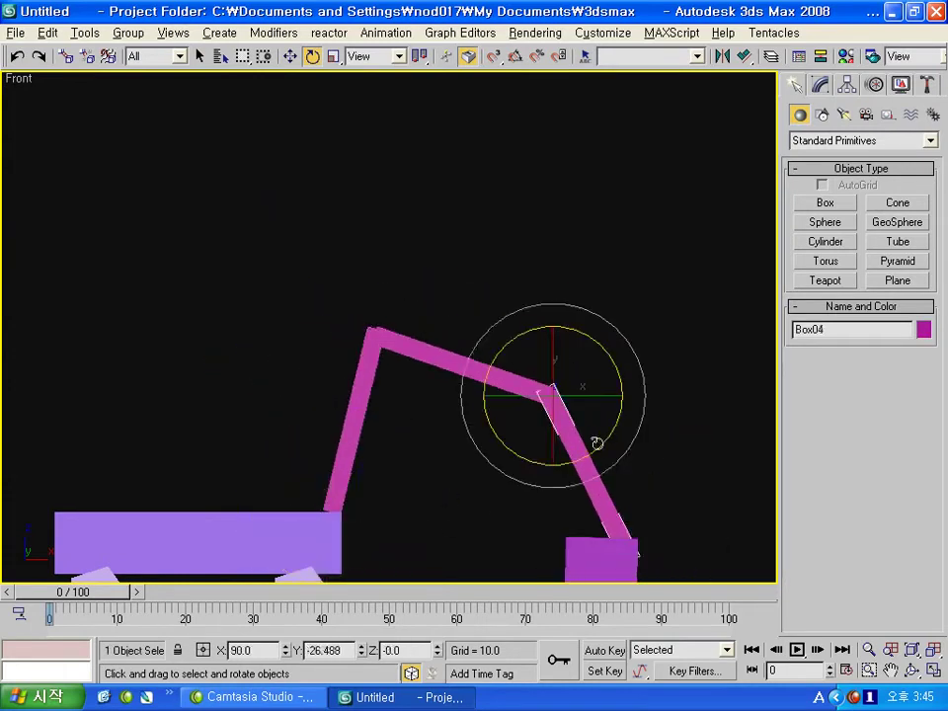
left_click_drag(596, 442, 518, 520)
Step: Frame the cart base, select the right-hand wheel, and switch to the Front view
mouse_move(454, 461)
middle_mouse_down()
mouse_move(567, 298)
mouse_move(490, 359)
middle_mouse_up()
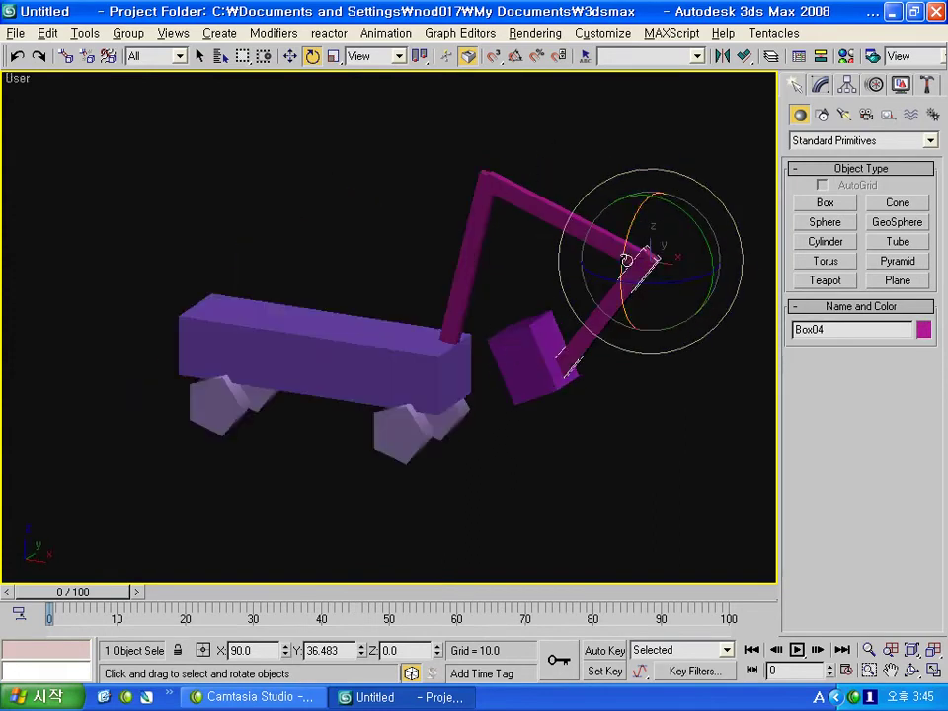
middle_click_drag(456, 207, 507, 220, "alt")
scroll(457, 349, "up", 2)
middle_click_drag(457, 349, 491, 276)
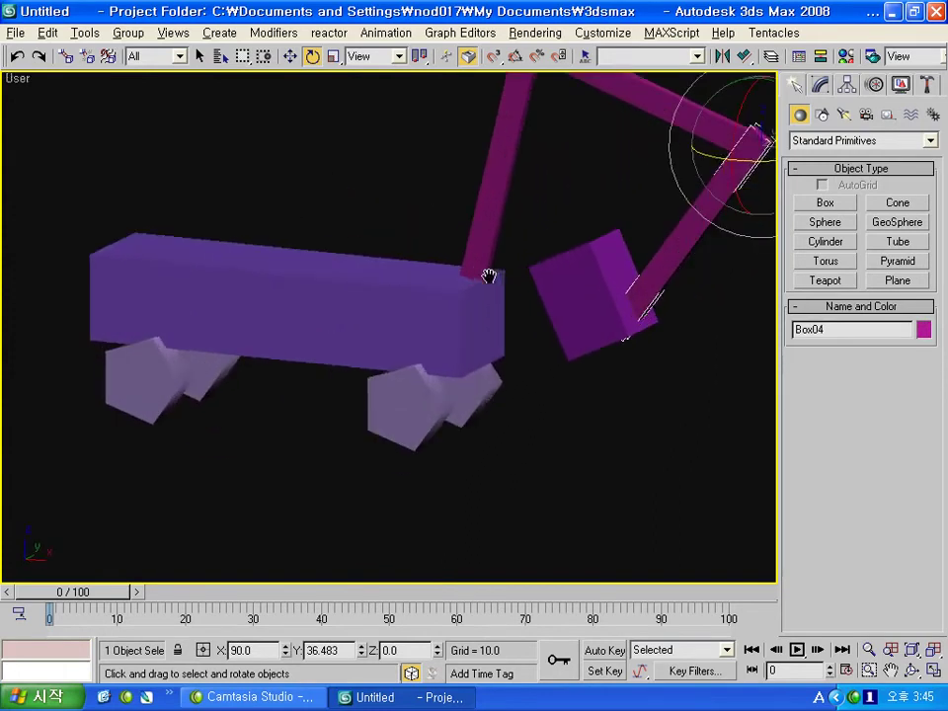
mouse_move(550, 286)
middle_mouse_down()
mouse_move(397, 441)
mouse_move(361, 450)
mouse_move(362, 413)
mouse_move(460, 391)
middle_mouse_up()
left_click(335, 473)
key("f")
scroll(376, 382, "down", 5)
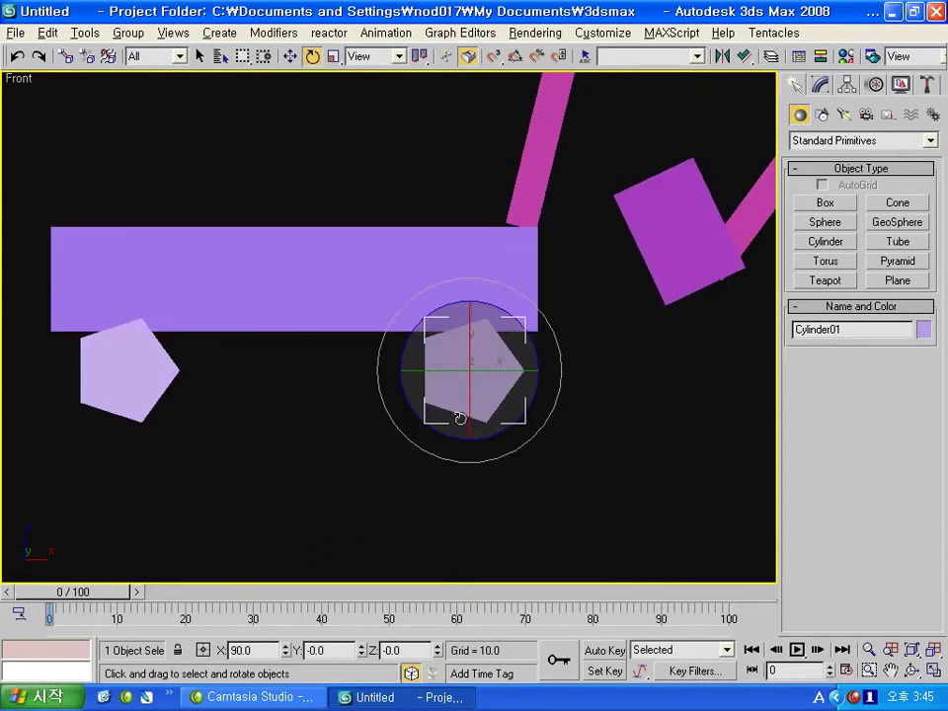
Step: With Auto Key on, rotate wheel Cylinder01 -180° at frame 20, scrub to check, and open the mini Curve Editor
left_click(604, 650)
left_click_drag(74, 593, 215, 597)
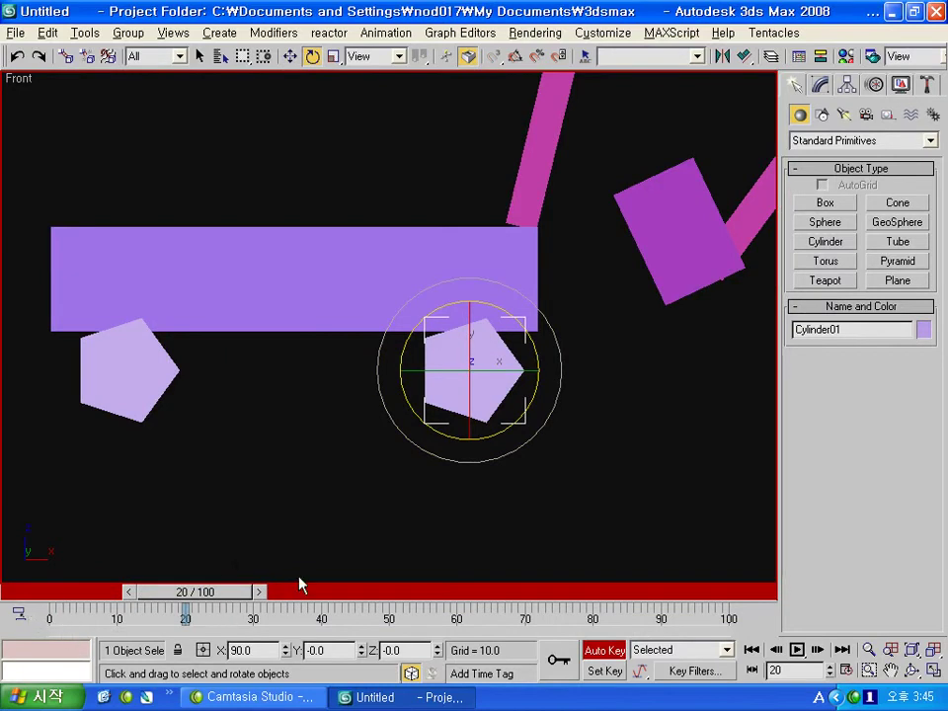
mouse_move(531, 392)
left_mouse_down()
mouse_move(529, 423)
mouse_move(465, 557)
mouse_move(293, 609)
left_mouse_up()
mouse_move(225, 596)
left_mouse_down()
mouse_move(94, 597)
mouse_move(275, 602)
left_mouse_up()
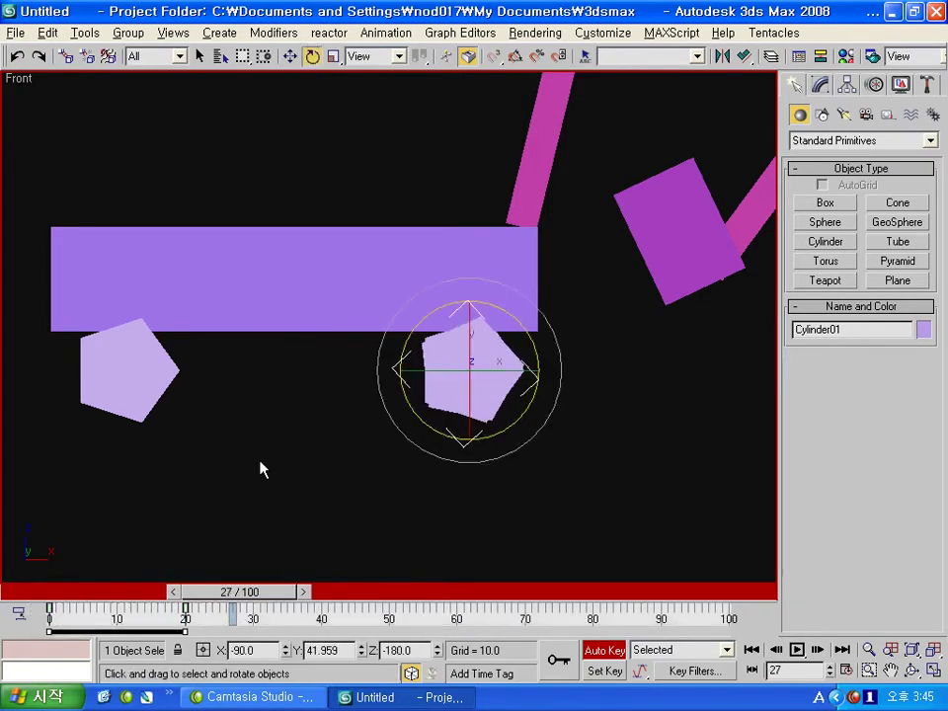
left_click(19, 612)
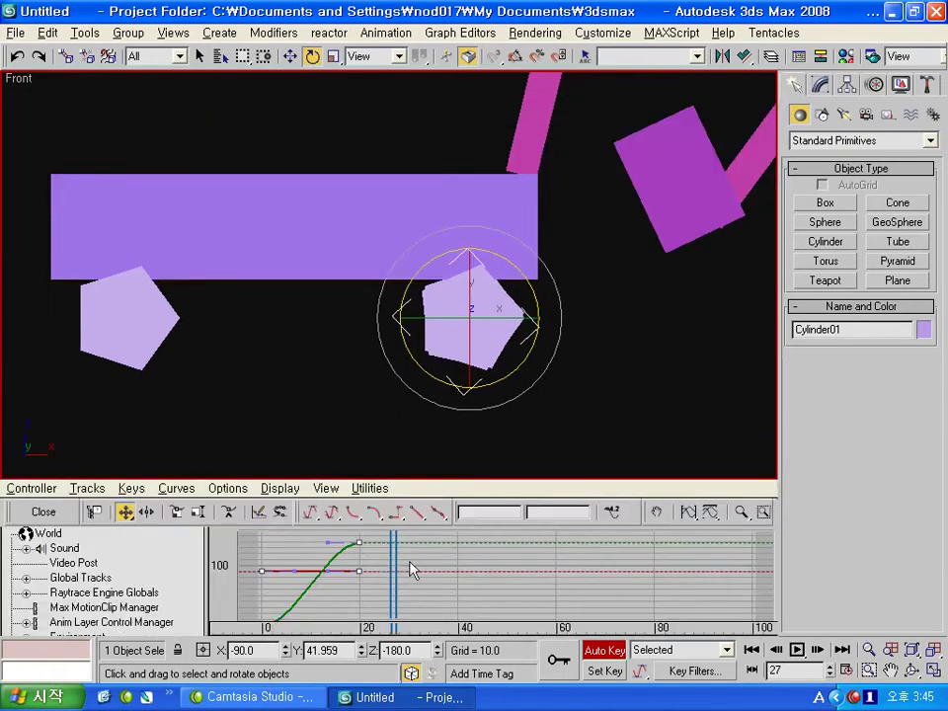
Step: Display Cylinder01's Y Rotation curve, select all its keys, and open the Controller menu
middle_click_drag(420, 533, 394, 589)
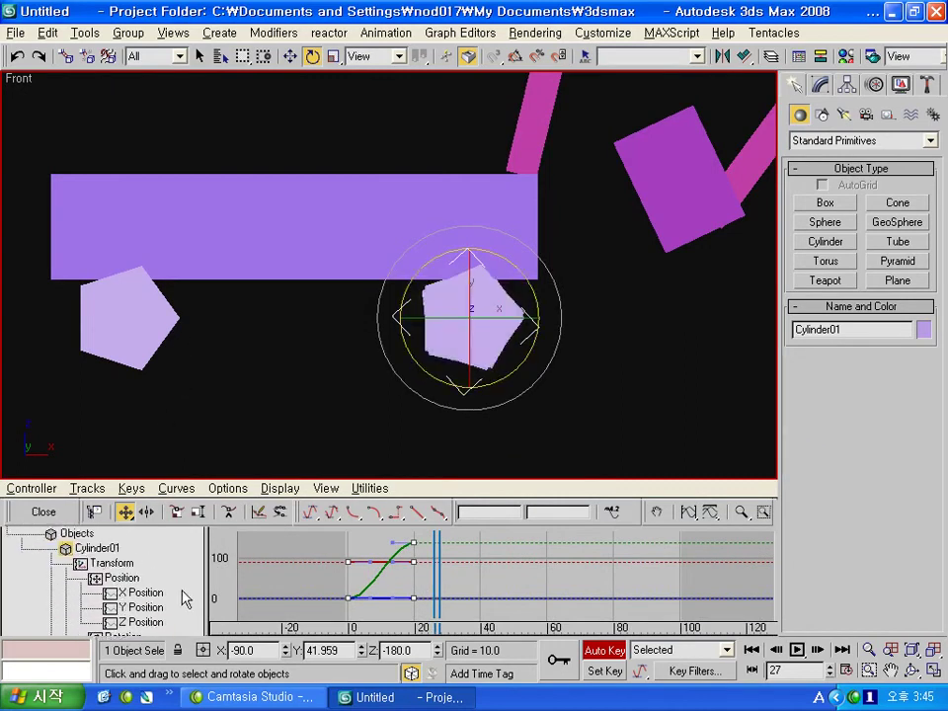
left_click(143, 593)
left_click_drag(182, 584, 185, 515)
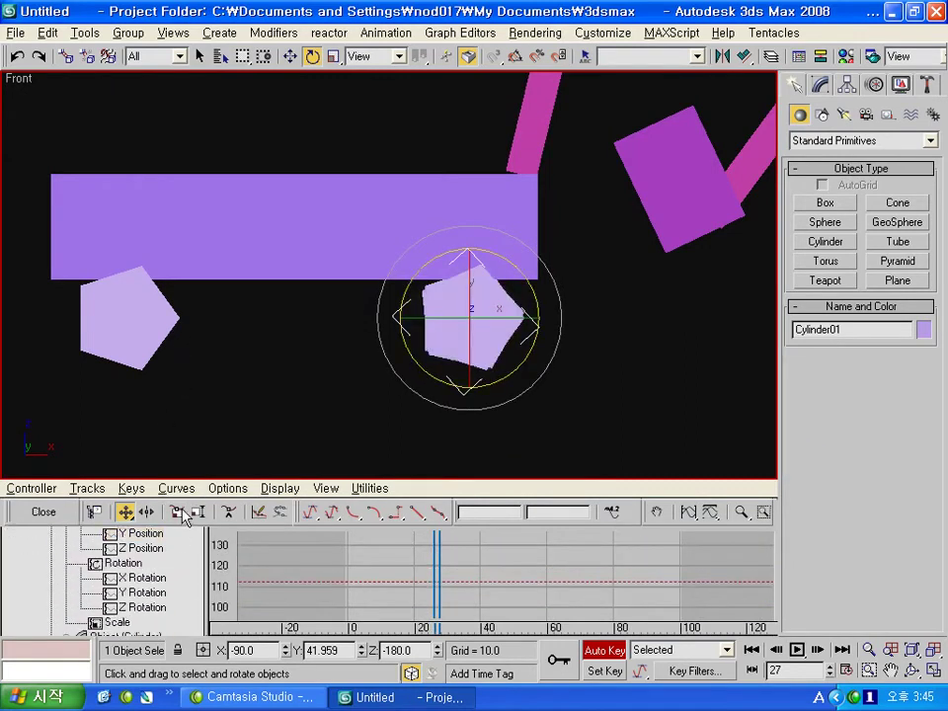
left_click(139, 581)
left_click(148, 594)
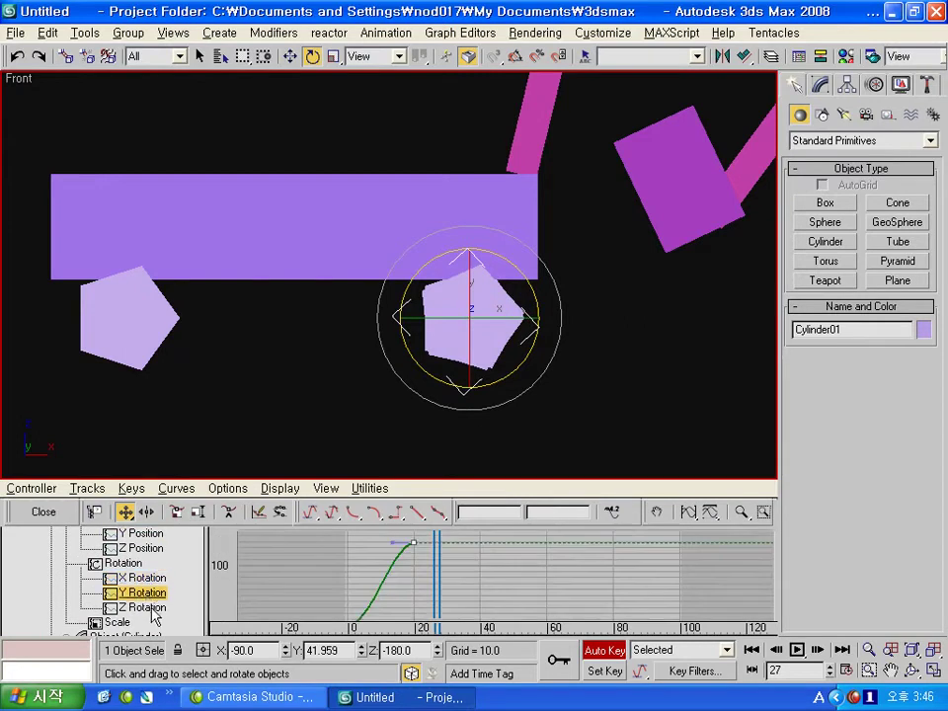
mouse_move(340, 581)
middle_mouse_down("ctrl+alt")
mouse_move(365, 569)
mouse_move(385, 598)
middle_mouse_up("ctrl+alt")
left_click_drag(332, 536, 447, 622)
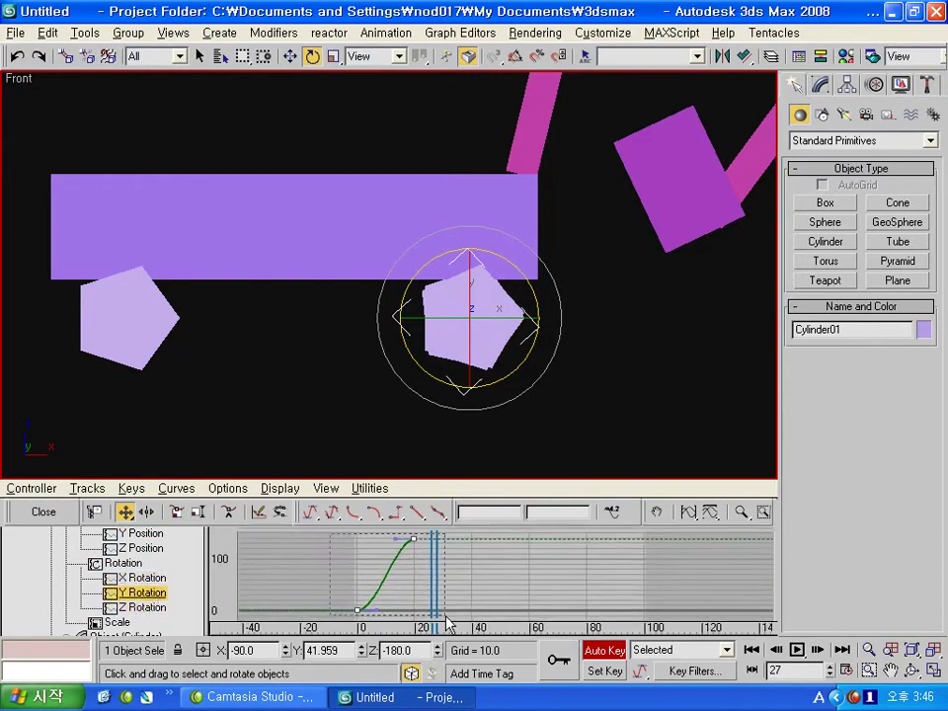
left_click(85, 492)
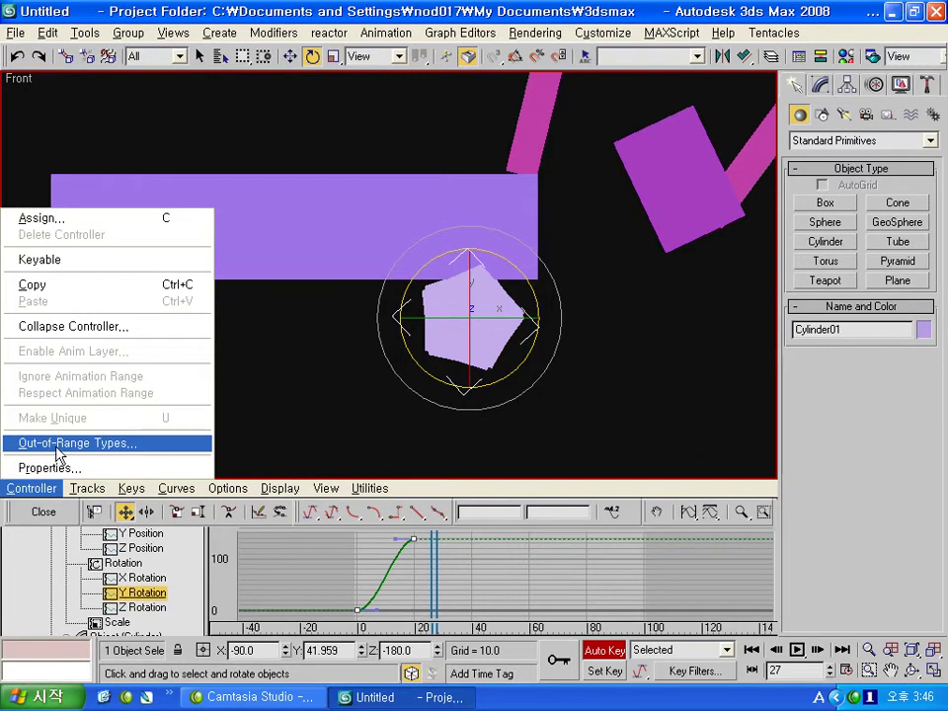
Step: Set the Y Rotation curve's out-of-range types to Relative Repeat after and Constant before
left_click(59, 444)
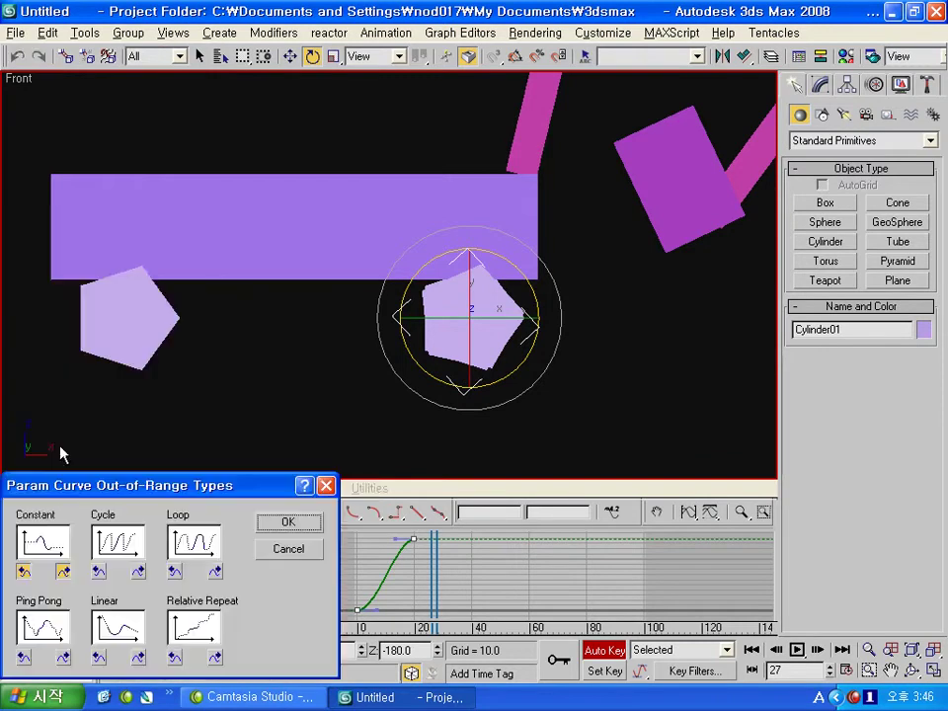
left_click_drag(146, 493, 151, 458)
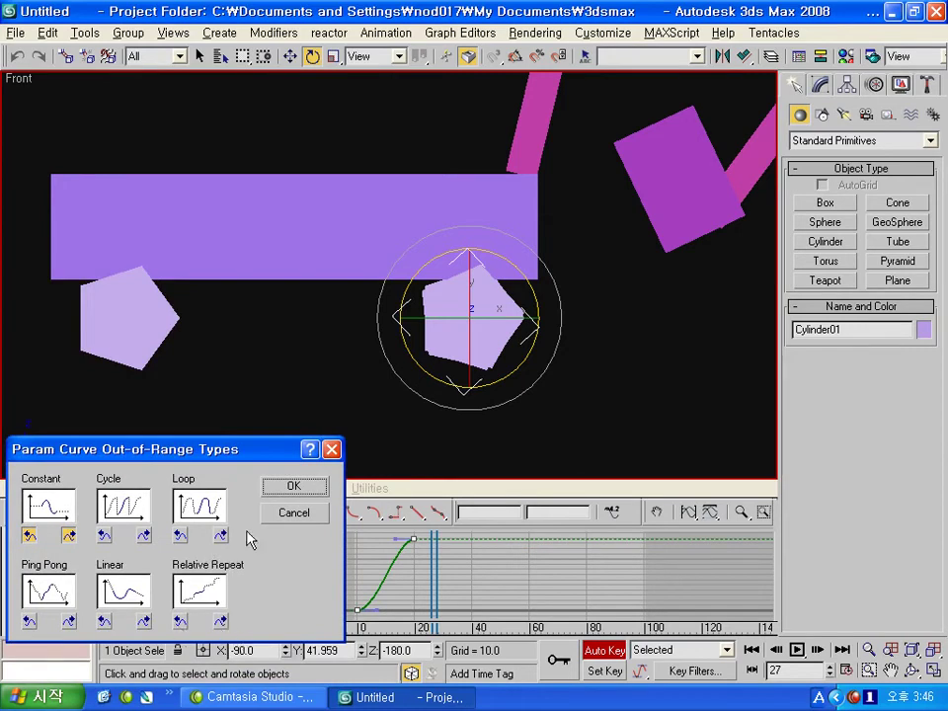
left_click_drag(237, 456, 206, 367)
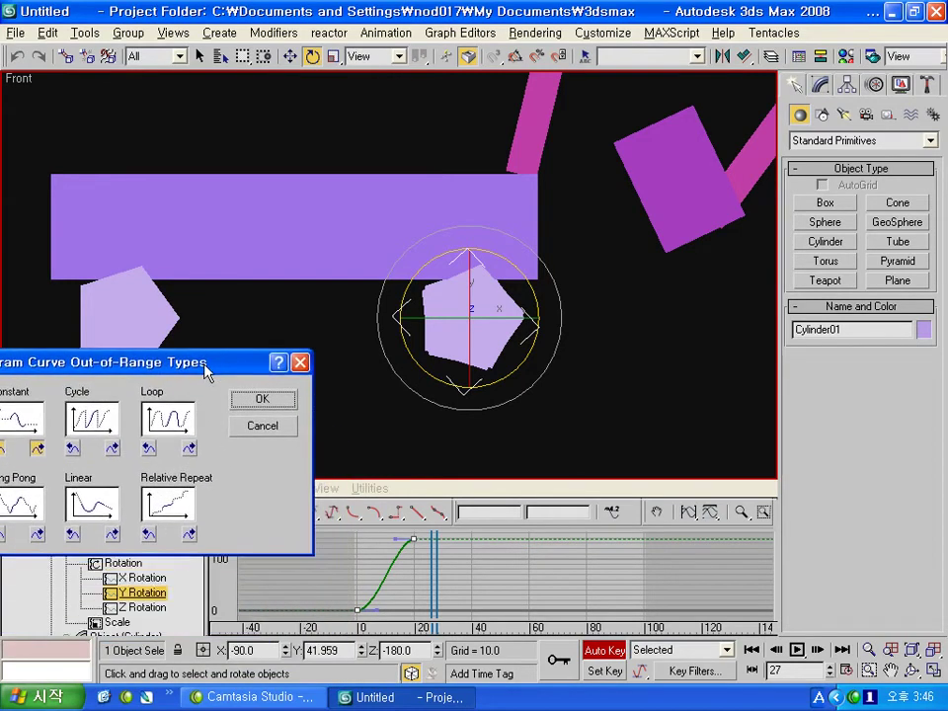
left_click(192, 536)
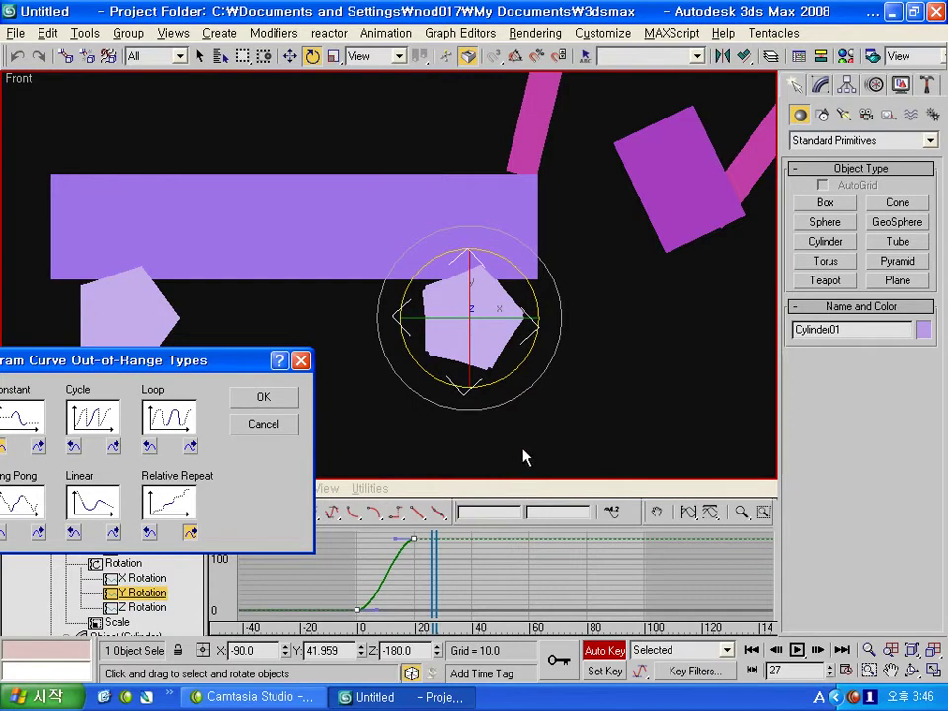
left_click_drag(158, 361, 225, 360)
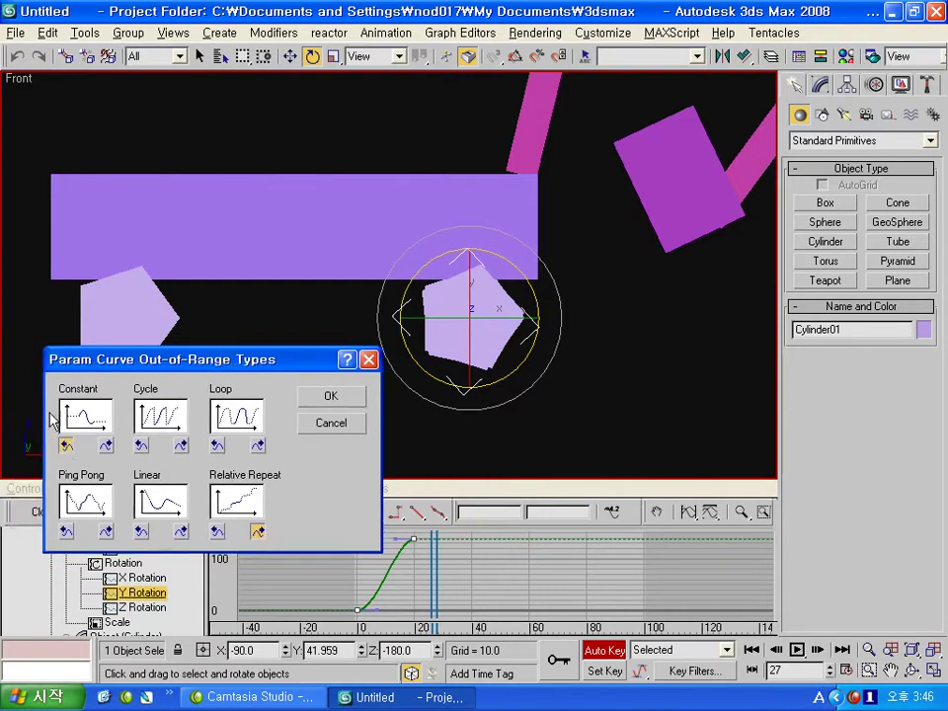
left_click(216, 532)
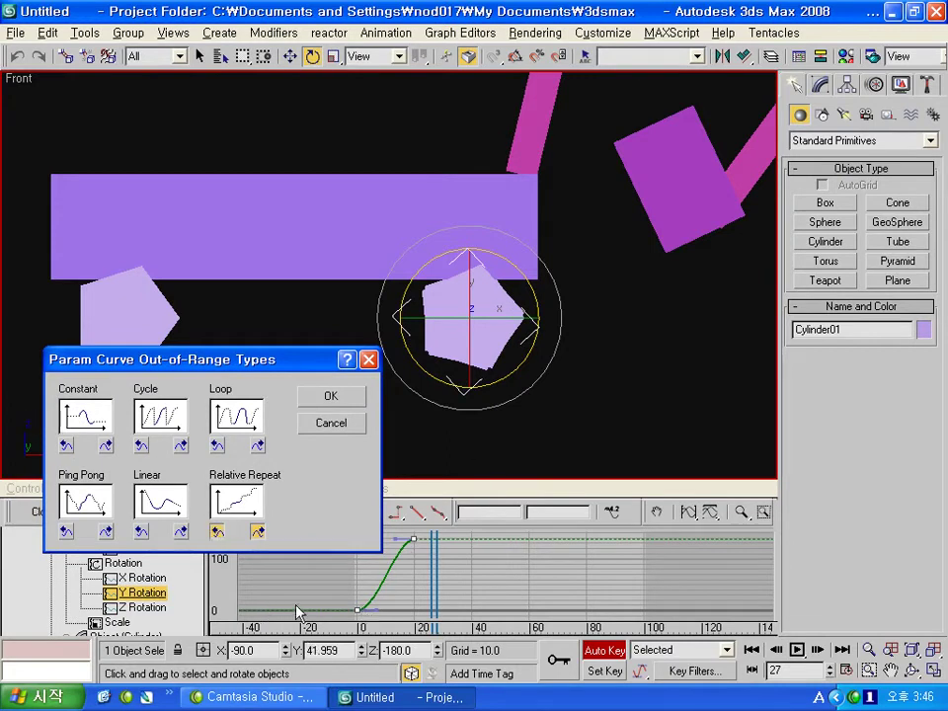
left_click(67, 445)
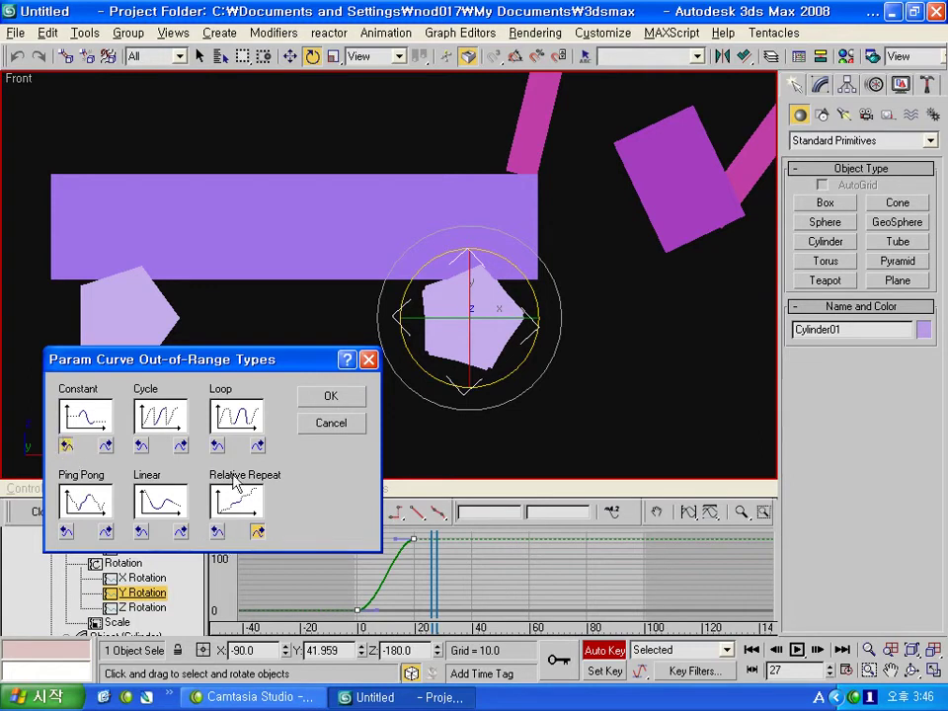
left_click(332, 399)
scroll(407, 569, "down", 1)
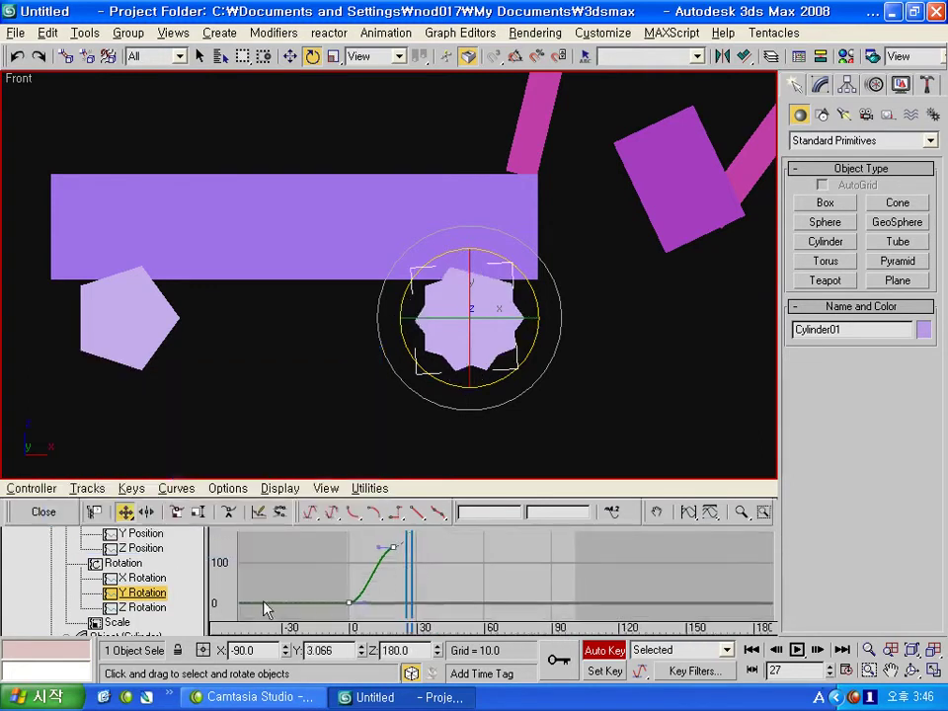
Step: Play the animation from frame 0 to confirm the wheel's steady spin, then close the Track View
middle_click_drag(389, 577, 356, 604)
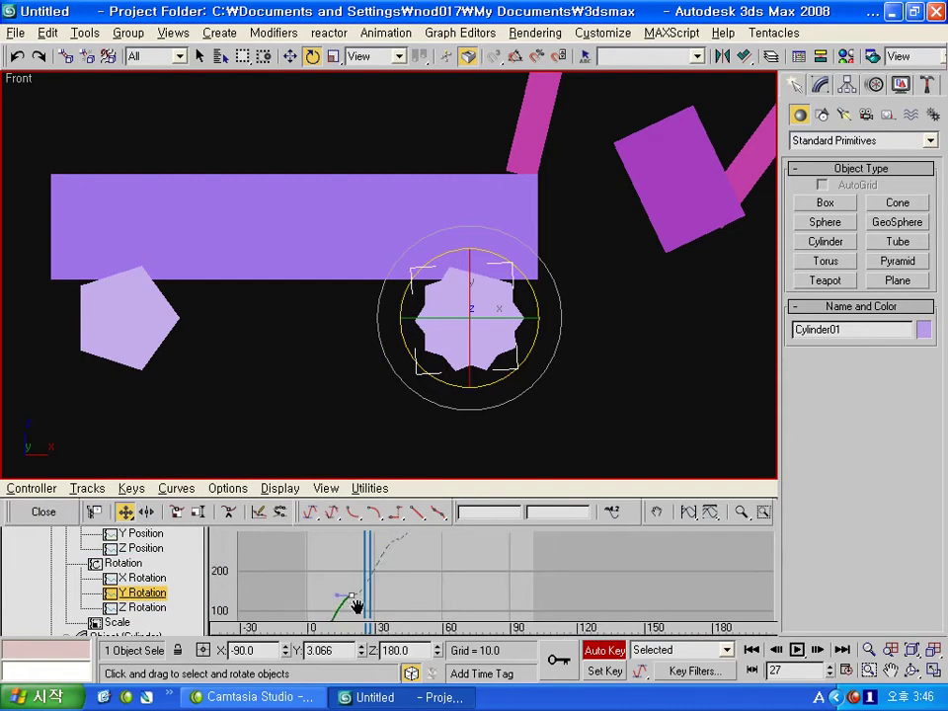
left_click_drag(366, 569, 301, 576)
left_click(797, 649)
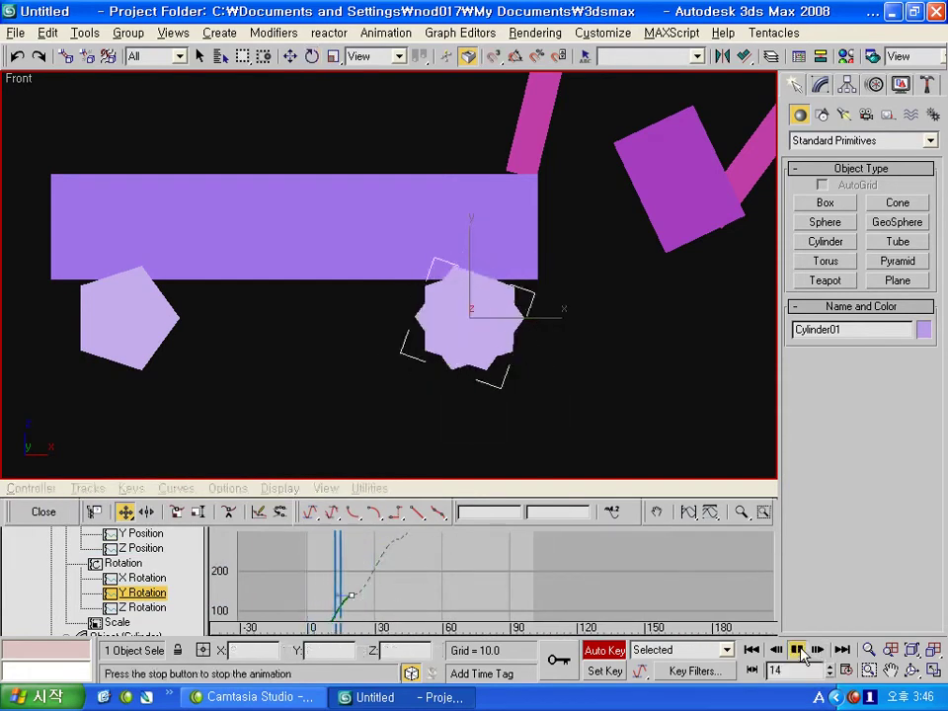
left_click(796, 649)
key("e")
middle_click_drag(370, 581, 424, 546)
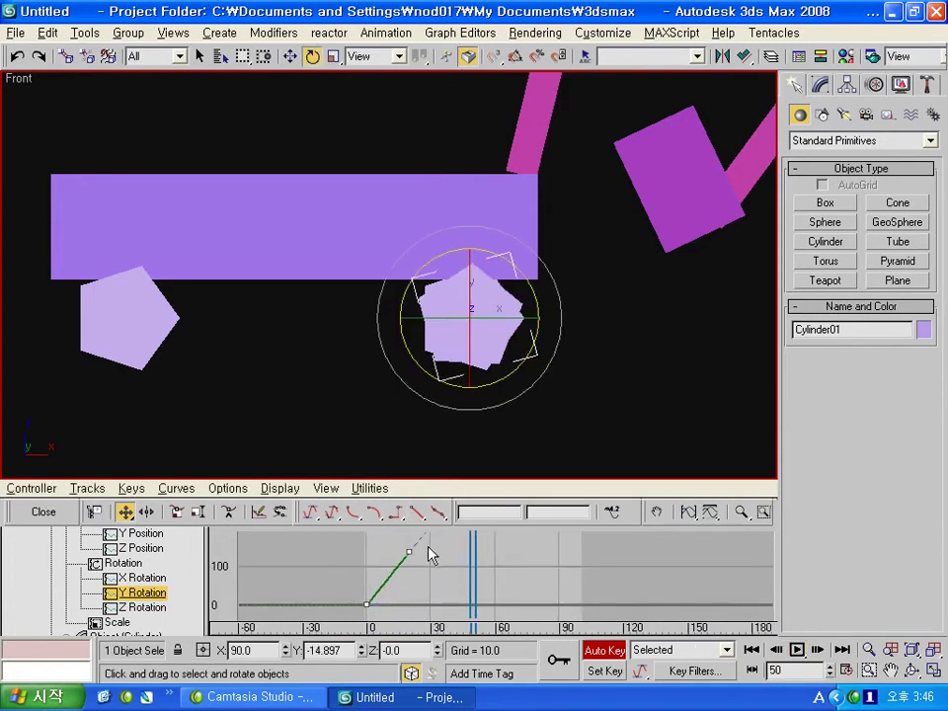
left_click(797, 650)
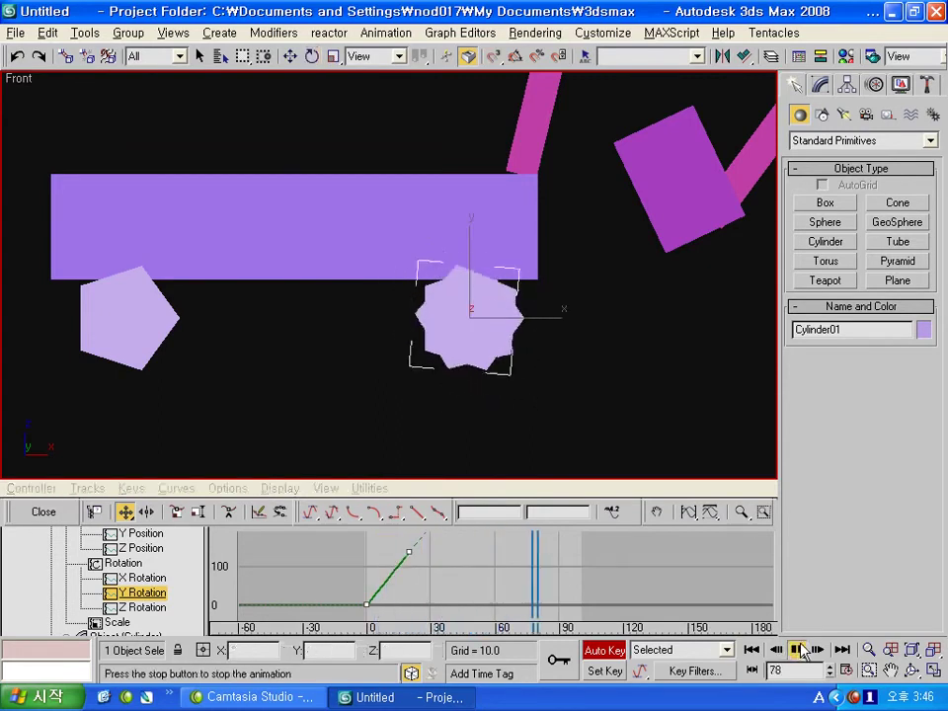
left_click(796, 649)
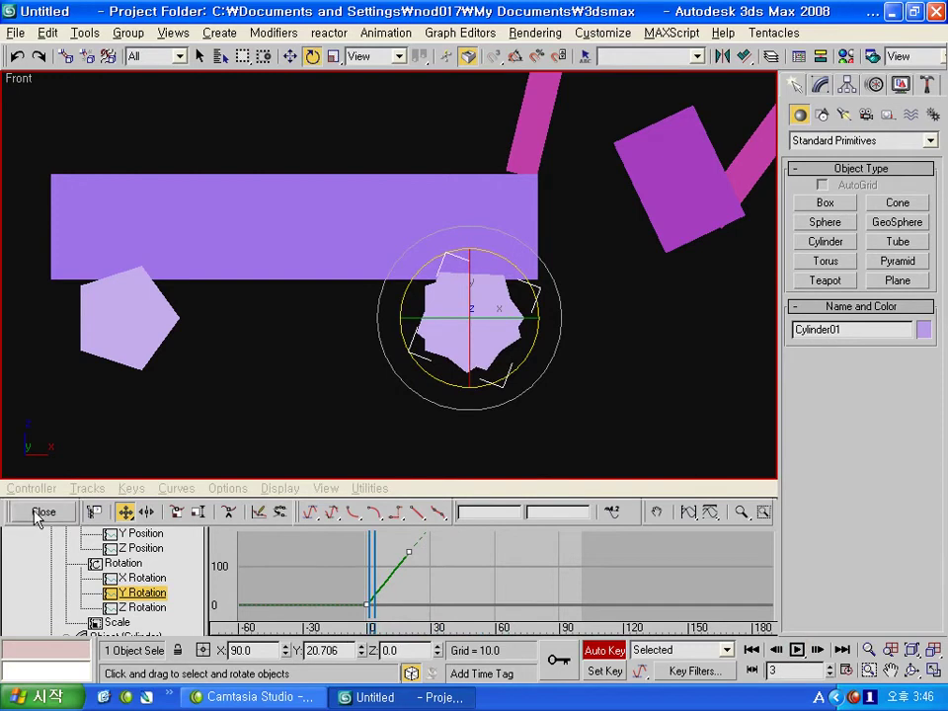
left_click(40, 512)
Step: Move the wheel's rotation key from frame 20 to about frame 30 and play to test
left_click_drag(115, 592, 168, 596)
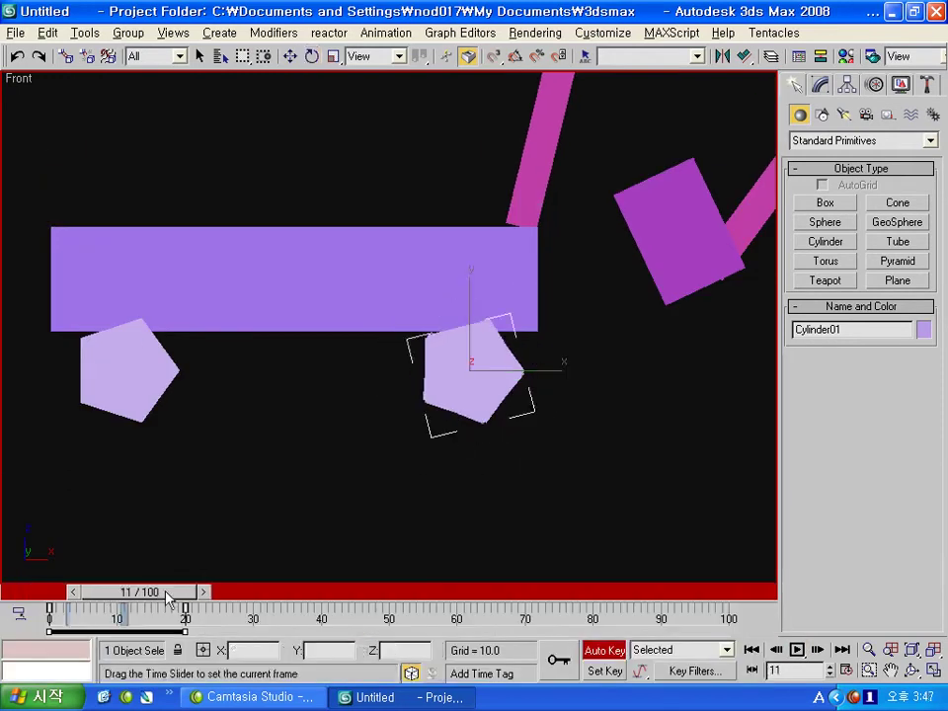
key("e")
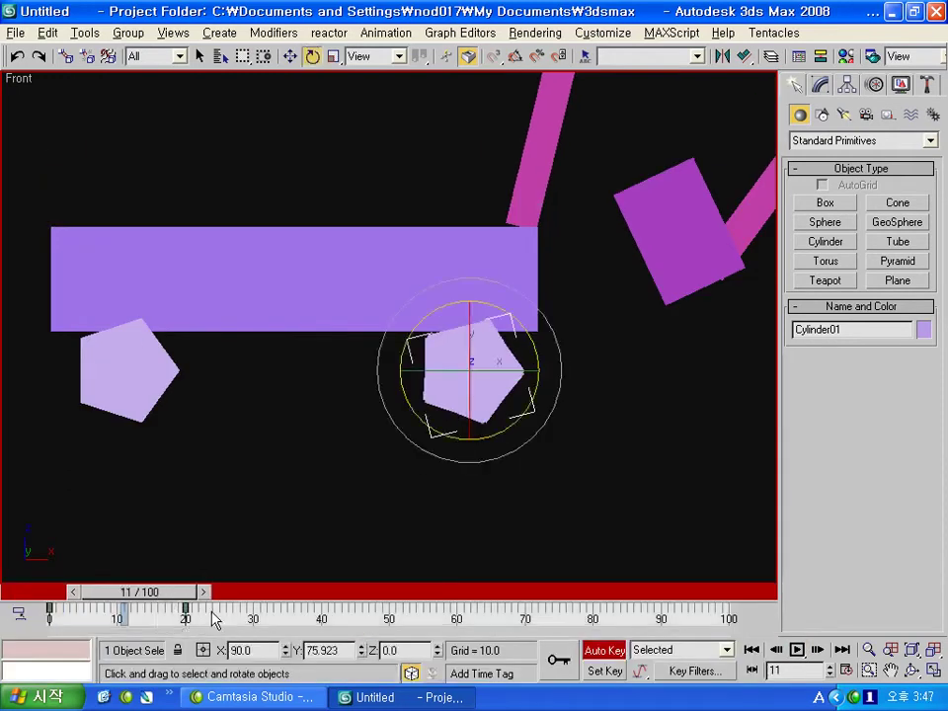
left_click_drag(185, 608, 239, 608)
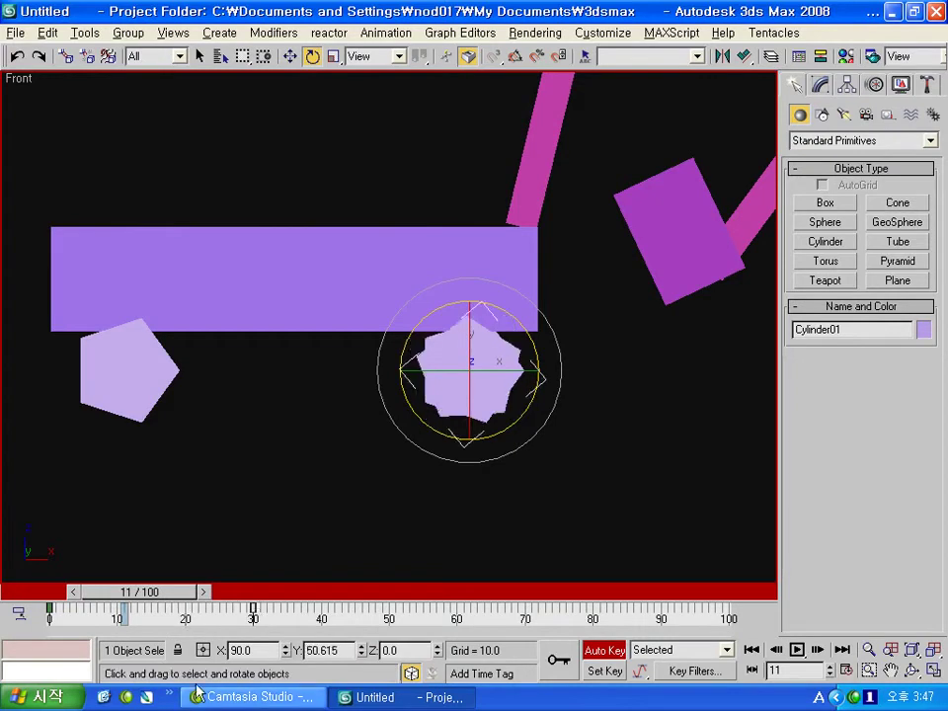
mouse_move(138, 591)
left_mouse_down()
mouse_move(222, 591)
mouse_move(116, 608)
left_mouse_up()
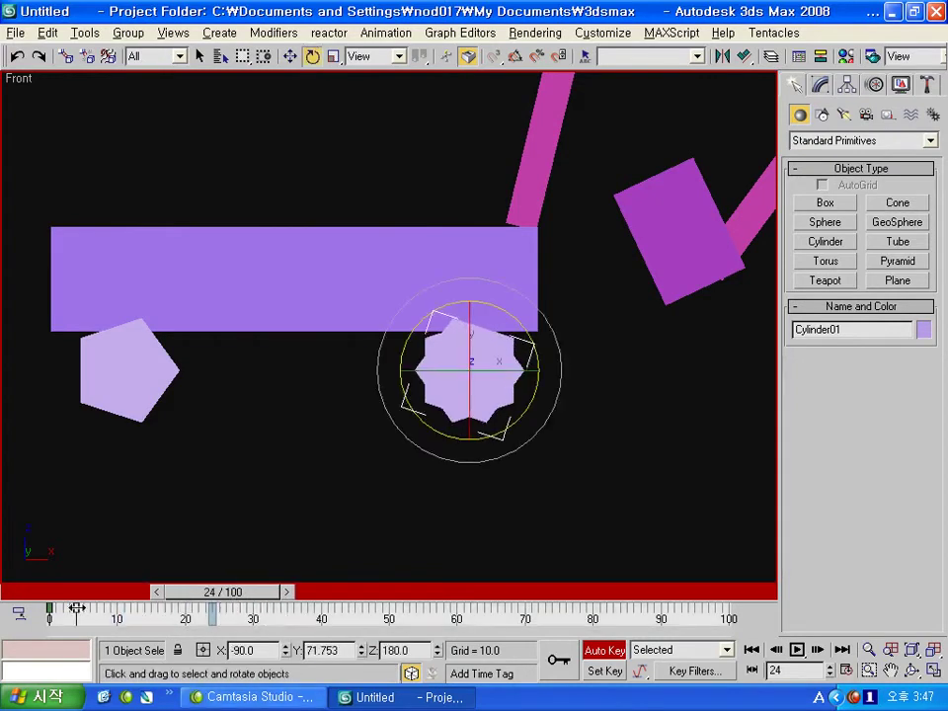
left_click_drag(222, 591, 54, 591)
left_click(796, 649)
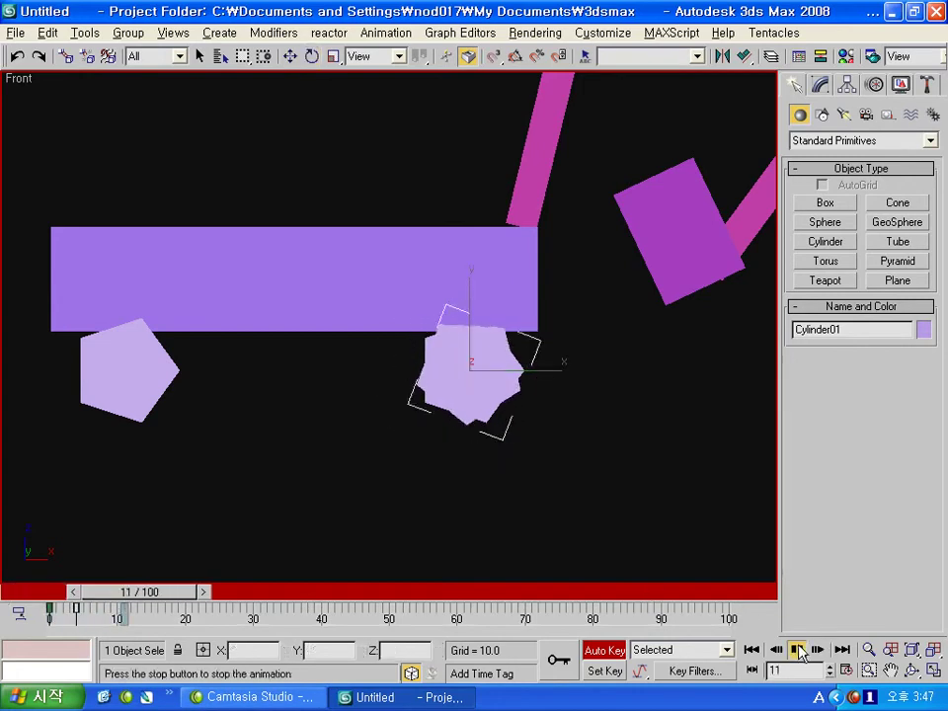
left_click(797, 648)
Step: Replay from frame 0, view the wheels in 3D, deselect, and turn Auto Key off
mouse_move(184, 625)
left_mouse_down()
mouse_move(75, 605)
mouse_move(185, 619)
left_mouse_up()
left_click_drag(260, 591, 74, 591)
left_click(797, 648)
left_click(796, 649)
key("e")
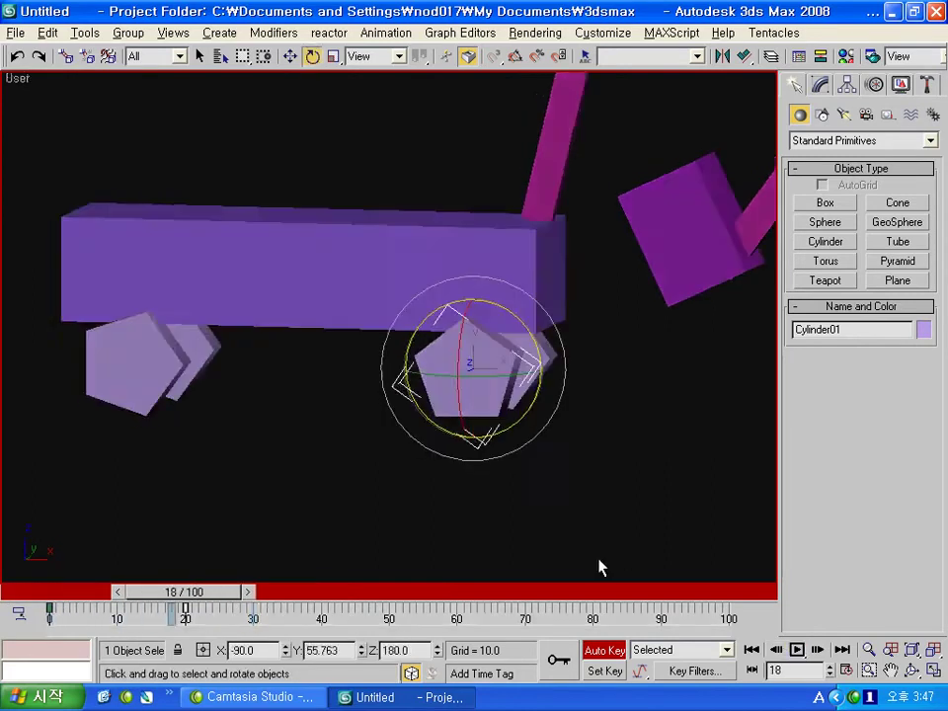
middle_click_drag(601, 489, 598, 566, "alt")
left_click(624, 494)
left_click(604, 650)
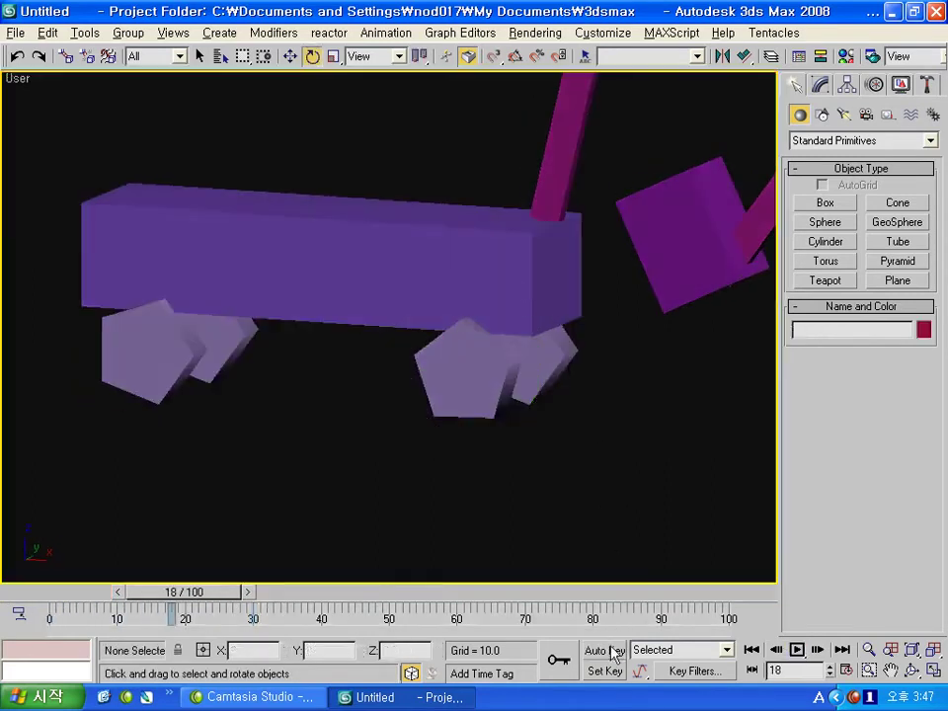
Step: In Top view, Shift-drag wheel Cylinder01 to clone a copy
left_click(568, 380)
left_click(267, 406)
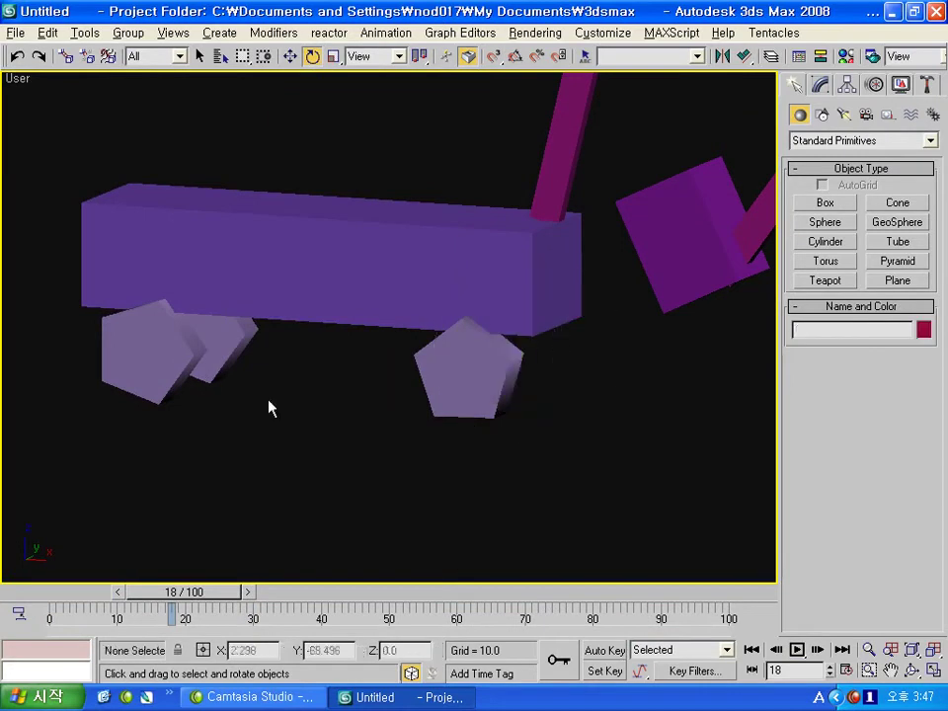
left_click(434, 406)
key("t")
scroll(444, 370, "down", 2)
key("w")
left_click(441, 322)
left_click_drag(441, 322, 441, 258, "shift")
left_click(477, 430)
Step: Move both wheels left under the rear of the body and view the truck in 3D
left_click(445, 393, "ctrl")
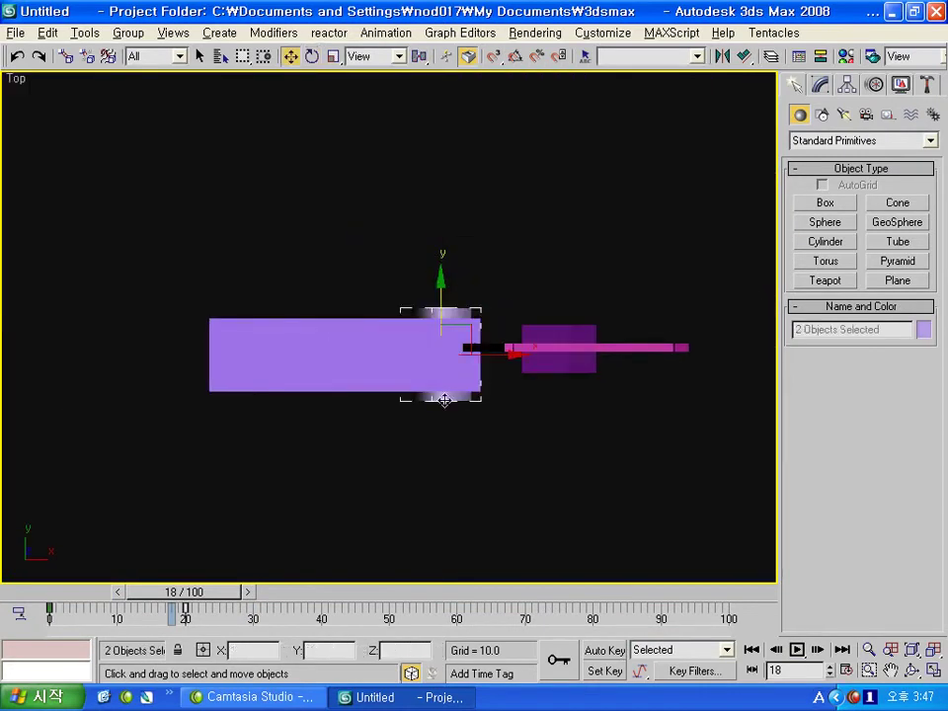
left_click_drag(500, 352, 308, 340)
left_click(476, 431)
middle_click_drag(359, 390, 395, 331, "alt")
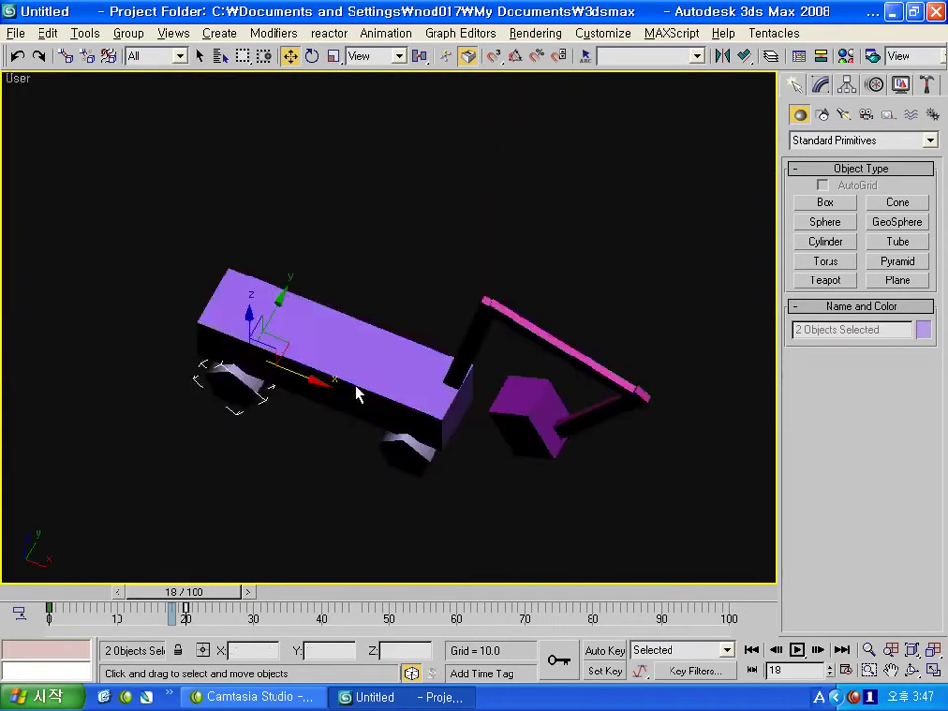
middle_click_drag(482, 370, 439, 399)
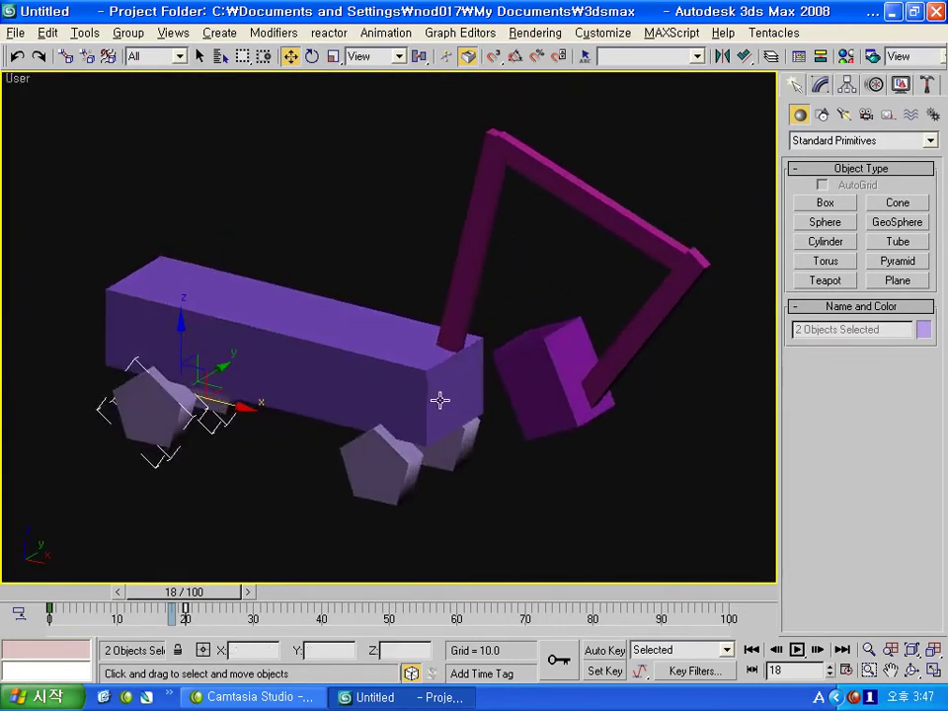
Step: Select the four wheels and the body box and group them as Group01
mouse_move(217, 594)
left_mouse_down()
mouse_move(743, 598)
mouse_move(182, 597)
left_mouse_up()
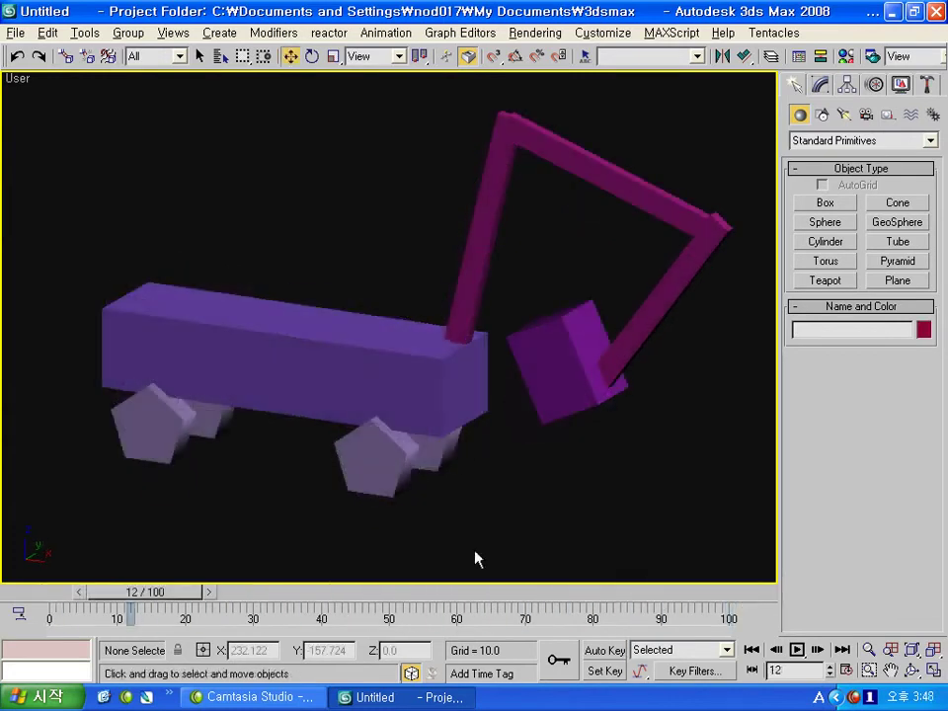
left_click_drag(468, 517, 375, 469)
left_click_drag(236, 485, 213, 462)
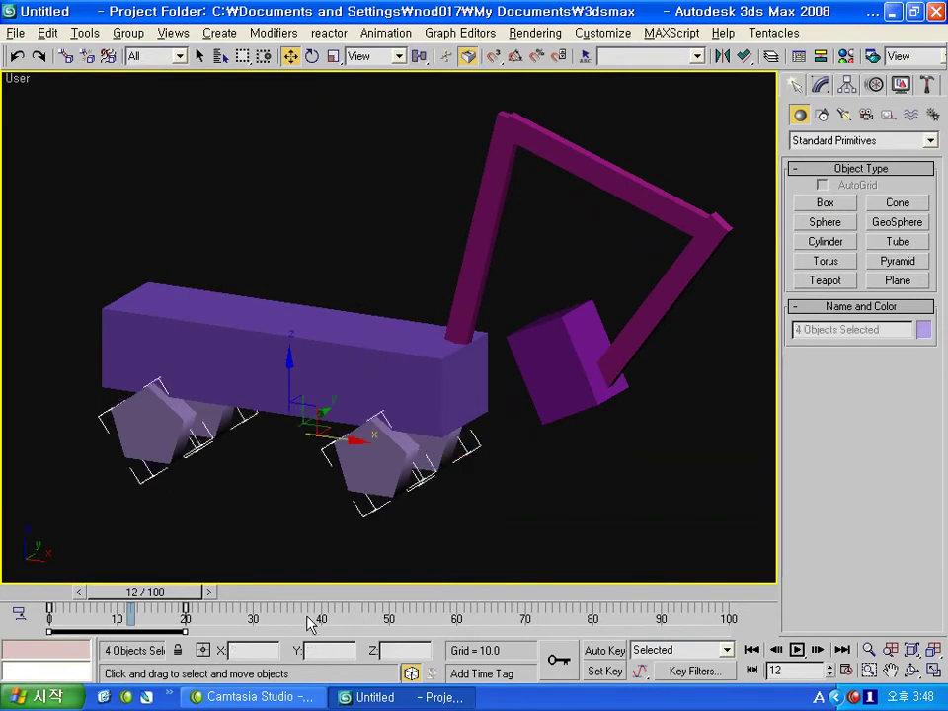
left_click(257, 334, "ctrl")
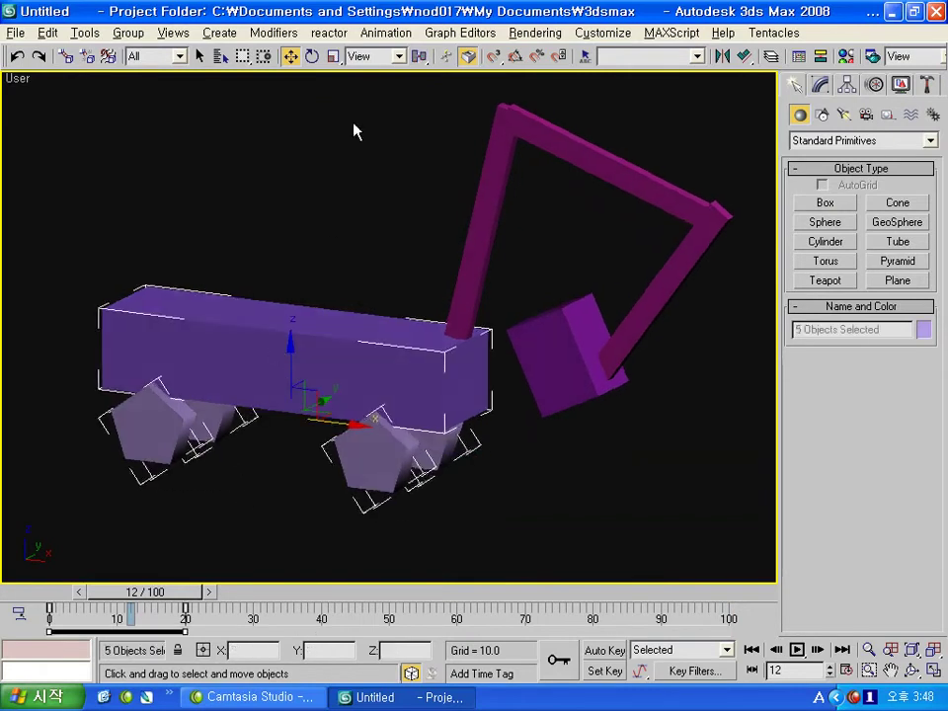
left_click(130, 33)
left_click(139, 54)
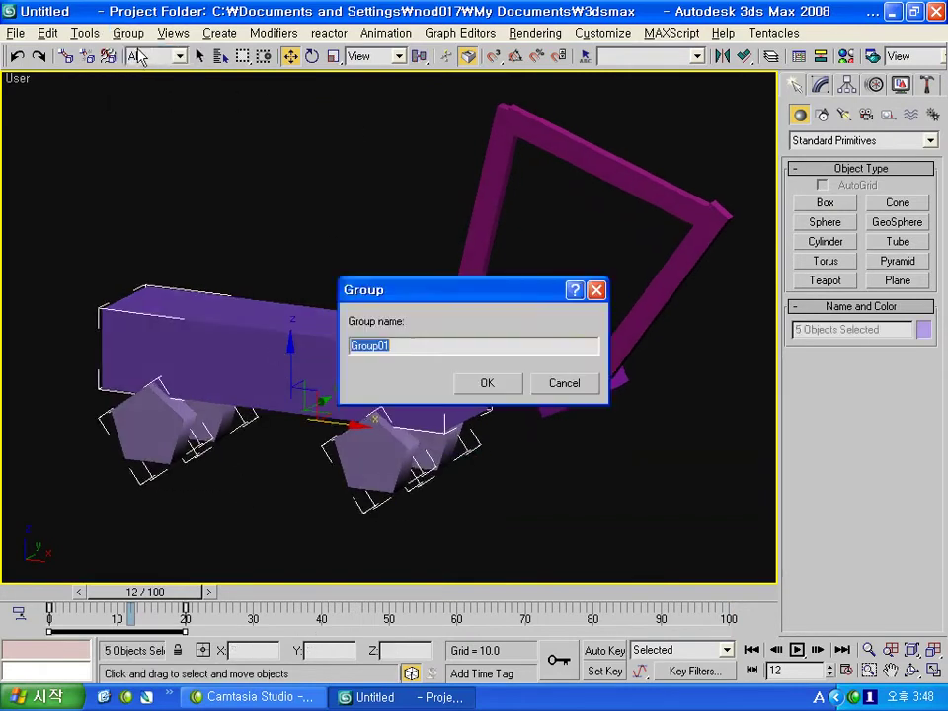
left_click(501, 389)
Step: Reposition Group01 to the right so the arm's post stands on it
left_click(548, 499)
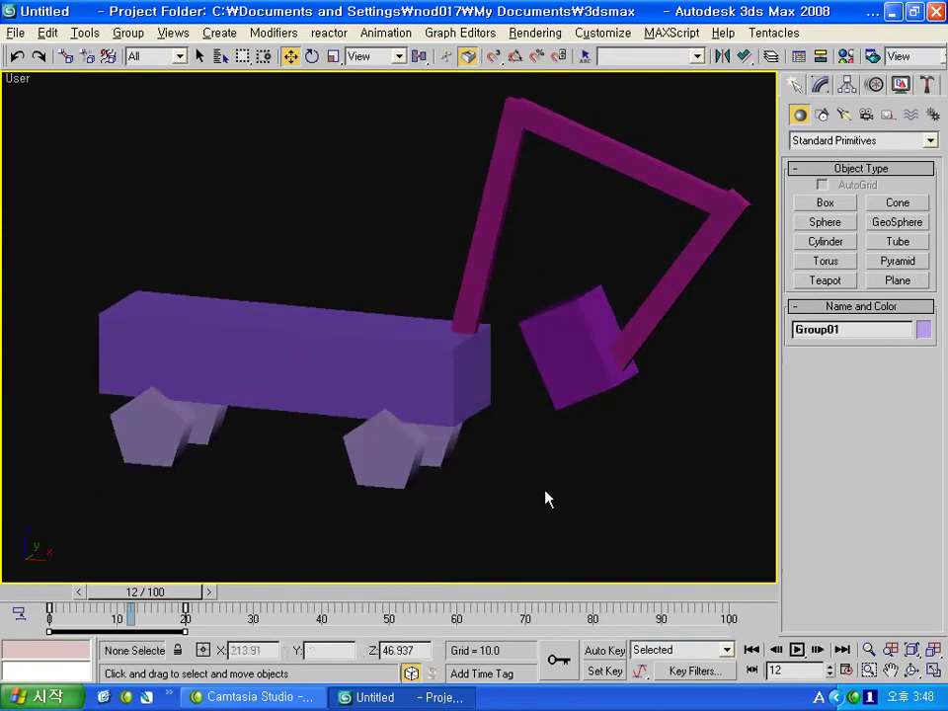
left_click(385, 339)
mouse_move(339, 420)
left_mouse_down()
mouse_move(233, 396)
mouse_move(308, 406)
left_mouse_up()
mouse_move(167, 597)
left_mouse_down()
mouse_move(373, 593)
mouse_move(156, 593)
left_mouse_up()
left_click_drag(289, 437, 235, 416)
right_click(256, 419)
left_click(483, 444)
left_click(305, 426)
mouse_move(305, 427)
left_mouse_down()
mouse_move(328, 417)
mouse_move(361, 423)
left_mouse_up()
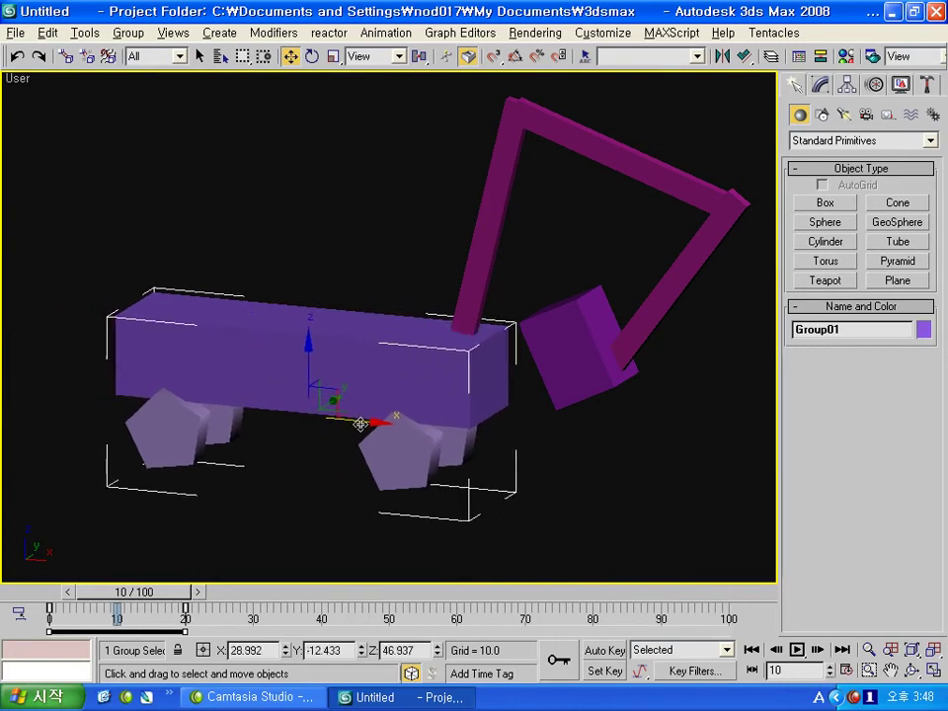
Step: Link the lower arm beam Box02 to Group01 and scrub to check the wheels turn
left_click(464, 323)
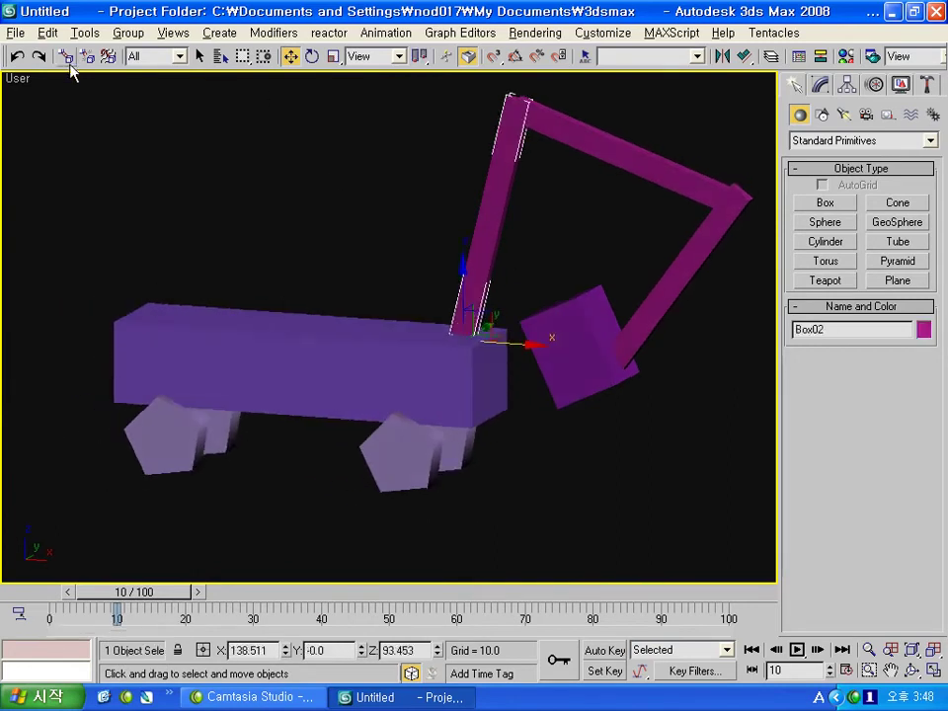
left_click_drag(363, 308, 367, 348)
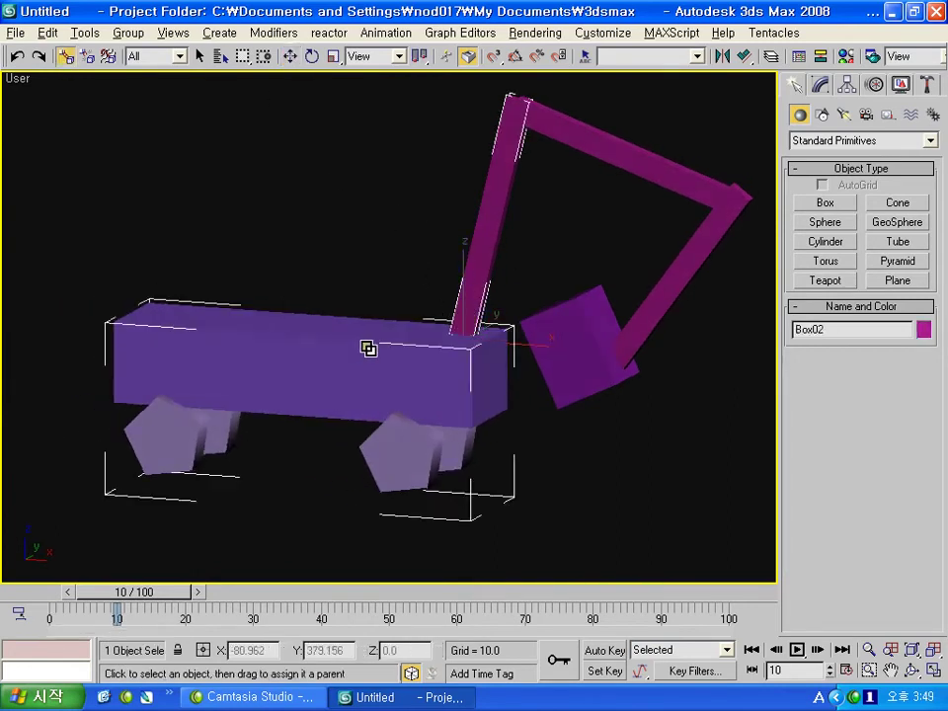
scroll(435, 367, "down", 2)
scroll(415, 387, "down", 2)
mouse_move(163, 592)
left_mouse_down()
mouse_move(114, 592)
mouse_move(313, 592)
mouse_move(70, 577)
left_mouse_up()
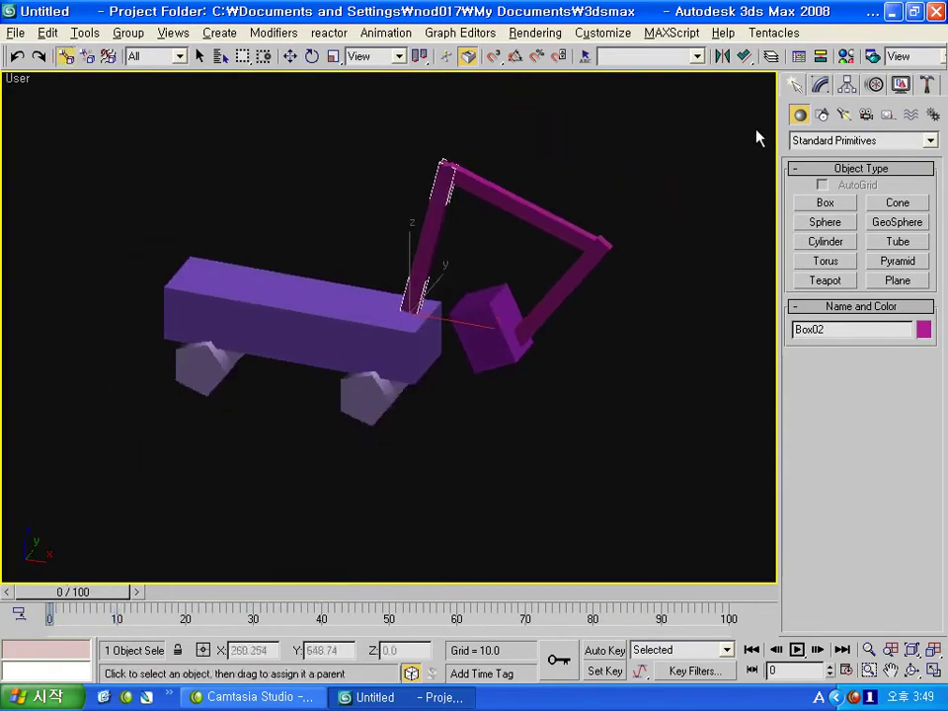
left_click(822, 115)
Step: In Top view, draw Line01 as a six-point curving path around the excavator
left_click(841, 221)
key("t")
scroll(501, 276, "down", 5)
left_click(544, 277)
left_click(726, 407)
left_click(606, 522)
left_click(353, 438)
left_click(239, 259)
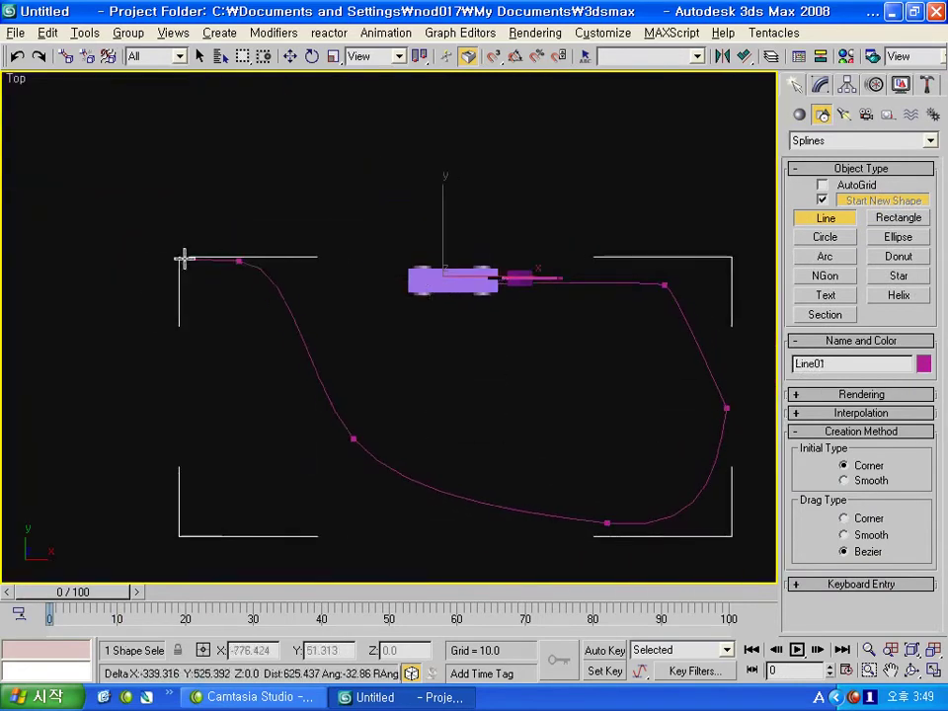
left_click(128, 325)
right_click(131, 361)
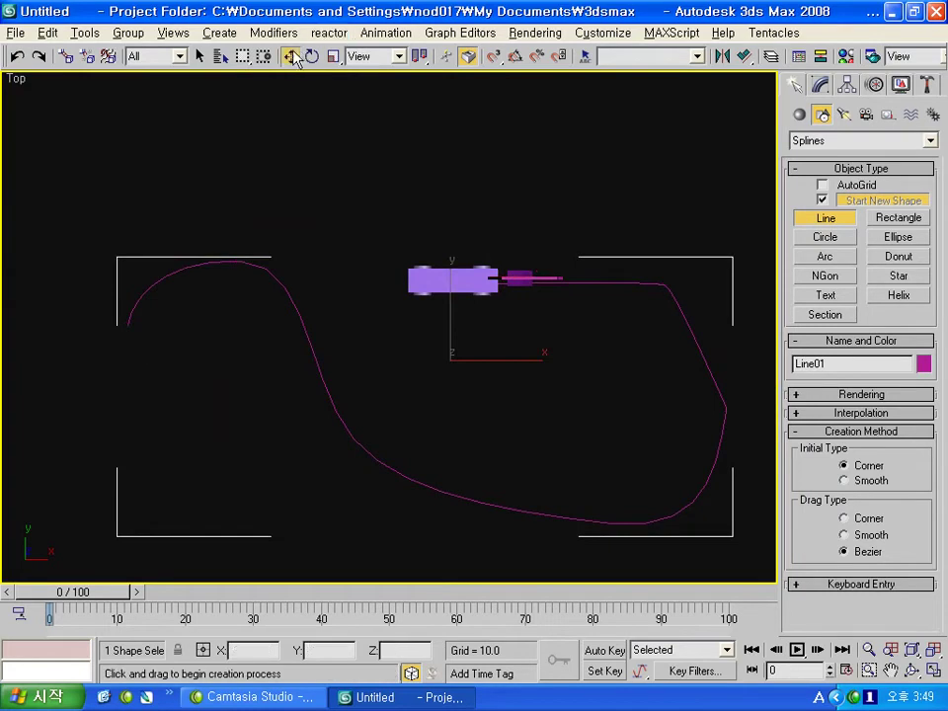
Step: Select the vehicle group and view it in perspective
left_click(293, 58)
left_click(452, 280)
mouse_move(453, 279)
middle_mouse_down("alt")
mouse_move(447, 205)
mouse_move(462, 271)
middle_mouse_up("alt")
scroll(462, 271, "up", 3)
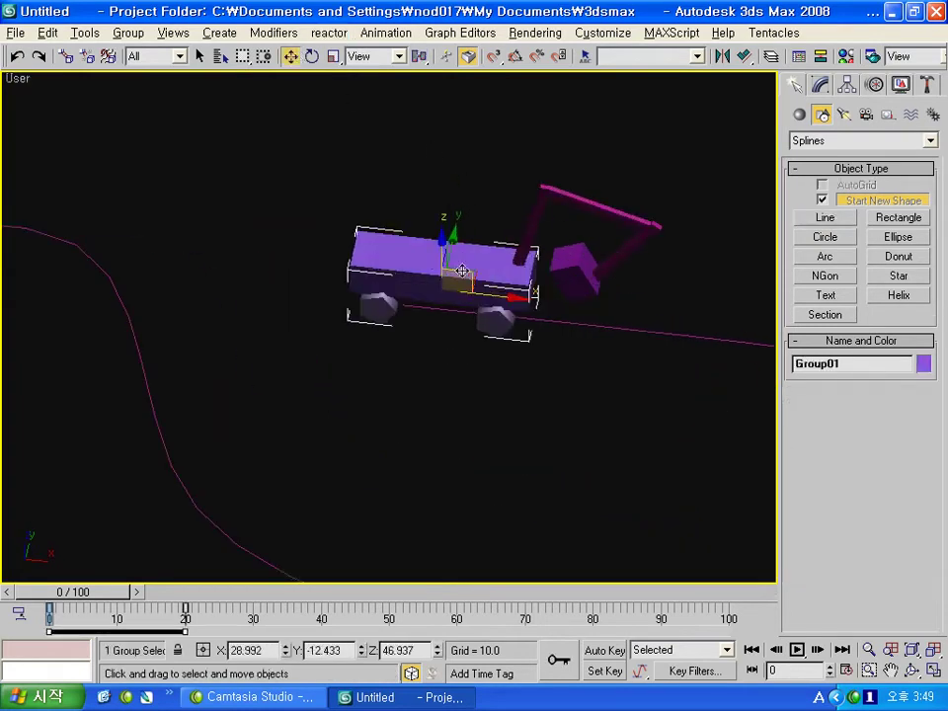
Step: Attach Group01 to Line01 with a Path Constraint and scrub to watch it travel
left_click(384, 33)
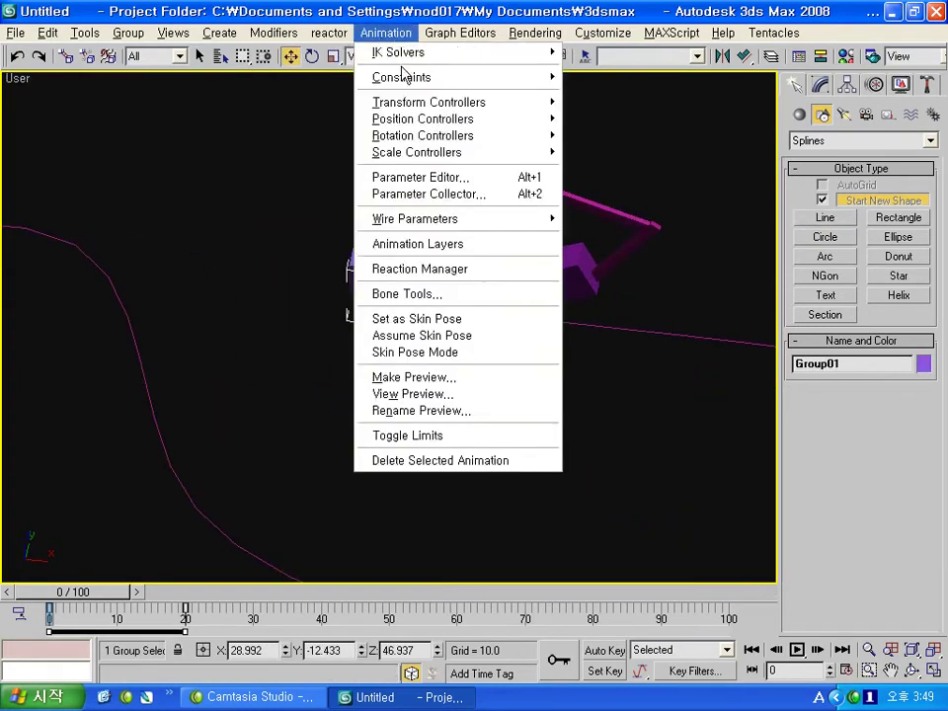
left_click(622, 119)
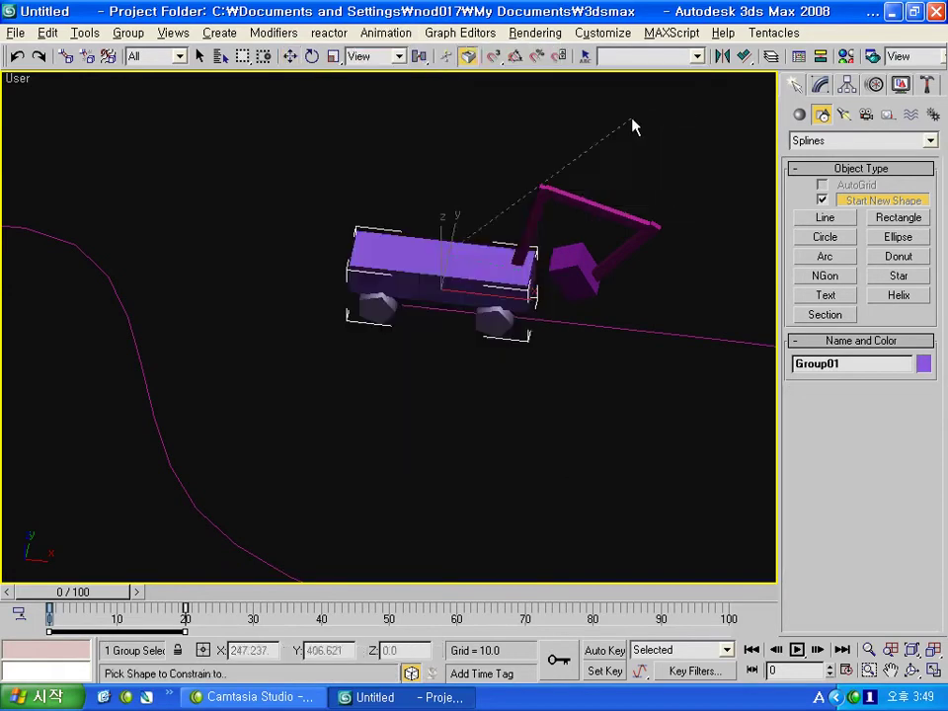
left_click(662, 330)
scroll(622, 281, "down", 4)
left_click_drag(145, 588, 343, 590)
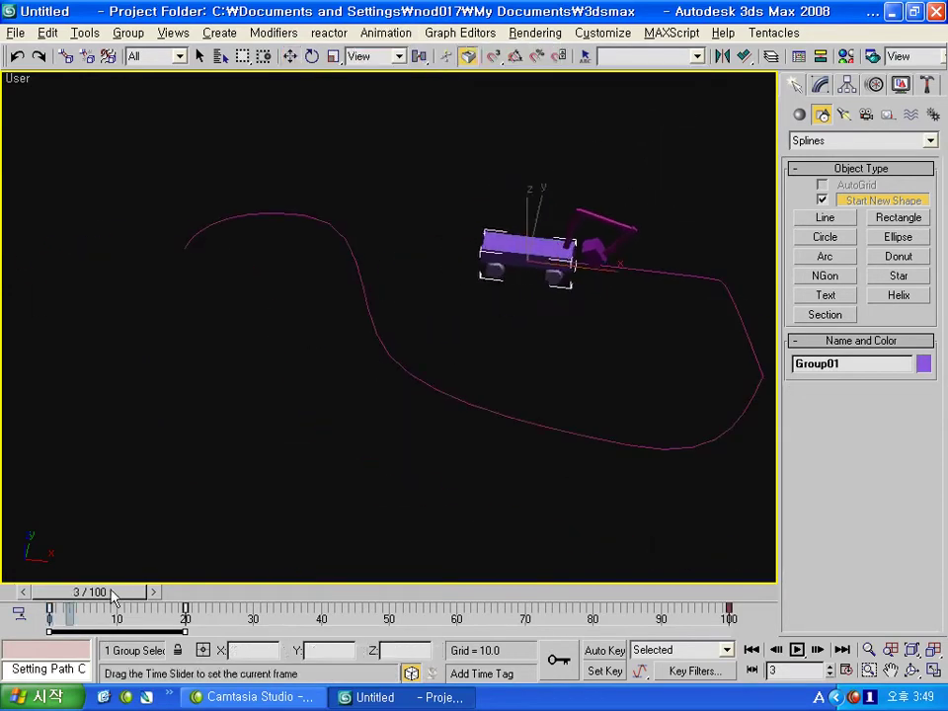
middle_click_drag(424, 377, 350, 364)
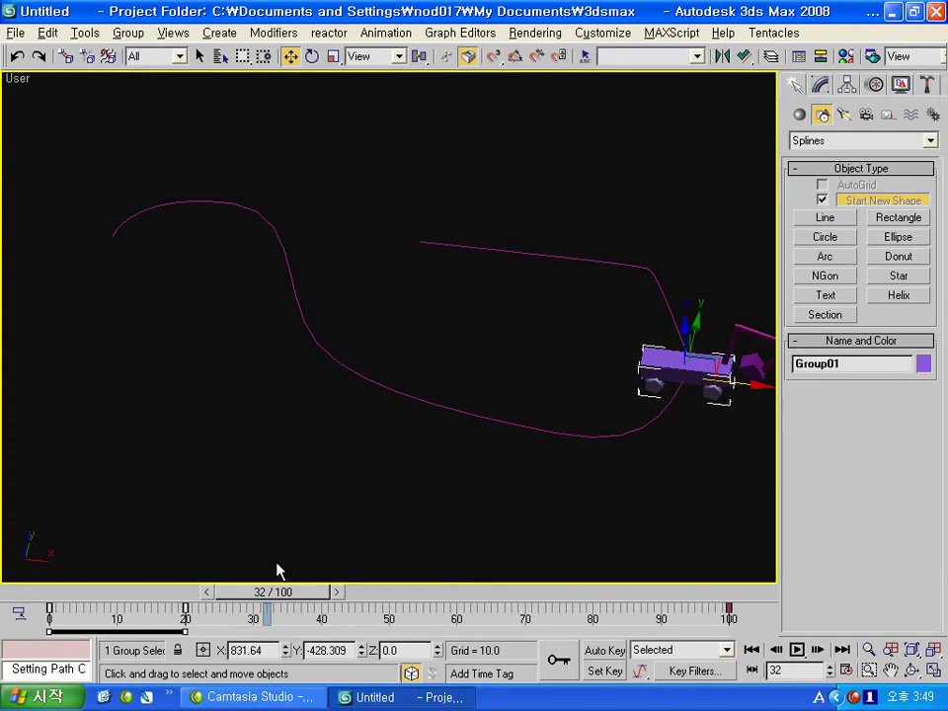
mouse_move(278, 597)
left_mouse_down()
mouse_move(726, 596)
mouse_move(122, 593)
left_mouse_up()
Step: Reselect Group01, review its Path Parameters in the Motion panel, and scrub to check progress along Line01
key("w")
left_click(447, 339)
left_click(522, 242)
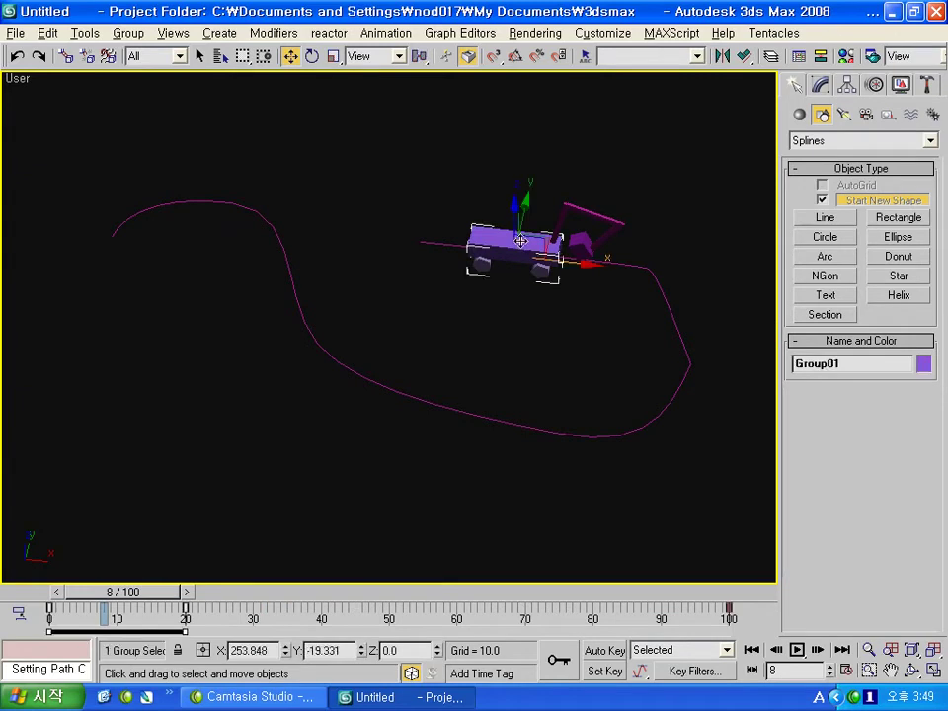
left_click(873, 86)
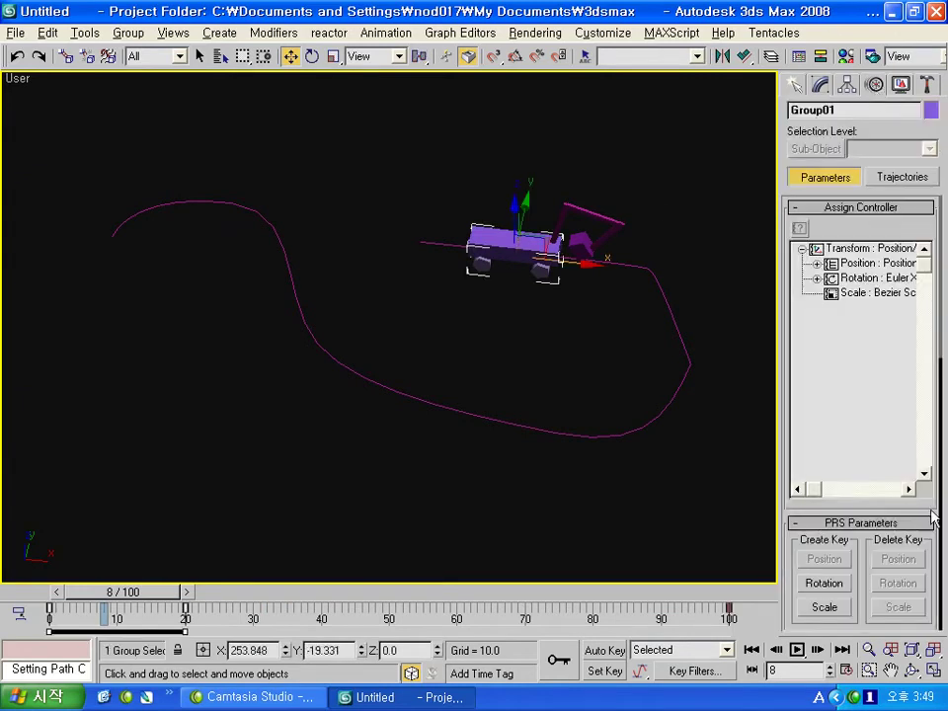
scroll(900, 493, "down", 5)
scroll(890, 495, "down", 5)
scroll(895, 494, "down", 5)
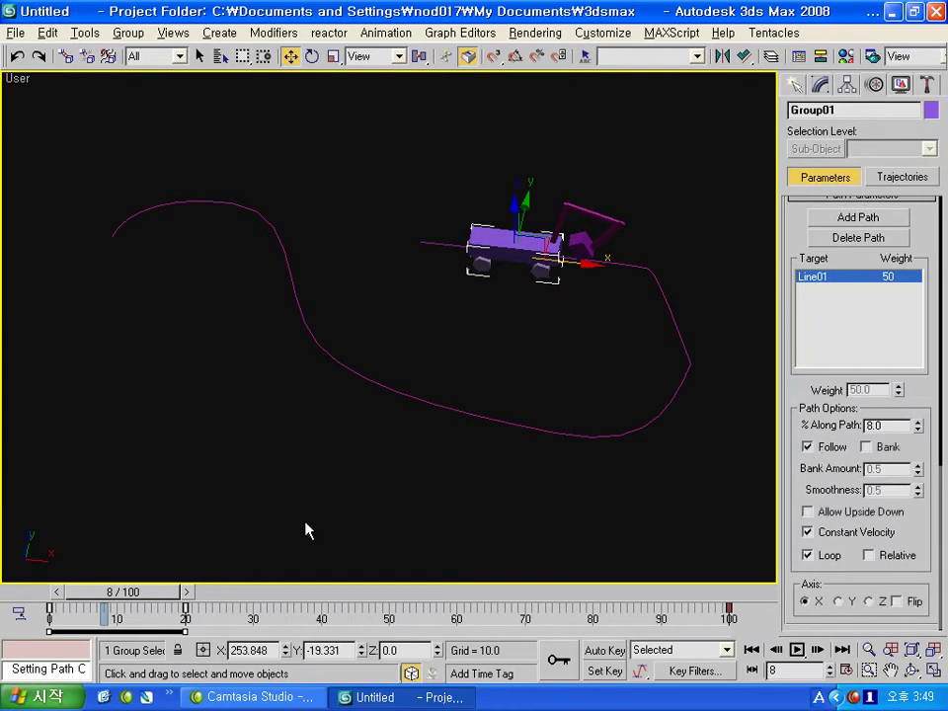
mouse_move(163, 591)
left_mouse_down()
mouse_move(359, 601)
mouse_move(413, 590)
left_mouse_up()
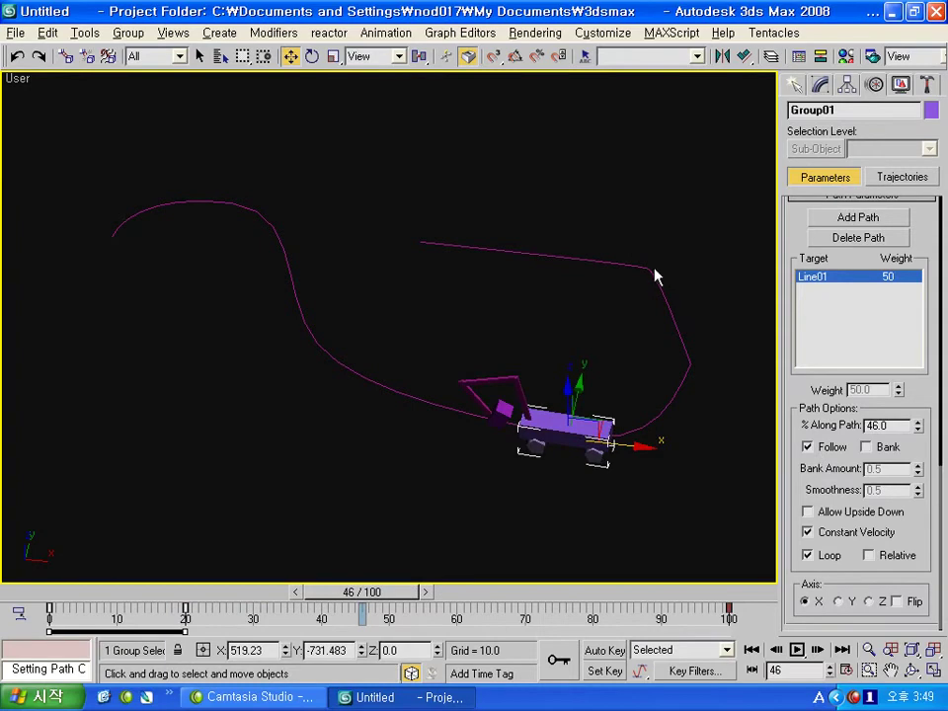
left_click(697, 333)
Step: Convert Line01's selected corner vertices to Smooth to round off the bend
left_click(801, 87)
middle_click_drag(721, 180, 672, 179)
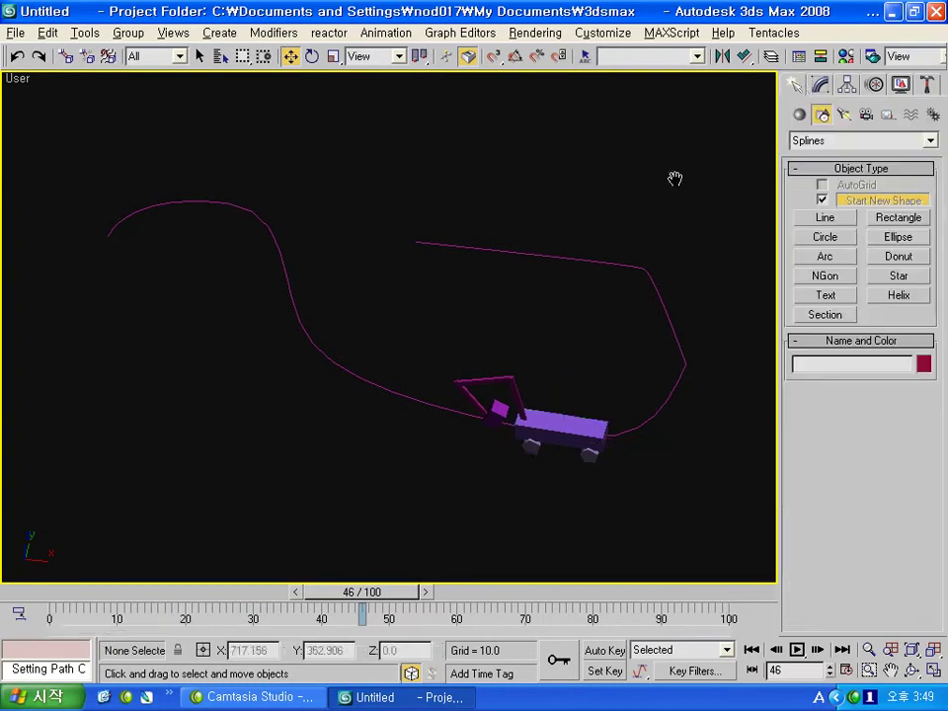
left_click(603, 272)
left_click(822, 89)
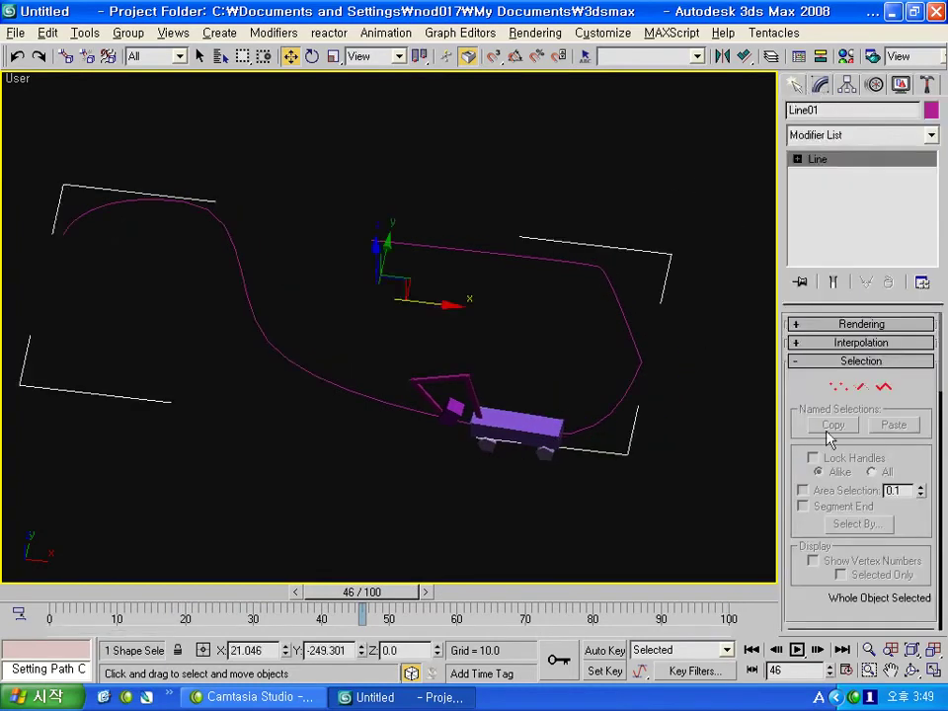
left_click(838, 386)
right_click(557, 307)
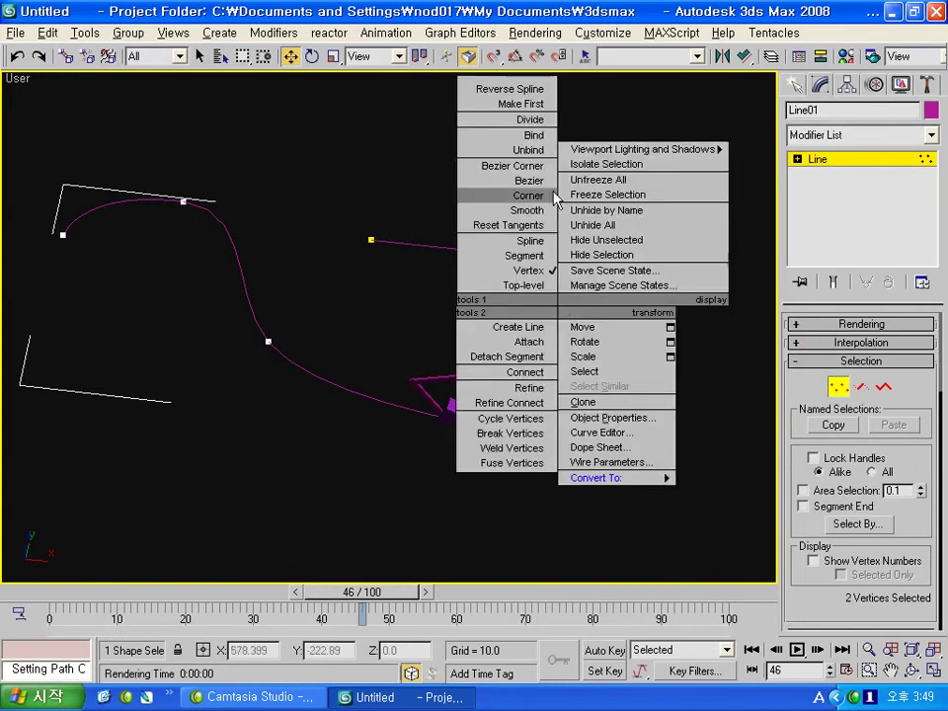
left_click(541, 196)
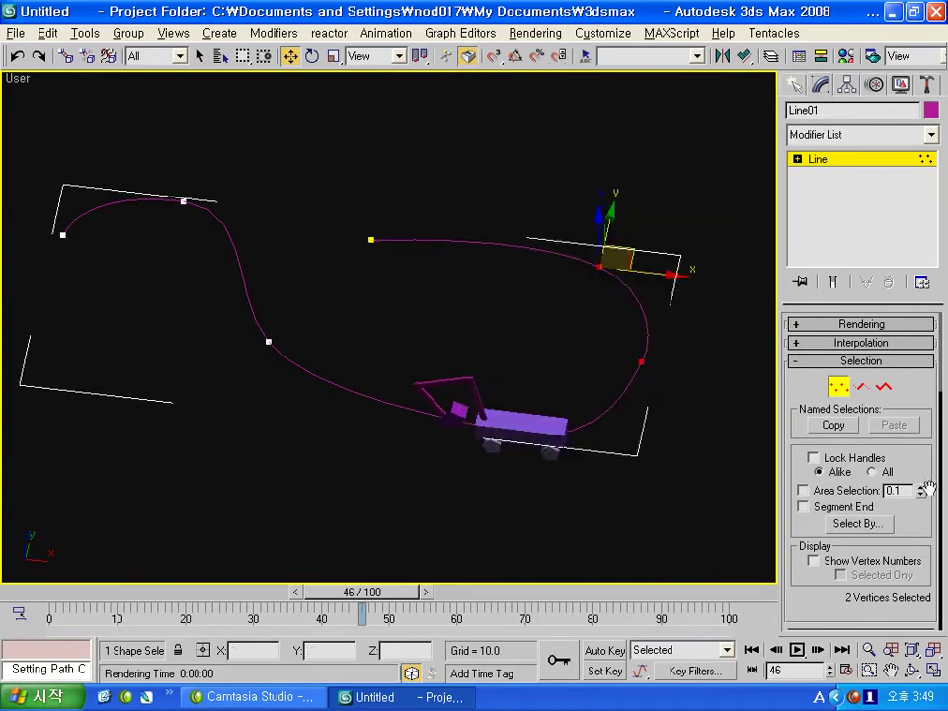
left_click(888, 342)
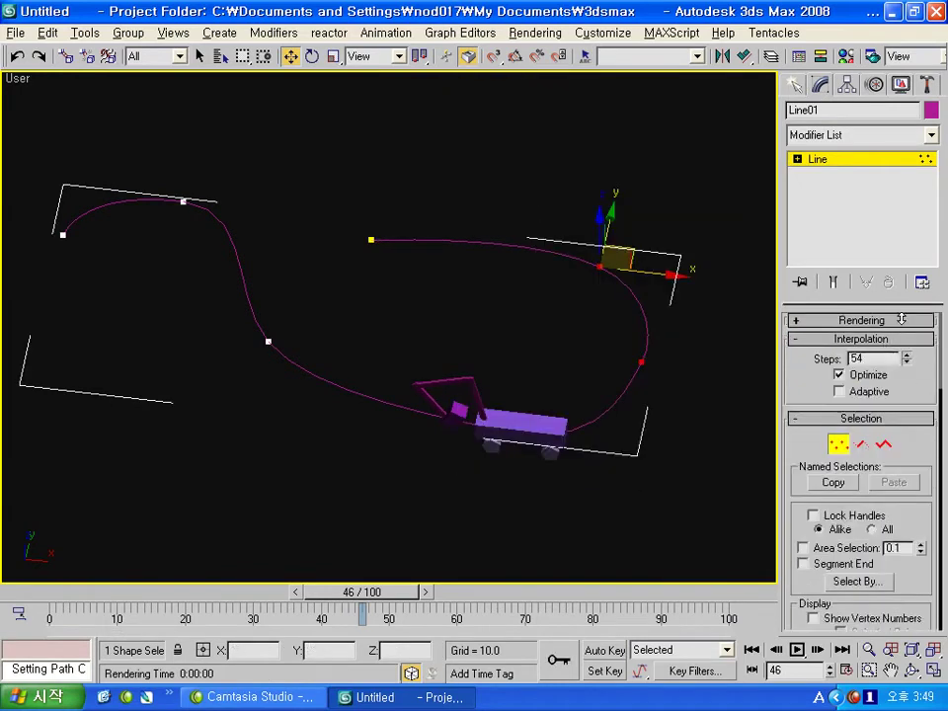
Step: Rewind to frame 0 and play back Group01 driving along the smoothed path
left_click(795, 85)
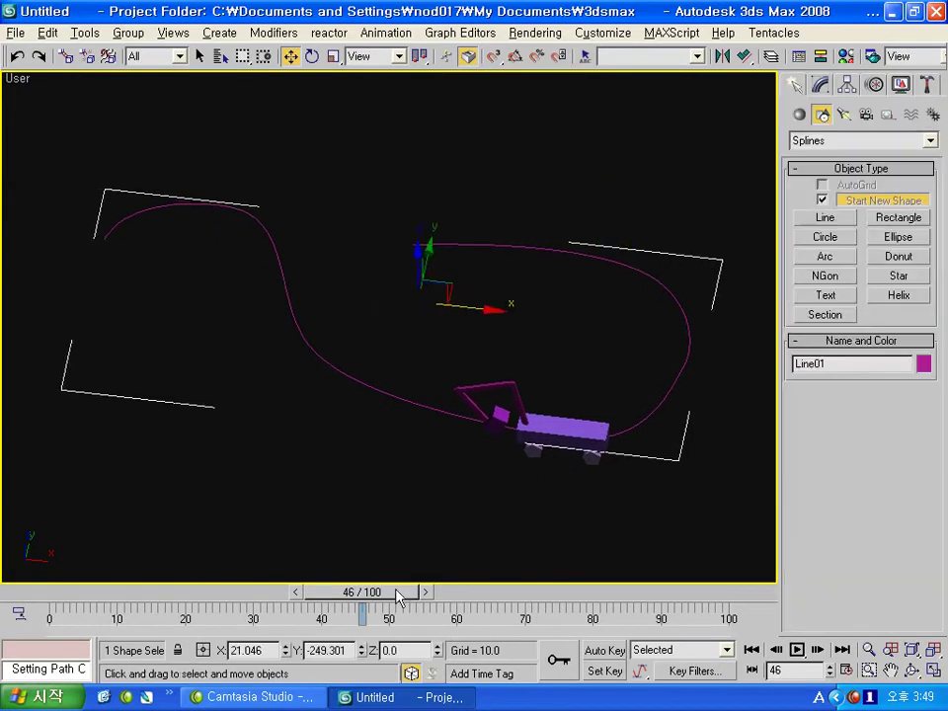
left_click_drag(361, 591, 69, 591)
left_click(796, 649)
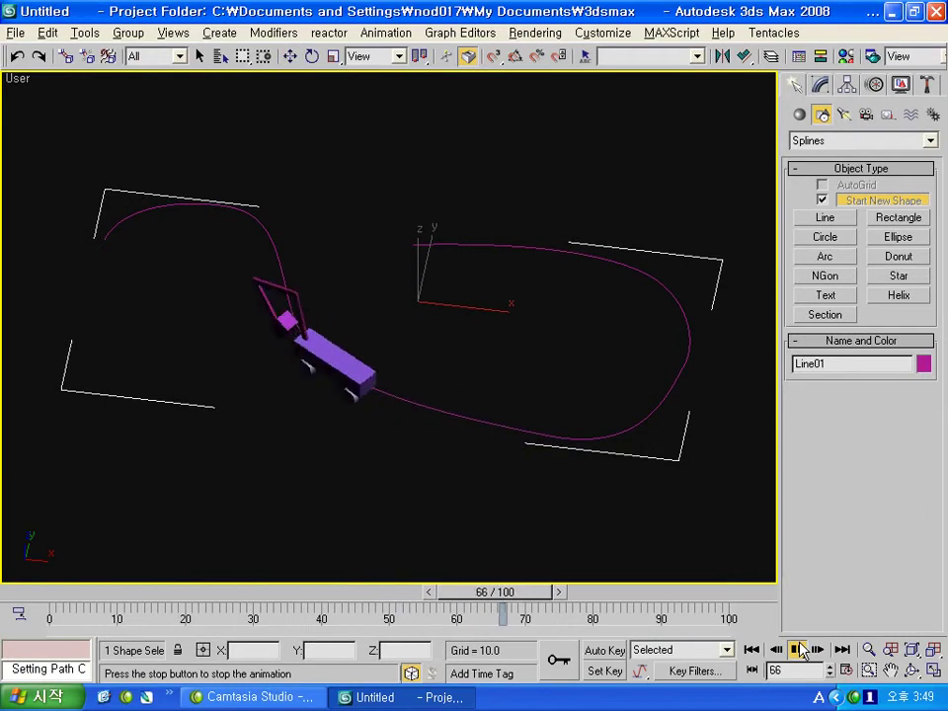
left_click_drag(615, 595, 59, 591)
mouse_move(546, 383)
middle_mouse_down("alt")
mouse_move(563, 405)
mouse_move(513, 368)
mouse_move(625, 254)
middle_mouse_up("alt")
Step: Turn on Auto Key and rotate the arm beam to about 90 degrees at frame 20
left_click(626, 253)
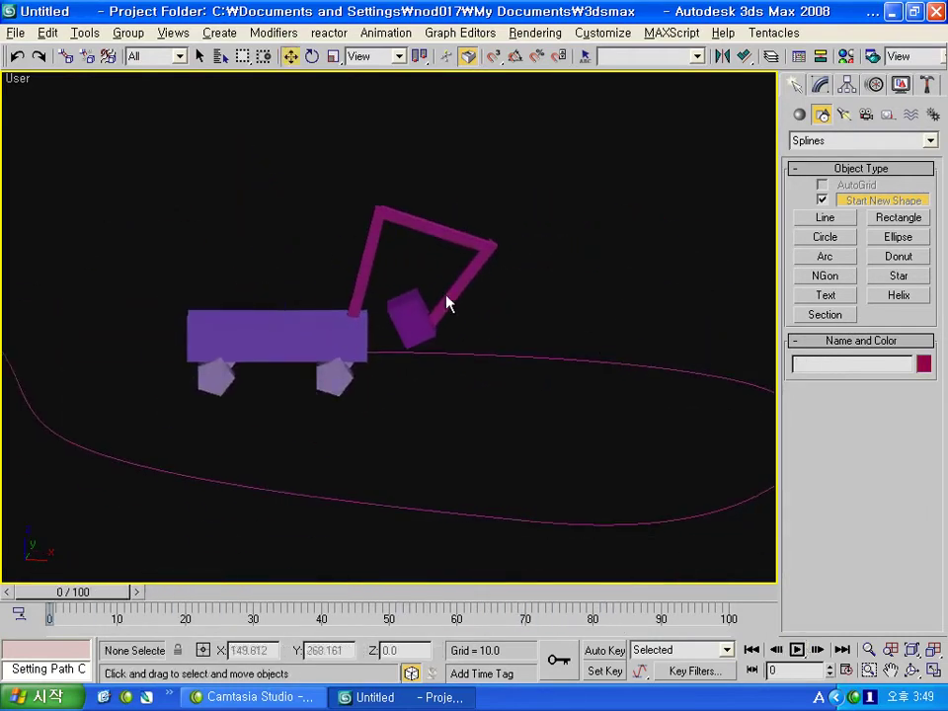
left_click(604, 651)
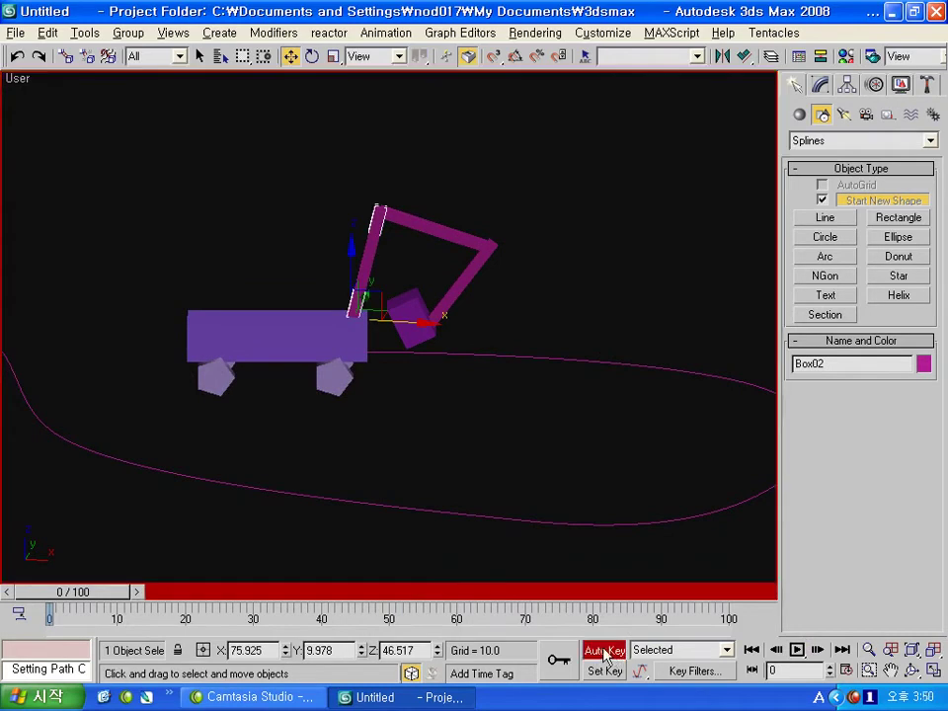
left_click_drag(114, 591, 194, 591)
scroll(399, 459, "down", 5)
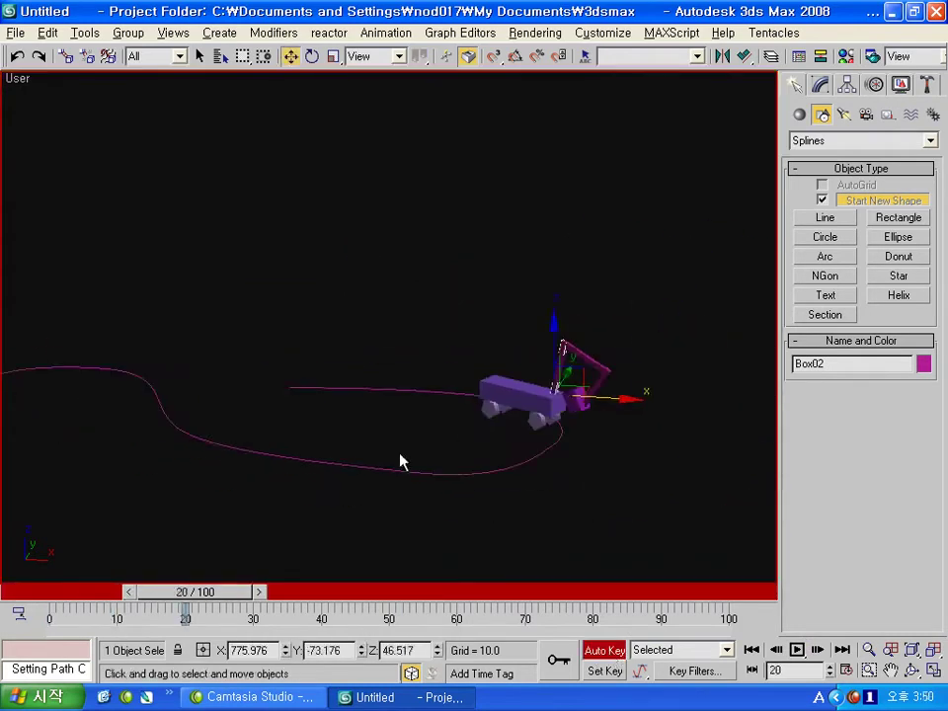
key("e")
left_click_drag(529, 349, 482, 365)
mouse_move(482, 365)
middle_mouse_down("alt")
mouse_move(558, 459)
mouse_move(591, 430)
mouse_move(499, 368)
mouse_move(478, 429)
mouse_move(554, 486)
mouse_move(561, 470)
middle_mouse_up("alt")
left_click_drag(565, 482, 561, 459)
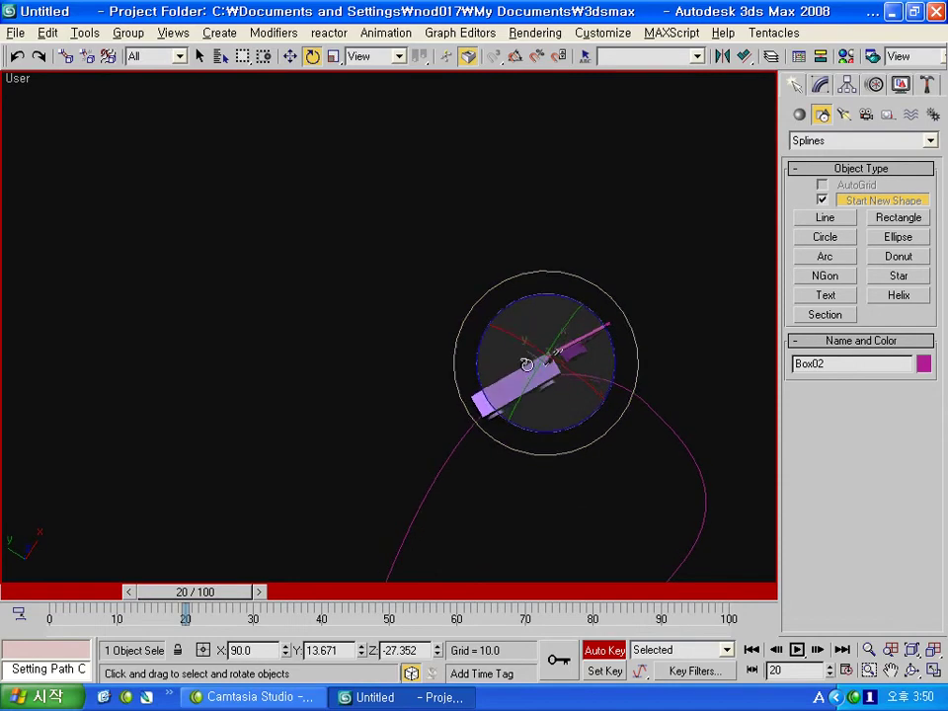
Step: Switch rotations to the Local coordinate system and pose Box02 at frame 20
left_click(390, 56)
left_click(381, 128)
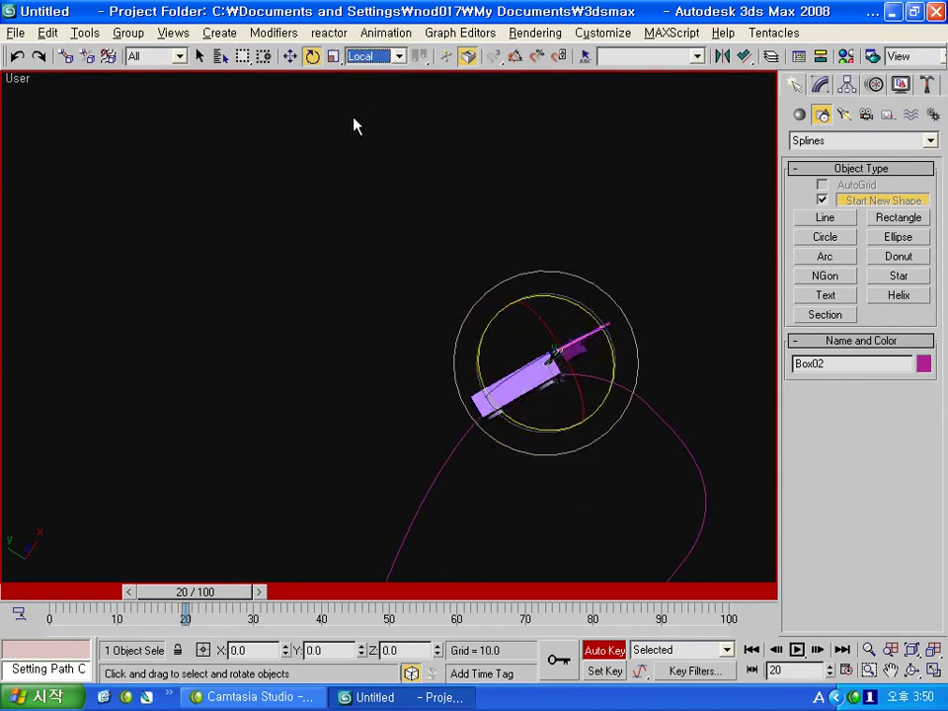
mouse_move(559, 434)
middle_mouse_down("alt")
mouse_move(500, 302)
mouse_move(539, 327)
middle_mouse_up("alt")
left_click_drag(540, 326, 508, 317)
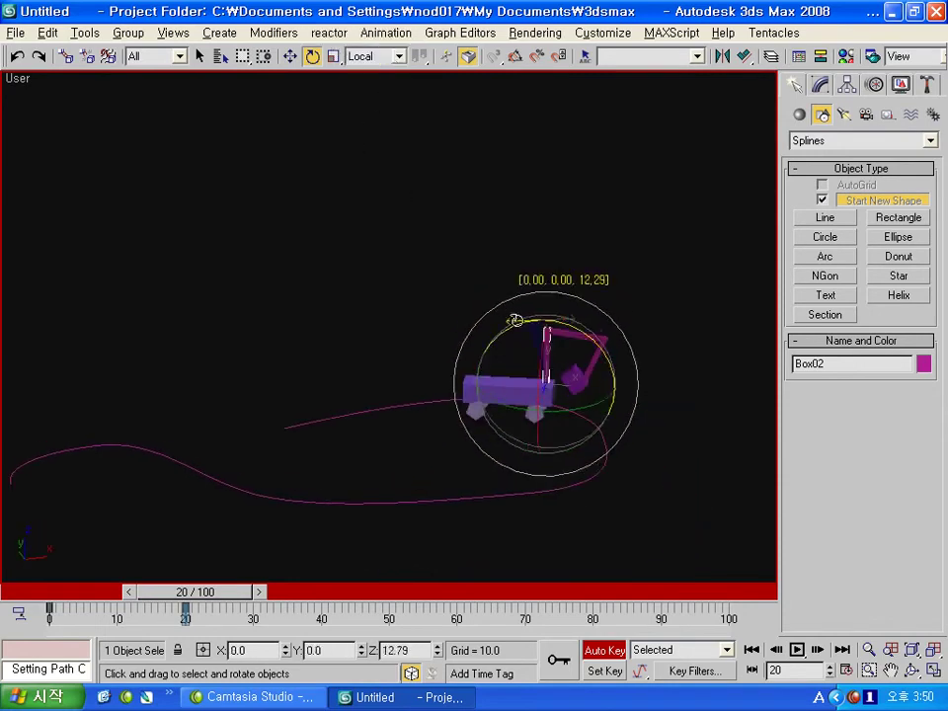
left_click(595, 336)
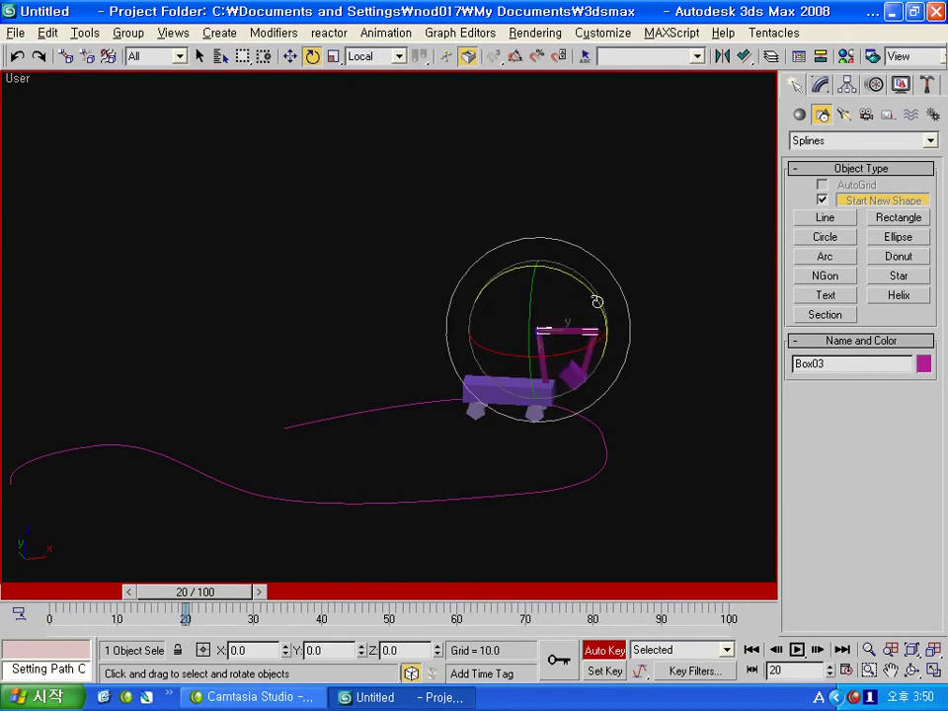
middle_click_drag(597, 301, 535, 302, "alt")
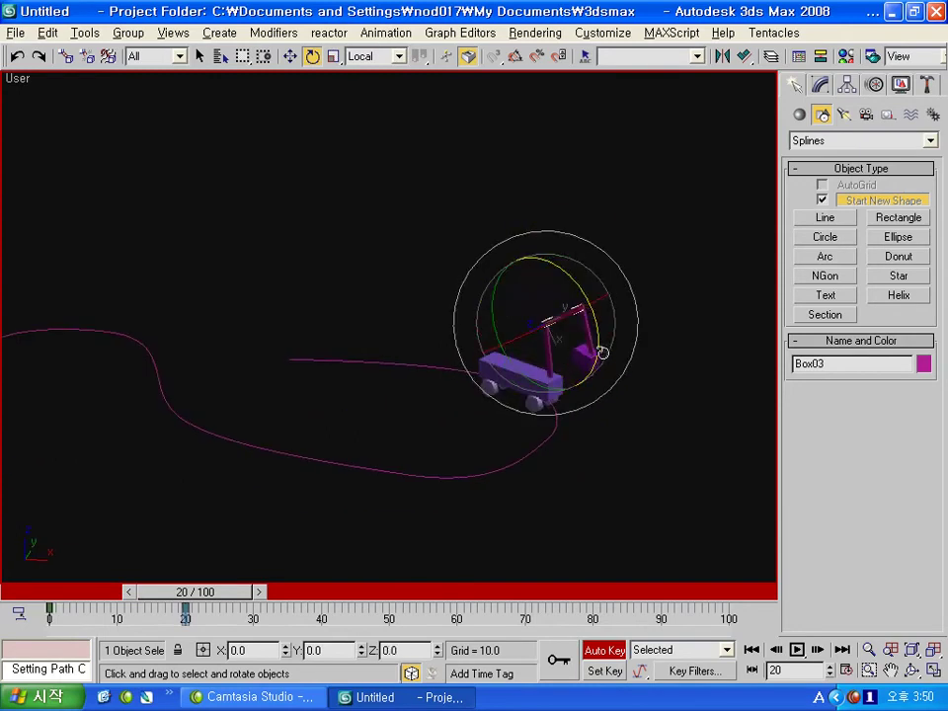
left_click(598, 353)
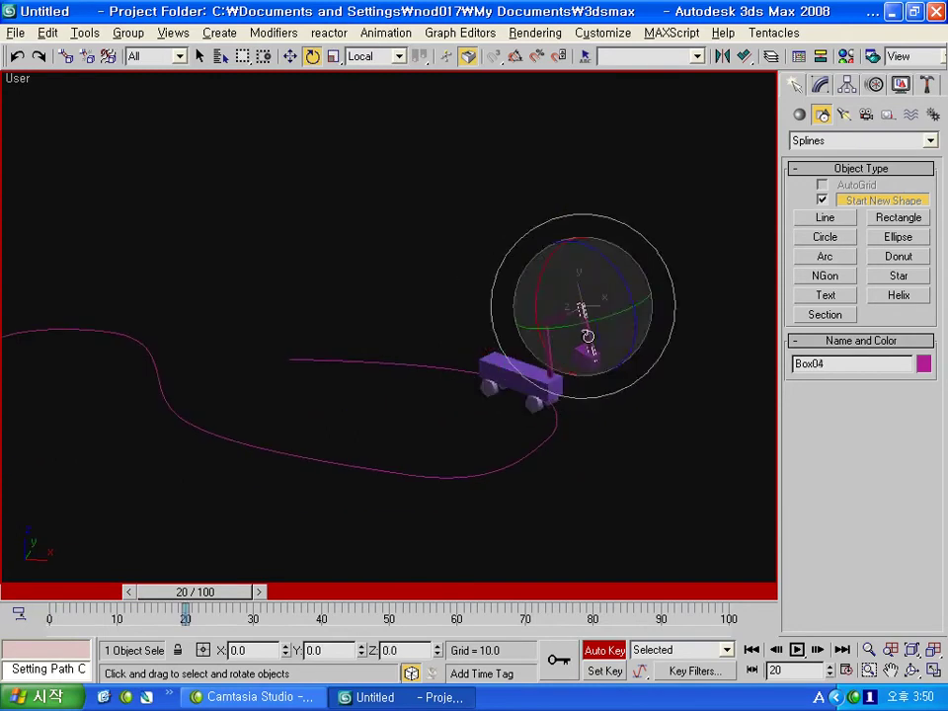
left_click_drag(238, 591, 361, 593)
Step: Re-pose the arm at frame 46 by rotating Box02 and Box04
left_click(465, 450)
left_click_drag(430, 445, 387, 482)
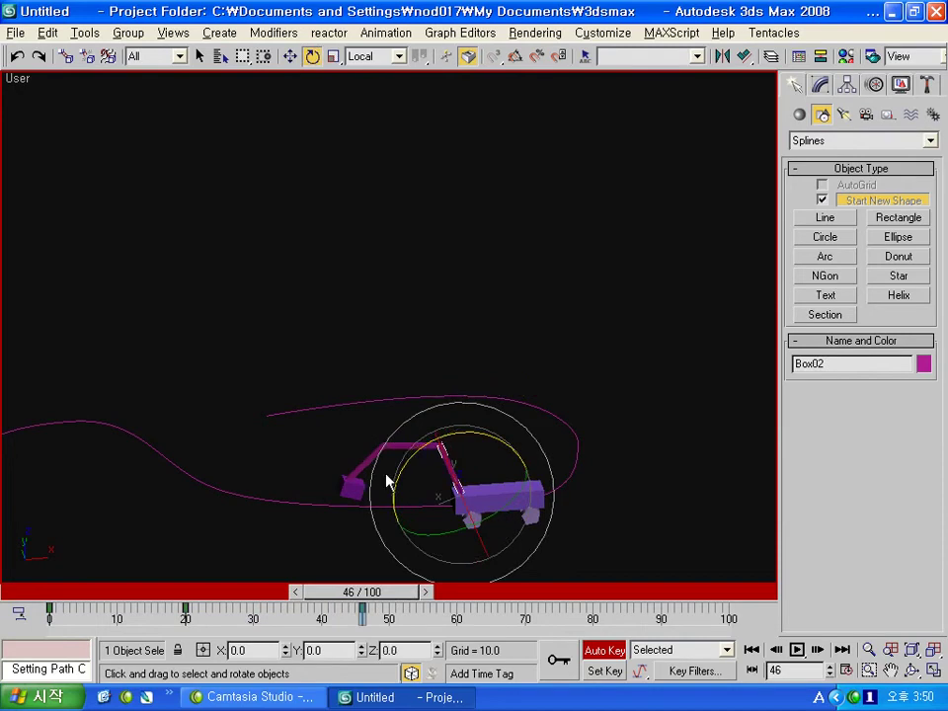
left_click(375, 456)
left_click_drag(349, 398, 335, 403)
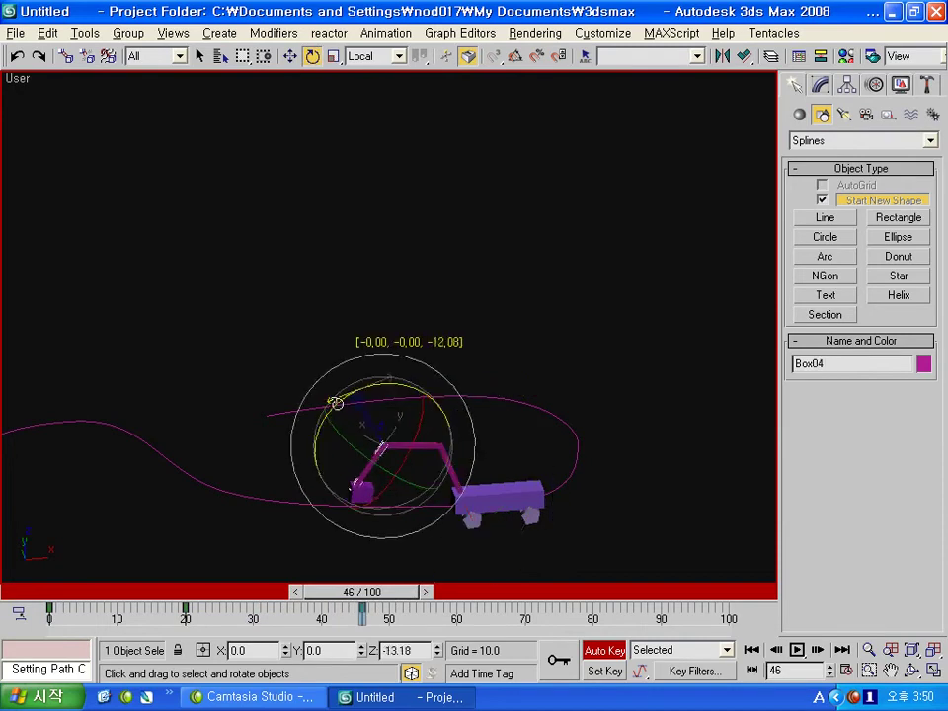
mouse_move(361, 592)
left_mouse_down()
mouse_move(42, 592)
mouse_move(576, 596)
left_mouse_up()
Step: At frame 79, rotate the arm segment and the Box05 gripper about its Z axis
key("e")
scroll(340, 484, "down", 2)
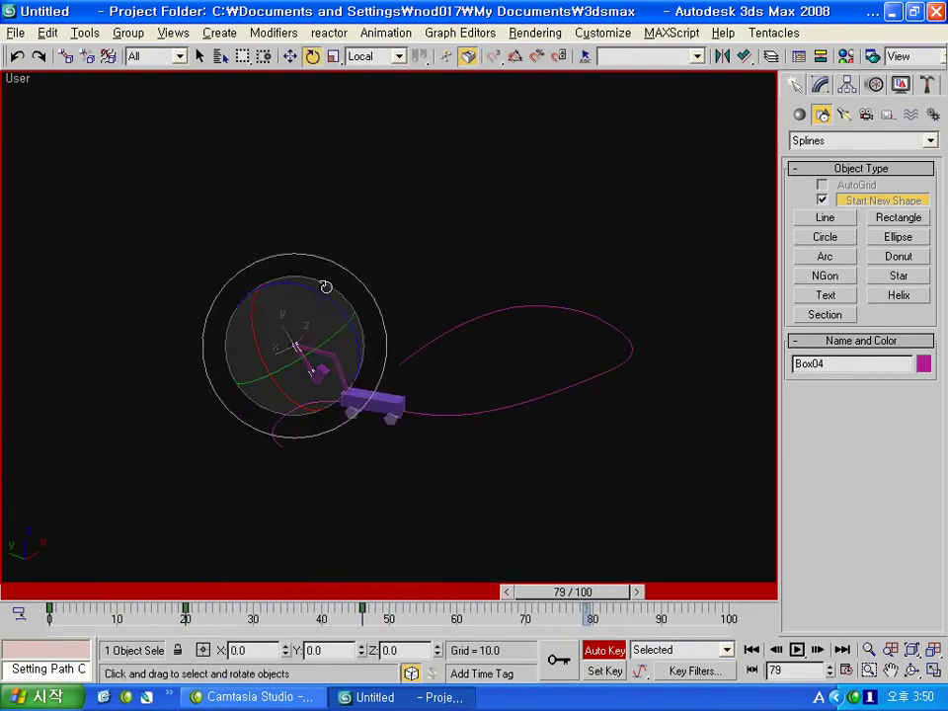
left_click_drag(328, 283, 348, 314)
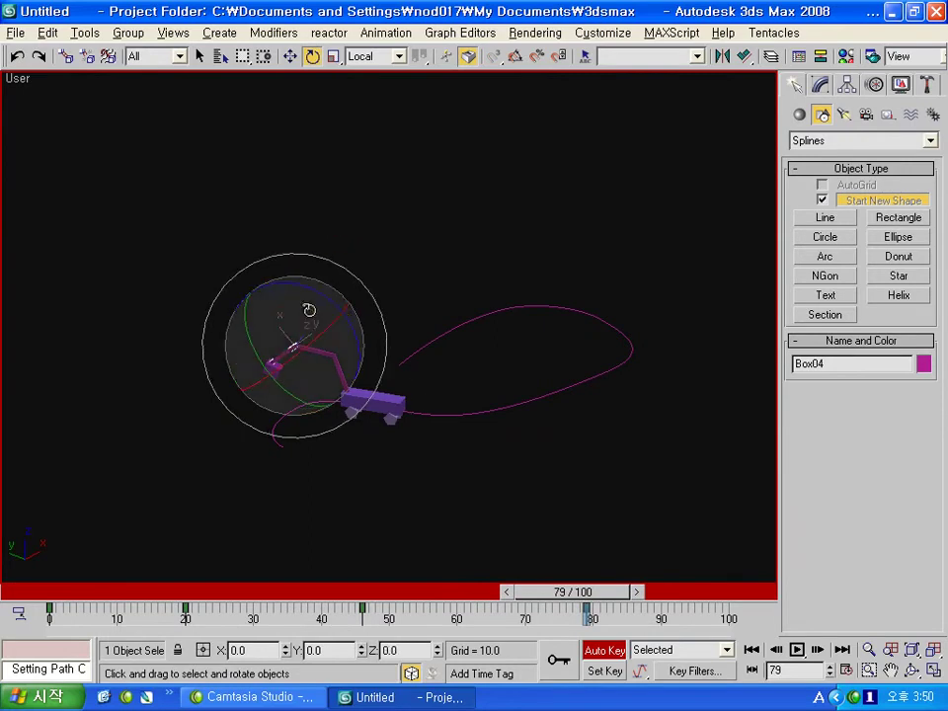
left_click(176, 395)
left_click(270, 373)
left_click_drag(326, 323, 311, 328)
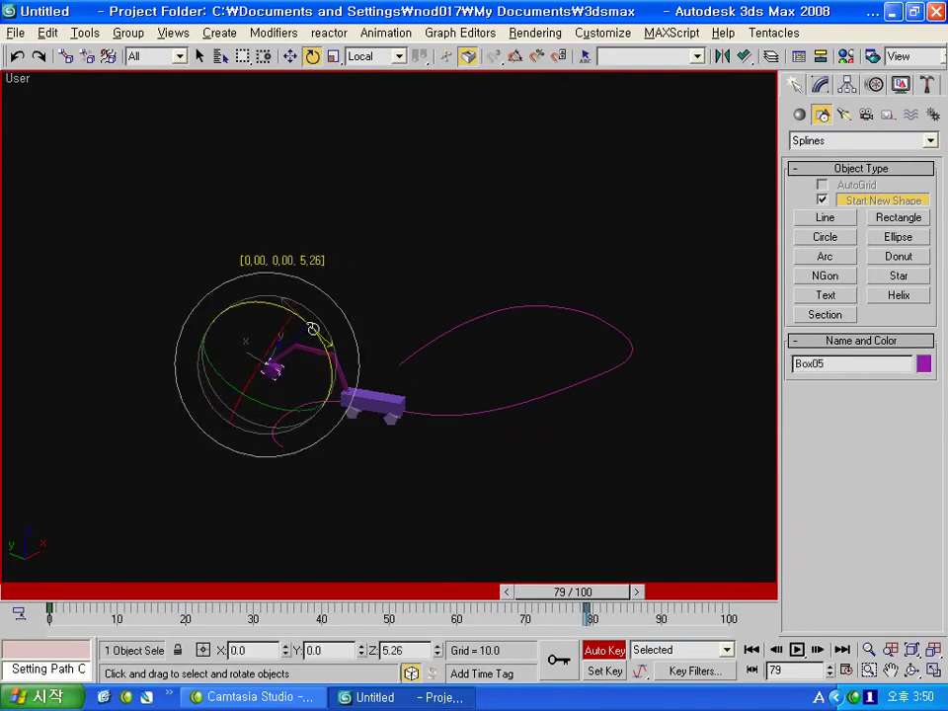
Step: At frame 100, rotate the gripper, swing Box04 about -53 degrees and Box03 about -18 degrees
left_click_drag(597, 602, 735, 602)
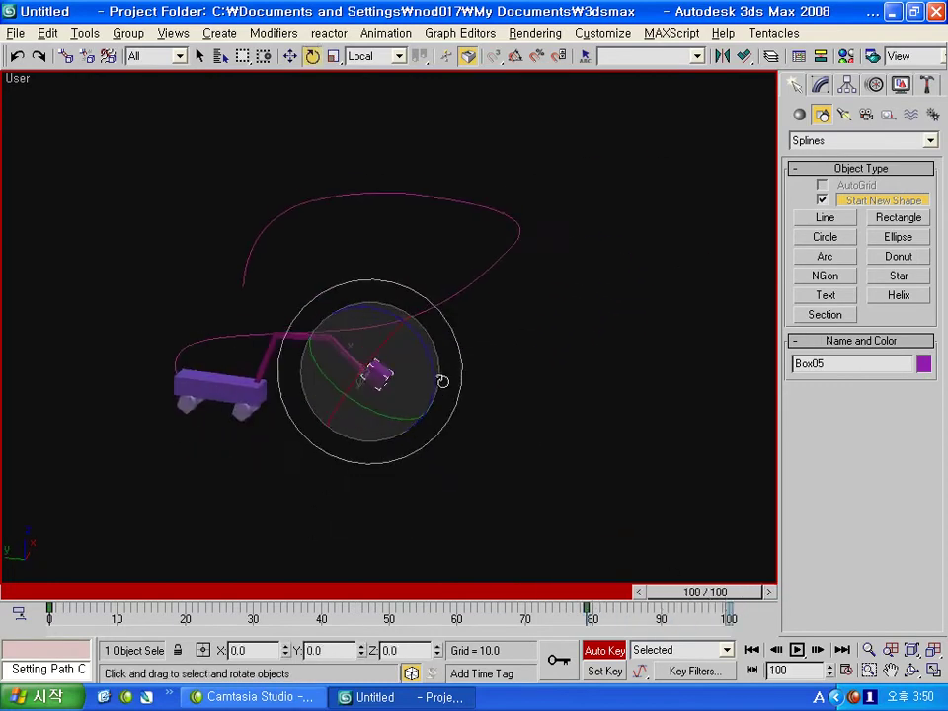
left_click_drag(441, 381, 433, 368)
left_click(344, 351)
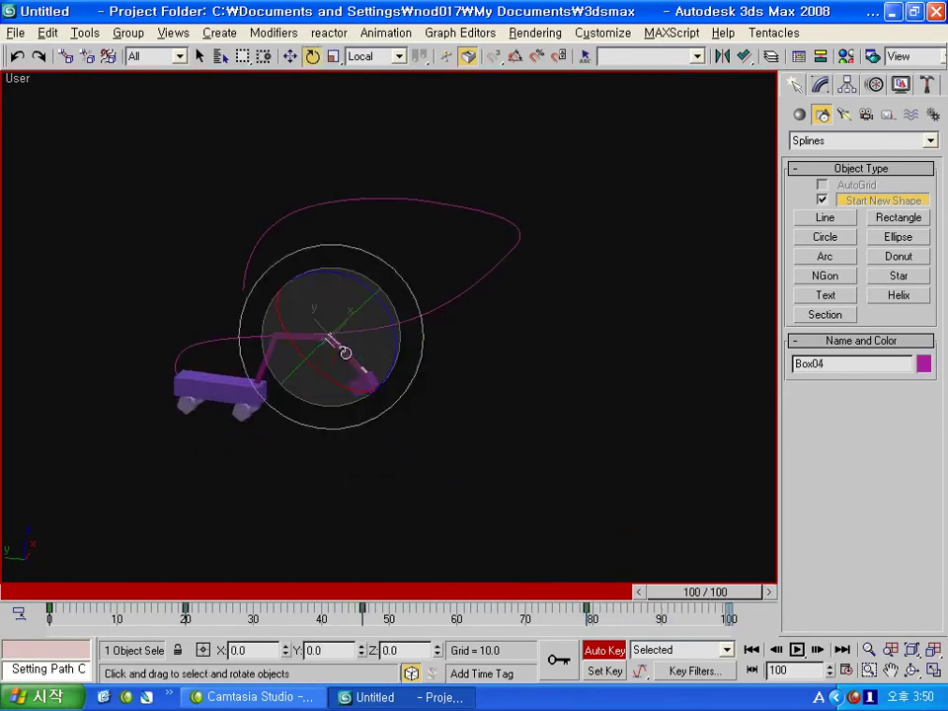
left_click_drag(391, 313, 401, 410)
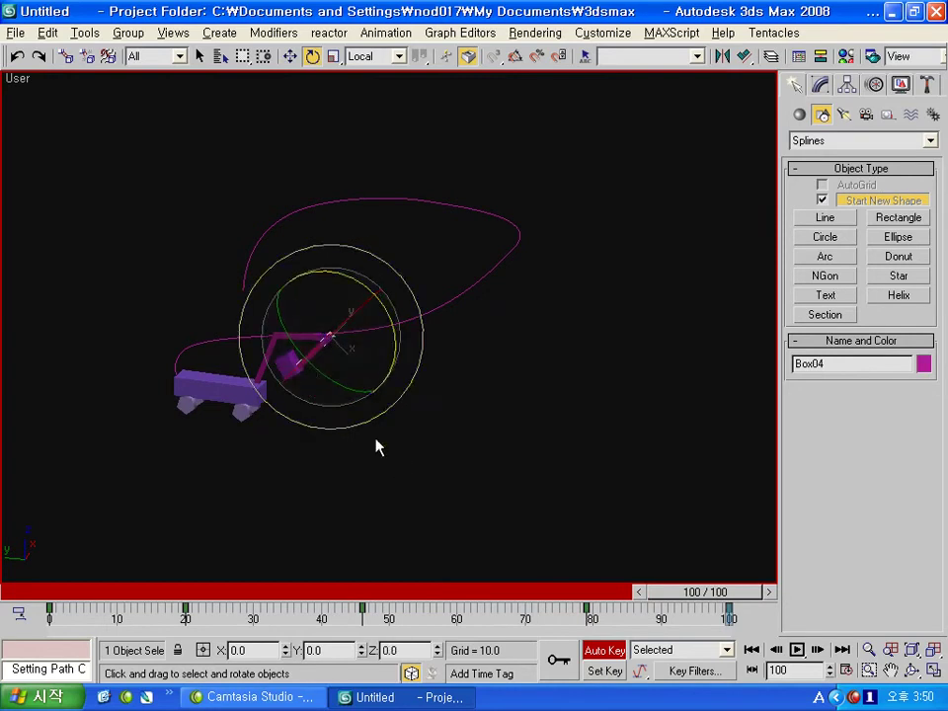
left_click(376, 444)
left_click(294, 336)
left_click_drag(346, 332, 342, 352)
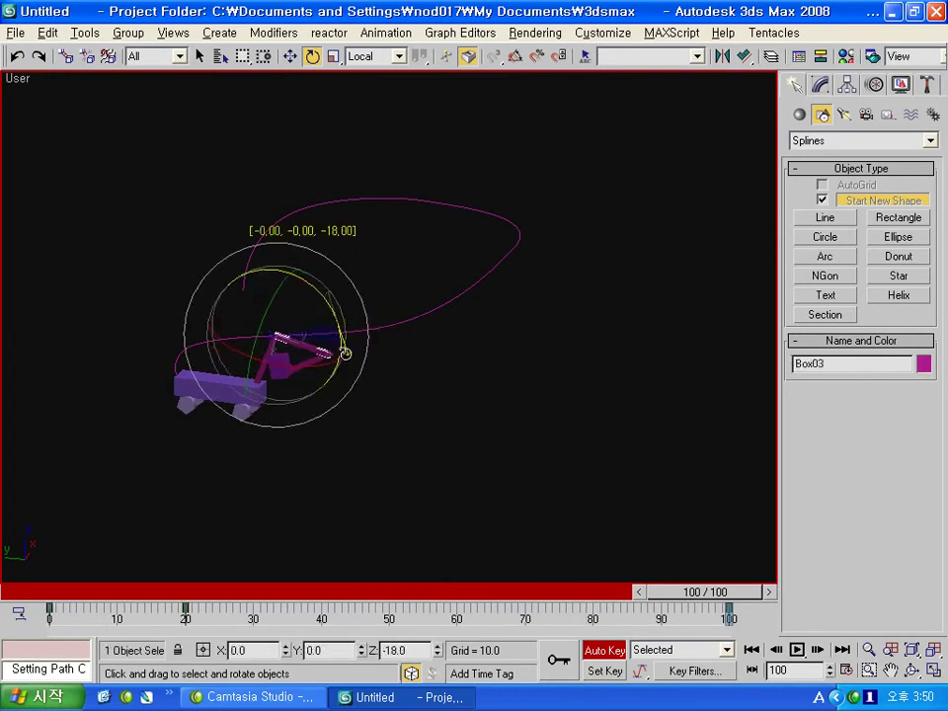
Step: Rewind to the start and play back the arm animation
left_click_drag(691, 604, 54, 591)
middle_click_drag(296, 395, 469, 416, "alt")
left_click(797, 649)
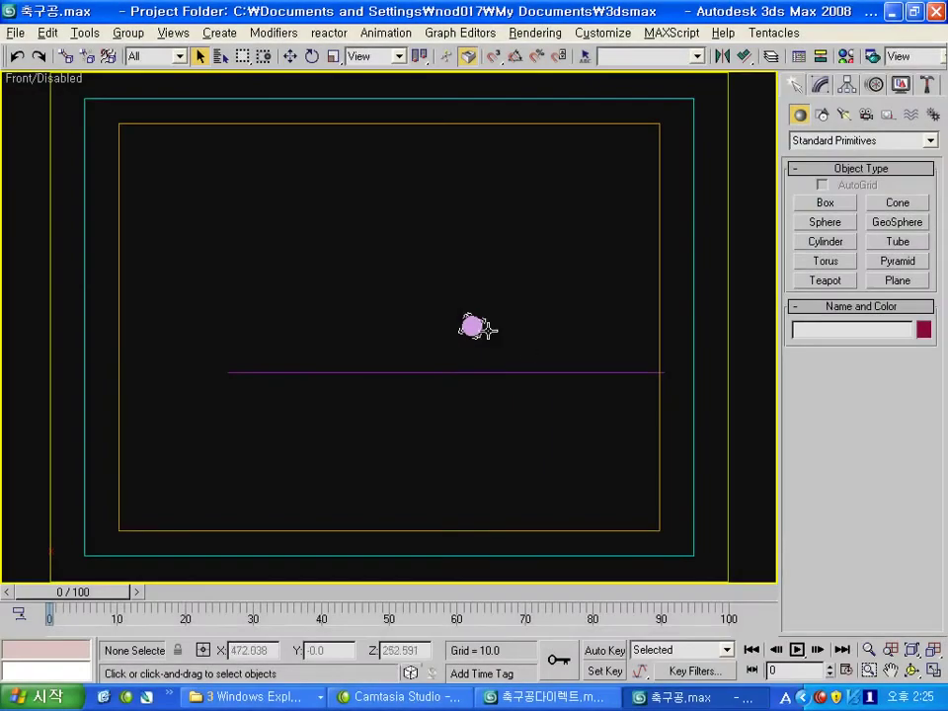
Step: Select soccerBall01, turn on Auto Key, lift it at frame 0 and drop it onto the ground line at frame 20
left_click(478, 326)
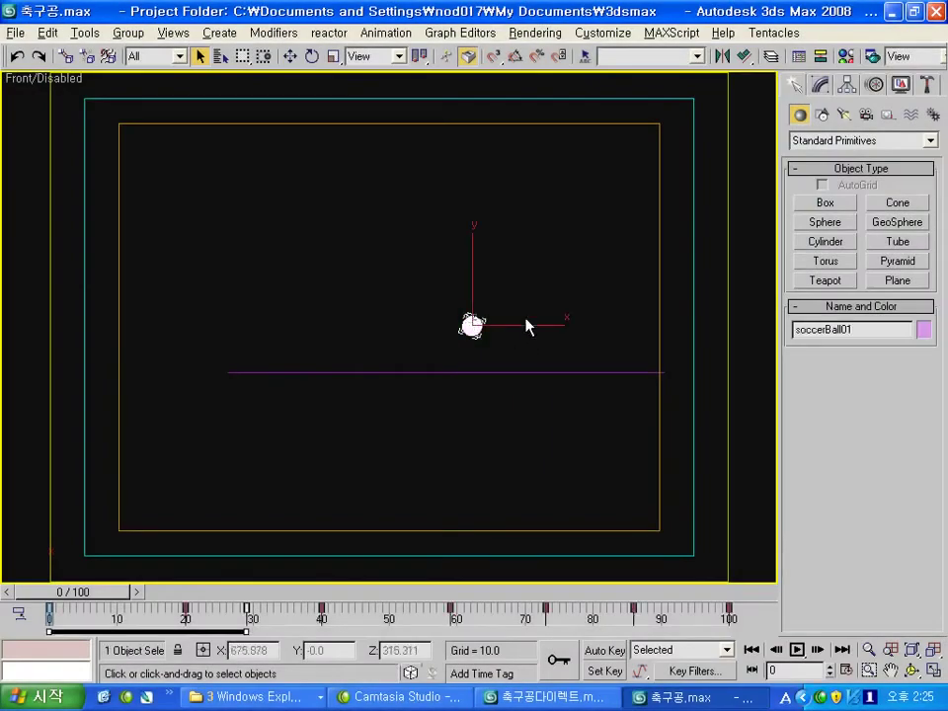
mouse_move(139, 590)
left_mouse_down()
mouse_move(502, 583)
mouse_move(174, 567)
mouse_move(756, 572)
mouse_move(71, 586)
left_mouse_up()
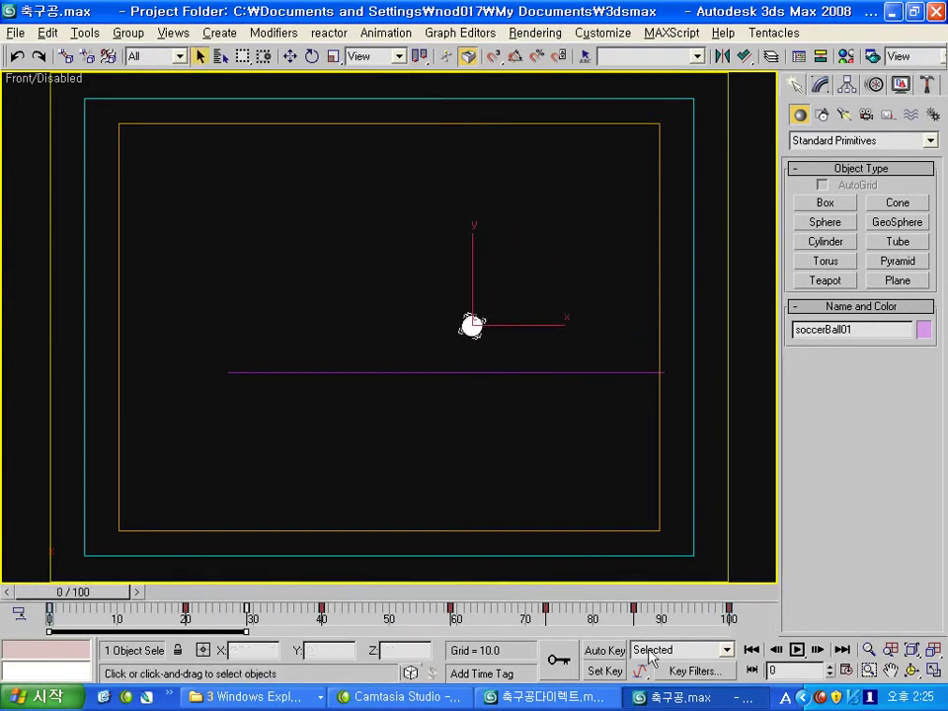
scroll(523, 345, "up", 2)
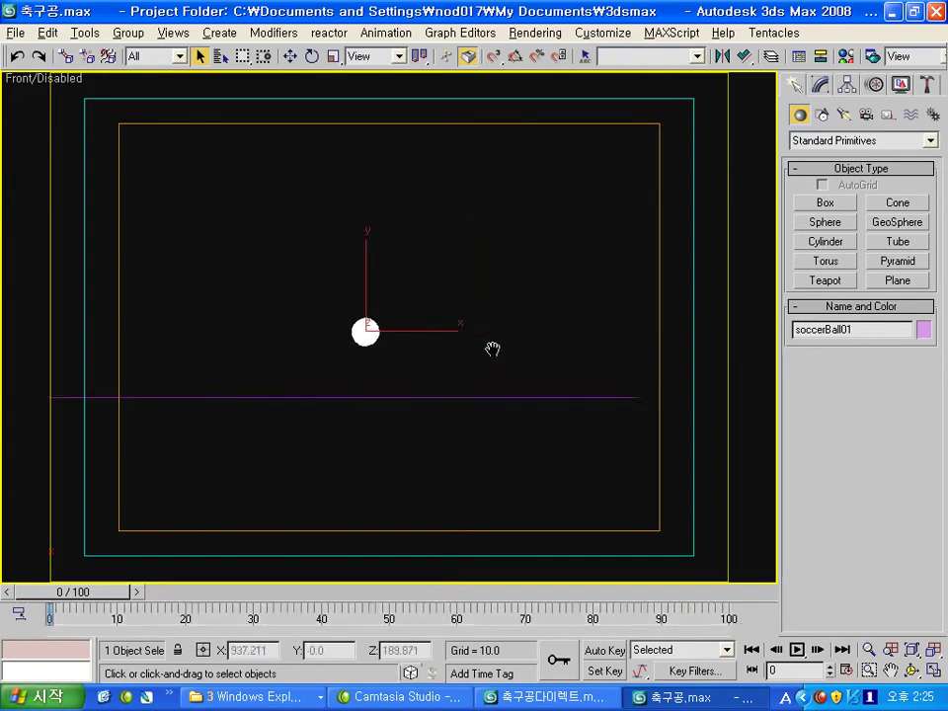
left_click(605, 652)
key("w")
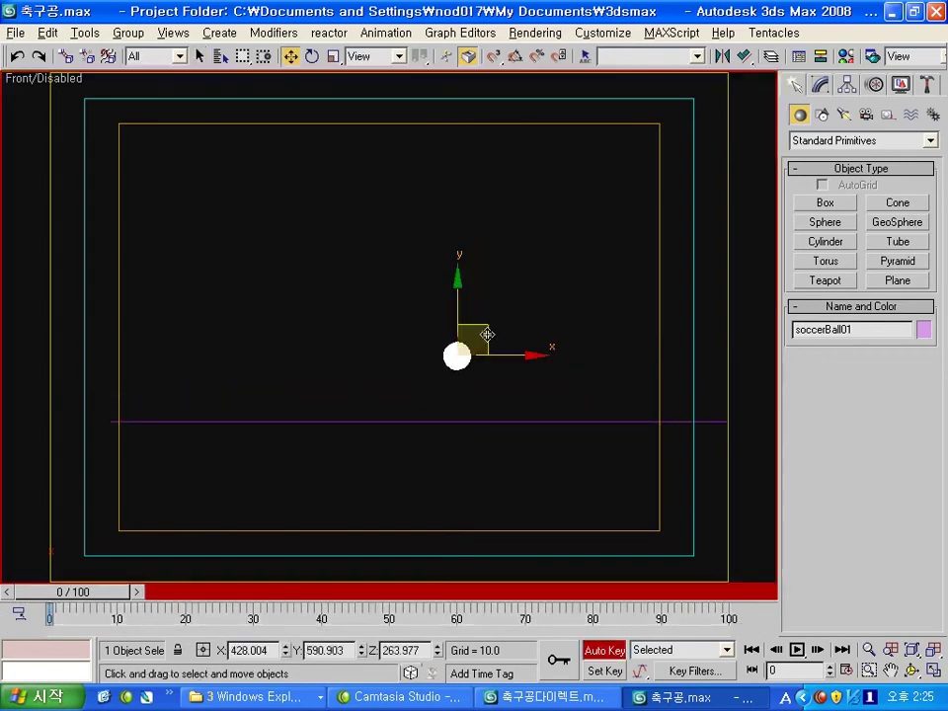
left_click_drag(489, 328, 236, 248)
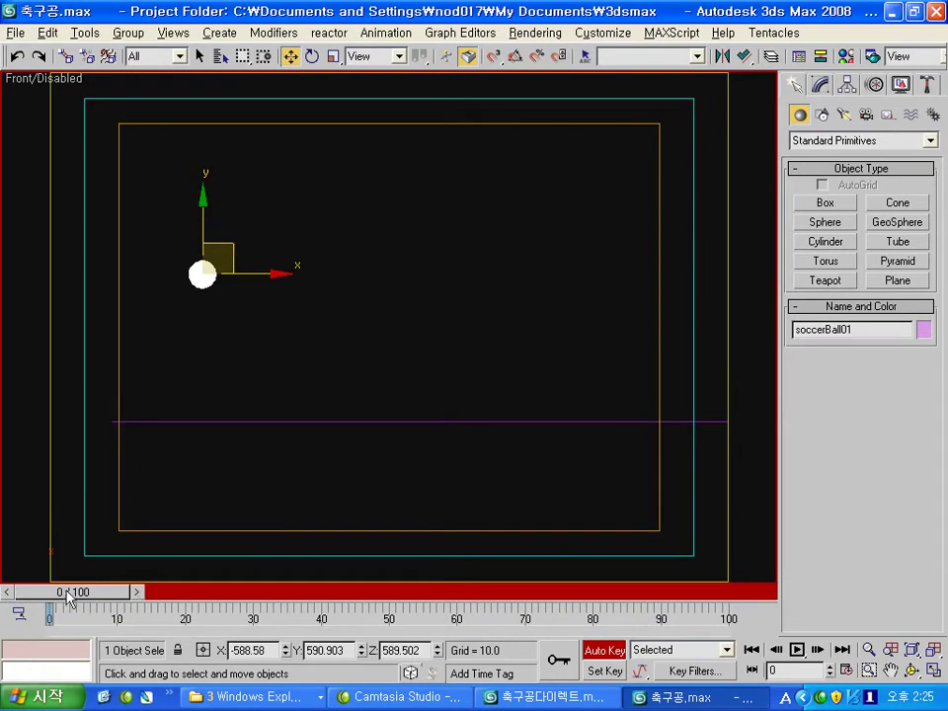
left_click_drag(69, 592, 123, 599)
key("w")
left_click_drag(246, 249, 302, 365)
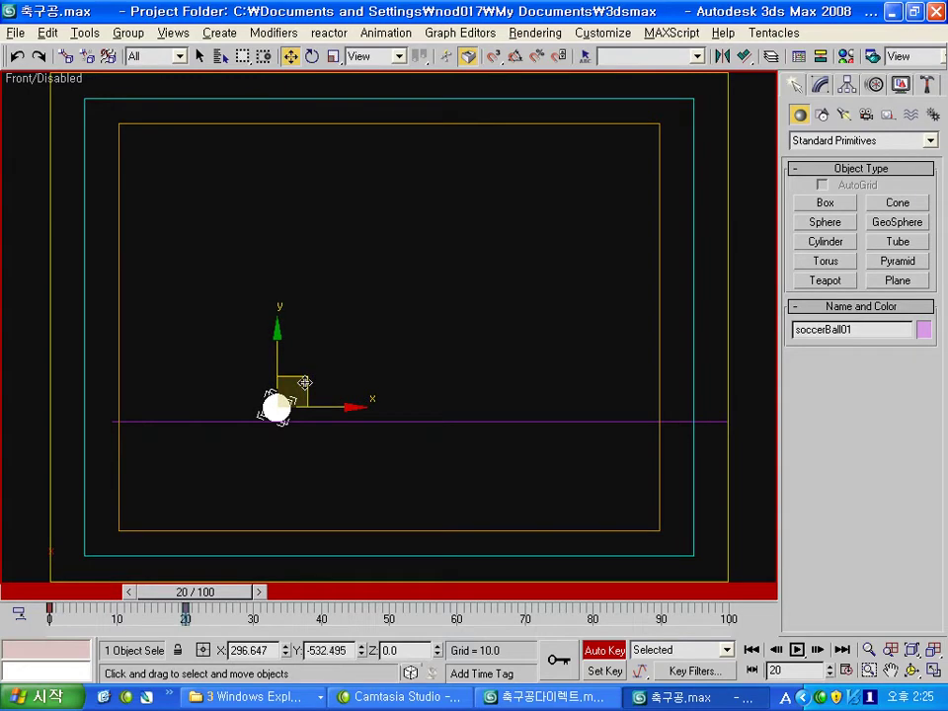
Step: Key the remaining bounces at frames 40, 59, 76 and 90, alternating peaks and ground landings
left_click_drag(195, 592, 321, 592)
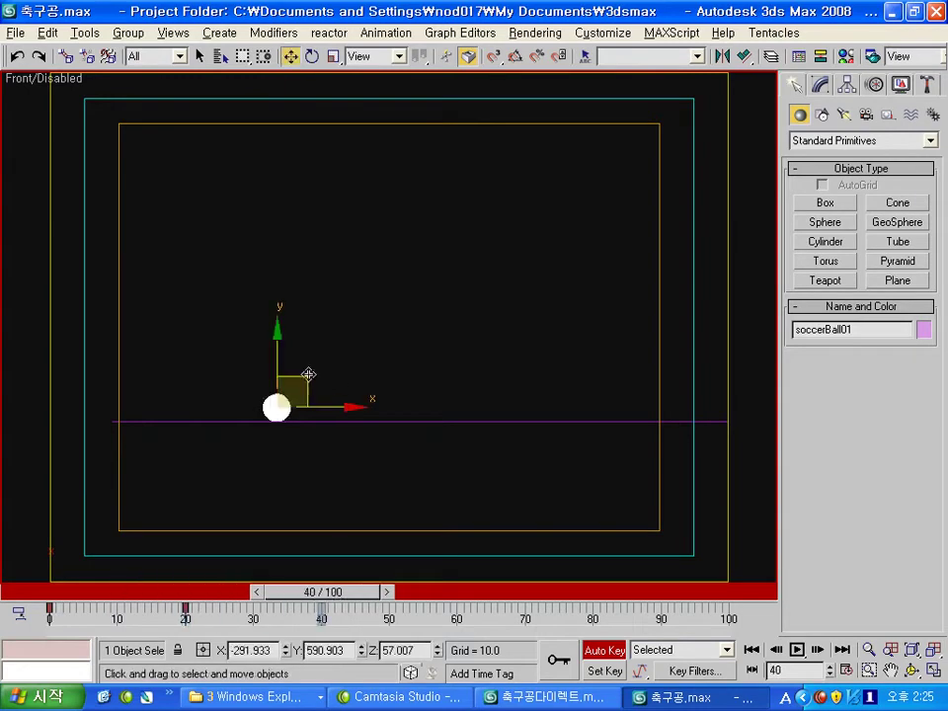
left_click_drag(308, 374, 403, 289)
mouse_move(336, 593)
left_mouse_down()
mouse_move(443, 592)
mouse_move(435, 599)
left_mouse_up()
left_click_drag(402, 288, 490, 363)
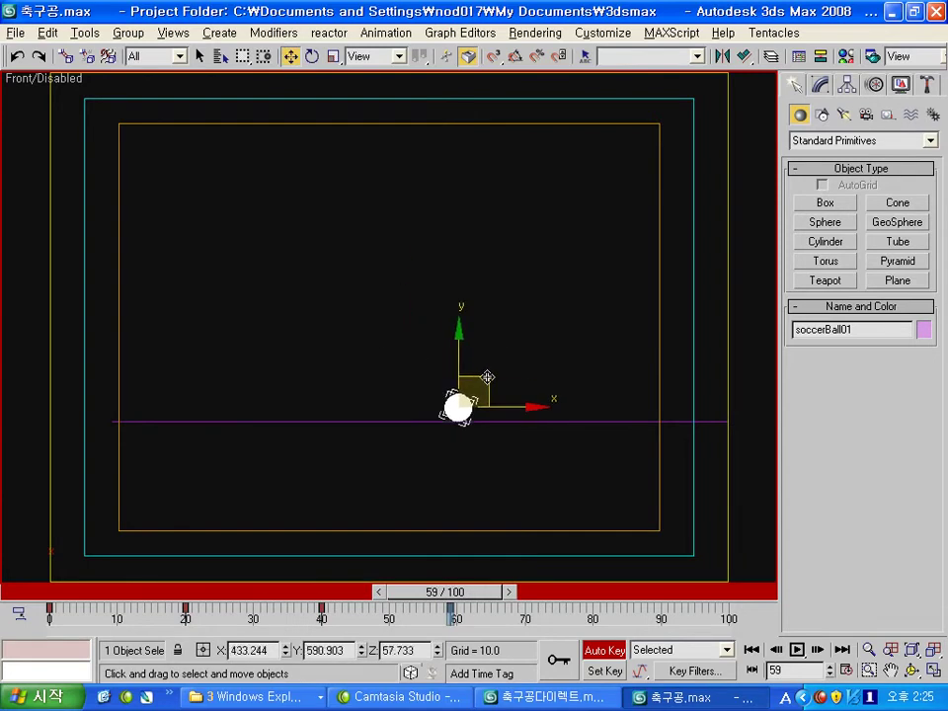
left_click_drag(444, 591, 548, 591)
left_click_drag(486, 377, 554, 346)
left_click_drag(561, 596, 652, 597)
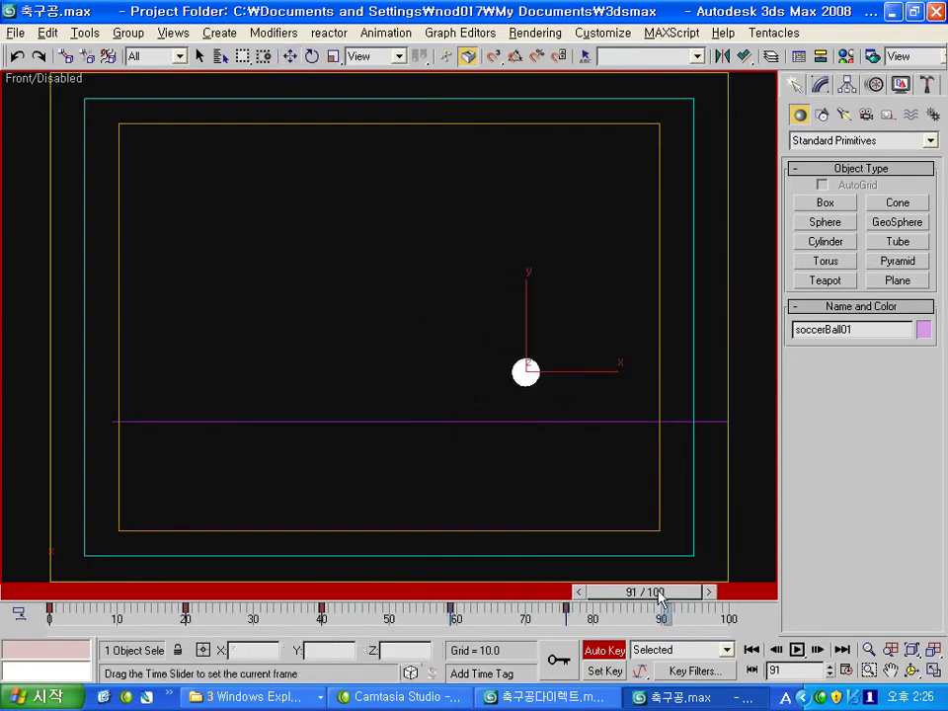
key("w")
left_click_drag(561, 353, 607, 383)
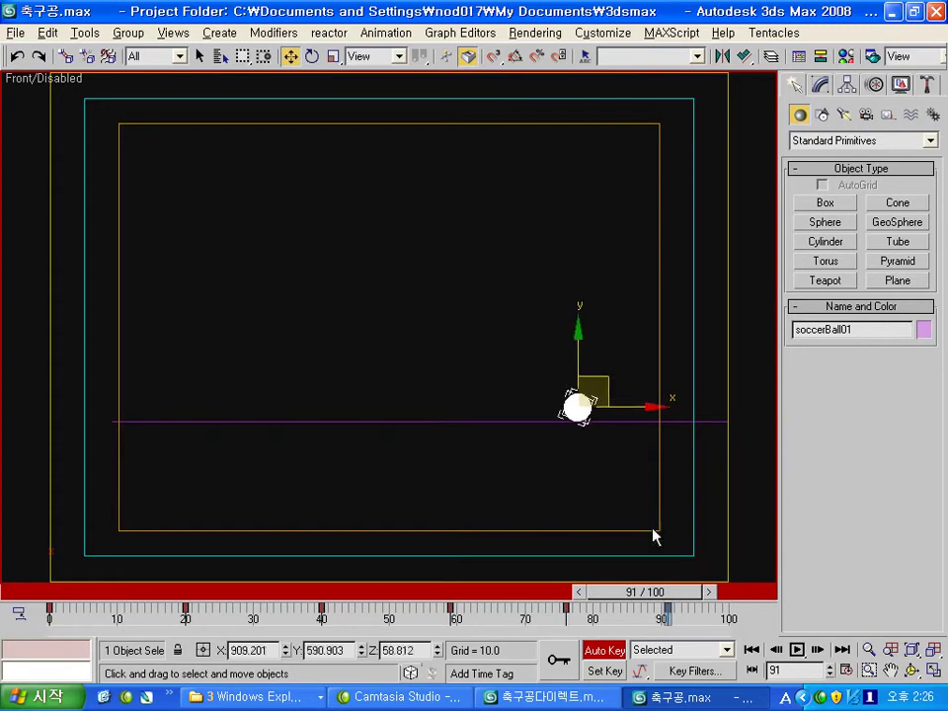
left_click_drag(647, 593, 698, 592)
mouse_move(590, 391)
left_mouse_down()
mouse_move(539, 357)
mouse_move(607, 374)
left_mouse_up()
left_click(701, 593)
Step: Extend the timeline to 115 frames and key an extra bounce ending on the ground line at frame 115
left_click_drag(639, 591, 698, 592)
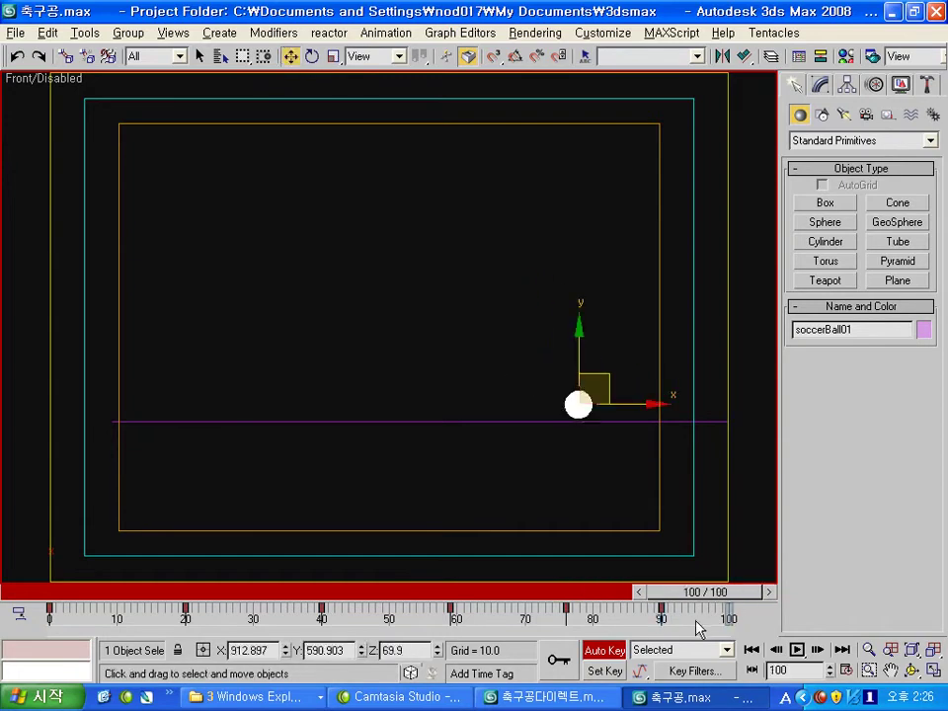
right_click_drag(698, 622, 609, 617, "ctrl+alt")
left_click_drag(631, 592, 643, 600)
left_click_drag(581, 399, 628, 381)
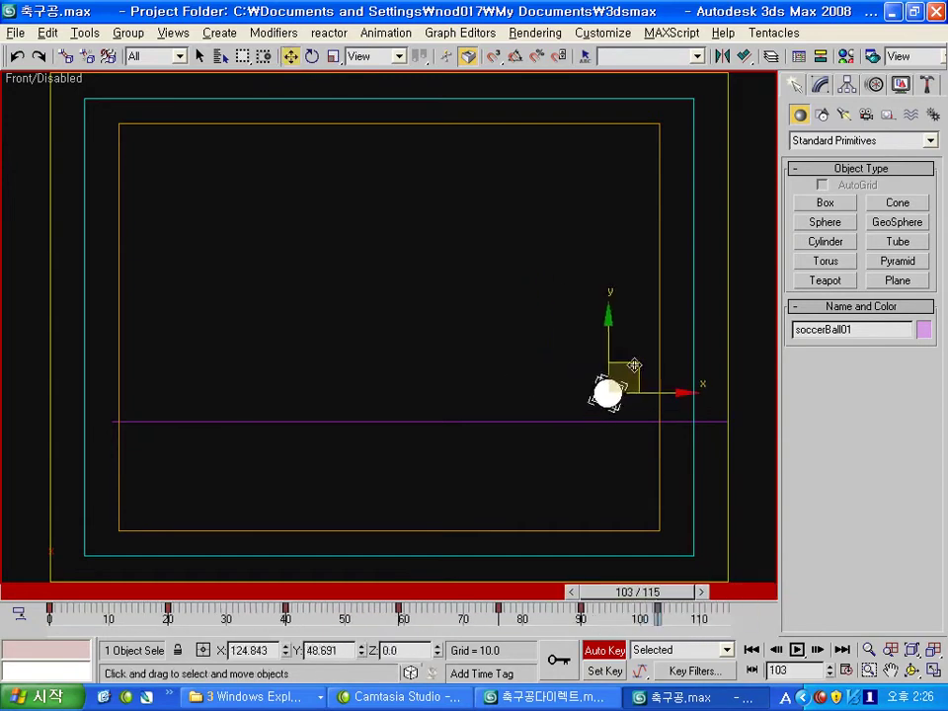
left_click_drag(633, 592, 739, 595)
key("w")
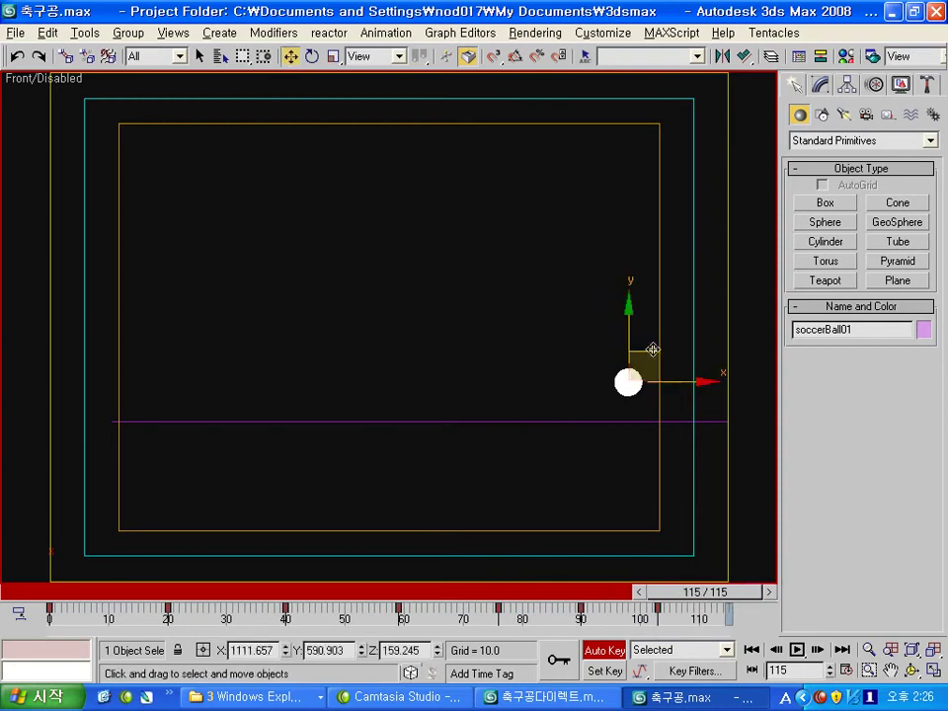
left_click_drag(652, 349, 692, 373)
Step: Play back the ball animation from the start, then turn Auto Key off
mouse_move(511, 582)
left_mouse_down()
mouse_move(146, 566)
mouse_move(49, 588)
left_mouse_up()
left_click(796, 650)
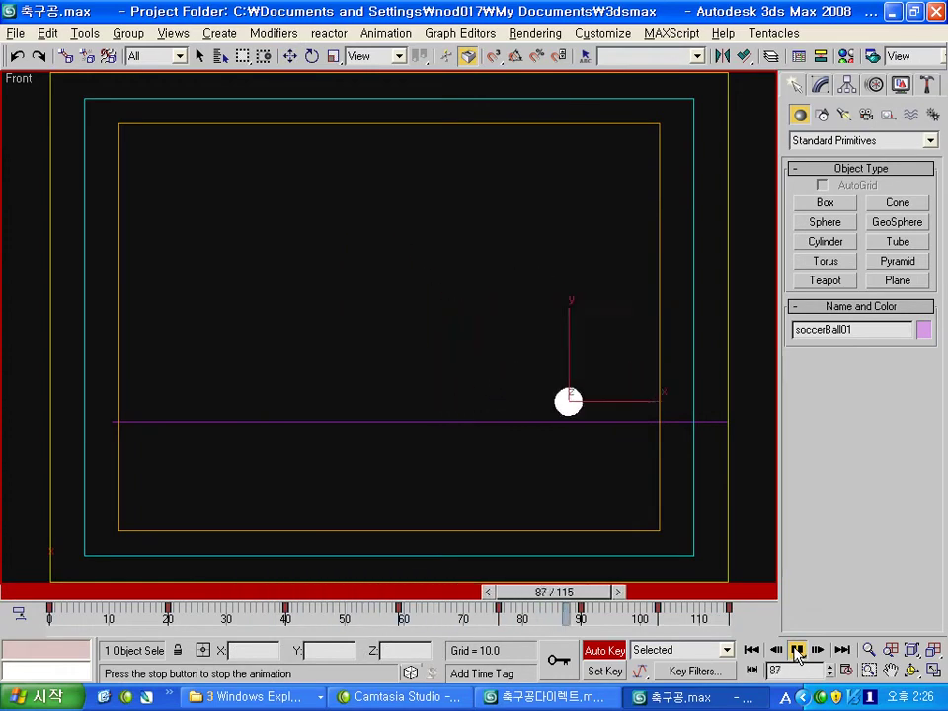
left_click_drag(330, 592, 706, 596)
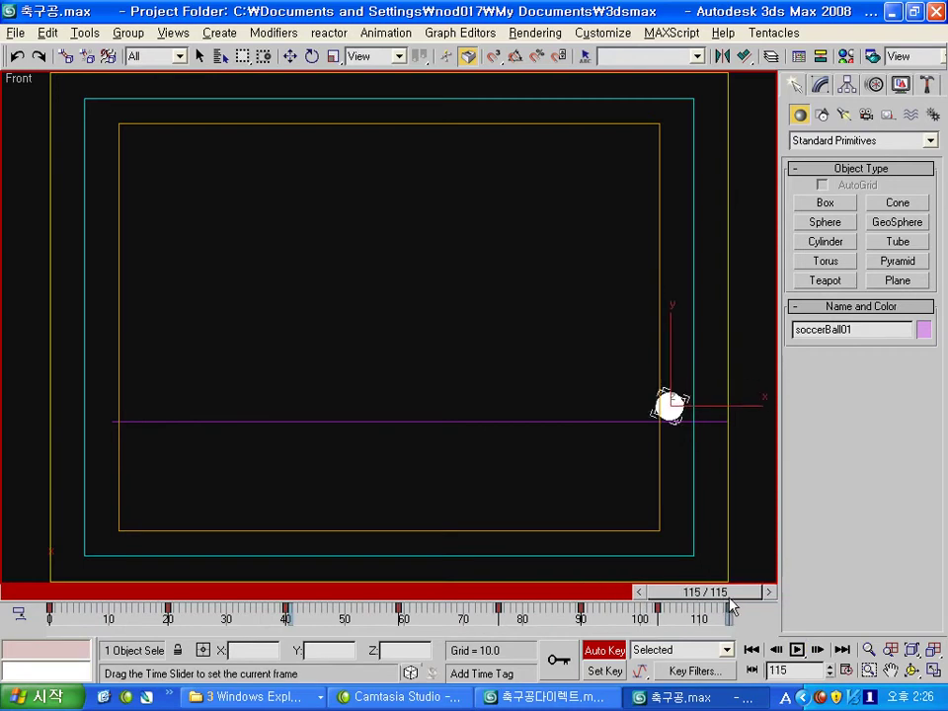
key("w")
key("d")
left_click(604, 651)
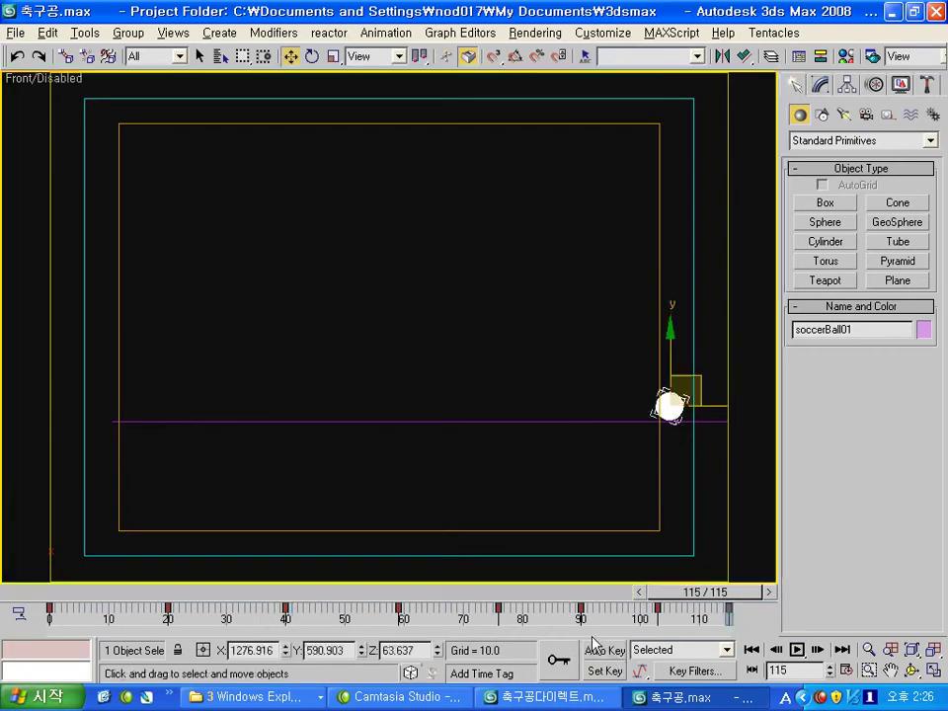
Step: Show soccerBall01's trajectory with editable Sub-Object keys and shift the first peak and trough keys
left_click(873, 86)
left_click(895, 179)
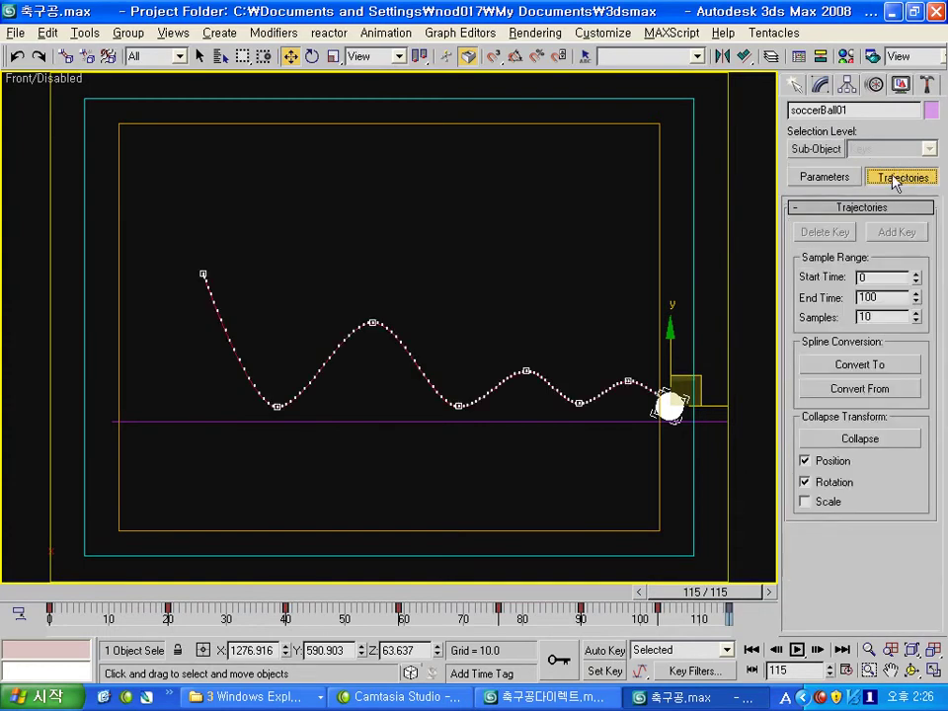
left_click(819, 151)
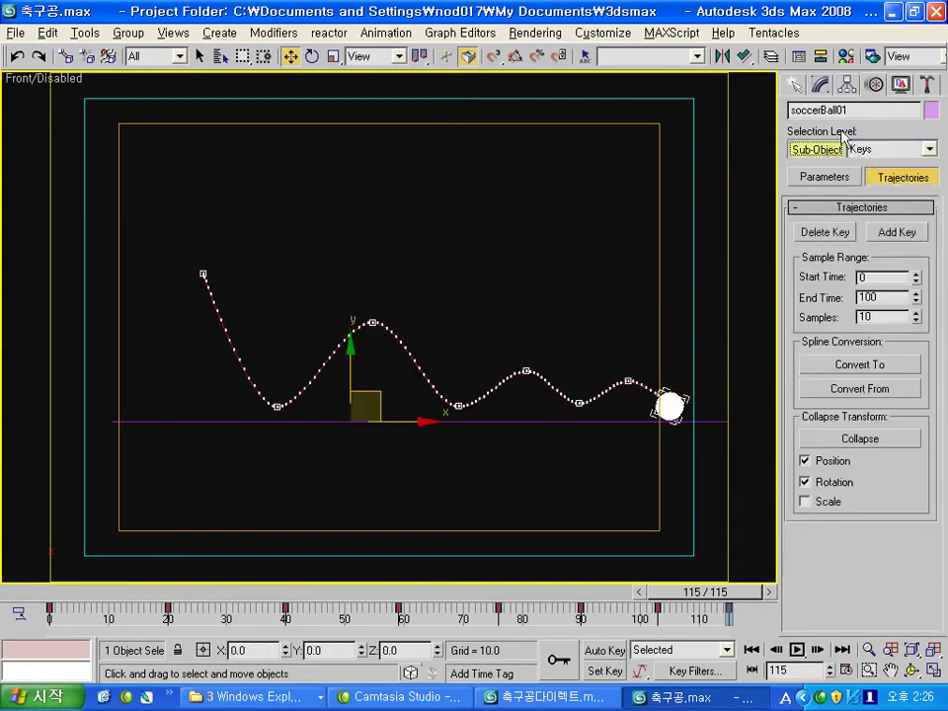
left_click(372, 324)
left_click_drag(399, 293, 392, 288)
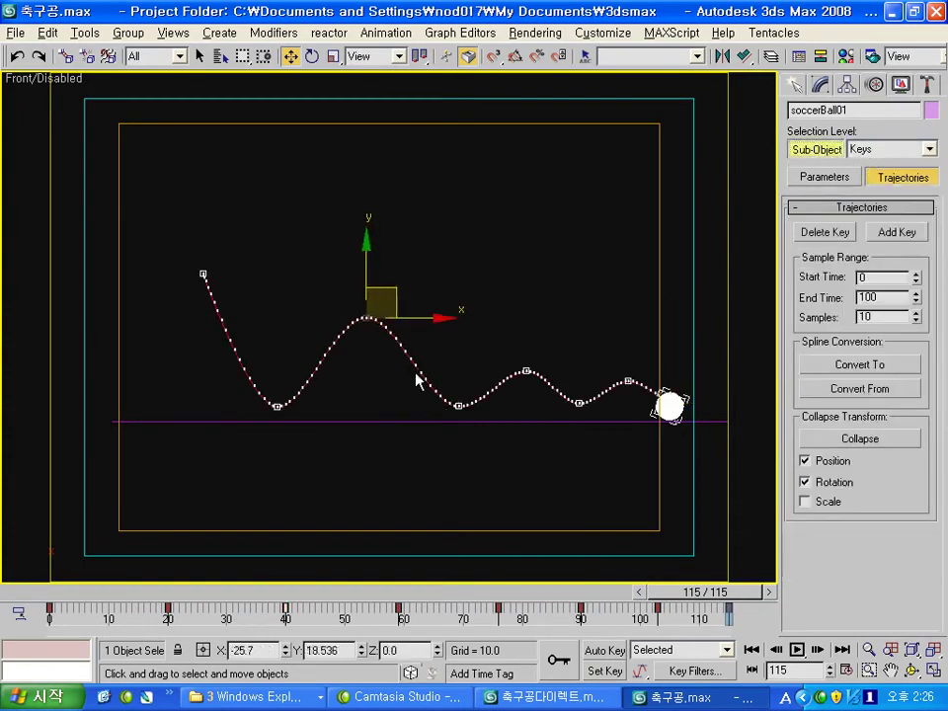
left_click(458, 405)
left_click_drag(520, 411, 508, 403)
Step: Move the second bump, near-ball, final and starting trajectory keys to reshape the bounces
left_click(528, 371)
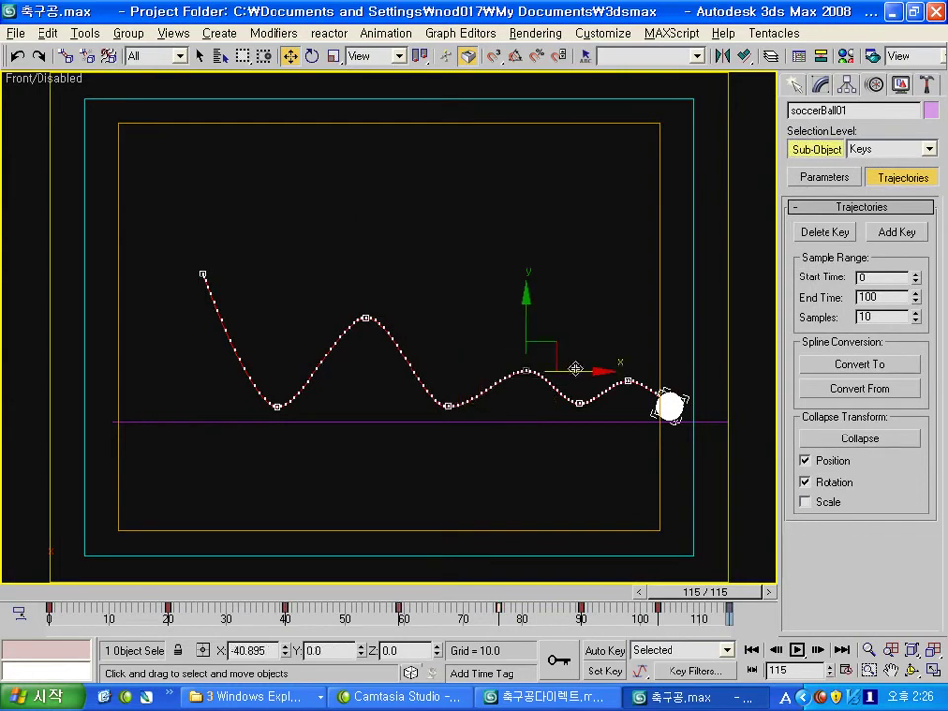
left_click_drag(565, 367, 548, 368)
left_click(628, 380)
left_click_drag(688, 422, 572, 343)
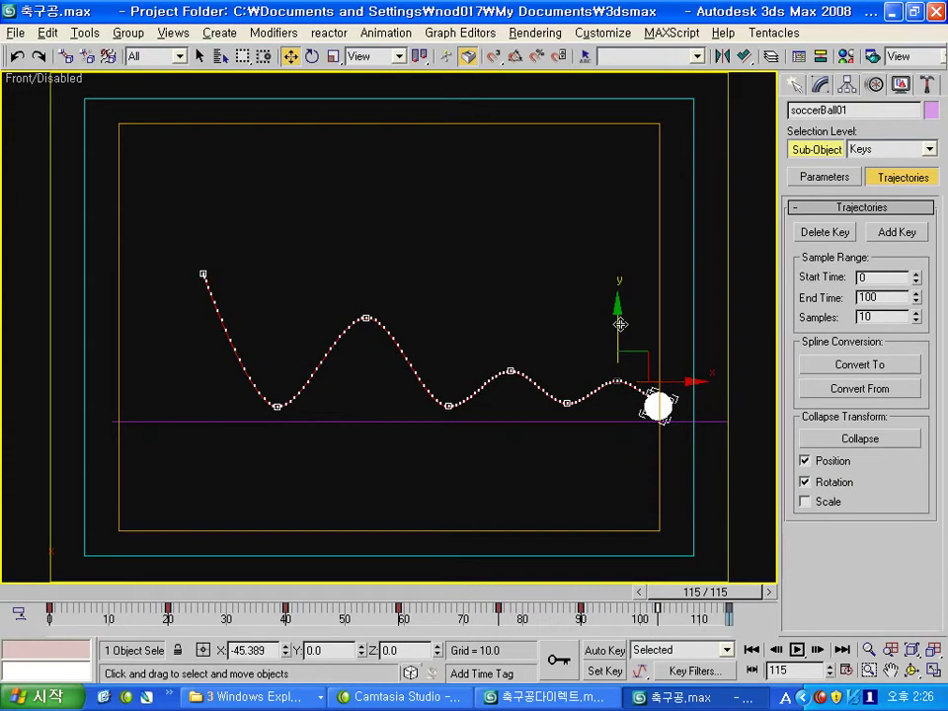
left_click(658, 405)
left_click_drag(707, 406, 704, 406)
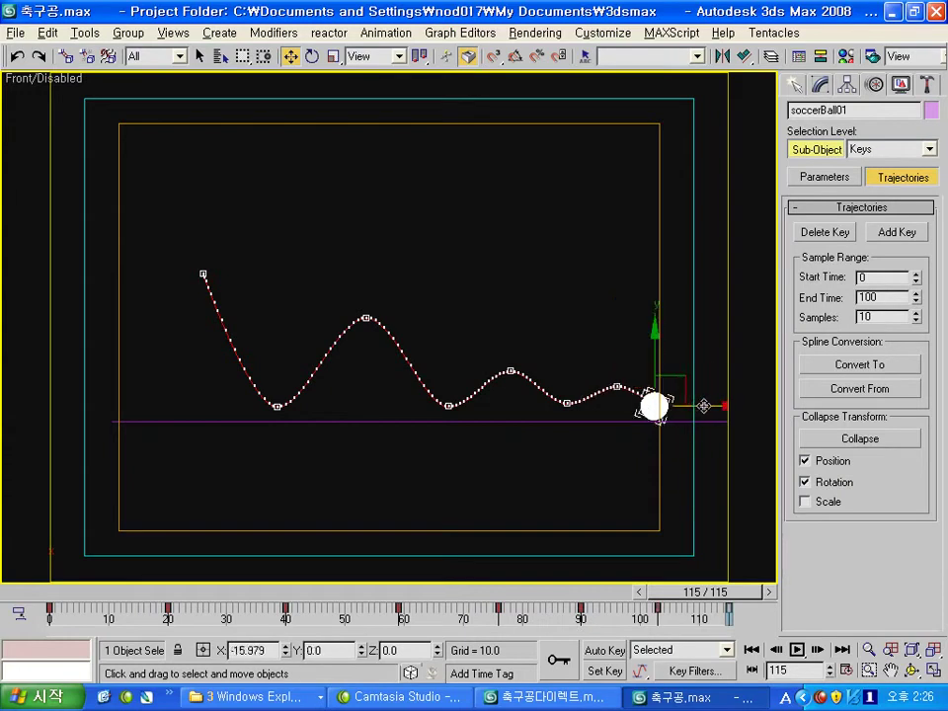
mouse_move(182, 246)
left_mouse_down()
mouse_move(239, 296)
mouse_move(221, 257)
left_mouse_up()
mouse_move(255, 370)
left_mouse_down()
mouse_move(321, 439)
mouse_move(331, 408)
left_mouse_up()
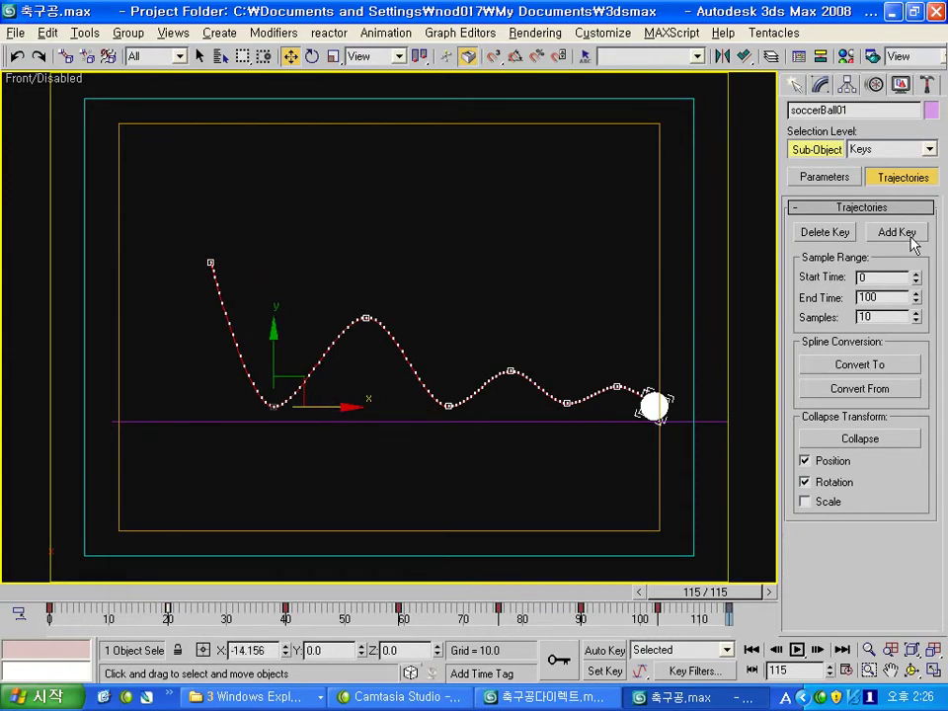
Step: Add two keys on the trajectory, on the rising slope and after the peak, undoing an accidental deletion
left_click(896, 232)
left_click(323, 354)
left_click(409, 364)
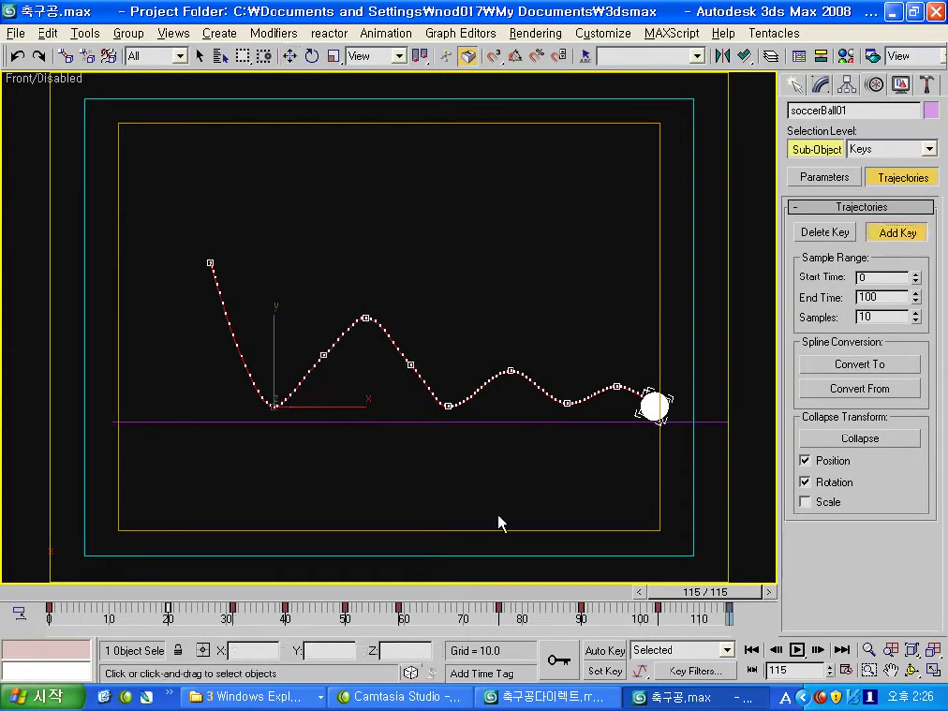
left_click(824, 232)
key("ctrl+z")
Step: Delete the extra trajectory keys and orbit to view the ground in perspective
key("w")
left_click(325, 355)
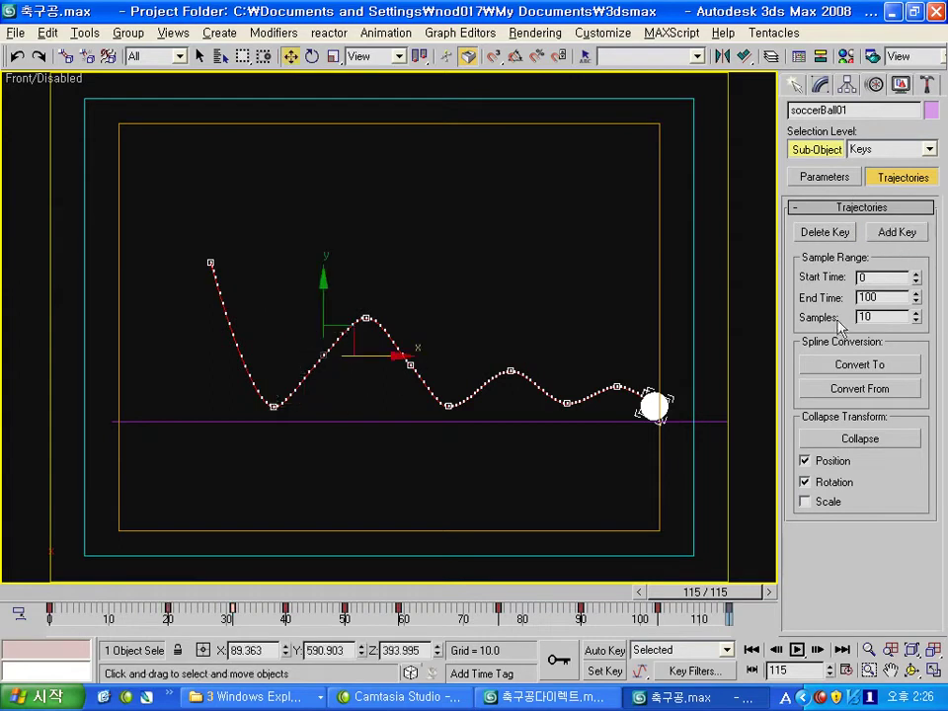
left_click(824, 232)
left_click(824, 232)
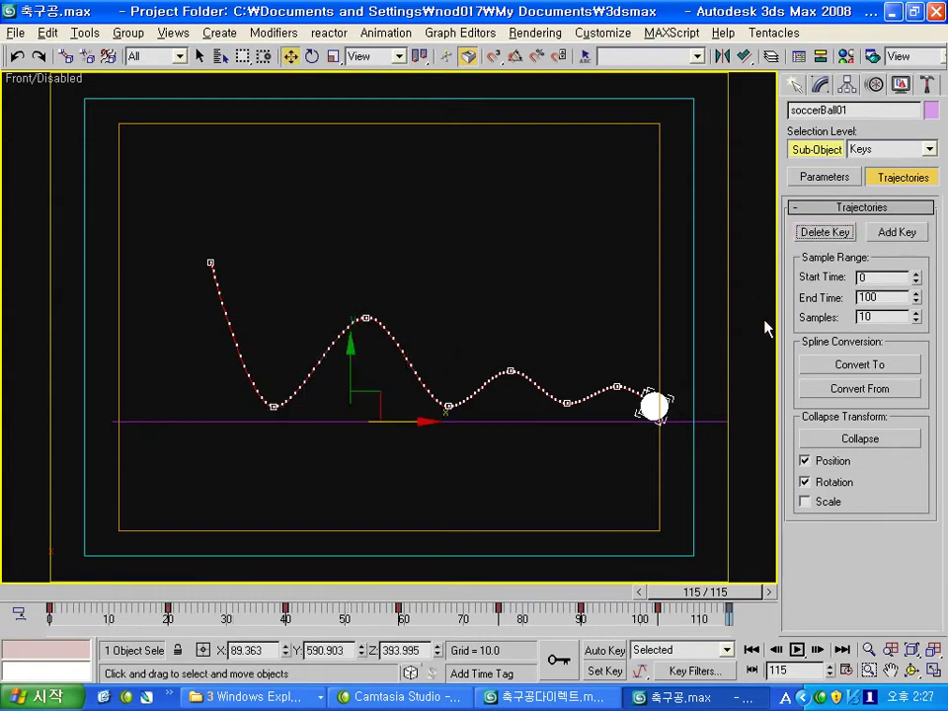
left_click(795, 85)
middle_click_drag(571, 326, 570, 362, "alt")
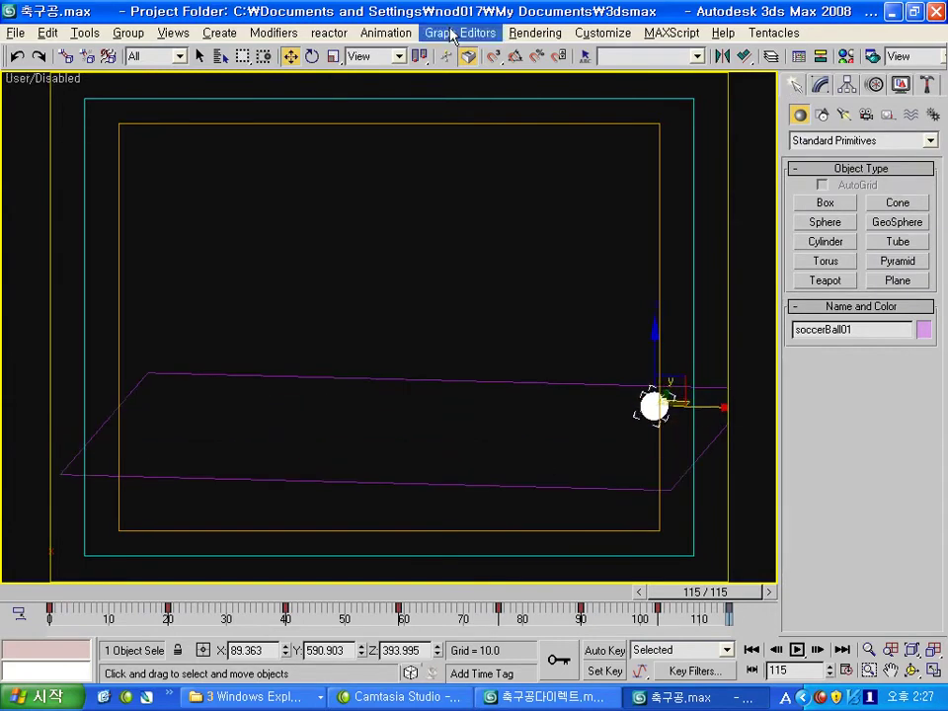
Step: Inspect the ball's X and Y Position curves in an enlarged Curve Editor
left_click(807, 61)
double_click(517, 92)
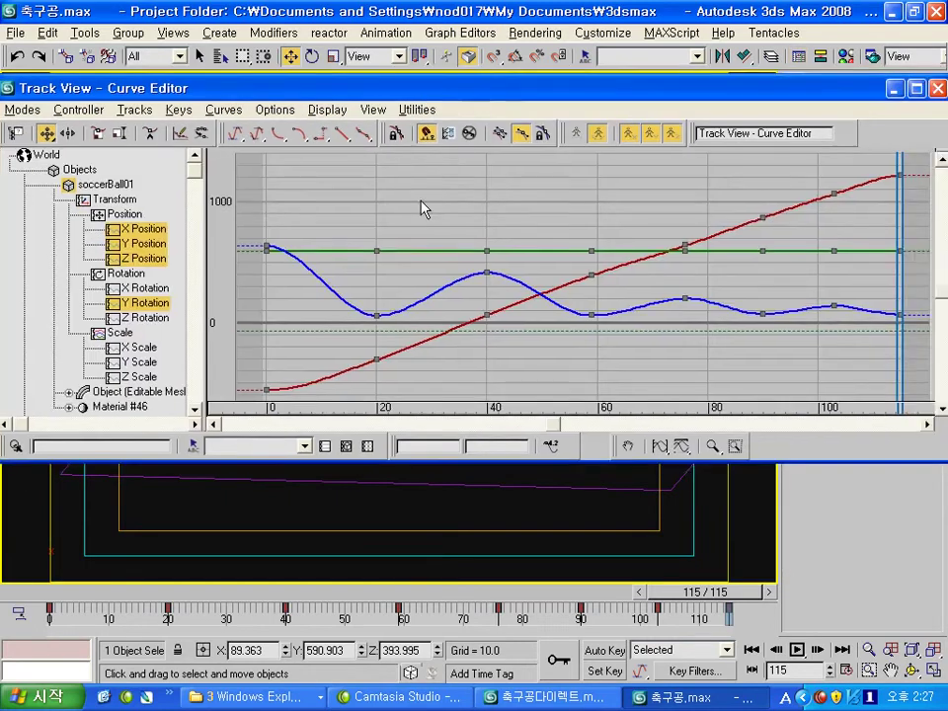
scroll(421, 208, "down", 1)
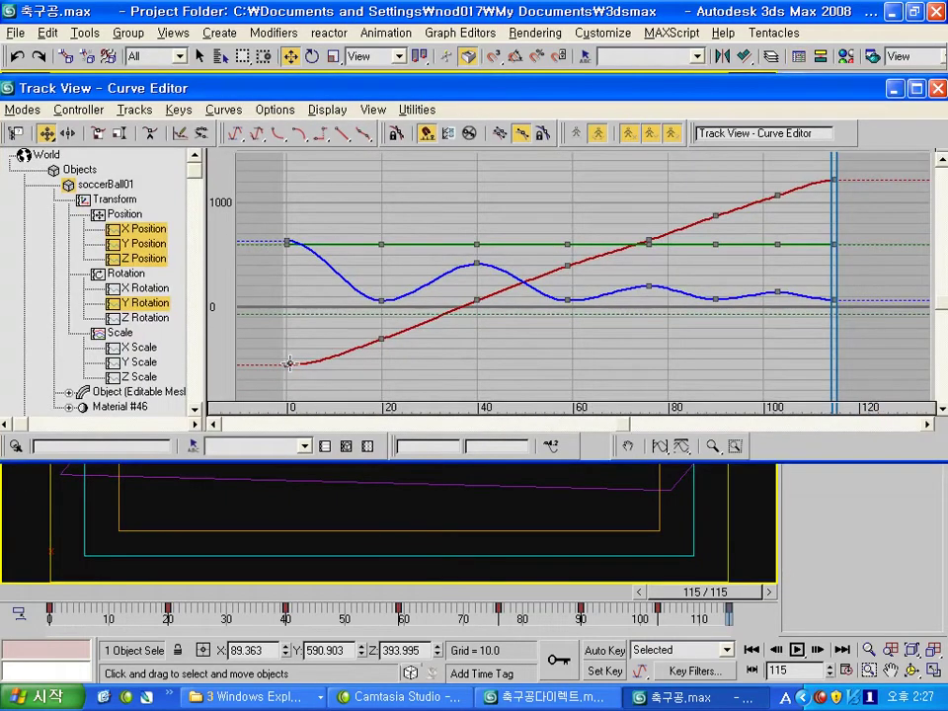
left_click(144, 230)
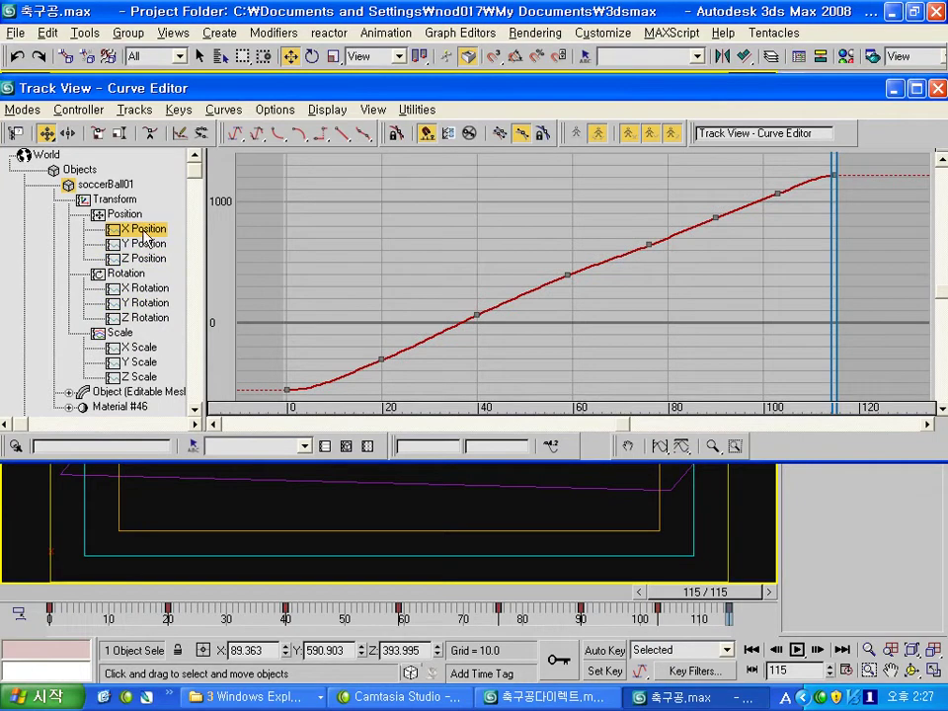
left_click(143, 245)
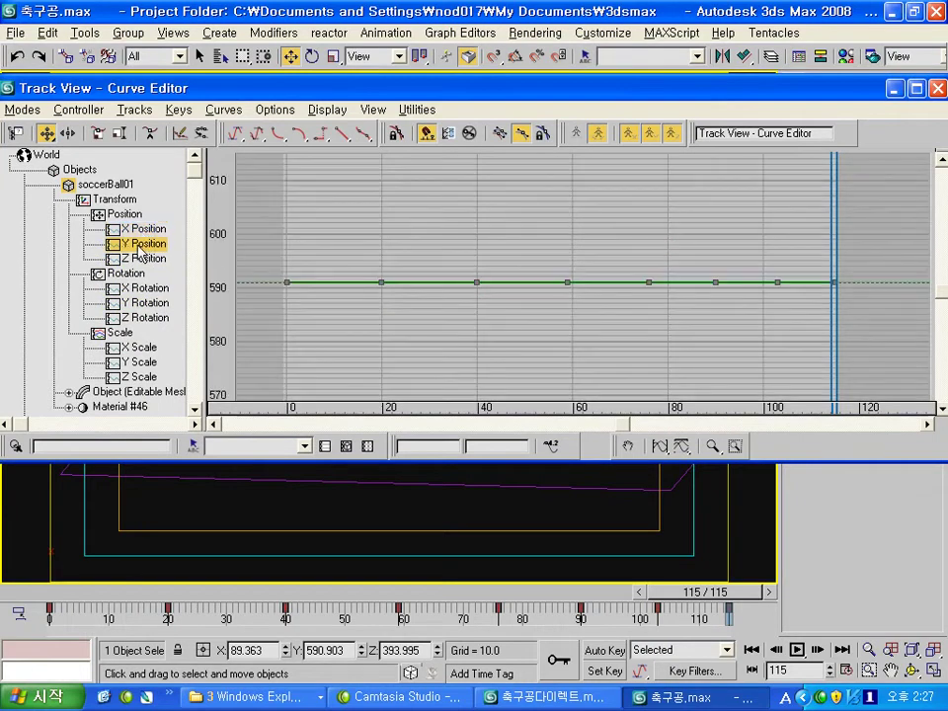
left_click(143, 230)
left_click(142, 243)
Step: Orbit the viewport and scrub the timeline to check the bounce motion
left_click(895, 88)
mouse_move(387, 417)
middle_mouse_down("alt")
mouse_move(531, 433)
mouse_move(521, 362)
middle_mouse_up("alt")
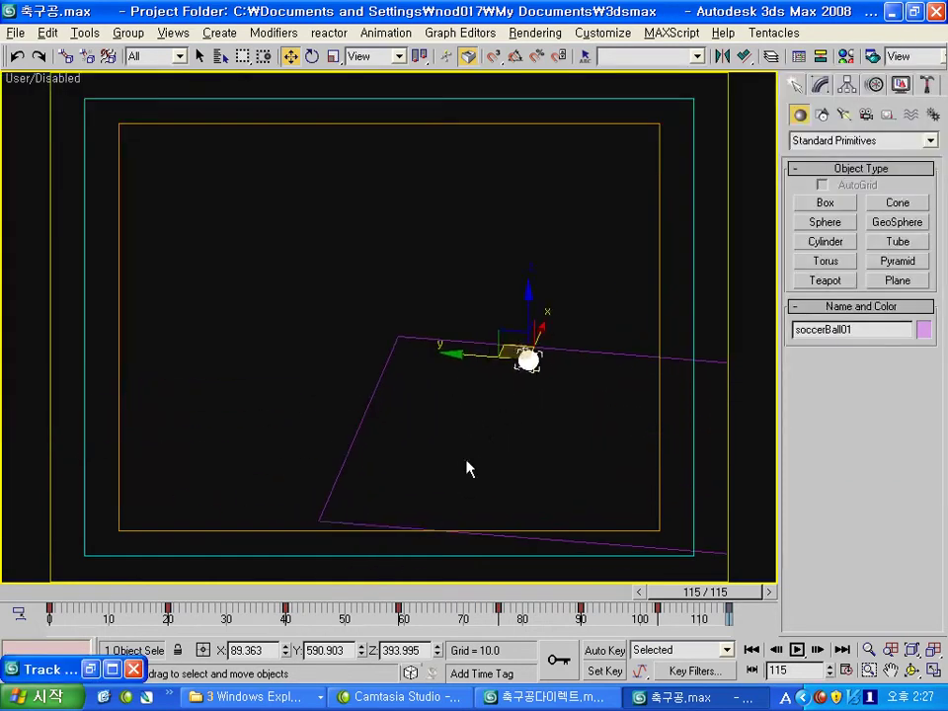
mouse_move(79, 591)
left_mouse_down()
mouse_move(622, 582)
mouse_move(538, 591)
left_mouse_up()
key("w")
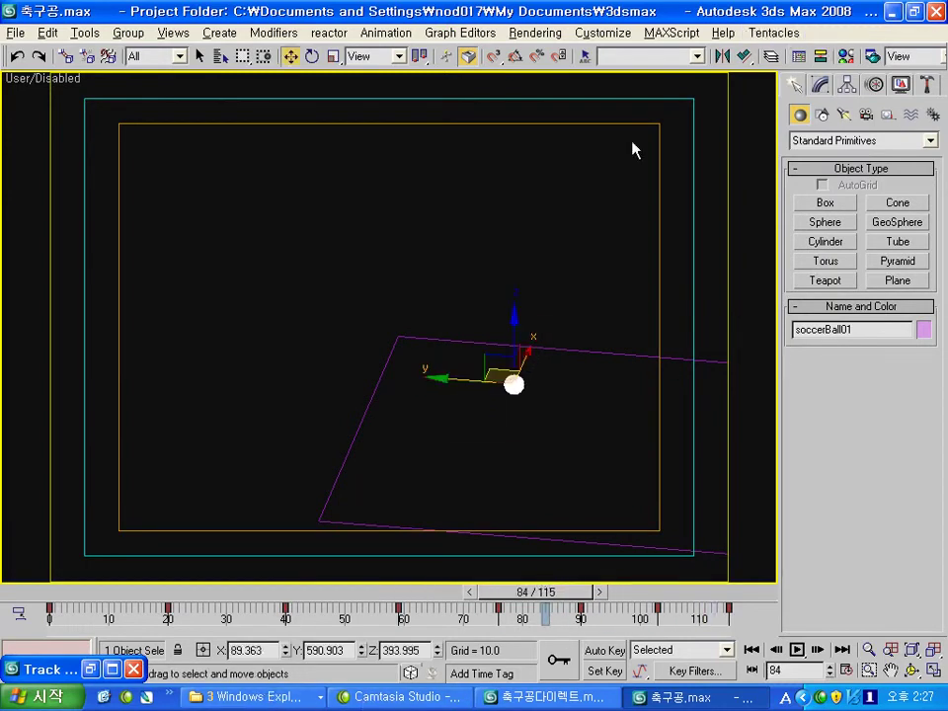
Step: Set the bounce-bottom keys on the Z Position curve to Fast tangents
double_click(45, 670)
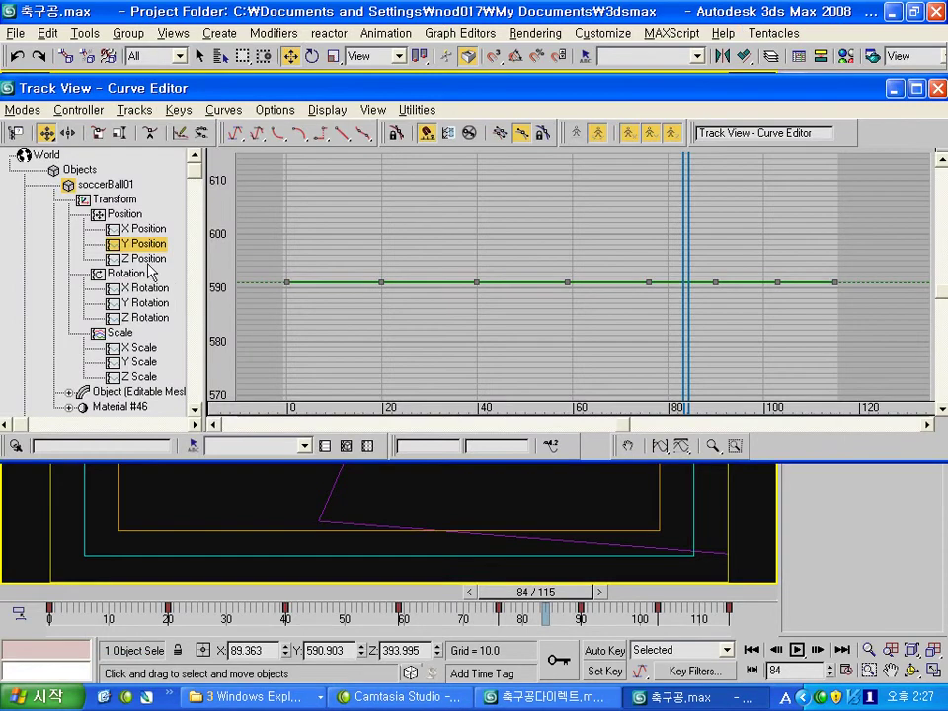
left_click(144, 258)
scroll(427, 309, "down", 1)
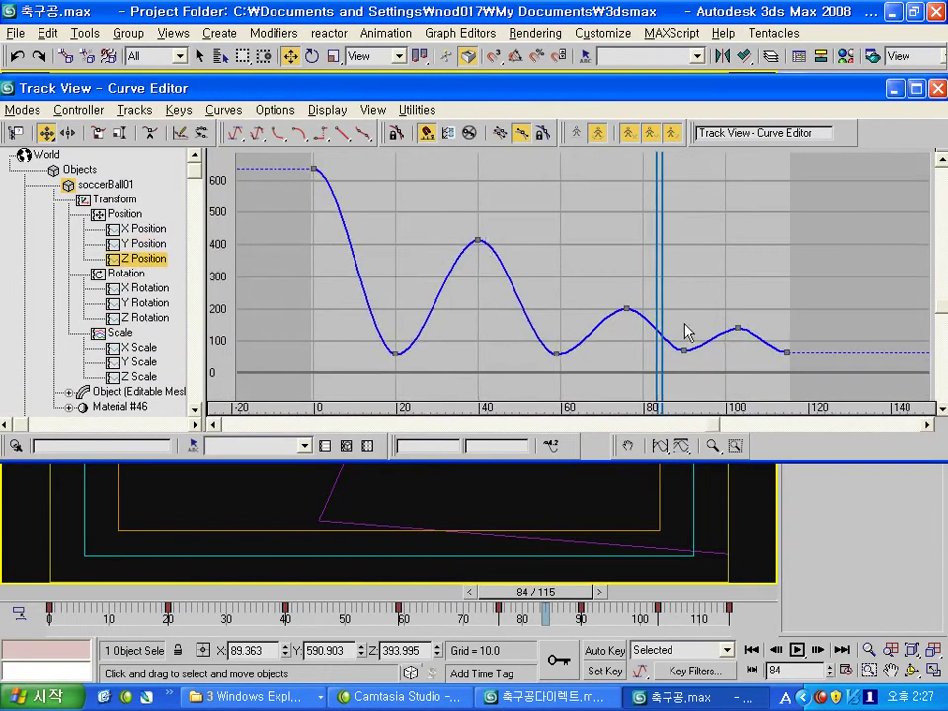
left_click_drag(837, 384, 343, 340)
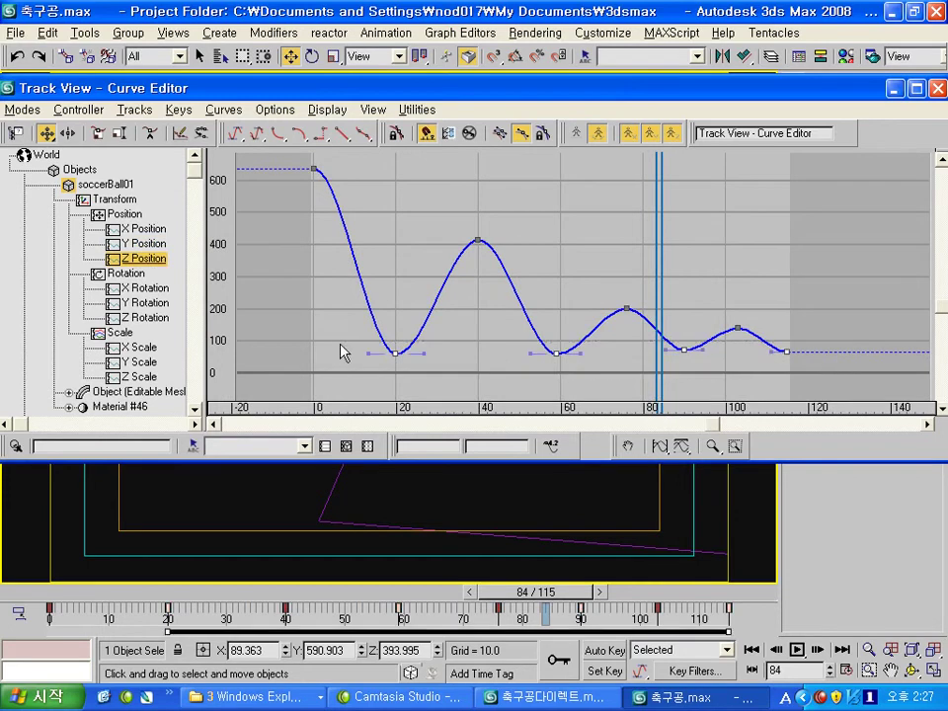
left_click(278, 133)
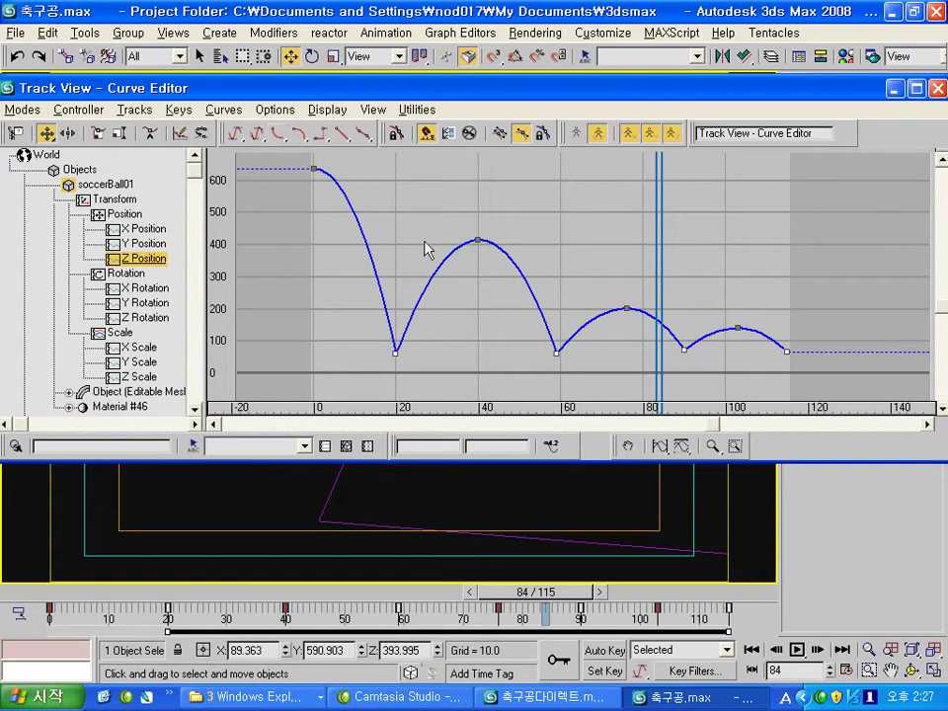
left_click(937, 87)
Step: Show the Front view framed on the soccer ball at the animation start
mouse_move(522, 404)
middle_mouse_down("alt")
mouse_move(459, 402)
mouse_move(582, 431)
middle_mouse_up("alt")
key("f")
key("z")
scroll(342, 296, "down", 10)
left_click_drag(530, 591, 59, 590)
Step: Play the bounce preview, return to frame 0, and open the key track options
left_click(797, 651)
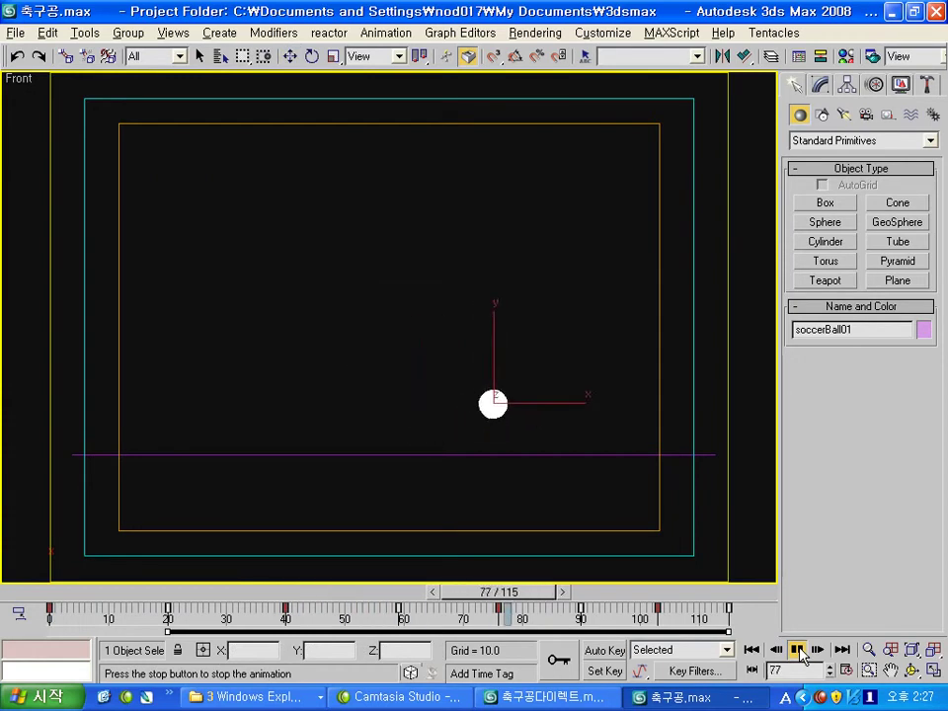
left_click(798, 651)
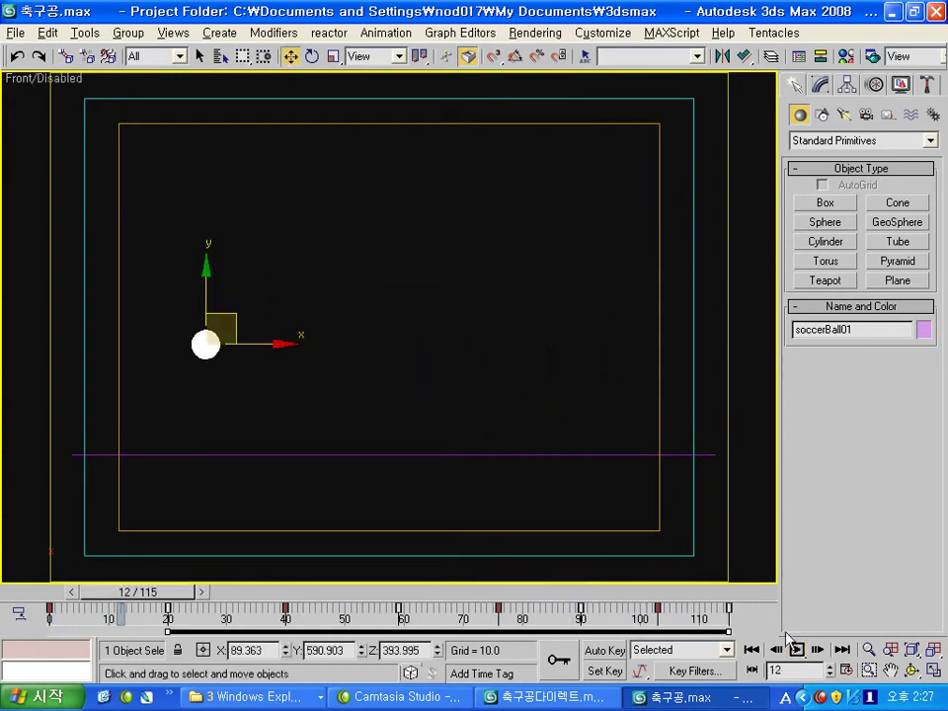
left_click_drag(139, 595, 63, 595)
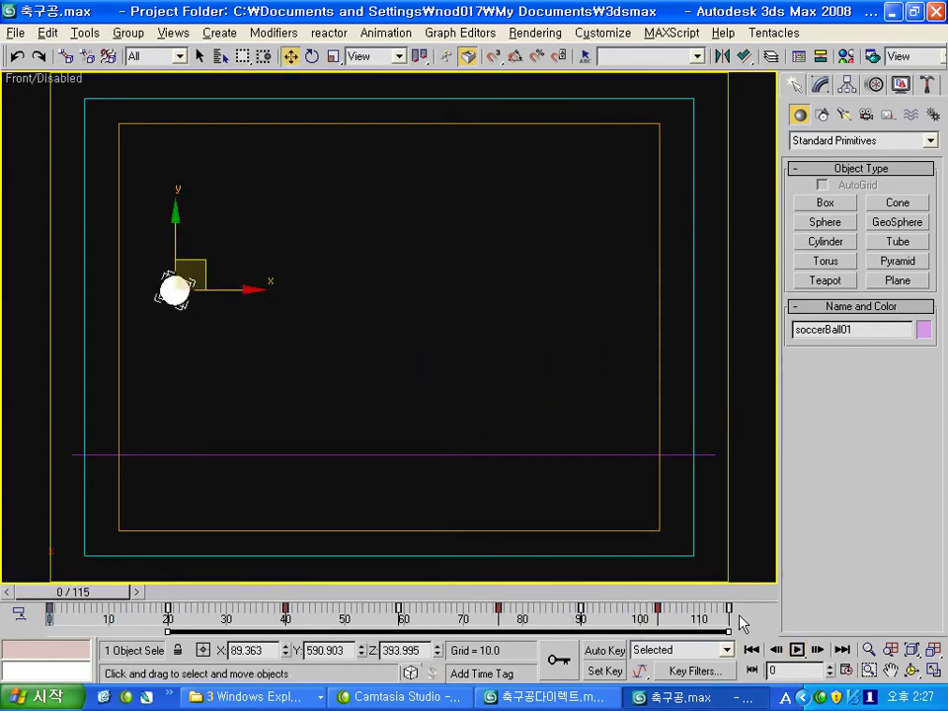
left_click_drag(743, 622, 52, 619)
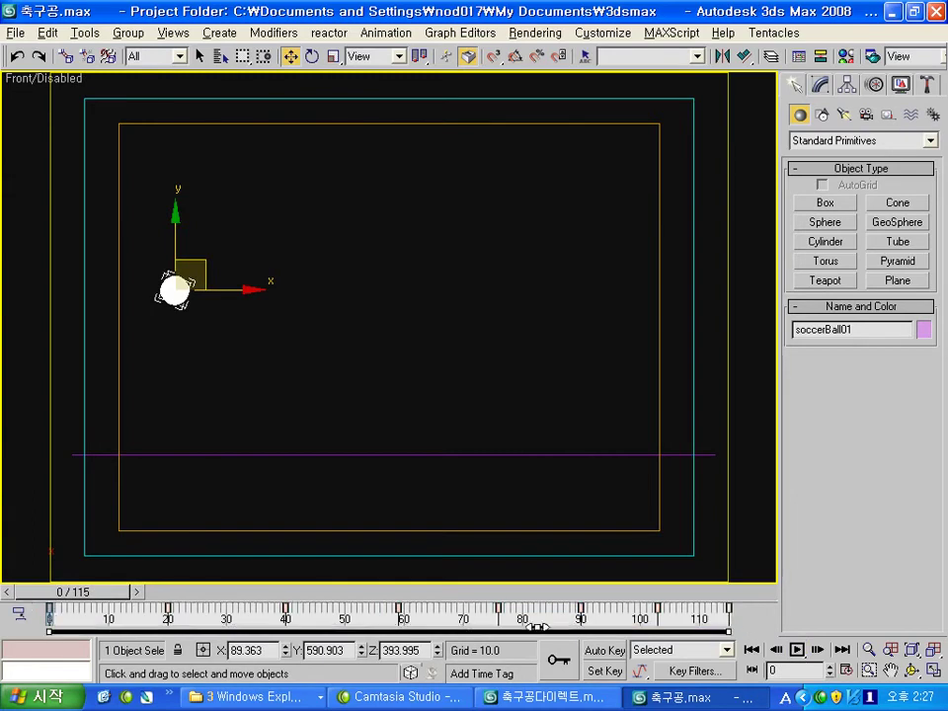
right_click(539, 613)
mouse_move(582, 565)
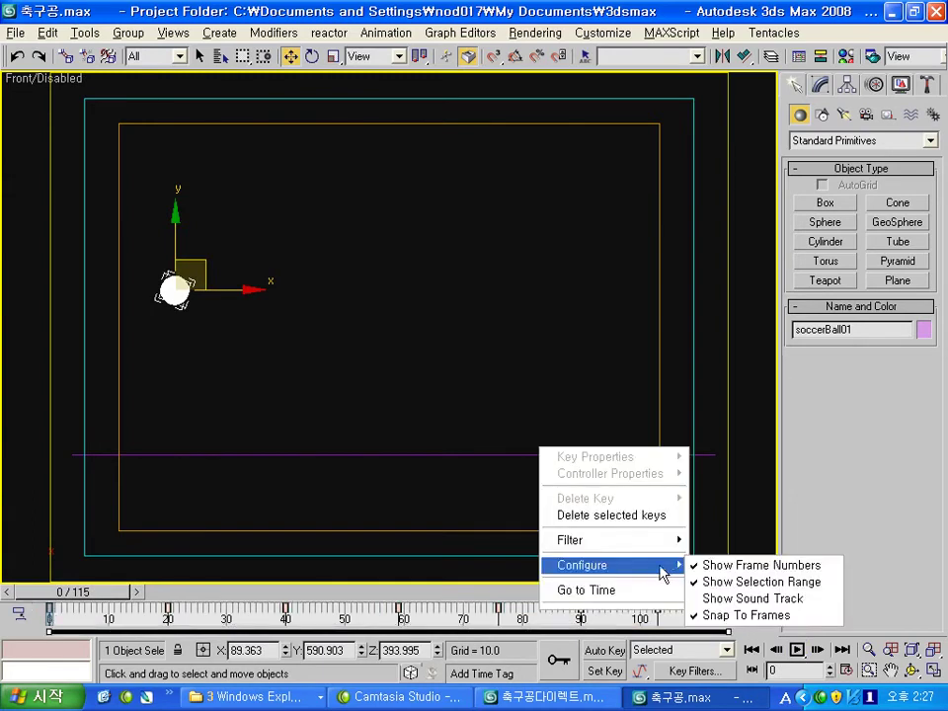
Step: Scale all keys from frames 0–115 to end near frame 100, then preview the shorter bounce
left_click(807, 583)
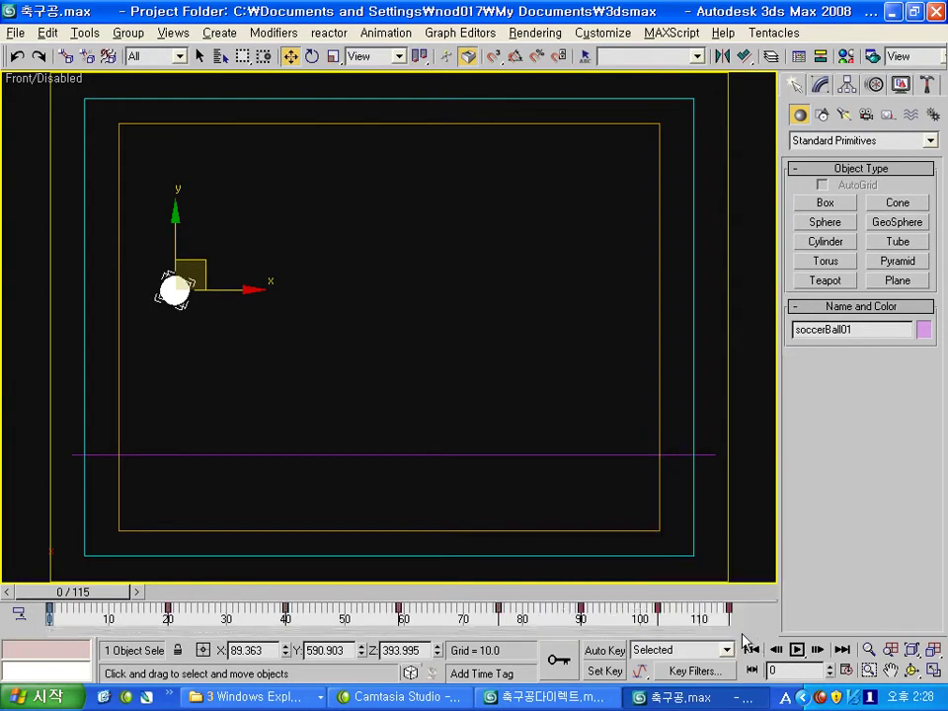
mouse_move(45, 613)
left_mouse_down()
mouse_move(736, 644)
mouse_move(636, 631)
left_mouse_up()
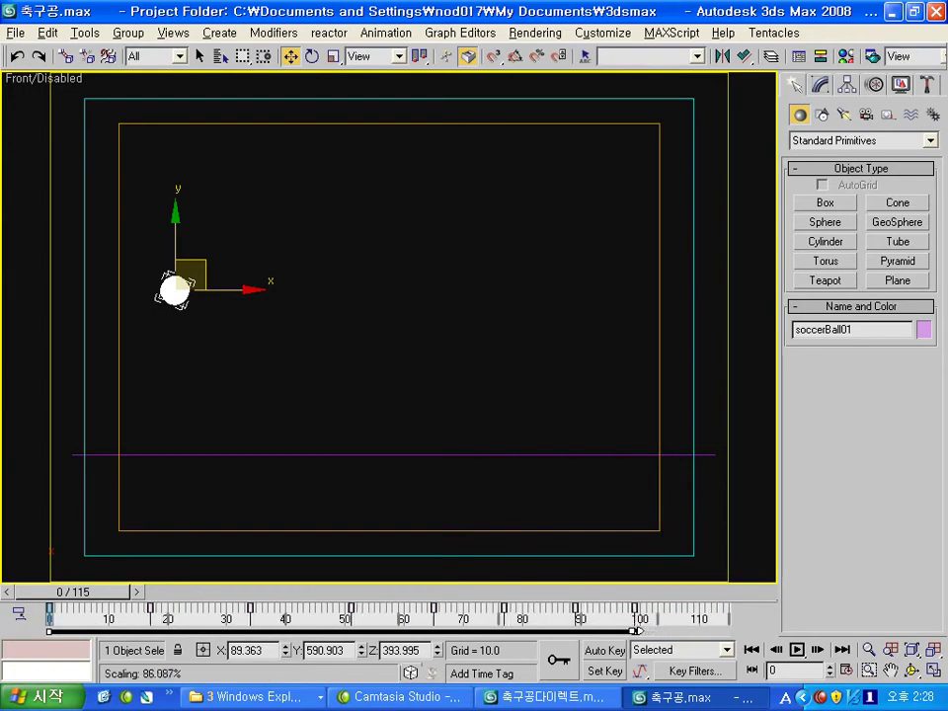
right_click_drag(636, 631, 625, 630, "ctrl+alt")
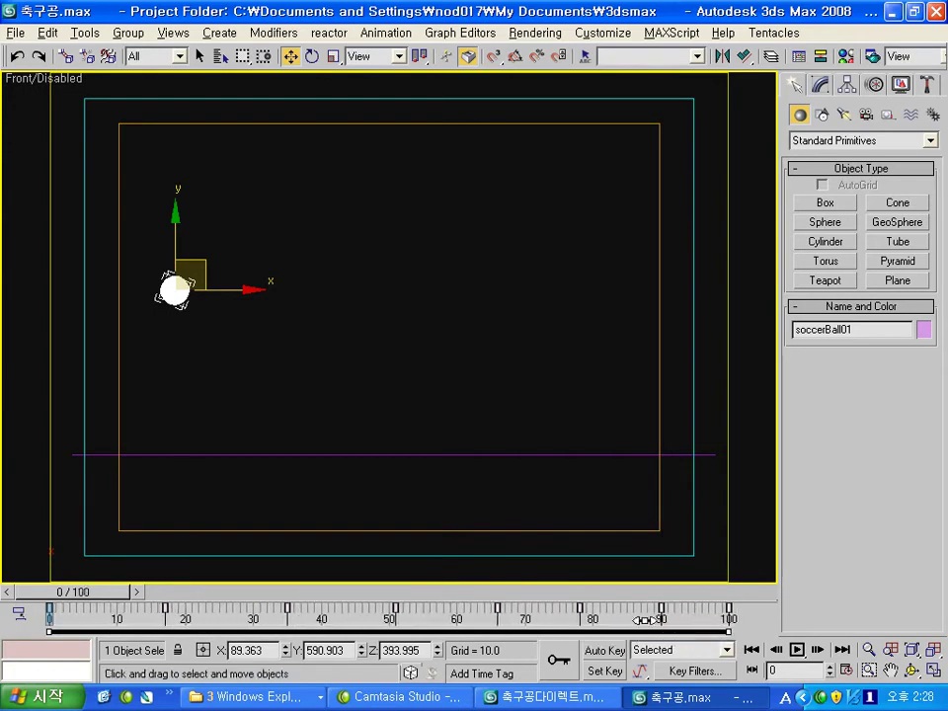
left_click(796, 649)
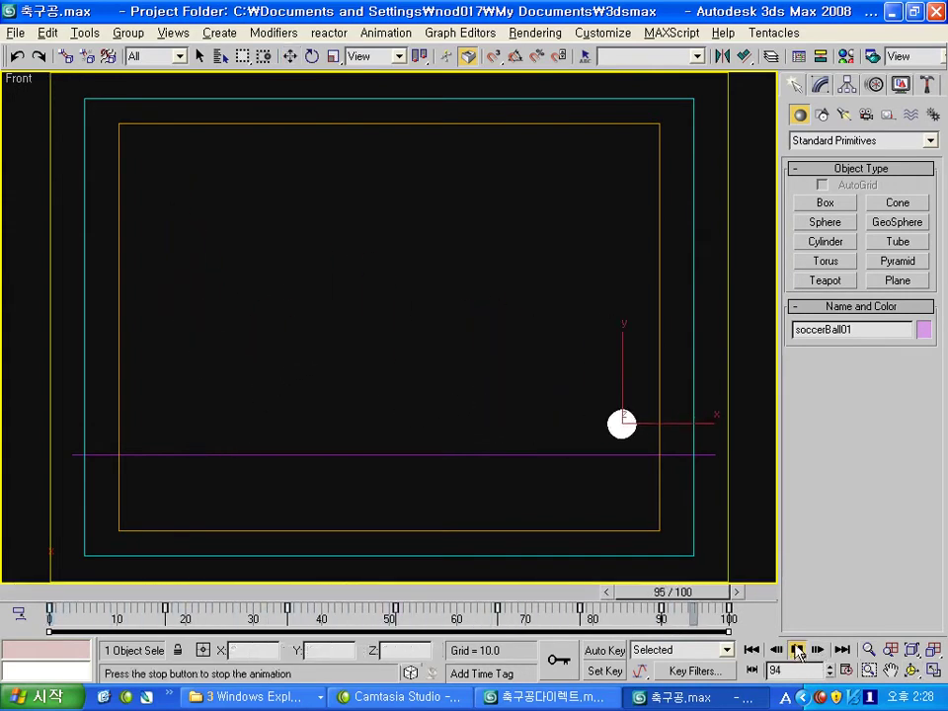
left_click(796, 649)
key("w")
mouse_move(135, 593)
left_mouse_down()
mouse_move(398, 599)
mouse_move(93, 591)
left_mouse_up()
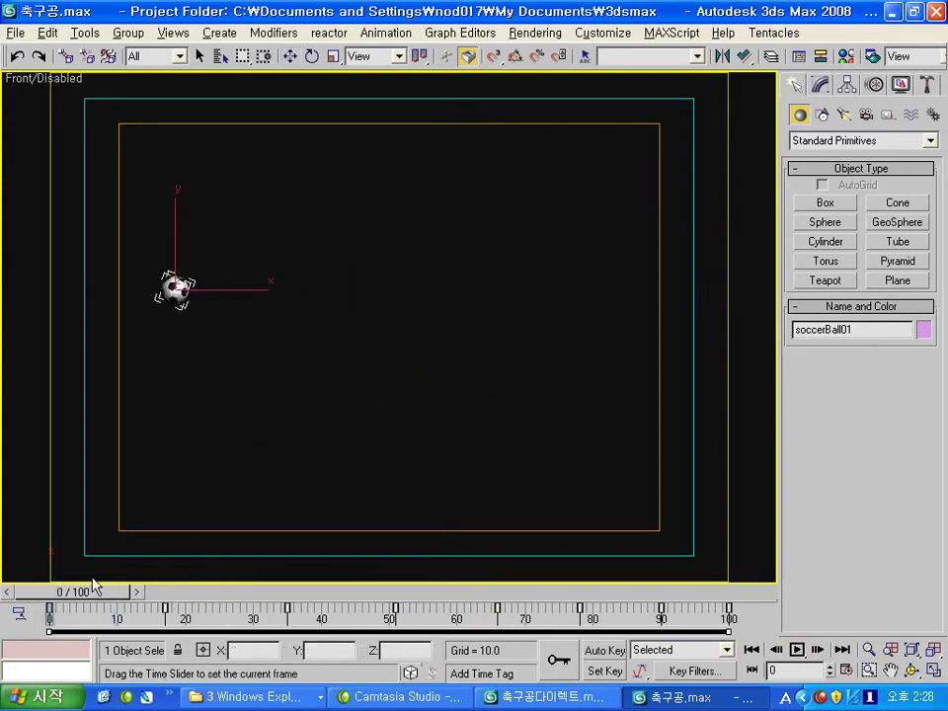
Step: Activate Select and Rotate, reselect the soccer ball, and go to frame 9
left_click(128, 33)
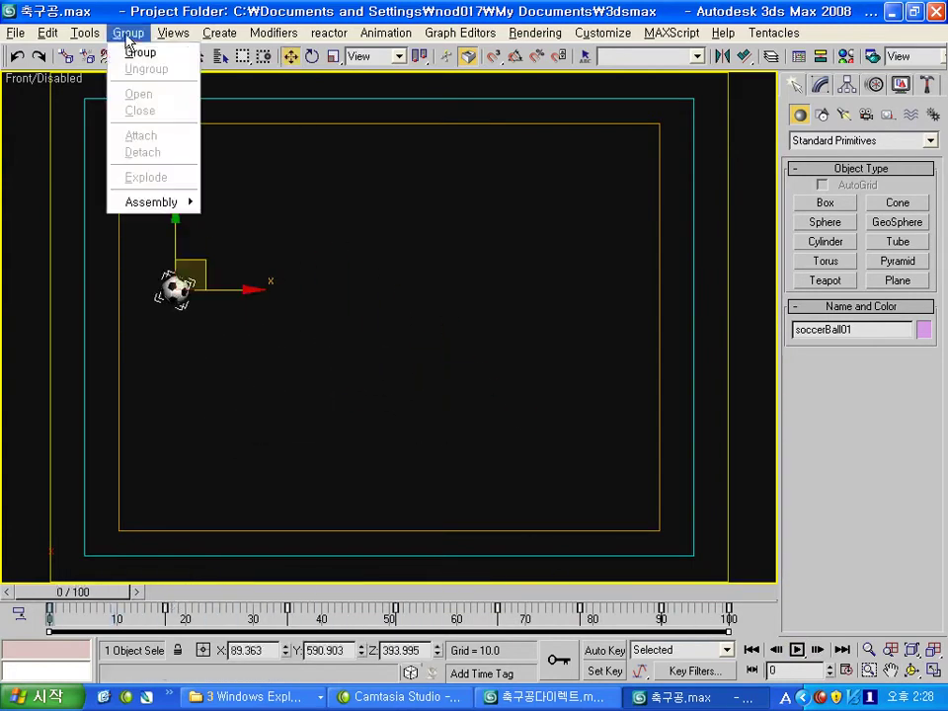
left_click(312, 56)
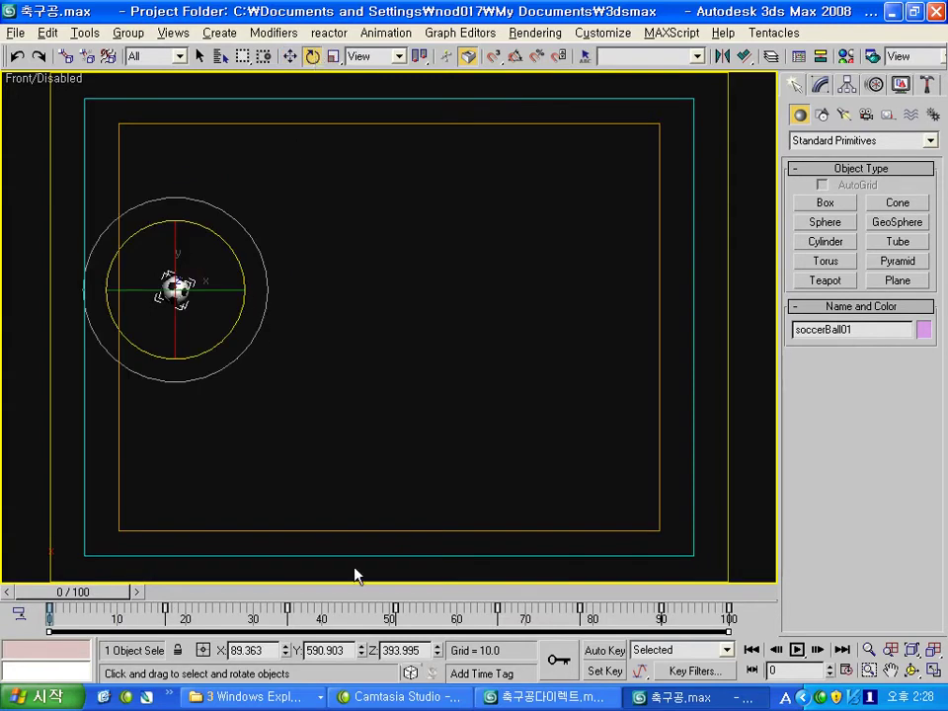
left_click_drag(93, 593, 110, 593)
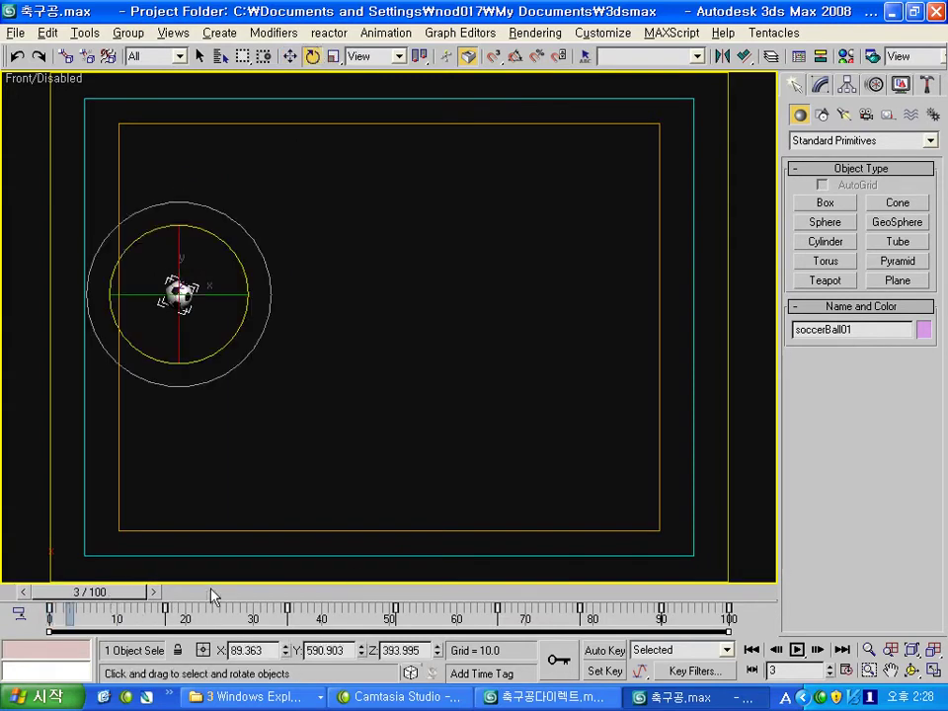
key("ctrl+d")
left_click(177, 292)
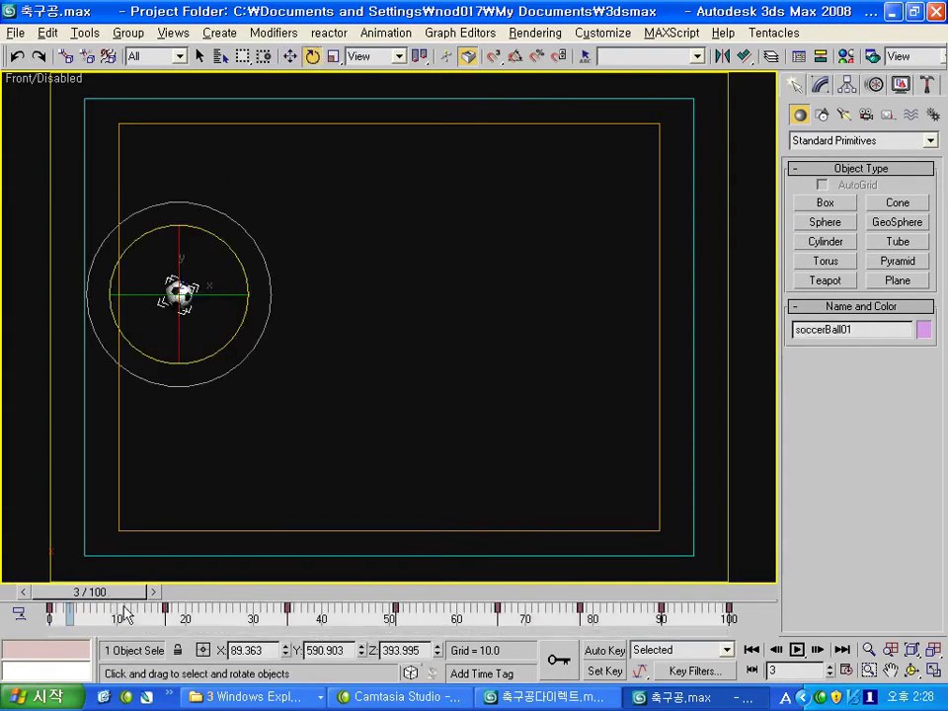
mouse_move(79, 592)
left_mouse_down()
mouse_move(594, 613)
mouse_move(127, 599)
left_mouse_up()
key("e")
Step: With Auto Key on, rotate the ball to key frame 9 and preview the spin
key("n")
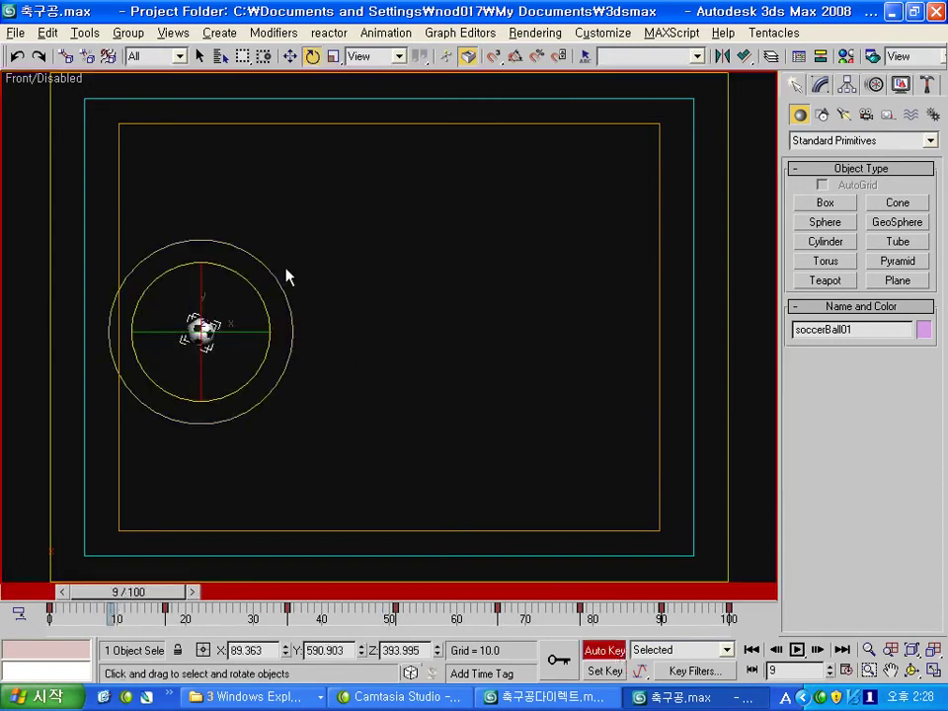
mouse_move(271, 268)
left_mouse_down()
mouse_move(300, 443)
mouse_move(294, 570)
left_mouse_up()
mouse_move(126, 592)
left_mouse_down()
mouse_move(74, 592)
mouse_move(144, 592)
mouse_move(71, 594)
left_mouse_up()
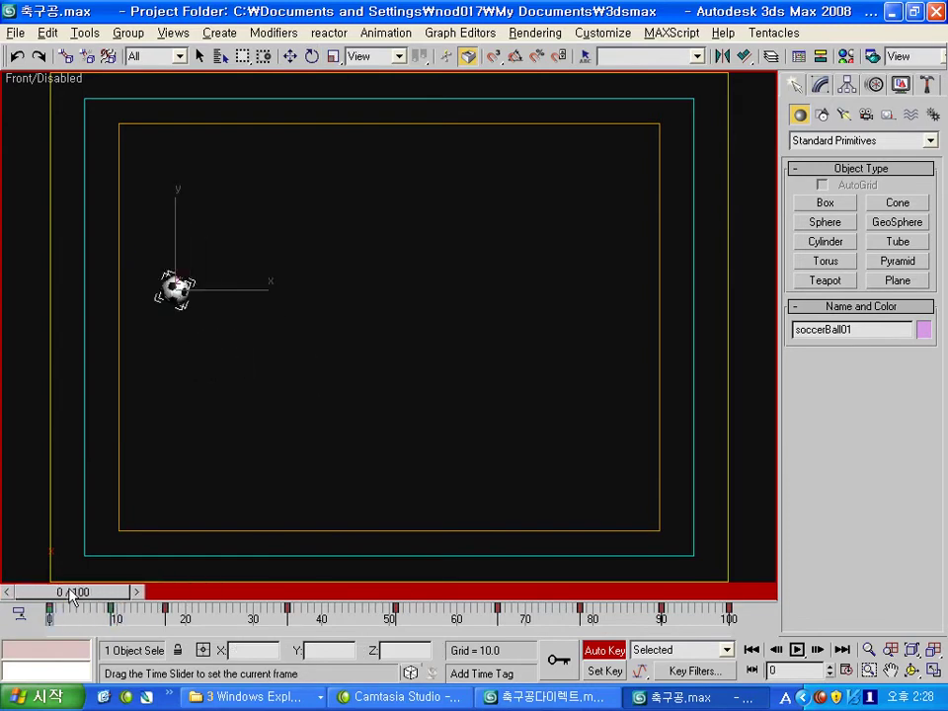
key("e")
left_click(796, 649)
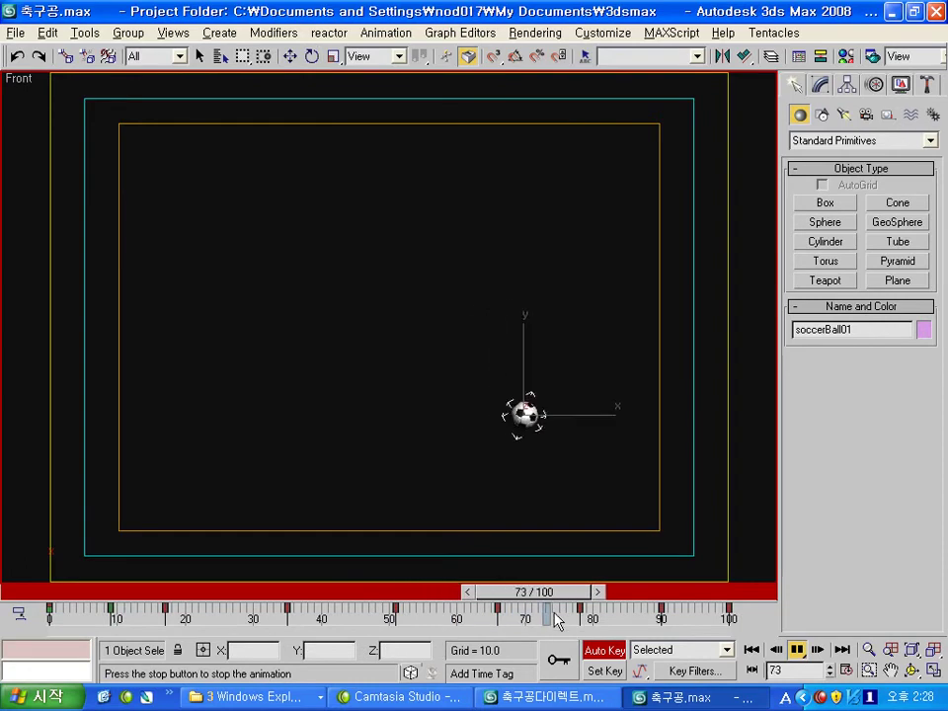
mouse_move(597, 591)
left_mouse_down()
mouse_move(312, 574)
mouse_move(146, 589)
left_mouse_up()
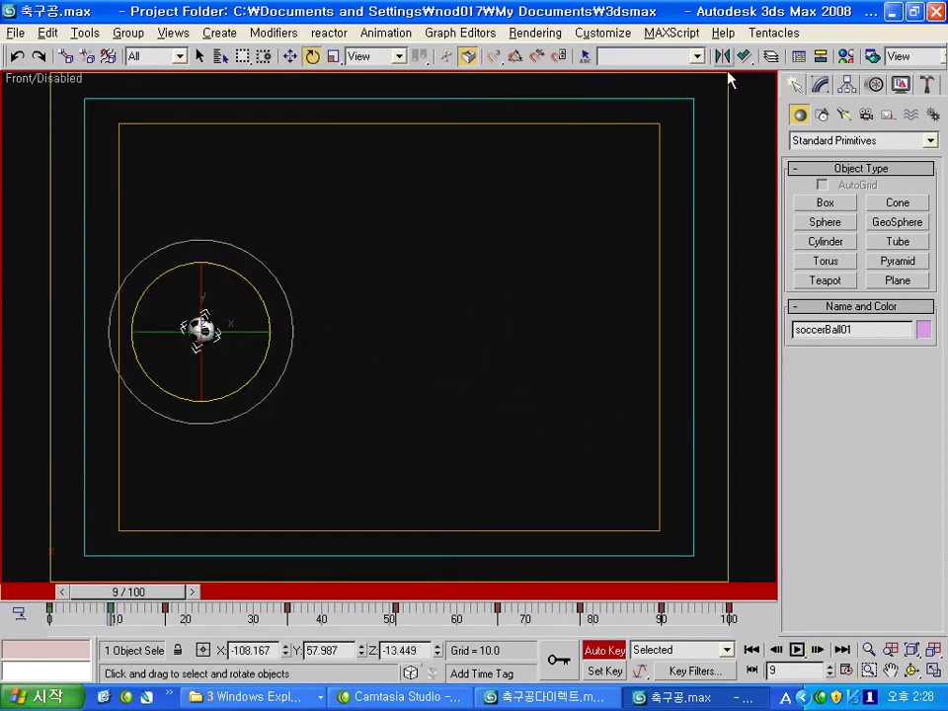
left_click(771, 56)
Step: Show the X, Y and Z Rotation curves and select their keys near frame 0
left_click(493, 93)
left_click(797, 57)
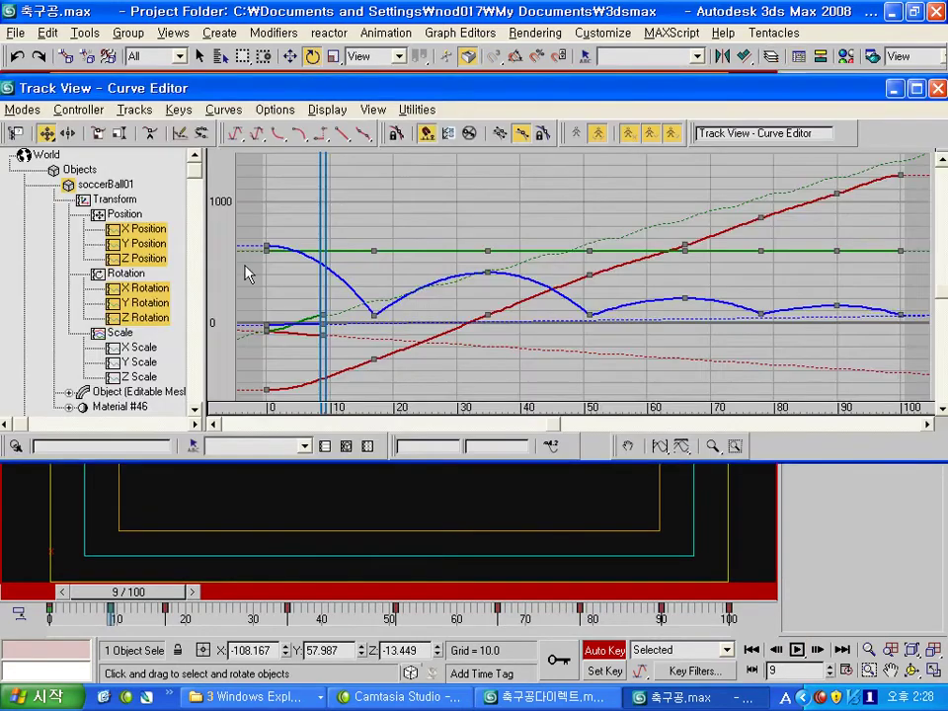
left_click(143, 317)
left_click(143, 288, "shift")
scroll(312, 263, "down", 2)
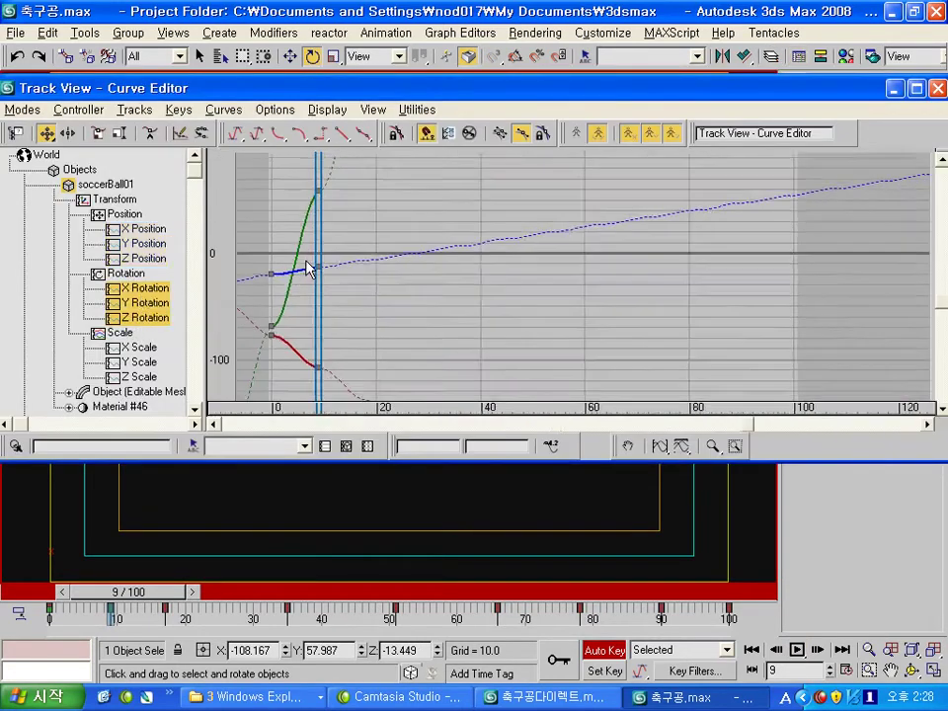
scroll(312, 263, "down", 3)
scroll(312, 263, "down", 1)
left_click_drag(259, 194, 292, 313)
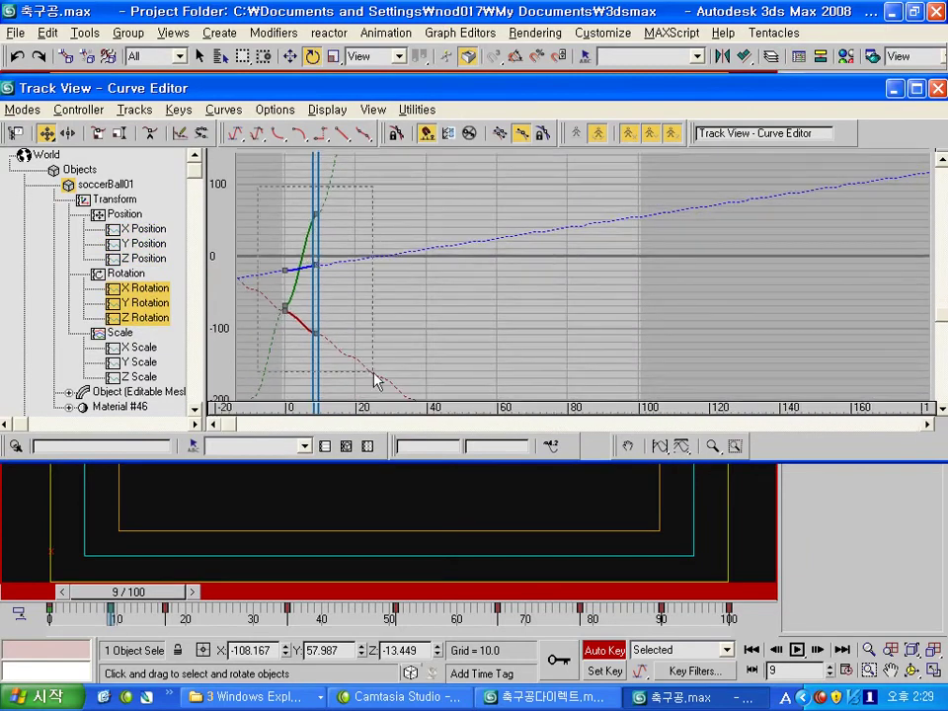
Step: Set the rotation curves' Out-of-Range Types to Constant on both sides
left_click(79, 110)
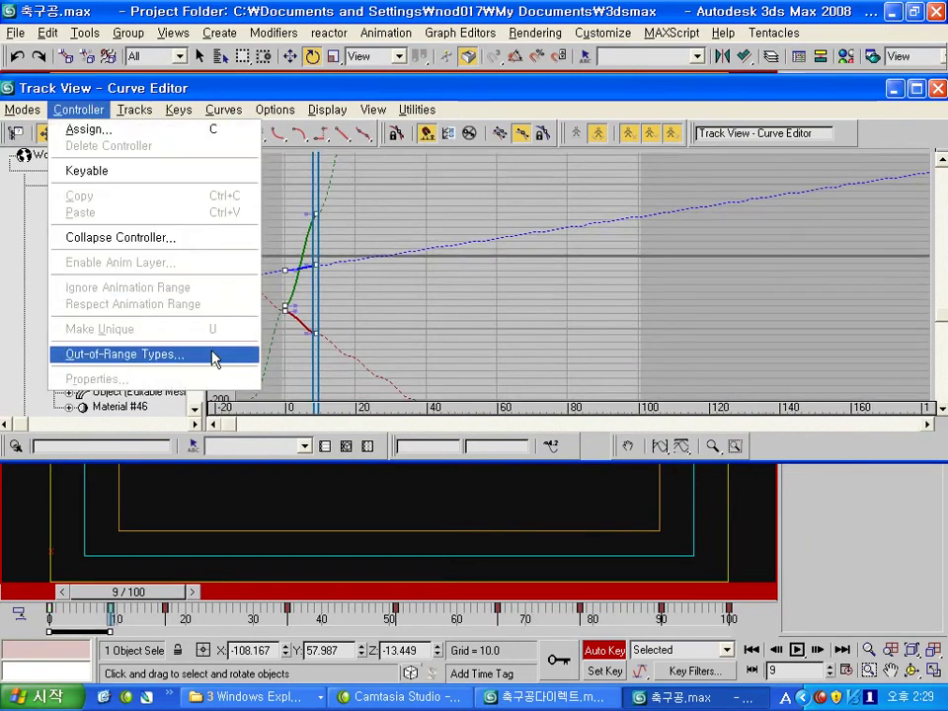
left_click(197, 353)
left_click(24, 219)
left_click(63, 219)
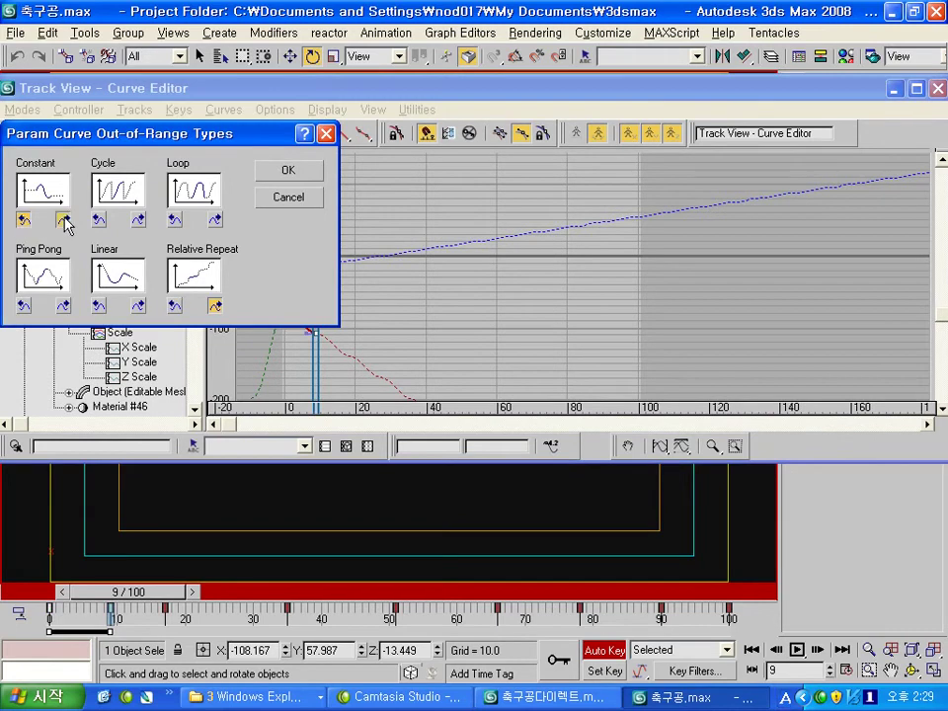
left_click(288, 171)
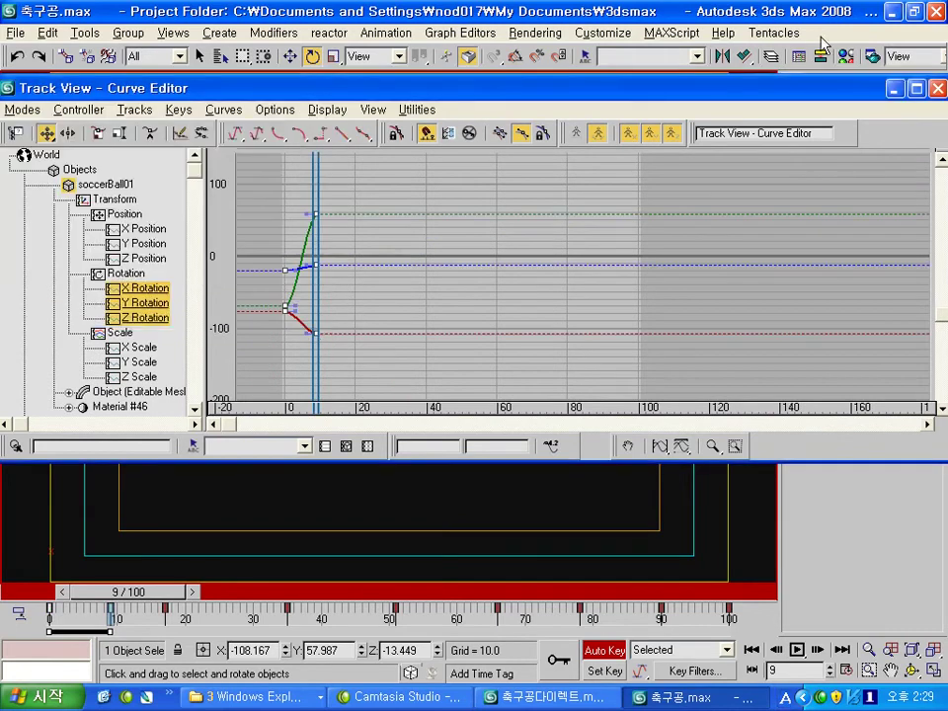
left_click(937, 89)
Step: Review the rotation curves again and undo an accidental deletion of the ball
mouse_move(155, 592)
left_mouse_down()
mouse_move(695, 593)
mouse_move(84, 590)
mouse_move(193, 591)
left_mouse_up()
key("e")
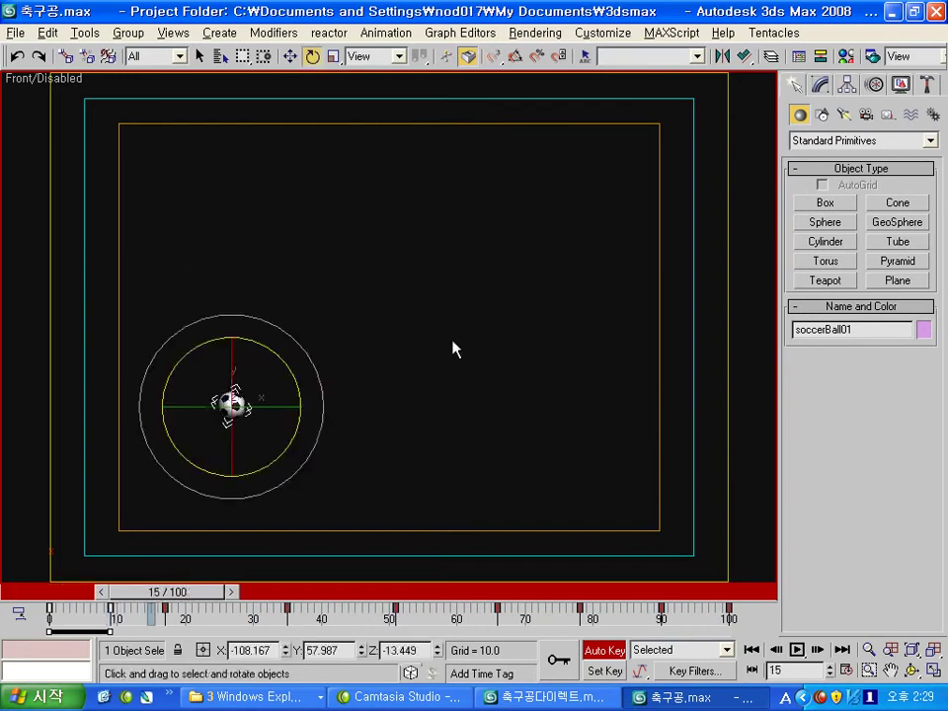
left_click(799, 58)
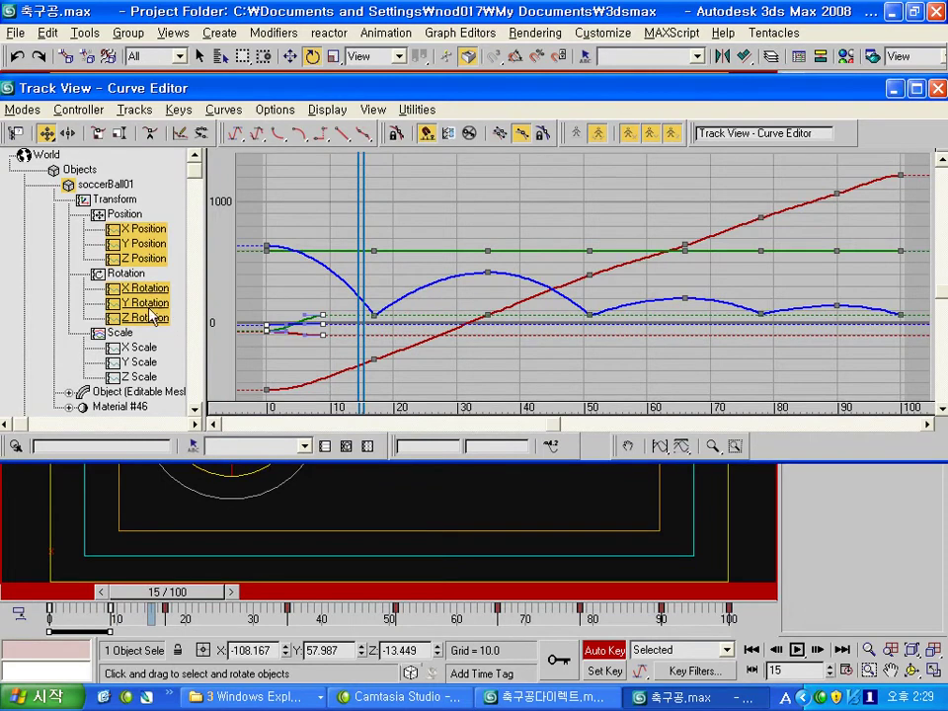
left_click(143, 287)
left_click(148, 317, "shift")
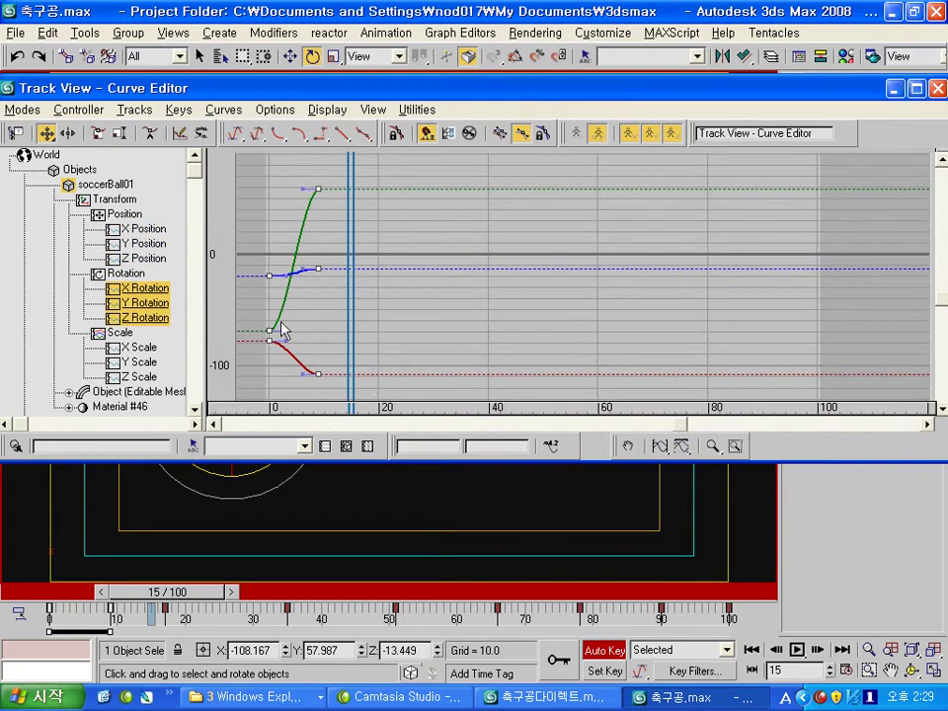
left_click(937, 89)
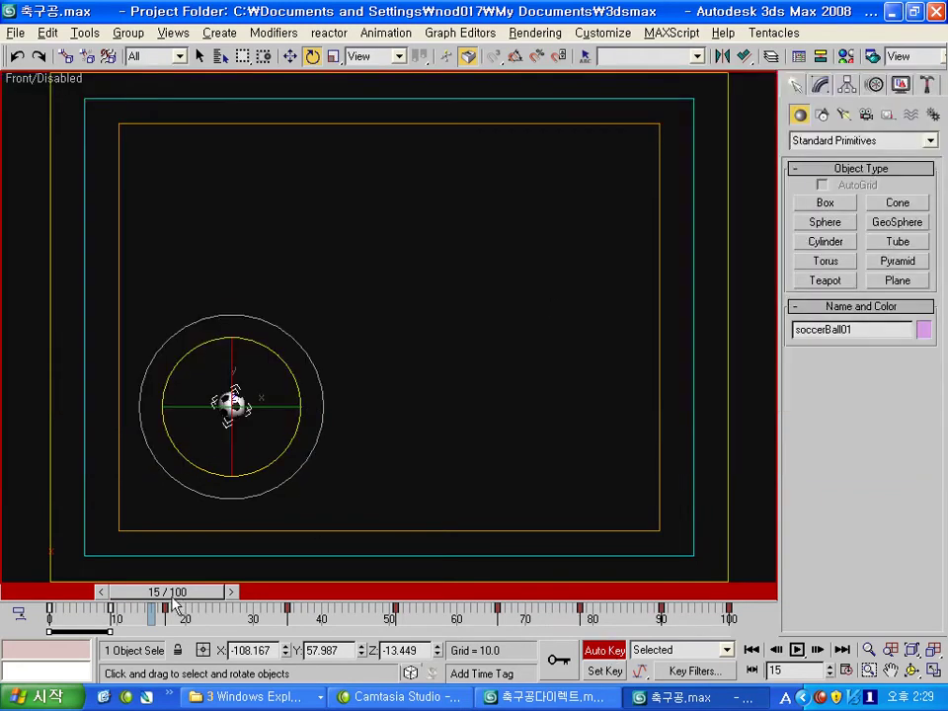
left_click_drag(174, 604, 146, 599)
key("Delete")
key("ctrl+z")
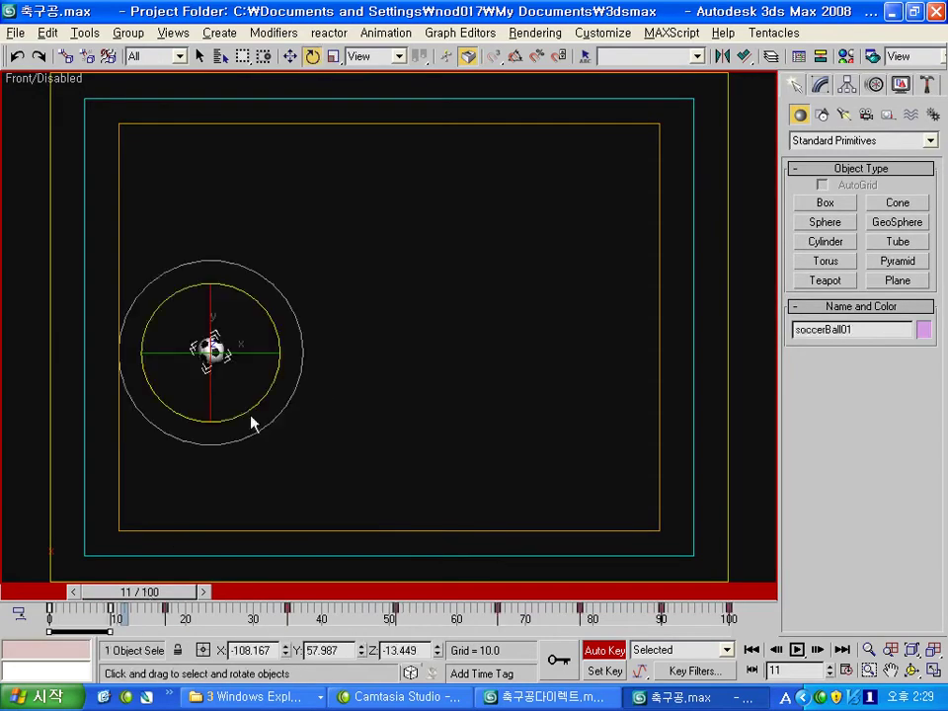
Step: Delete the X, Y and Z Rotation keys and turn Auto Key off
left_click(819, 58)
left_click(148, 287)
left_click(143, 316, "shift")
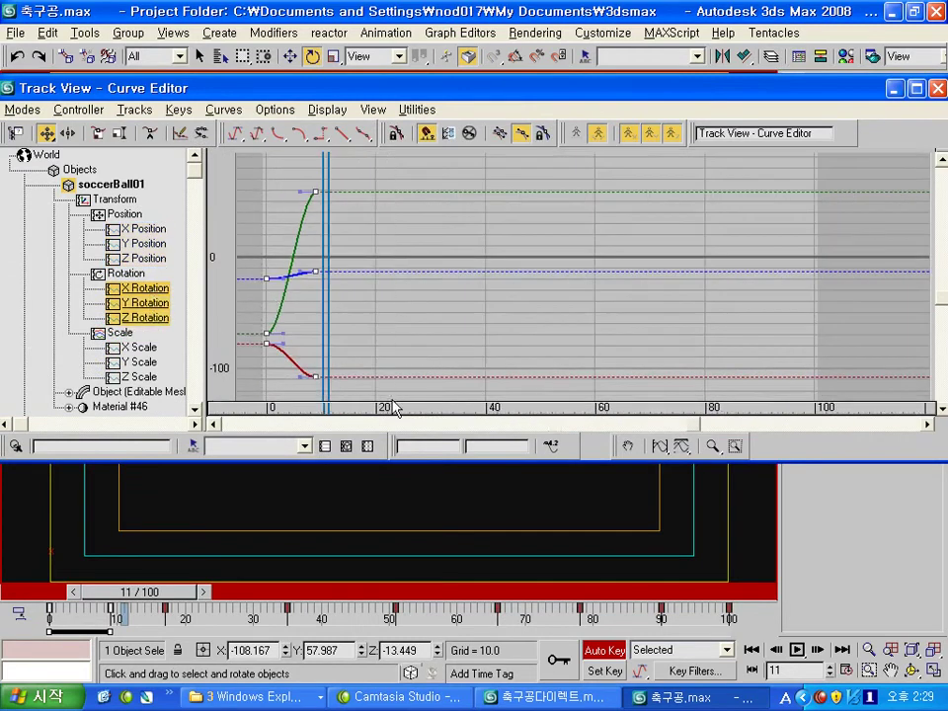
key("Delete")
left_click(936, 88)
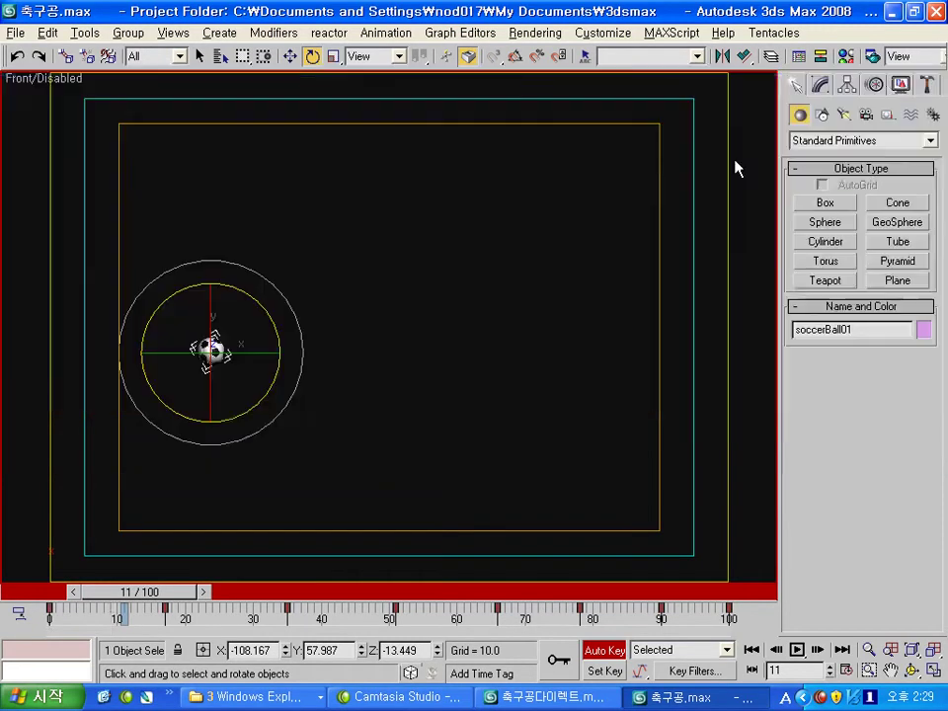
left_click(401, 406)
left_click(211, 351)
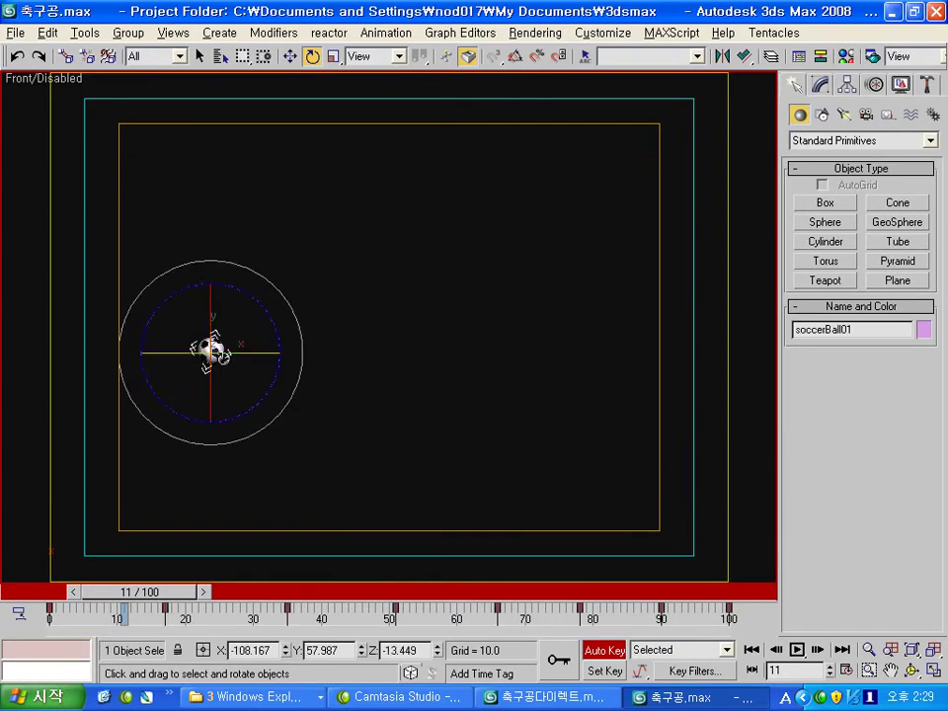
left_click(604, 649)
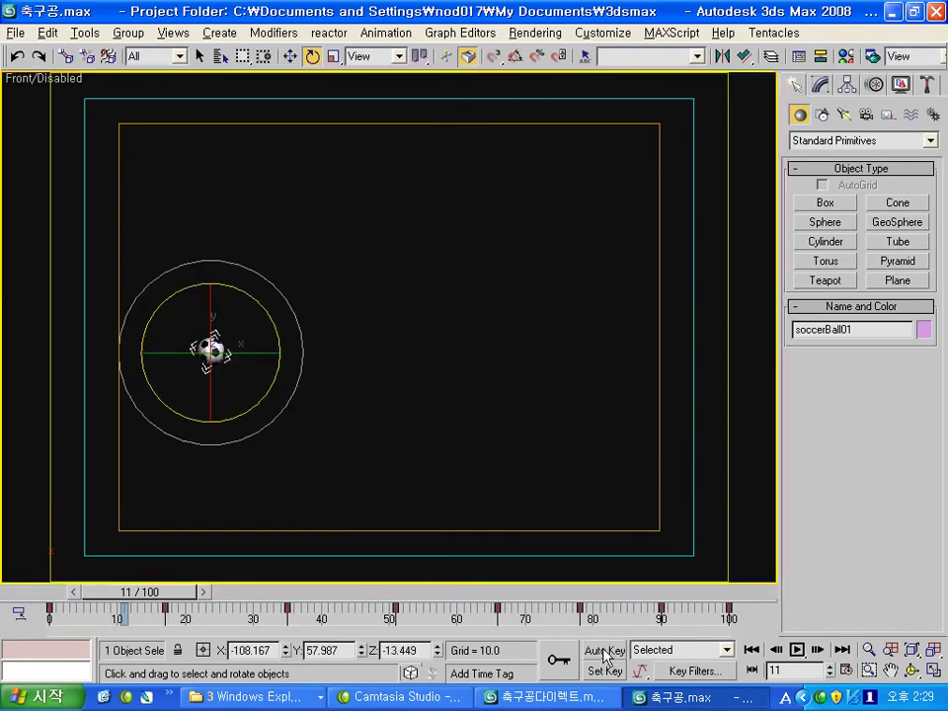
Step: Reset the ball's X, Y and Z rotation values to 0
right_click(314, 59)
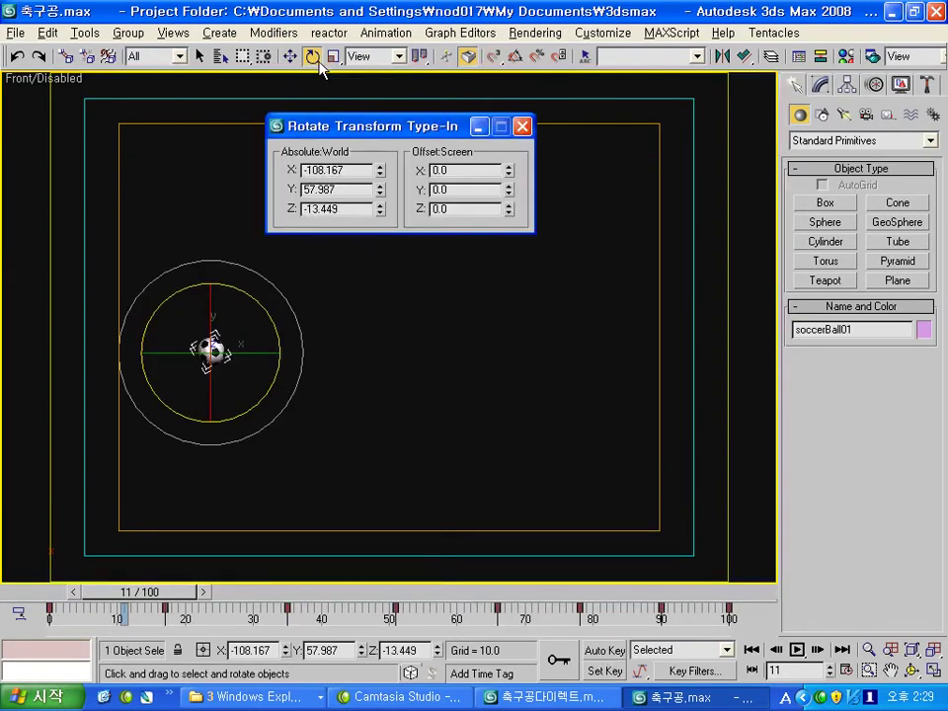
right_click(379, 170)
right_click(379, 188)
right_click(379, 208)
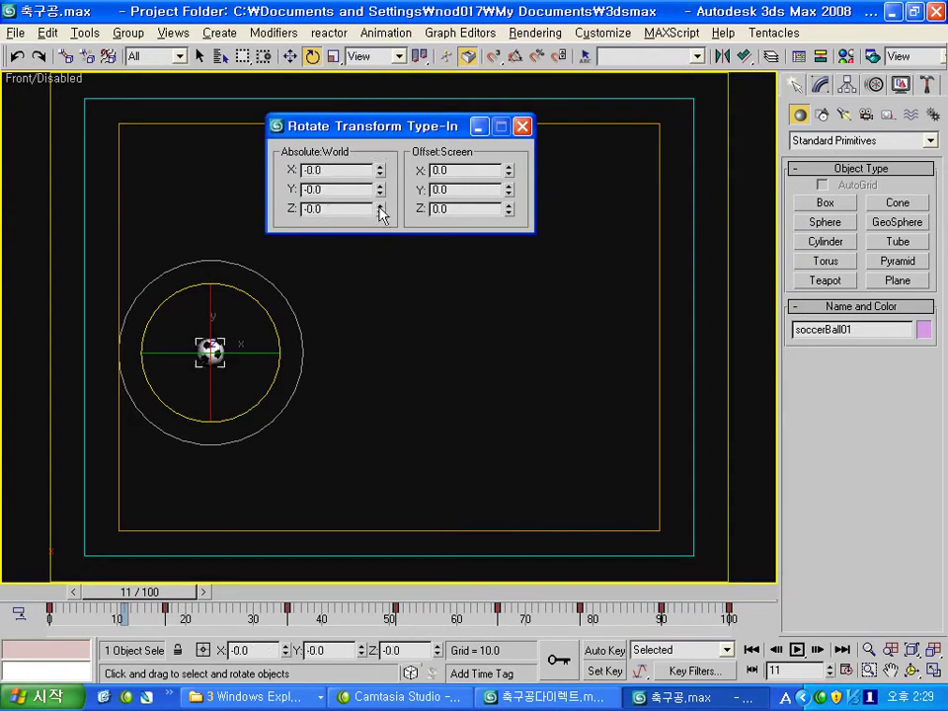
left_click(523, 125)
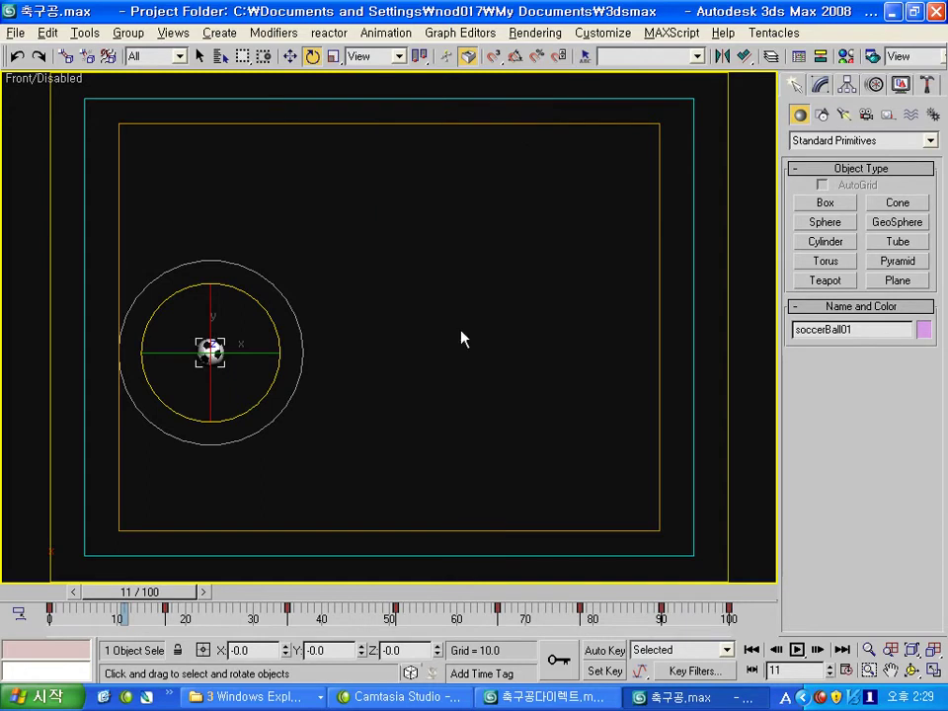
Step: With Auto Key on at frame 14, spin the ball about -141 degrees around Z
left_click_drag(166, 592, 187, 592)
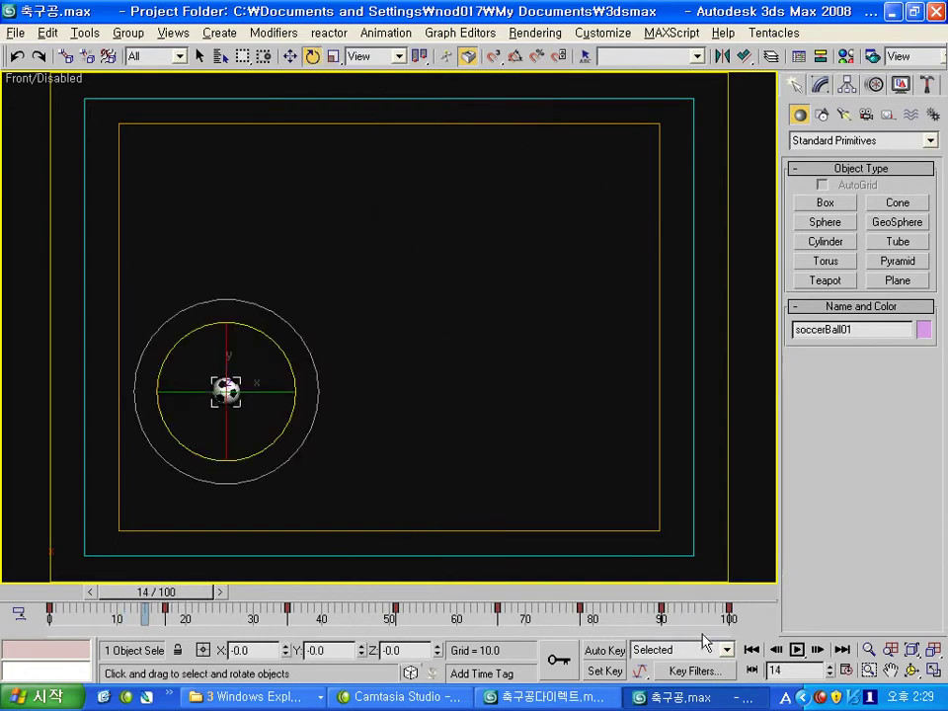
left_click(604, 650)
left_click_drag(277, 341, 338, 697)
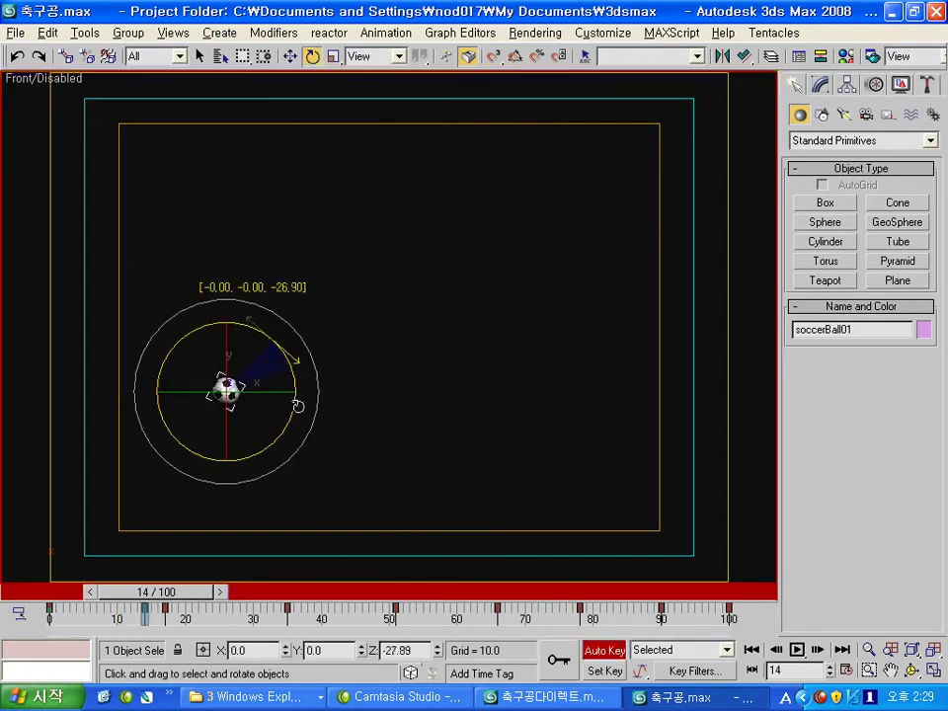
mouse_move(186, 592)
left_mouse_down()
mouse_move(165, 593)
mouse_move(294, 594)
mouse_move(271, 592)
left_mouse_up()
Step: Set the X, Y and Z Rotation keys' Out-of-Range Type to Relative Repeat
key("e")
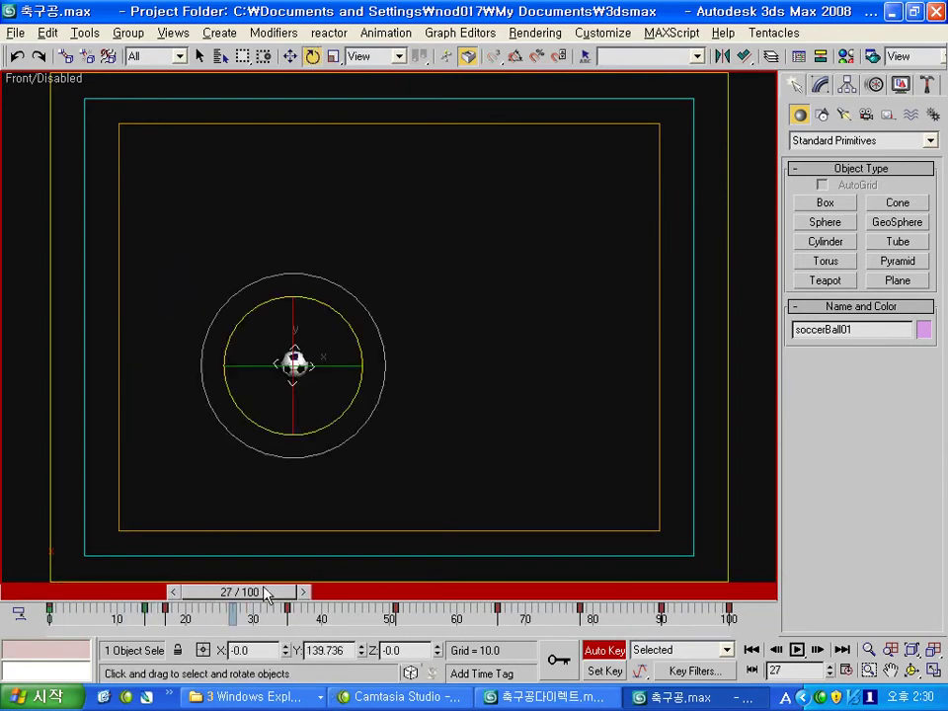
left_click(800, 57)
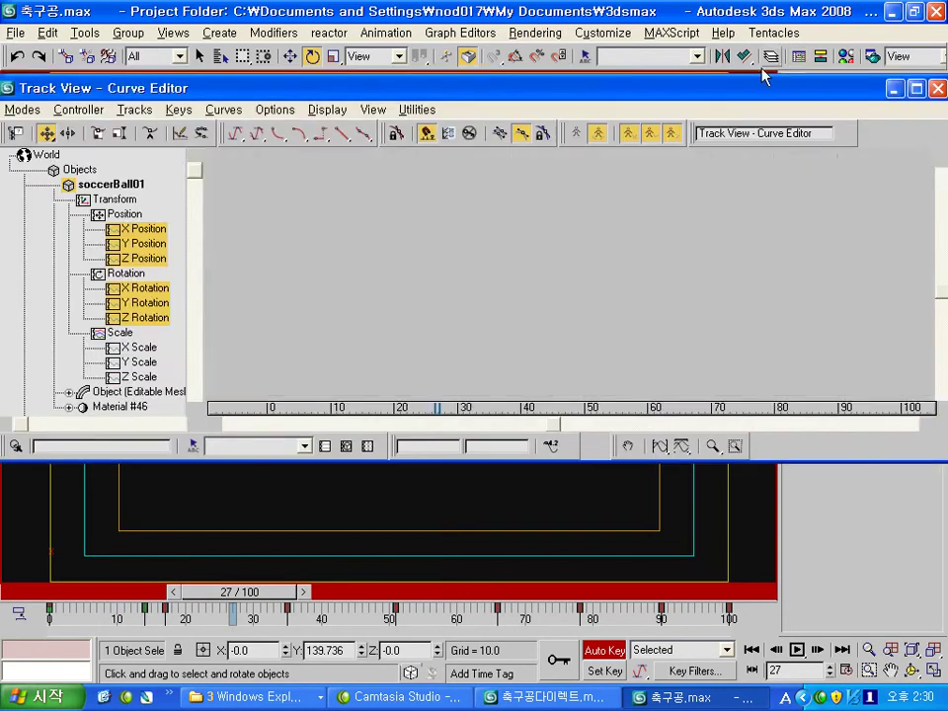
left_click(158, 289)
left_click(153, 316, "shift")
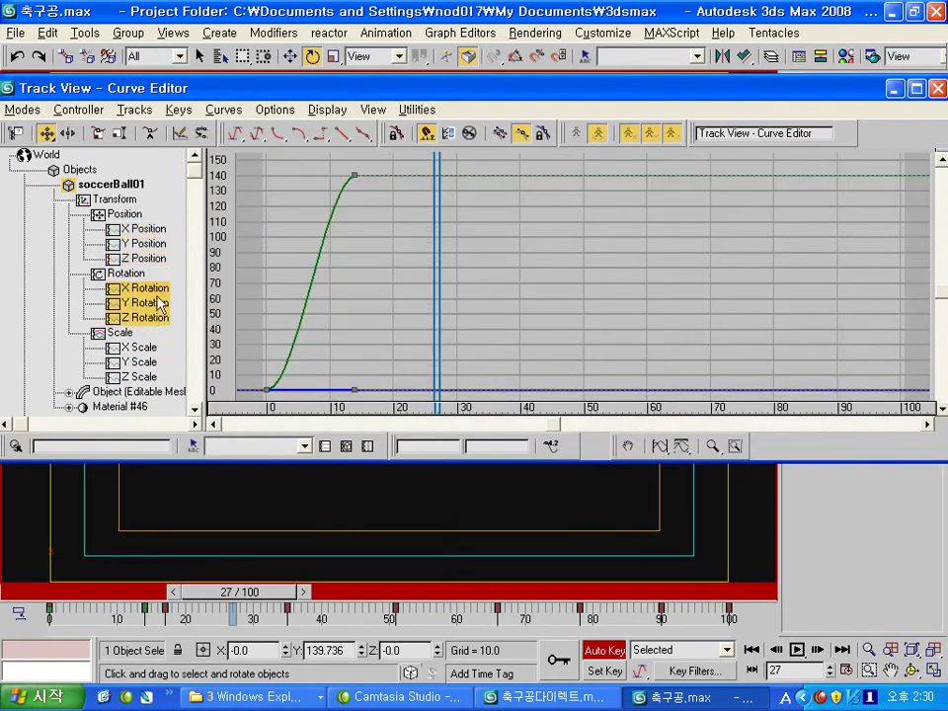
scroll(370, 307, "down", 3)
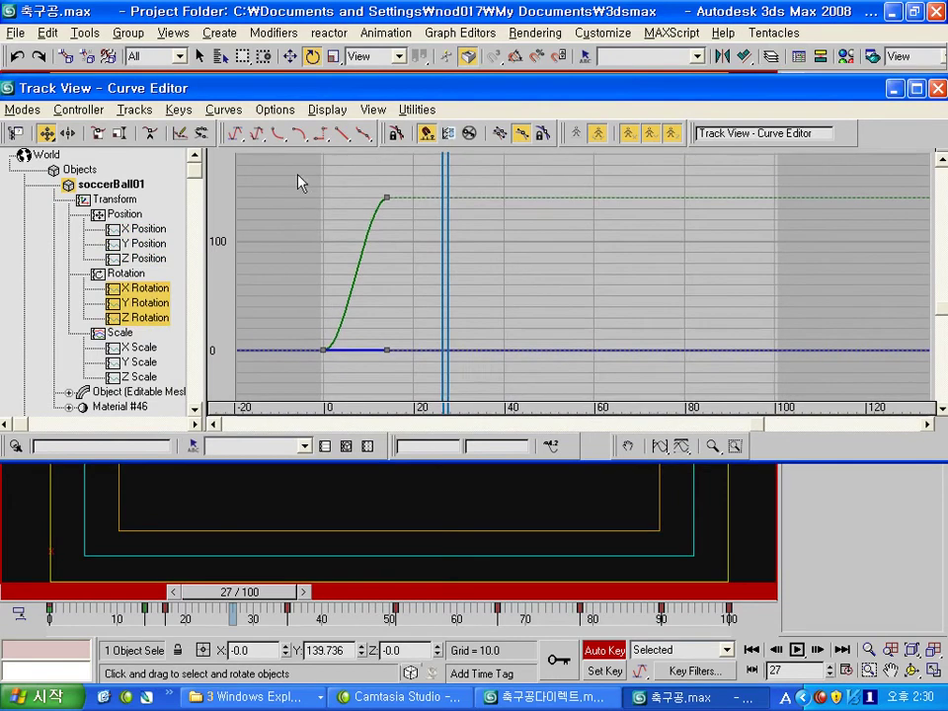
left_click_drag(463, 412, 460, 400)
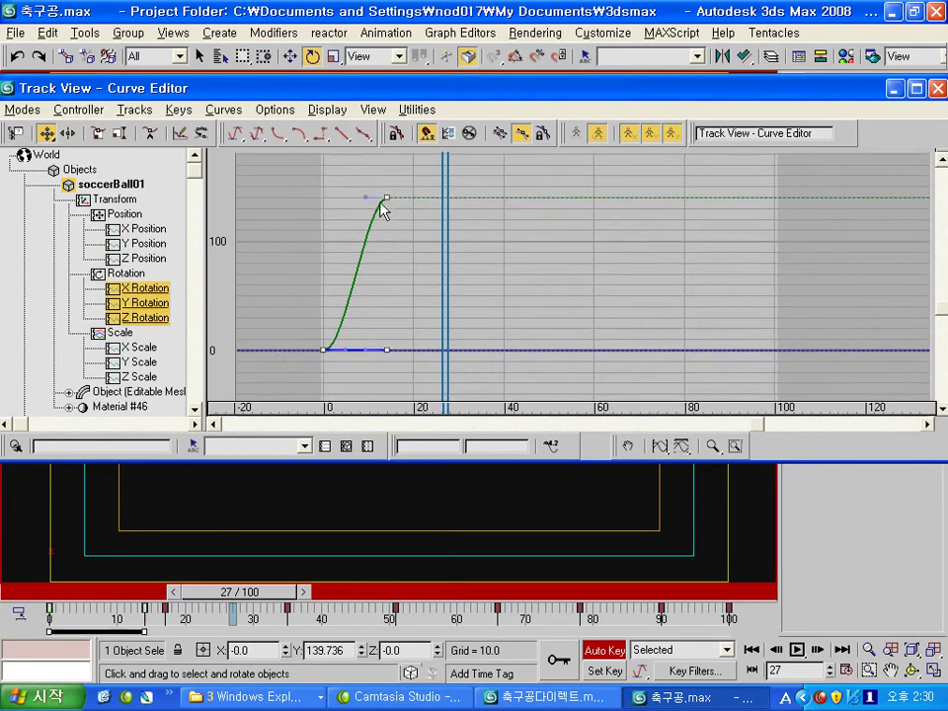
left_click(79, 110)
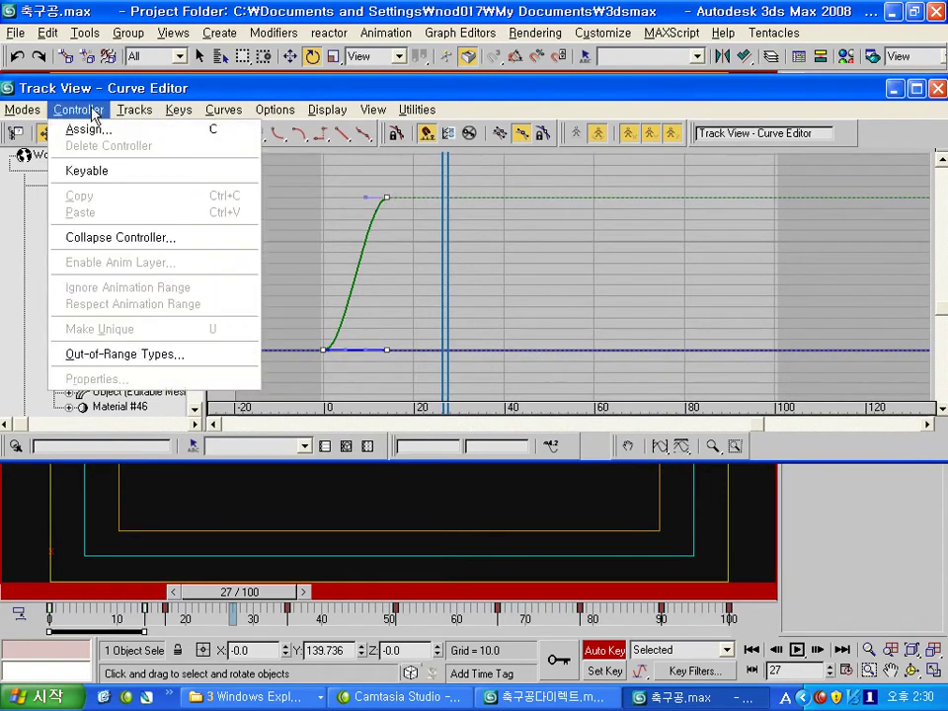
left_click(173, 357)
left_click(215, 306)
left_click(288, 174)
Step: Pan the graph to view the repeating curve, then play the animation from the start
scroll(376, 363, "down", 3)
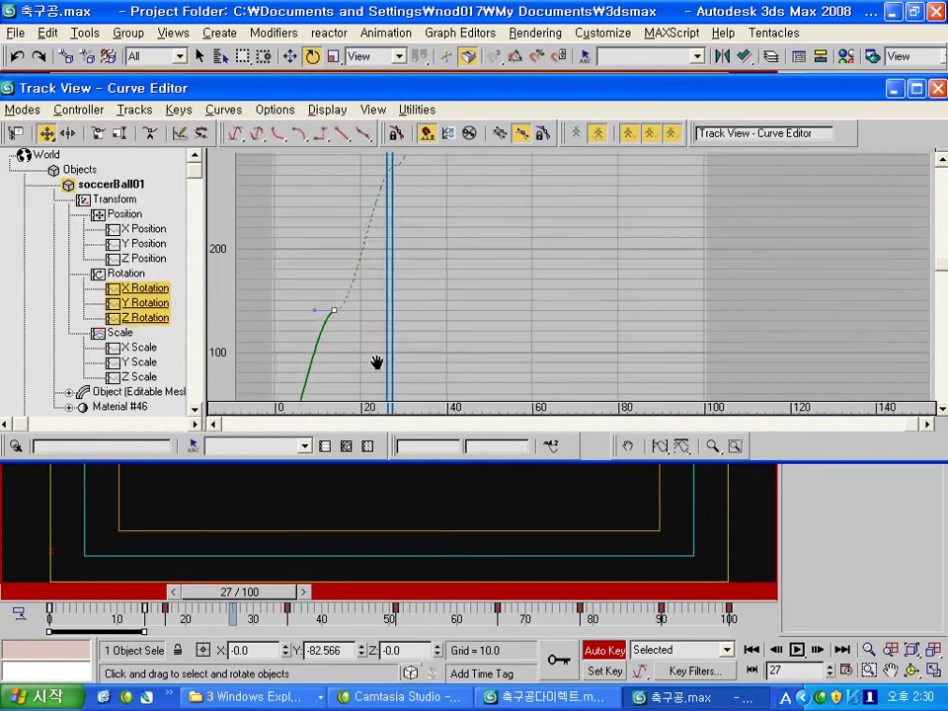
scroll(402, 239, "down", 2)
scroll(410, 217, "down", 1)
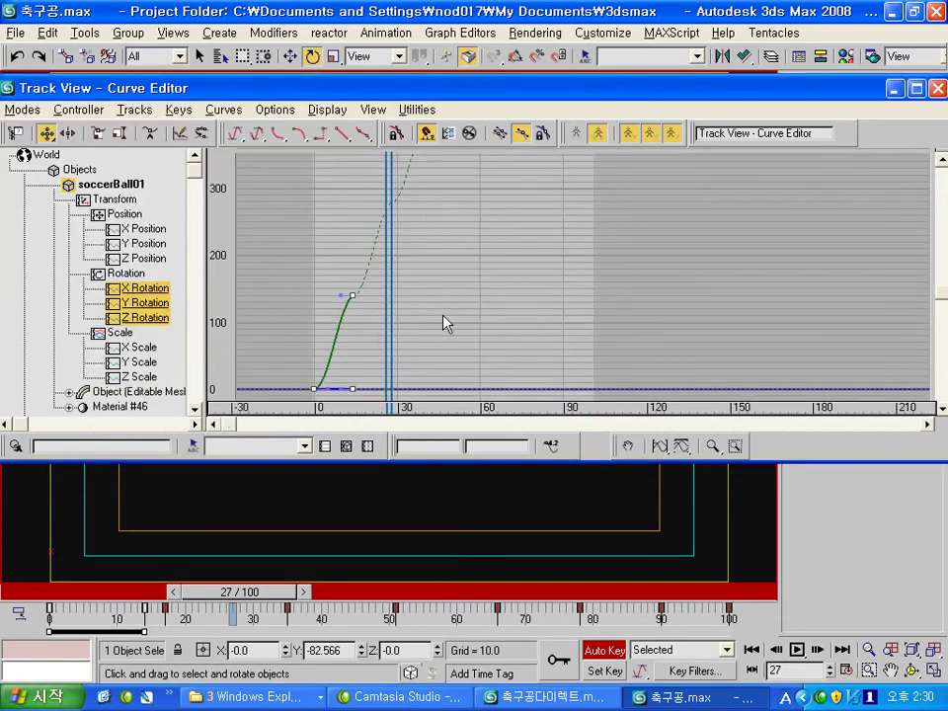
middle_click_drag(444, 324, 429, 286)
left_click(898, 91)
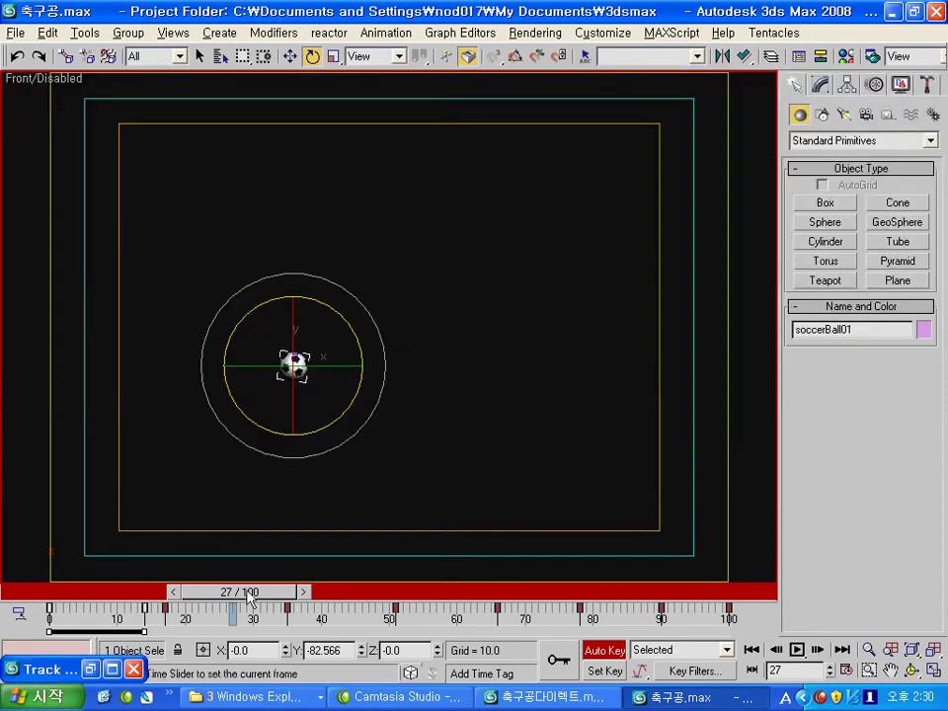
left_click(750, 649)
left_click(797, 649)
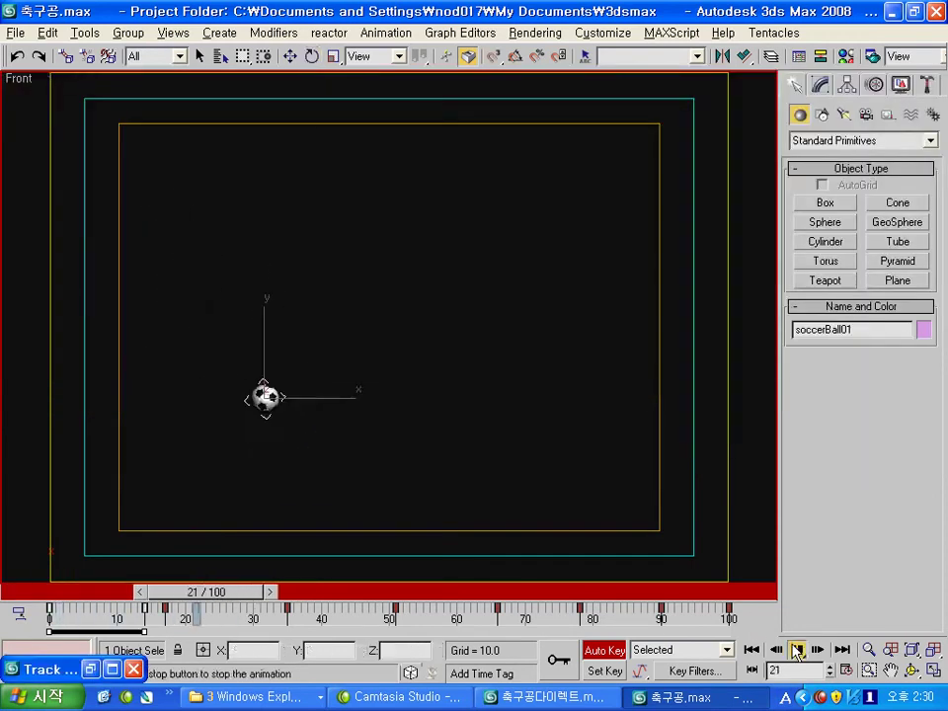
left_click(796, 649)
Step: Set the default key tangent type to Linear and return to frame 15
key("e")
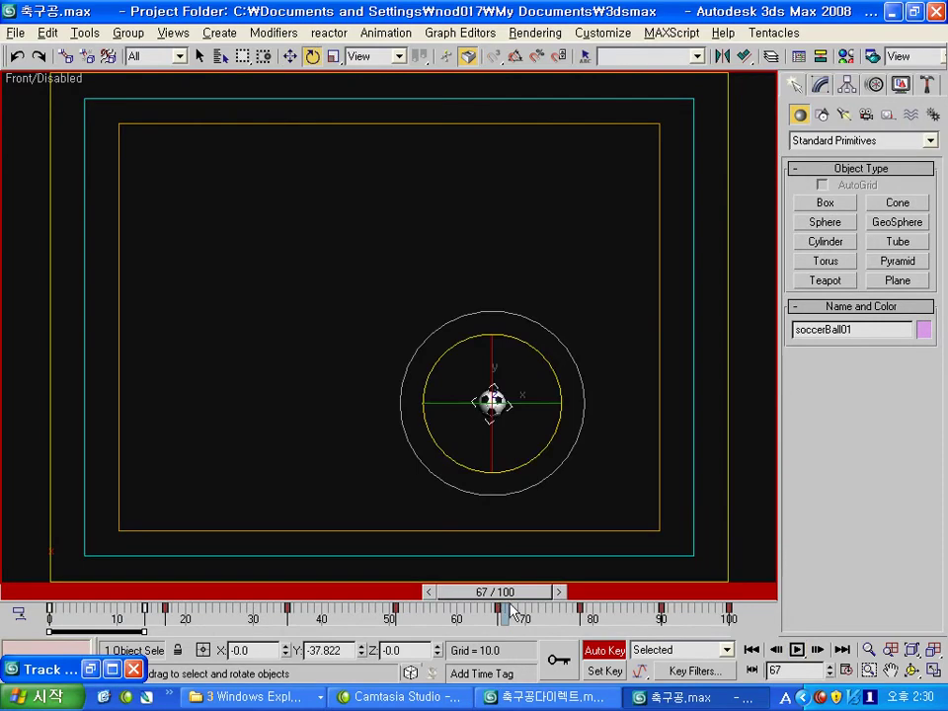
left_click_drag(504, 609, 553, 609)
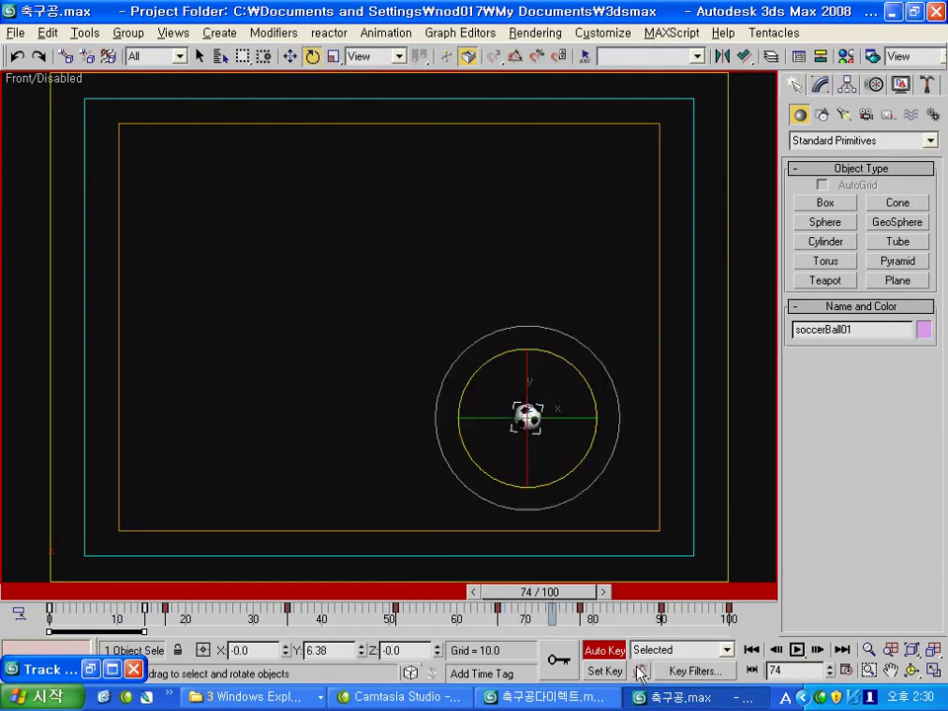
left_click_drag(640, 674, 645, 546)
left_click_drag(551, 602, 178, 604)
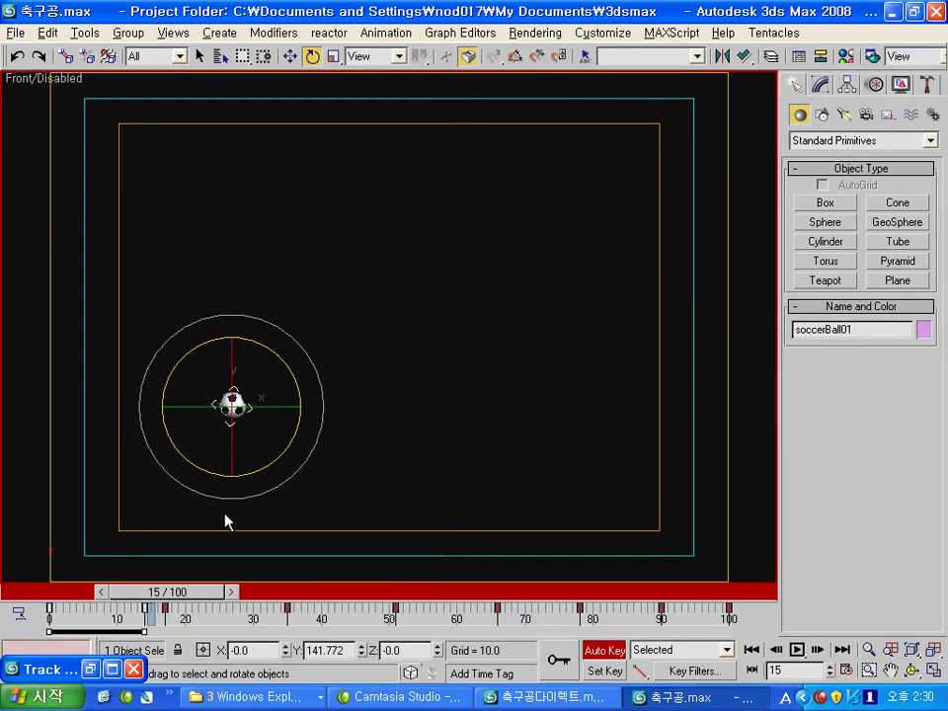
Step: Zoom out the rotation graph, close the Curve Editor, and replay the animation
double_click(54, 675)
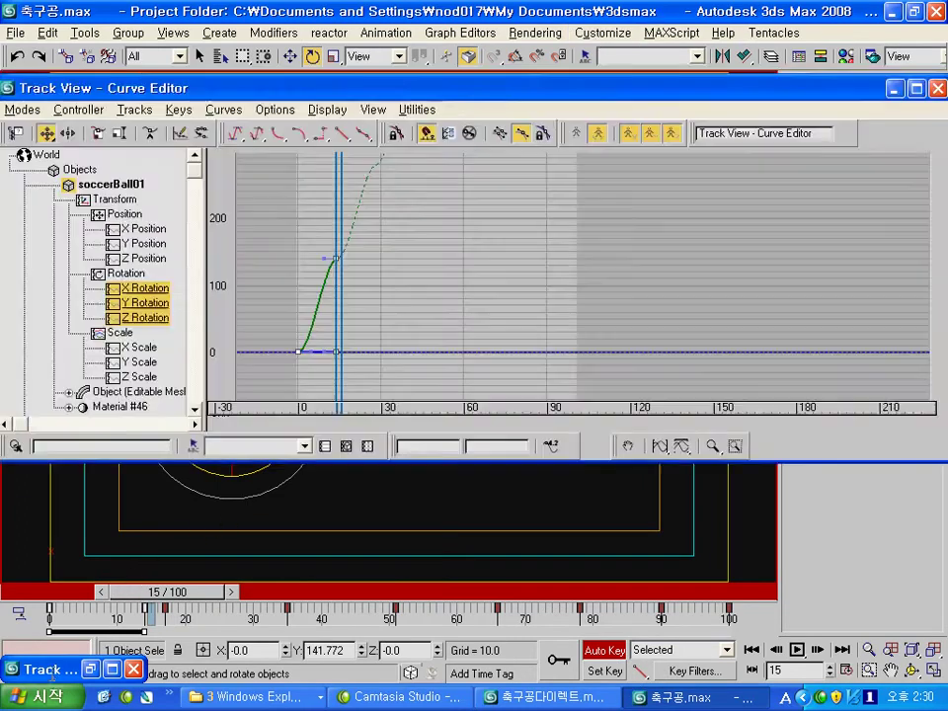
middle_click_drag(363, 247, 371, 306)
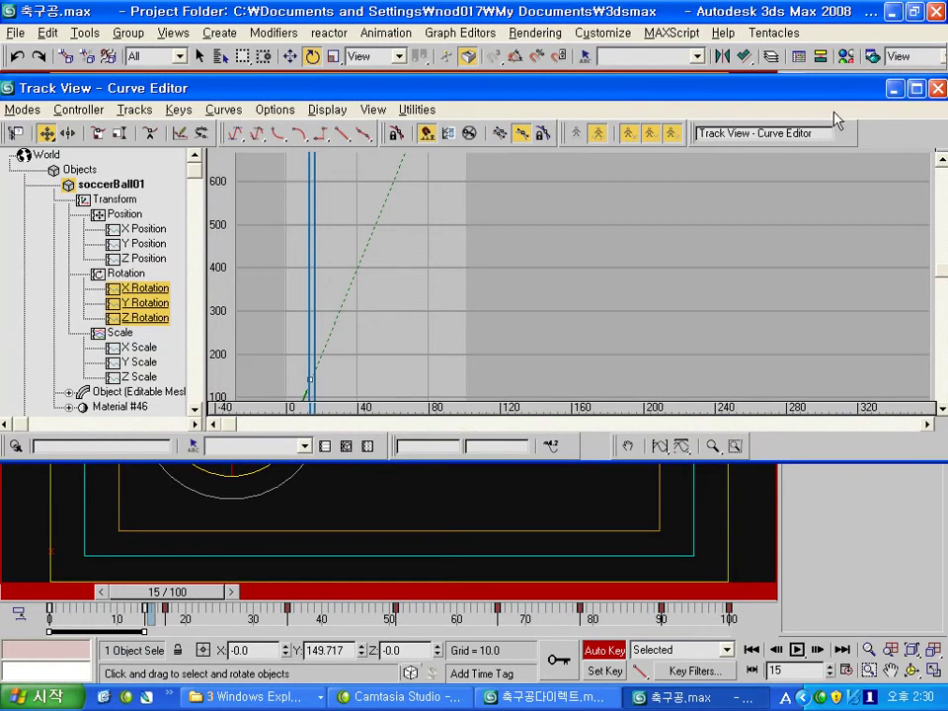
left_click(938, 89)
left_click(798, 651)
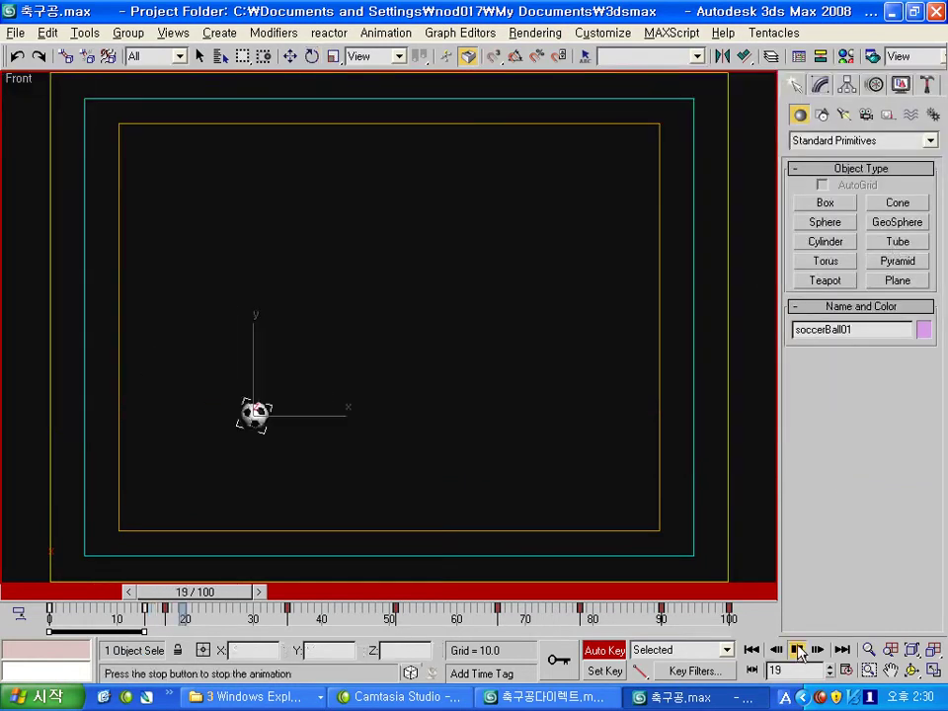
left_click(798, 652)
key("e")
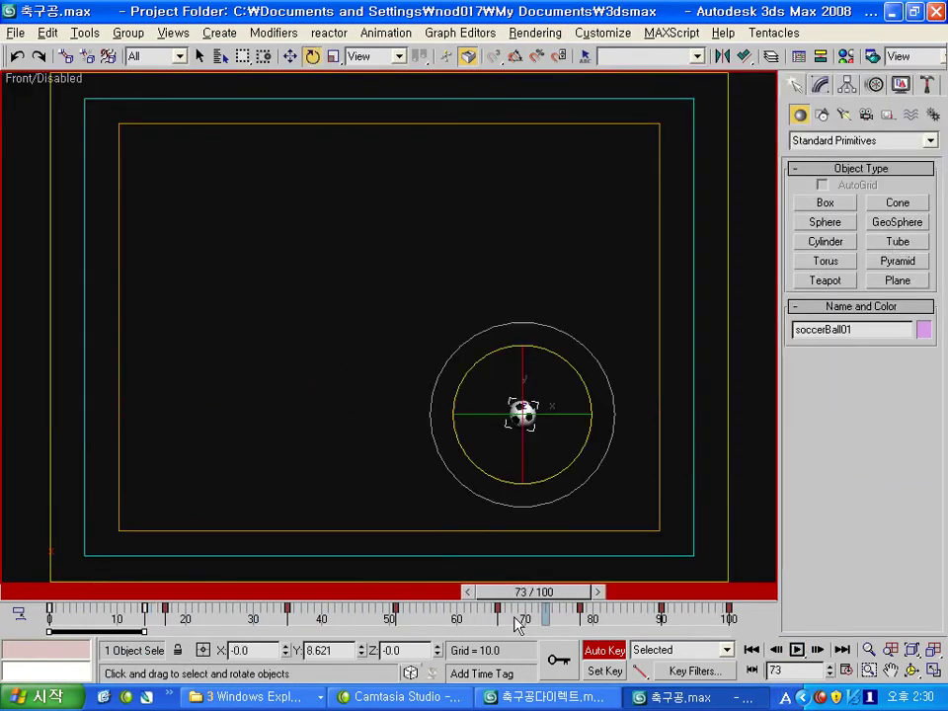
left_click_drag(534, 591, 238, 591)
Step: Move the frame-14 key to frame 8 and replay the animation
left_click_drag(151, 609, 97, 609)
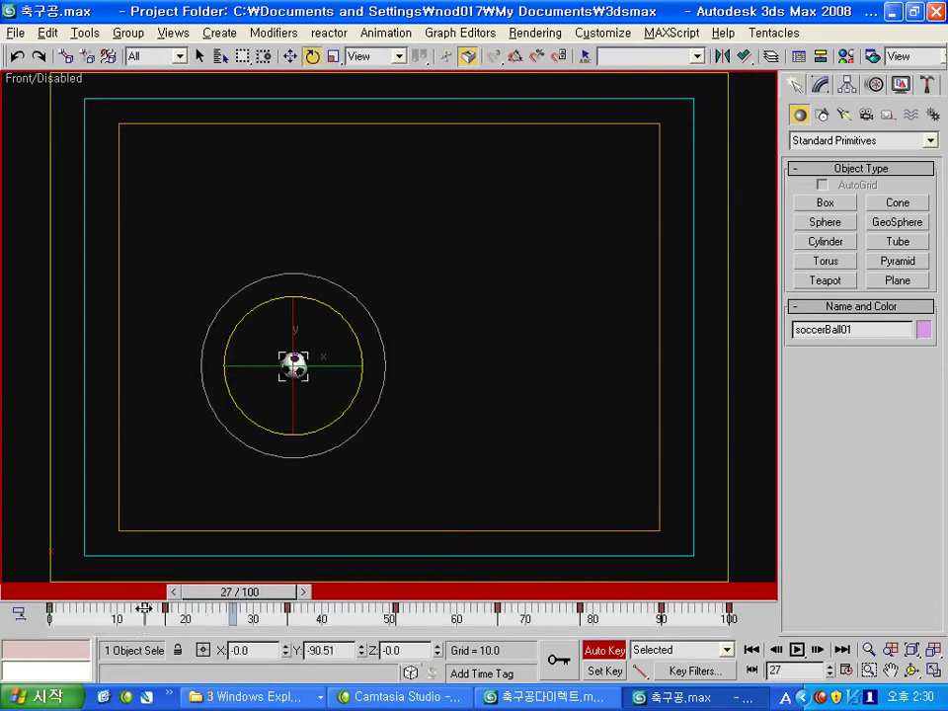
left_click(798, 651)
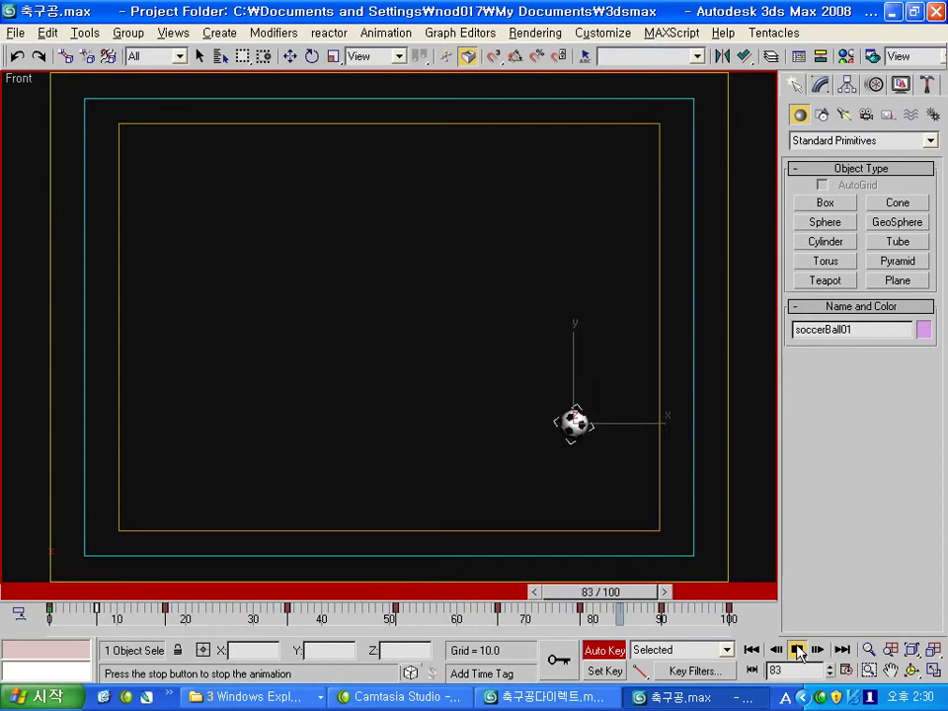
left_click(797, 652)
mouse_move(642, 592)
left_mouse_down()
mouse_move(134, 591)
mouse_move(124, 609)
mouse_move(247, 609)
left_mouse_up()
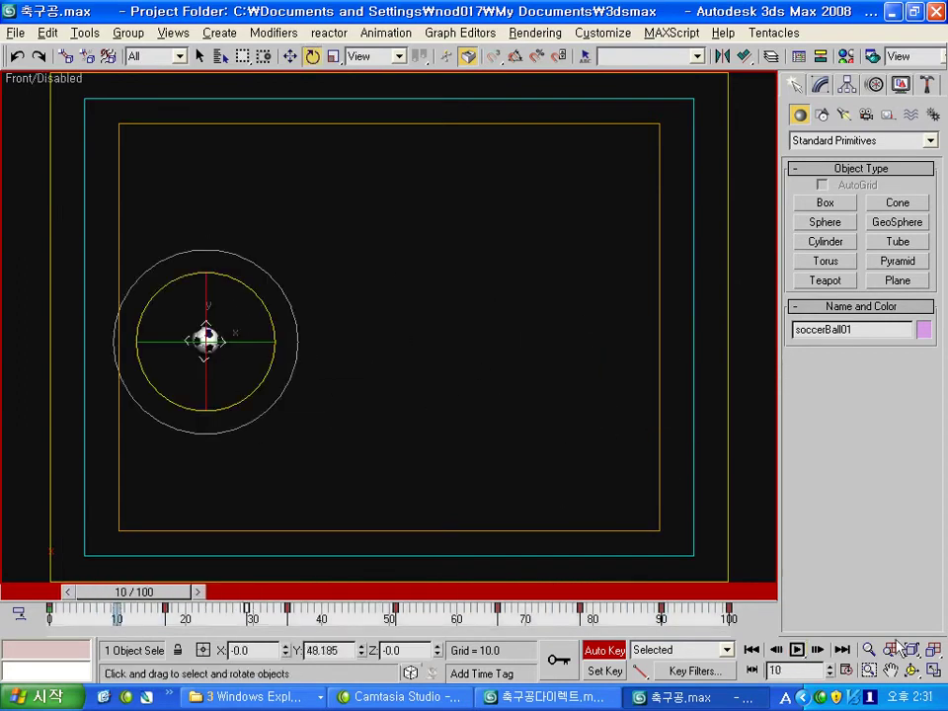
left_click(797, 649)
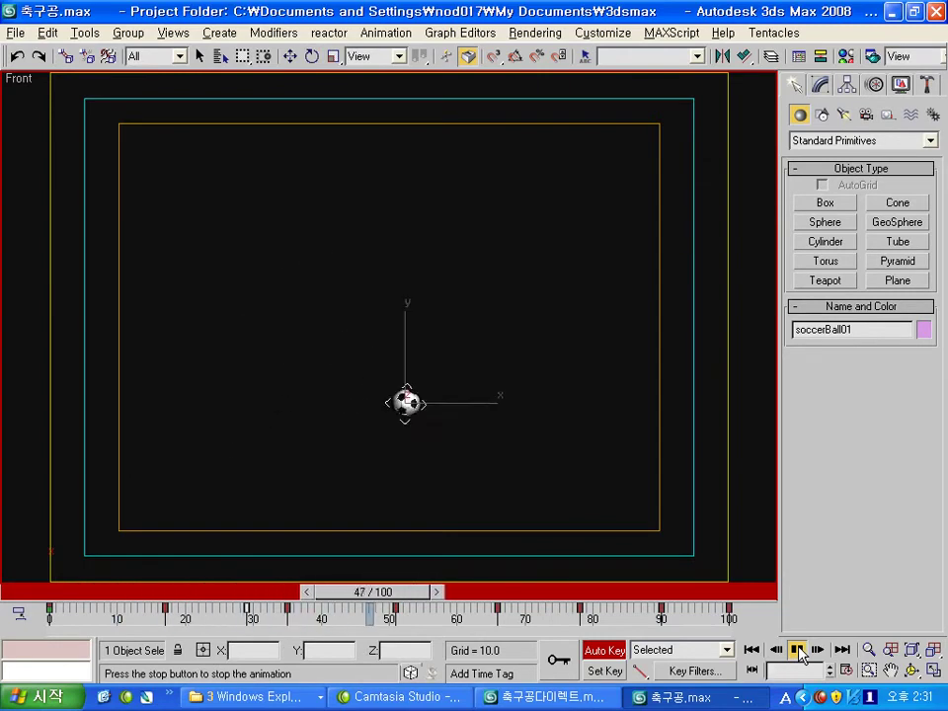
left_click(797, 649)
Step: Move the frame-29 key to frame 15, replay, and display the ball's trajectory
left_click_drag(245, 608, 151, 608)
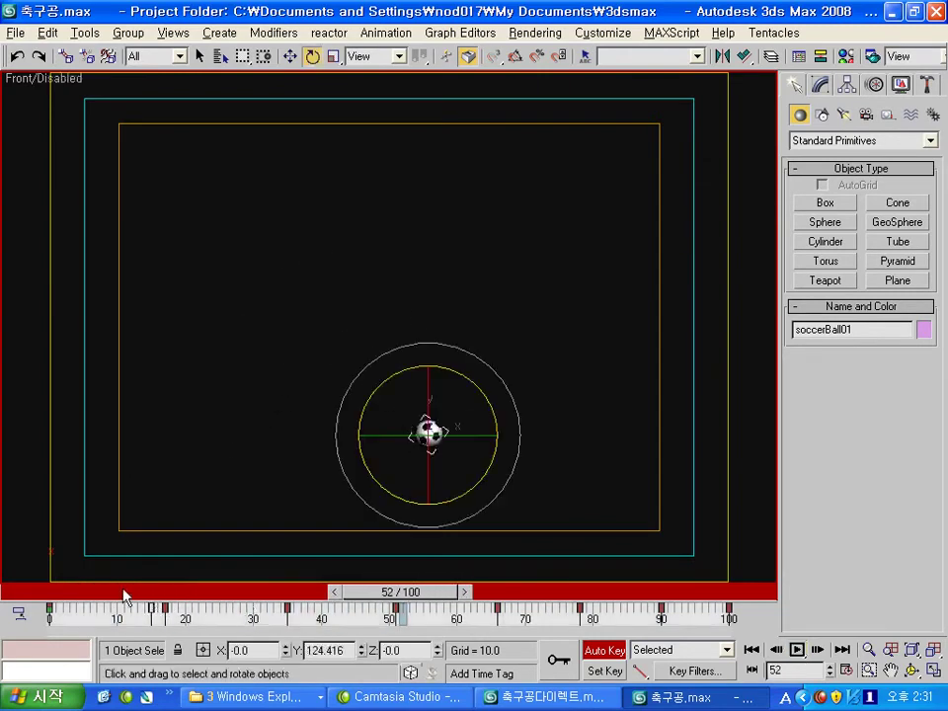
key("Home")
left_click(795, 649)
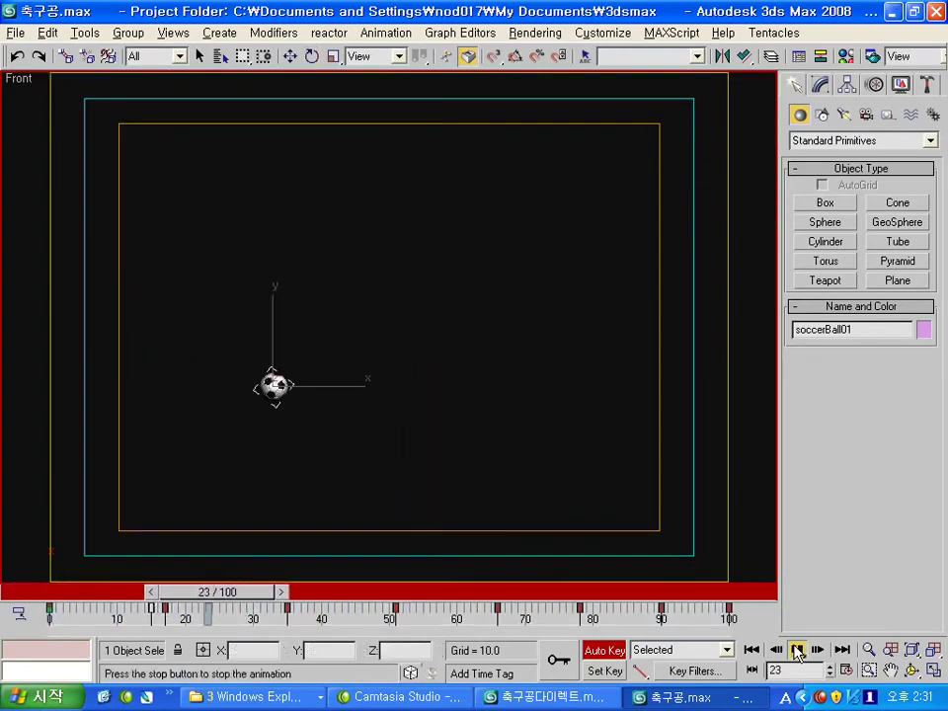
left_click(795, 650)
left_click_drag(514, 593, 194, 592)
left_click(312, 56)
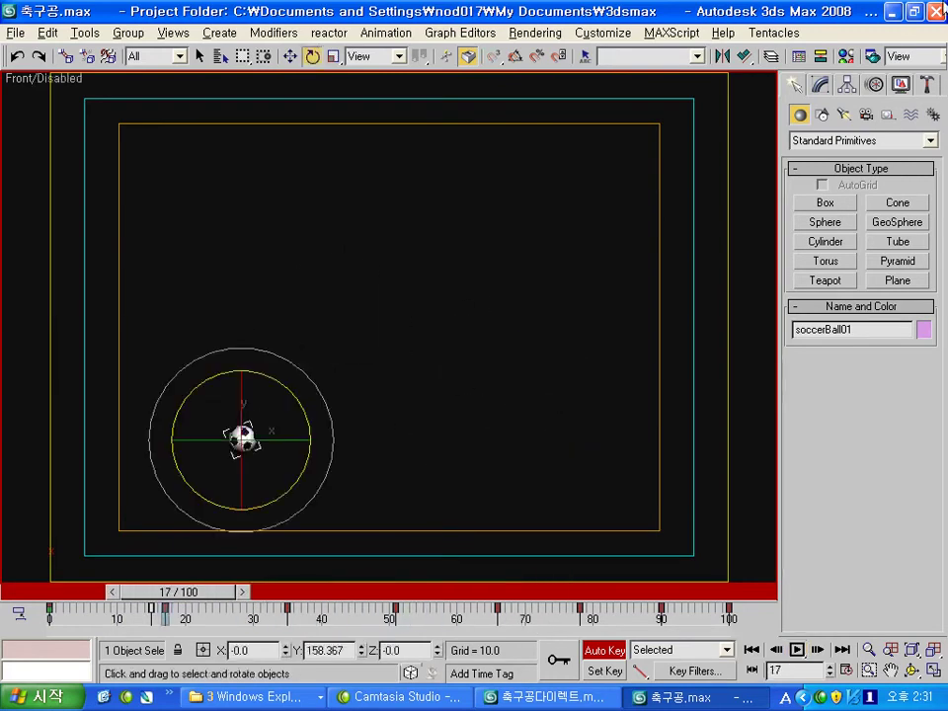
left_click(874, 85)
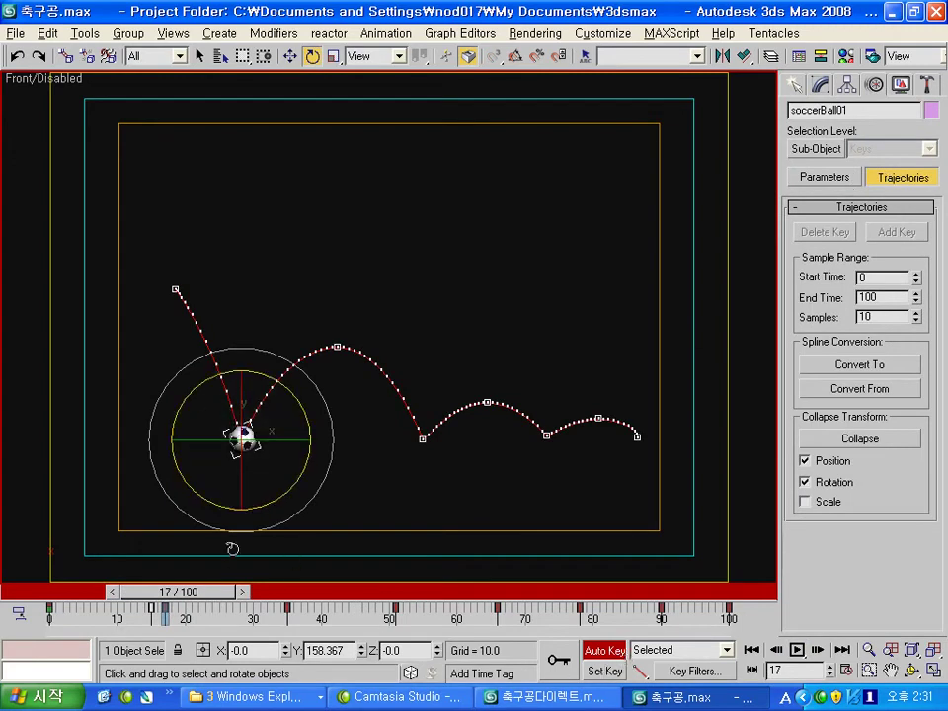
Step: Group the ball as Group01 with Auto Key briefly off, then turn Auto Key back on
left_click(611, 653)
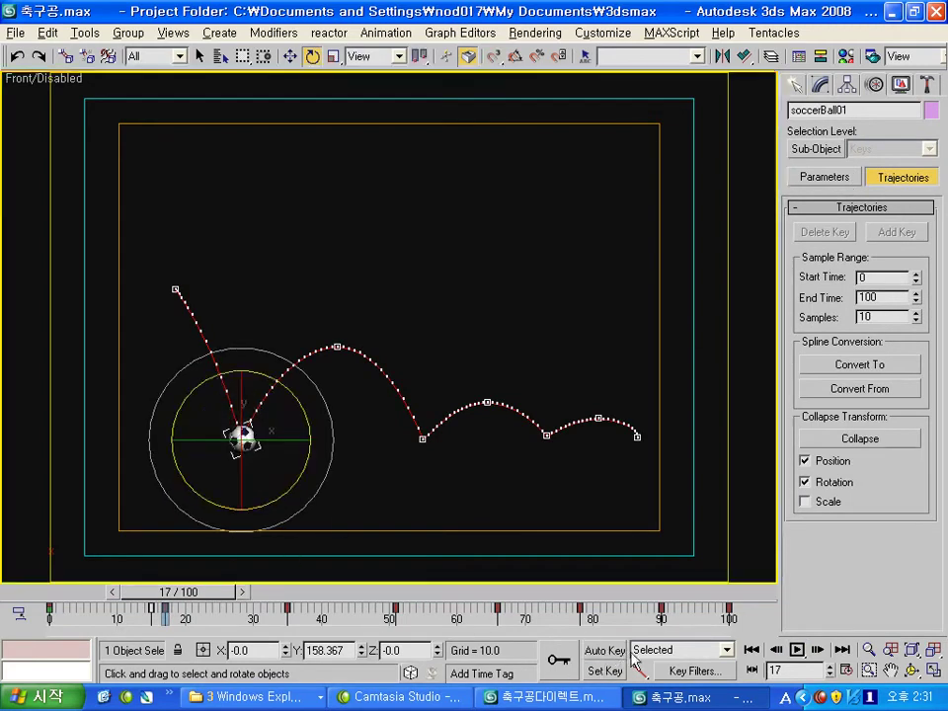
left_click(127, 32)
left_click(131, 53)
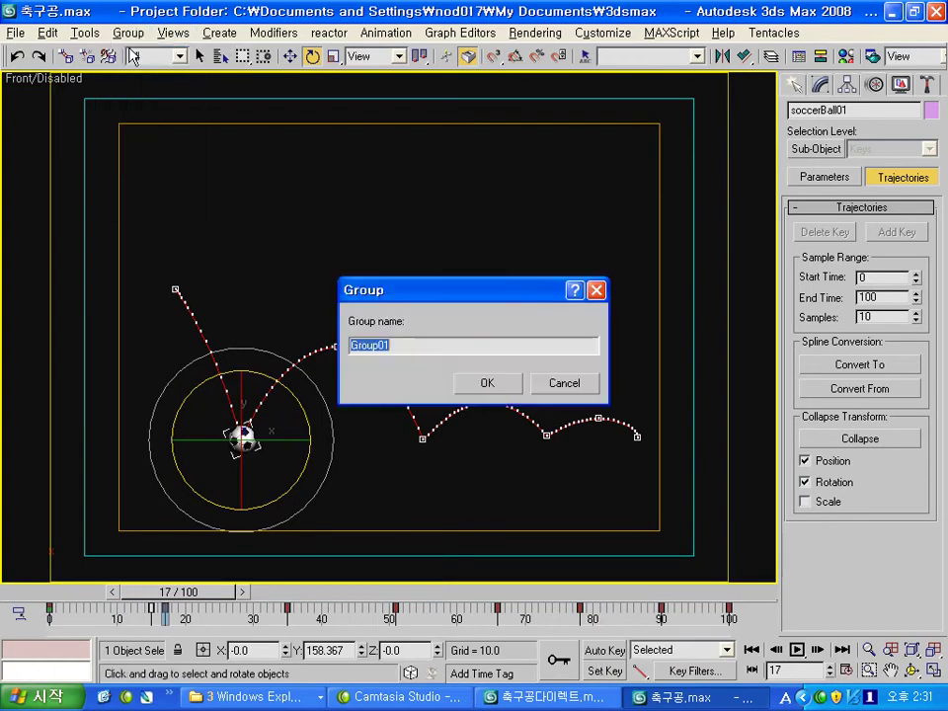
left_click(484, 385)
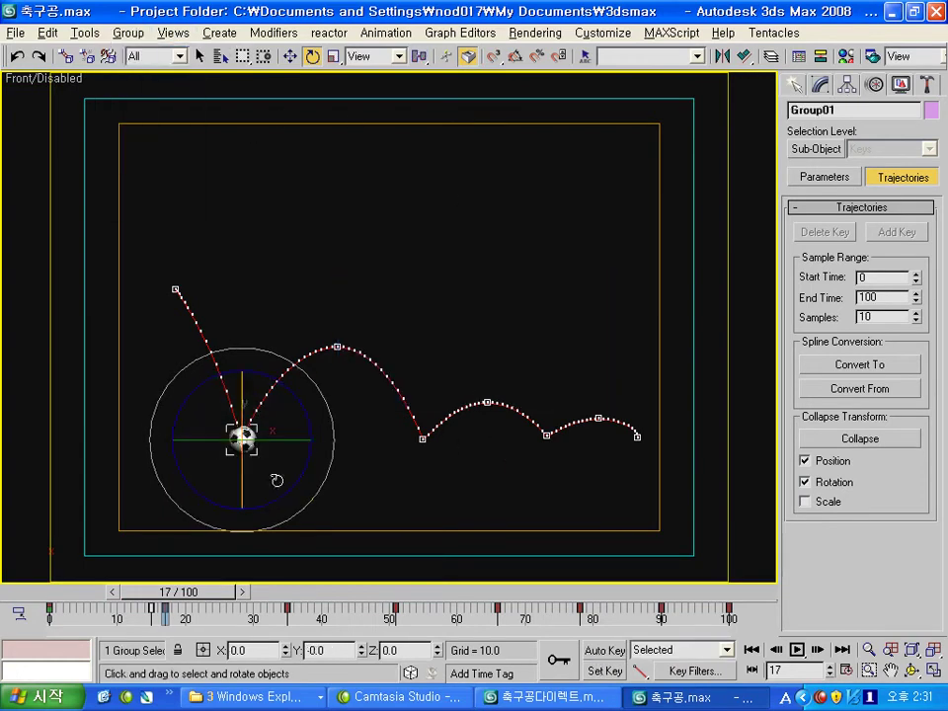
left_click(334, 57)
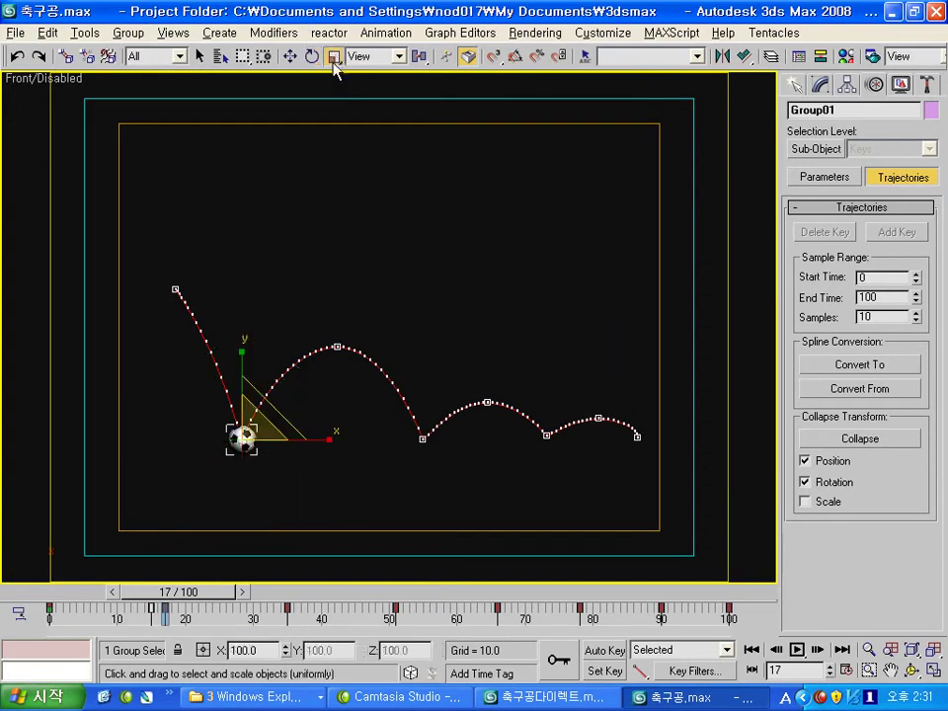
left_click(605, 650)
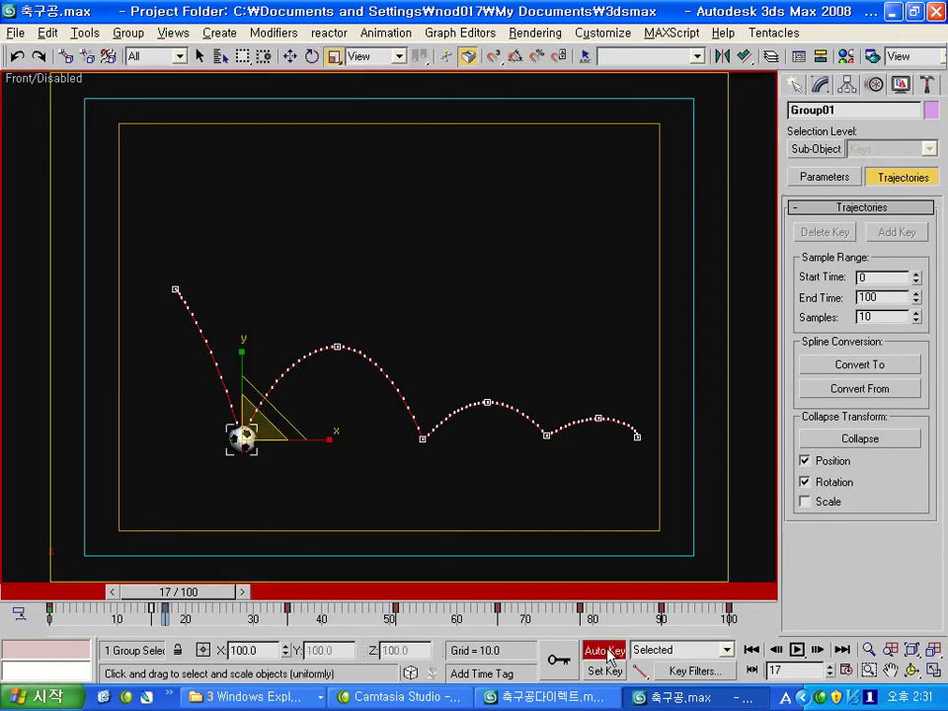
Step: Try a vertical squash at frame 17, undo it, then open Create Key at frame 16
key("q")
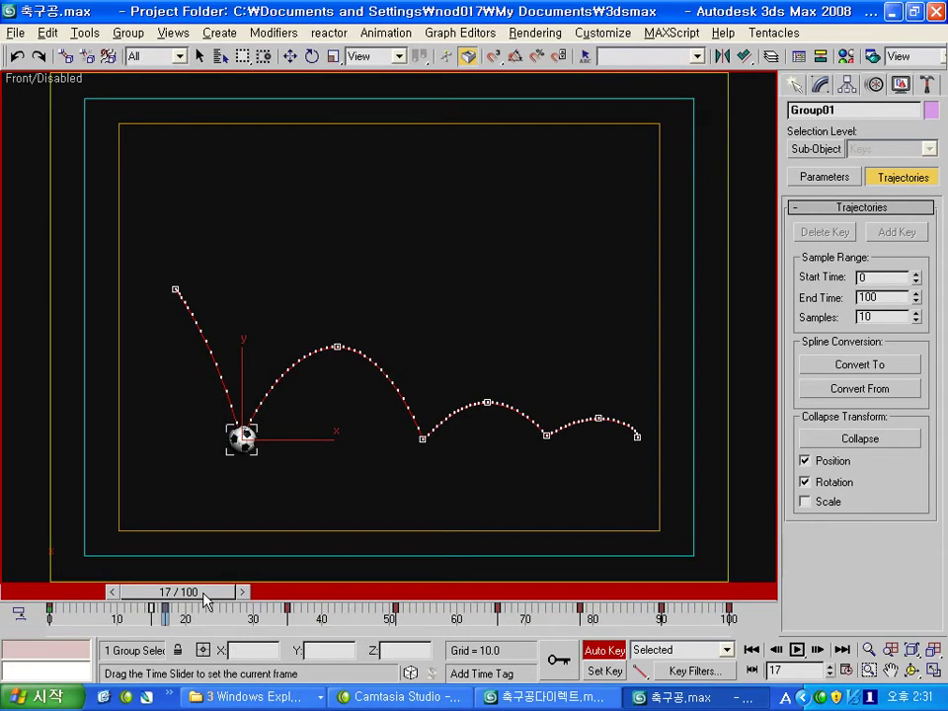
key("comma")
key("period")
key("r")
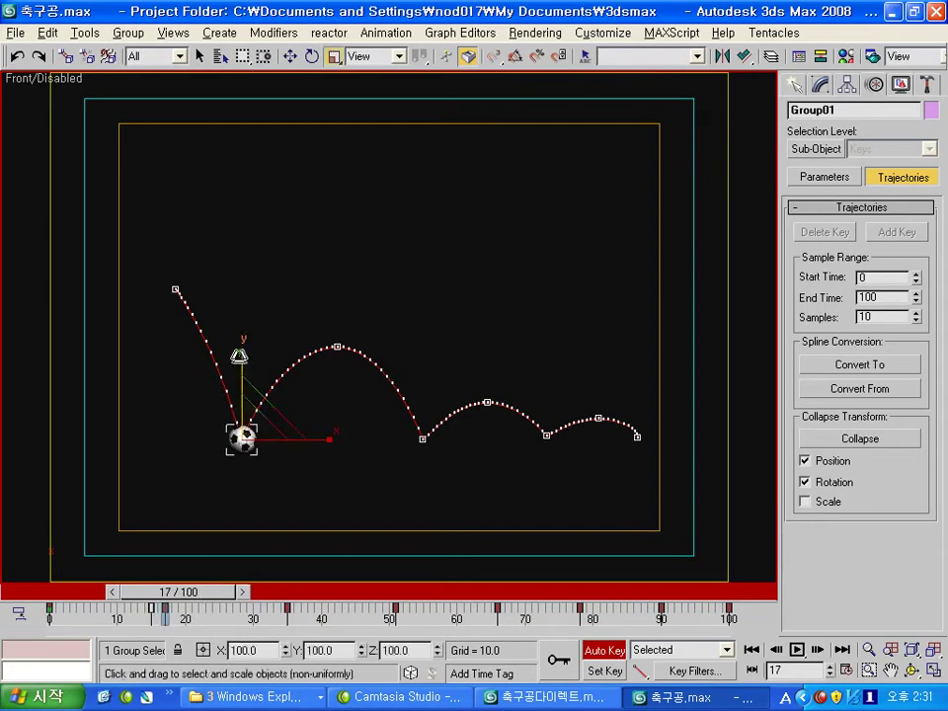
key("r")
left_click_drag(243, 352, 244, 399)
mouse_move(207, 591)
left_mouse_down()
mouse_move(99, 590)
mouse_move(246, 589)
mouse_move(174, 592)
mouse_move(192, 592)
mouse_move(182, 593)
left_mouse_up()
key("ctrl+z")
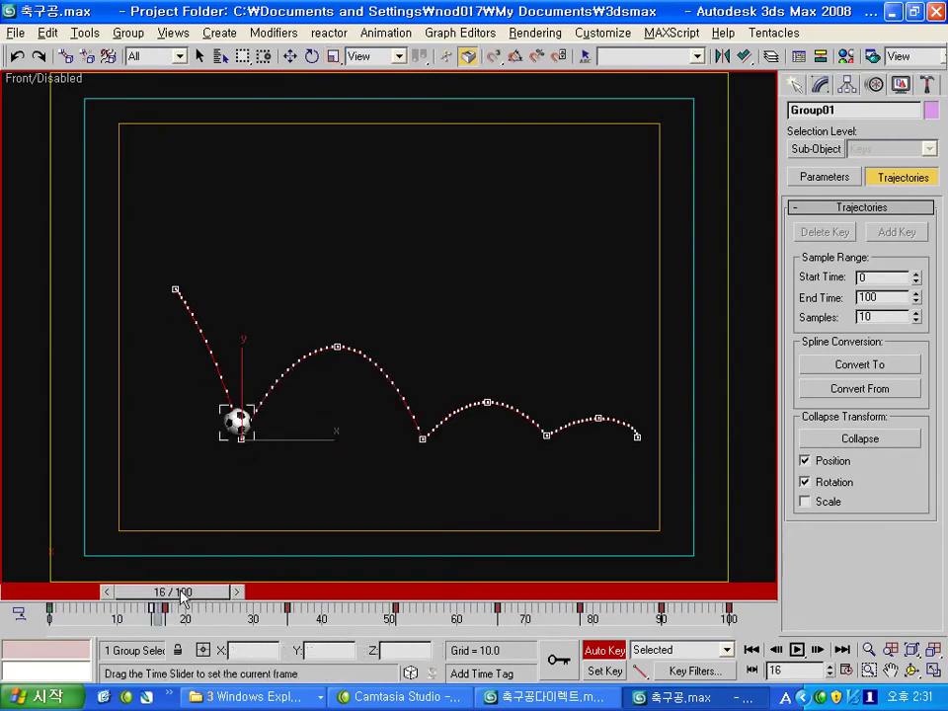
key("r")
right_click(184, 595)
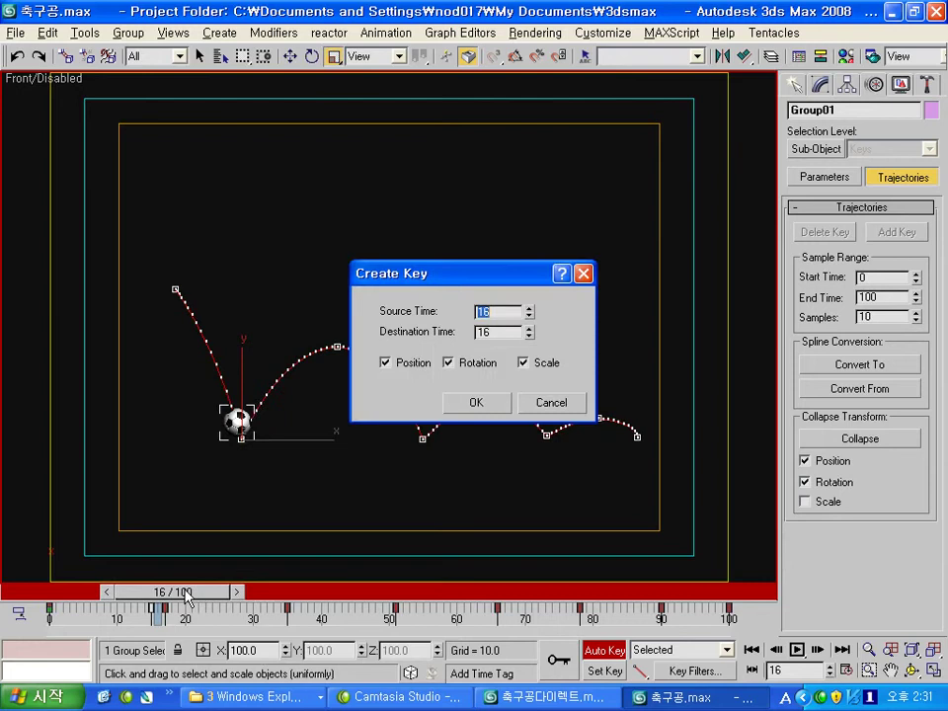
Step: Create Scale keys at frames 16 and 18 and squash the ball flat at frame 17
left_click(476, 405)
left_click_drag(194, 597, 204, 595)
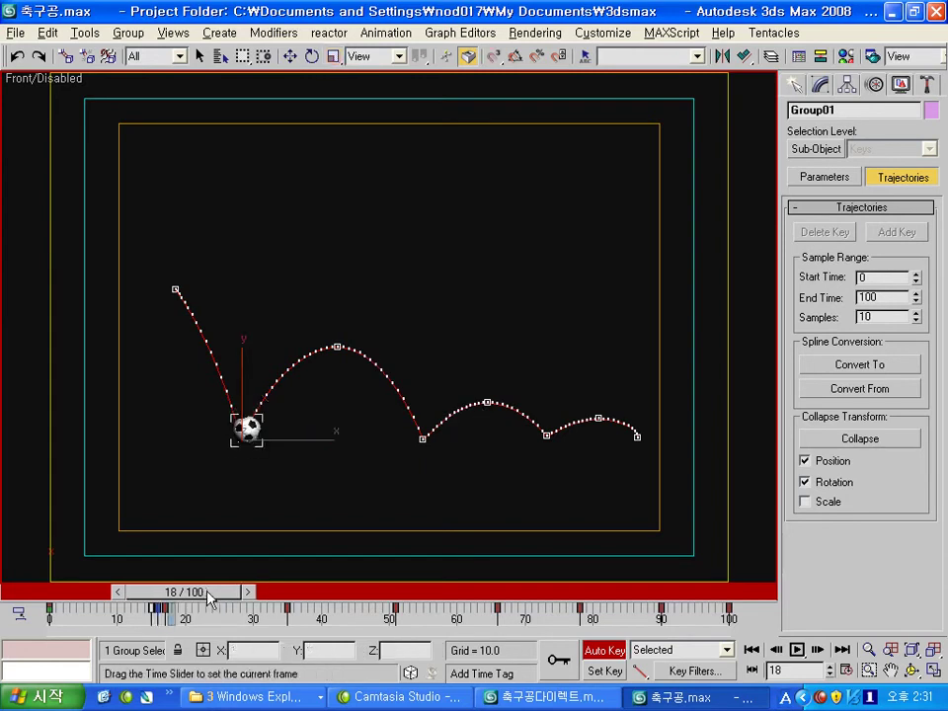
right_click(204, 596)
left_click(475, 402)
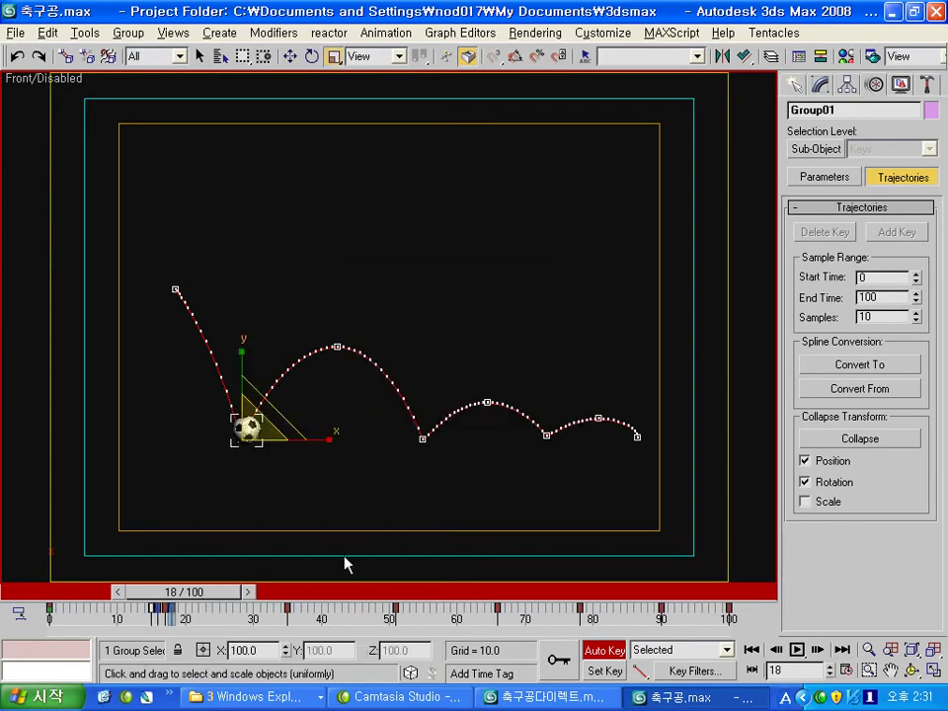
left_click_drag(184, 591, 177, 592)
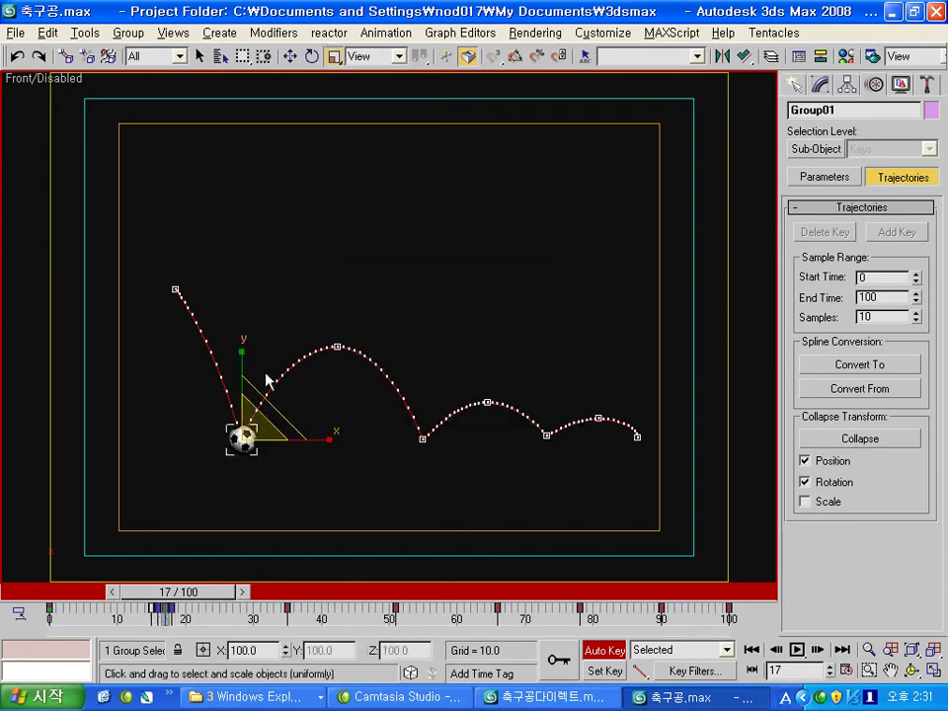
left_click_drag(244, 351, 247, 466)
mouse_move(180, 593)
left_mouse_down()
mouse_move(160, 592)
mouse_move(391, 598)
left_mouse_up()
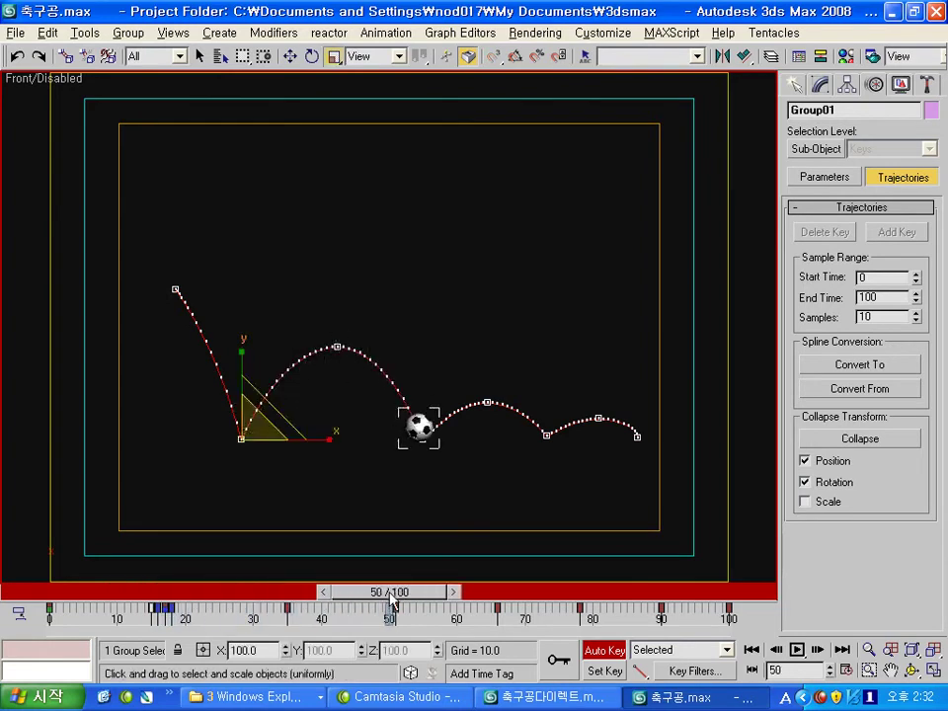
Step: Create Scale keys at frames 50, 52, 77 and 79 around the later impacts
right_click(391, 598)
left_click(475, 402)
mouse_move(389, 591)
left_mouse_down()
mouse_move(745, 595)
mouse_move(563, 592)
mouse_move(590, 582)
mouse_move(560, 593)
mouse_move(394, 592)
left_mouse_up()
right_click(400, 592)
left_click(493, 405)
right_click(598, 590)
left_click(479, 402)
right_click(609, 599)
left_click(483, 406)
key("r")
Step: Squash the ball at frame 51 and play the bounce from frame 0
left_click_drag(245, 359, 243, 407)
mouse_move(394, 591)
left_mouse_down()
mouse_move(93, 570)
mouse_move(49, 591)
left_mouse_up()
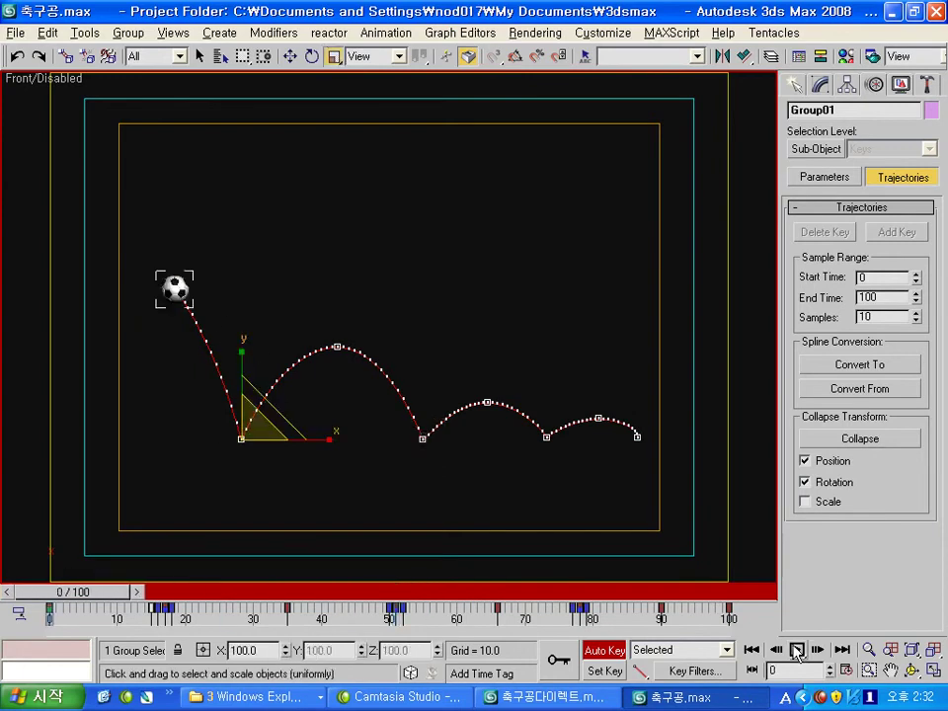
left_click(797, 649)
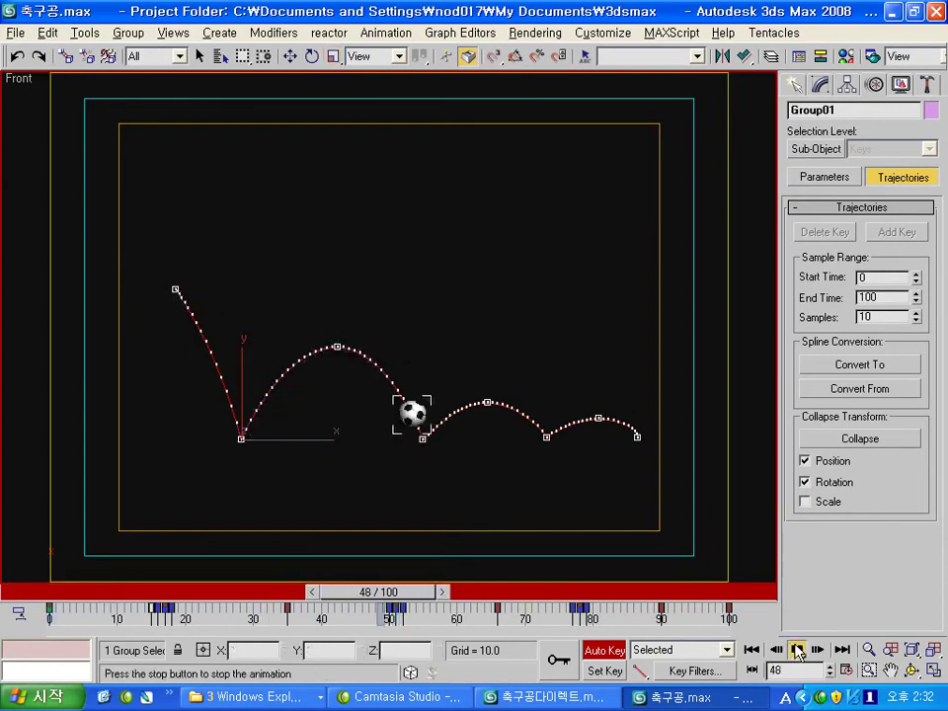
left_click(798, 649)
Step: Spread the squash scale keys outward to frames 15, 19, 76 and 80, then replay
left_click_drag(580, 591, 563, 595)
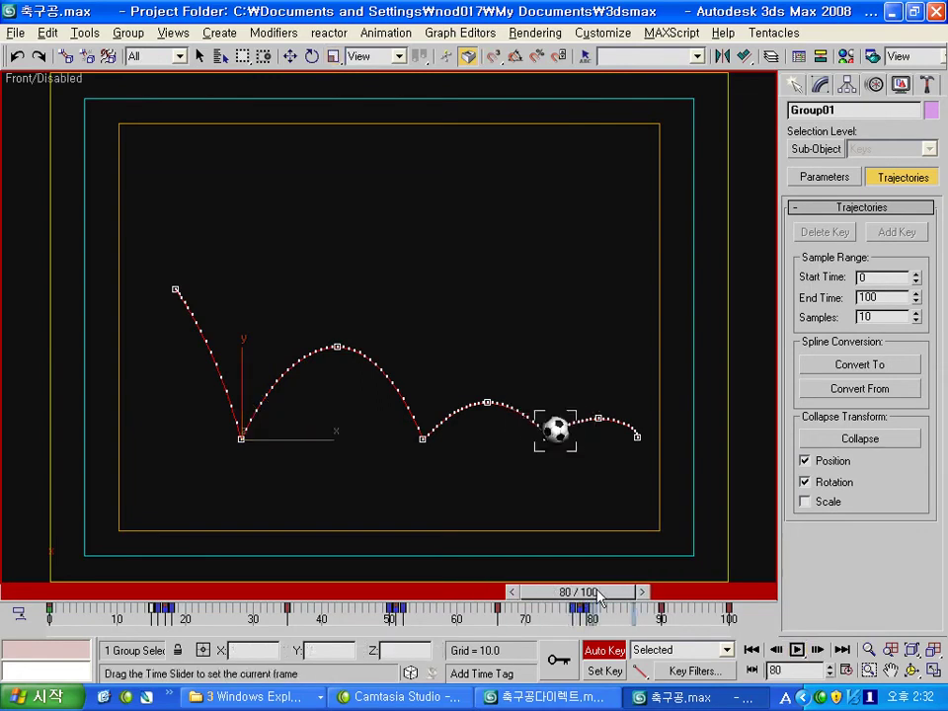
key("r")
left_click_drag(571, 608, 586, 608)
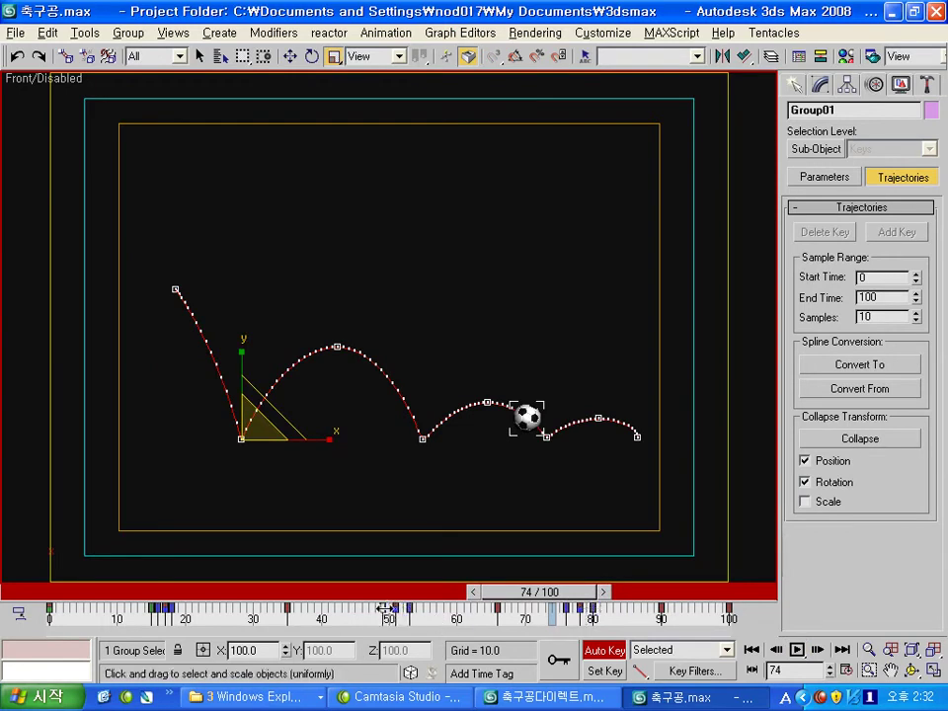
left_click_drag(172, 608, 150, 608)
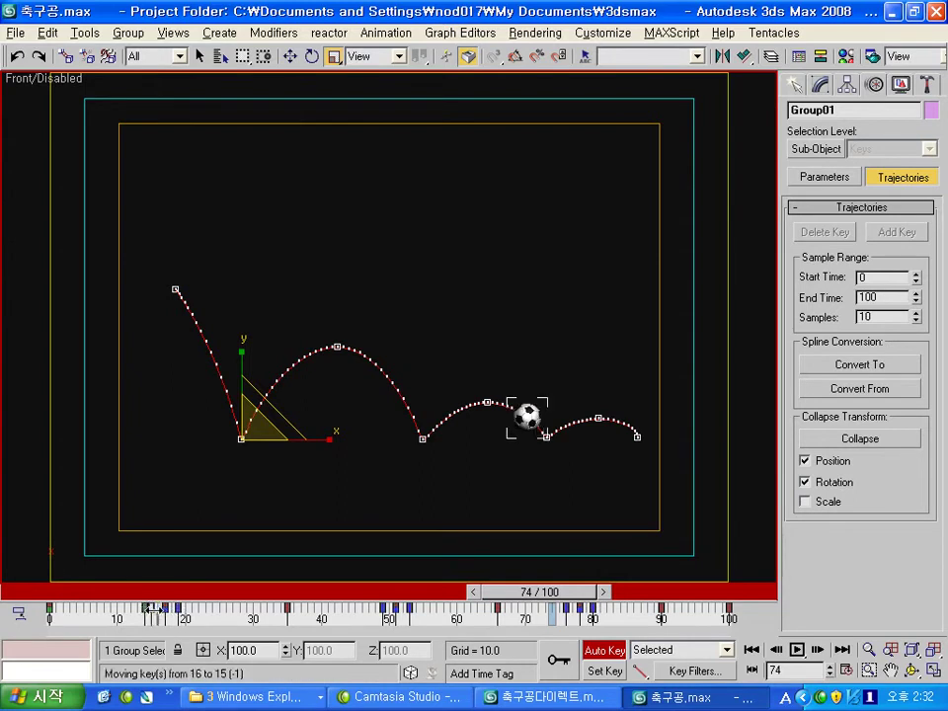
left_click_drag(506, 590, 160, 590)
key("r")
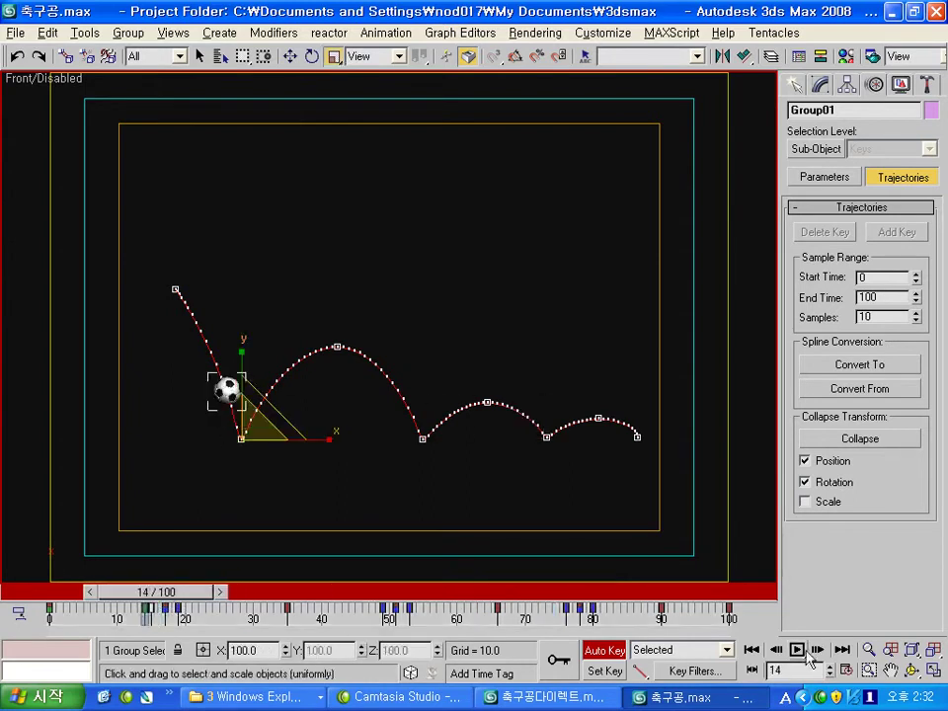
left_click(797, 651)
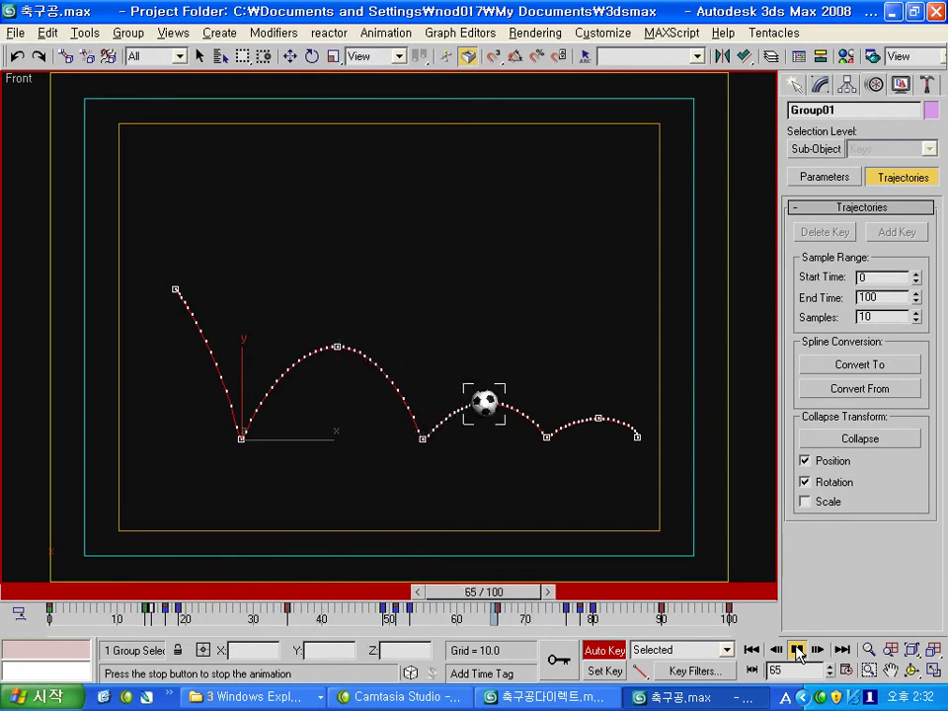
left_click(796, 650)
Step: Turn off Auto Key, orbit to show the grass ground, and play the bounce from frame 0
mouse_move(640, 591)
left_mouse_down()
mouse_move(574, 602)
mouse_move(592, 604)
left_mouse_up()
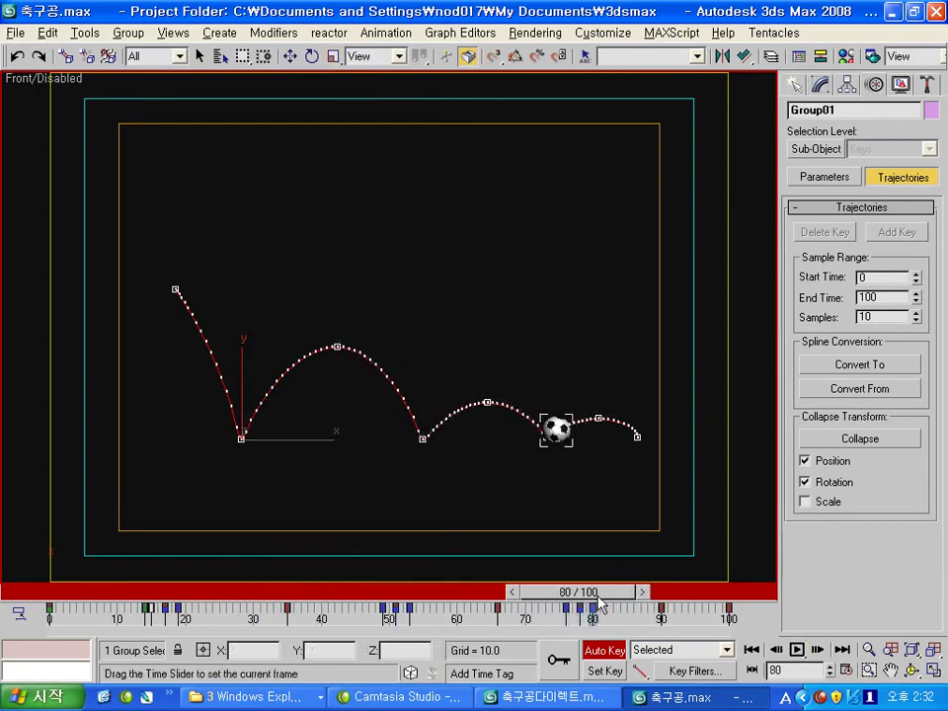
key("r")
middle_click_drag(515, 480, 486, 499, "alt")
left_click(613, 653)
mouse_move(507, 364)
middle_mouse_down("alt")
mouse_move(491, 268)
mouse_move(553, 198)
middle_mouse_up("alt")
left_click(592, 177)
left_click(796, 84)
left_click_drag(582, 591, 69, 592)
left_click(795, 649)
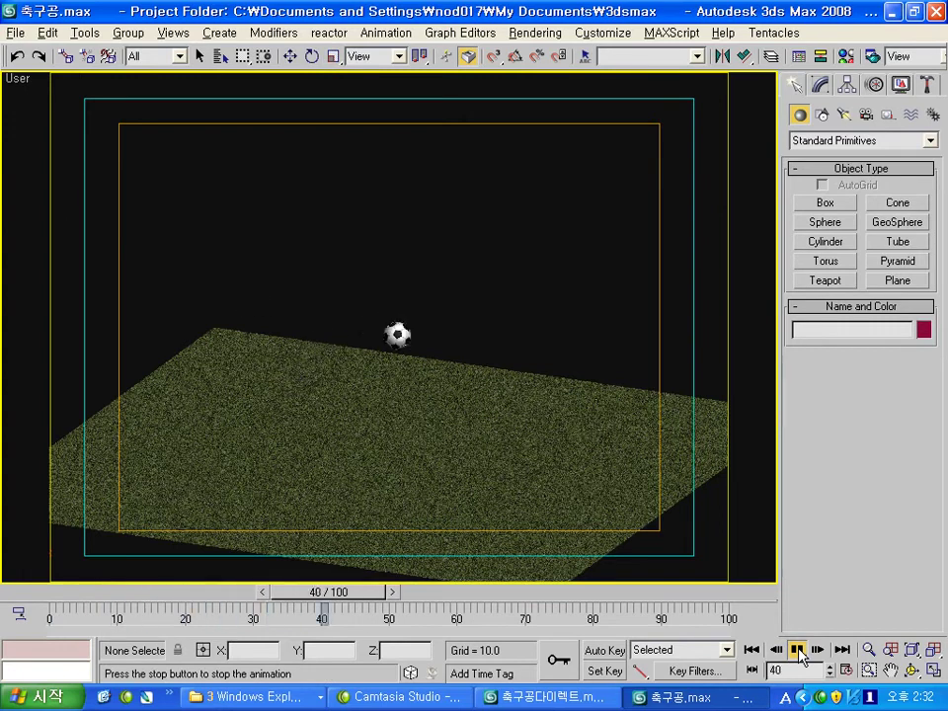
Step: Select Group01 at frame 0, frame it in Front view, and scrub to about frame 39
left_click_drag(649, 609, 45, 593)
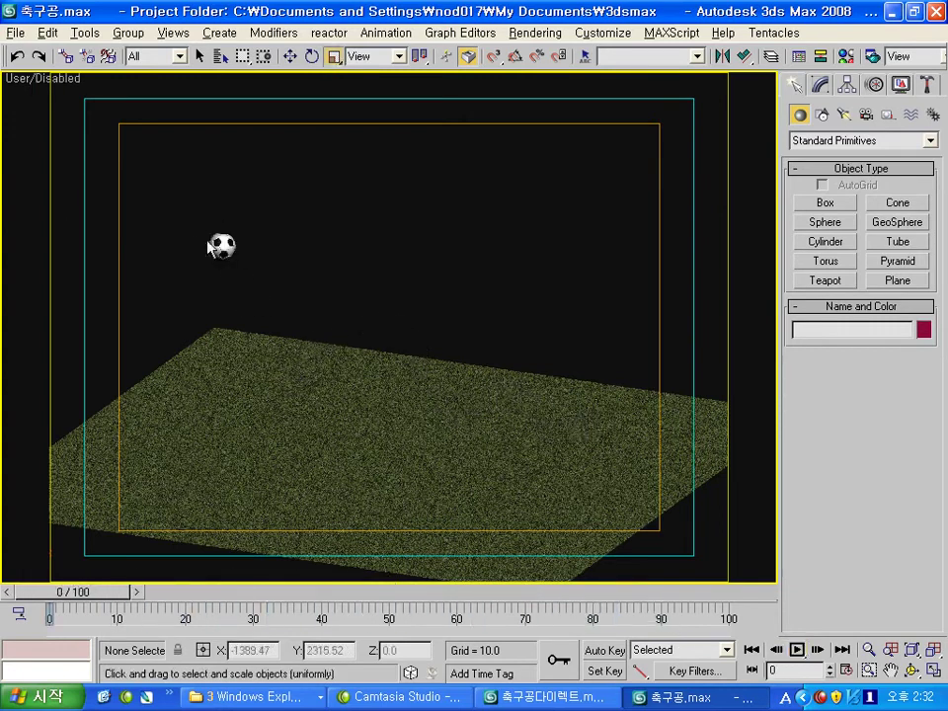
left_click(217, 245)
key("f")
key("z")
scroll(365, 361, "down", 3)
mouse_move(78, 593)
left_mouse_down()
mouse_move(431, 596)
mouse_move(63, 592)
mouse_move(363, 592)
left_mouse_up()
Step: Switch to 축구공다이렉트.max, orbit to a perspective angle with smooth shading, and zoom in
key("r")
left_click(557, 701)
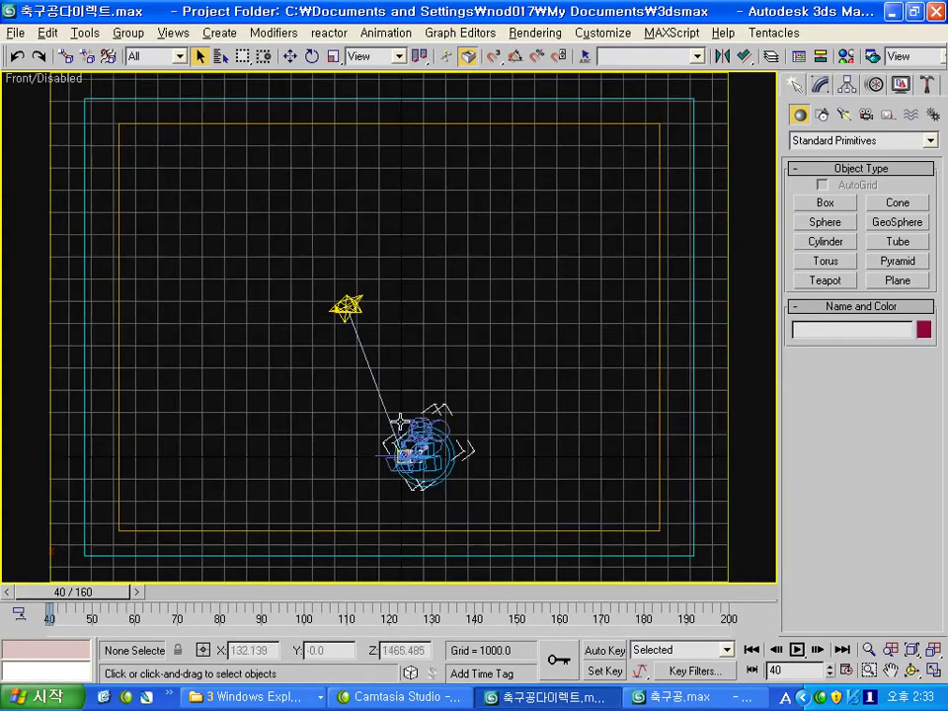
mouse_move(401, 420)
middle_mouse_down("alt")
mouse_move(359, 494)
mouse_move(465, 495)
mouse_move(398, 393)
mouse_move(354, 436)
mouse_move(507, 441)
middle_mouse_up("alt")
key("F3")
scroll(506, 441, "up", 3)
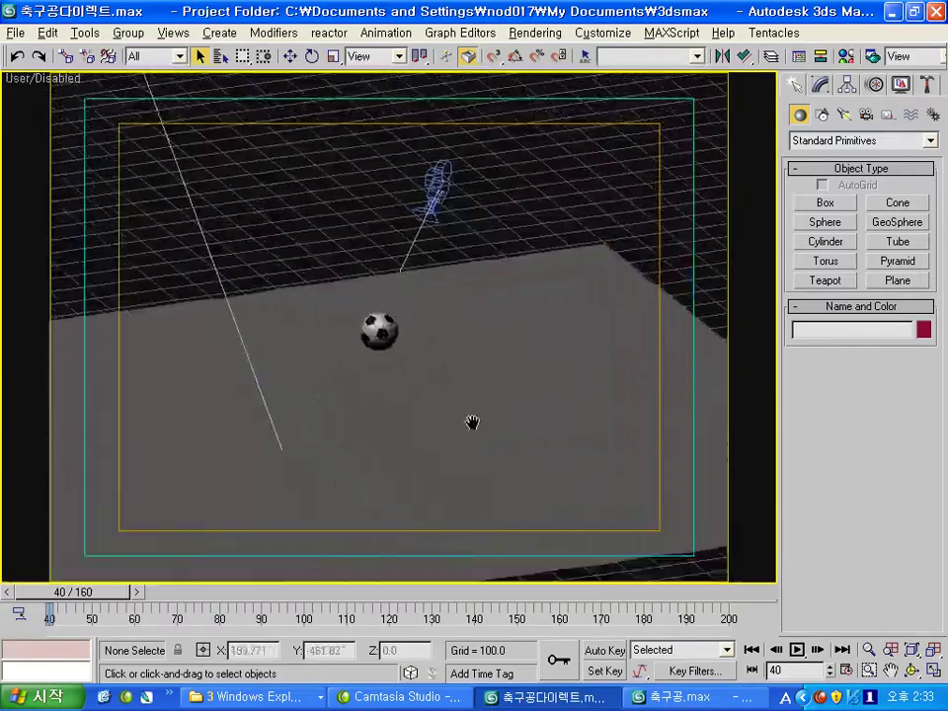
scroll(469, 424, "up", 3)
mouse_move(93, 592)
left_mouse_down()
mouse_move(458, 597)
mouse_move(74, 592)
mouse_move(350, 597)
left_mouse_up()
scroll(359, 481, "down", 3)
Step: Isolate soccerBall01 with Alt+Q and pan the view around the ball and ground
left_click(314, 351)
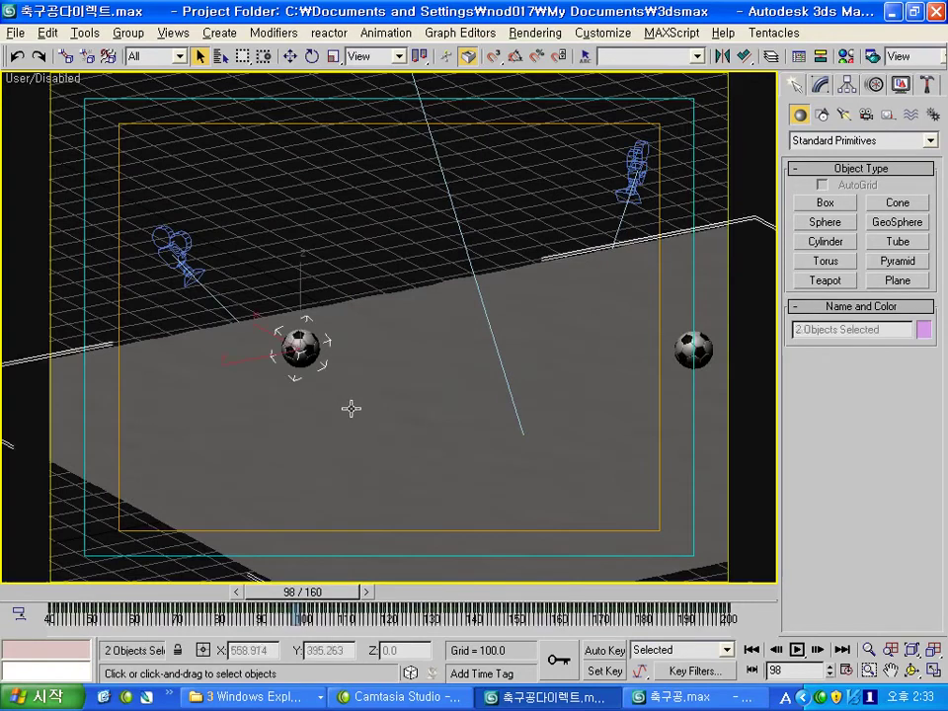
key("alt+q")
scroll(355, 411, "up", 3)
mouse_move(363, 415)
middle_mouse_down()
mouse_move(550, 429)
mouse_move(329, 472)
middle_mouse_up()
left_click(375, 553)
left_click(362, 313)
mouse_move(304, 593)
left_mouse_down()
mouse_move(472, 601)
mouse_move(72, 593)
left_mouse_up()
Step: Show soccerBall01's trajectory in the Motion panel and play the animation
left_click(877, 84)
left_click(897, 177)
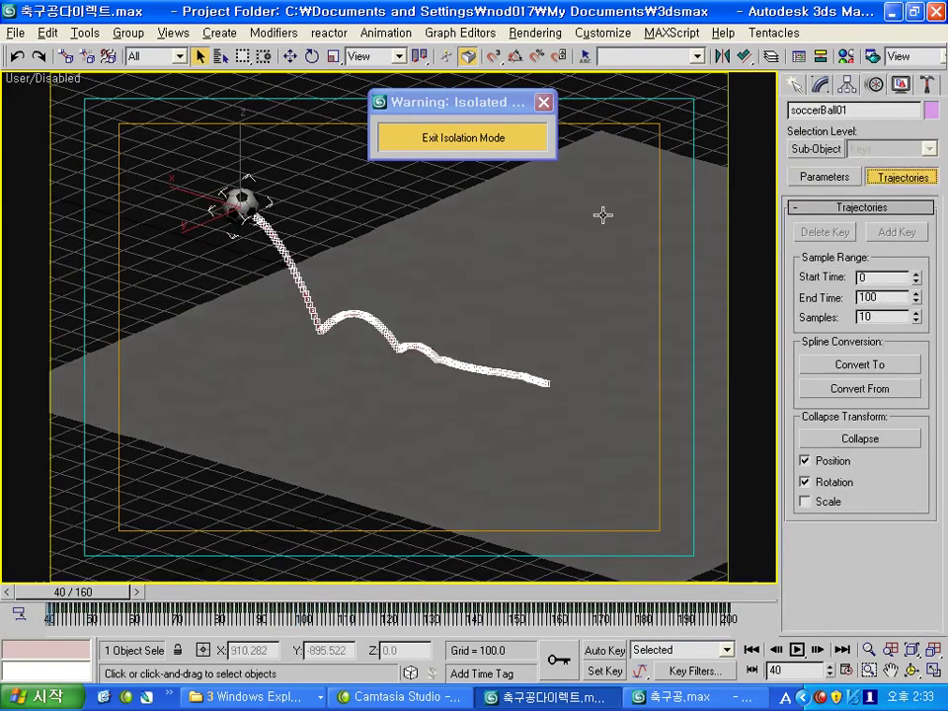
left_click(795, 649)
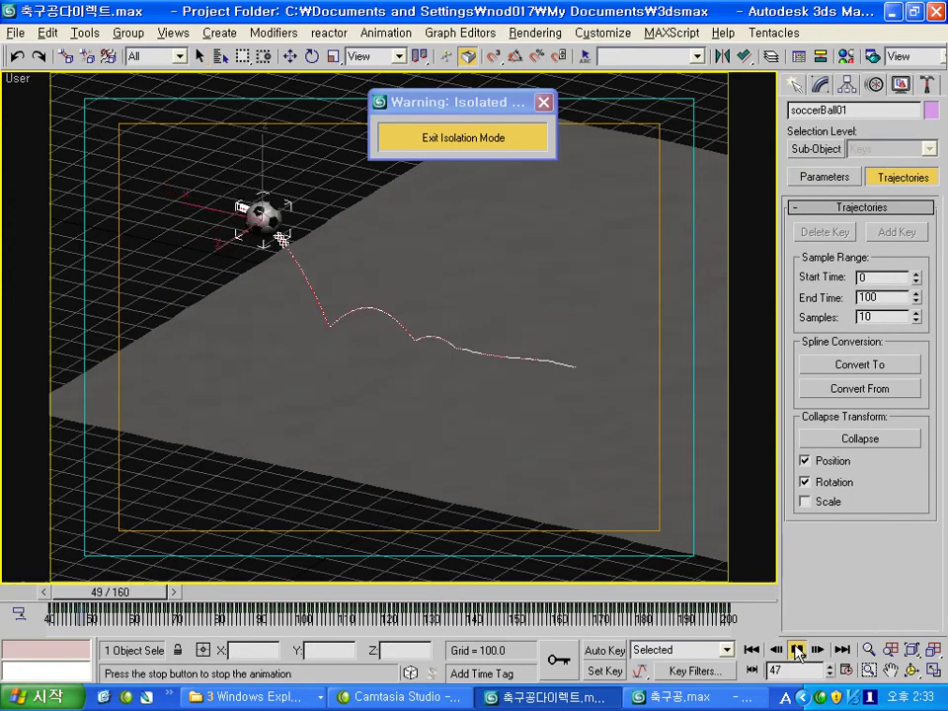
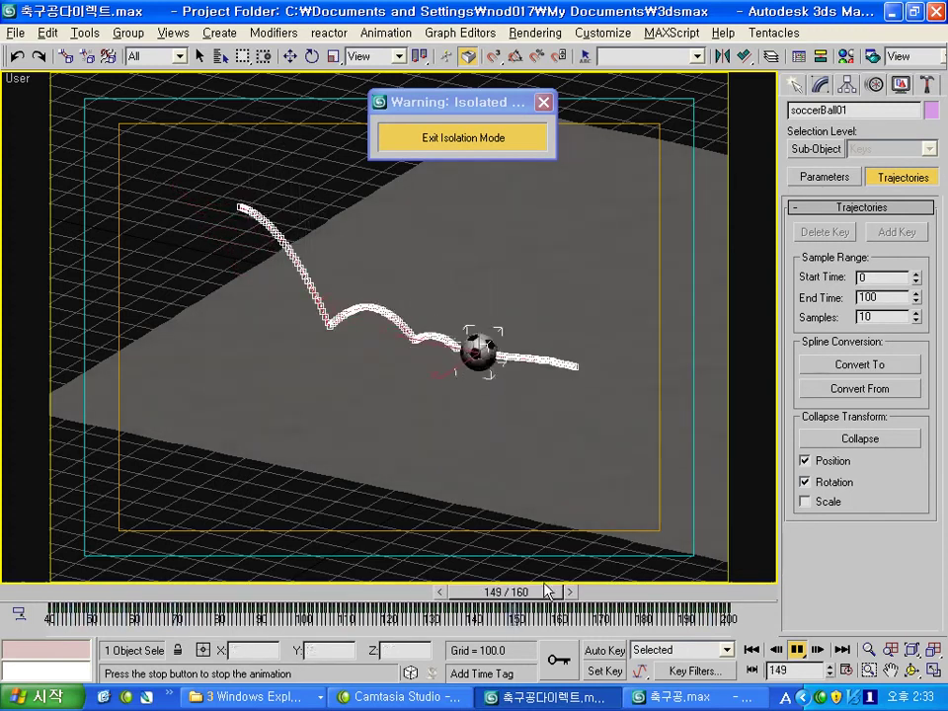
Step: Stop the soccer ball animation at frame 40, then switch to 축구공.max and scrub to frame 18
left_click_drag(610, 591, 79, 592)
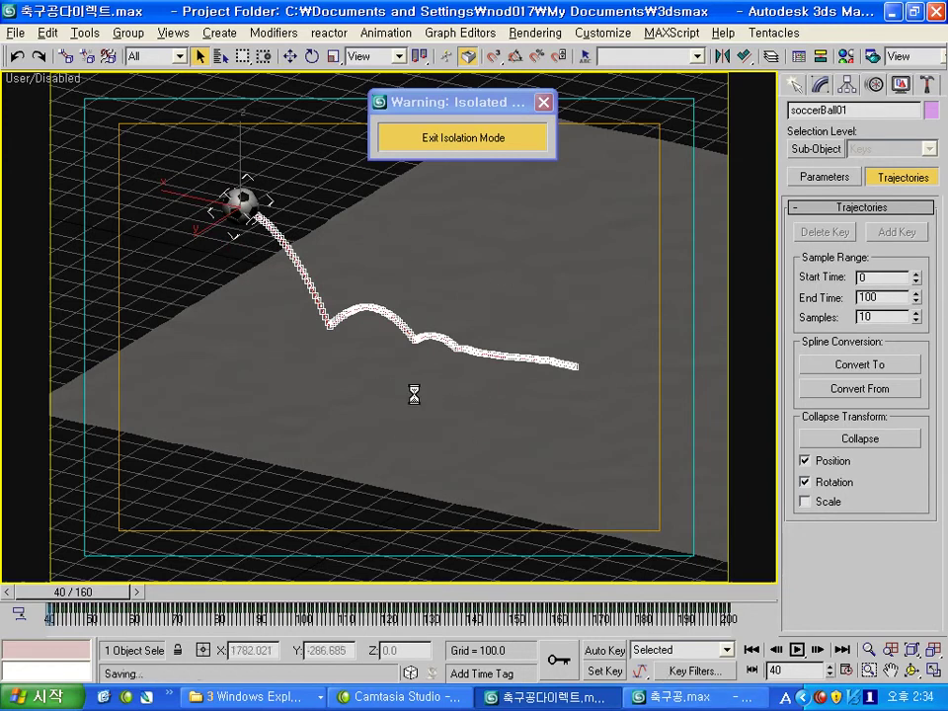
left_click(720, 696)
mouse_move(325, 592)
left_mouse_down()
mouse_move(187, 593)
mouse_move(556, 592)
left_mouse_up()
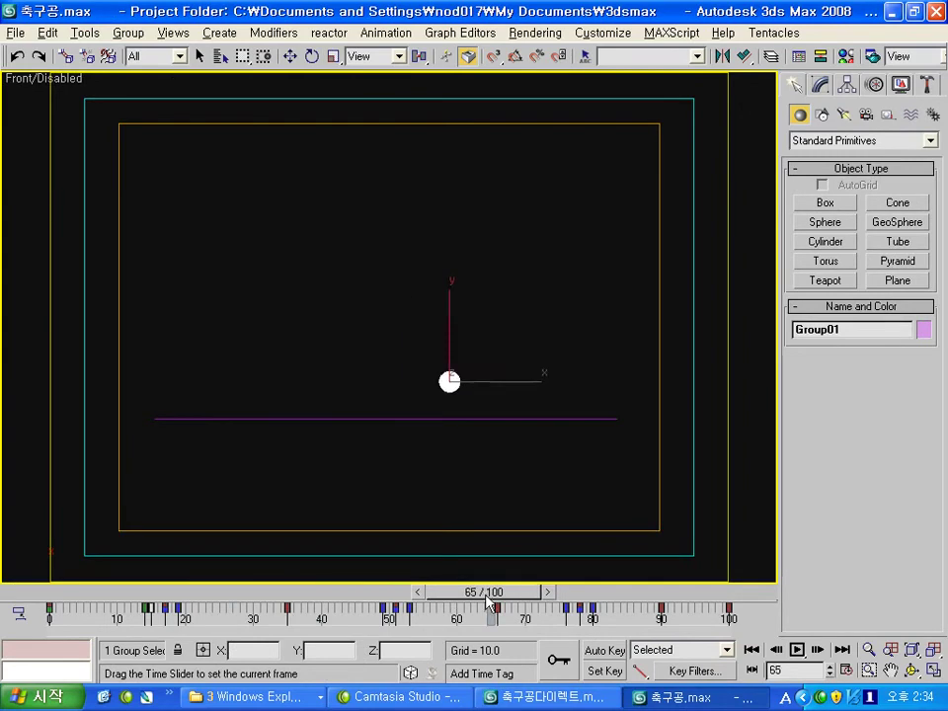
Step: Orbit into a User view above the grass plane and rewind Group01's bounce to frame 0
mouse_move(476, 403)
middle_mouse_down("alt")
mouse_move(440, 440)
mouse_move(477, 395)
middle_mouse_up("alt")
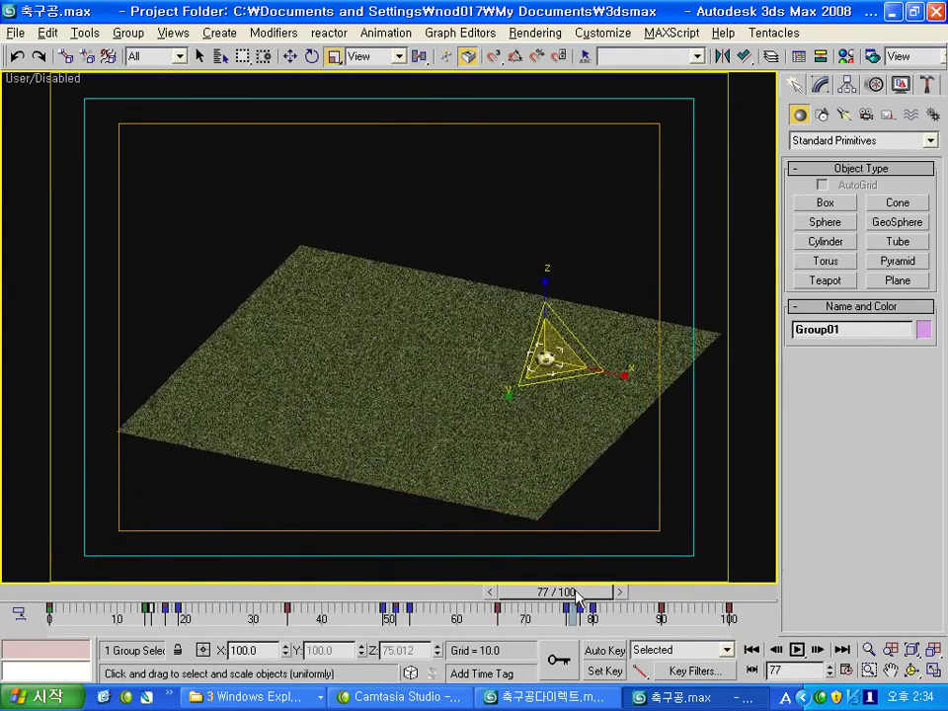
left_click_drag(578, 595, 99, 591)
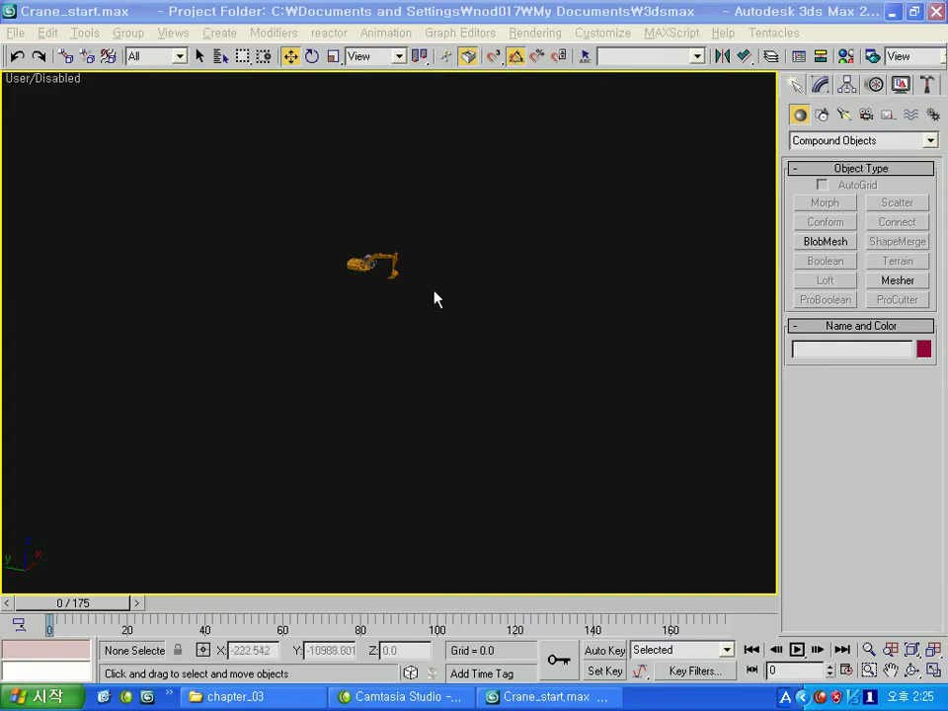
Step: Select the excavator bucket and rotate it 5 degrees about its pivot
scroll(434, 298, "up", 2)
scroll(338, 287, "up", 3)
scroll(529, 435, "up", 3)
scroll(691, 396, "up", 2)
scroll(691, 397, "down", 3)
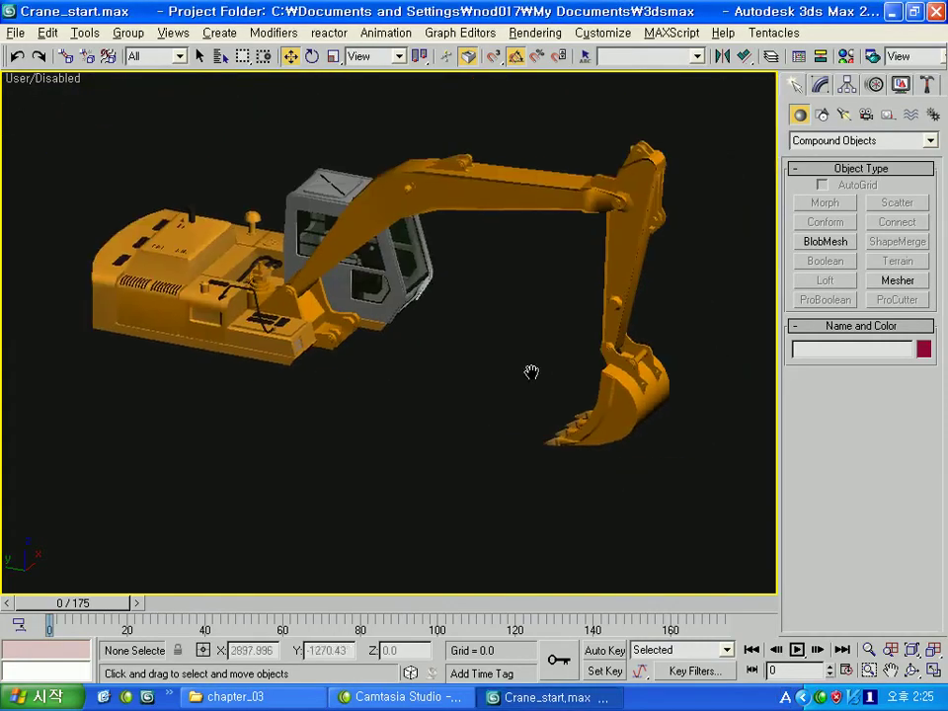
scroll(531, 372, "down", 2)
left_click(585, 396)
middle_click_drag(585, 397, 652, 368, "alt")
key("e")
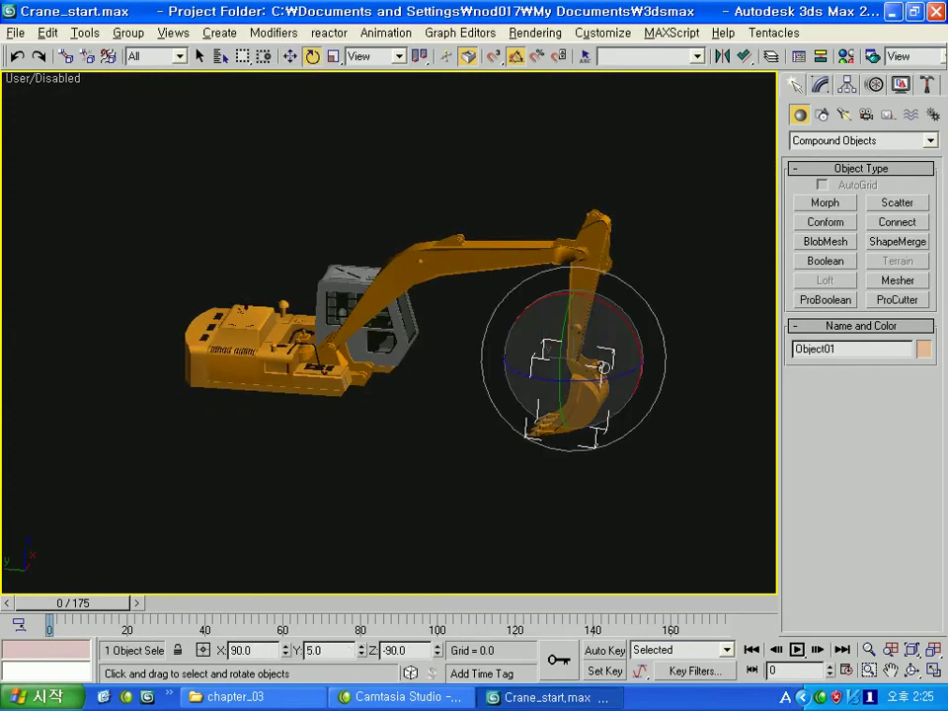
left_click_drag(634, 393, 628, 347)
left_click(631, 277)
Step: Select the stick arm and inspect its pivot in the Hierarchy panel
left_click(597, 277)
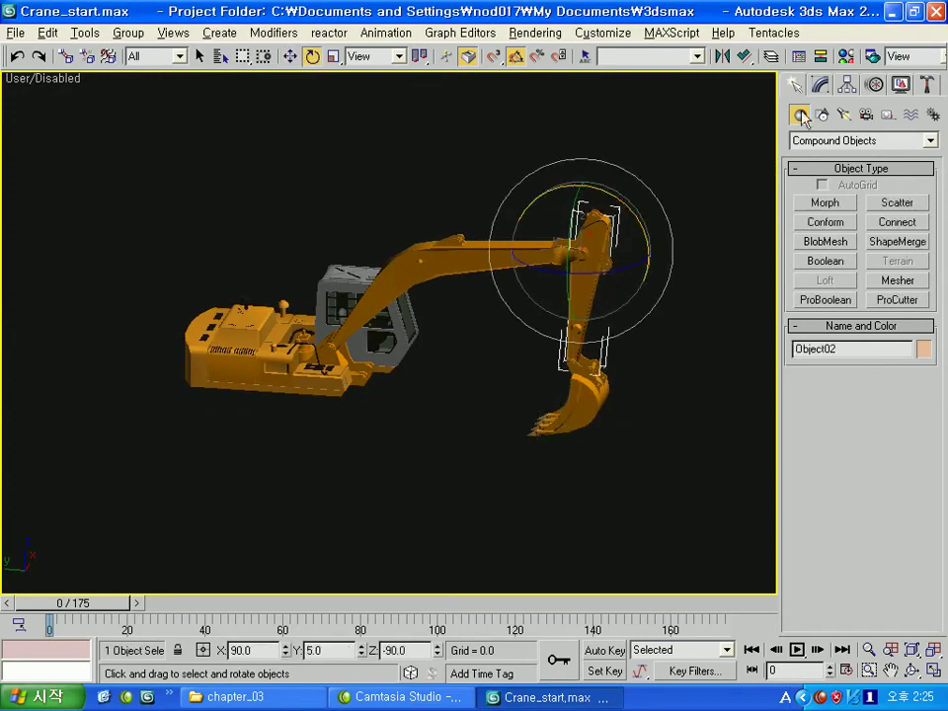
left_click(819, 85)
left_click(847, 85)
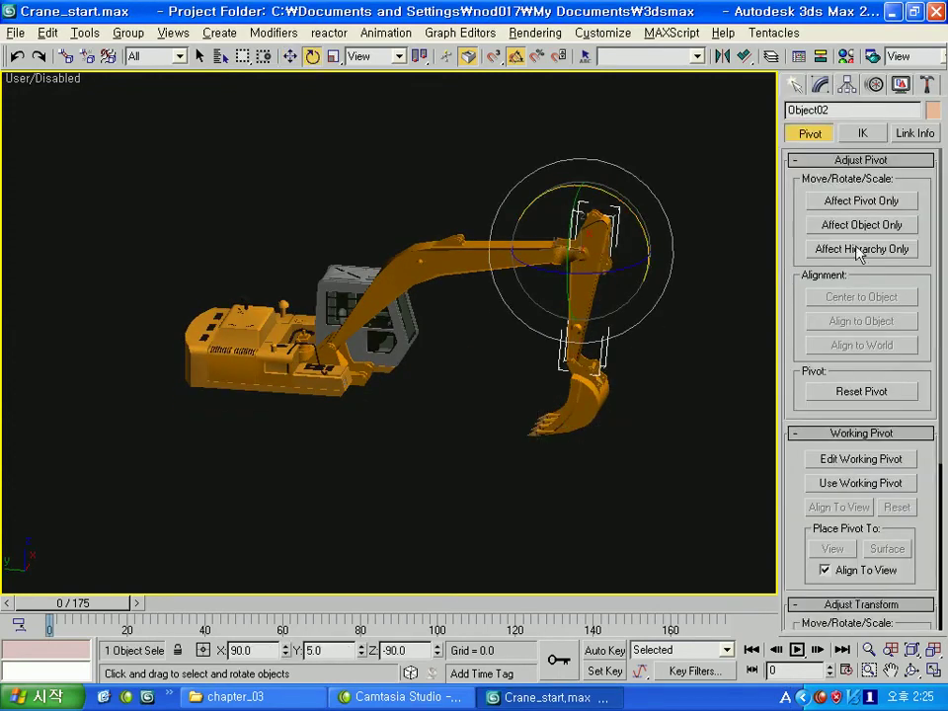
left_click(798, 87)
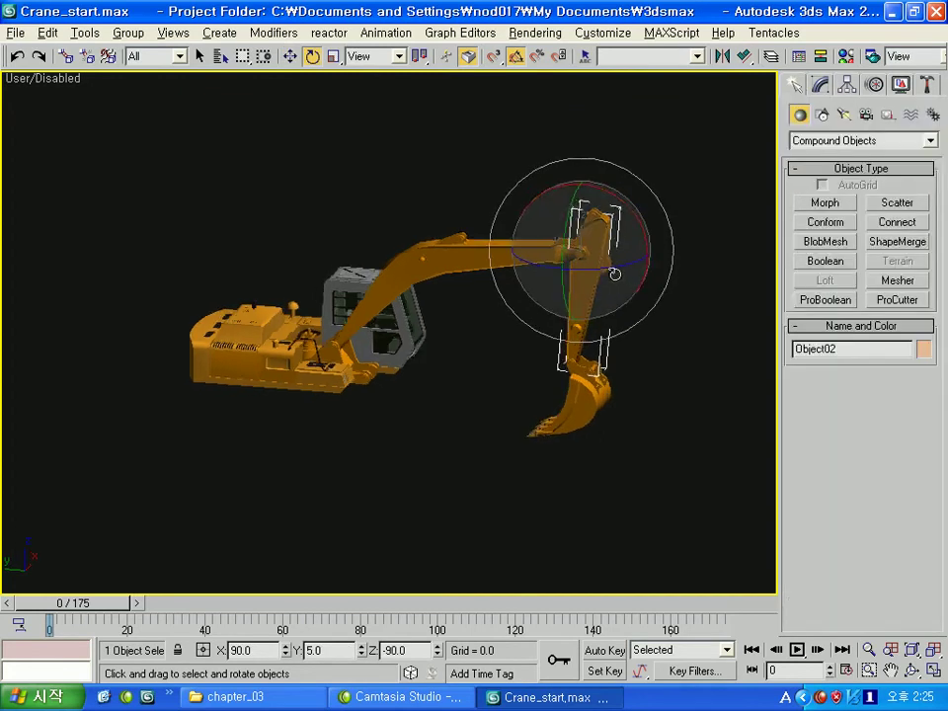
left_click(596, 344)
Step: Frame the whole excavator, select the bucket and bring up the Create category list
scroll(557, 330, "up", 3)
mouse_move(557, 330)
middle_mouse_down()
mouse_move(493, 307)
mouse_move(465, 271)
mouse_move(485, 255)
mouse_move(567, 251)
mouse_move(607, 276)
mouse_move(618, 298)
mouse_move(774, 389)
mouse_move(782, 431)
mouse_move(779, 409)
middle_mouse_up()
scroll(607, 355, "up", 5)
mouse_move(607, 355)
middle_mouse_down("alt")
mouse_move(611, 429)
mouse_move(666, 245)
middle_mouse_up("alt")
scroll(611, 427, "down", 2)
scroll(515, 275, "down", 1)
scroll(516, 296, "up", 1)
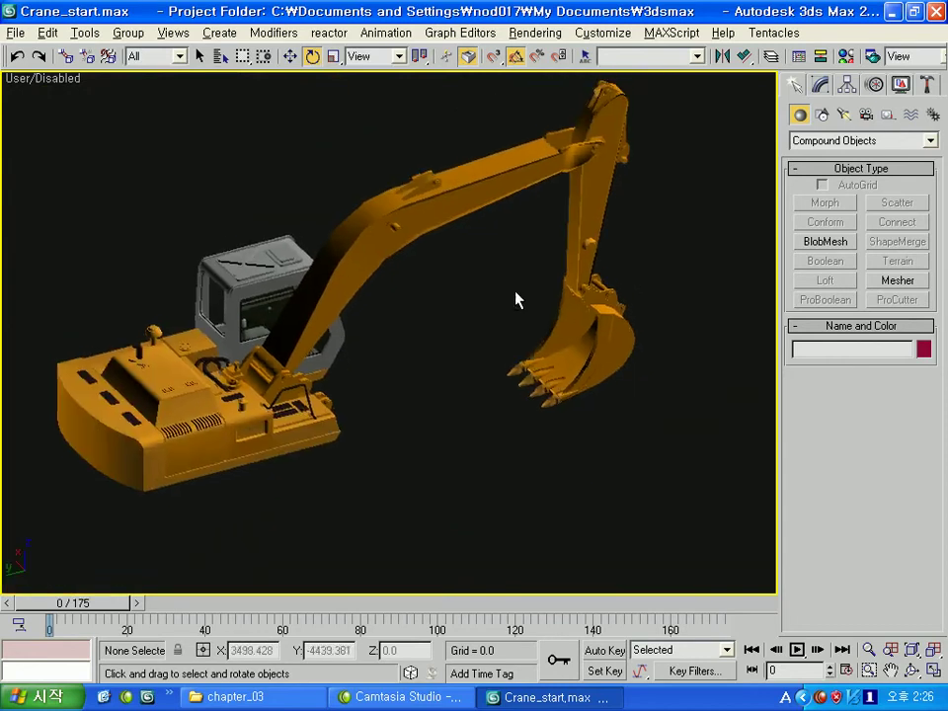
scroll(503, 294, "up", 2)
left_click(551, 316)
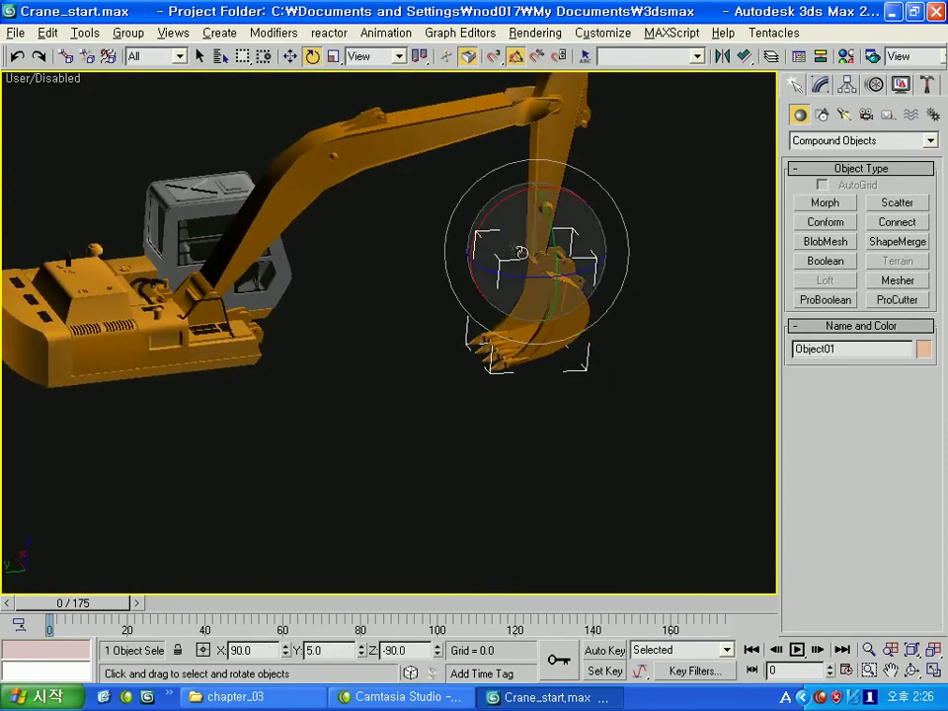
left_click(858, 141)
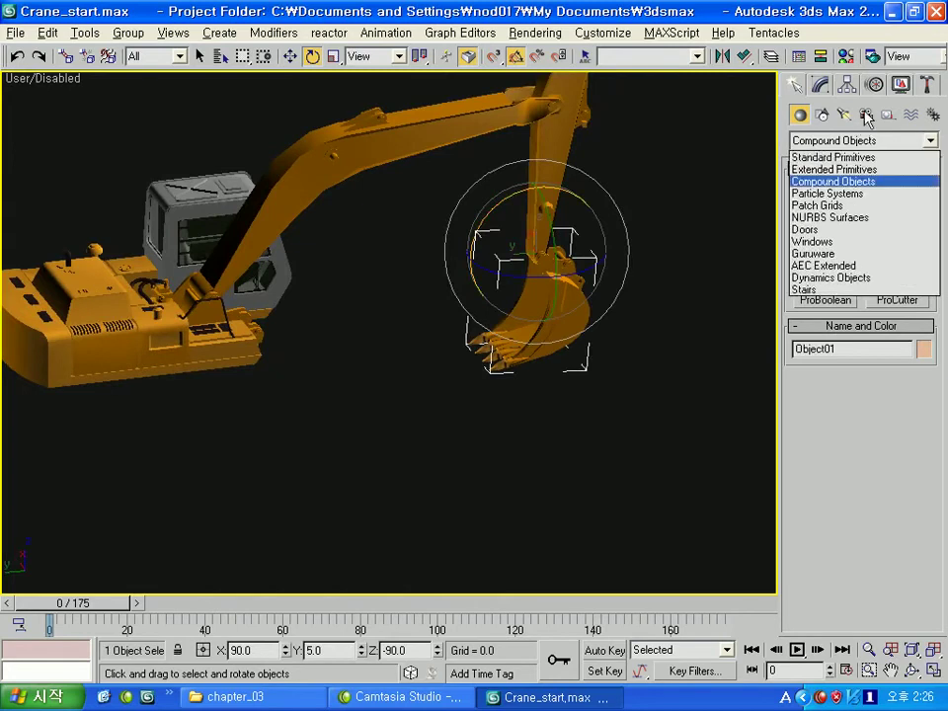
Step: Create a Snow particle emitter and preview its snowfall at frame 69
left_click(837, 194)
left_click(834, 224)
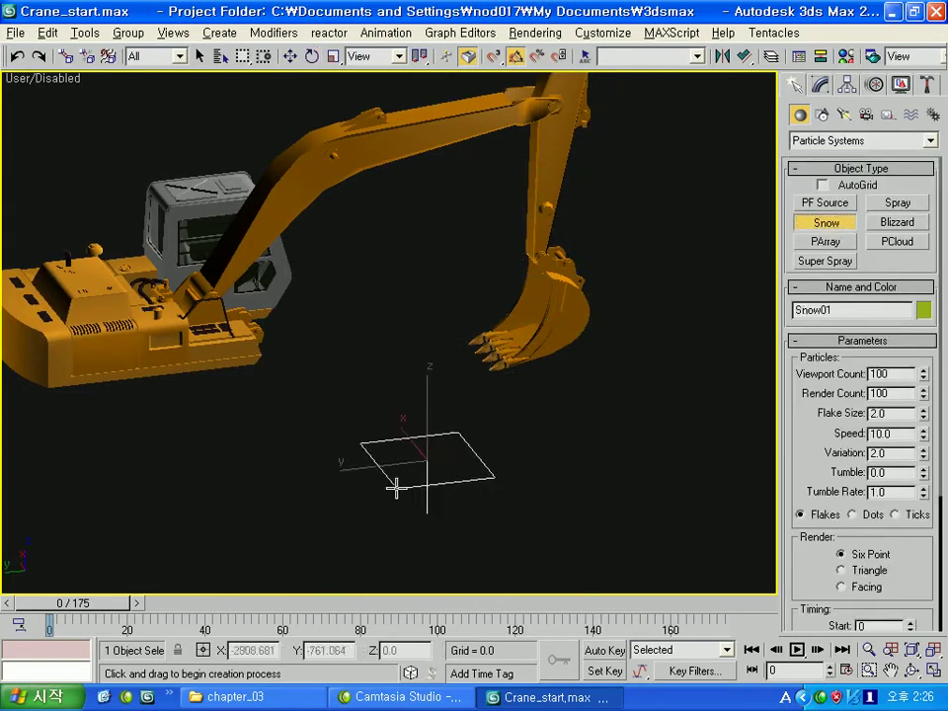
left_click_drag(99, 602, 316, 602)
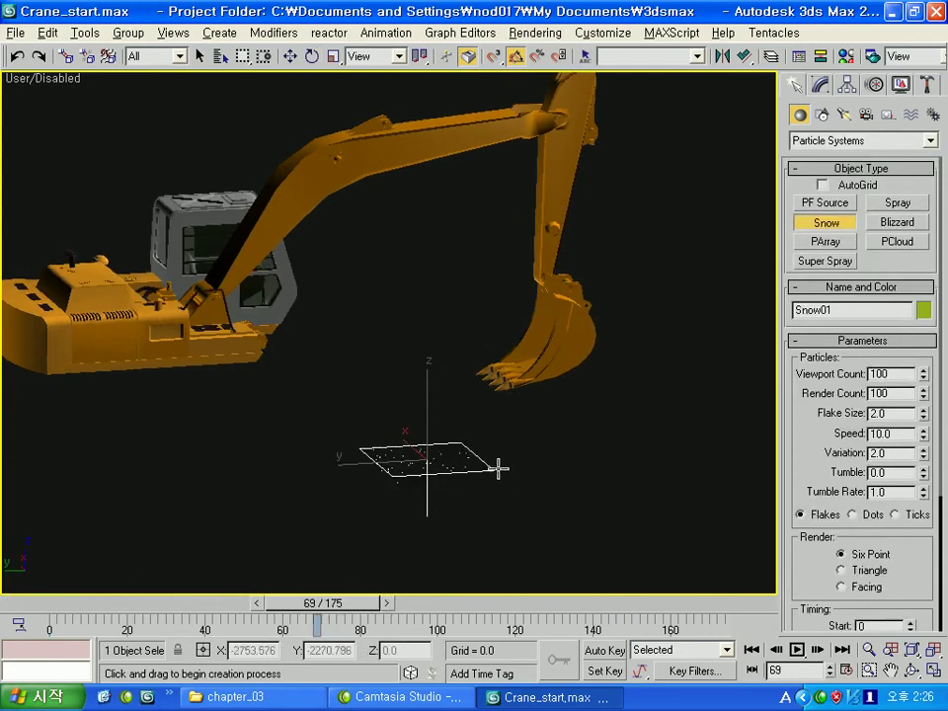
left_click(931, 114)
Step: Place a Wind force space warp to the right of the snow emitter
left_click(910, 114)
left_click(928, 140)
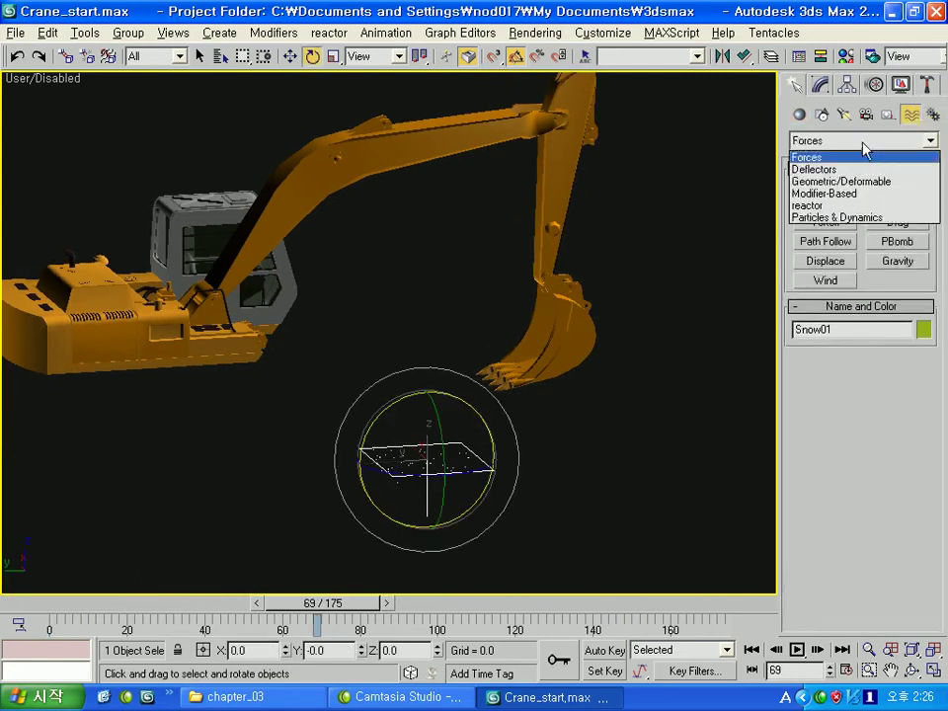
left_click(839, 154)
left_click(825, 281)
left_click_drag(620, 499, 661, 496)
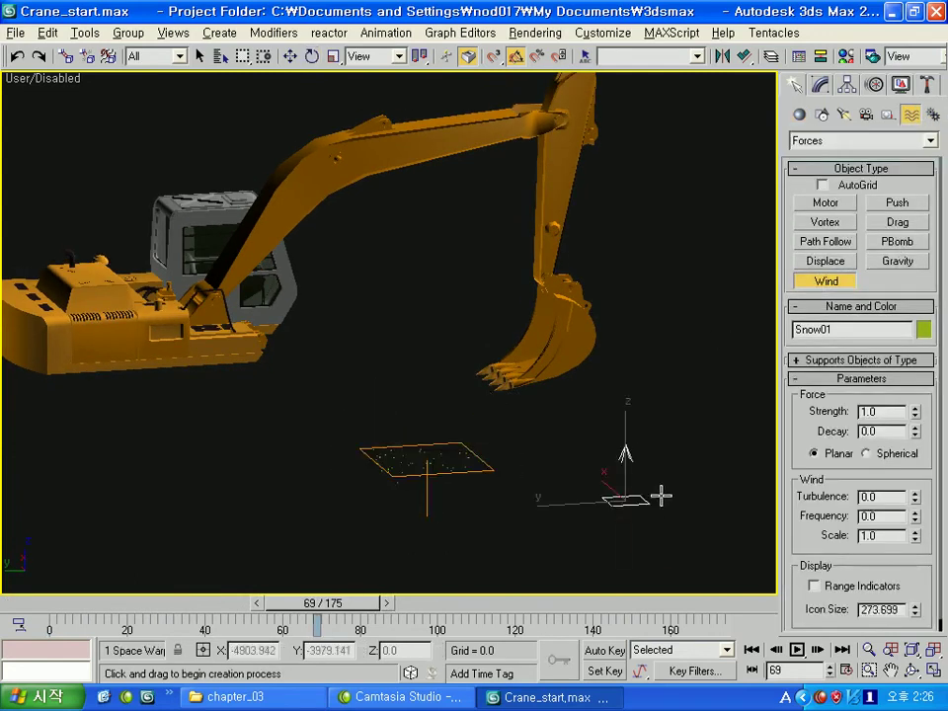
Step: Bind the snow emitter to the wind force and tilt the wind to -105 degrees
left_click(107, 56)
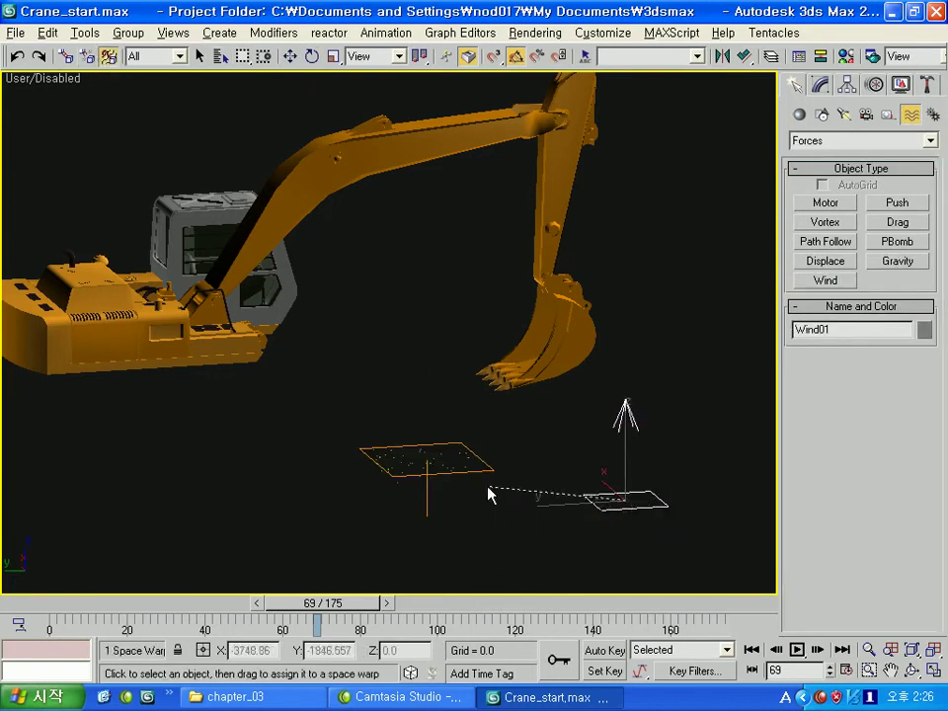
left_click_drag(472, 469, 471, 466)
left_click_drag(318, 611, 145, 599)
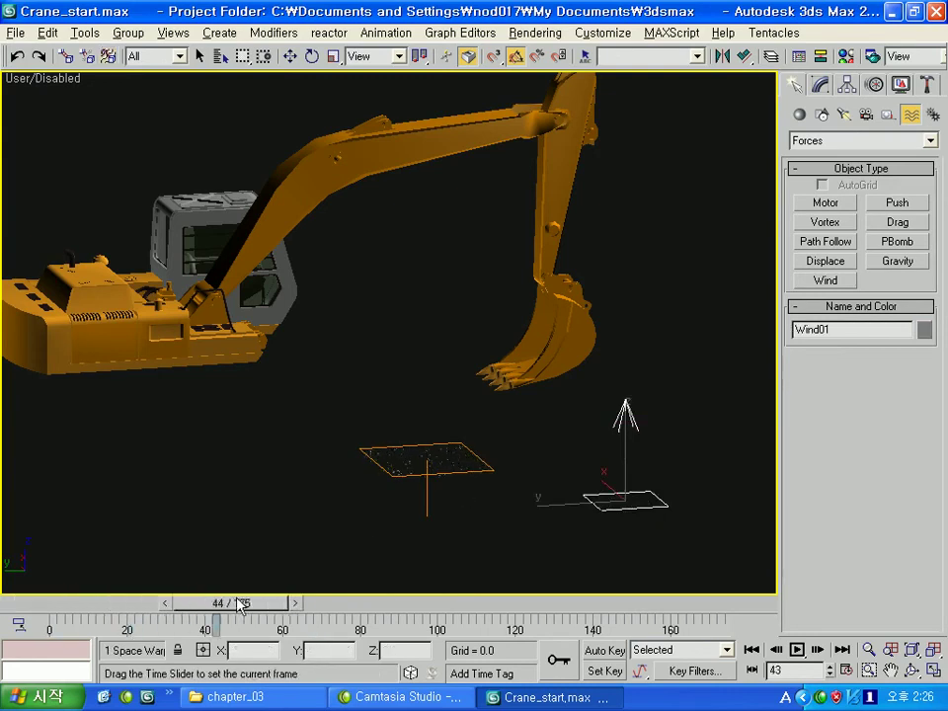
left_click_drag(338, 604, 373, 604)
key("e")
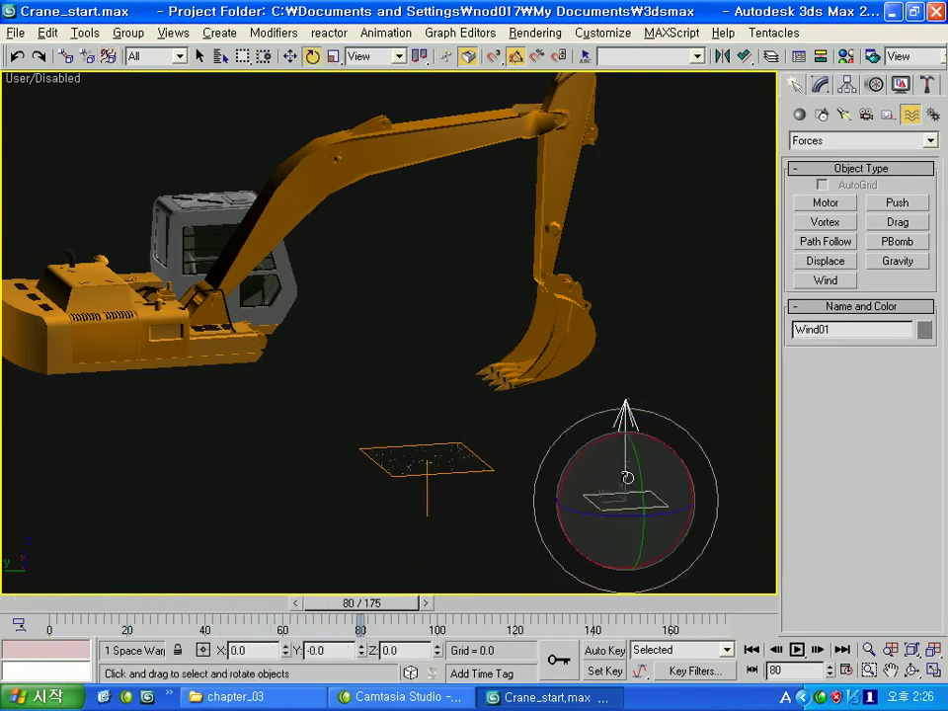
left_click_drag(606, 437, 470, 489)
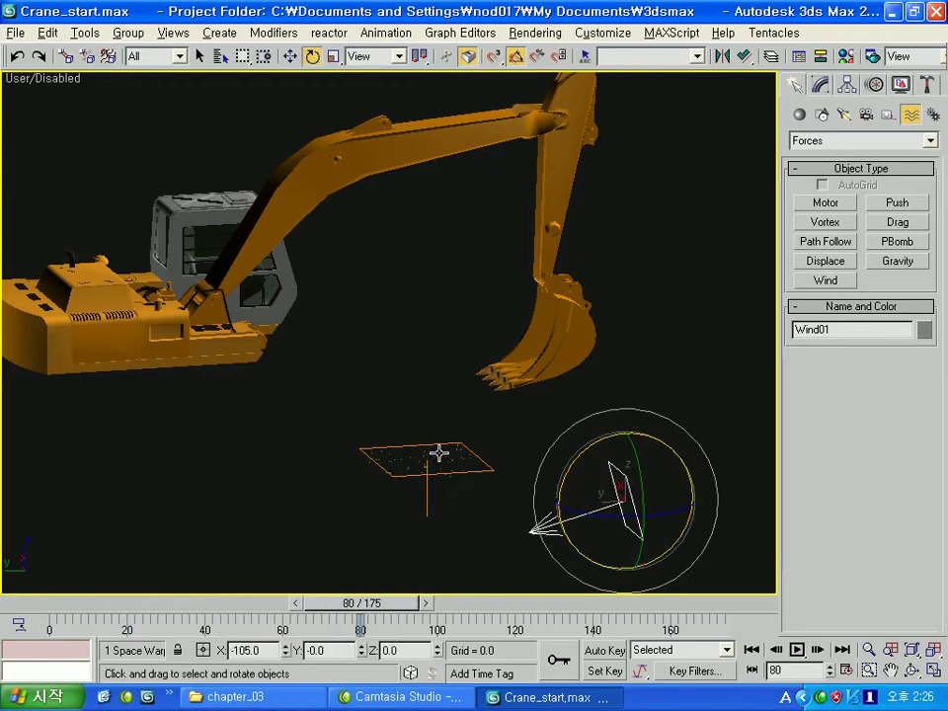
Step: Jump to frame 175, delete the Snow01 emitter and select the bucket
key("Delete")
key("End")
left_click_drag(304, 410, 304, 410)
key("Delete")
left_click(543, 413)
left_click(67, 57)
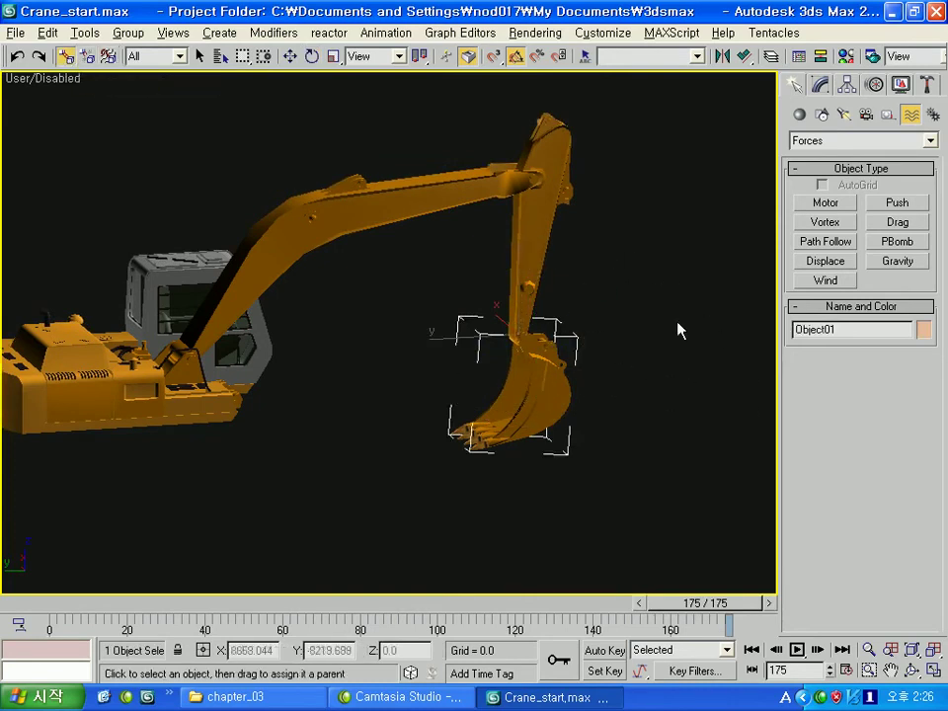
Step: Link the stick arm to the crane body as its parent
left_click_drag(539, 239, 635, 246)
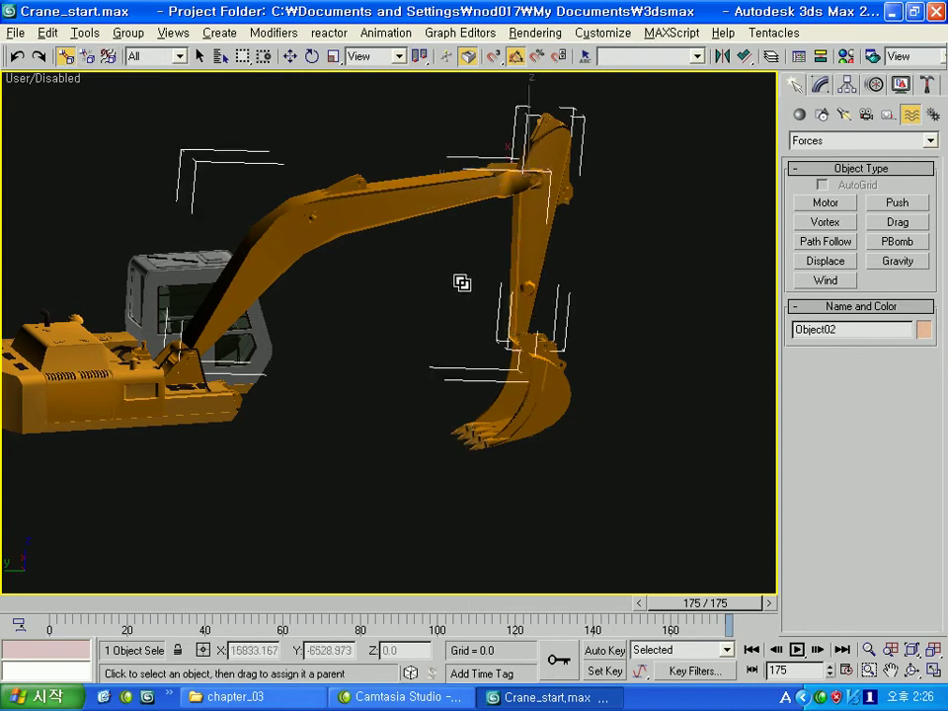
left_click(364, 226)
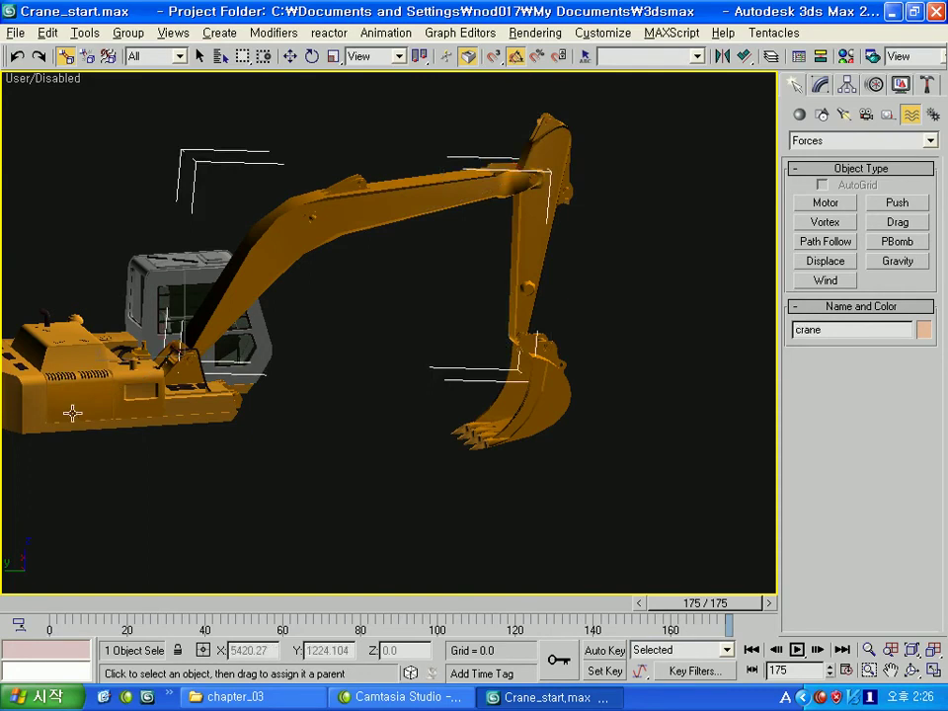
middle_click_drag(72, 412, 229, 365, "alt")
Step: Rotate the stick arm, bucket and crane body to test the linked hierarchy
left_click(535, 226)
key("e")
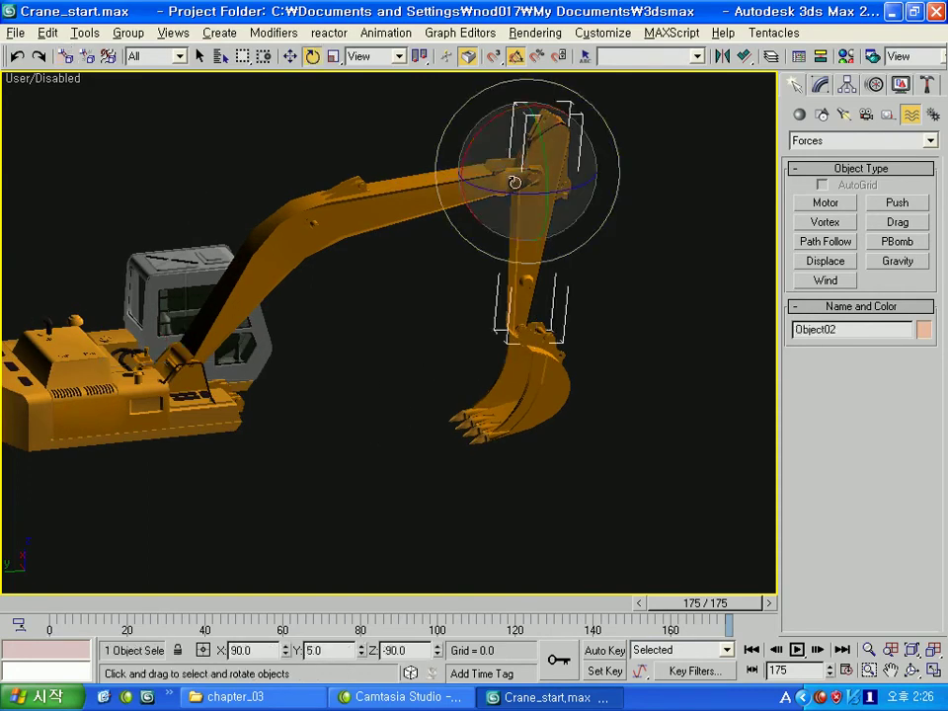
left_click_drag(484, 119, 488, 124)
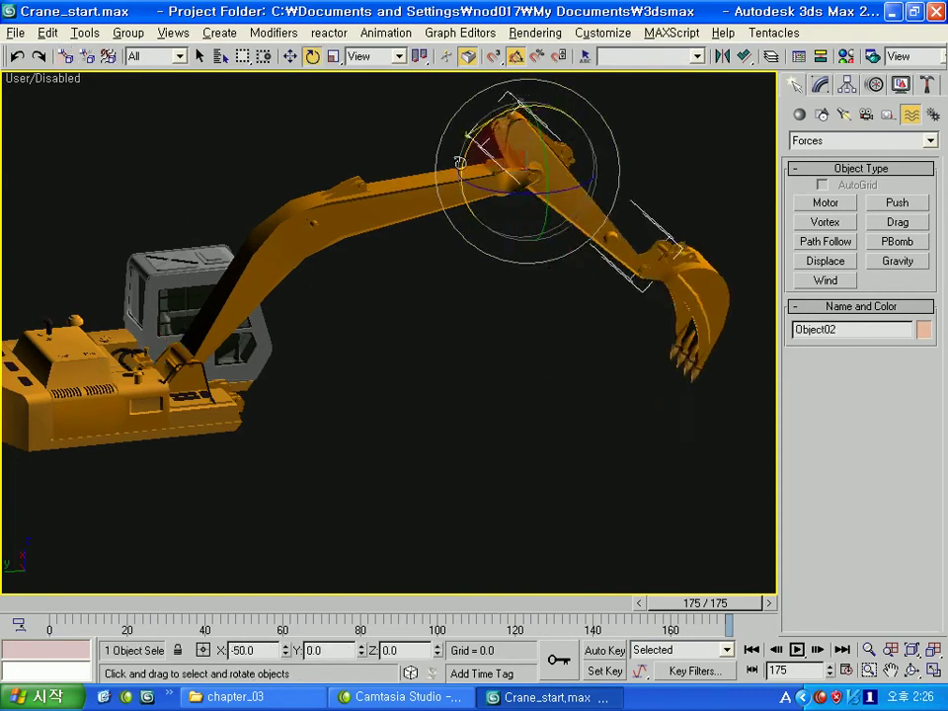
left_click(543, 390)
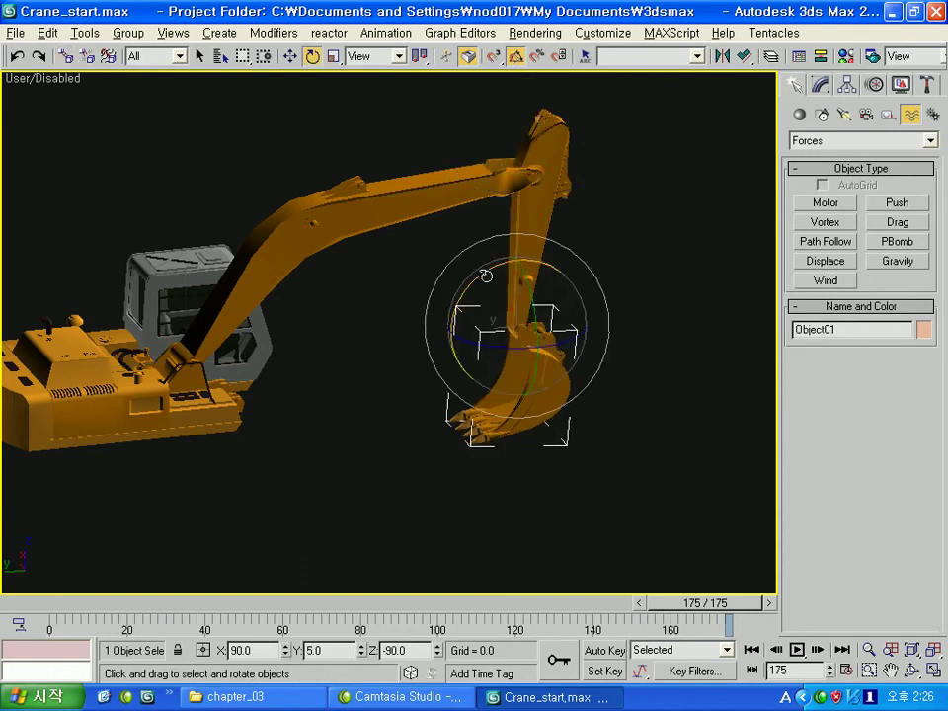
left_click_drag(483, 273, 477, 290)
left_click(188, 297)
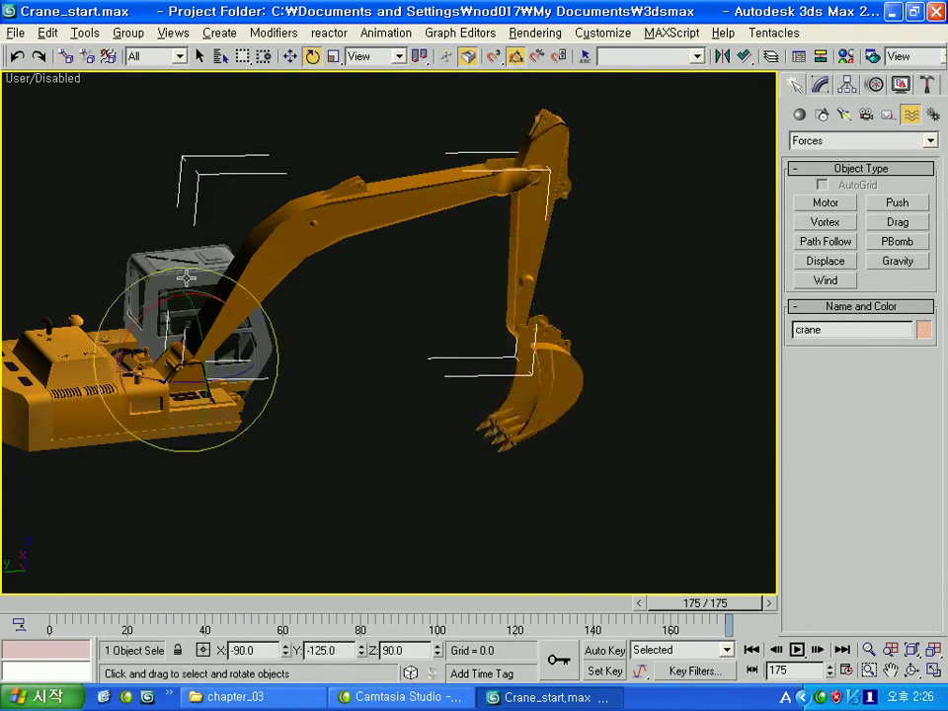
mouse_move(172, 252)
left_mouse_down()
mouse_move(214, 287)
mouse_move(344, 328)
left_mouse_up()
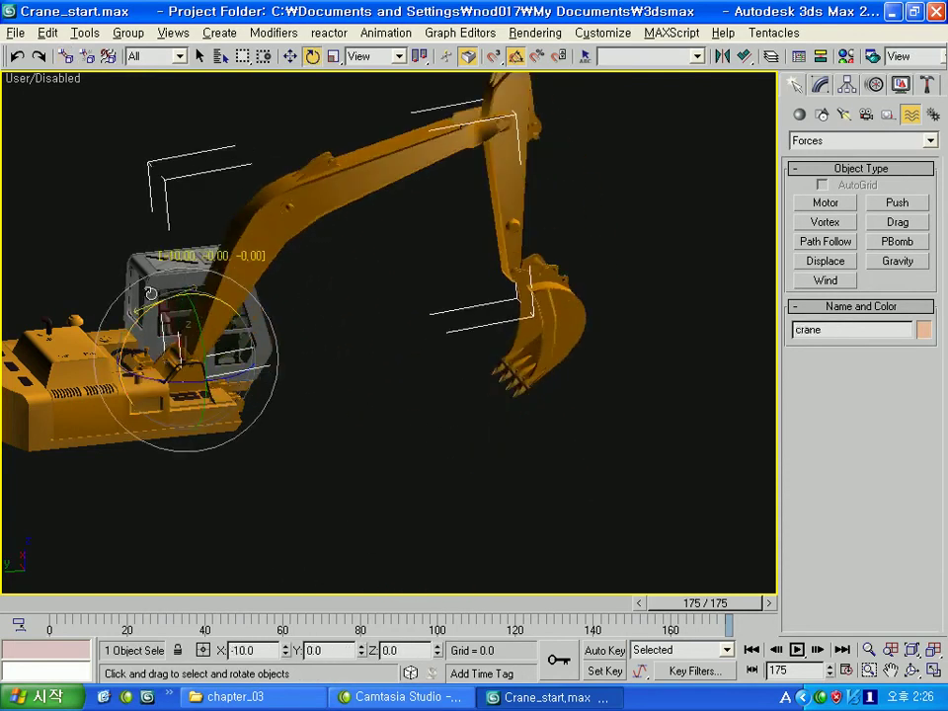
scroll(343, 329, "down", 3)
mouse_move(455, 339)
middle_mouse_down("alt")
mouse_move(562, 337)
mouse_move(444, 325)
mouse_move(451, 356)
middle_mouse_up("alt")
scroll(562, 336, "up", 3)
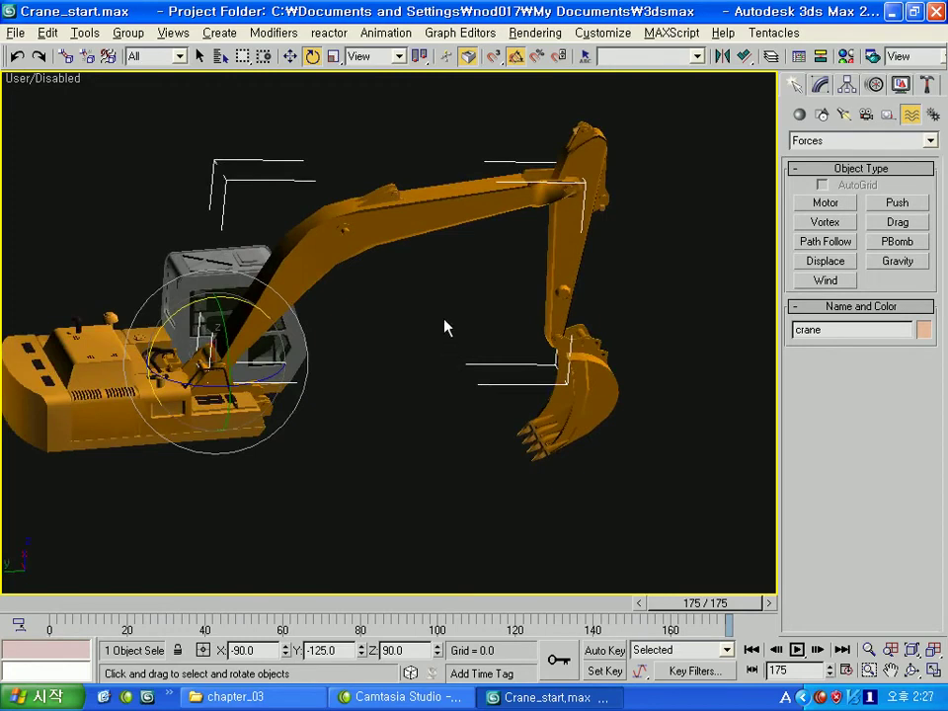
Step: Unhide all objects to bring back the excavator's wheeled base
left_click(900, 84)
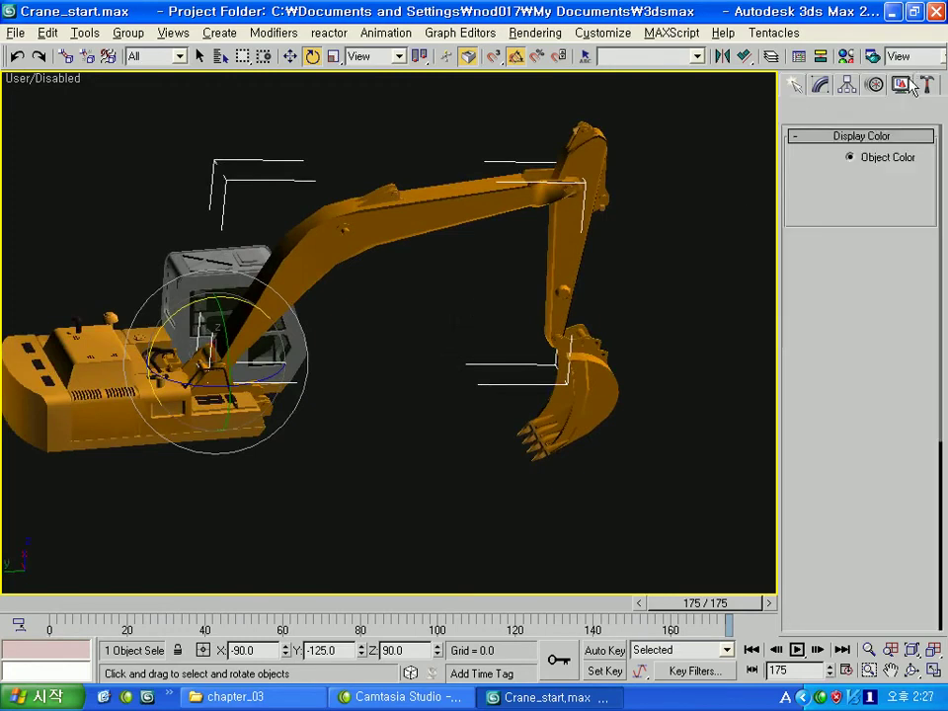
scroll(912, 492, "down", 3)
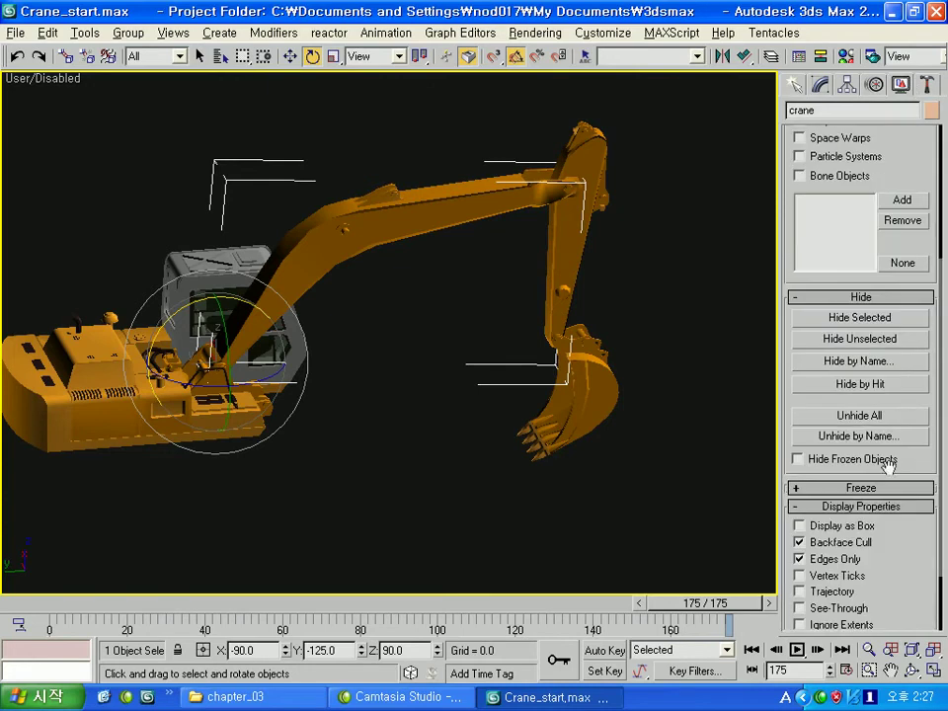
left_click(860, 418)
middle_click_drag(698, 389, 461, 478, "alt")
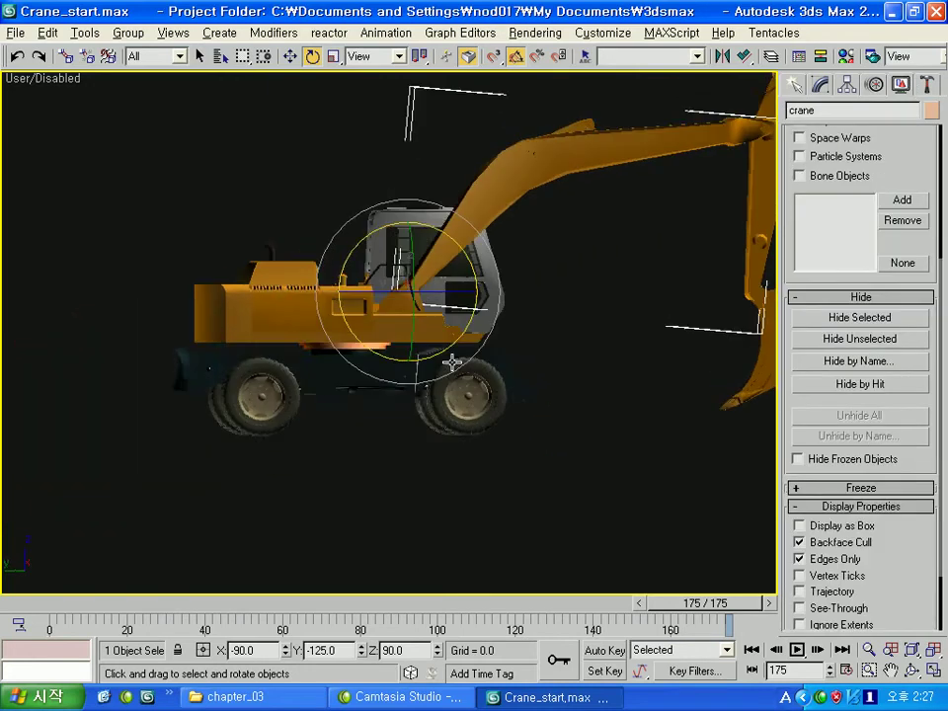
left_click_drag(461, 477, 433, 423)
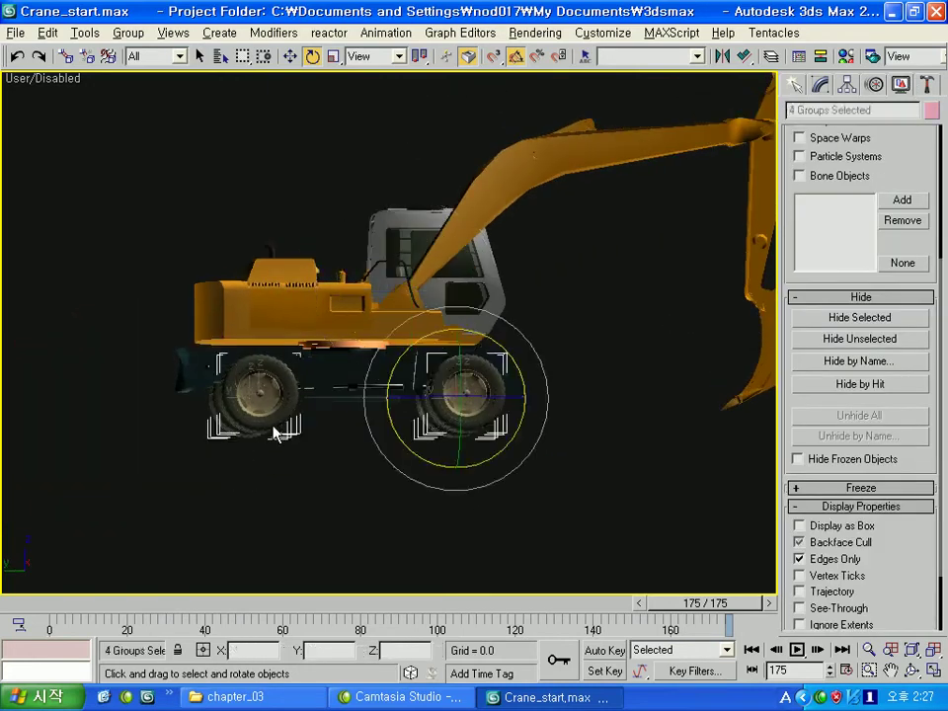
Step: Link body-up to body-down as its parent
left_click(67, 60)
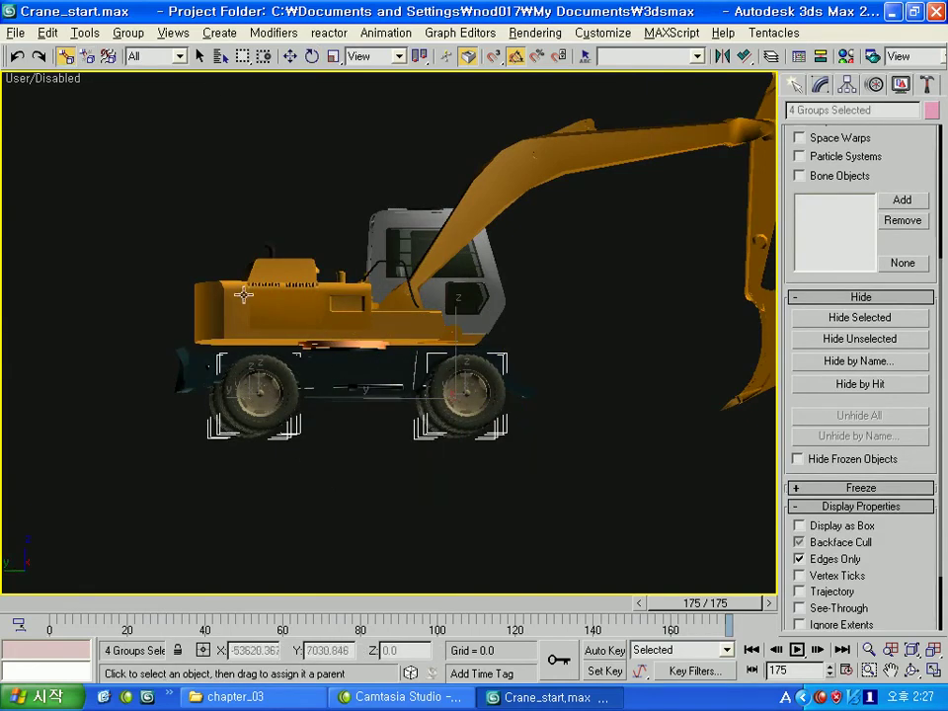
left_click_drag(252, 273, 124, 254)
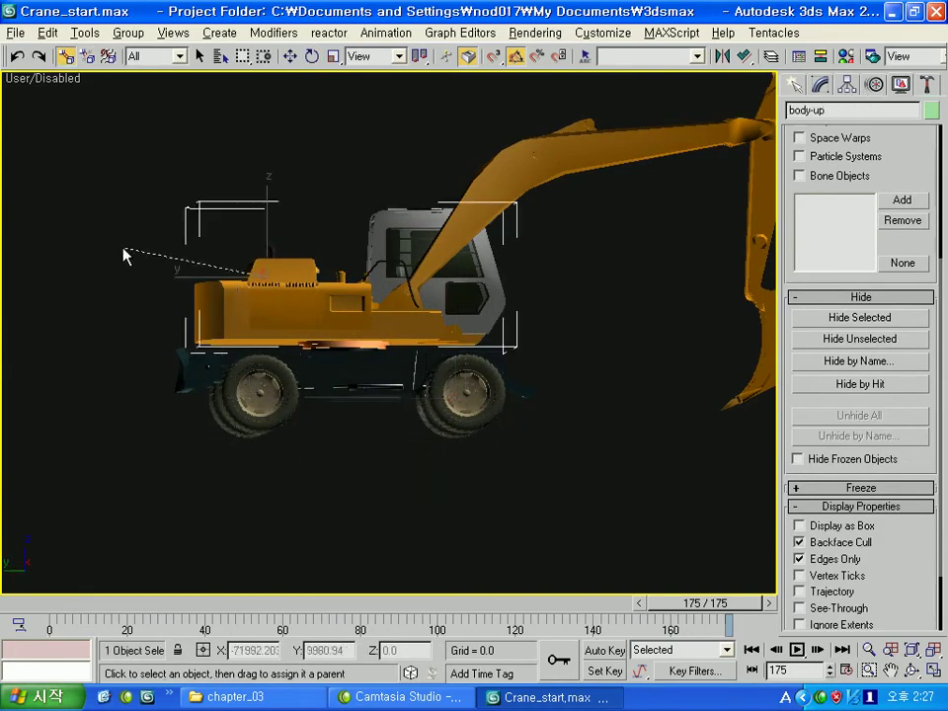
left_click(347, 394)
key("w")
mouse_move(344, 415)
middle_mouse_down("alt")
mouse_move(371, 448)
mouse_move(292, 382)
mouse_move(512, 275)
middle_mouse_up("alt")
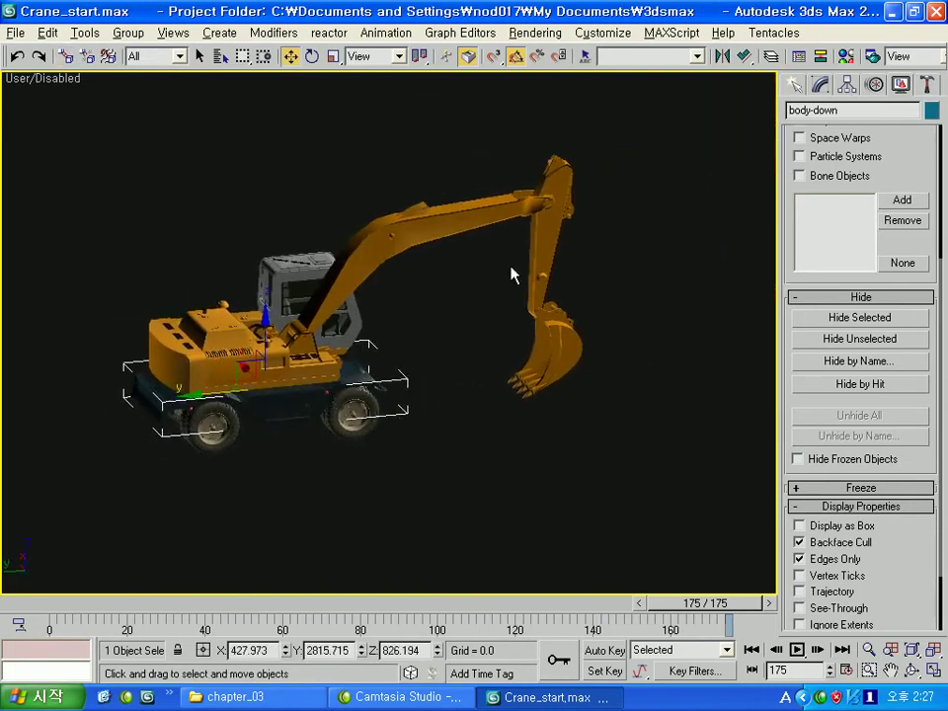
Step: Test-move the bucket and undo it, then rotate the bucket and arm about their pivots
left_click(551, 350)
left_click_drag(481, 312, 571, 305)
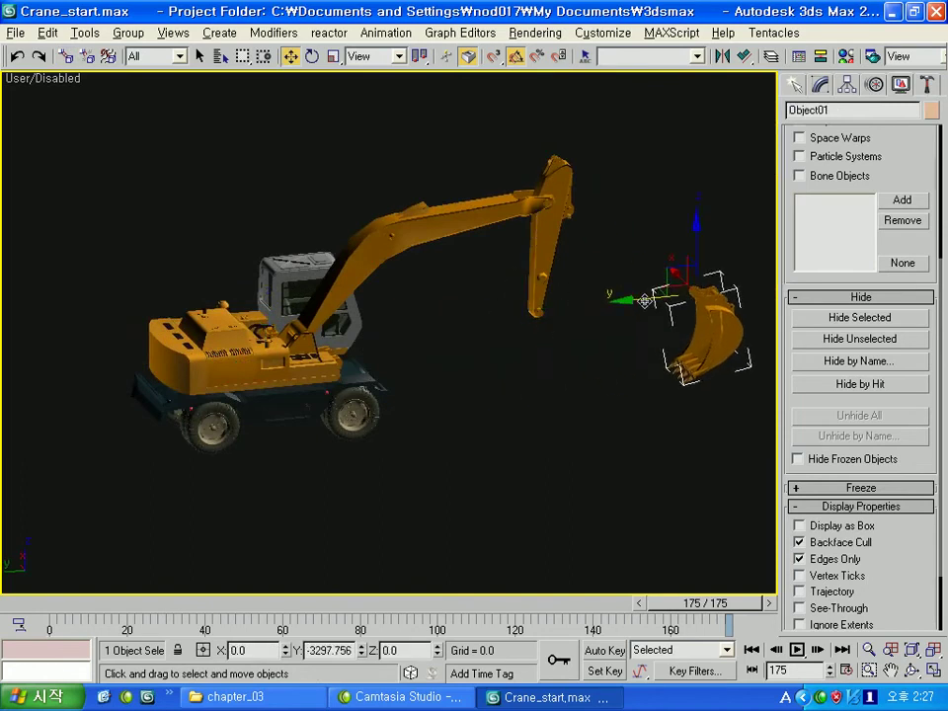
key("ctrl+z")
key("e")
left_click_drag(485, 265, 508, 203)
left_click(546, 238)
left_click(545, 238)
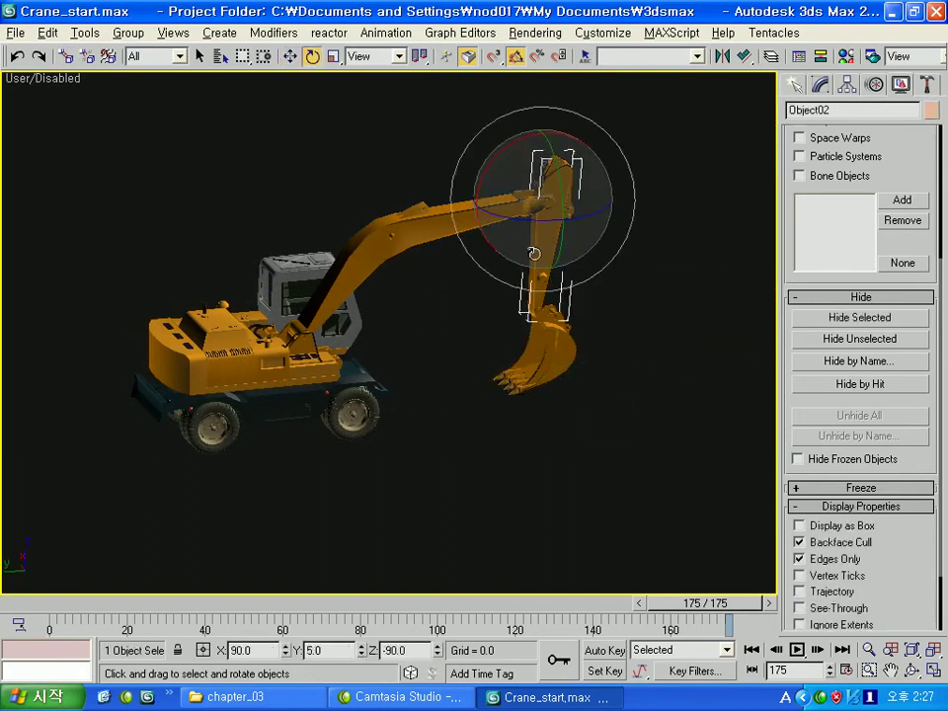
left_click_drag(483, 162, 400, 418)
Step: Orbit and zoom around the excavator to inspect the boom joint from the front
left_click(385, 381)
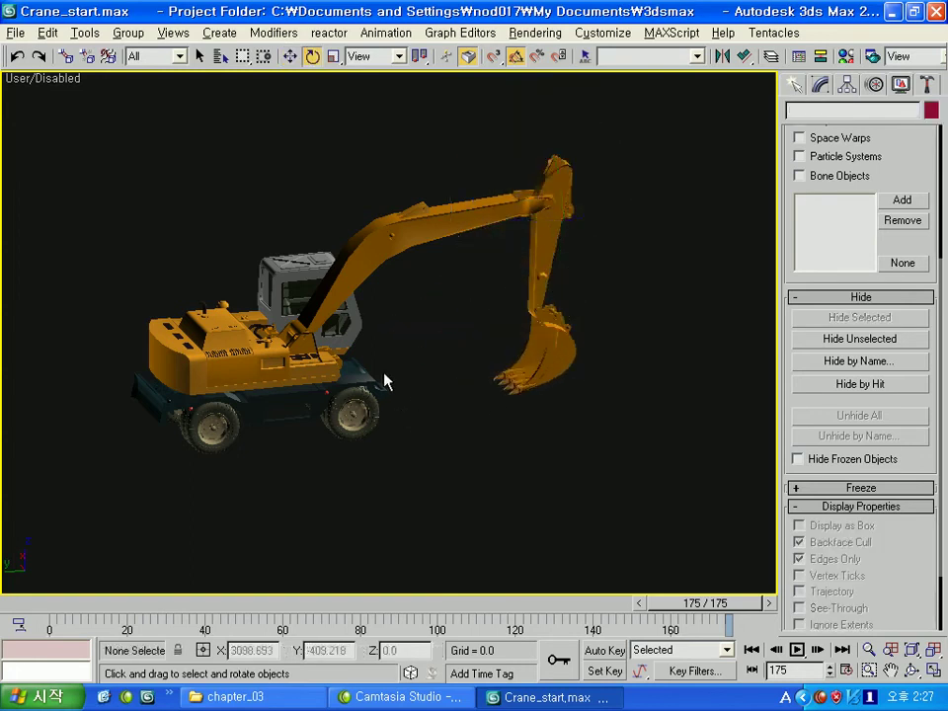
middle_click_drag(385, 381, 371, 318, "alt")
middle_click_drag(396, 289, 333, 257, "alt")
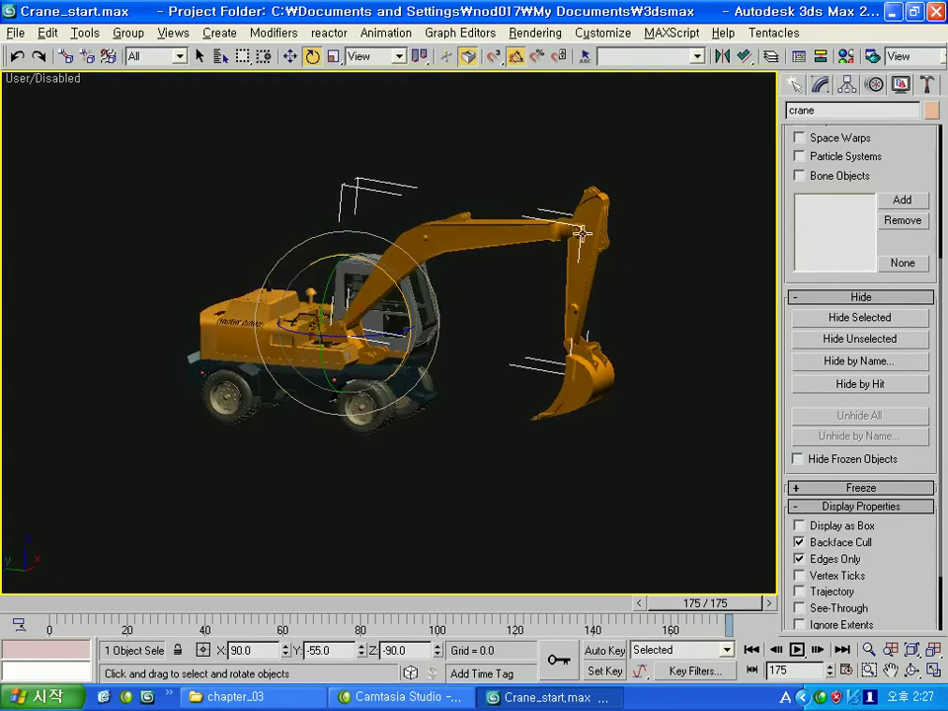
middle_click_drag(536, 286, 522, 289)
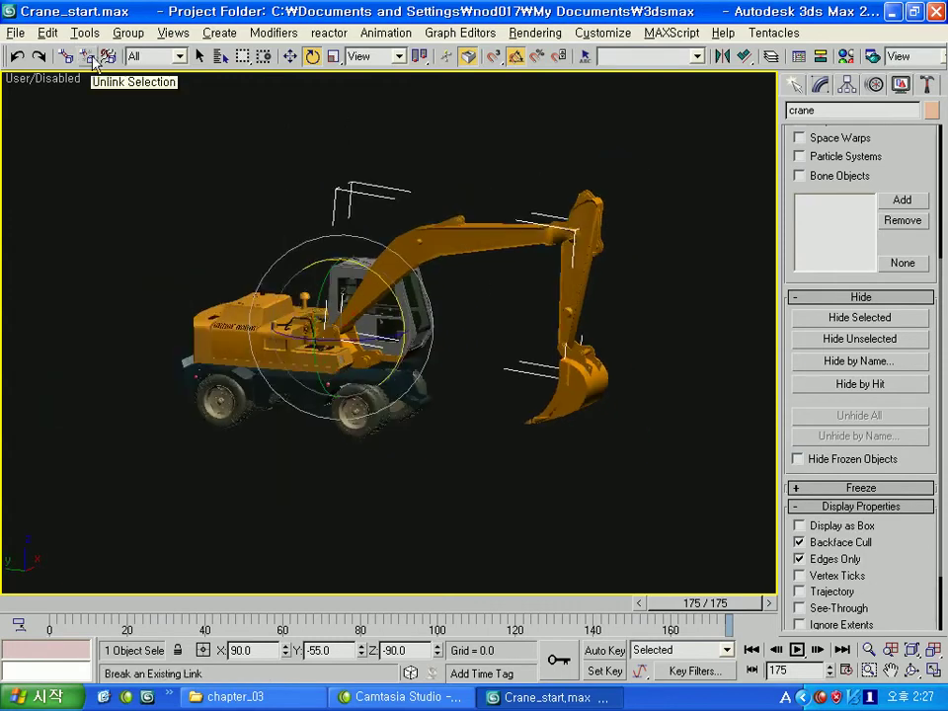
scroll(498, 276, "up", 2)
scroll(498, 276, "up", 3)
scroll(514, 296, "up", 2)
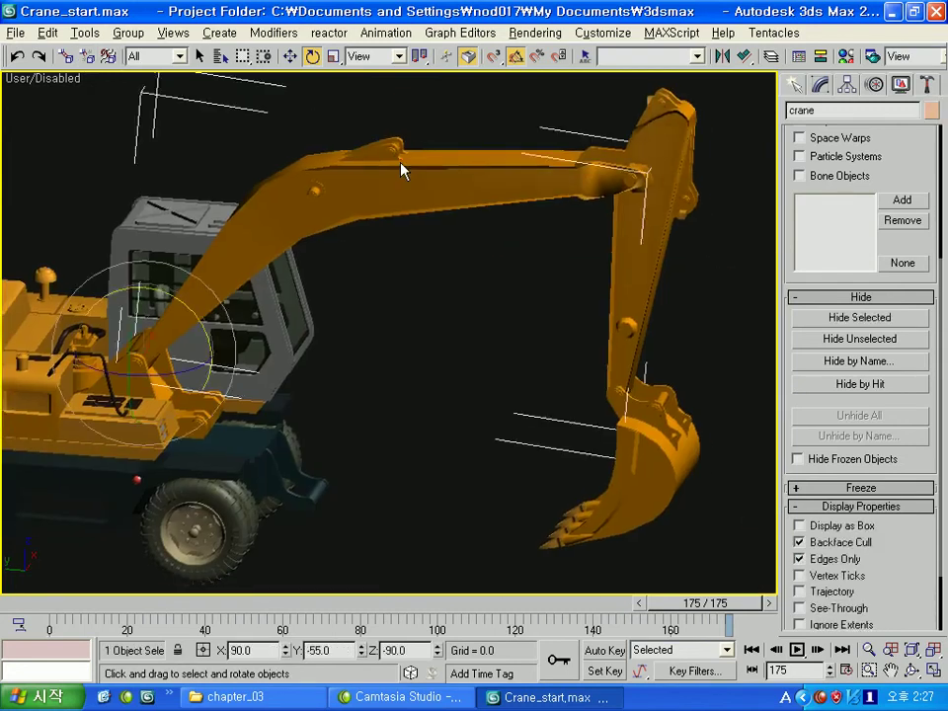
scroll(401, 170, "down", 4)
mouse_move(403, 173)
middle_mouse_down("alt")
mouse_move(364, 195)
mouse_move(172, 190)
mouse_move(250, 211)
middle_mouse_up("alt")
scroll(495, 275, "up", 5)
middle_click_drag(495, 276, 241, 233)
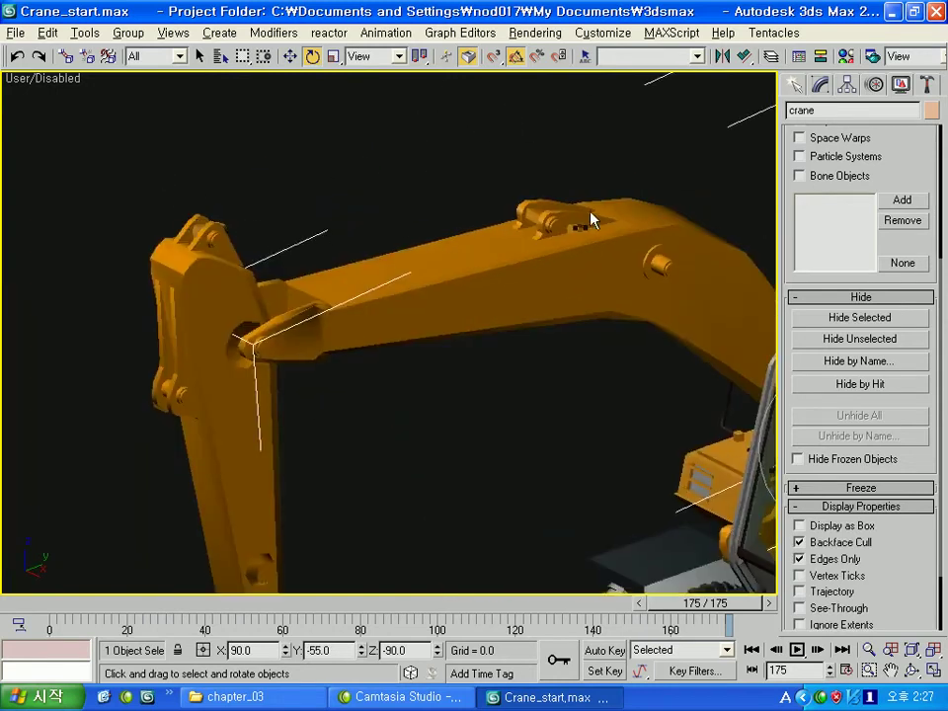
scroll(592, 219, "down", 5)
mouse_move(339, 160)
middle_mouse_down("alt")
mouse_move(355, 152)
mouse_move(522, 317)
mouse_move(415, 247)
middle_mouse_up("alt")
Step: Hide the four wheel groups and body-down, then select body-up
left_click(462, 294)
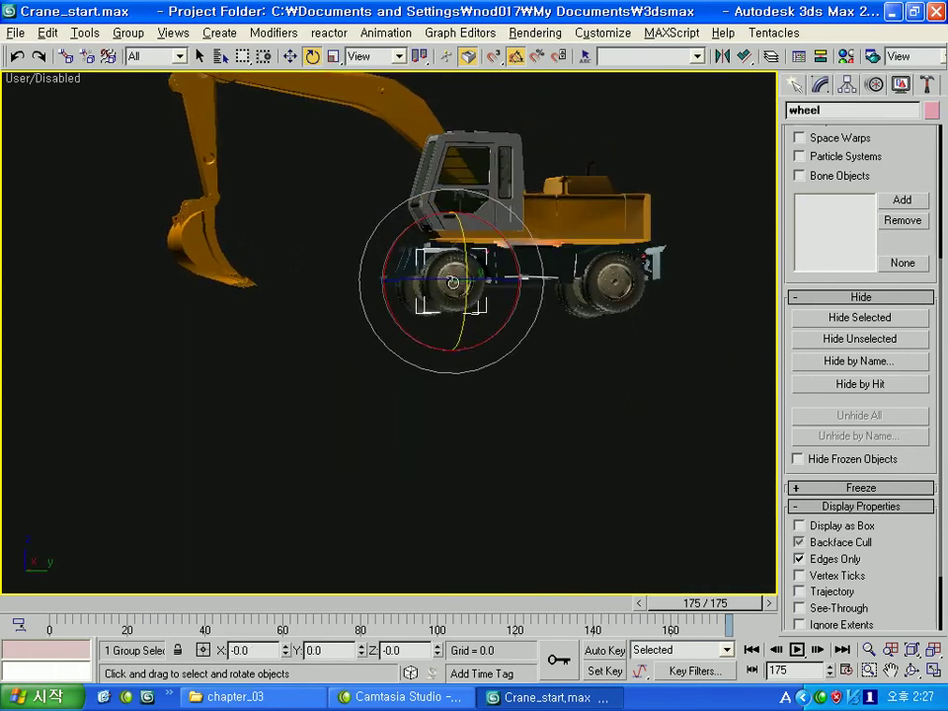
left_click(484, 386)
left_click_drag(470, 356, 390, 247)
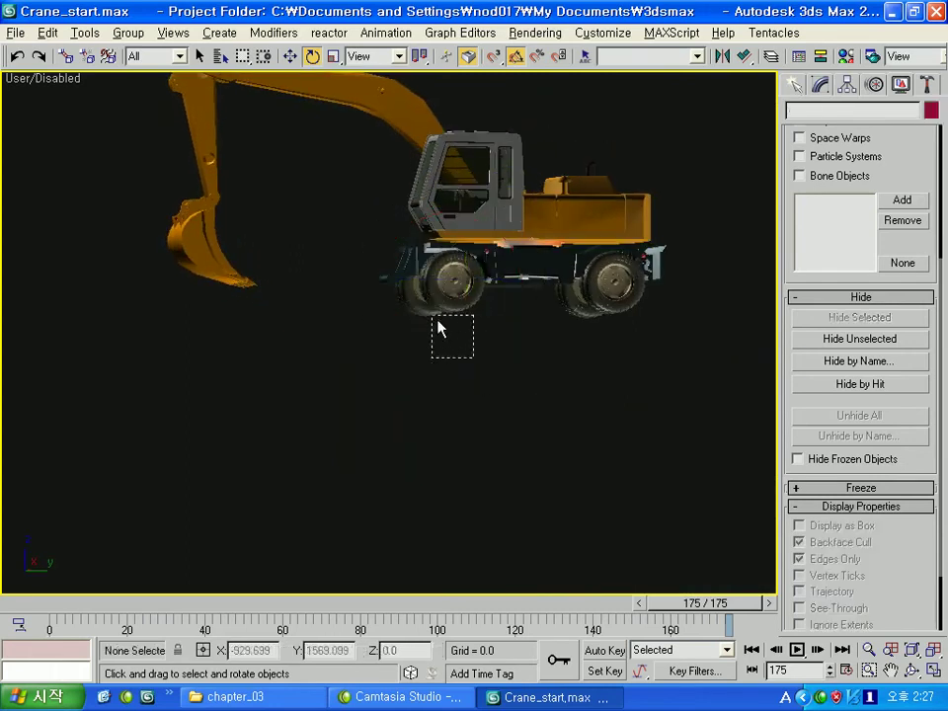
left_click_drag(620, 361, 555, 247, "ctrl")
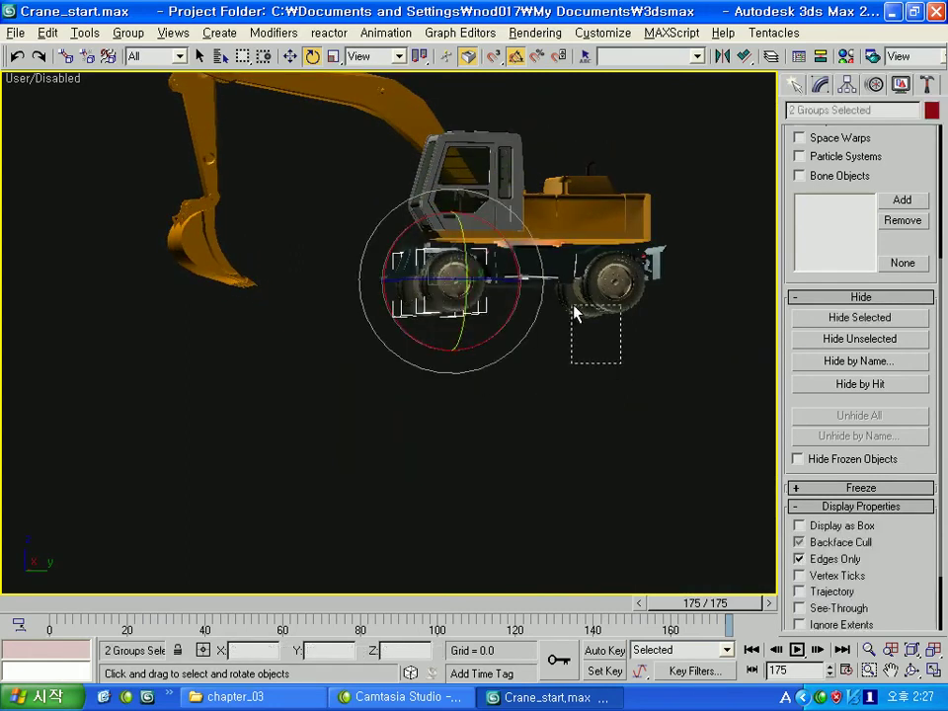
left_click(845, 317)
left_click(670, 289)
left_click(856, 318)
left_click(470, 222)
mouse_move(470, 222)
middle_mouse_down("alt")
mouse_move(705, 271)
mouse_move(461, 269)
middle_mouse_up("alt")
Step: Isolate body-up together with the boom using Alt+Q
key("alt+q")
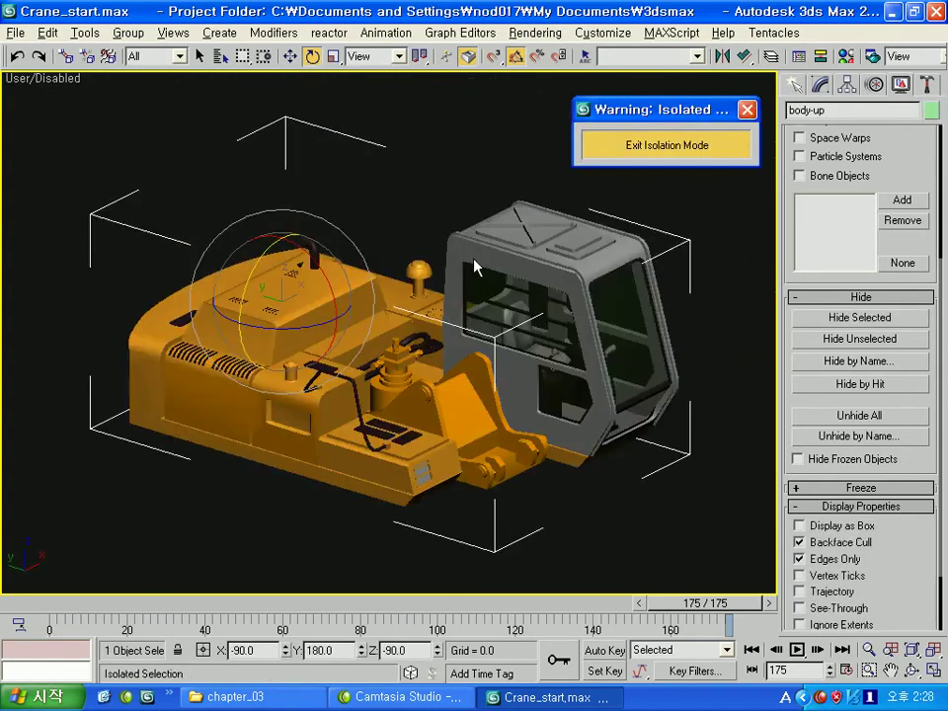
left_click(649, 161)
left_click(720, 249, "ctrl")
key("alt+q")
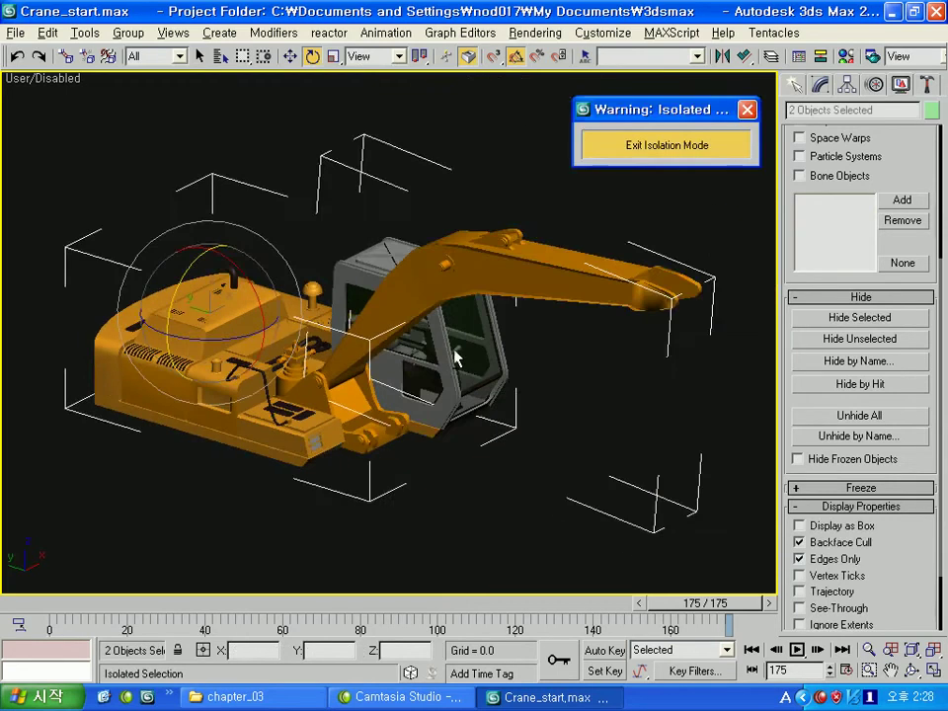
scroll(455, 355, "up", 3)
scroll(345, 385, "up", 2)
middle_click_drag(345, 384, 618, 465)
left_click(617, 465)
Step: Reframe the isolated view, select the crane boom and show its Editable Poly settings
scroll(417, 376, "down", 3)
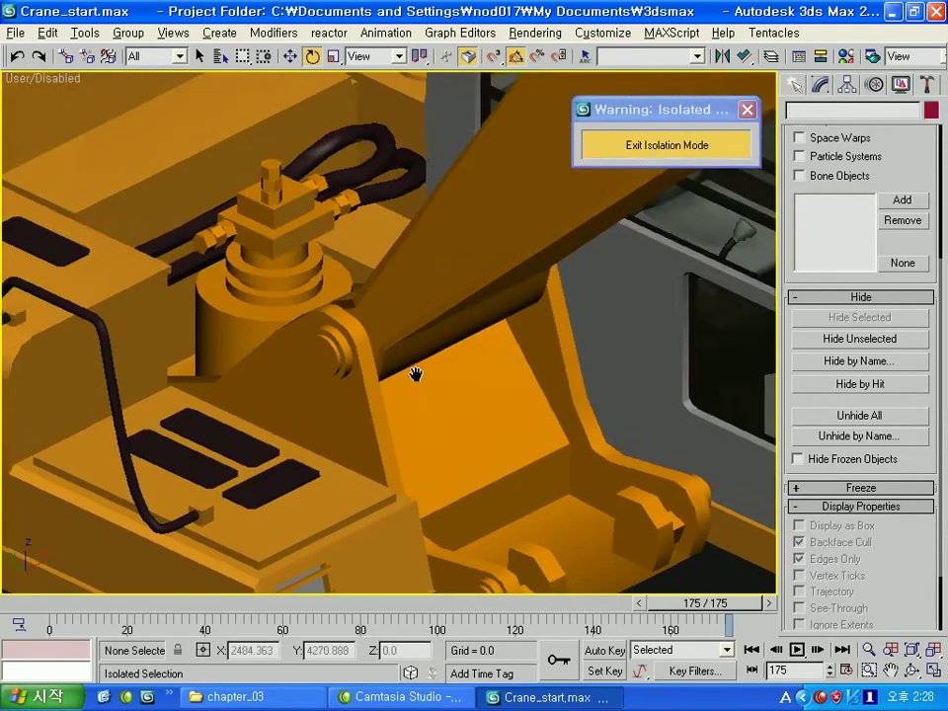
scroll(423, 366, "down", 3)
middle_click_drag(423, 366, 372, 299)
middle_click_drag(421, 363, 385, 343)
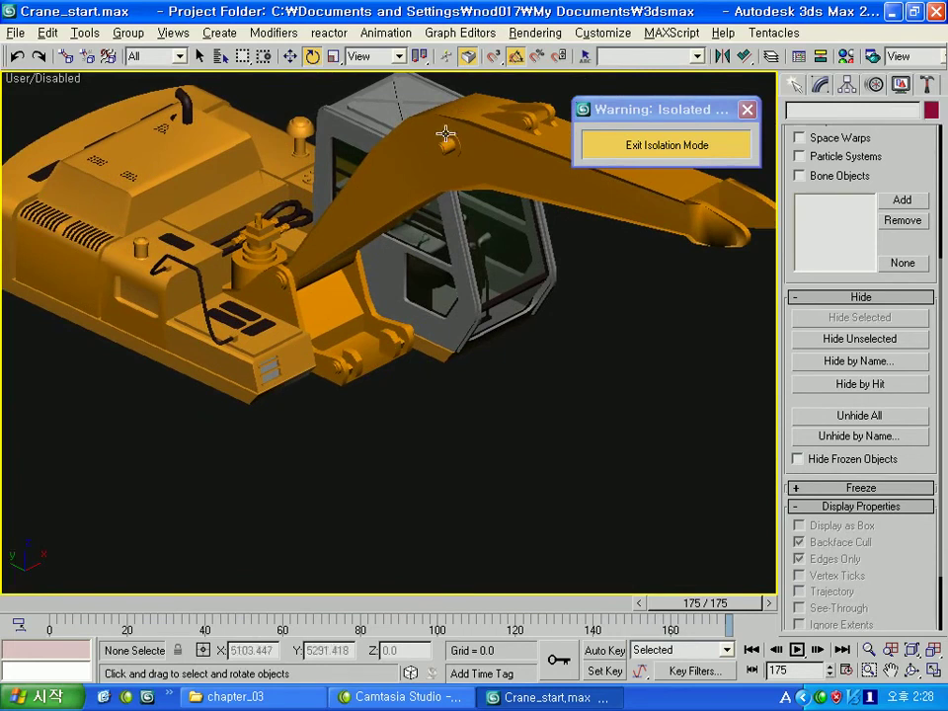
middle_click_drag(508, 103, 348, 177, "alt")
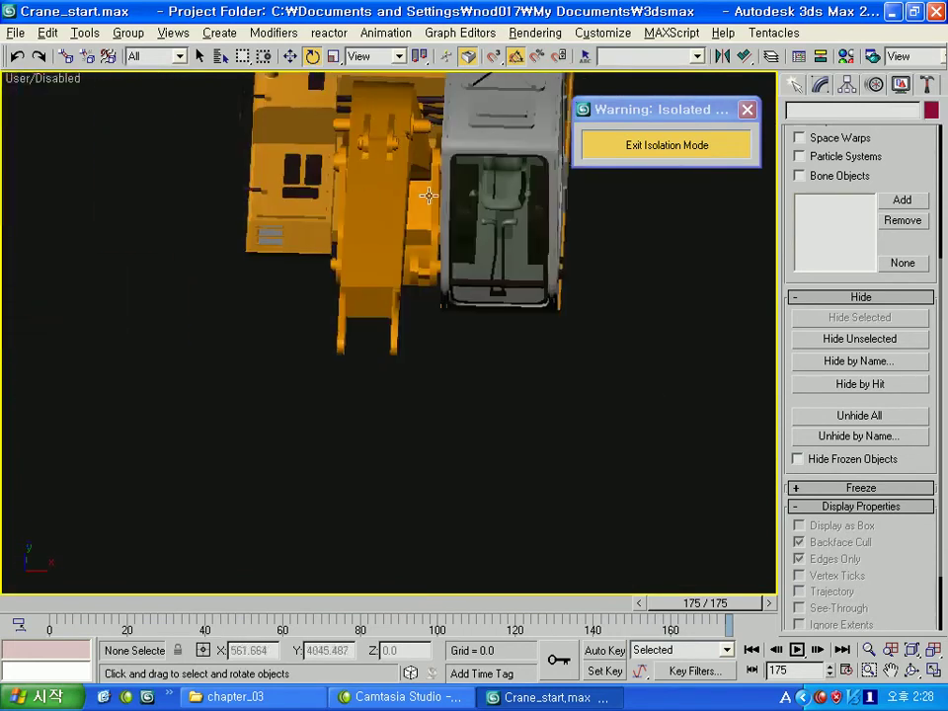
middle_click_drag(428, 194, 286, 211, "alt")
mouse_move(276, 153)
middle_mouse_down("alt")
mouse_move(379, 182)
mouse_move(368, 372)
middle_mouse_up("alt")
scroll(444, 302, "up", 5)
left_click(512, 181)
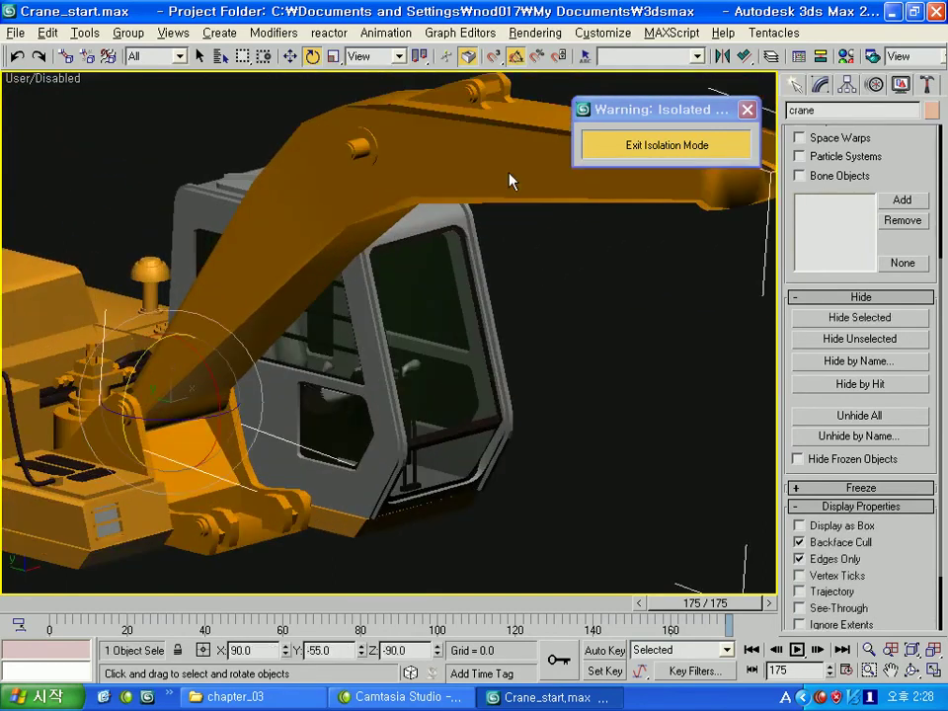
left_click(820, 85)
Step: In Element mode, select both boom pin elements of the crane mesh in wireframe
left_click(904, 345)
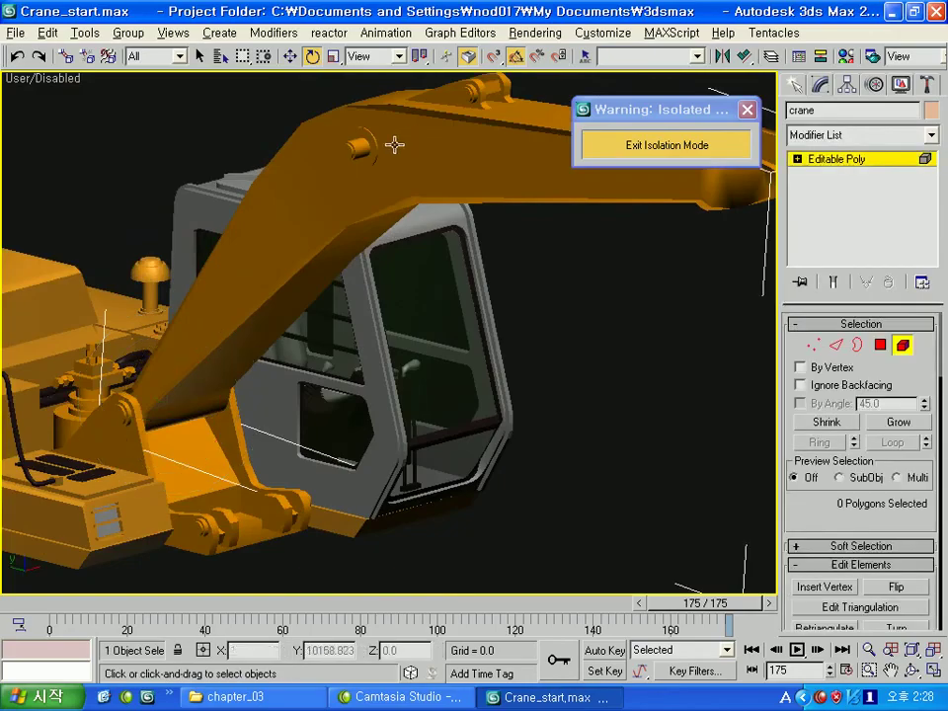
left_click(363, 148)
key("F3")
scroll(365, 158, "up", 3)
scroll(365, 168, "up", 3)
mouse_move(353, 164)
middle_mouse_down("alt")
mouse_move(281, 143)
mouse_move(99, 148)
middle_mouse_up("alt")
left_click(467, 111, "ctrl")
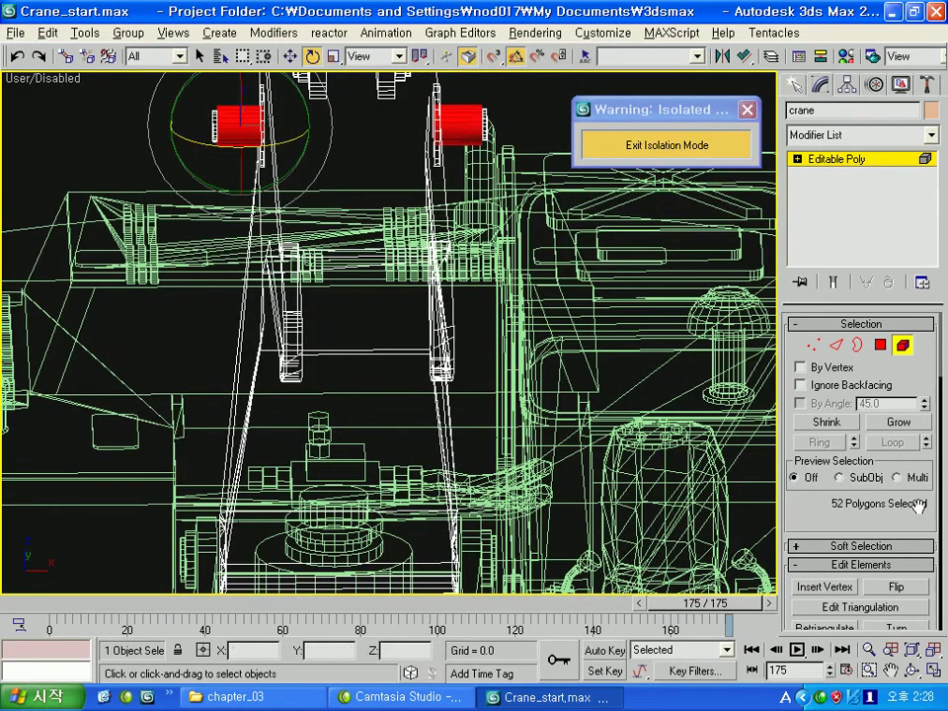
scroll(888, 493, "down", 3)
scroll(834, 469, "down", 3)
scroll(893, 454, "down", 5)
Step: Detach the selected pins as a new object, Object03, and select it
left_click(903, 407)
left_click(415, 225)
scroll(464, 494, "down", 4)
scroll(464, 494, "up", 5)
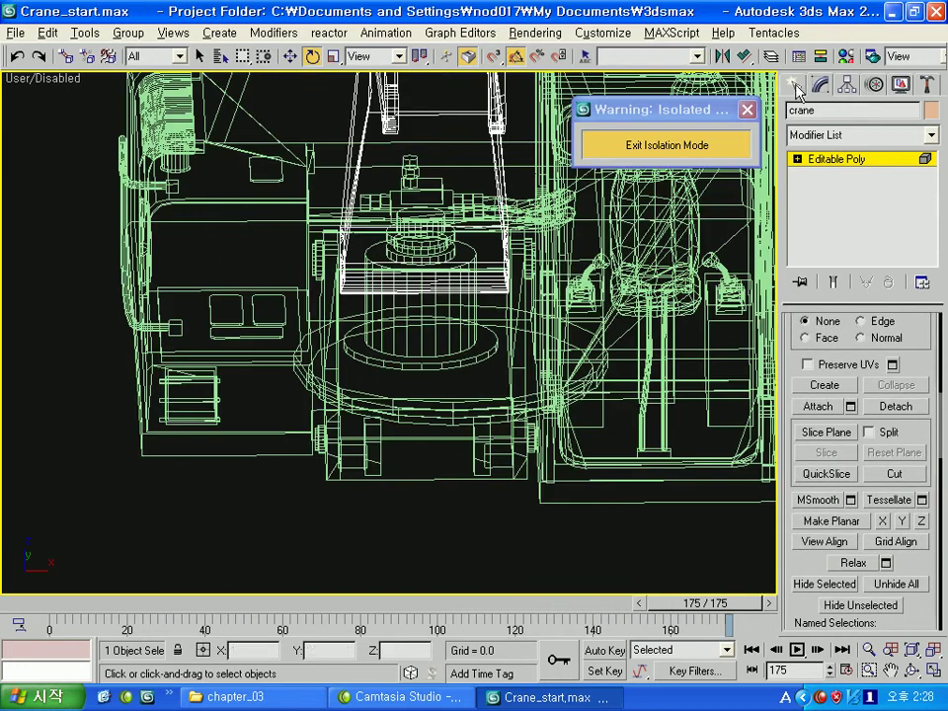
left_click(798, 89)
key("z")
middle_click_drag(395, 326, 454, 296, "alt")
key("F3")
scroll(449, 238, "up", 5)
left_click(449, 239)
Step: Test-move Object03 upward to confirm it is separate, then undo the move
key("w")
left_click_drag(365, 410, 367, 297)
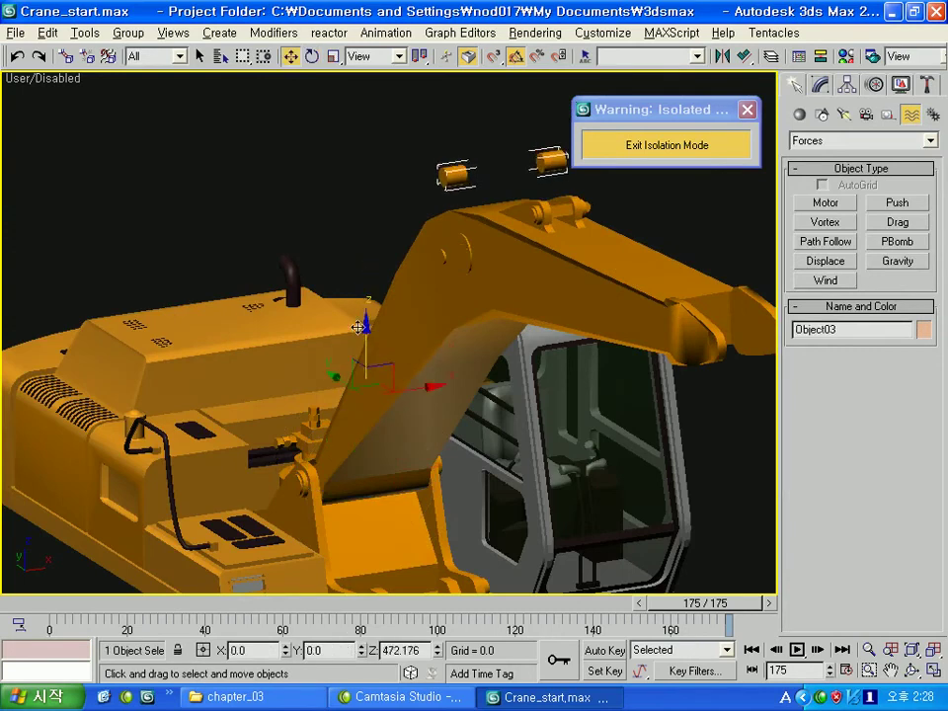
key("ctrl+z")
middle_click_drag(638, 301, 534, 261)
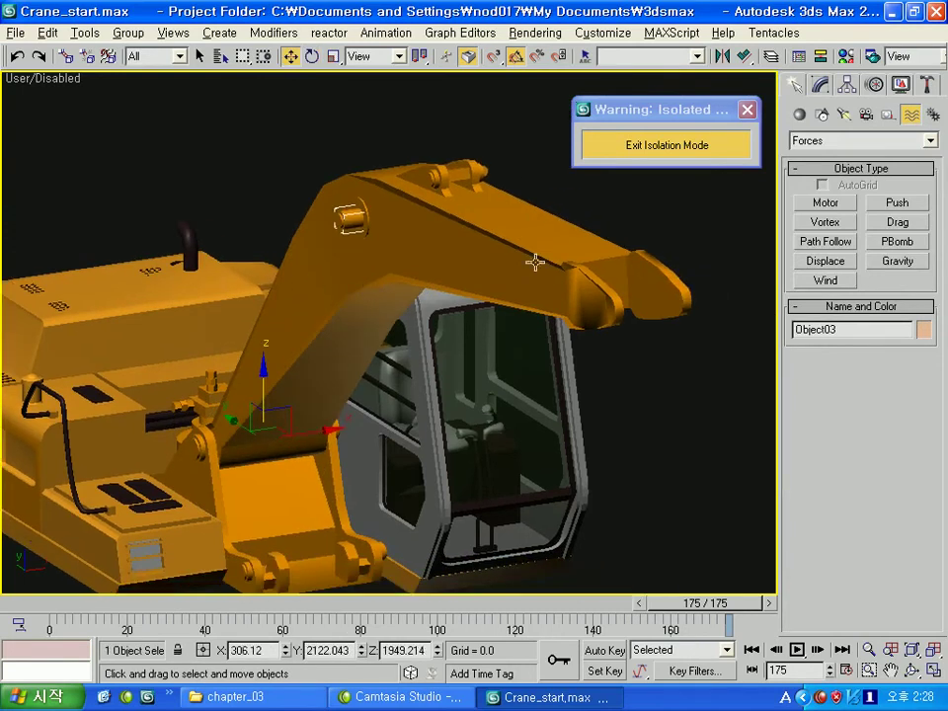
Step: Detach the other pulley element from the boom as Object04
left_click(827, 86)
key("5")
key("F3")
left_click(366, 171)
scroll(822, 364, "down", 3)
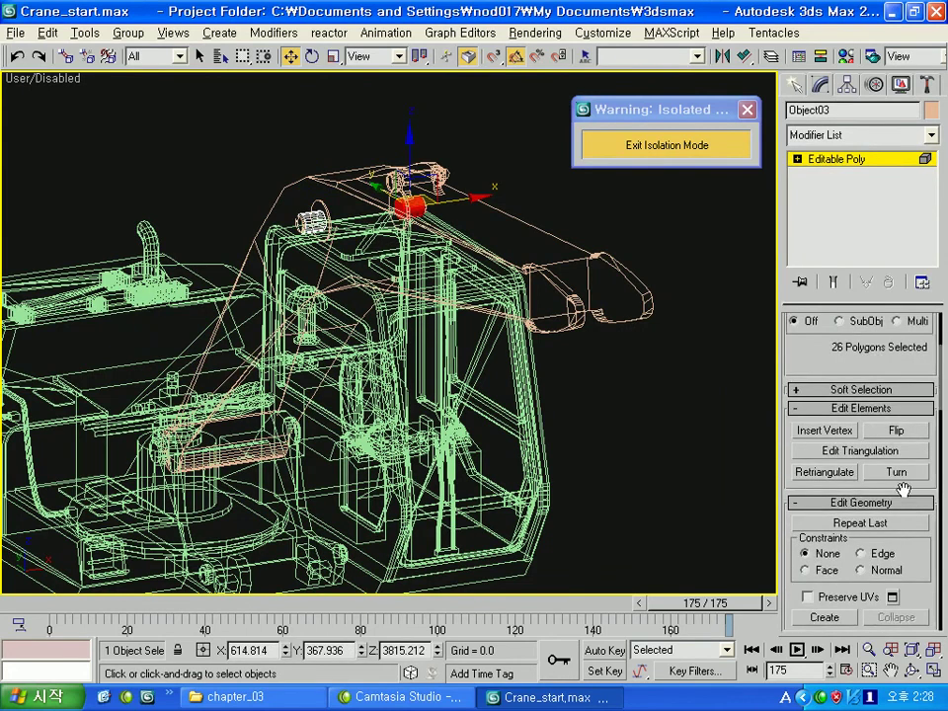
scroll(900, 541, "down", 2)
left_click(895, 527)
key("Return")
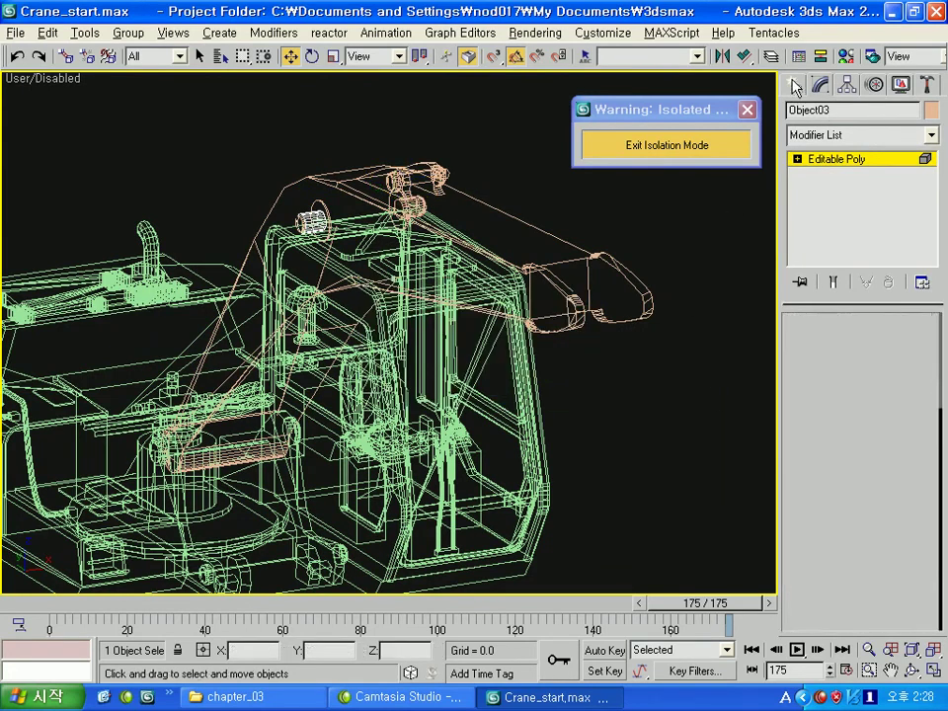
Step: Centre the pulleys' pivots on themselves with Affect Pivot Only and Center to Object
left_click(295, 224)
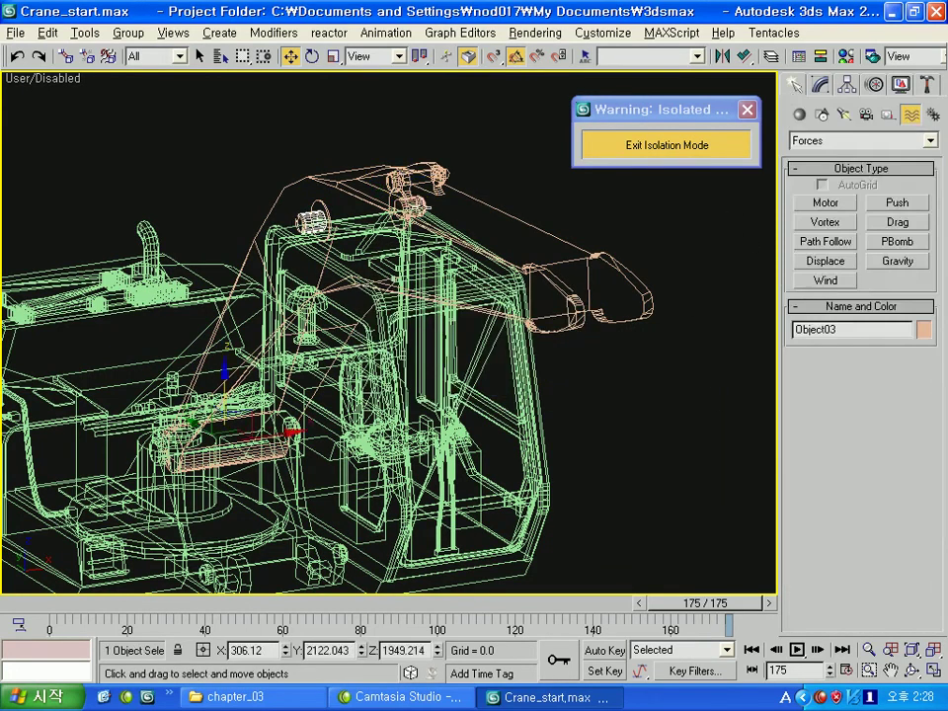
left_click(314, 158)
left_click(475, 236)
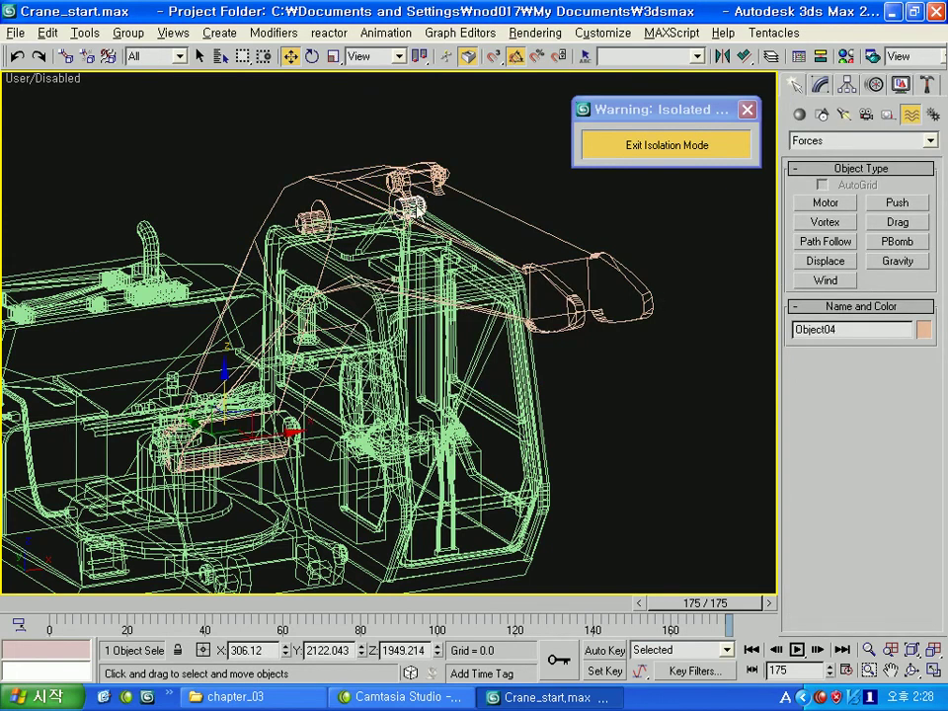
middle_click_drag(286, 257, 411, 338, "alt")
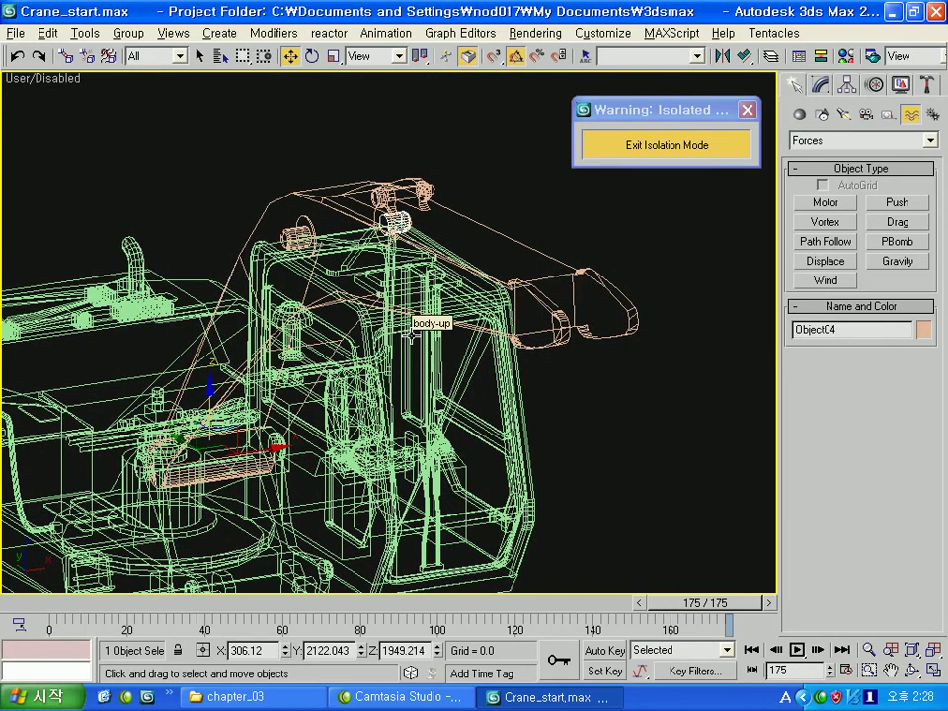
left_click(846, 86)
left_click(852, 200)
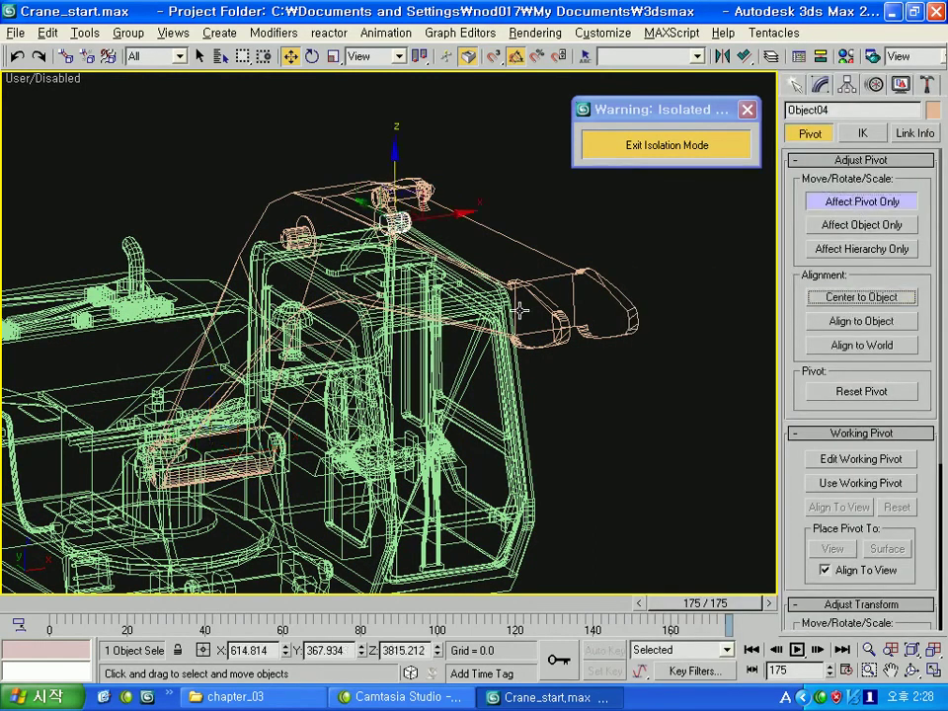
left_click(848, 300)
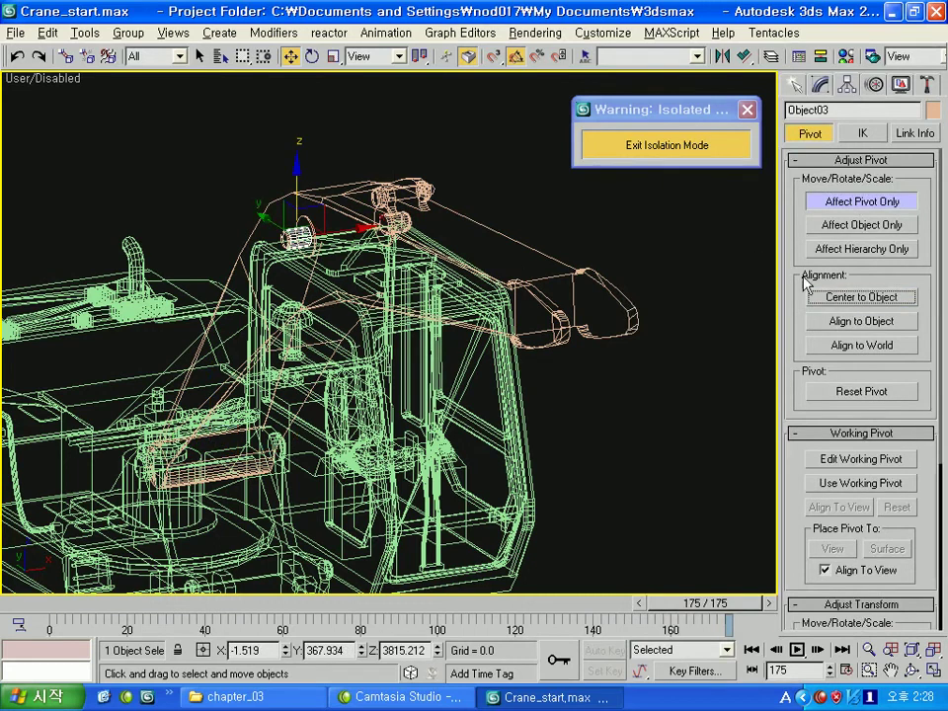
left_click(796, 85)
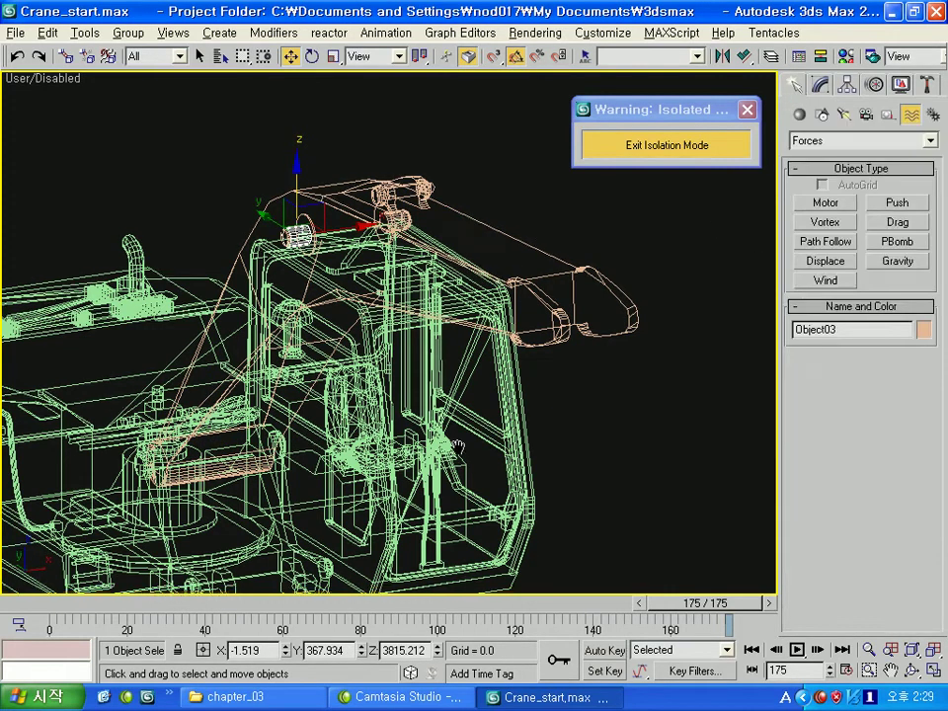
key("F3")
scroll(402, 370, "up", 3)
Step: Detach the small box element under body-up as Object05
scroll(410, 192, "up", 2)
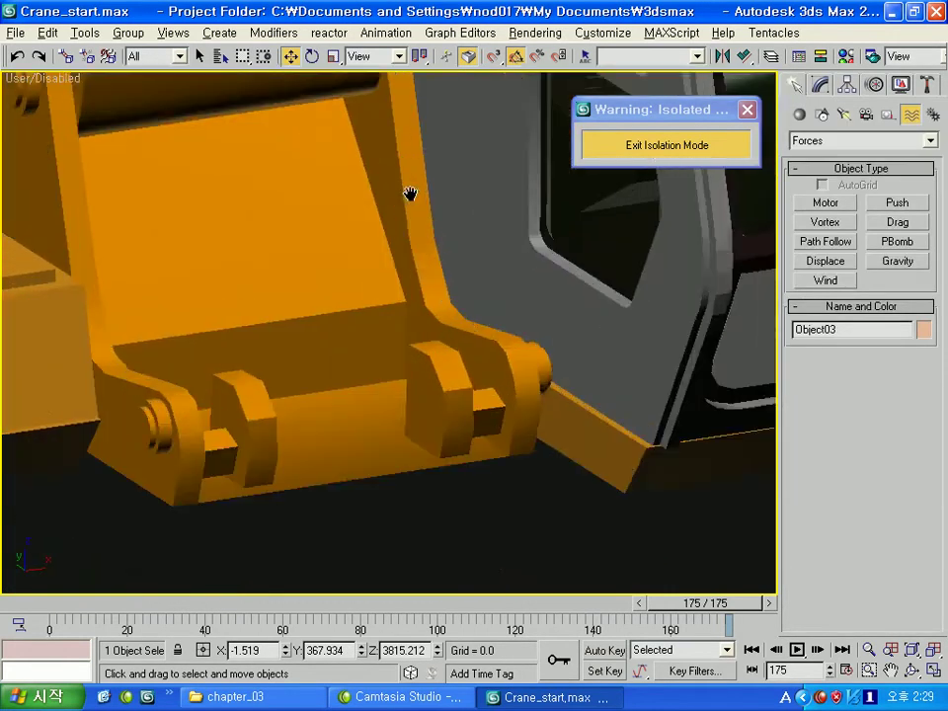
key("F3")
left_click(424, 397)
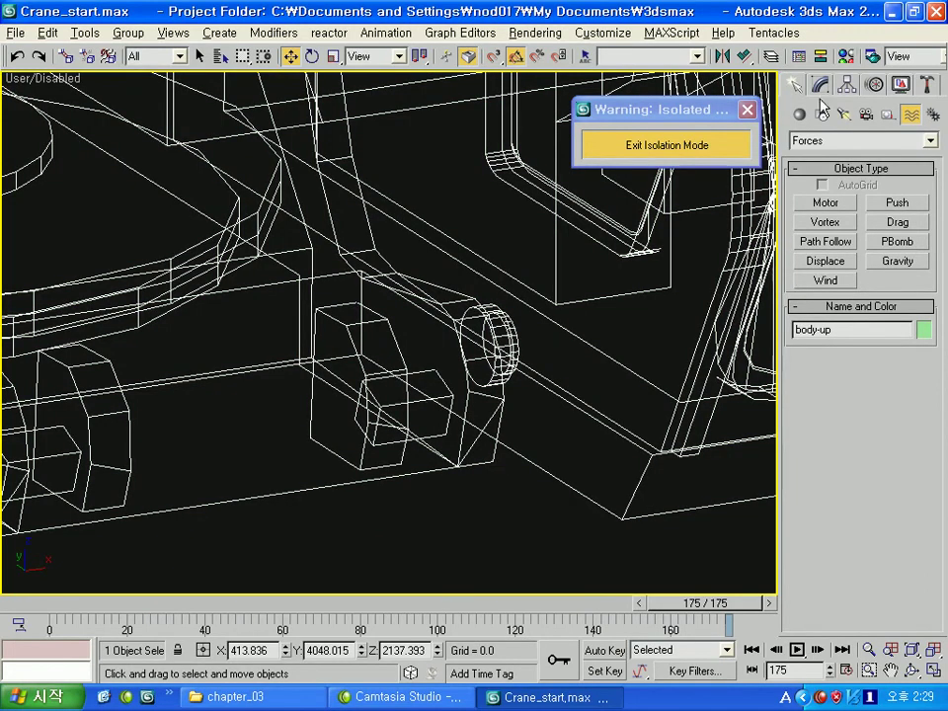
left_click(819, 83)
key("5")
left_click(449, 414)
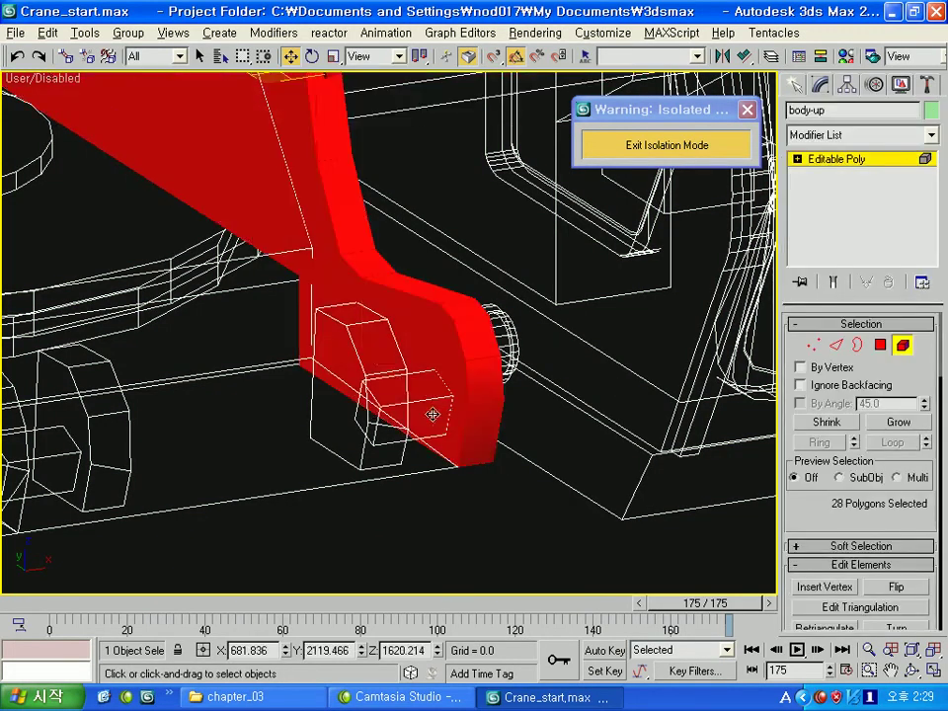
left_click(432, 415)
scroll(831, 516, "down", 5)
left_click(895, 451)
key("Return")
Step: Detach the matching box on the other side as Object06
middle_click_drag(248, 446, 314, 395, "alt")
left_click(286, 399)
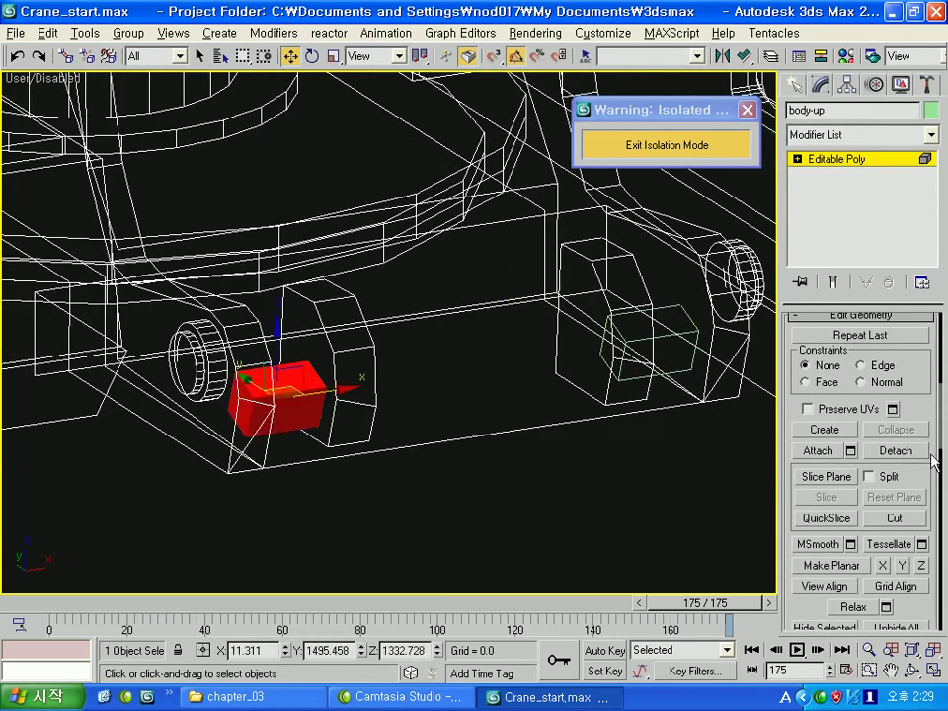
left_click(894, 449)
key("Return")
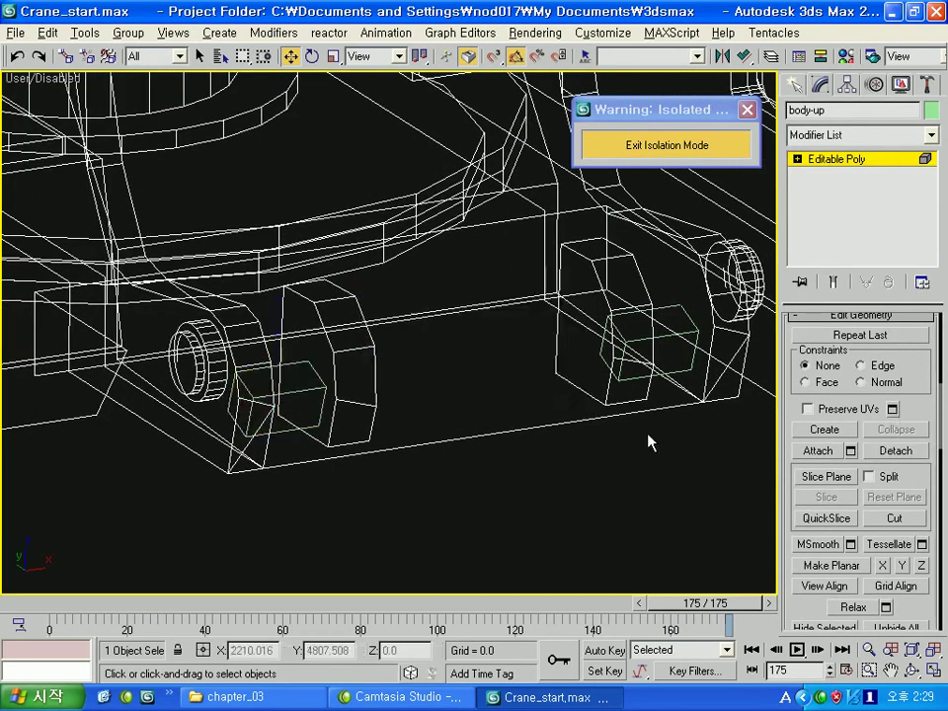
scroll(648, 440, "down", 3)
left_click(795, 87)
Step: Centre the pivots of Object05 and Object06 on their boxes with Center to Object
left_click(516, 469)
left_click(572, 363)
left_click(848, 87)
left_click(862, 200)
left_click(858, 297)
left_click(526, 343)
left_click(862, 297)
left_click(806, 85)
Step: Select both bracket boxes, Object05 and Object06, in wireframe
scroll(504, 450, "down", 4)
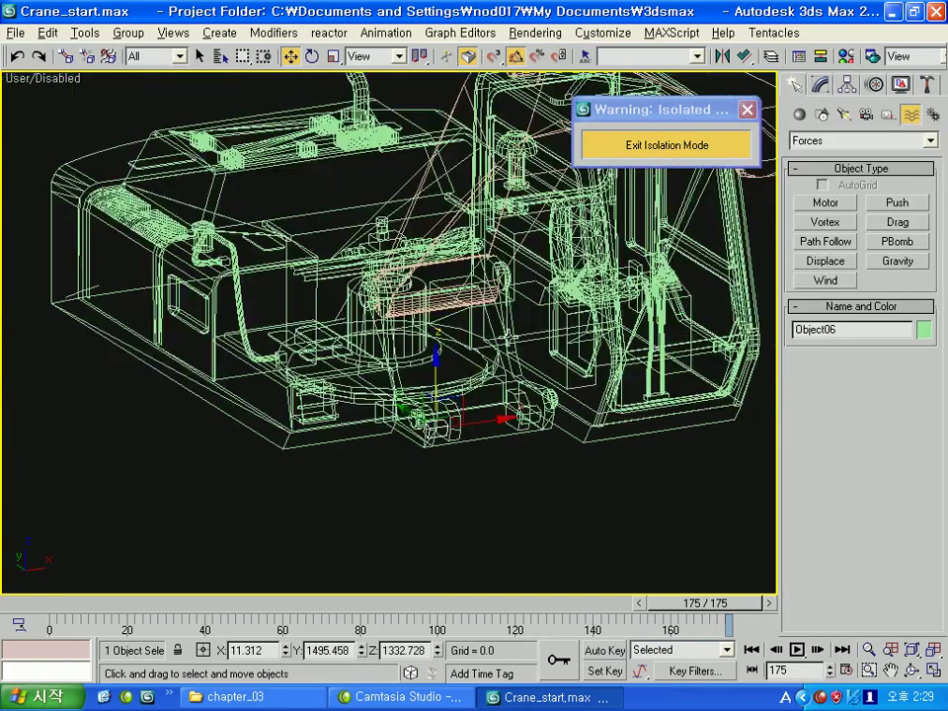
key("F3")
middle_click_drag(495, 402, 484, 395)
scroll(484, 395, "up", 5)
key("F3")
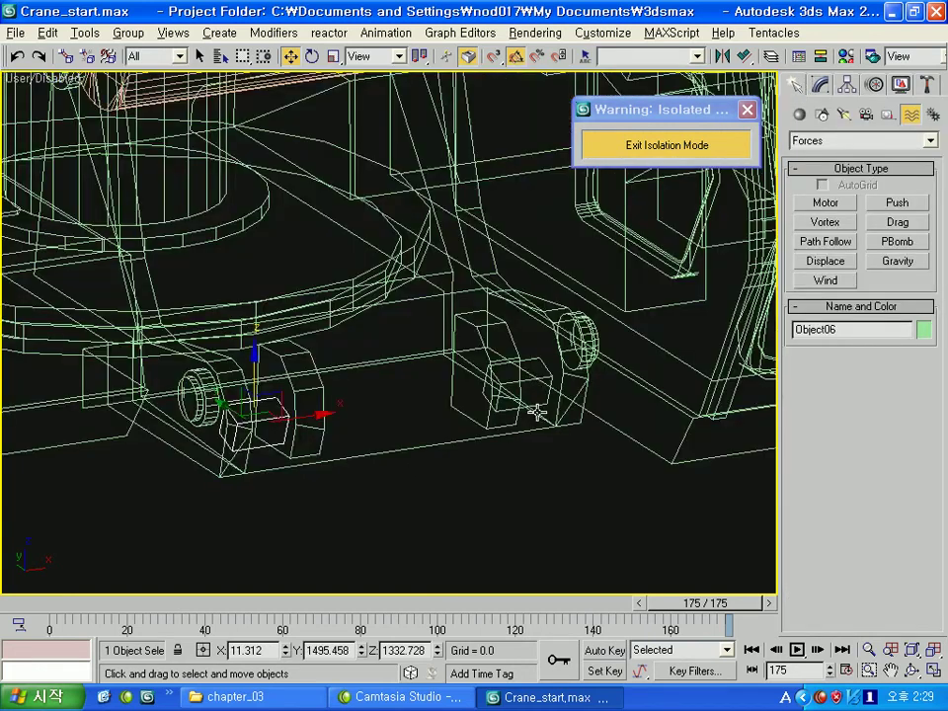
left_click(538, 376, "ctrl")
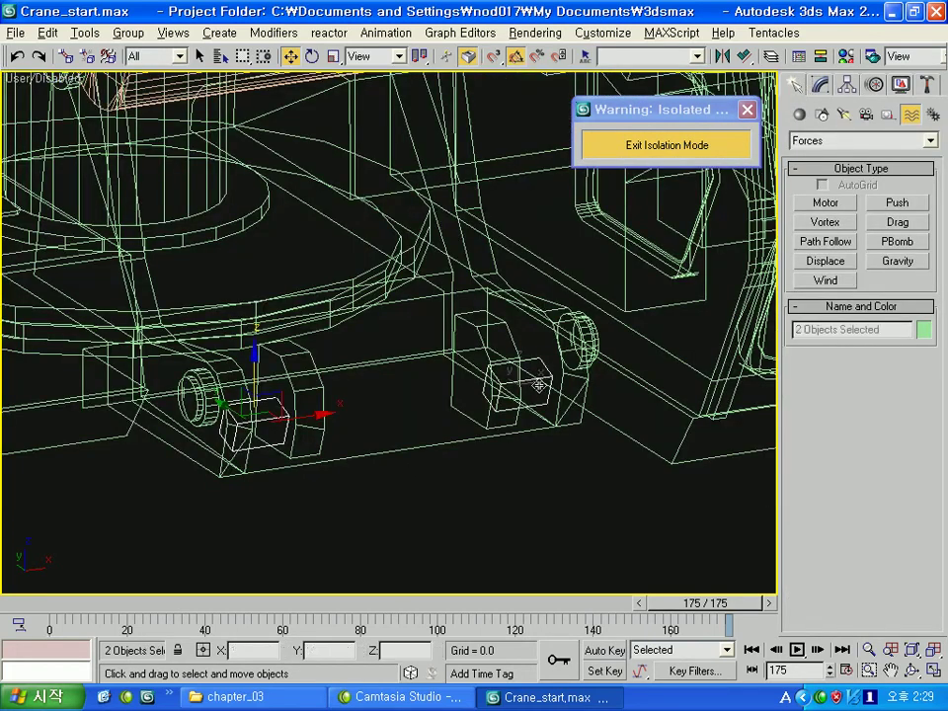
Step: Link both bracket boxes to body-up with Select and Link
left_click(65, 56)
left_click_drag(275, 421, 378, 300)
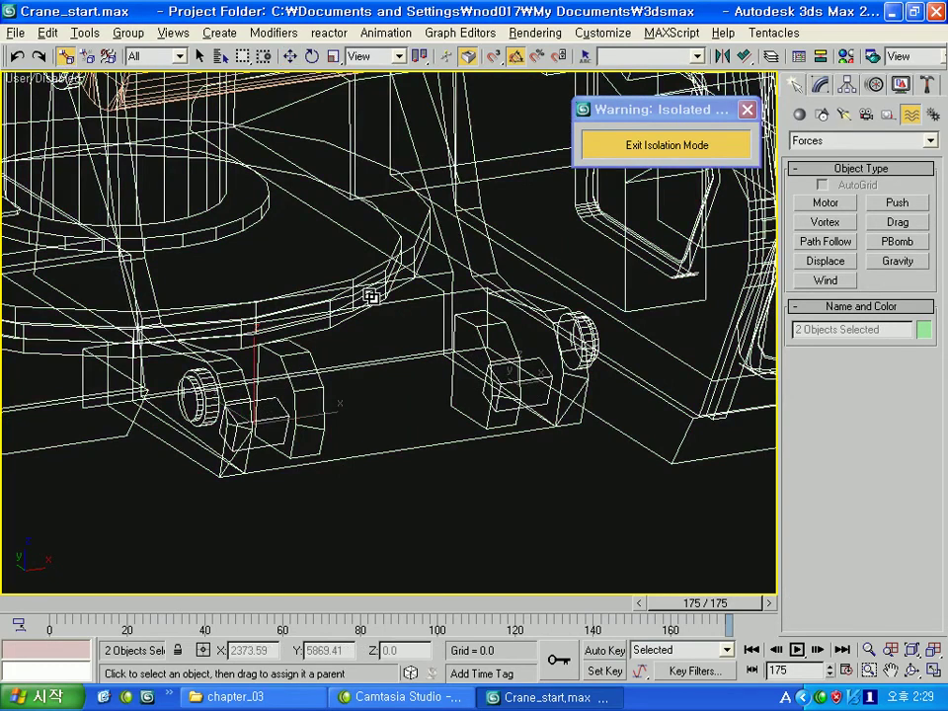
scroll(378, 300, "down", 4)
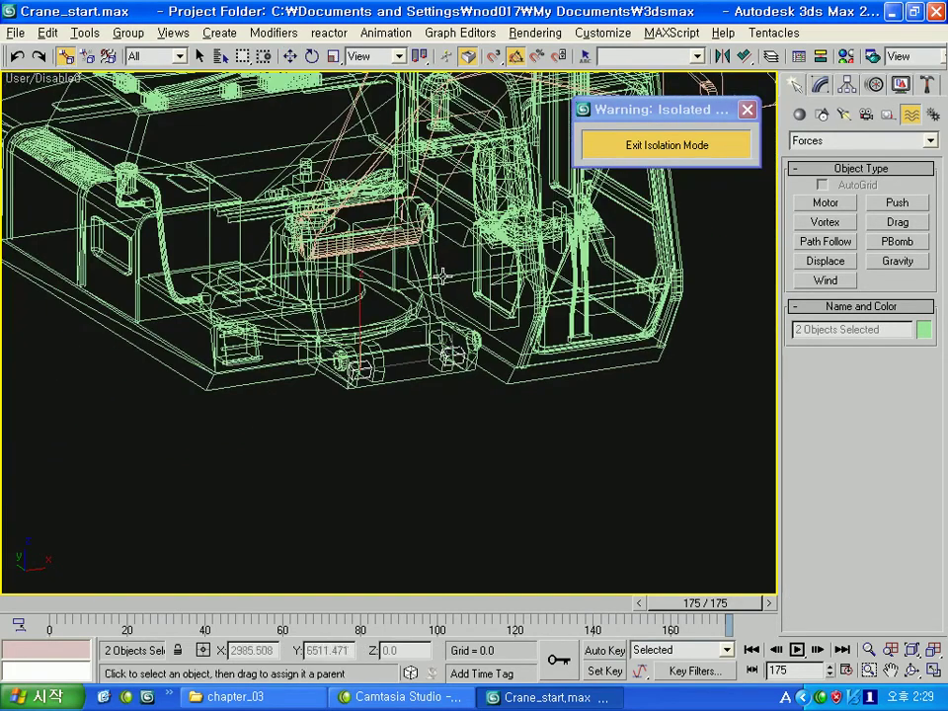
middle_click_drag(442, 277, 370, 488, "alt")
left_click_drag(529, 249, 478, 227)
Step: Select pulleys Object03 and Object04 and link them to the crane boom
left_click(386, 164)
left_click(346, 133, "ctrl")
left_click(345, 133, "ctrl")
left_click(346, 133, "ctrl")
left_click(346, 133, "ctrl")
left_click(346, 133, "ctrl")
scroll(460, 174, "up", 6)
left_click(446, 174, "ctrl")
left_click(446, 174, "ctrl")
scroll(453, 236, "down", 3)
scroll(457, 237, "down", 3)
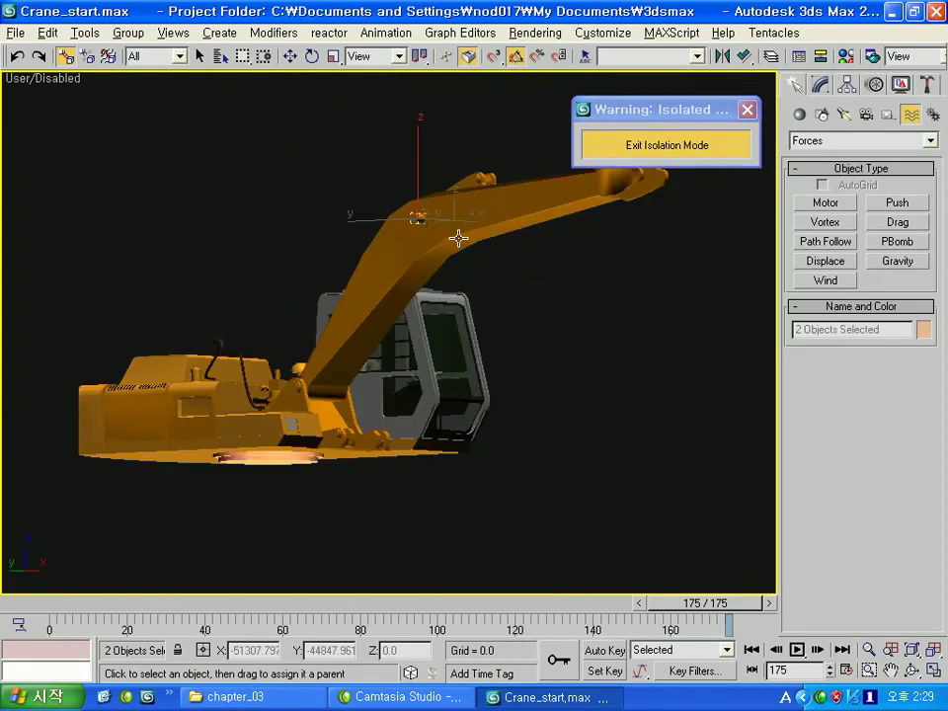
scroll(415, 216, "up", 2)
scroll(425, 220, "up", 4)
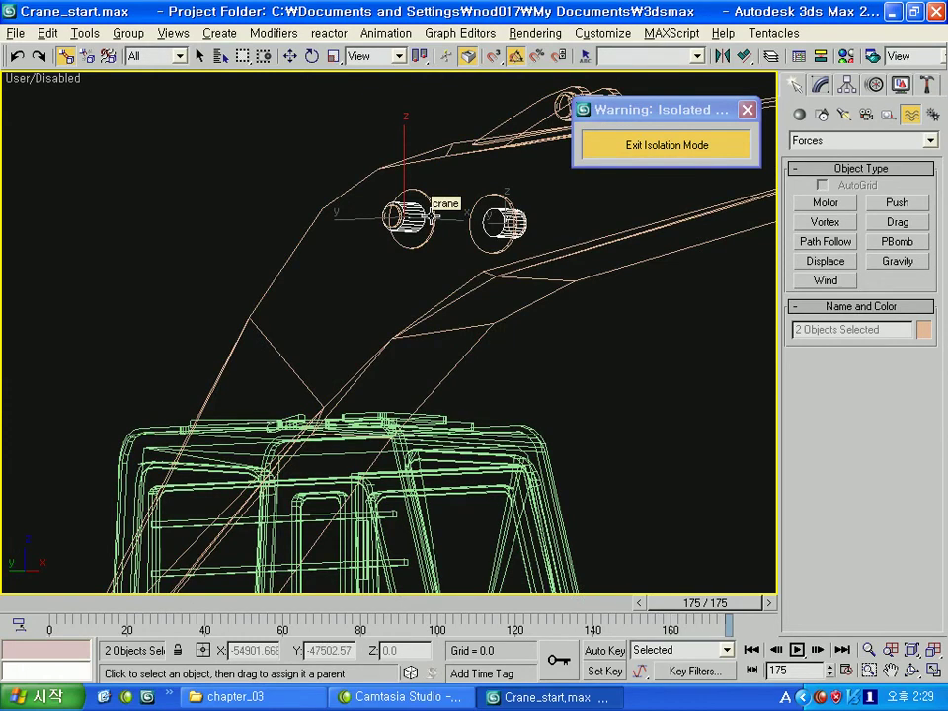
scroll(432, 212, "down", 3)
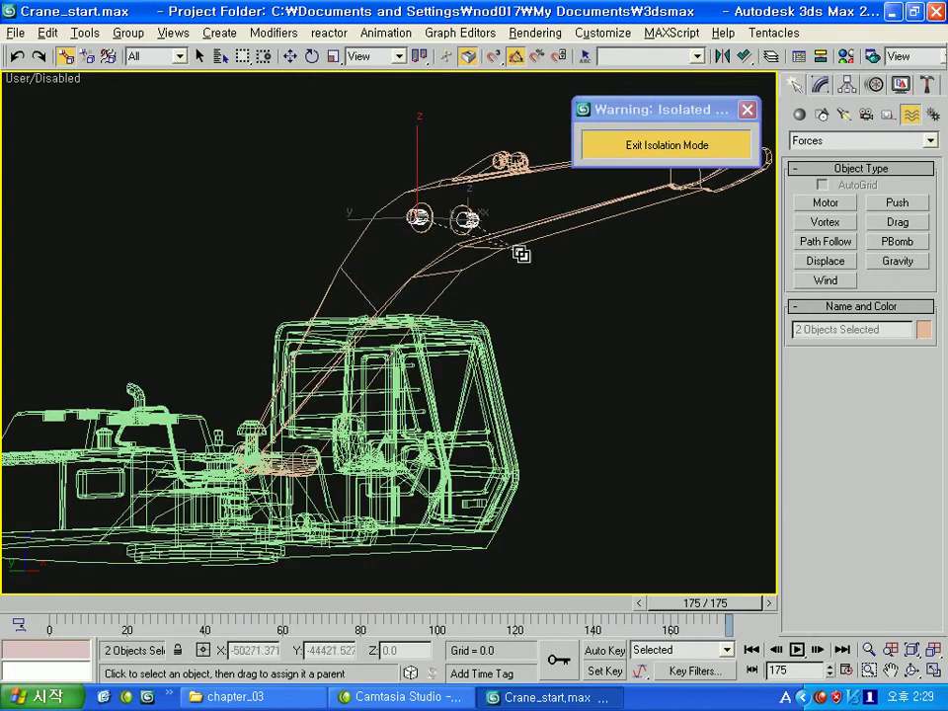
left_click_drag(514, 235, 525, 252)
Step: Rotate the crane boom to confirm the pulleys follow it
key("e")
left_click(493, 293)
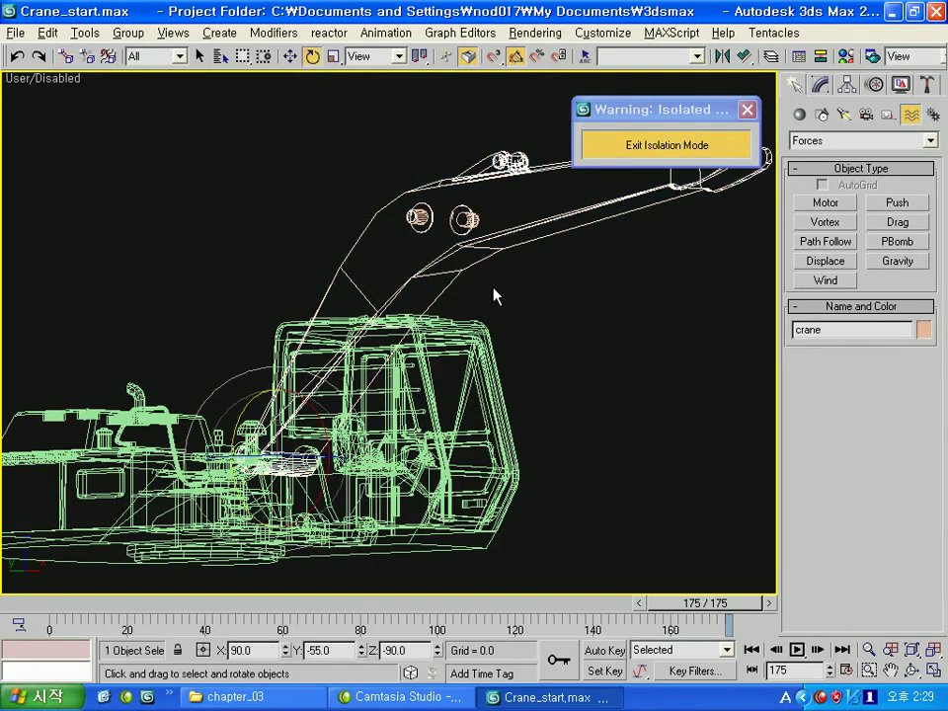
left_click_drag(321, 408, 320, 408)
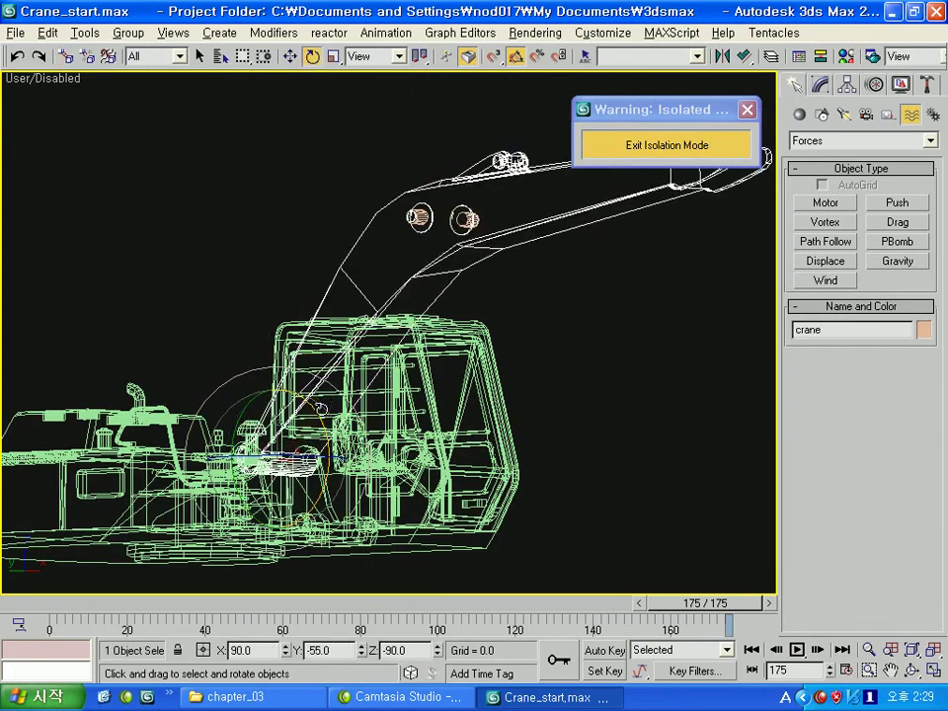
scroll(333, 449, "down", 3)
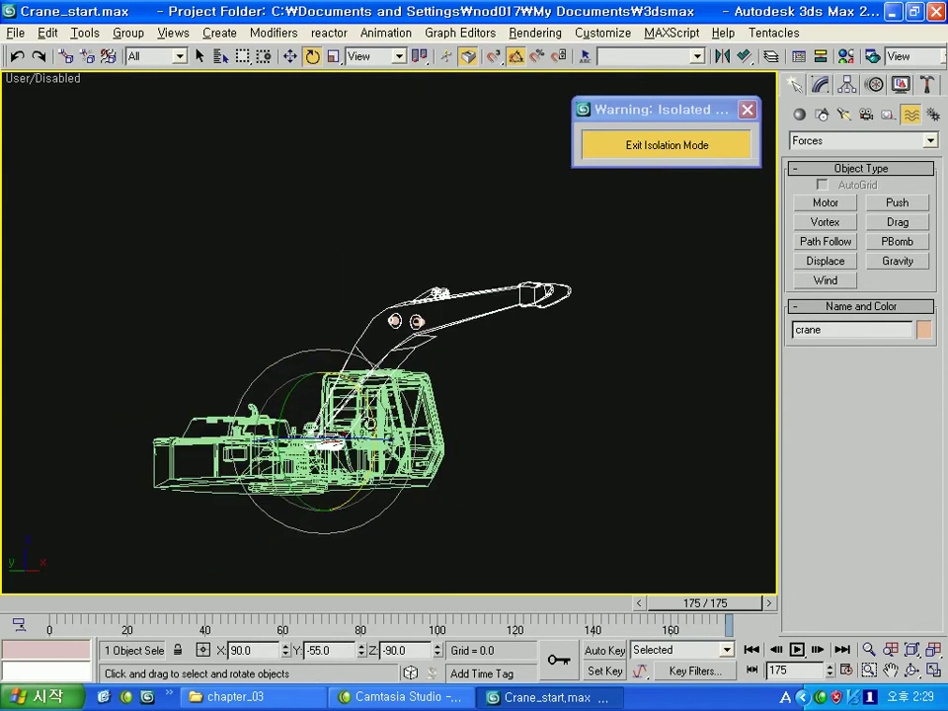
middle_click_drag(375, 464, 393, 463, "alt")
scroll(394, 469, "up", 3)
scroll(394, 477, "up", 3)
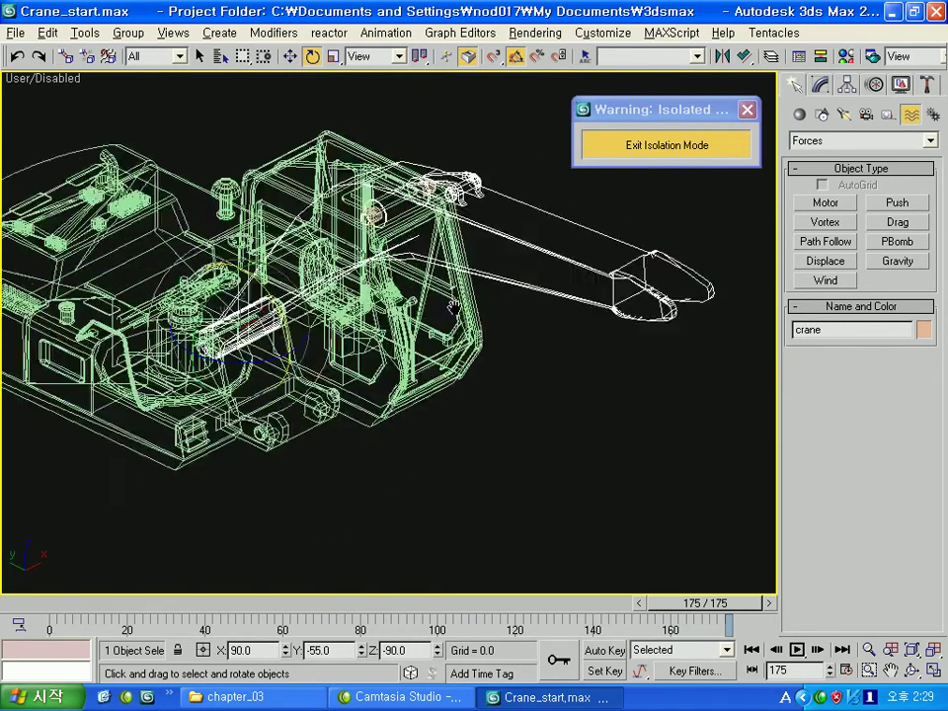
scroll(393, 478, "up", 3)
left_click(394, 477)
left_click(806, 114)
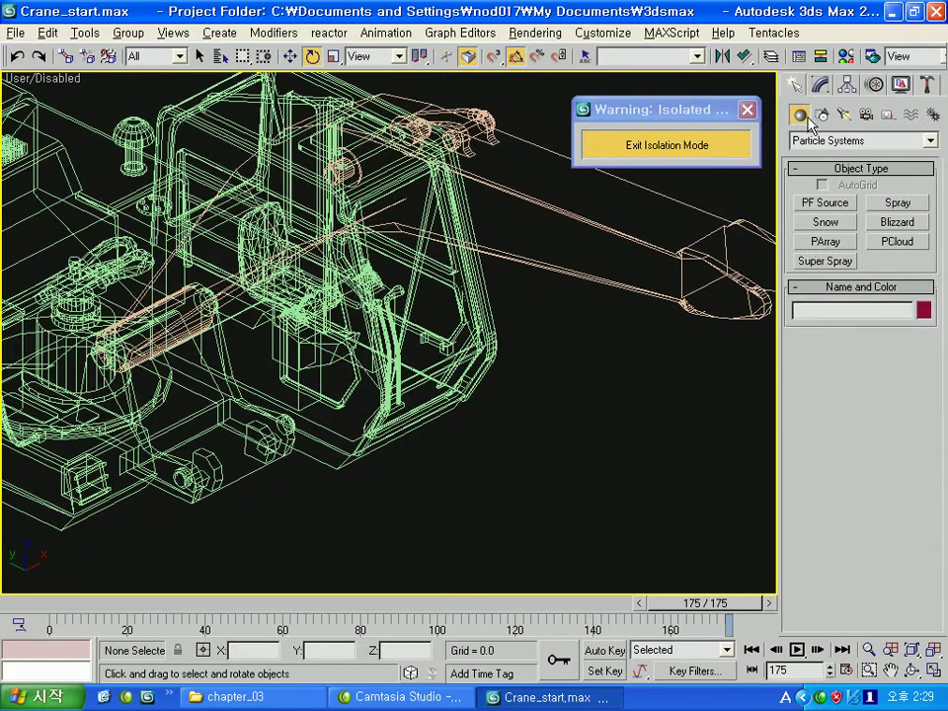
Step: Create Damper01 below the cab with End Point Method set to Bound to Object Pivots
left_click(859, 140)
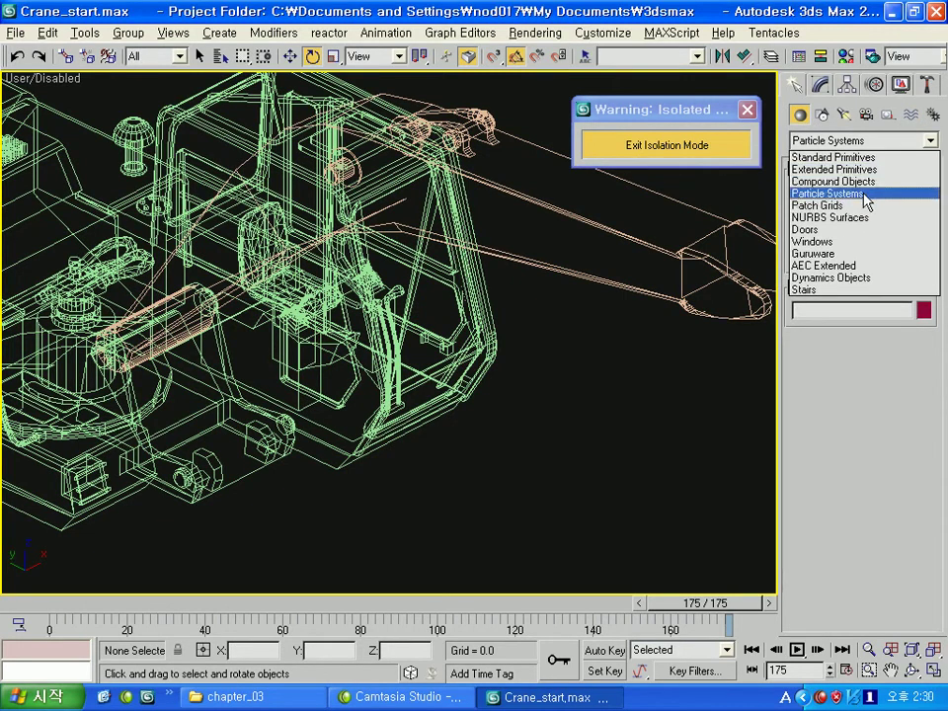
left_click(855, 277)
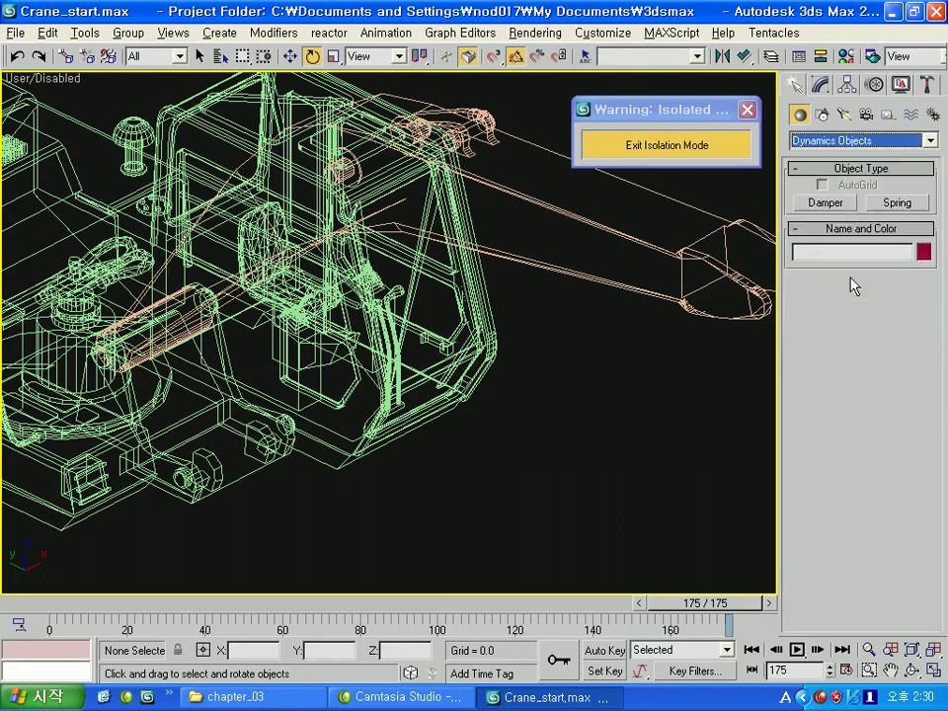
left_click(825, 202)
middle_click_drag(622, 395, 664, 355)
mouse_move(453, 504)
left_mouse_down()
mouse_move(513, 439)
mouse_move(457, 494)
left_mouse_up()
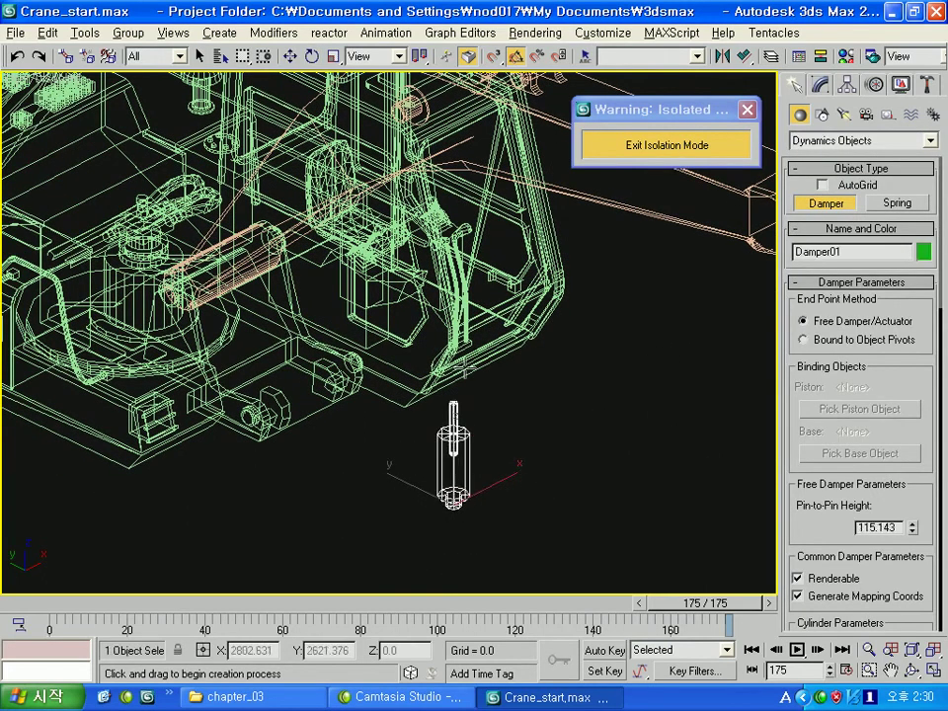
middle_click_drag(764, 426, 772, 420)
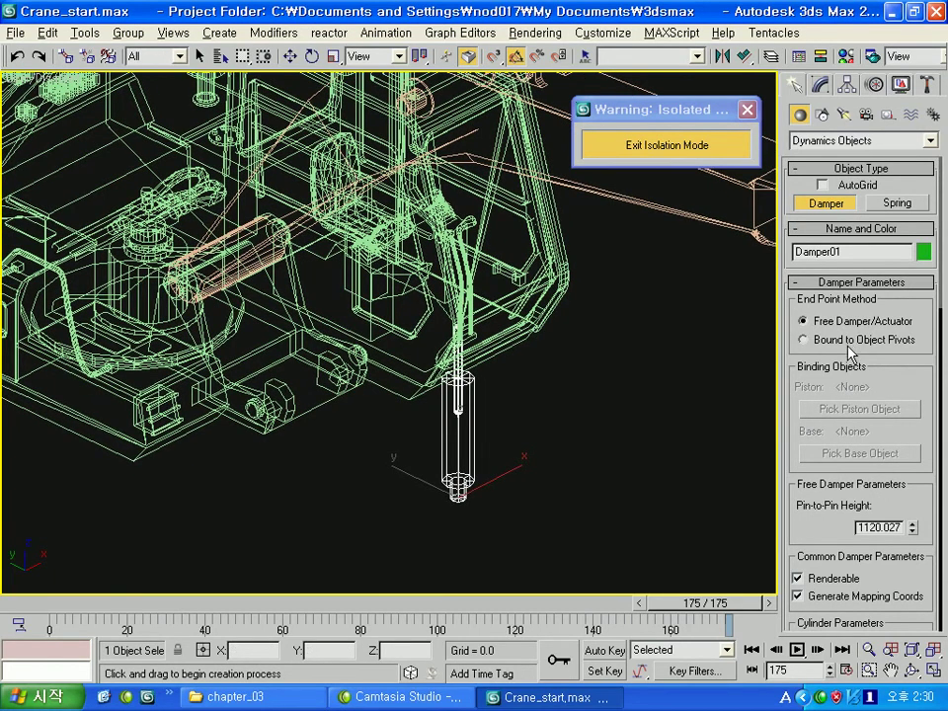
left_click(847, 344)
middle_click_drag(656, 444, 682, 424)
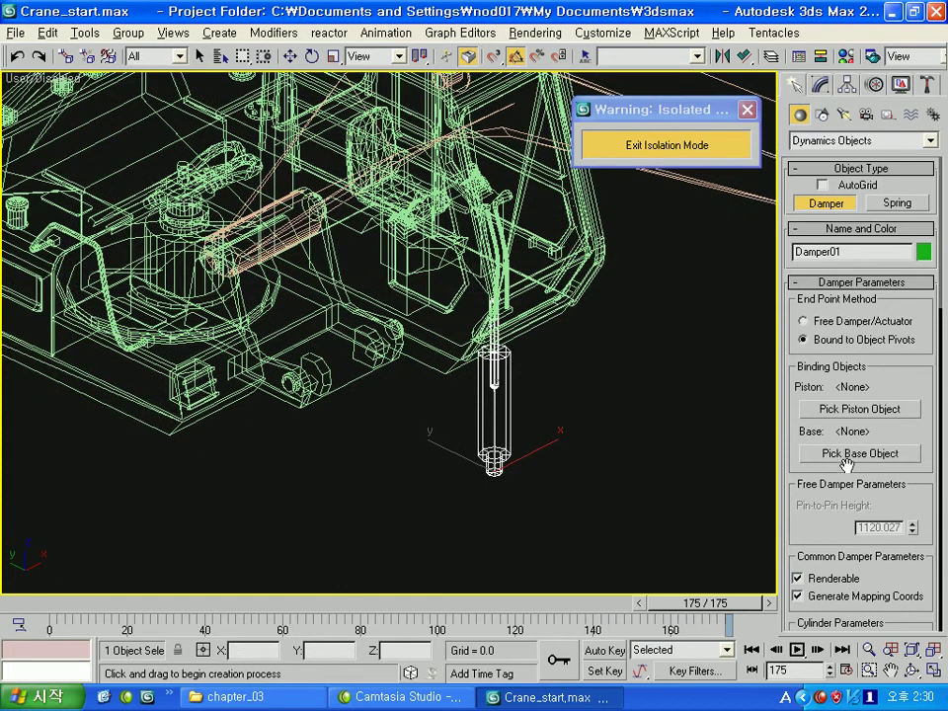
Step: Set Object06 as Damper01's base object and Object03 as its piston object
left_click(846, 459)
scroll(340, 405, "up", 3)
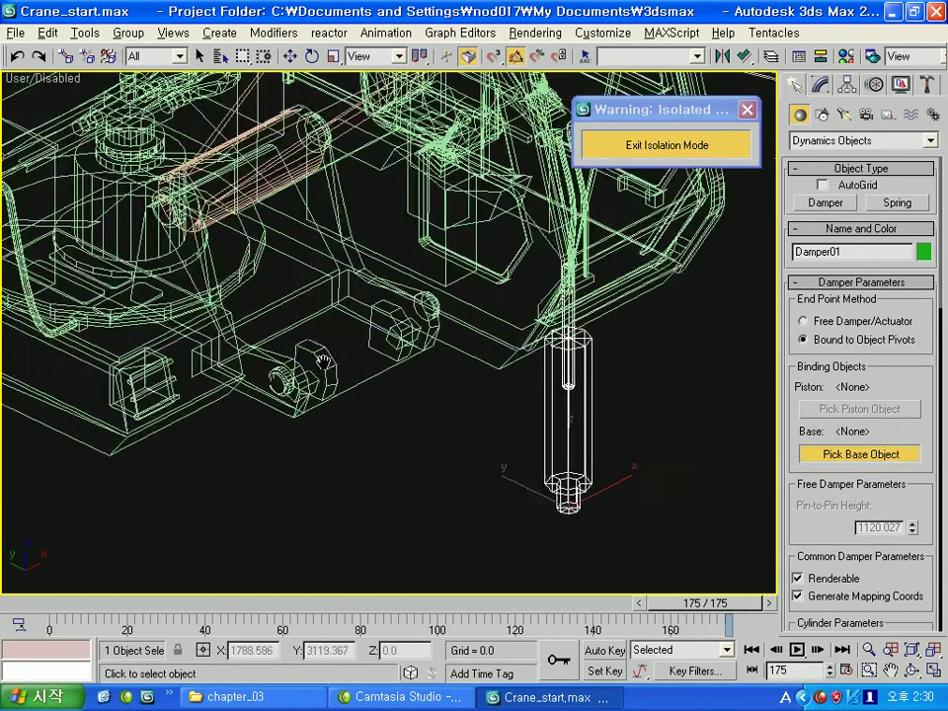
scroll(341, 405, "up", 3)
left_click(342, 313)
scroll(369, 337, "down", 6)
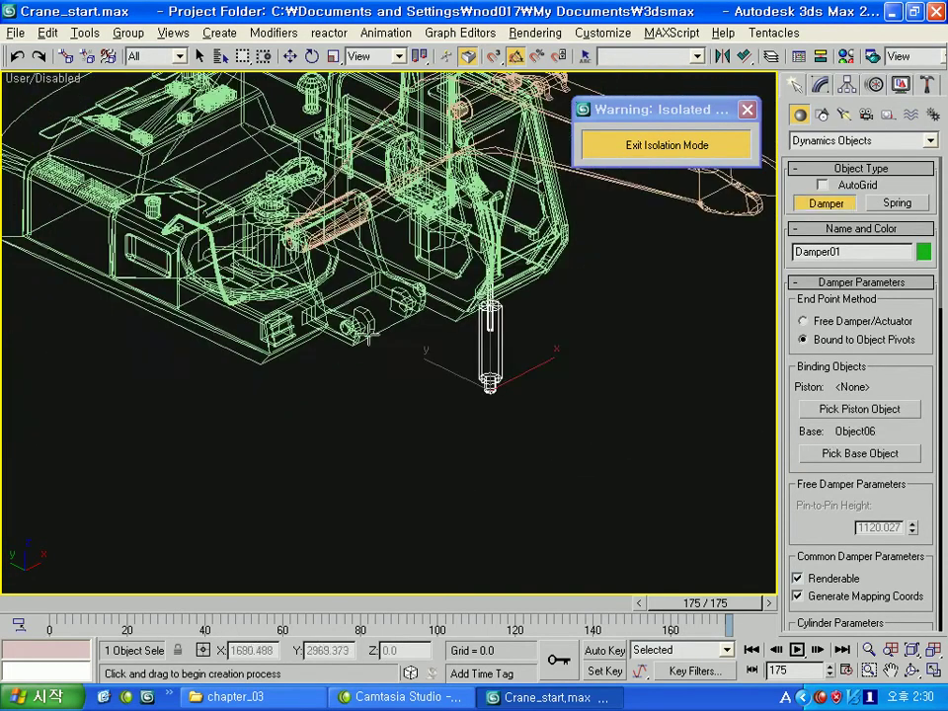
left_click(844, 409)
scroll(399, 469, "up", 2)
scroll(400, 469, "up", 3)
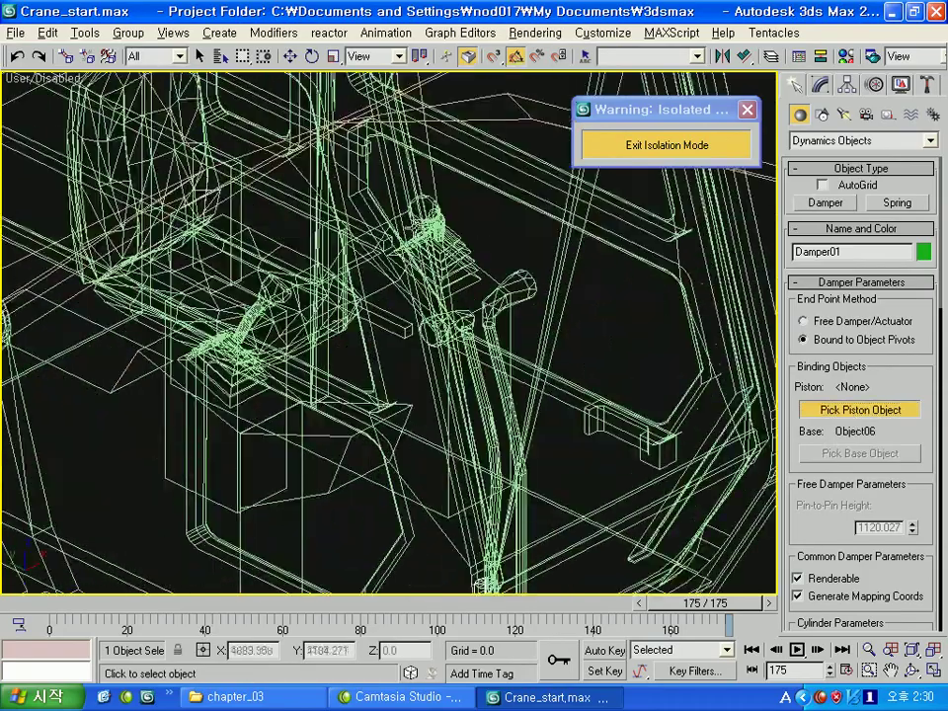
scroll(400, 469, "up", 3)
left_click(291, 178)
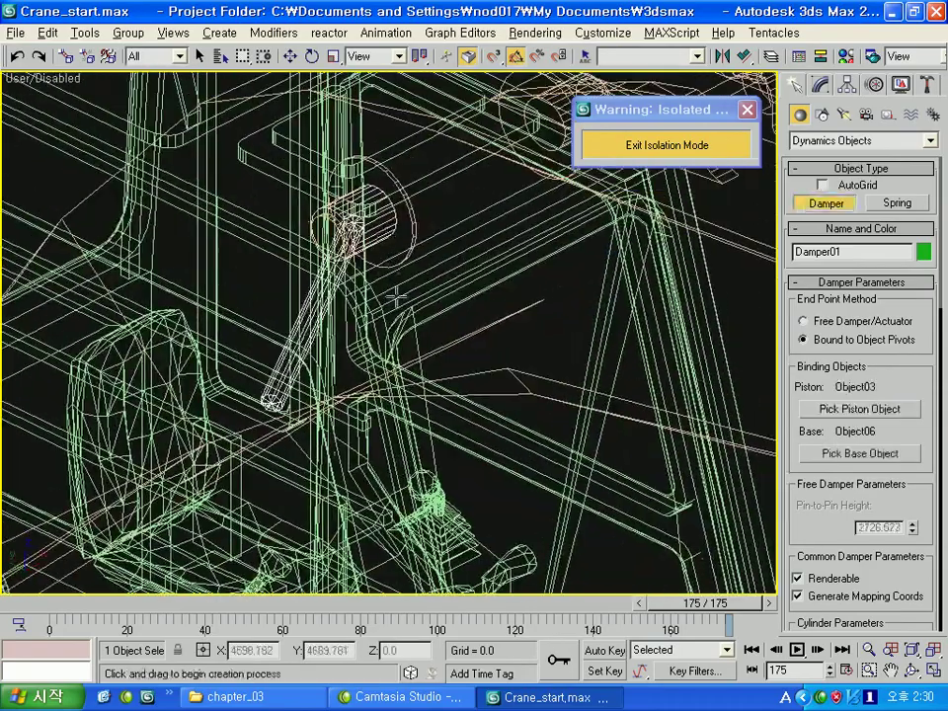
scroll(292, 198, "down", 5)
scroll(292, 197, "down", 2)
Step: Orbit around the cab to check the damper spans from boom pin to bracket
mouse_move(387, 392)
middle_mouse_down("alt")
mouse_move(451, 347)
mouse_move(483, 338)
middle_mouse_up("alt")
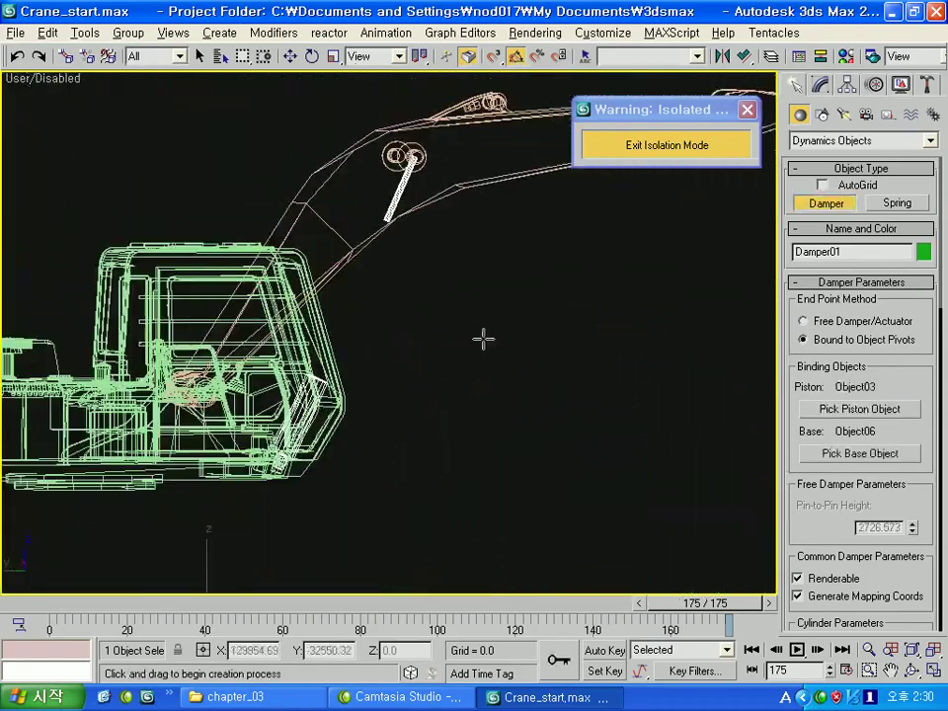
middle_click_drag(229, 296, 254, 414, "alt")
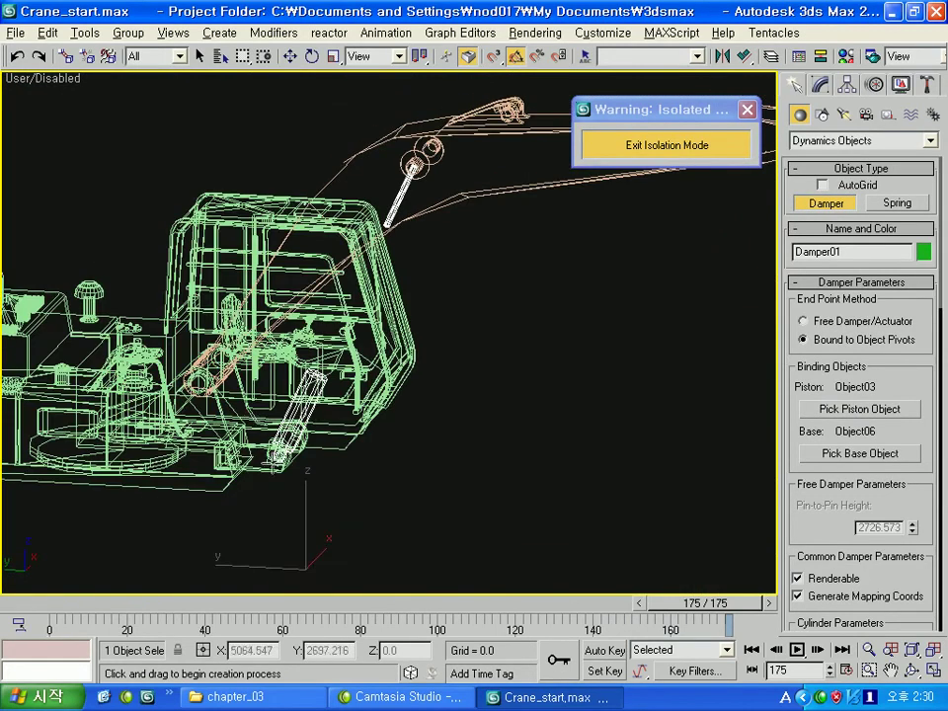
middle_click_drag(209, 337, 258, 353, "alt")
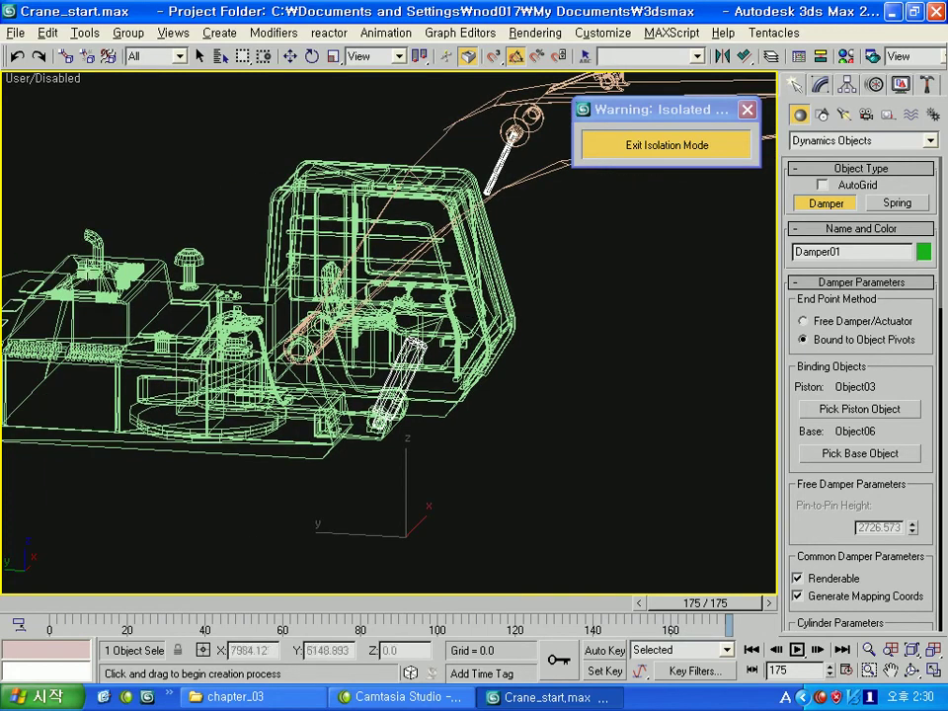
scroll(250, 404, "up", 3)
scroll(249, 405, "up", 3)
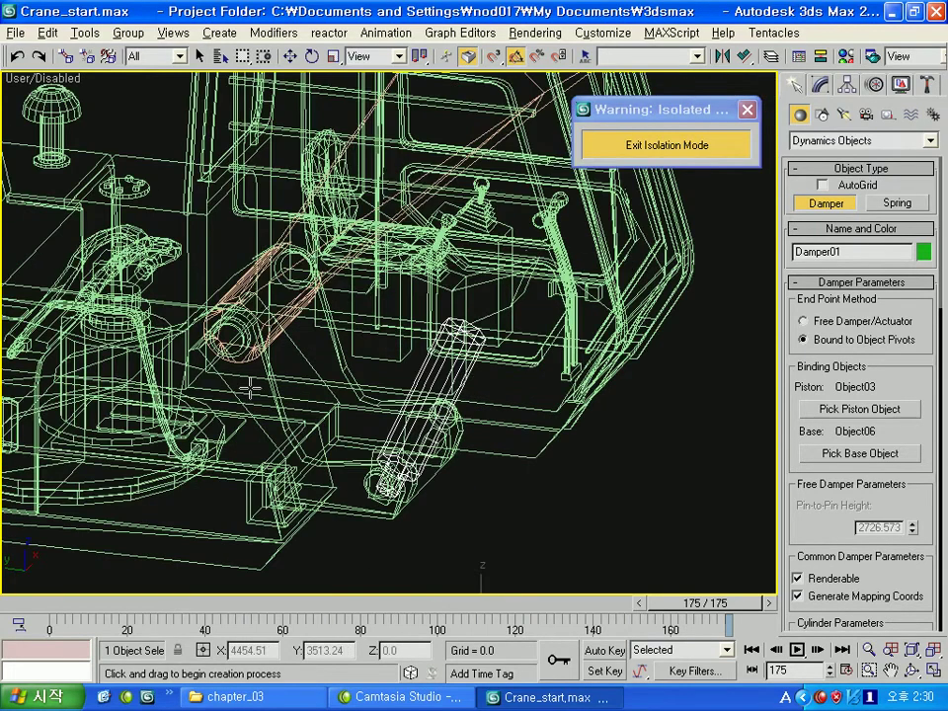
scroll(327, 379, "down", 5)
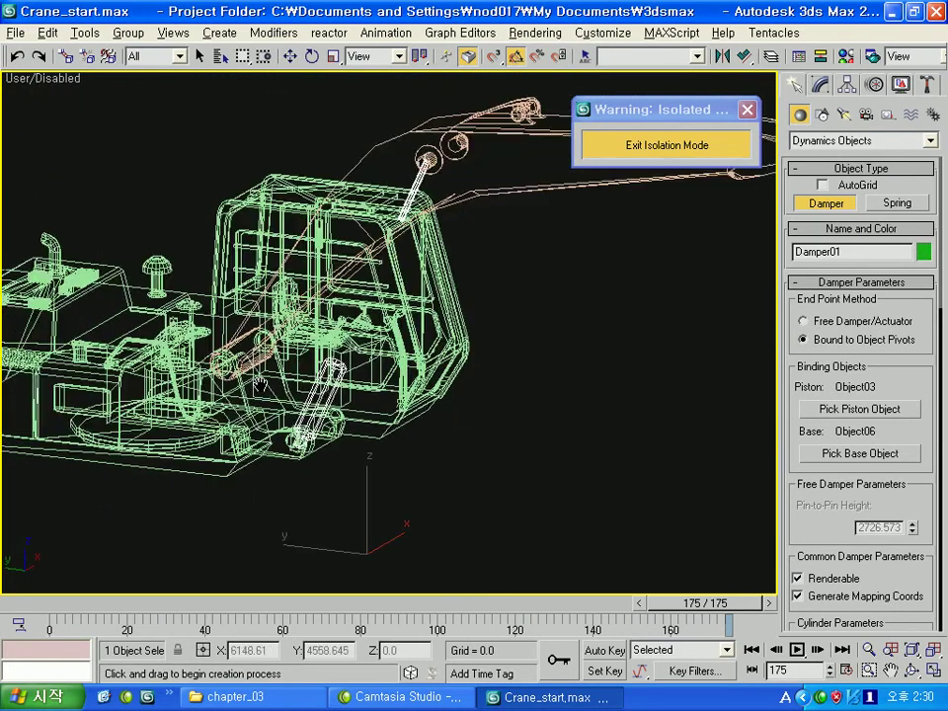
Step: Adjust Damper01's base diameter, base height and main diameter to fit the boom
scroll(815, 475, "down", 5)
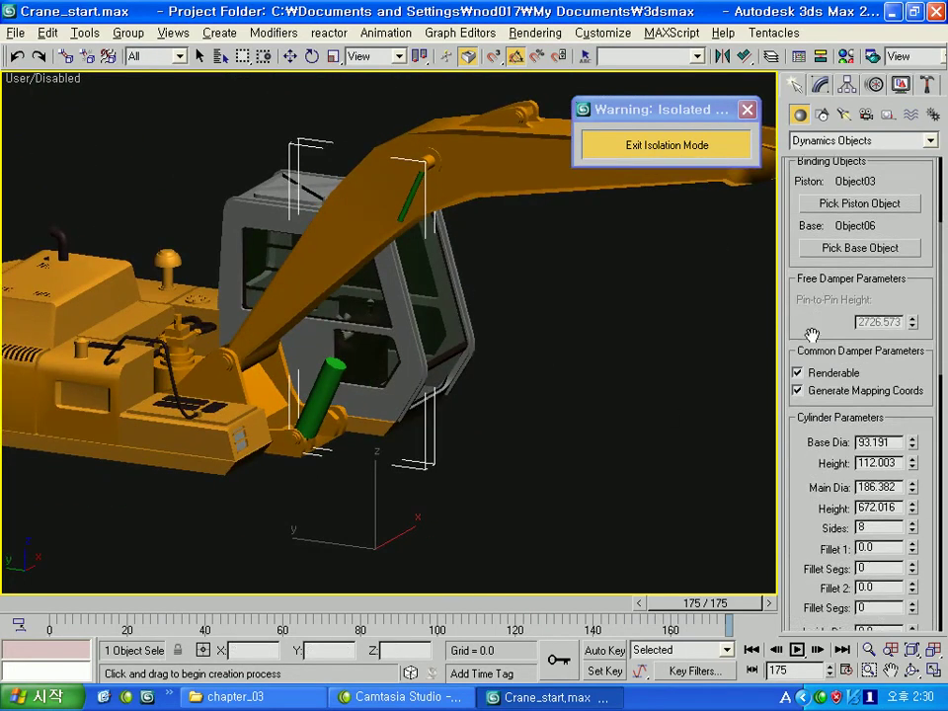
left_click_drag(913, 362, 890, 281)
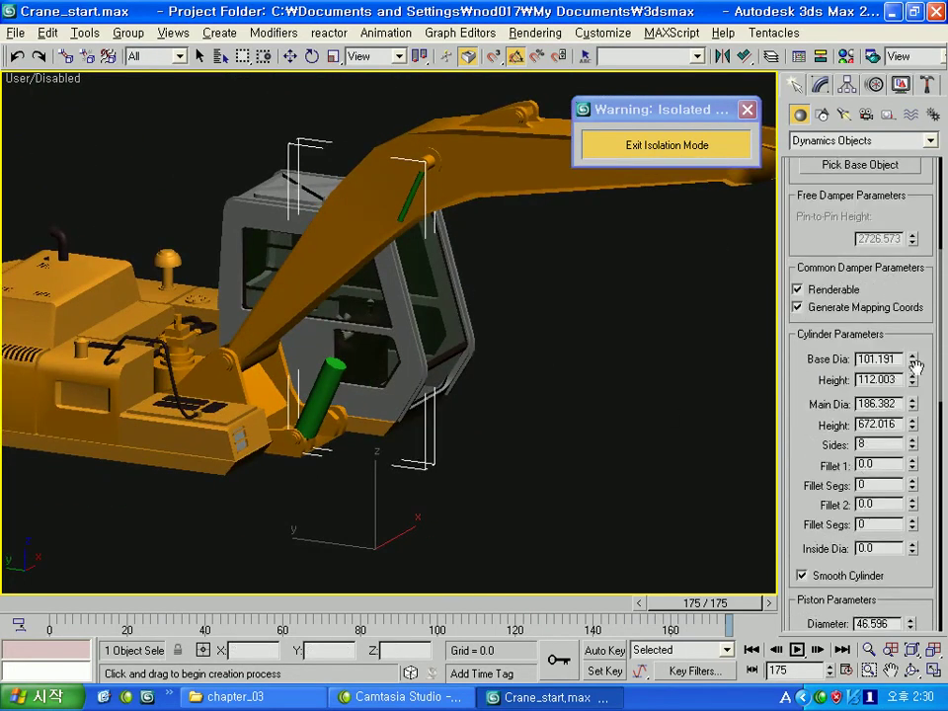
left_click_drag(913, 380, 829, 441)
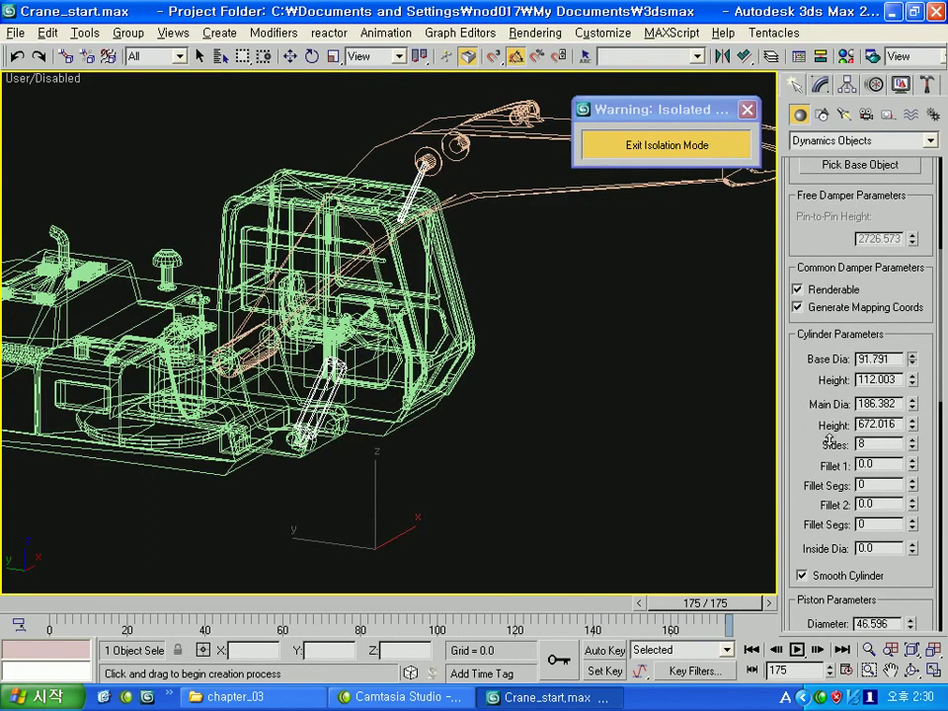
mouse_move(914, 385)
left_mouse_down()
mouse_move(618, 481)
mouse_move(629, 500)
left_mouse_up()
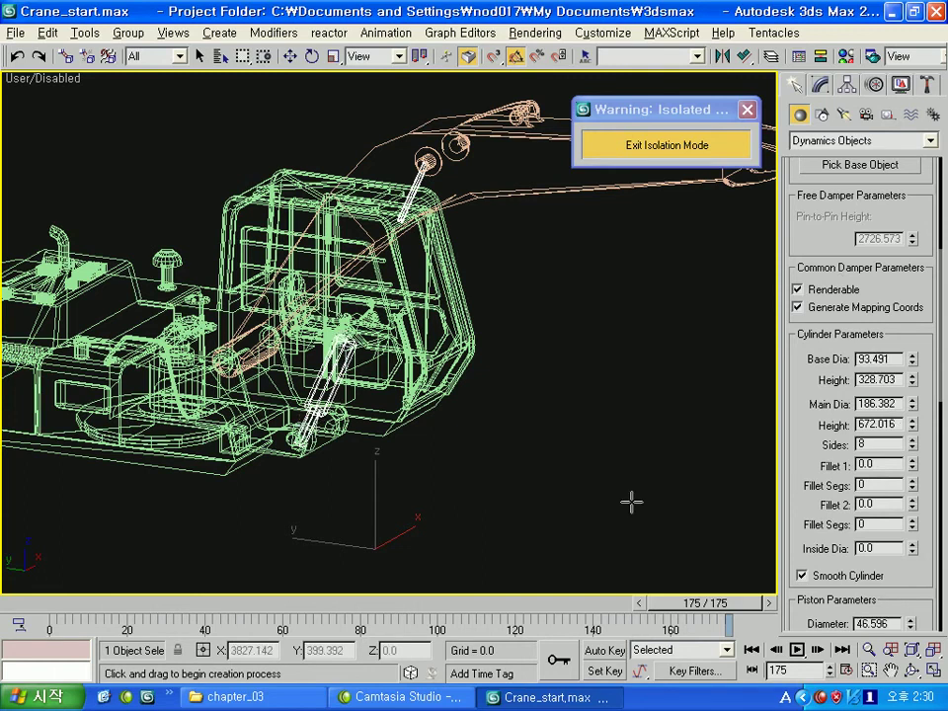
left_click_drag(912, 406, 902, 392)
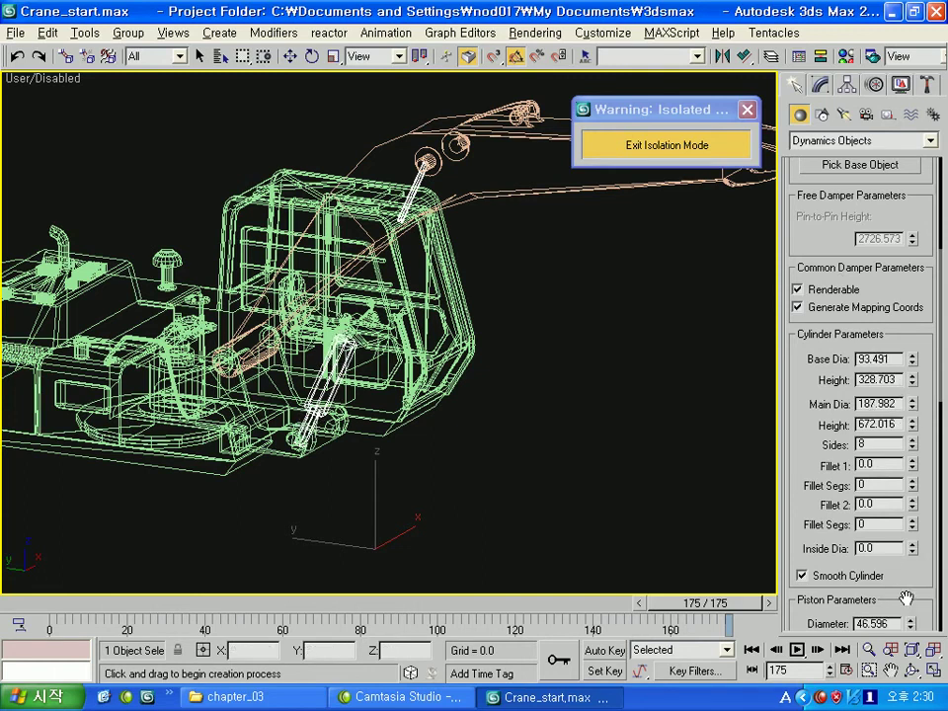
left_click_drag(905, 598, 899, 448)
Step: Lengthen the piston rod and stretch the main cylinder to 1261.016, then check it shaded
mouse_move(908, 491)
left_mouse_down()
mouse_move(545, 24)
mouse_move(611, 56)
left_mouse_up()
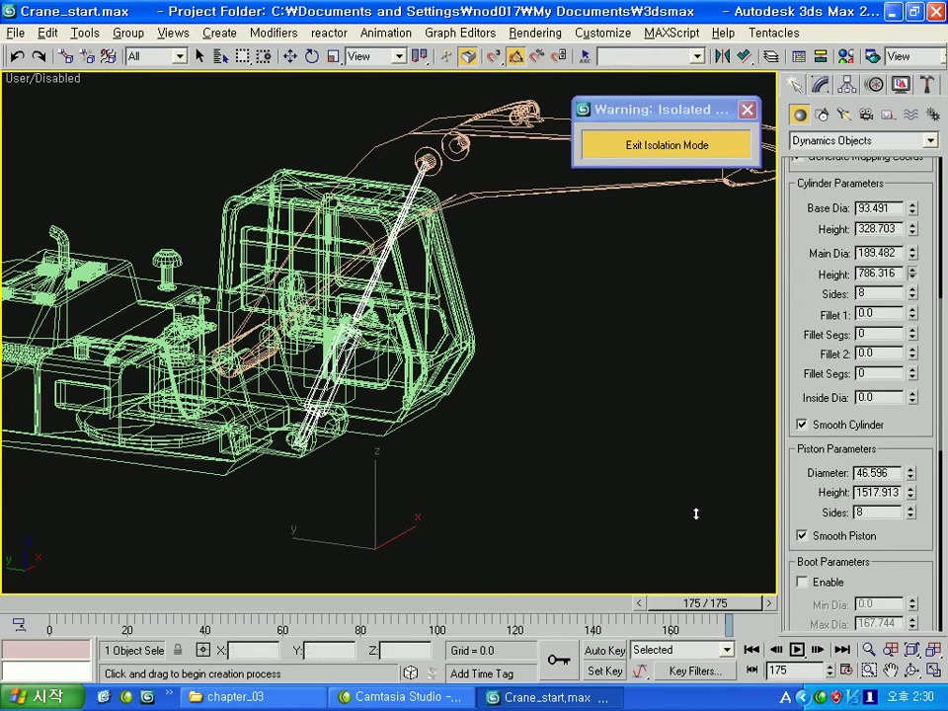
left_click_drag(696, 513, 514, 287)
mouse_move(910, 274)
left_mouse_down()
mouse_move(924, 277)
mouse_move(693, 212)
left_mouse_up()
key("F3")
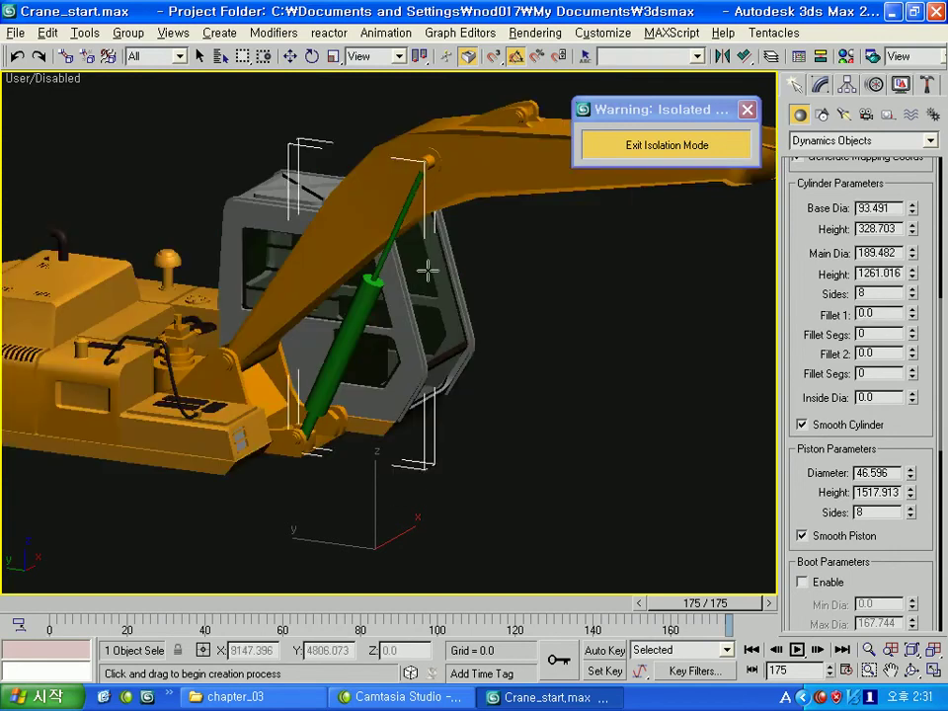
left_click_drag(516, 219, 520, 229)
right_click(518, 227)
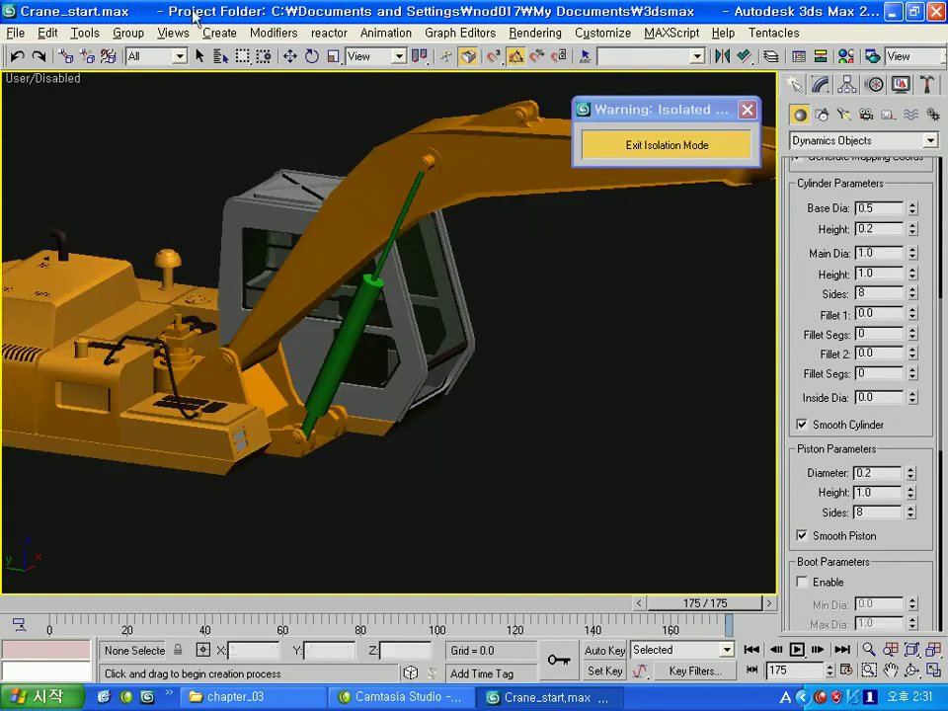
left_click(283, 316)
Step: Rotate the crane boom around its pivot to test how the damper follows
key("e")
left_click_drag(271, 342, 285, 372)
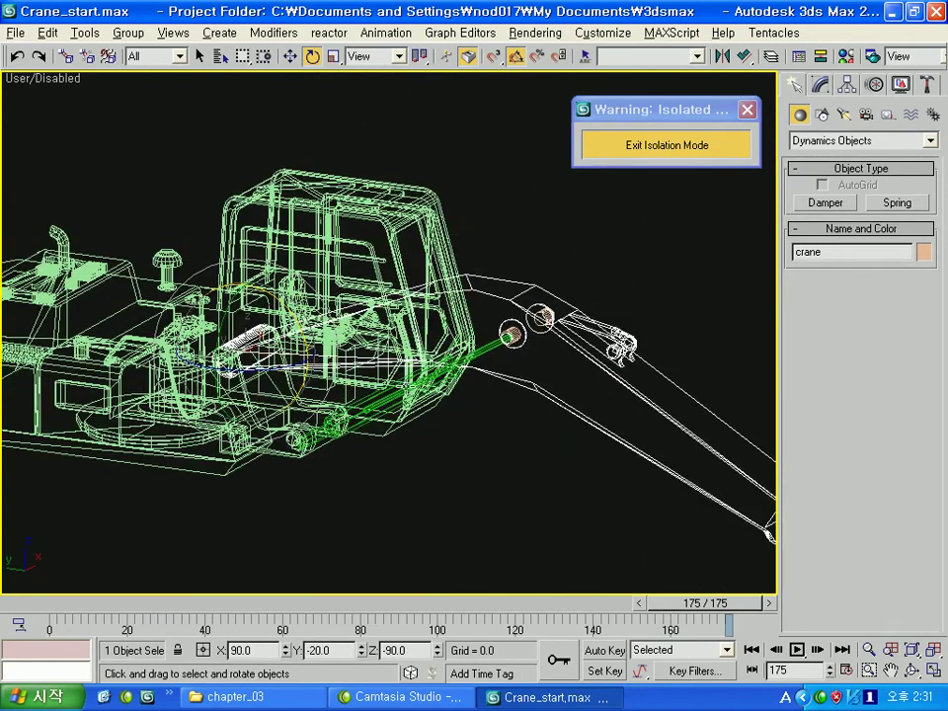
mouse_move(228, 258)
left_mouse_down()
mouse_move(269, 279)
mouse_move(431, 166)
left_mouse_up()
Step: Clone Damper01 as an instance named Damper02 and open its parameters
left_click(289, 56)
left_click(487, 355)
key("F3")
left_click(352, 265)
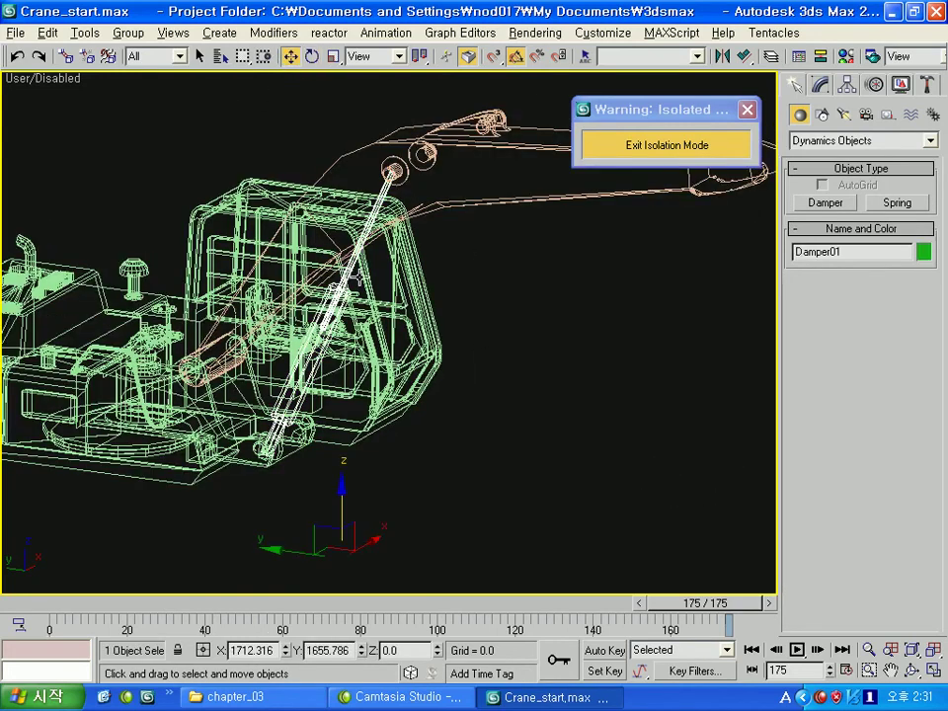
key("ctrl+v")
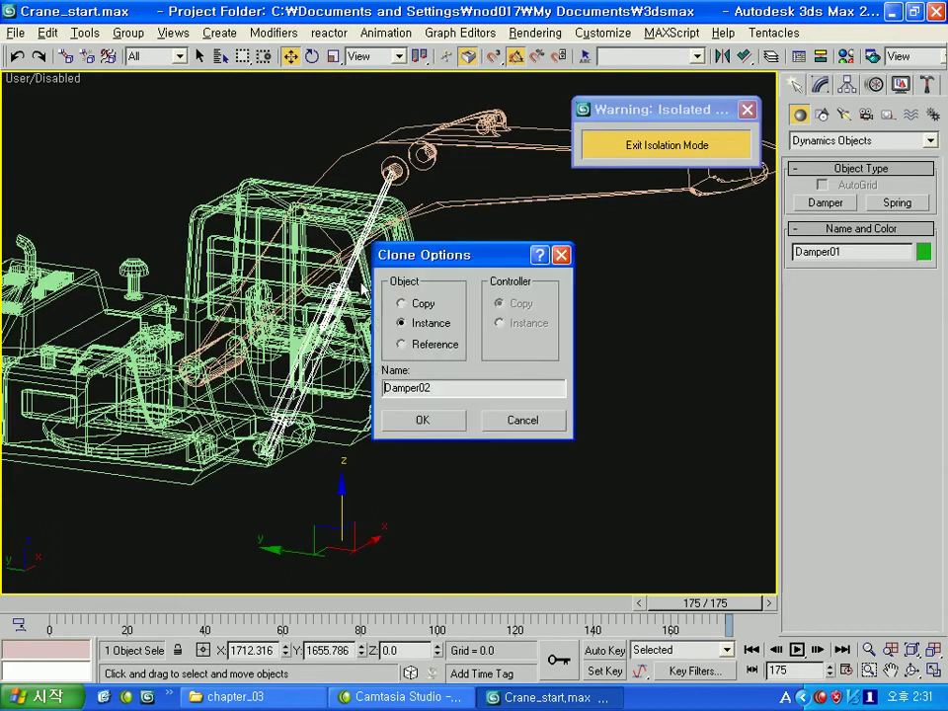
left_click(421, 419)
middle_click_drag(433, 423, 360, 405, "alt")
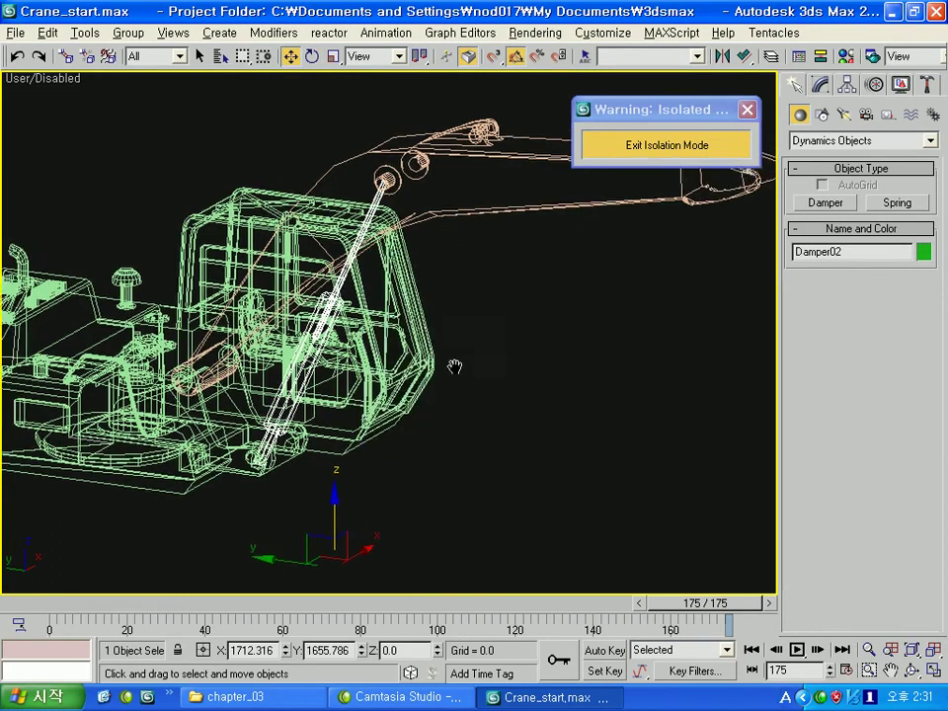
left_click(824, 85)
Step: Pick Damper02's base object and its piston end object
left_click(851, 508)
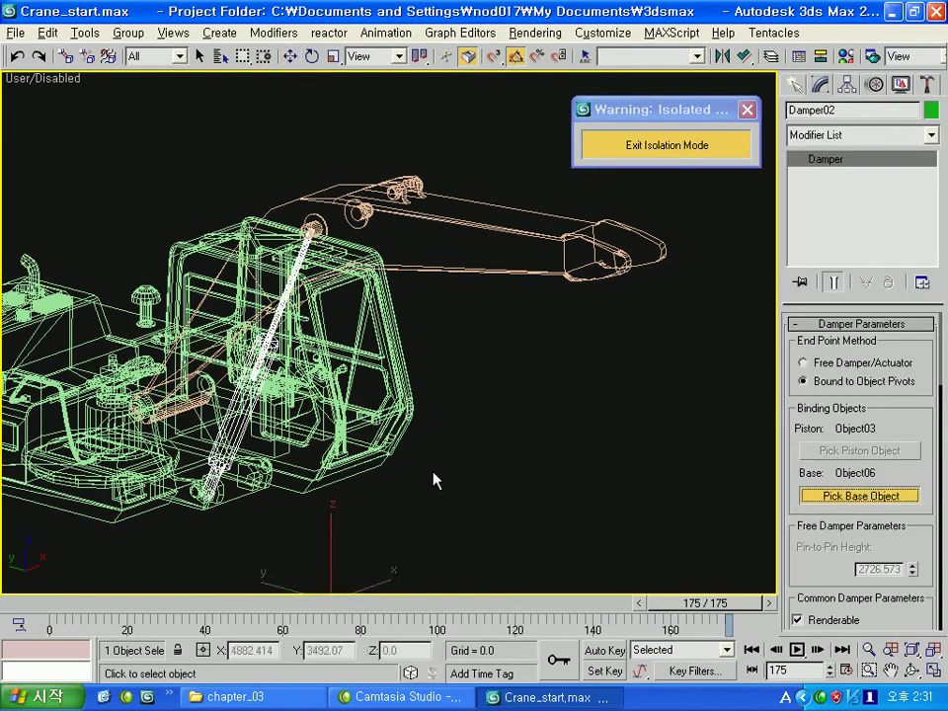
scroll(211, 483, "up", 3)
scroll(603, 233, "up", 3)
scroll(521, 267, "up", 2)
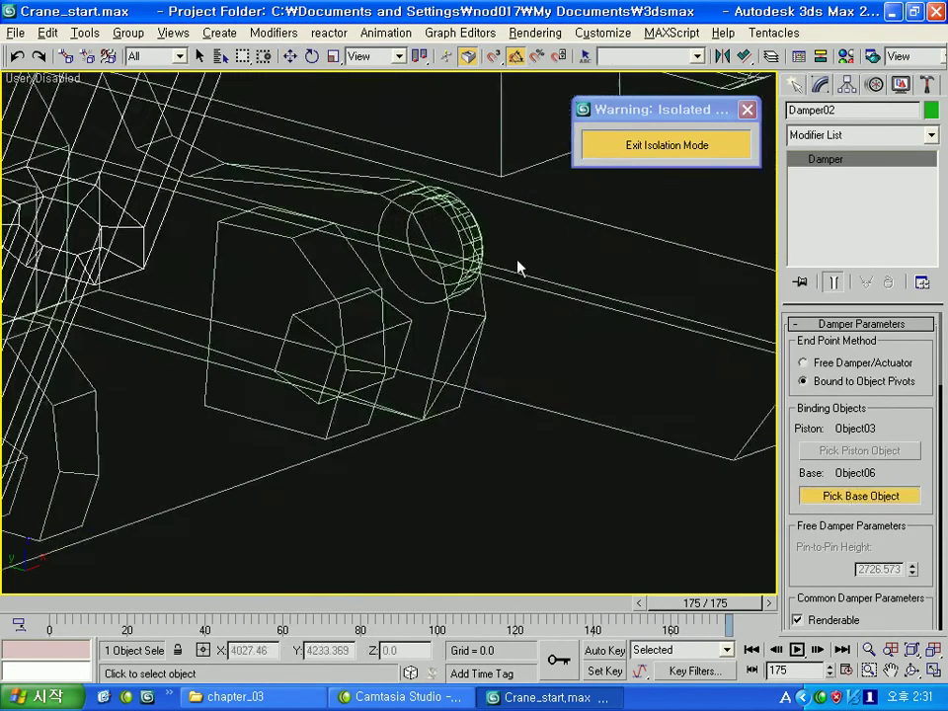
left_click(408, 322)
left_click(858, 450)
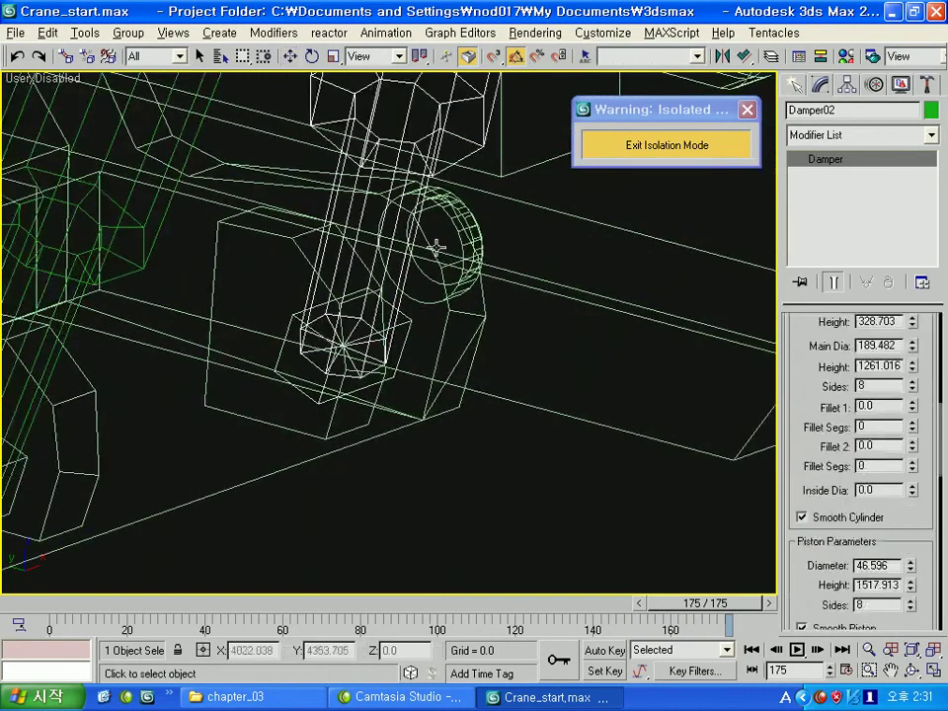
left_click(436, 247)
scroll(435, 247, "down", 5)
scroll(426, 255, "up", 2)
scroll(426, 255, "up", 2)
scroll(427, 255, "up", 2)
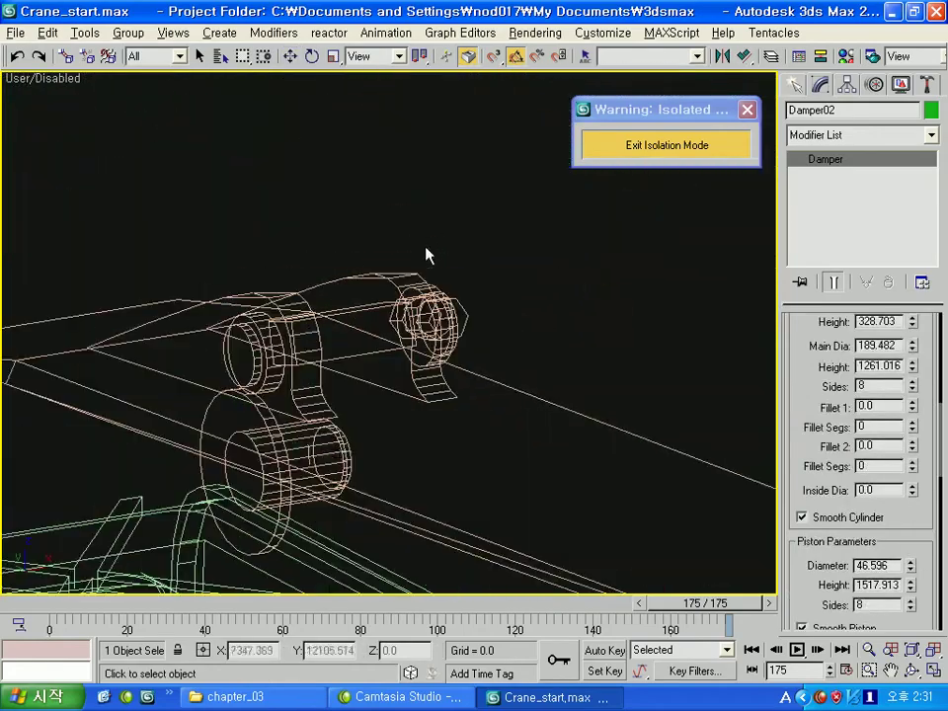
scroll(426, 256, "up", 2)
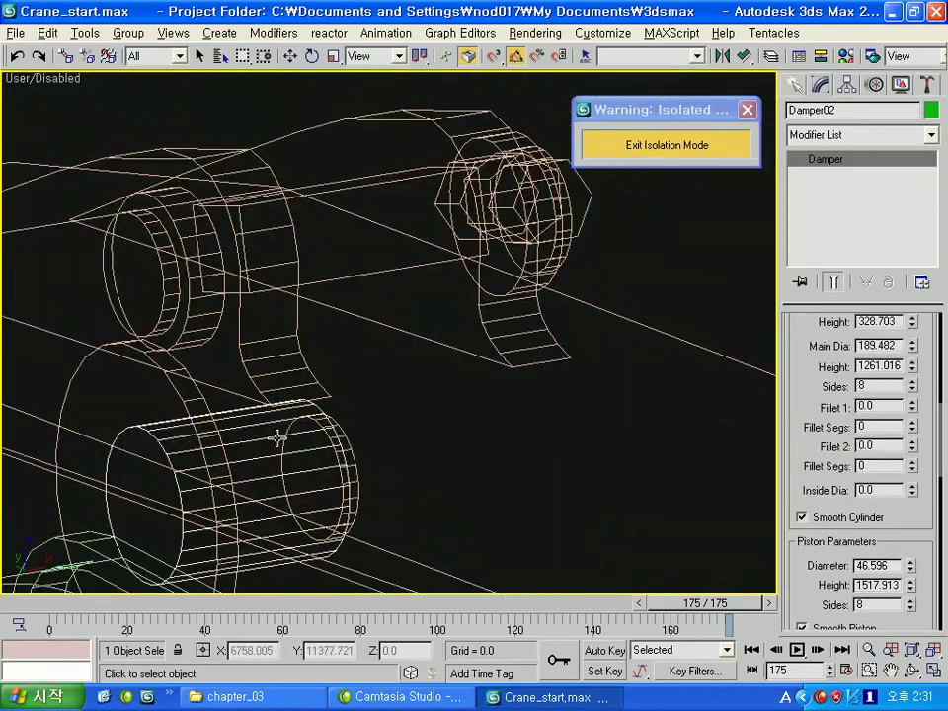
Step: Exit isolation so the whole excavator with stick arm and bucket shows again
left_click(278, 437)
scroll(278, 438, "down", 3)
scroll(433, 339, "up", 3)
scroll(269, 354, "up", 2)
scroll(214, 326, "up", 2)
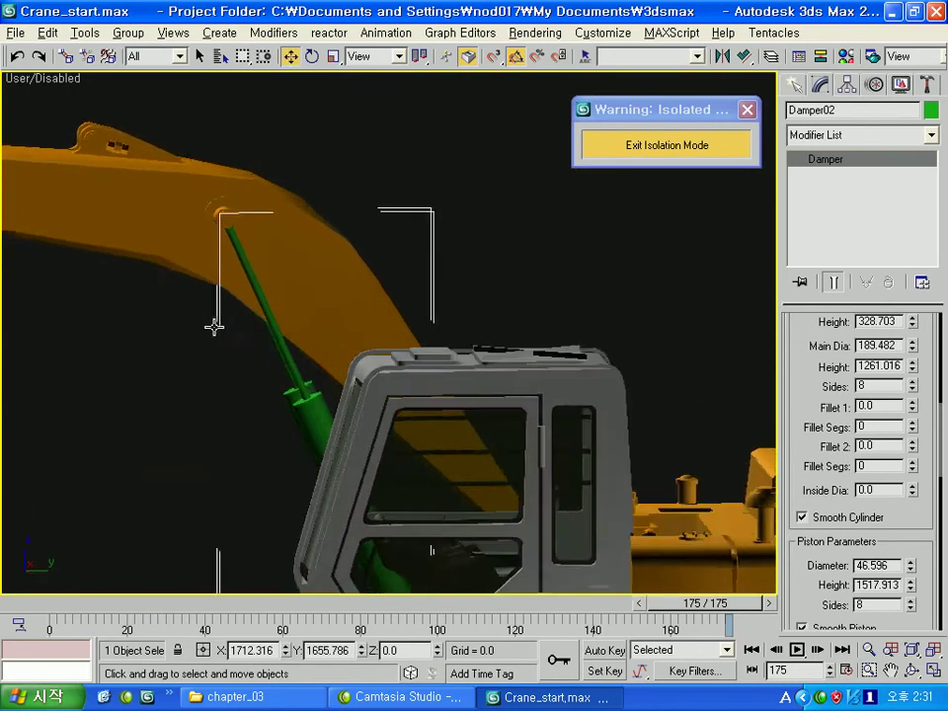
scroll(214, 327, "down", 4)
left_click(657, 148)
scroll(394, 209, "up", 2)
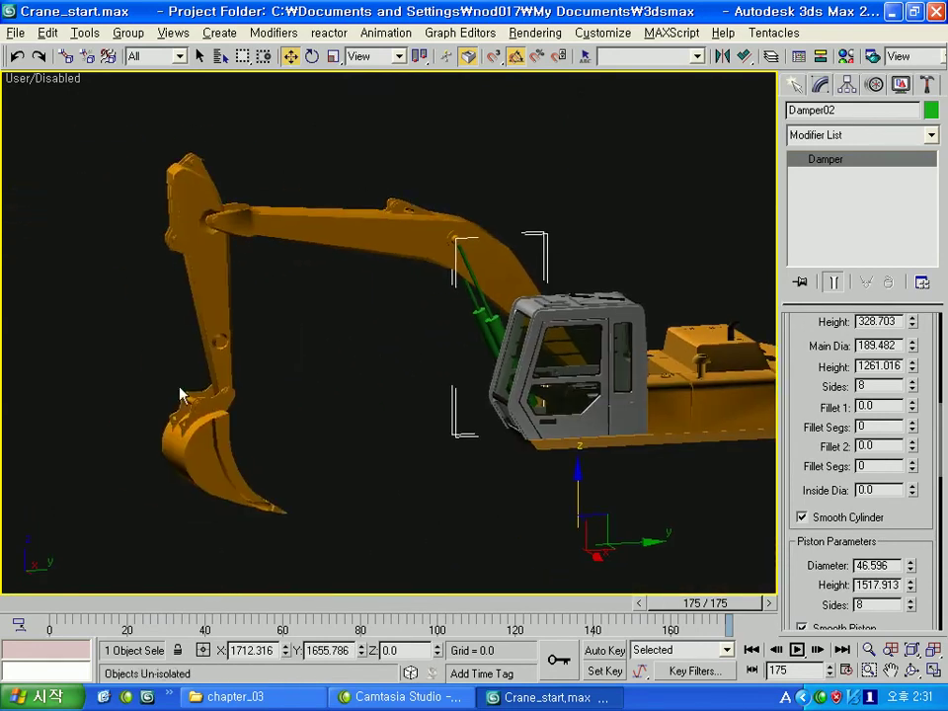
Step: Detach the pin element from the crane boom mesh as its own object
left_click(376, 228)
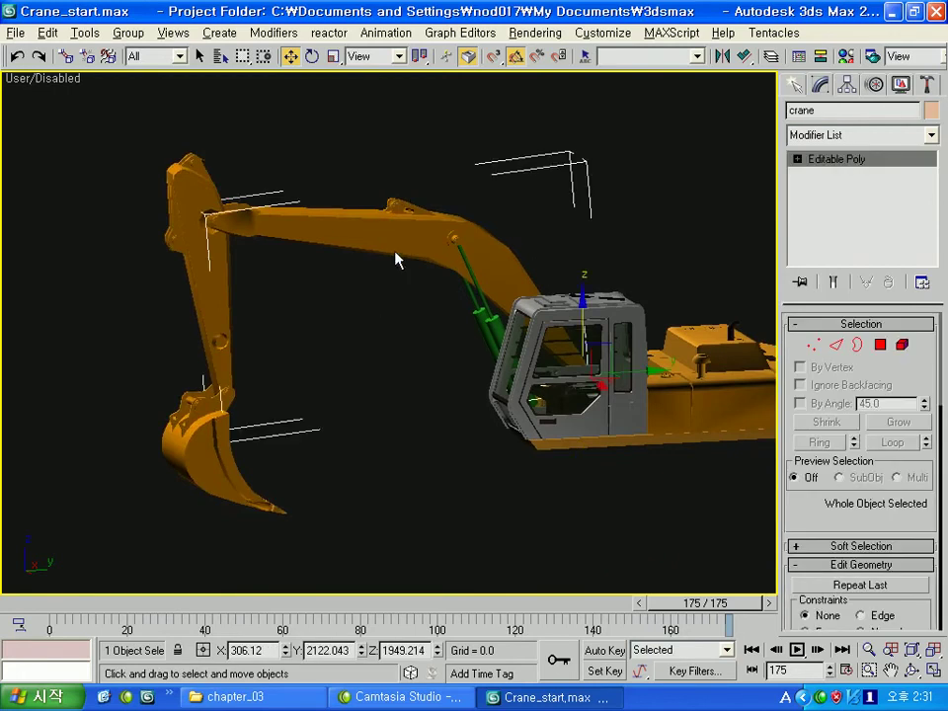
middle_click_drag(395, 259, 365, 254, "alt")
left_click(901, 344)
scroll(446, 211, "up", 3)
scroll(349, 271, "up", 5)
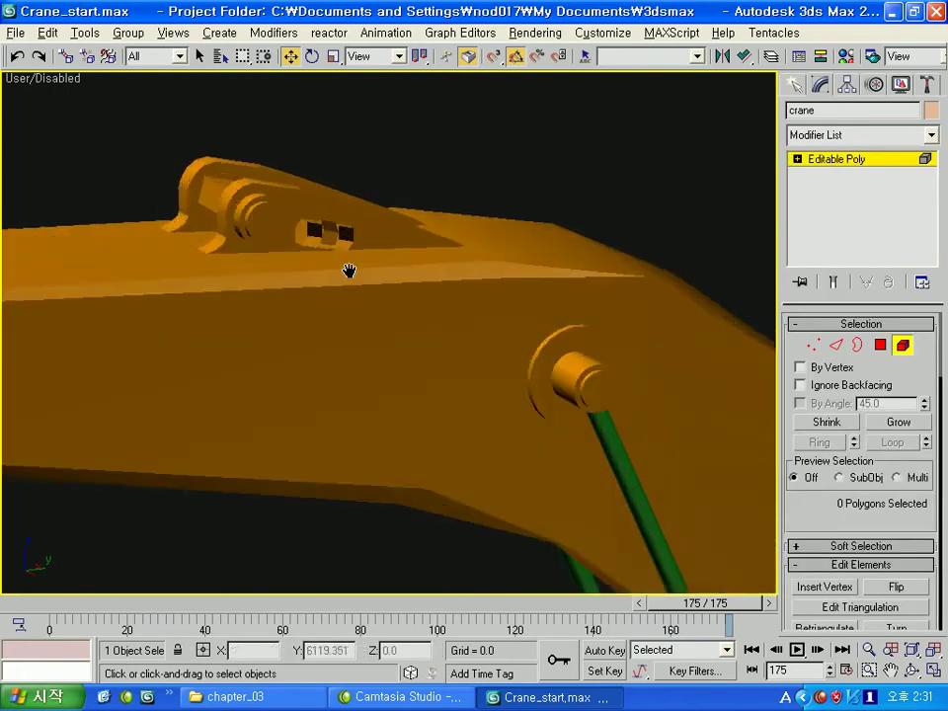
scroll(455, 275, "up", 2)
left_click(449, 257)
middle_click_drag(449, 256, 460, 271, "alt")
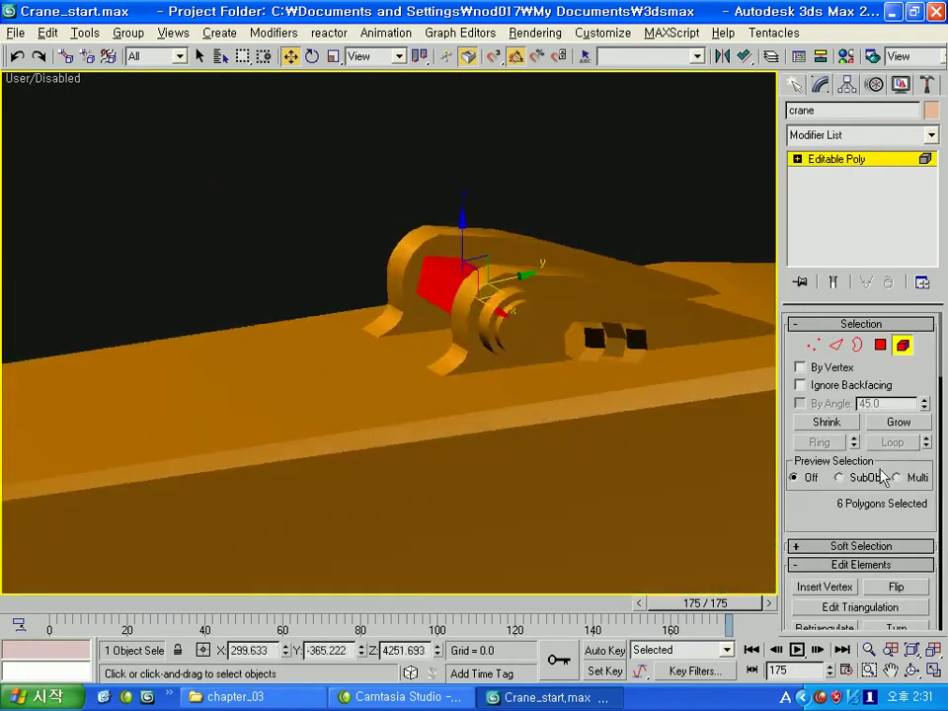
scroll(881, 476, "down", 5)
scroll(889, 481, "down", 5)
scroll(893, 404, "up", 1)
scroll(868, 422, "up", 4)
scroll(874, 437, "down", 12)
scroll(869, 434, "down", 3)
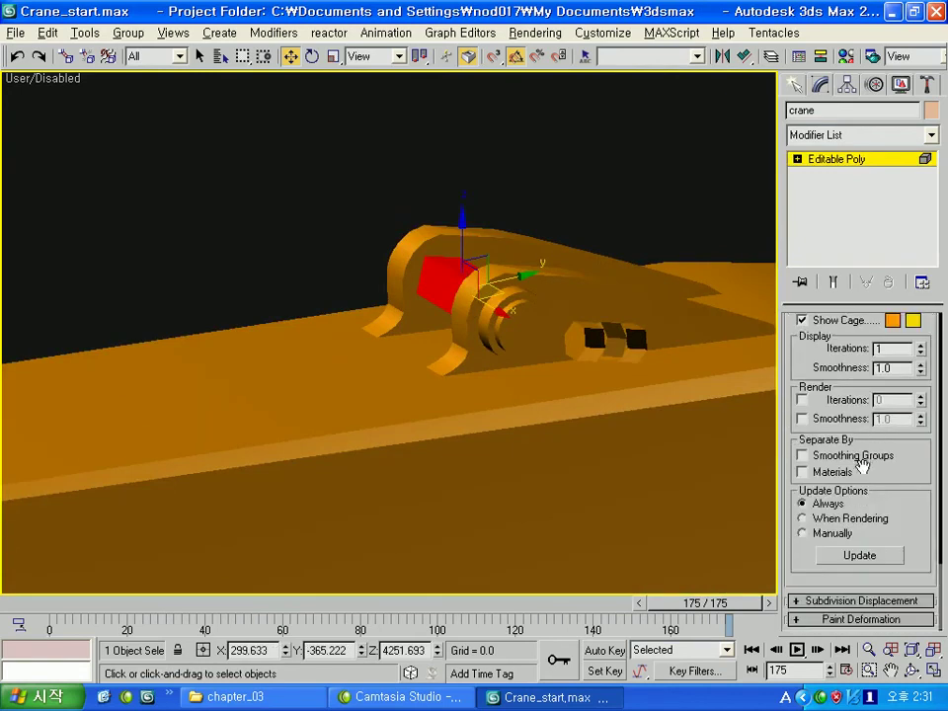
scroll(862, 464, "up", 5)
scroll(860, 435, "up", 5)
left_click(842, 421)
key("Return")
Step: Select the pin element at the top of the arm object Object02
mouse_move(370, 334)
middle_mouse_down("alt")
mouse_move(197, 332)
mouse_move(338, 561)
middle_mouse_up("alt")
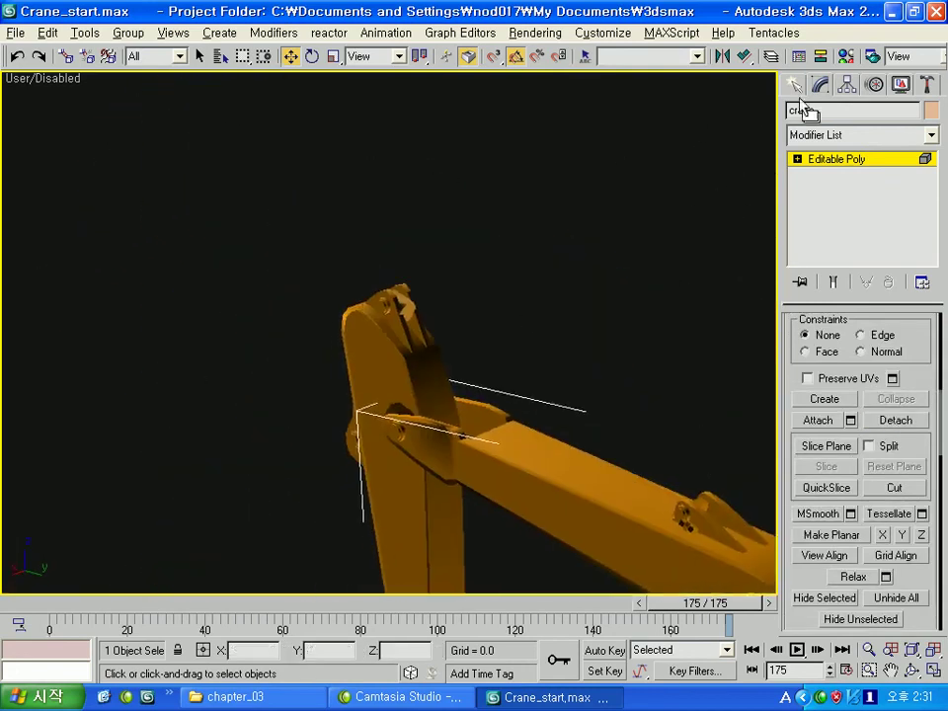
left_click(795, 87)
left_click(440, 346)
left_click(818, 83)
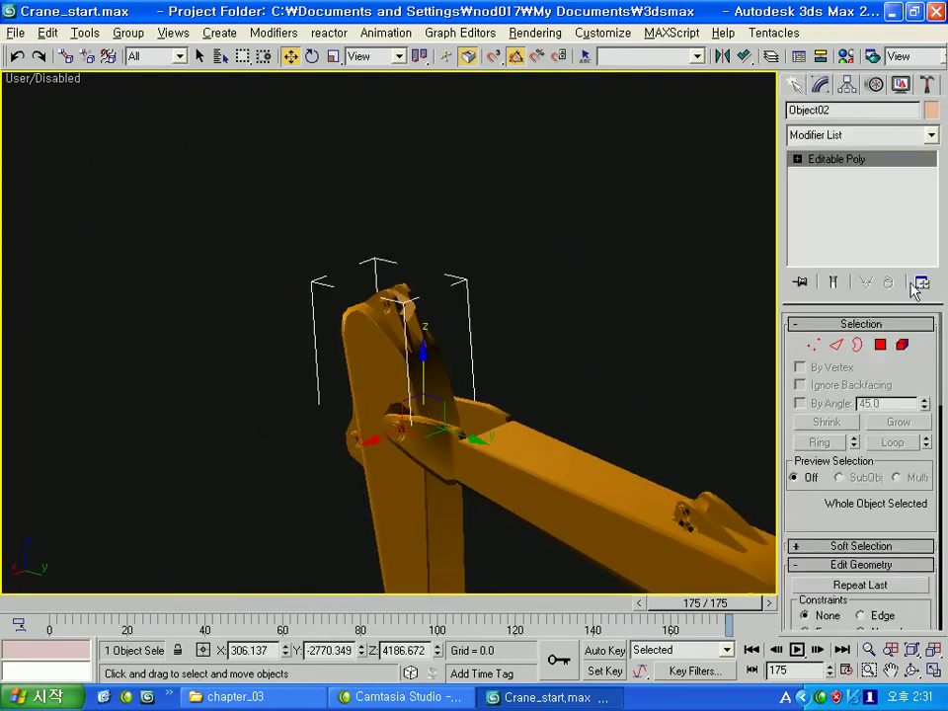
left_click(901, 345)
scroll(459, 309, "up", 5)
scroll(549, 263, "up", 3)
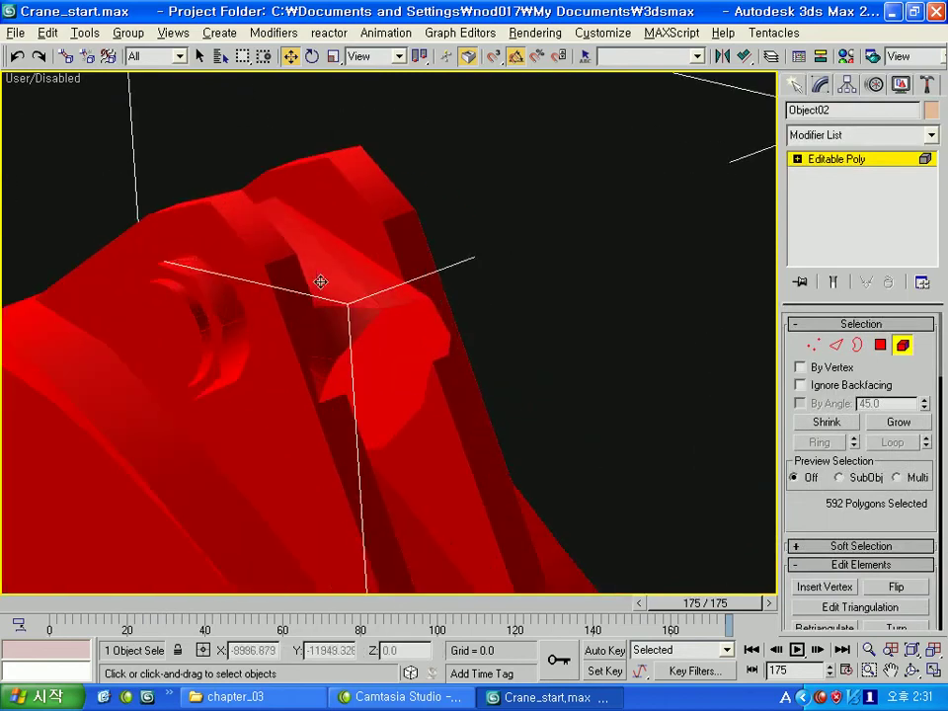
left_click(320, 281)
mouse_move(391, 271)
middle_mouse_down("alt")
mouse_move(284, 275)
mouse_move(226, 242)
mouse_move(337, 202)
middle_mouse_up("alt")
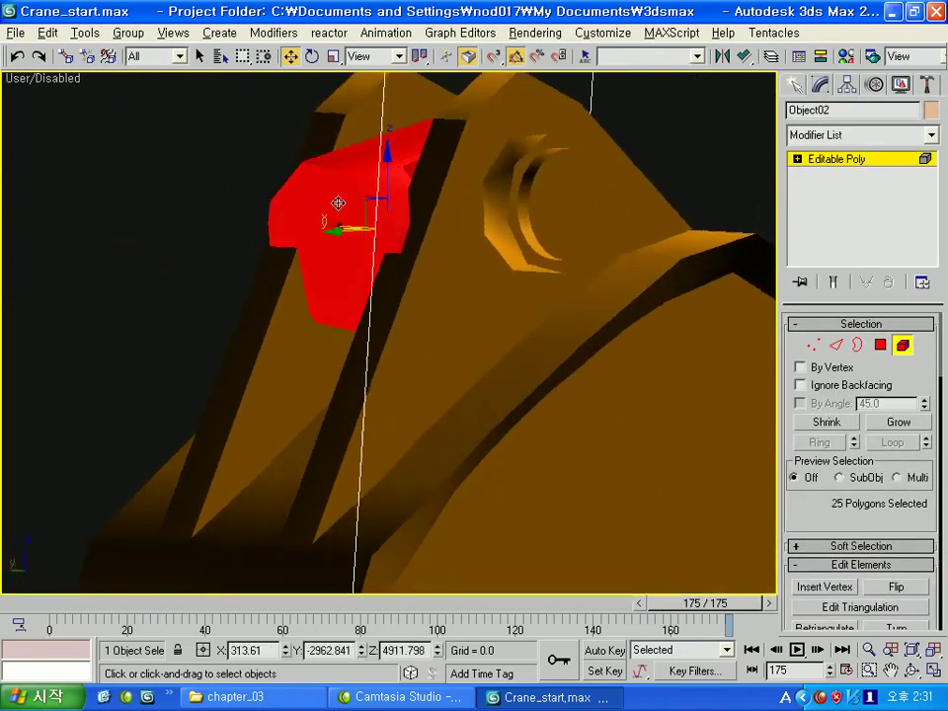
scroll(338, 202, "down", 5)
scroll(916, 560, "down", 2)
scroll(836, 468, "down", 2)
scroll(840, 524, "down", 1)
Step: Detach the arm pin from Object02 as a separate object, Object03
left_click(598, 463)
scroll(598, 463, "down", 5)
mouse_move(577, 316)
middle_mouse_down("alt")
mouse_move(440, 401)
mouse_move(360, 402)
middle_mouse_up("alt")
scroll(493, 357, "up", 6)
scroll(492, 348, "down", 4)
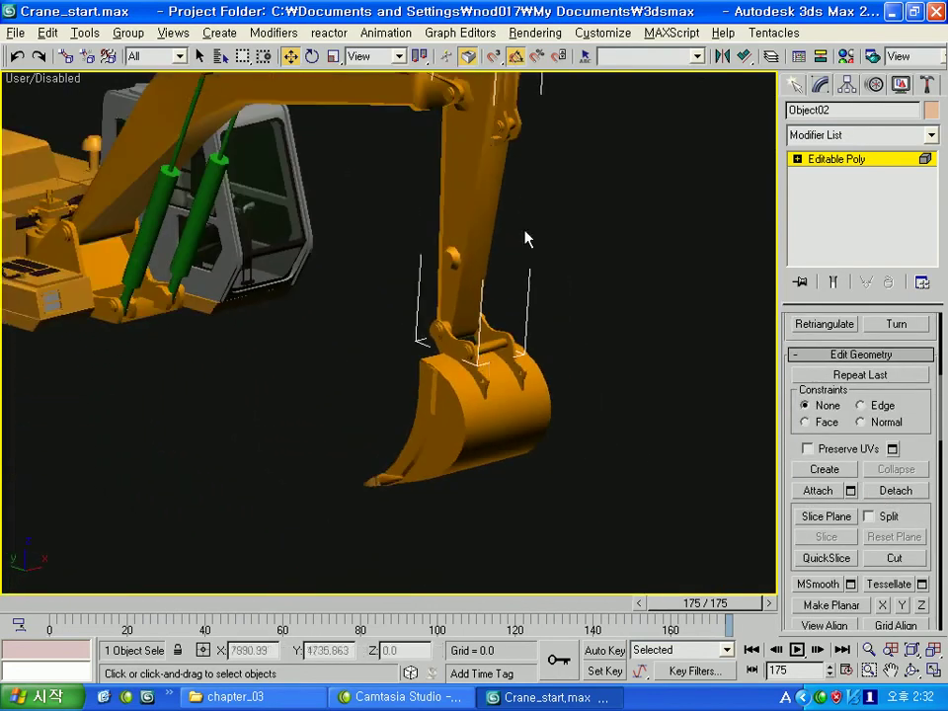
scroll(524, 237, "up", 6)
scroll(461, 307, "down", 1)
key("ctrl+z")
scroll(488, 282, "down", 3)
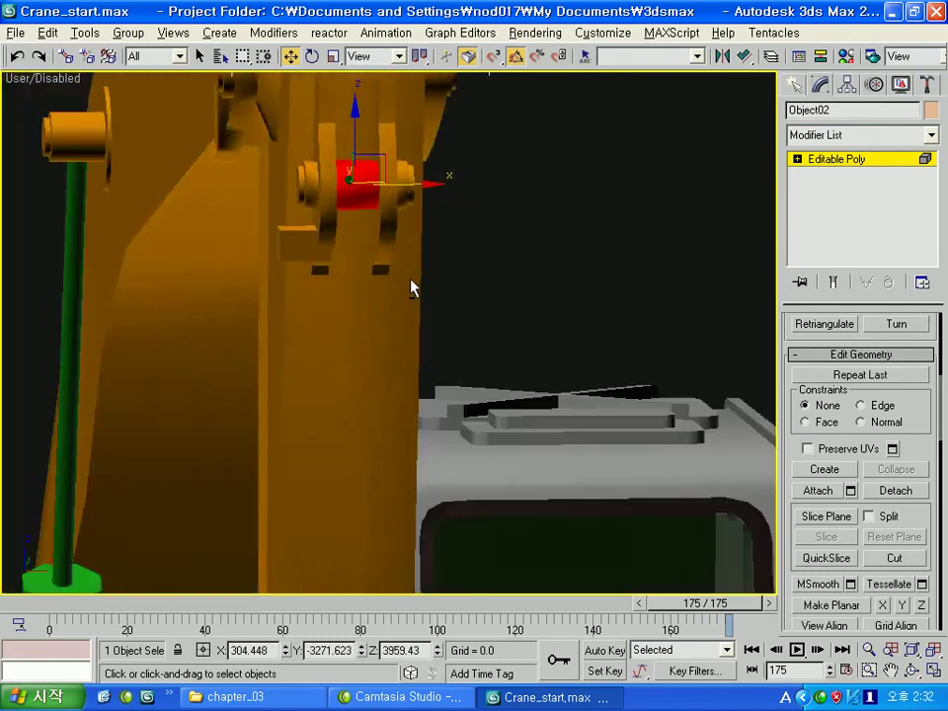
scroll(410, 285, "up", 3)
scroll(453, 296, "up", 1)
left_click(895, 489)
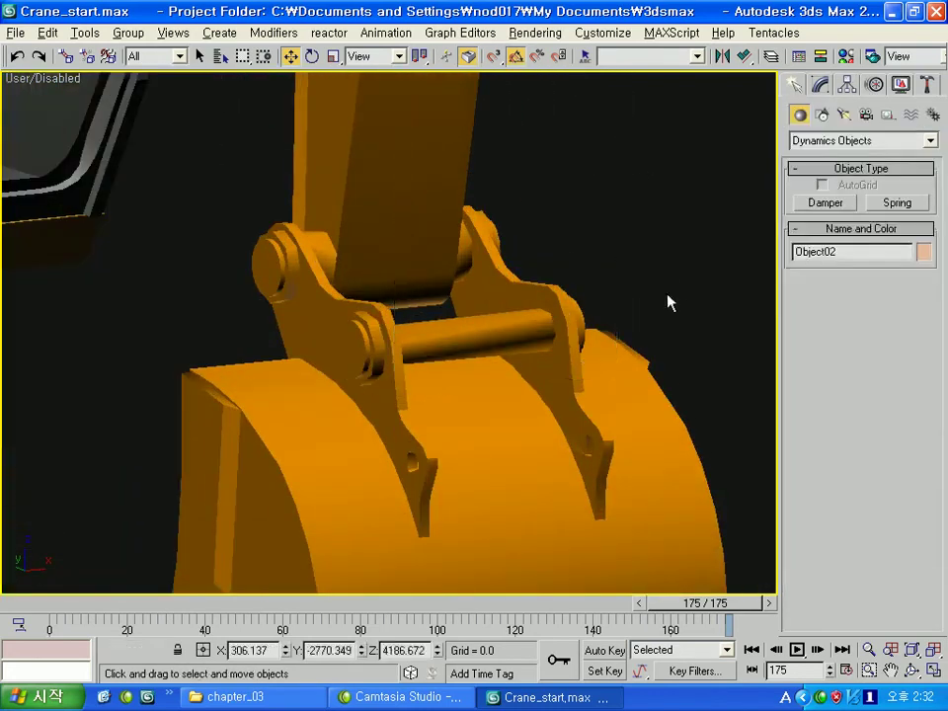
Step: Detach the bucket-to-arm pin element from Object01 as a separate object
left_click(668, 302)
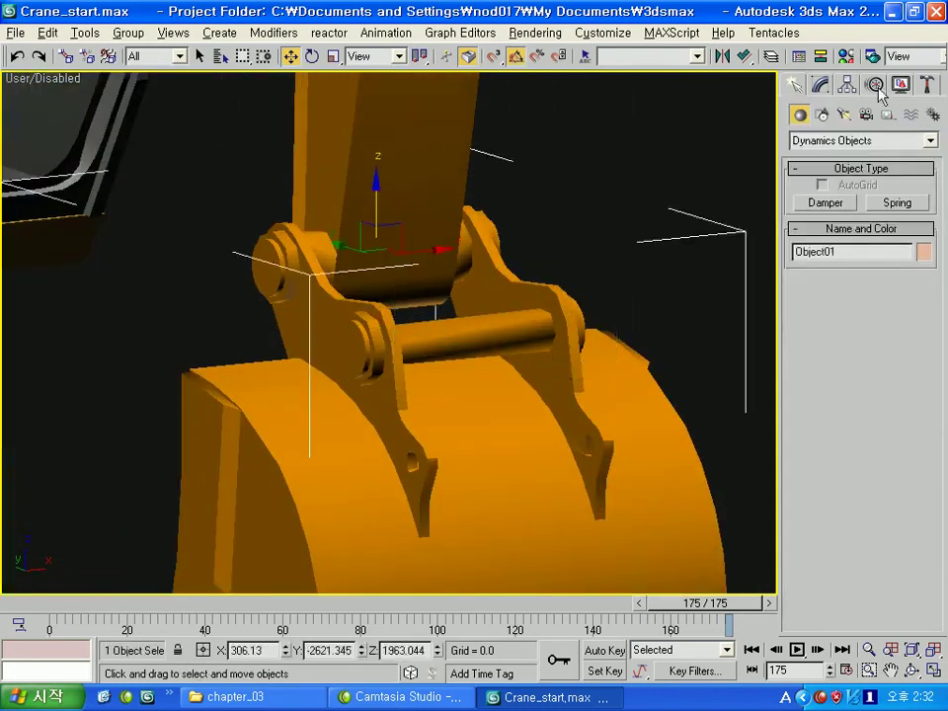
left_click(820, 86)
left_click(901, 344)
left_click(414, 360)
left_click(459, 332)
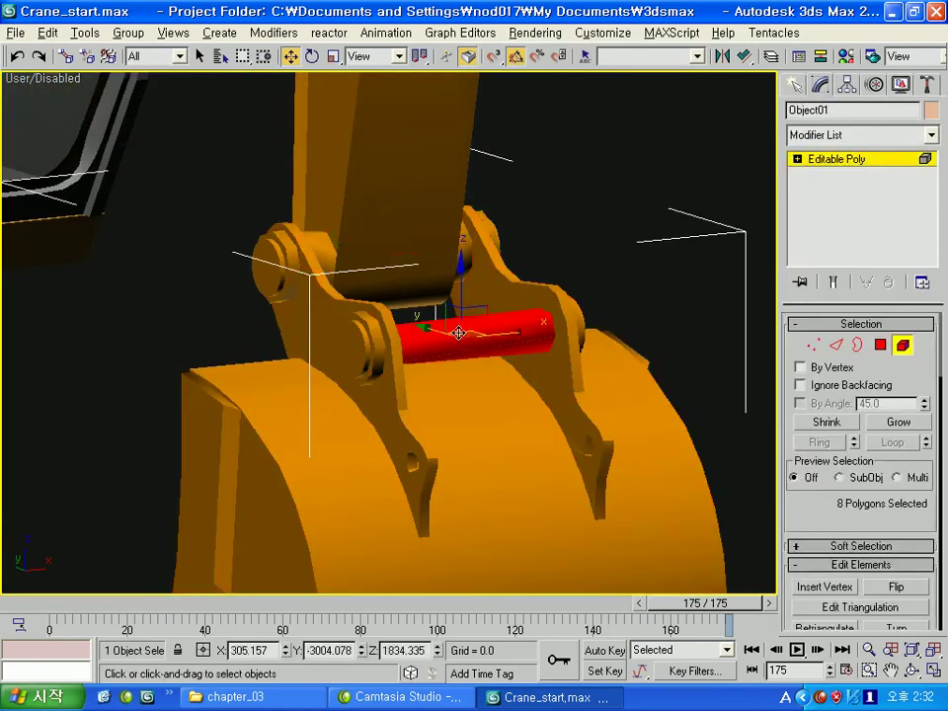
scroll(918, 454, "down", 3)
scroll(909, 465, "down", 5)
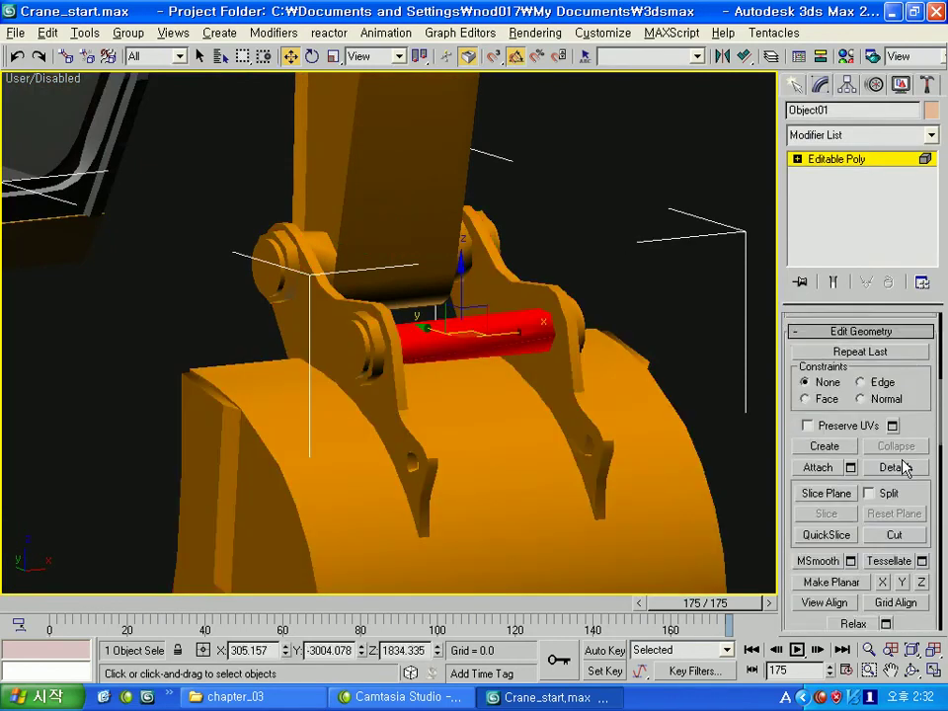
scroll(913, 454, "down", 3)
left_click(895, 384)
key("Return")
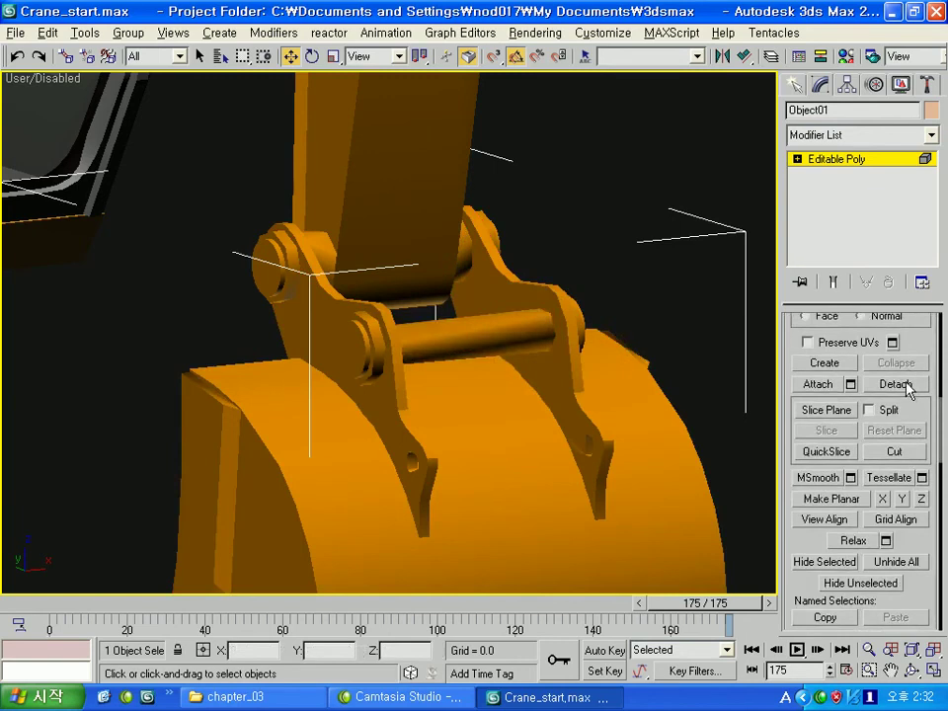
scroll(640, 468, "down", 6)
mouse_move(641, 468)
middle_mouse_down("alt")
mouse_move(609, 330)
mouse_move(571, 345)
middle_mouse_up("alt")
middle_click_drag(566, 299, 581, 289, "alt")
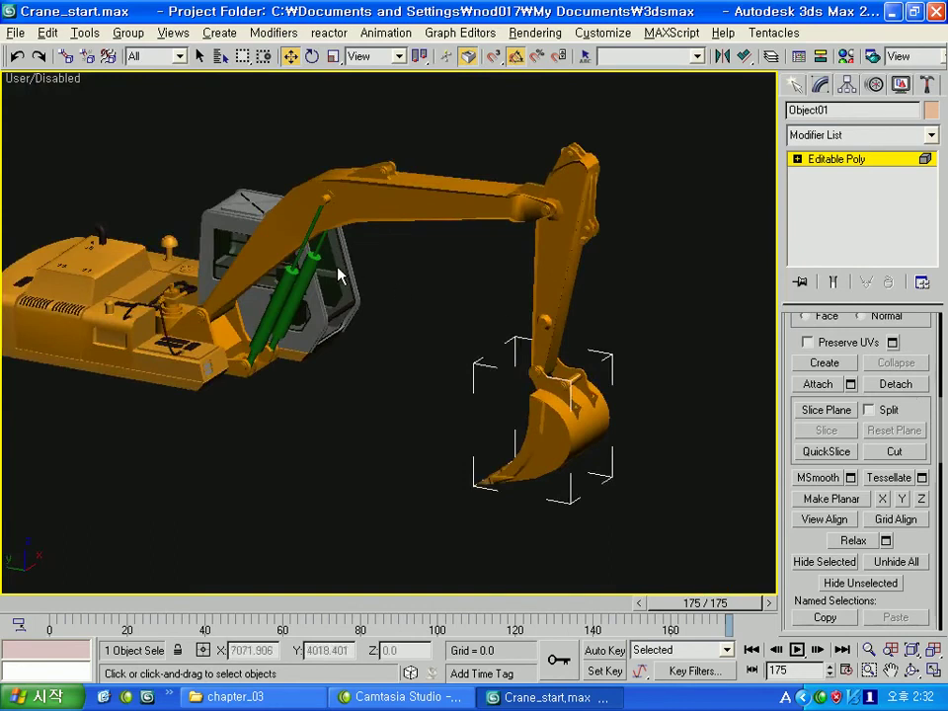
left_click(797, 86)
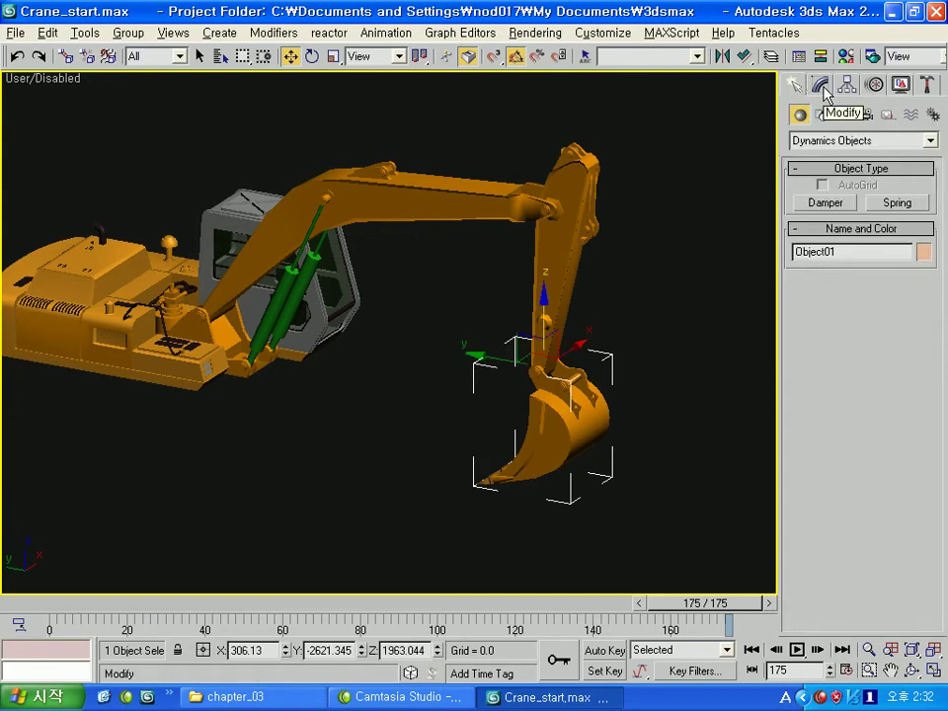
Step: Copy the green damper Damper02 as a new damper named Damper03
left_click(288, 298)
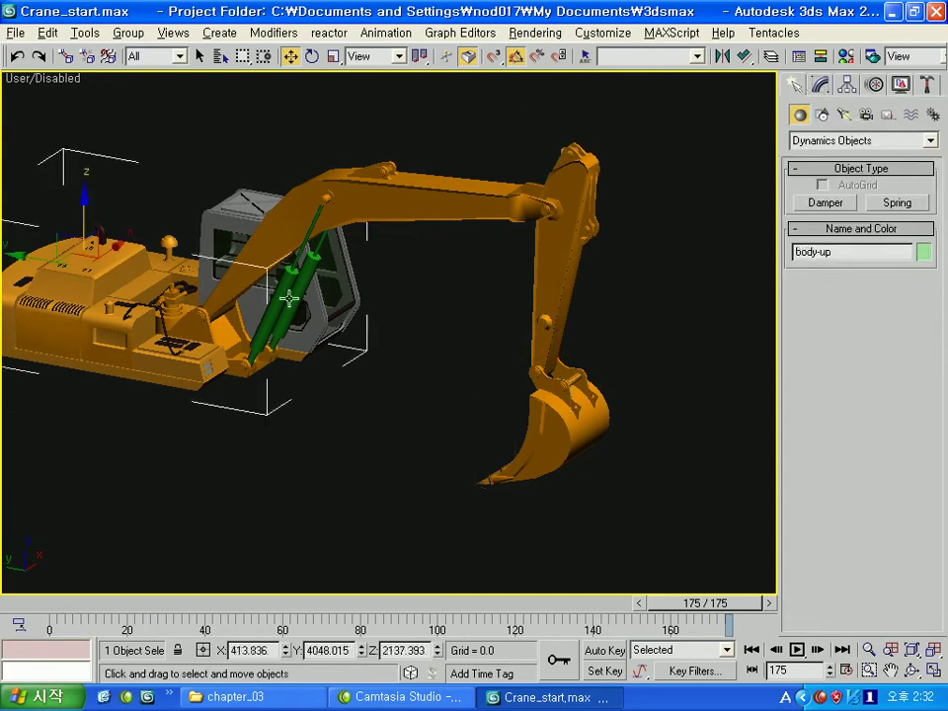
left_click(314, 262)
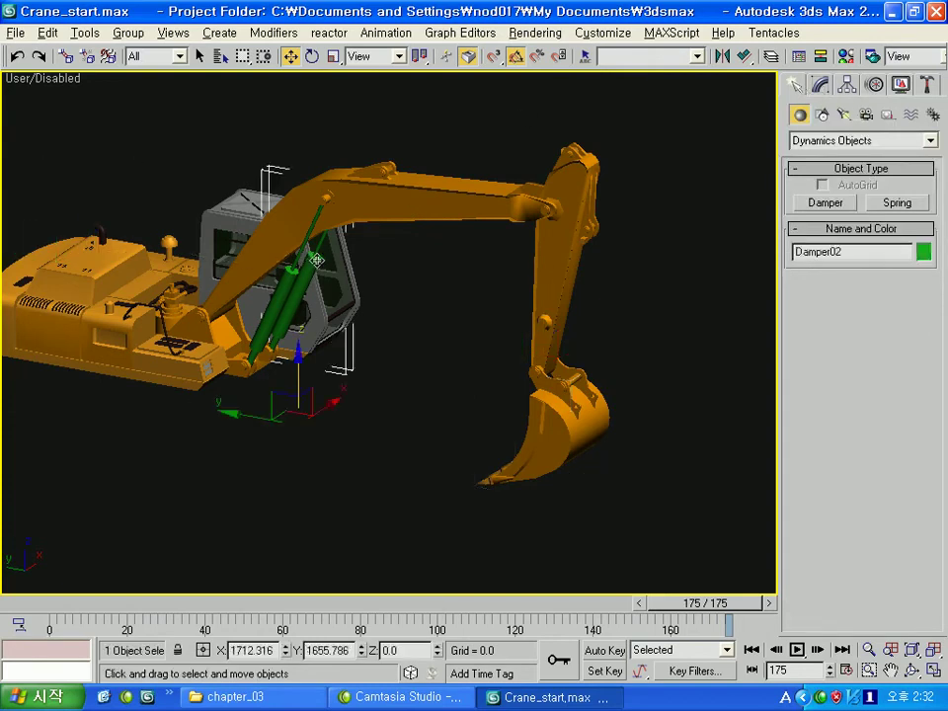
left_click_drag(317, 259, 357, 285, "shift")
left_click(430, 426)
left_click(825, 86)
Step: Set Damper03's piston object to the arm-top pin Object08
left_click(859, 451)
scroll(515, 262, "up", 3)
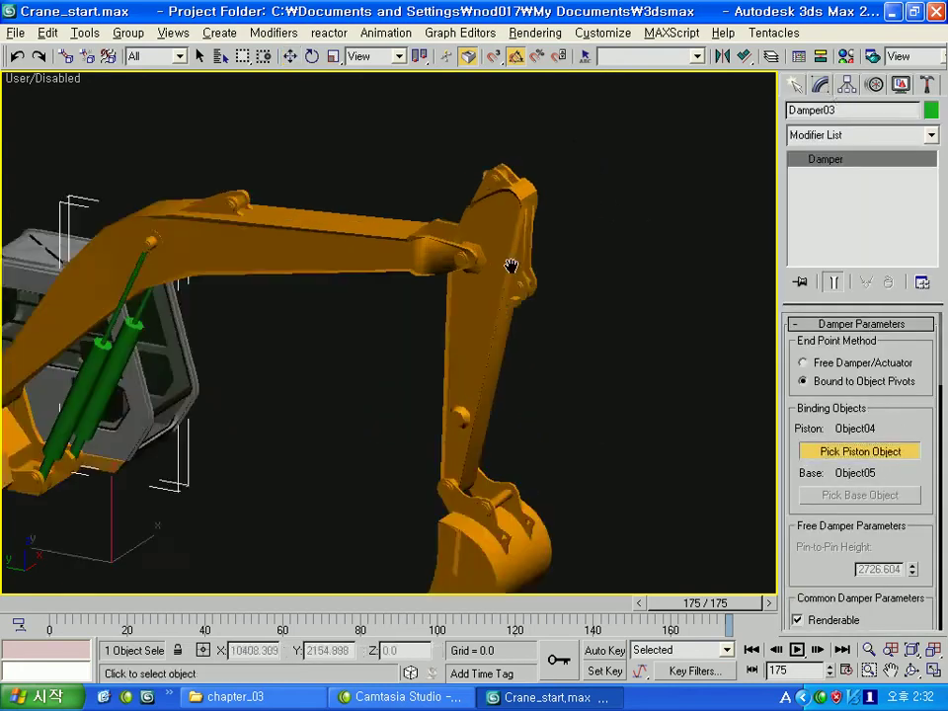
scroll(515, 313, "up", 3)
scroll(441, 144, "up", 3)
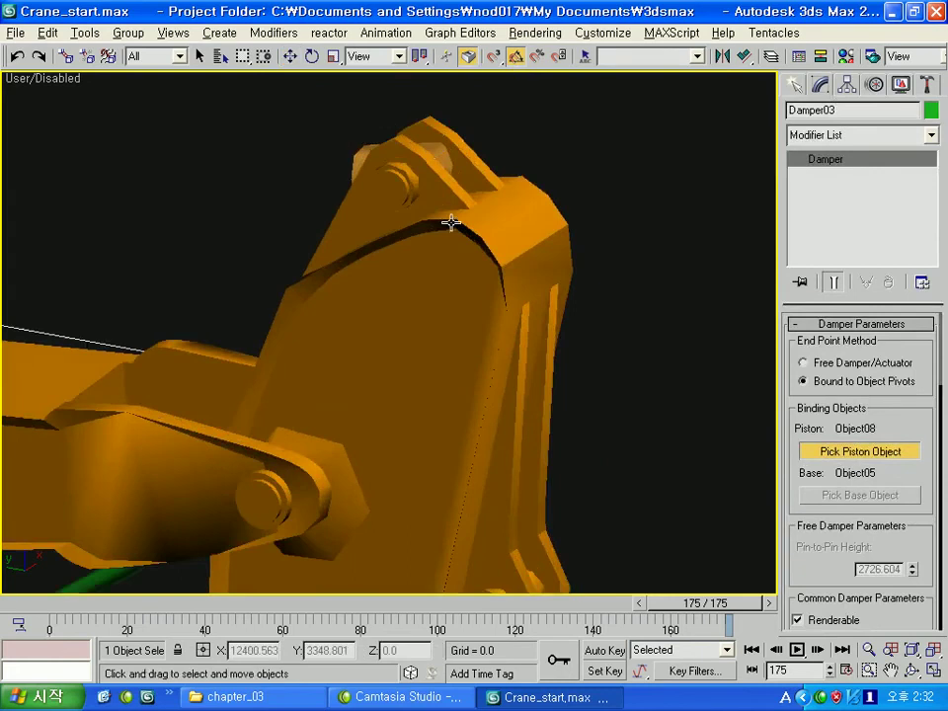
left_click(450, 223)
scroll(533, 188, "down", 6)
Step: Set Damper03's base object to the boom pin Object07
left_click(846, 504)
scroll(342, 182, "up", 3)
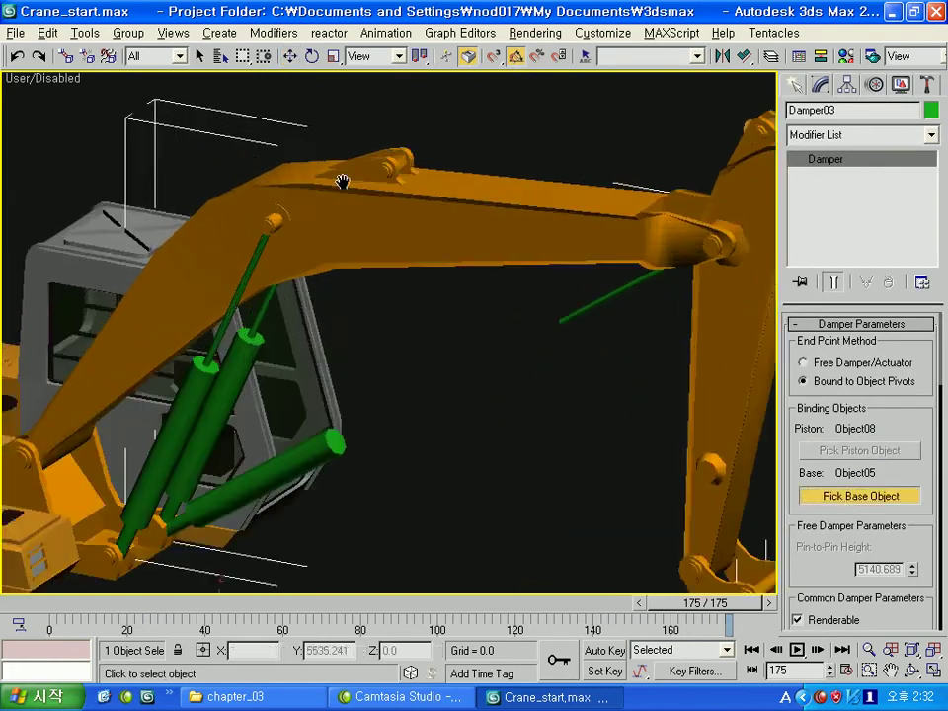
scroll(466, 298, "up", 3)
left_click(494, 287)
scroll(542, 349, "down", 6)
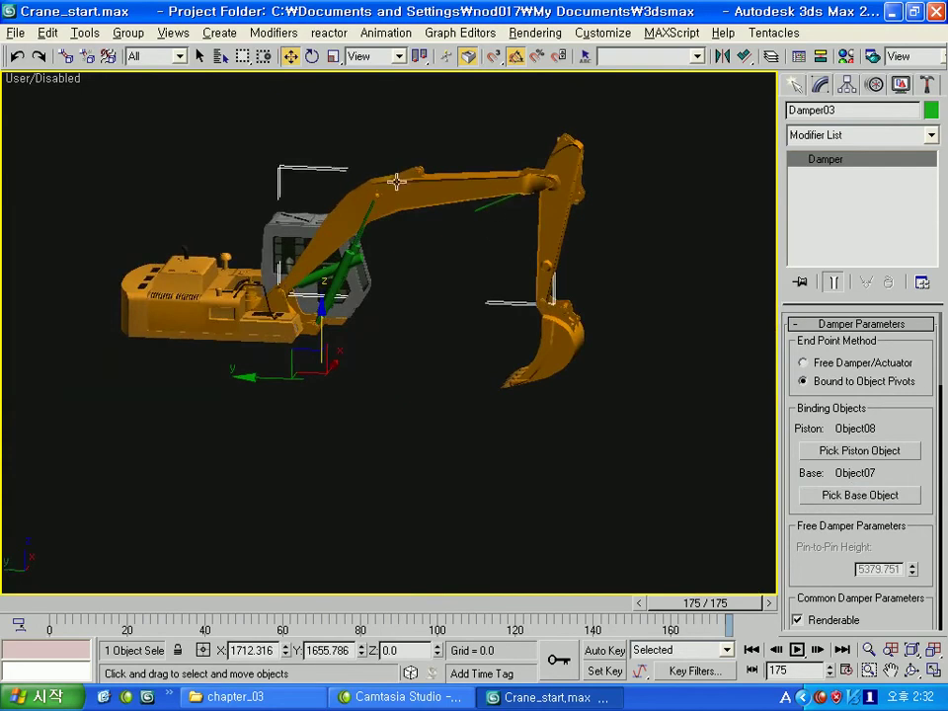
scroll(391, 271, "up", 2)
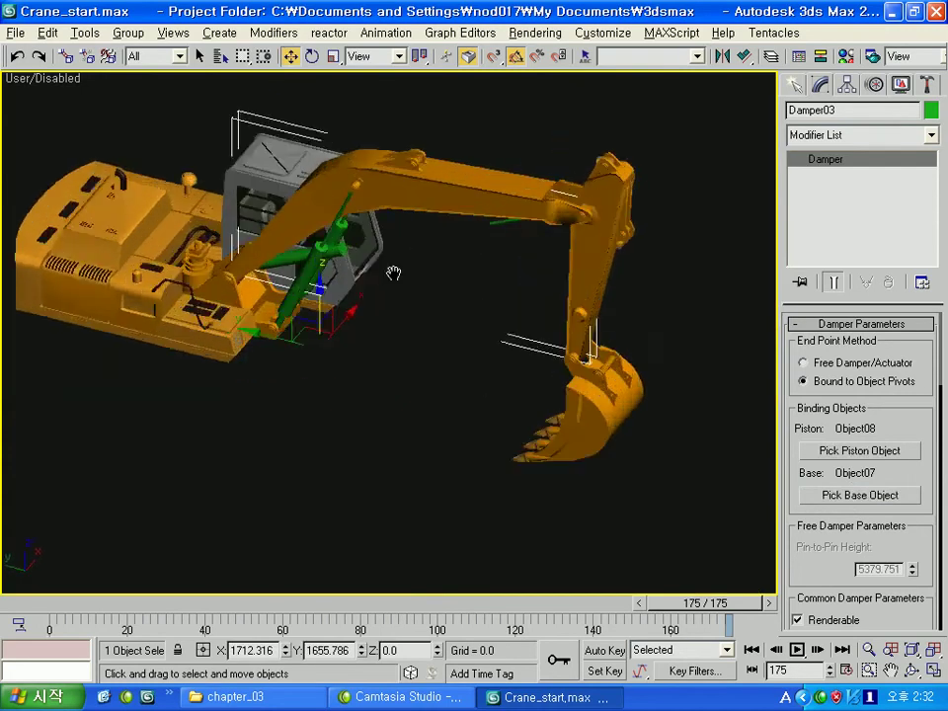
scroll(529, 97, "up", 4)
left_click(375, 247)
left_click(414, 165)
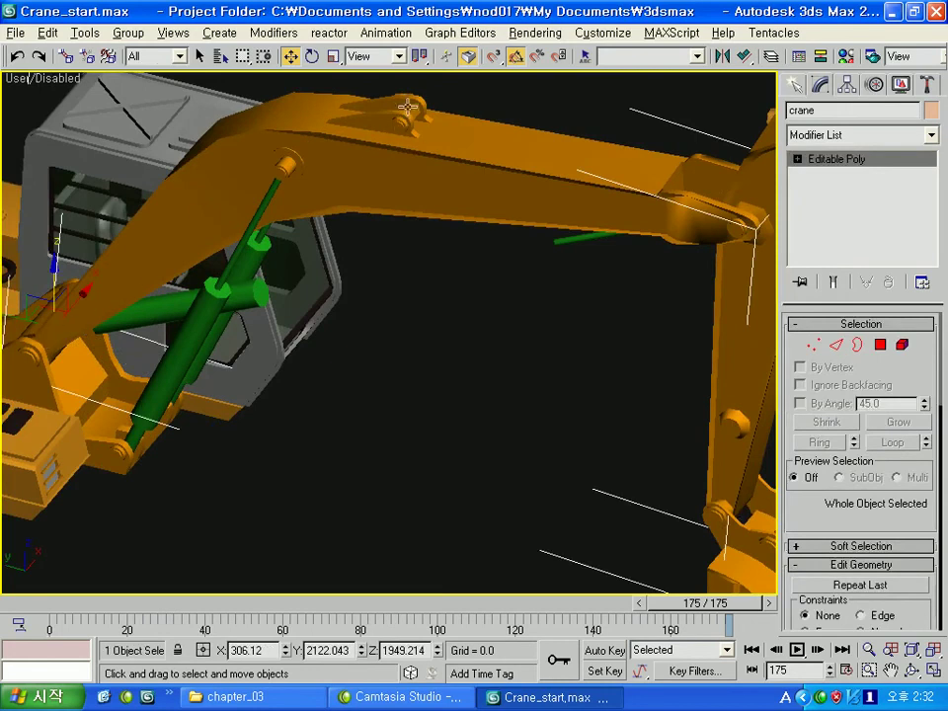
Step: Select the boom pin Object07 and turn on Affect Pivot Only in Hierarchy > Pivot
scroll(435, 154, "down", 2)
key("F3")
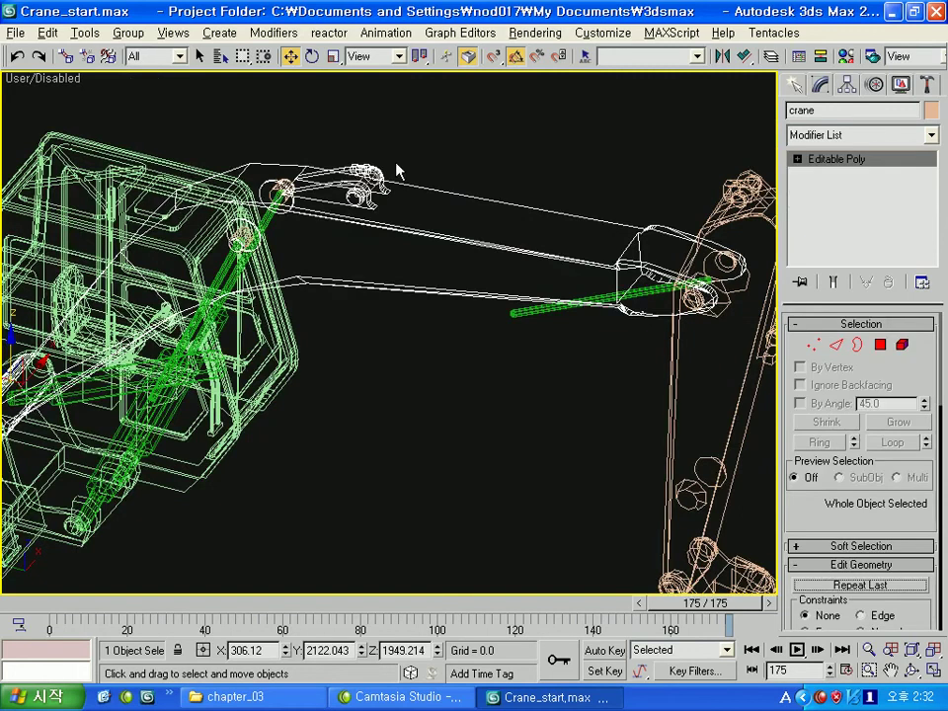
scroll(397, 170, "up", 2)
scroll(383, 187, "up", 2)
left_click(368, 218)
left_click(316, 255)
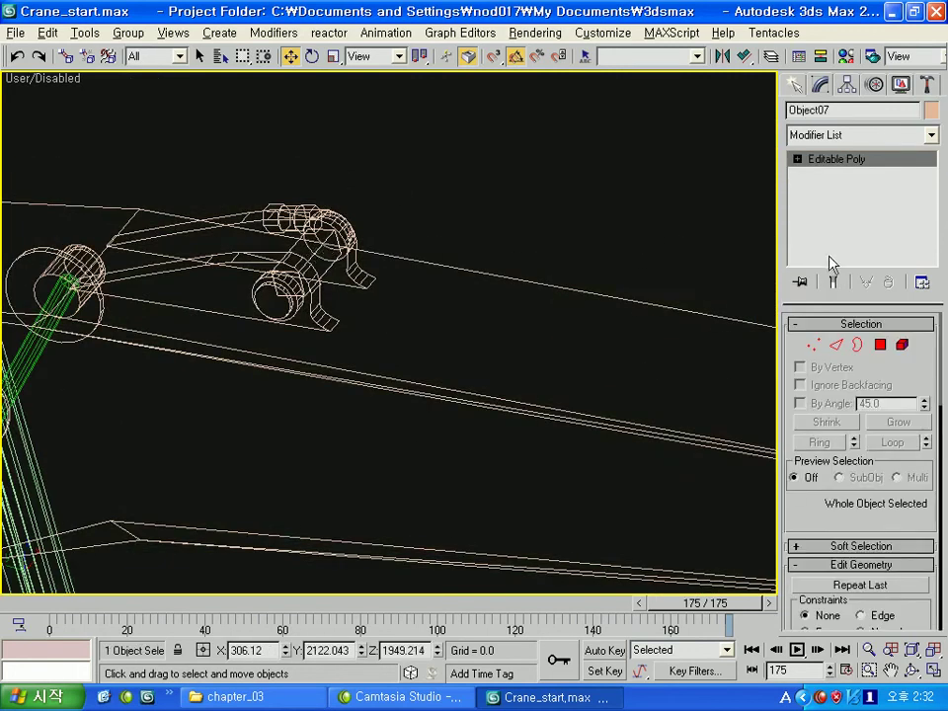
left_click(900, 84)
left_click(875, 85)
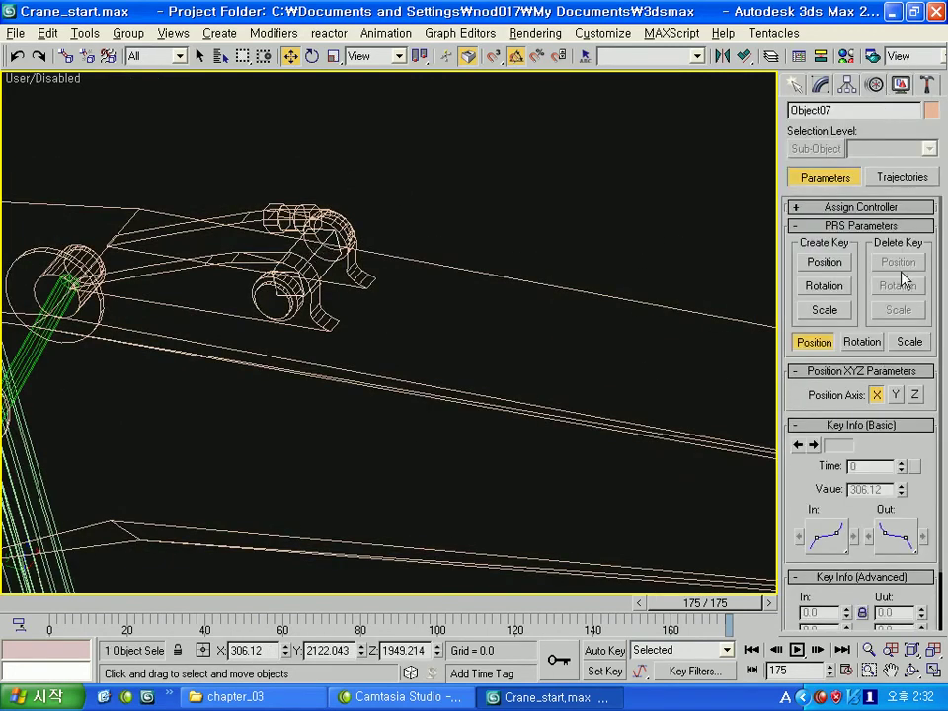
left_click(857, 86)
left_click(857, 201)
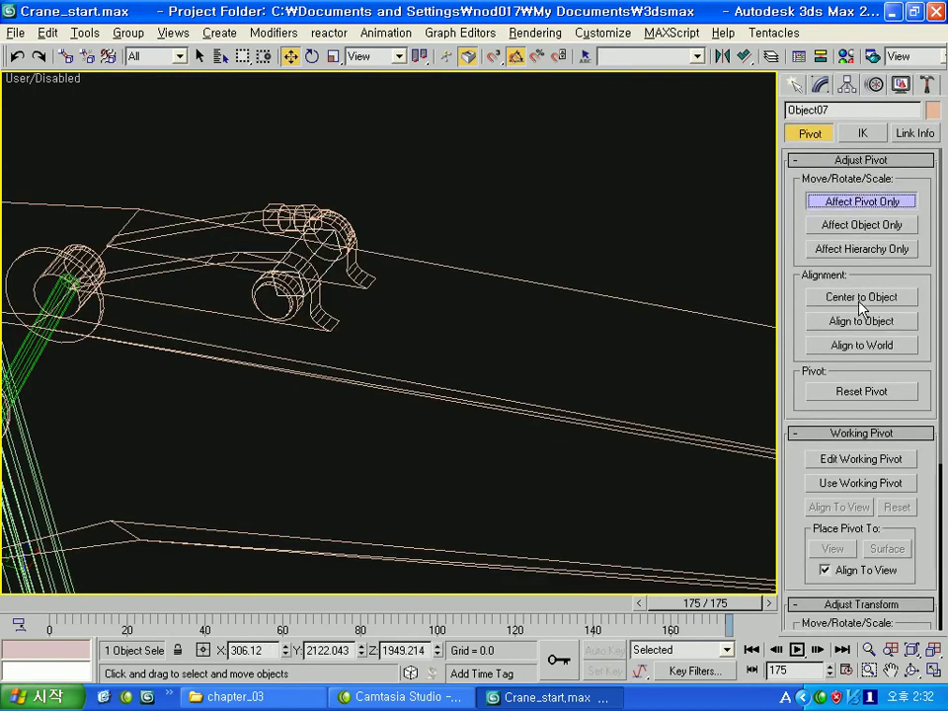
Step: In shaded view, check the pivots of Object08, the bucket linkage and the bucket pin
scroll(515, 344, "down", 5)
key("F3")
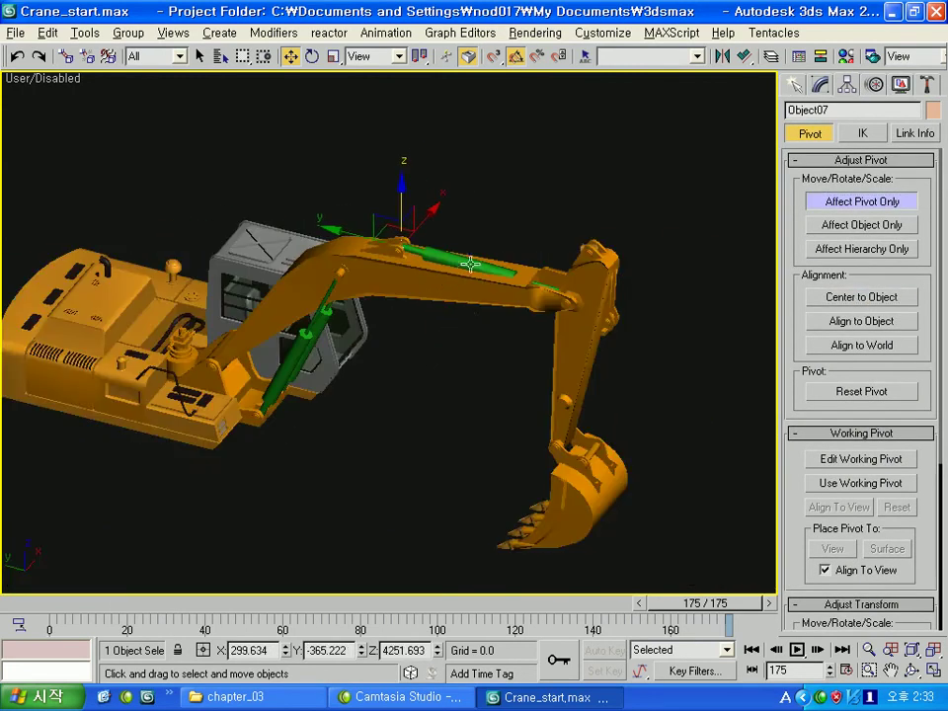
scroll(586, 292, "up", 5)
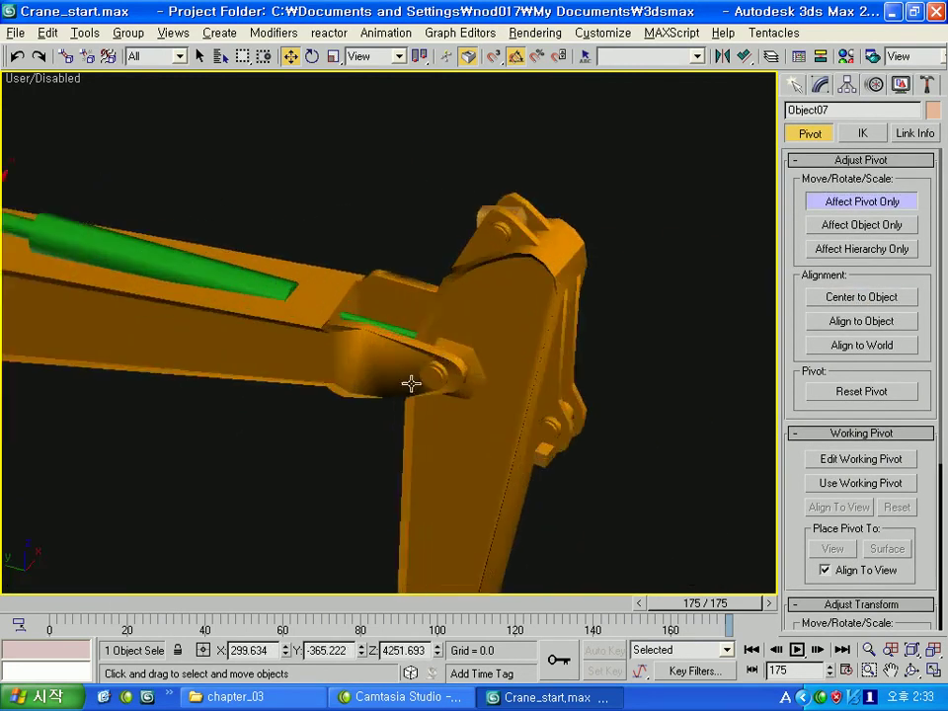
left_click(484, 213)
scroll(494, 207, "down", 2)
scroll(607, 250, "down", 3)
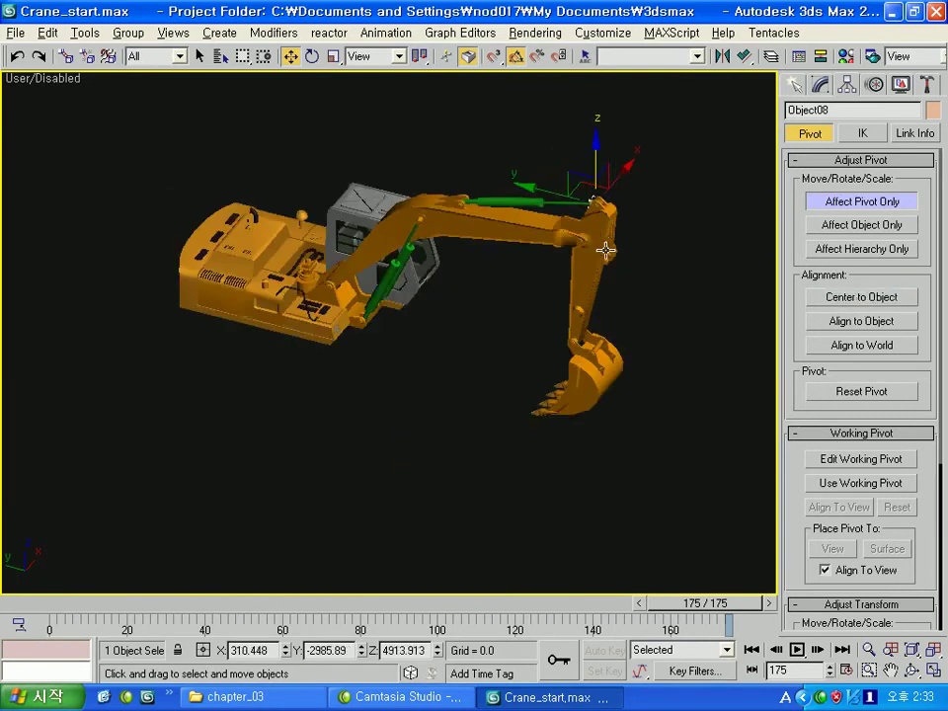
scroll(529, 254, "up", 4)
middle_click_drag(565, 269, 467, 269, "alt")
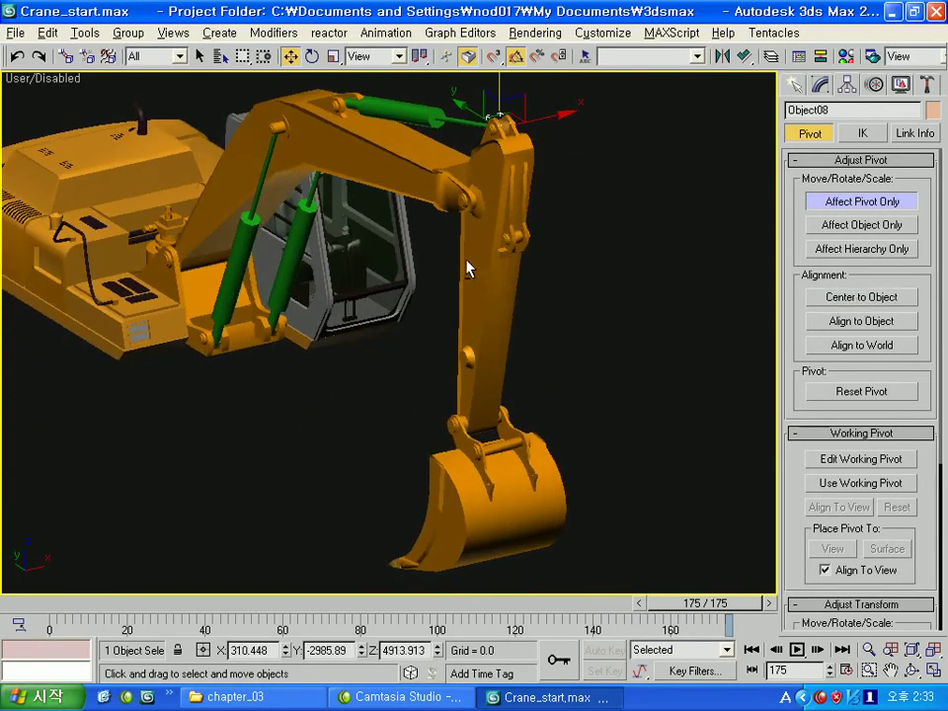
left_click(556, 423)
scroll(482, 363, "up", 3)
left_click(455, 364, "ctrl")
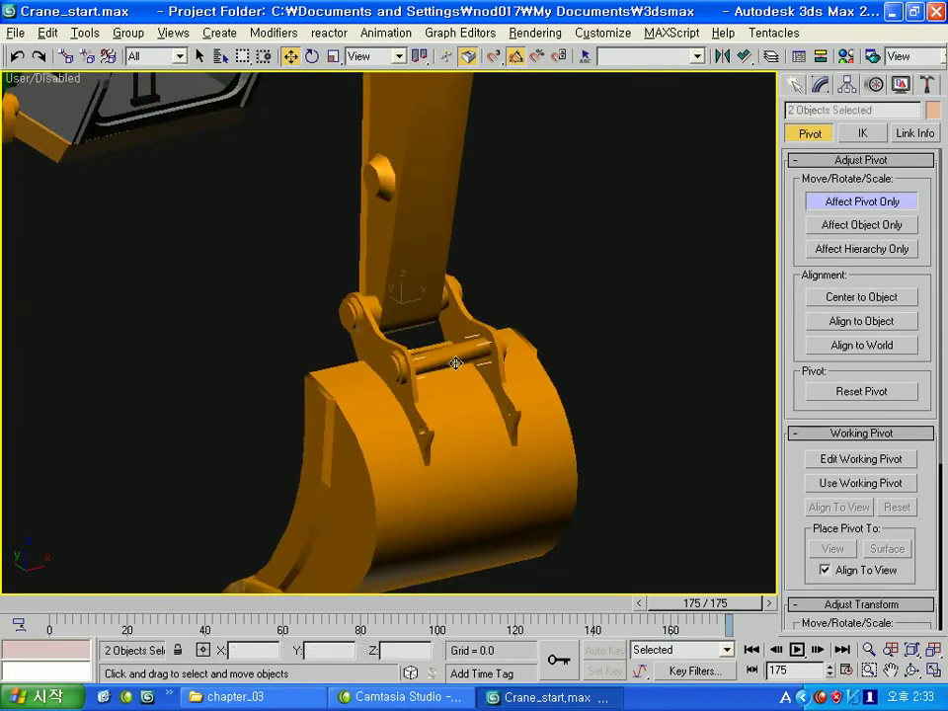
scroll(546, 364, "down", 4)
scroll(599, 345, "up", 1)
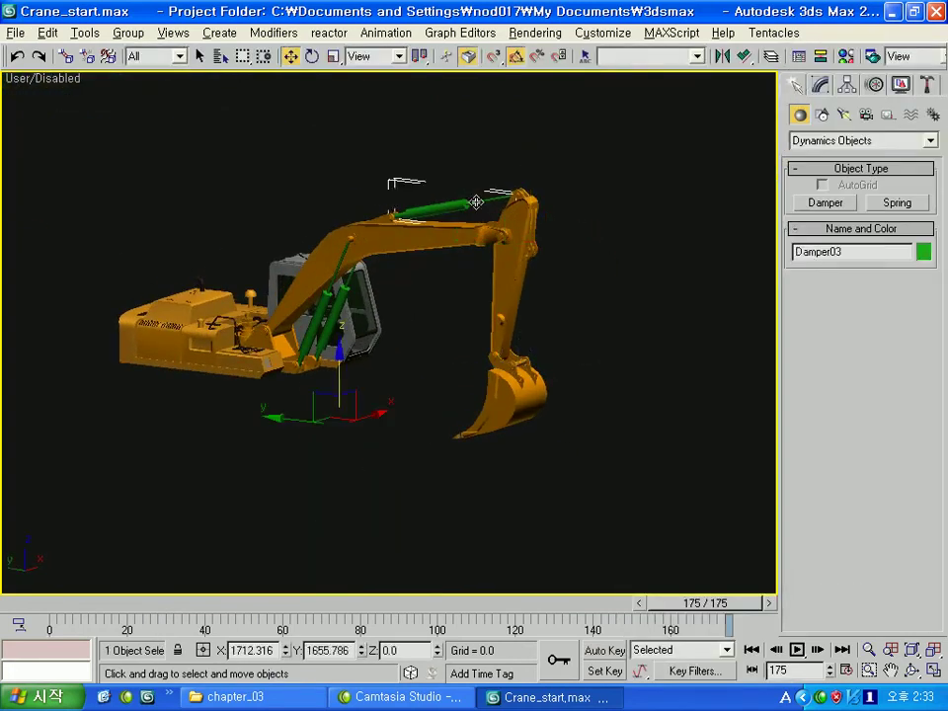
Step: Copy Damper03 as Damper04 with the bucket linkage as piston and the stick as base
key("ctrl+v")
left_click(442, 425)
left_click(819, 85)
left_click(859, 450)
scroll(475, 239, "up", 5)
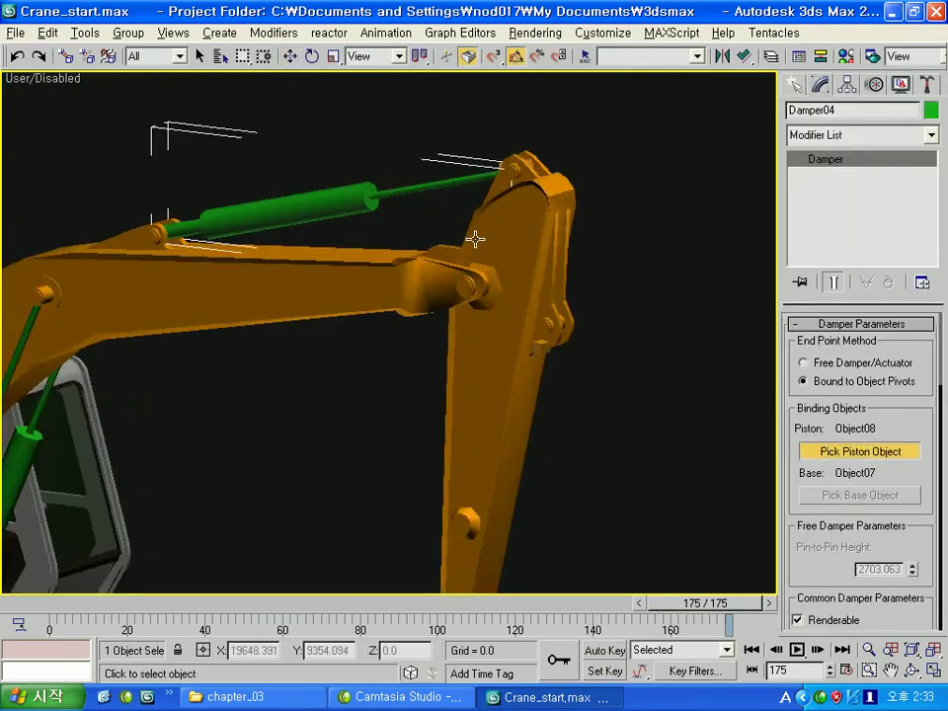
scroll(549, 302, "up", 1)
scroll(579, 315, "up", 3)
mouse_move(579, 315)
middle_mouse_down()
mouse_move(536, 379)
mouse_move(447, 412)
middle_mouse_up()
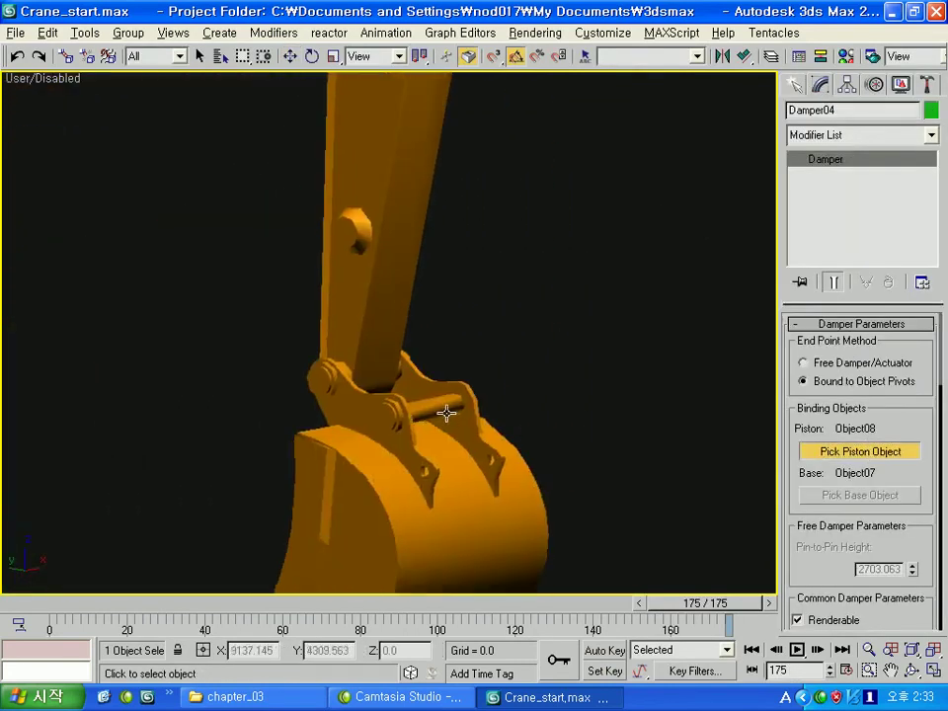
left_click(888, 496)
scroll(431, 426, "up", 2)
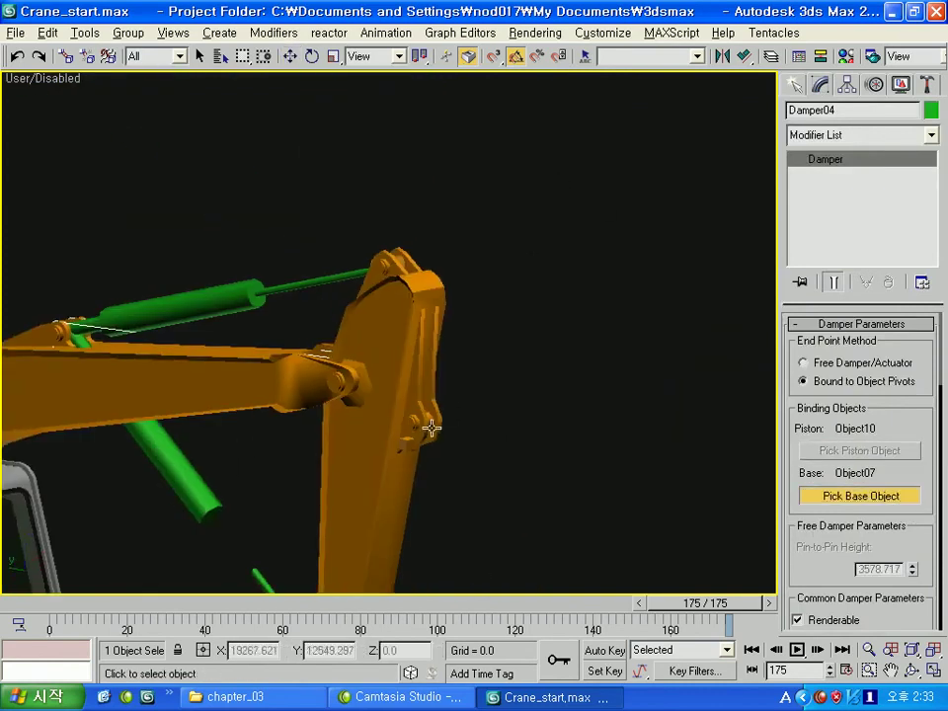
left_click(429, 421)
scroll(496, 445, "down", 6)
mouse_move(482, 309)
middle_mouse_down("alt")
mouse_move(381, 328)
mouse_move(510, 328)
mouse_move(548, 317)
mouse_move(542, 321)
middle_mouse_up("alt")
left_click(541, 322)
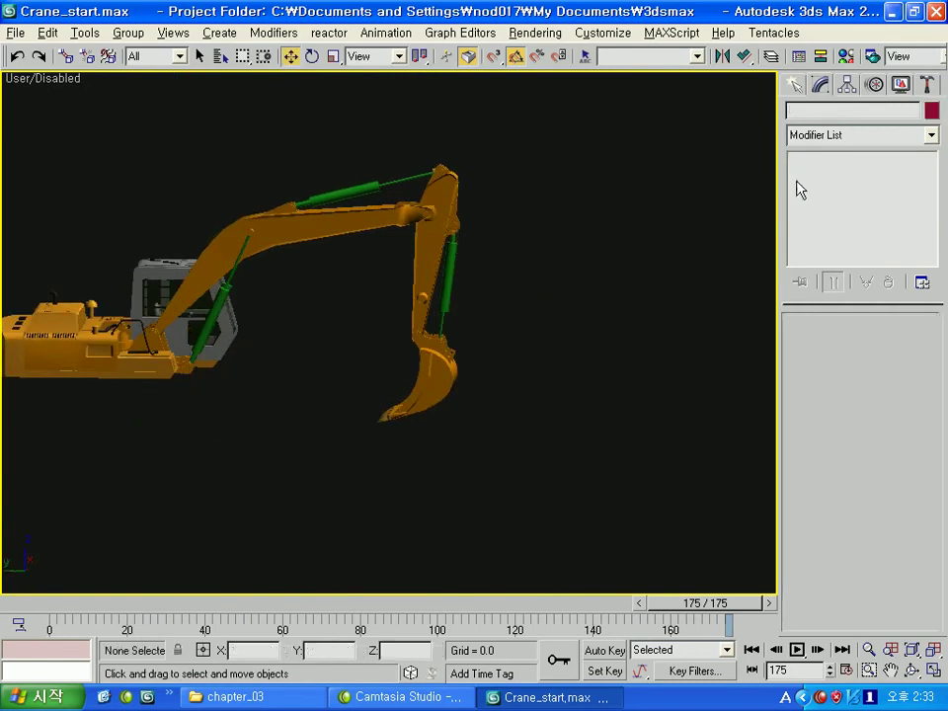
Step: Unhide all hidden wheels and excavator parts from the Display panel
left_click(900, 85)
left_click(859, 485)
scroll(454, 389, "up", 1)
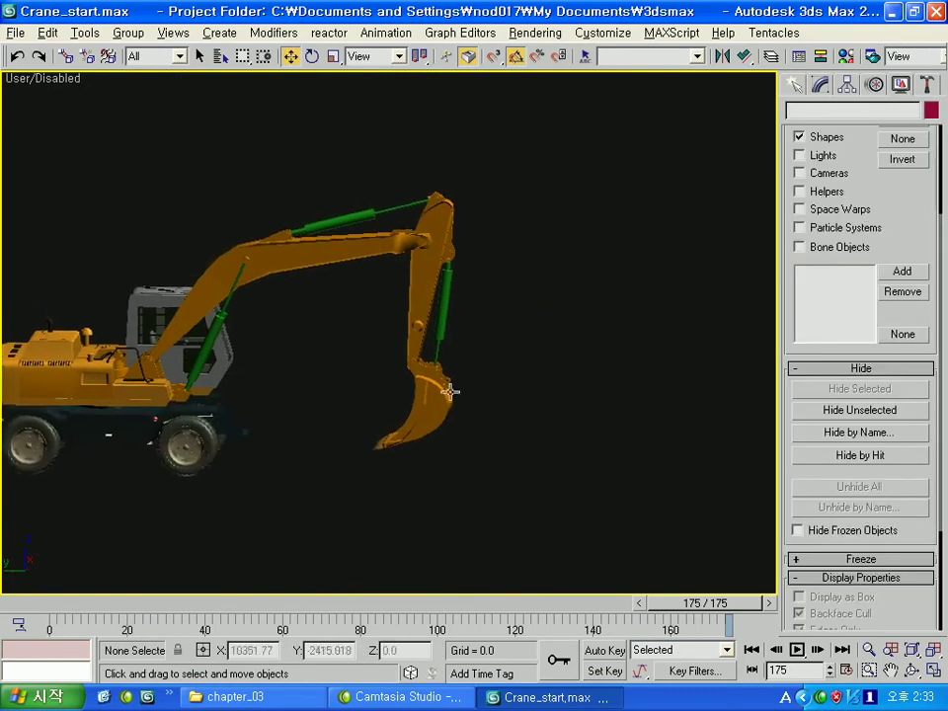
scroll(454, 388, "up", 3)
scroll(590, 370, "up", 1)
Step: In the Material Editor, copy a yellow sub-material to the blue slot and rename it yellowdfed
left_click(845, 59)
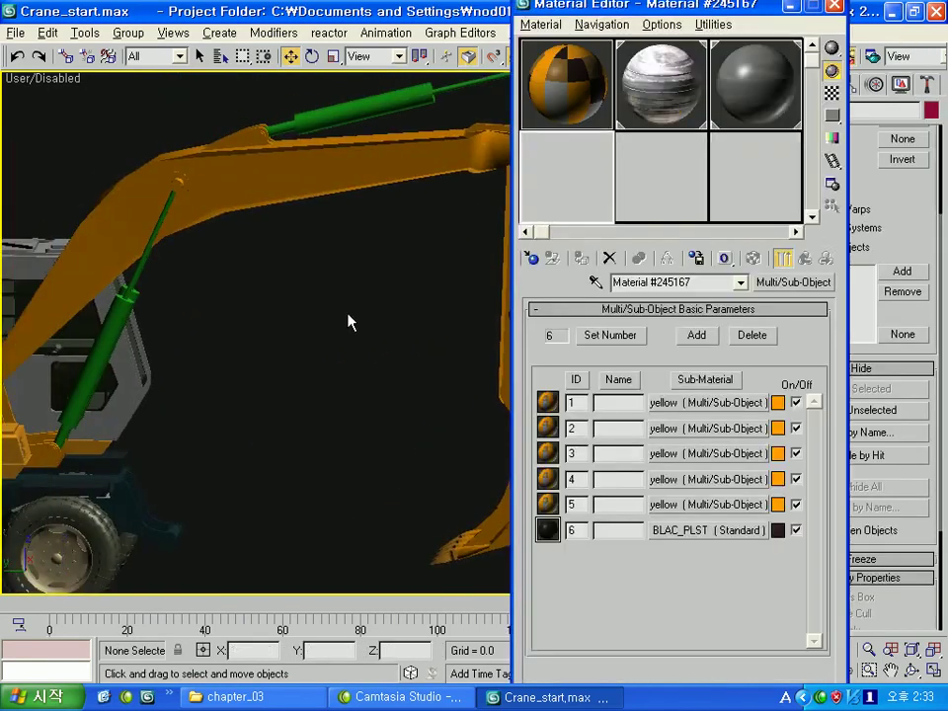
left_click(812, 219)
left_click(811, 219)
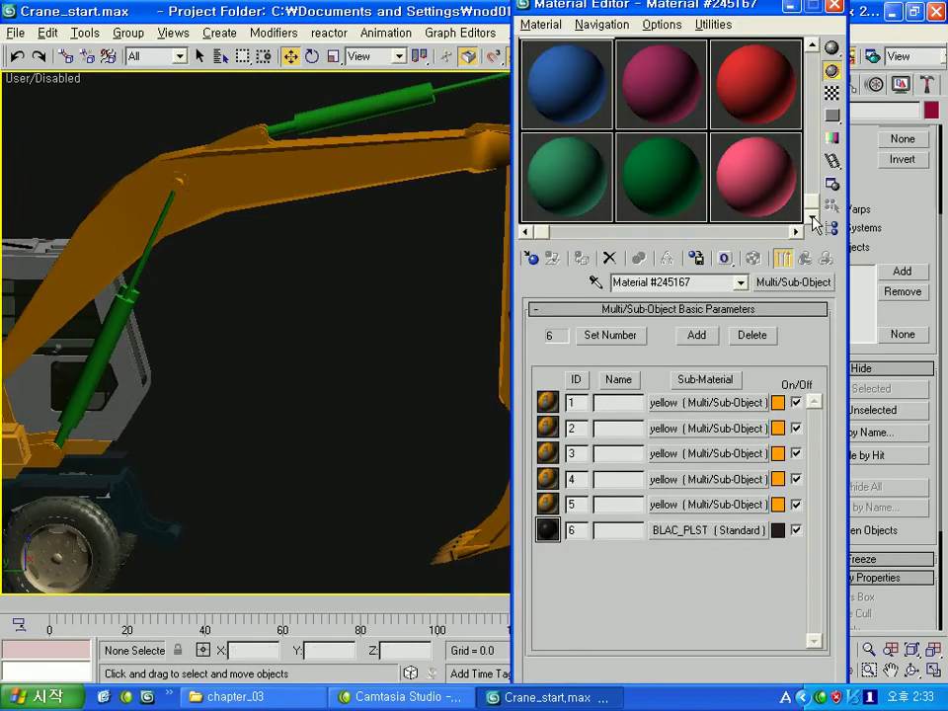
scroll(766, 85, "up", 1)
left_click(763, 98)
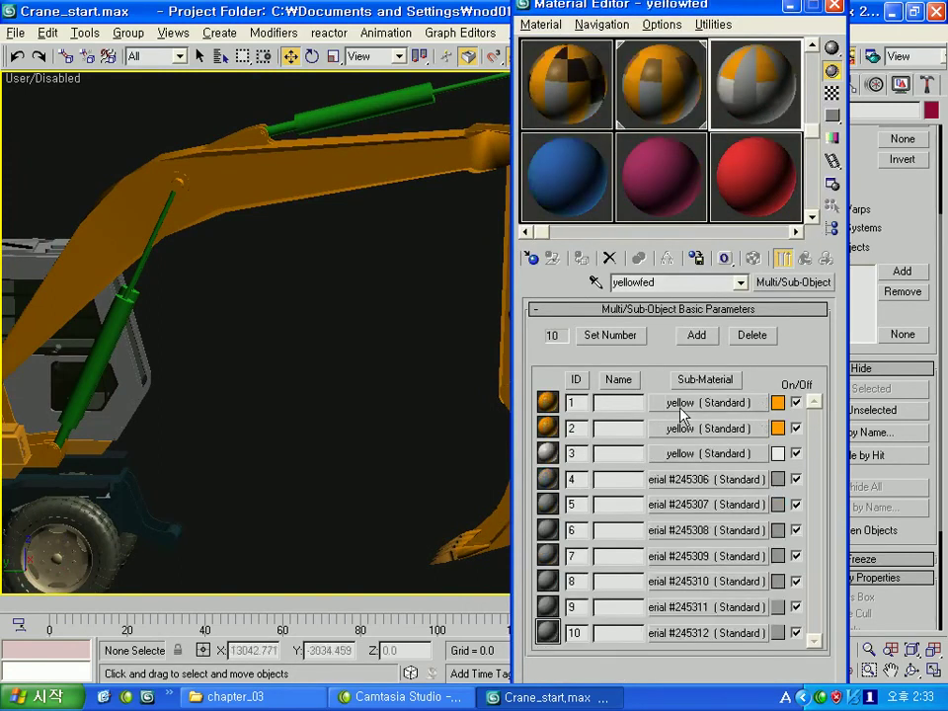
left_click_drag(679, 412, 566, 211)
left_click(634, 430)
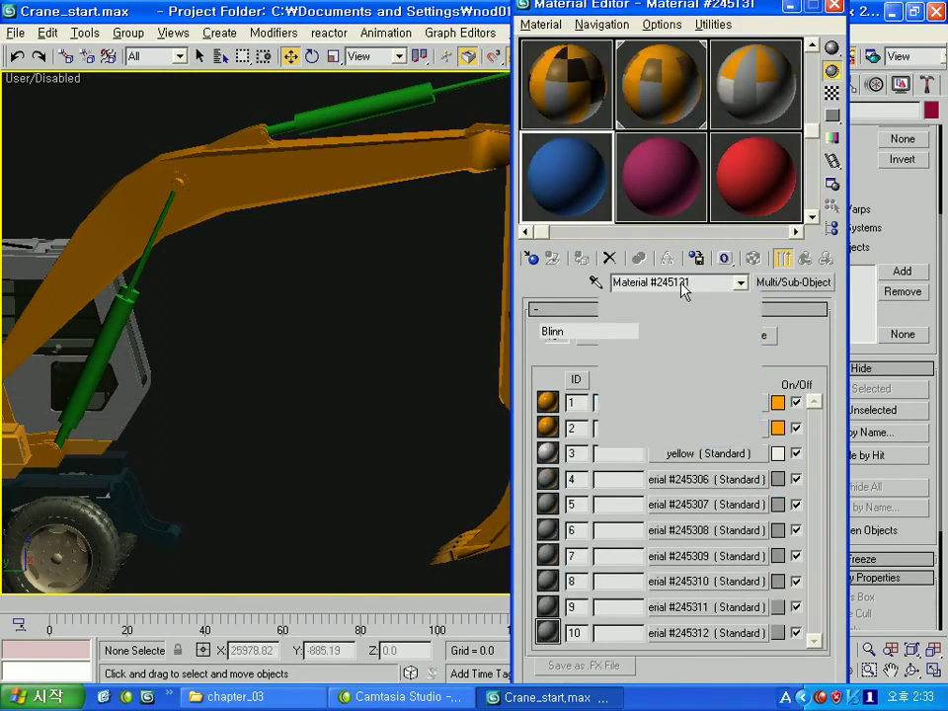
left_click(681, 284)
type("dfed")
Step: Assign yellowdfed to the four hydraulic cylinders on the boom and stick
middle_click_drag(491, 339, 204, 334)
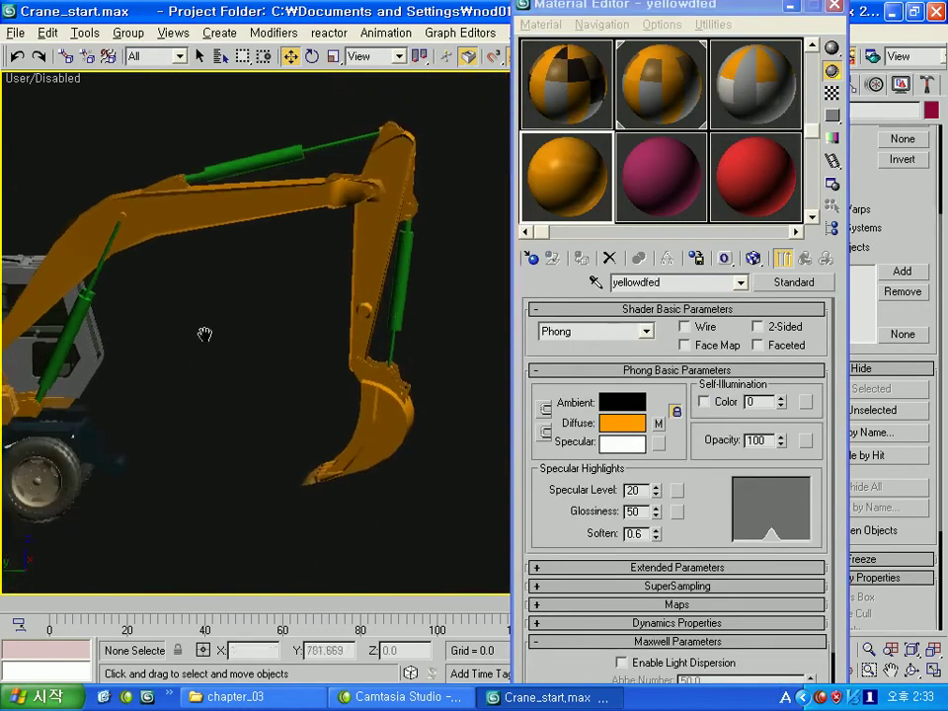
left_click(401, 282)
left_click(274, 148, "ctrl")
left_click(84, 289, "ctrl")
left_click(89, 286, "ctrl")
middle_click_drag(193, 355, 150, 358, "alt")
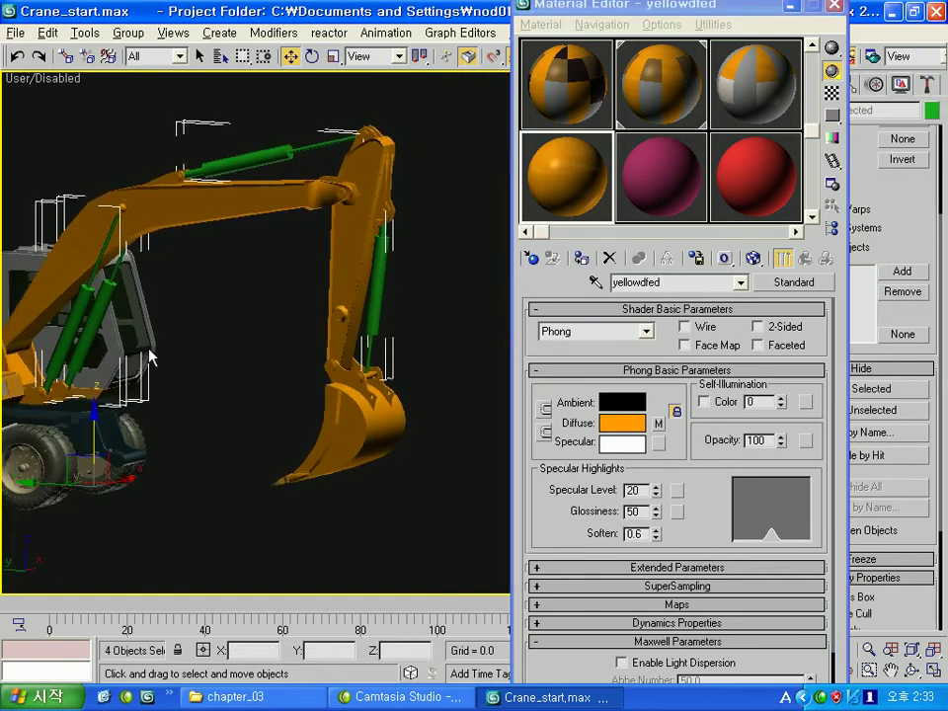
left_click(581, 258)
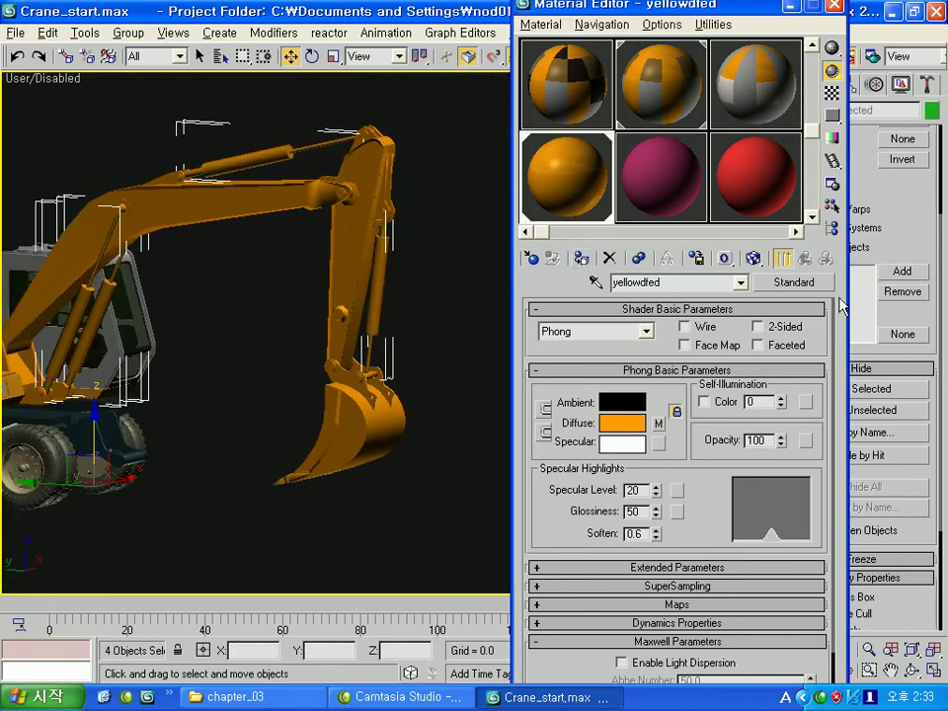
left_click(803, 285)
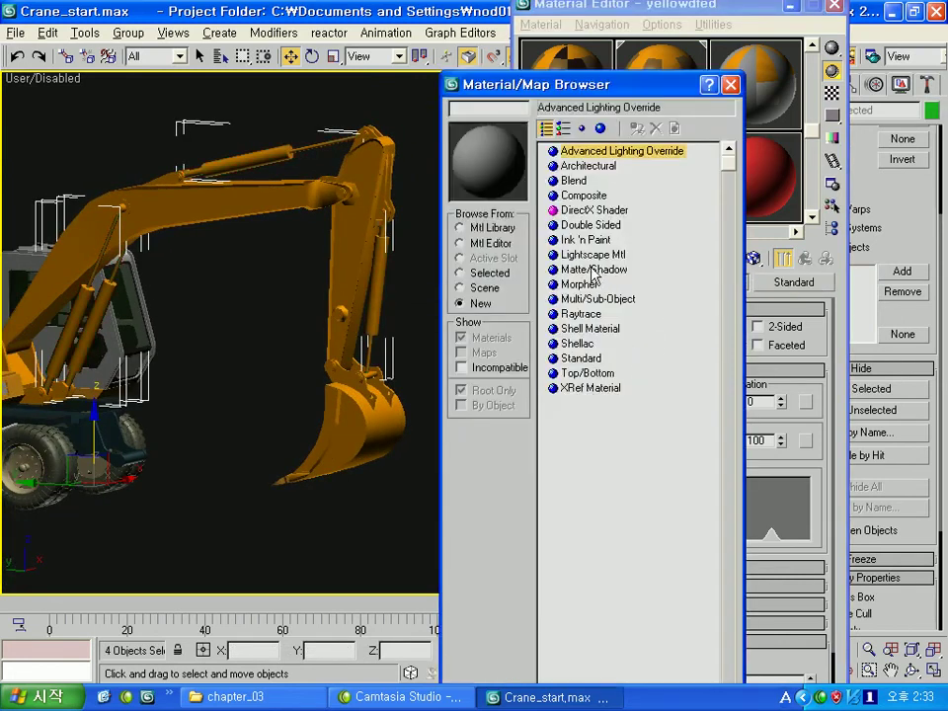
Step: Turn the material into a Multi/Sub-Object, keep yellowdfed as sub-material 1, and copy it into slots 2 and 3
left_click(592, 255)
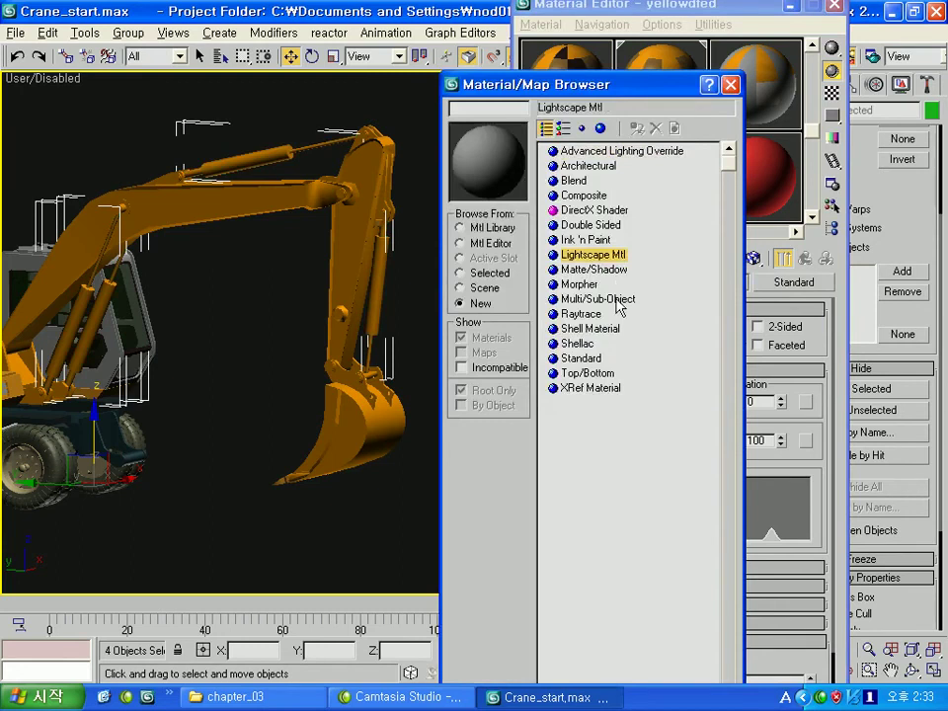
double_click(614, 298)
left_click(635, 420)
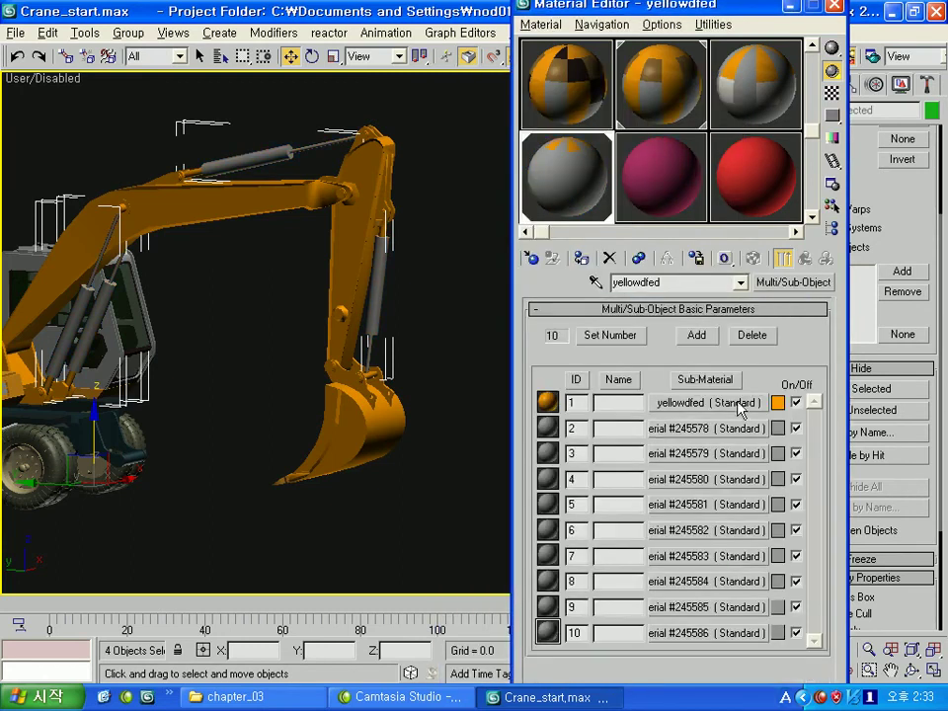
left_click_drag(688, 403, 691, 428)
left_click(632, 429)
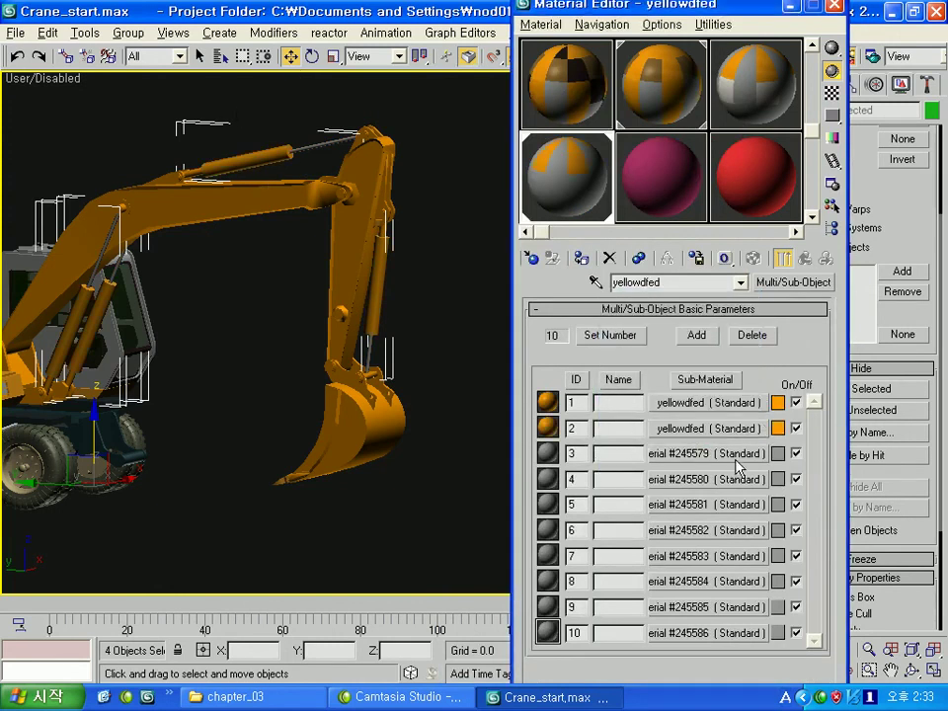
left_click(736, 460)
left_click(804, 258)
left_click_drag(688, 428, 688, 453)
left_click(628, 430)
Step: Make sub-material 3's diffuse a pale cream, then copy sub-materials between slots 1–3
left_click(677, 453)
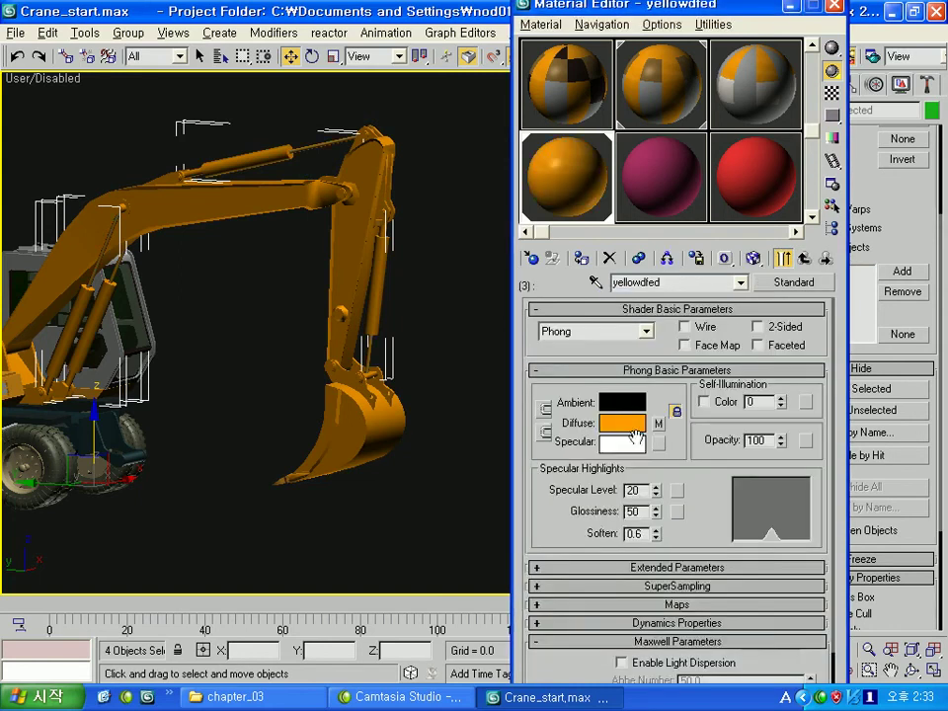
left_click(634, 434)
left_click_drag(533, 198, 540, 249)
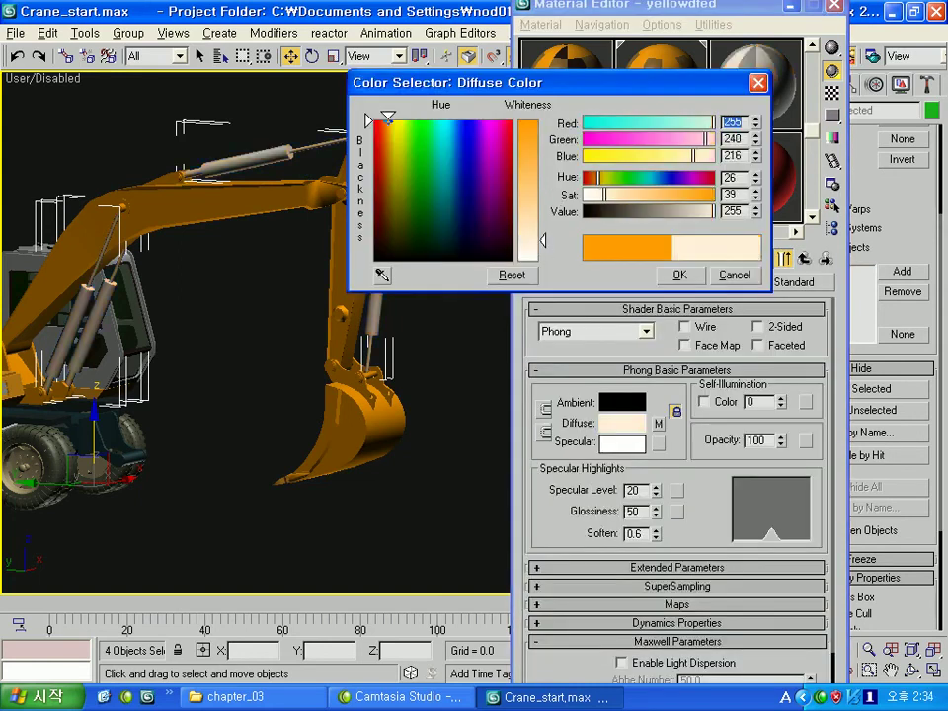
left_click(640, 296)
left_click(804, 258)
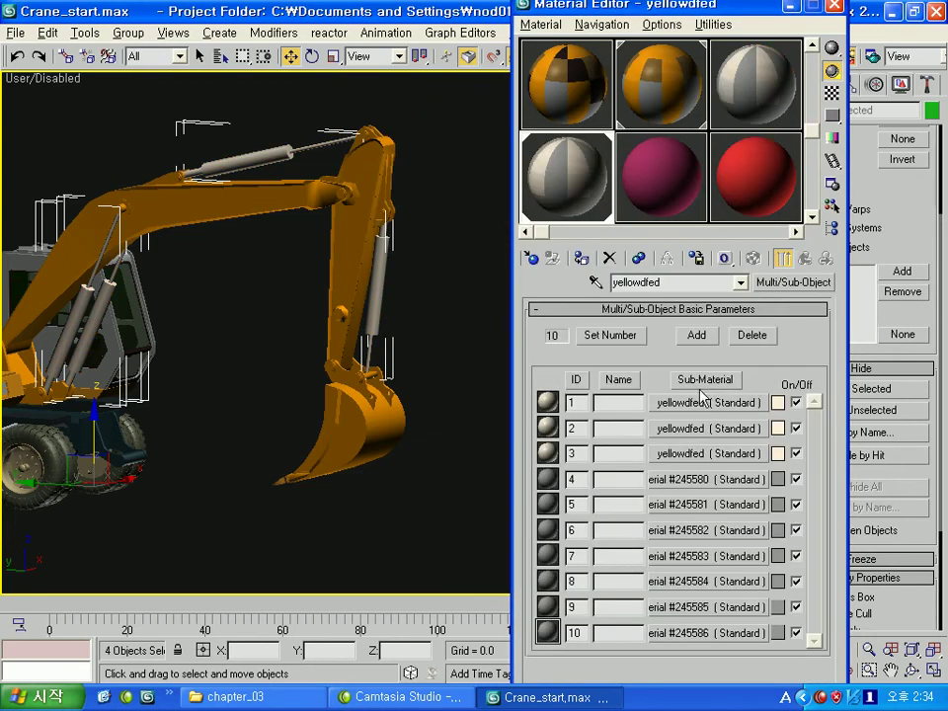
left_click(696, 431)
left_click(804, 257)
left_click_drag(696, 456, 697, 457)
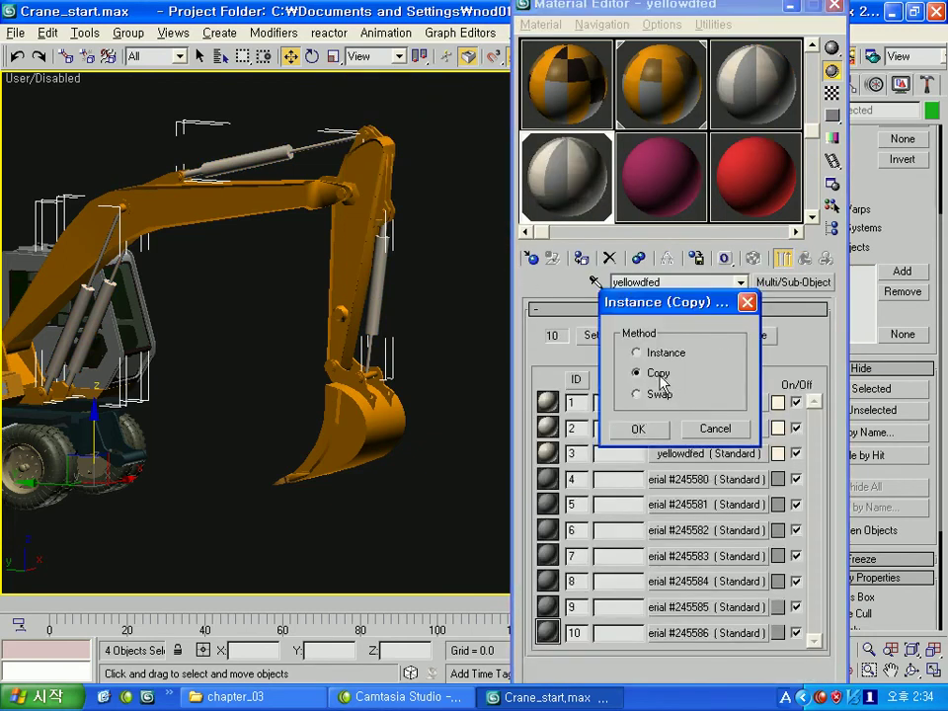
left_click(637, 429)
left_click_drag(696, 403, 695, 429)
left_click(638, 428)
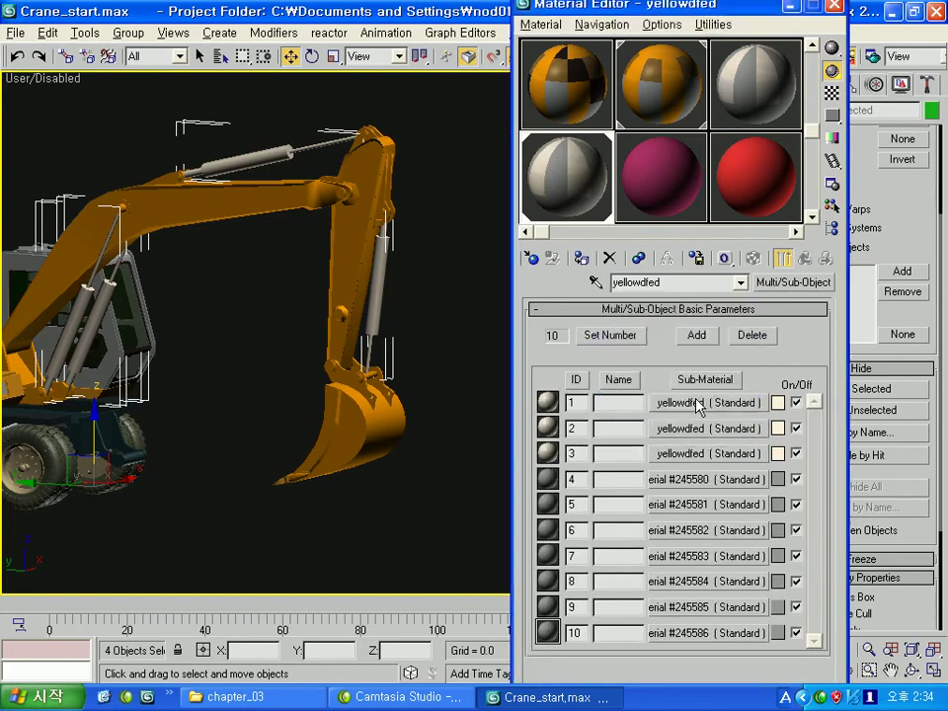
Step: Tone sub-material 1's diffuse colour down to a muted tan (R 154, G 118, B 61)
left_click(697, 403)
left_click(608, 422)
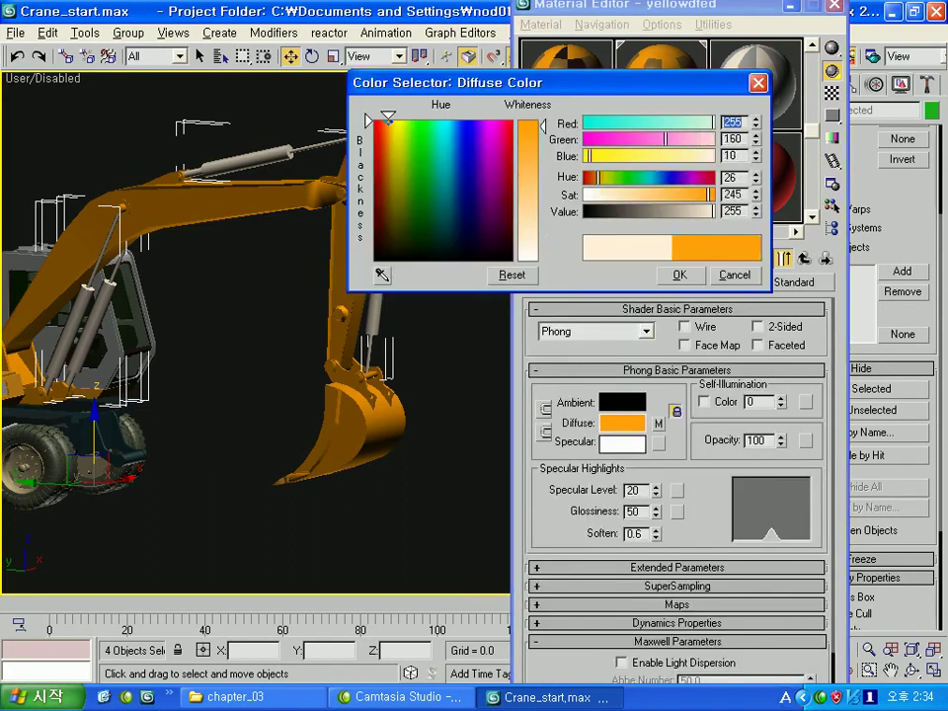
left_click_drag(710, 211, 654, 212)
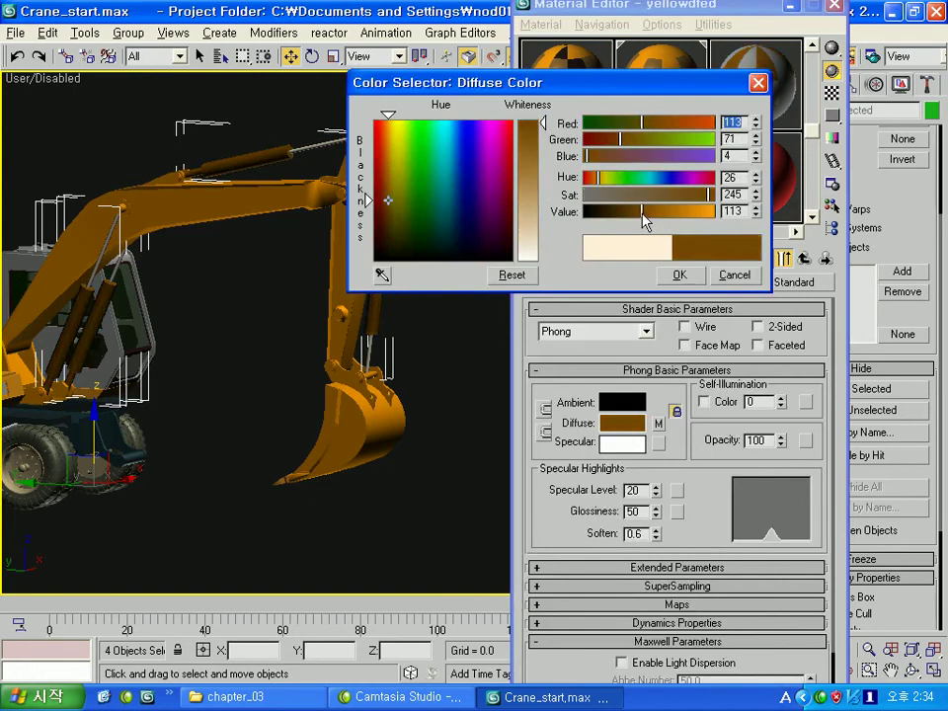
mouse_move(662, 215)
left_mouse_down()
mouse_move(648, 194)
mouse_move(635, 212)
mouse_move(697, 197)
left_mouse_up()
left_click_drag(637, 212, 654, 213)
left_click(661, 196)
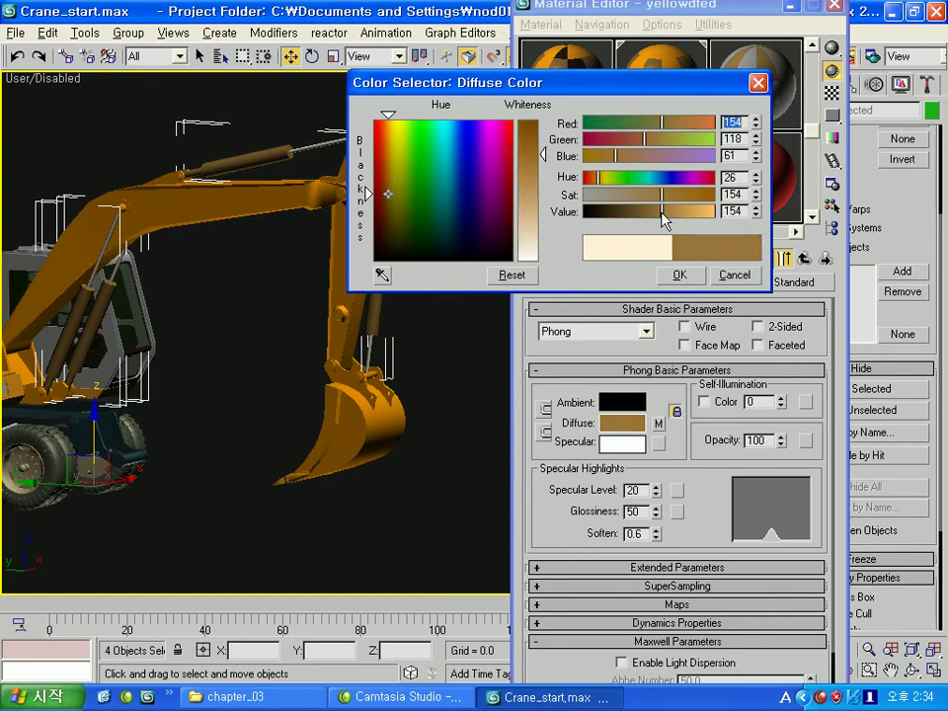
left_click_drag(662, 211, 655, 211)
left_click(680, 275)
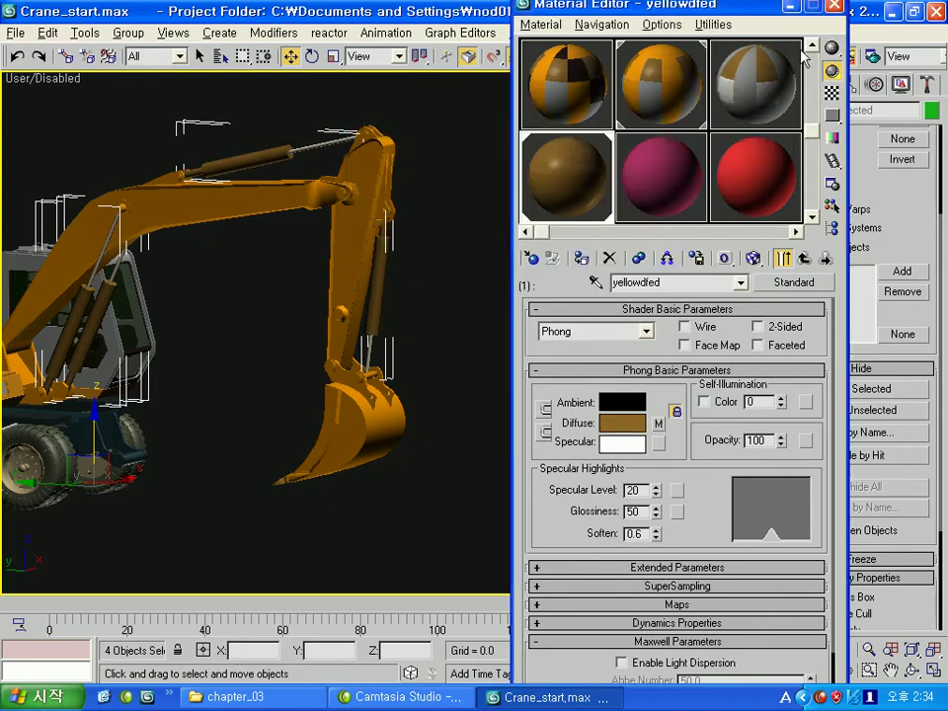
Step: Close the Material Editor, move the time slider toward the start, and toggle Auto Key on and off
left_click(834, 6)
scroll(398, 370, "down", 3)
scroll(385, 297, "up", 3)
scroll(363, 232, "up", 2)
scroll(474, 286, "down", 3)
middle_click_drag(433, 365, 436, 330, "alt")
scroll(435, 330, "up", 2)
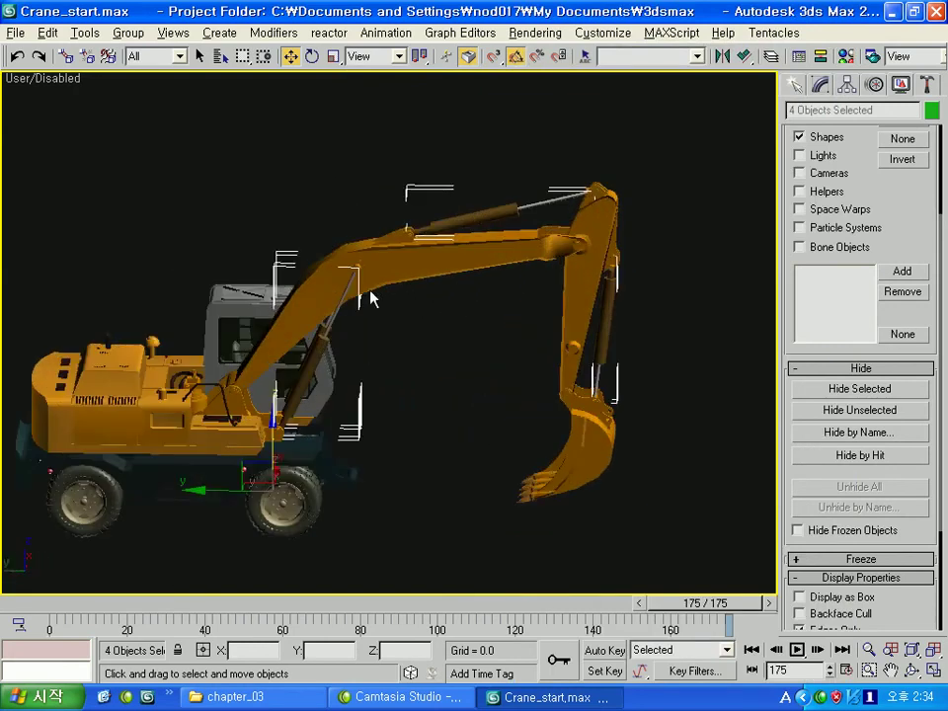
left_click_drag(670, 599, 216, 632)
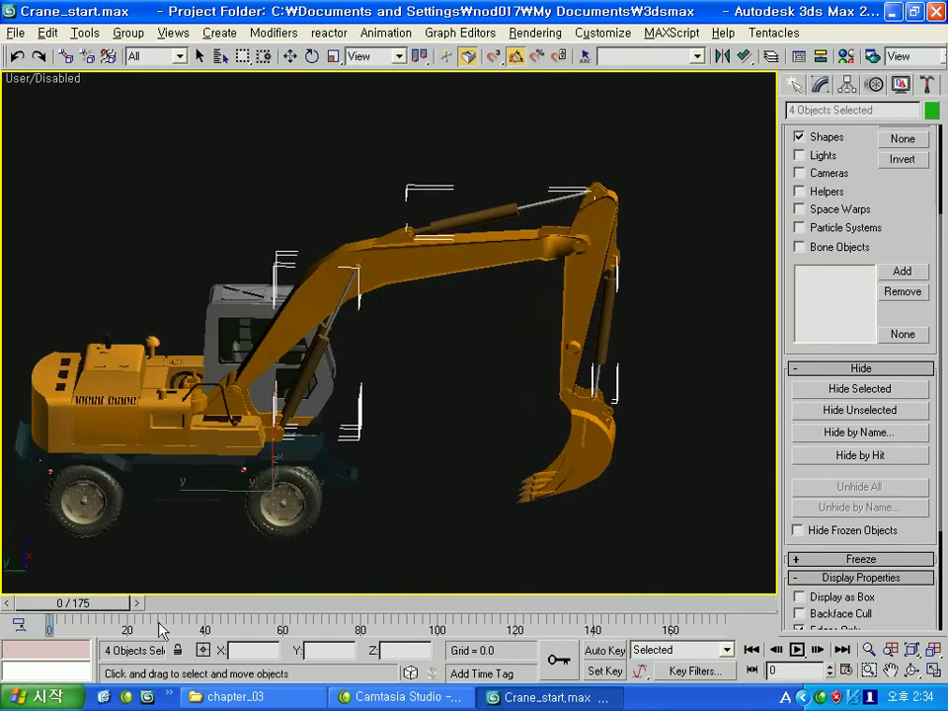
key("n")
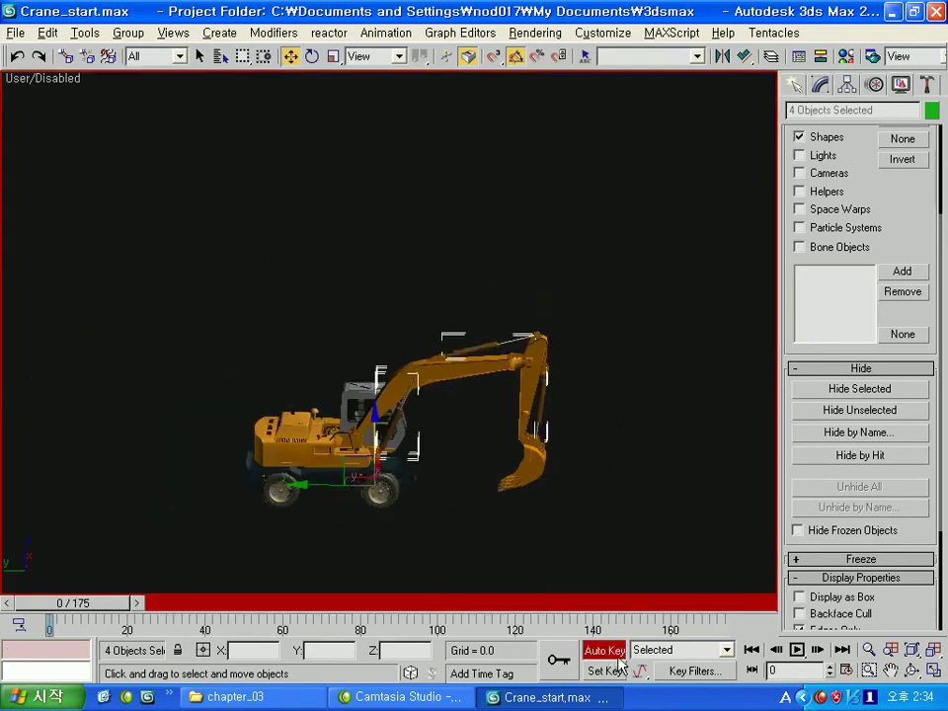
left_click(607, 651)
mouse_move(455, 524)
middle_mouse_down("alt")
mouse_move(465, 546)
mouse_move(429, 549)
middle_mouse_up("alt")
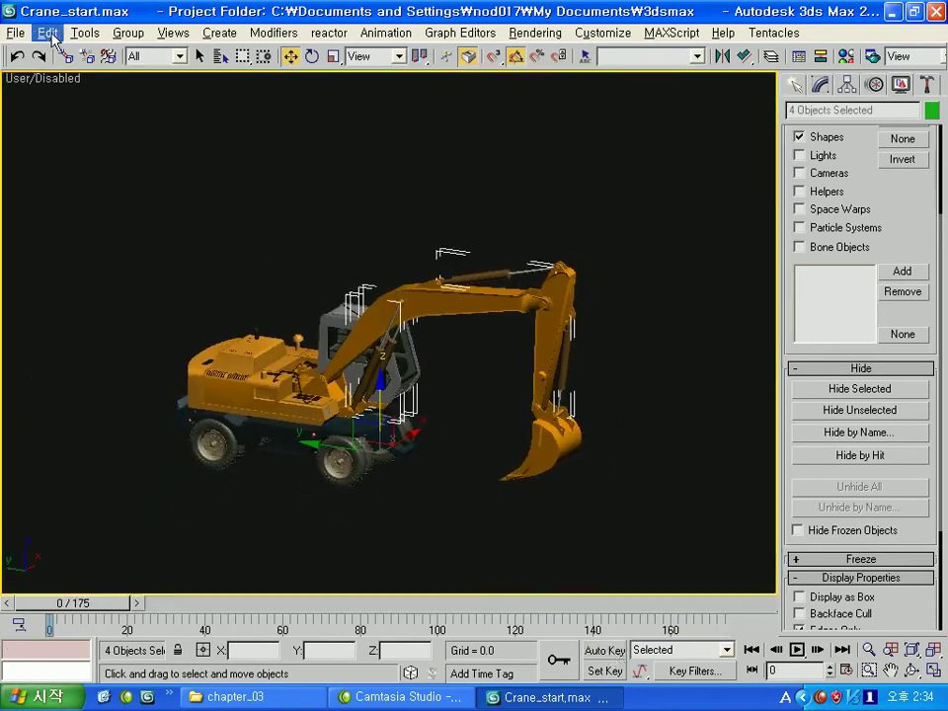
left_click(16, 33)
Step: Save the excavator scene as Crane_startaaa.max
left_click(51, 179)
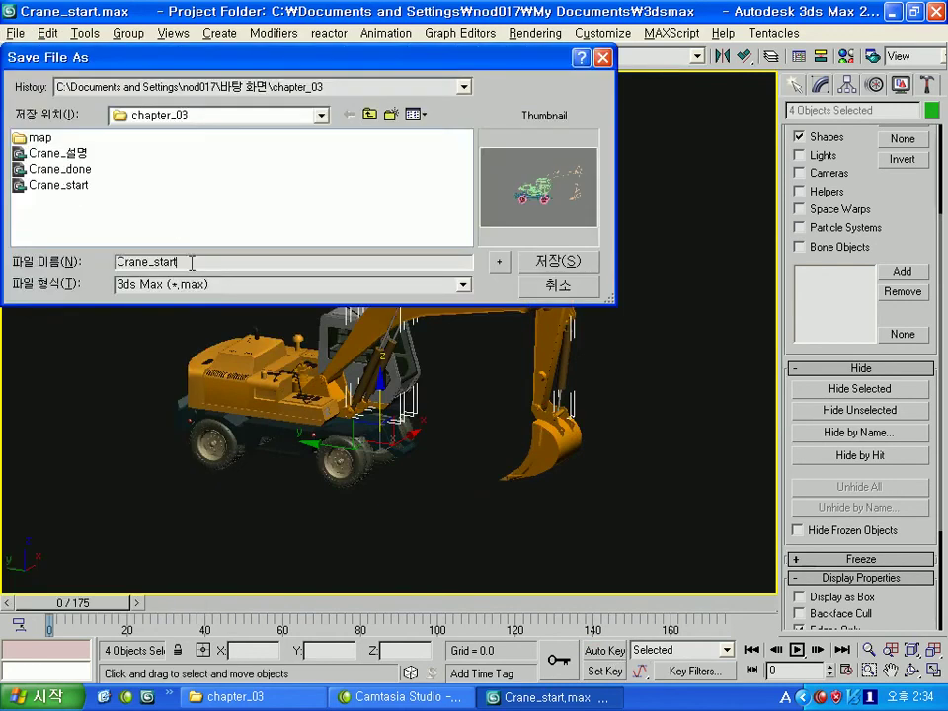
left_click(538, 265)
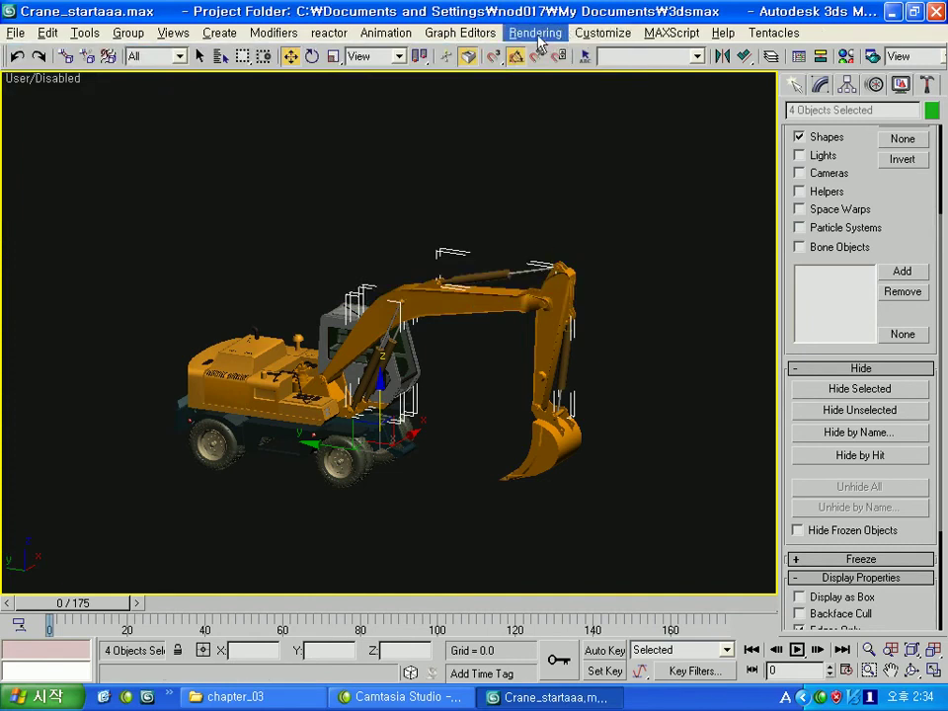
left_click(602, 32)
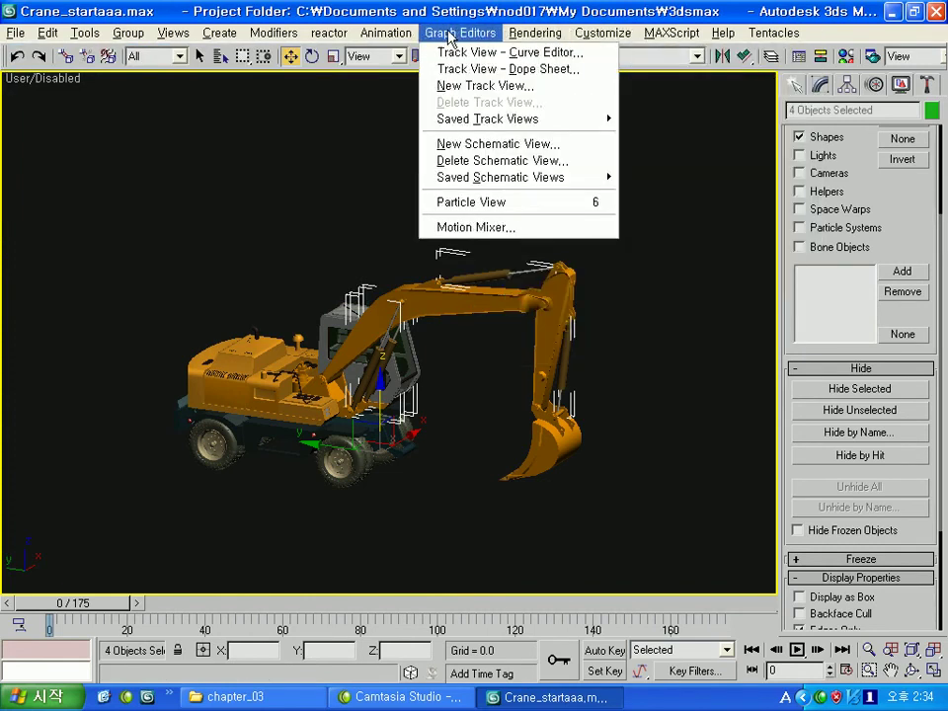
mouse_move(385, 32)
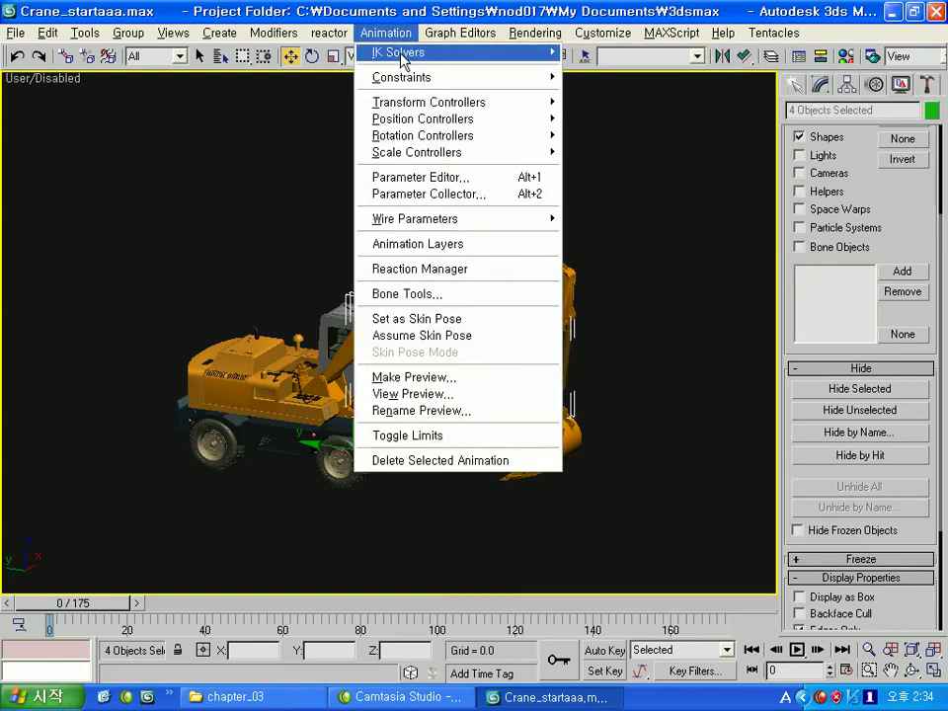
mouse_move(399, 52)
left_click(540, 314)
Step: Select the excavator stick Object02 and switch the Command Panel to the Create tab
scroll(491, 349, "up", 5)
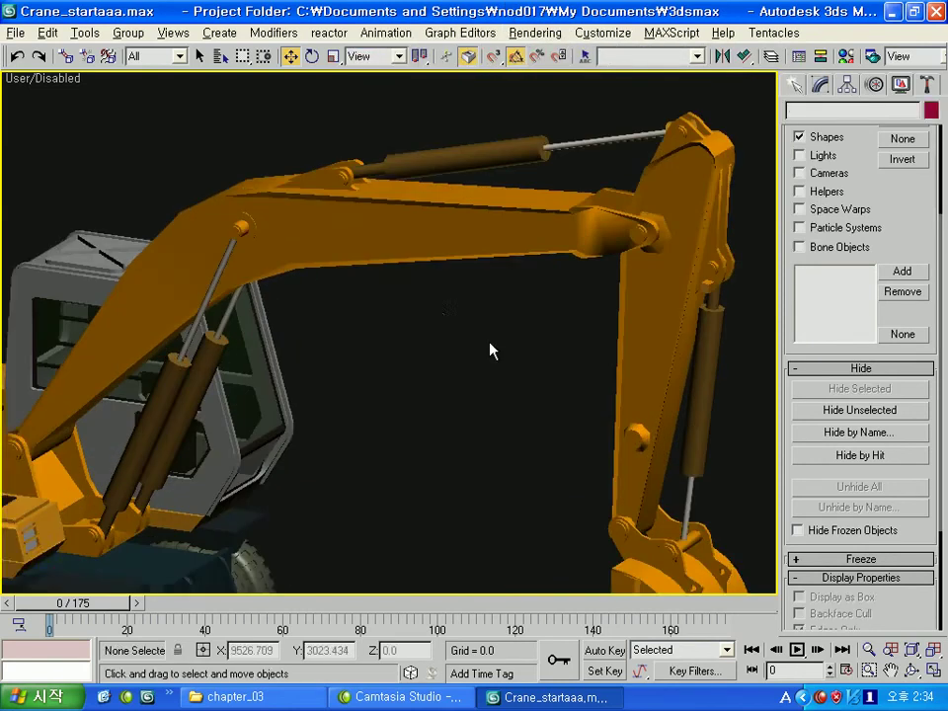
scroll(474, 321, "down", 2)
left_click(546, 324)
scroll(511, 310, "up", 1)
scroll(511, 310, "down", 1)
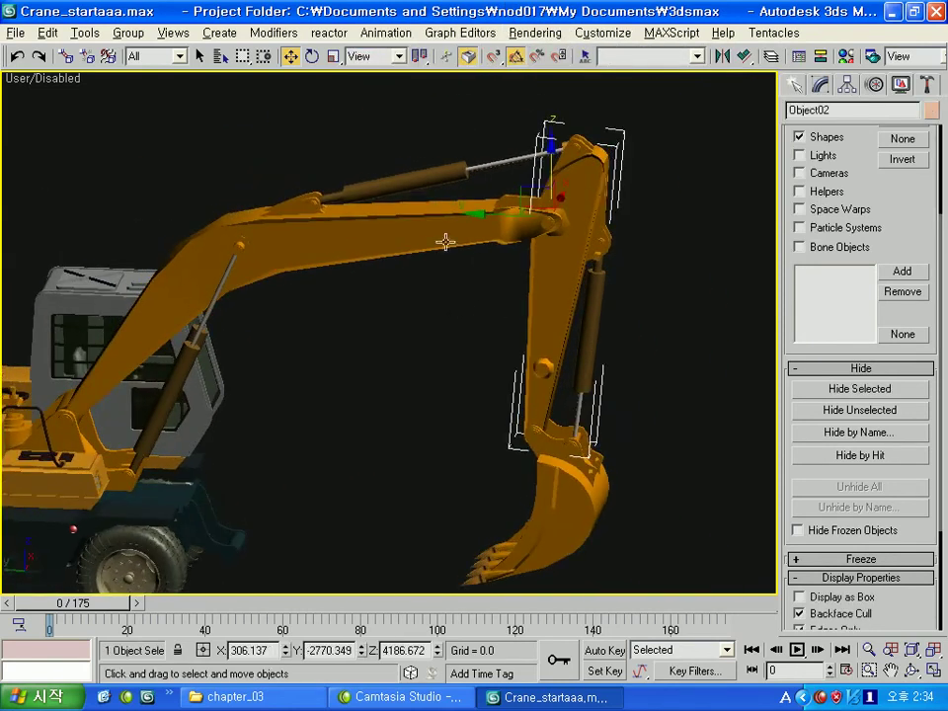
scroll(444, 239, "down", 3)
middle_click_drag(444, 239, 241, 131)
left_click(796, 84)
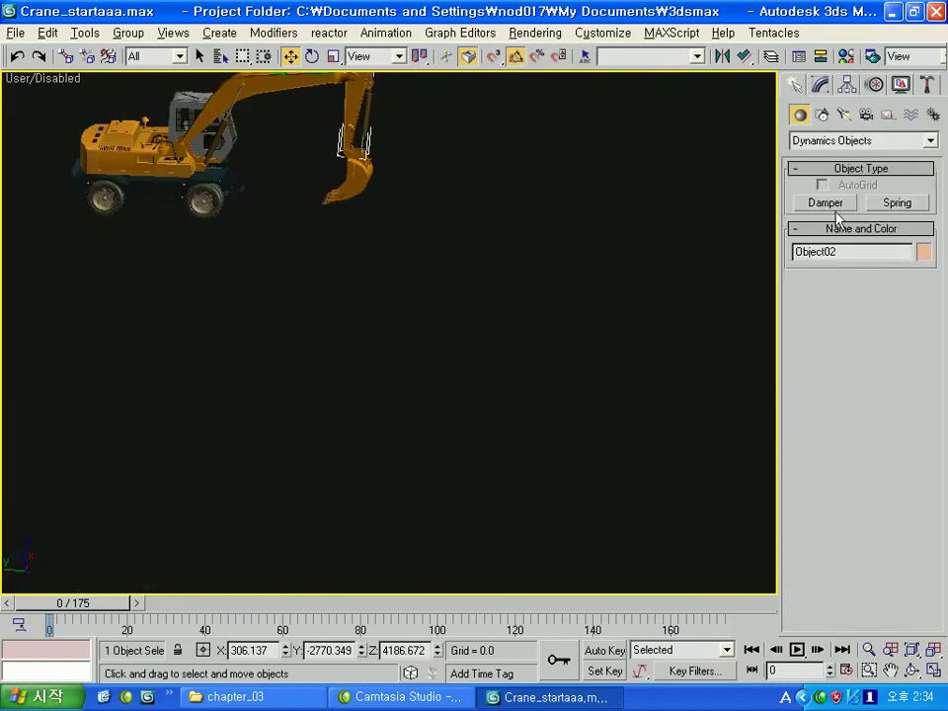
Step: Start the Bones tool from the Systems category and switch to the Left viewport
left_click(827, 144)
left_click(933, 114)
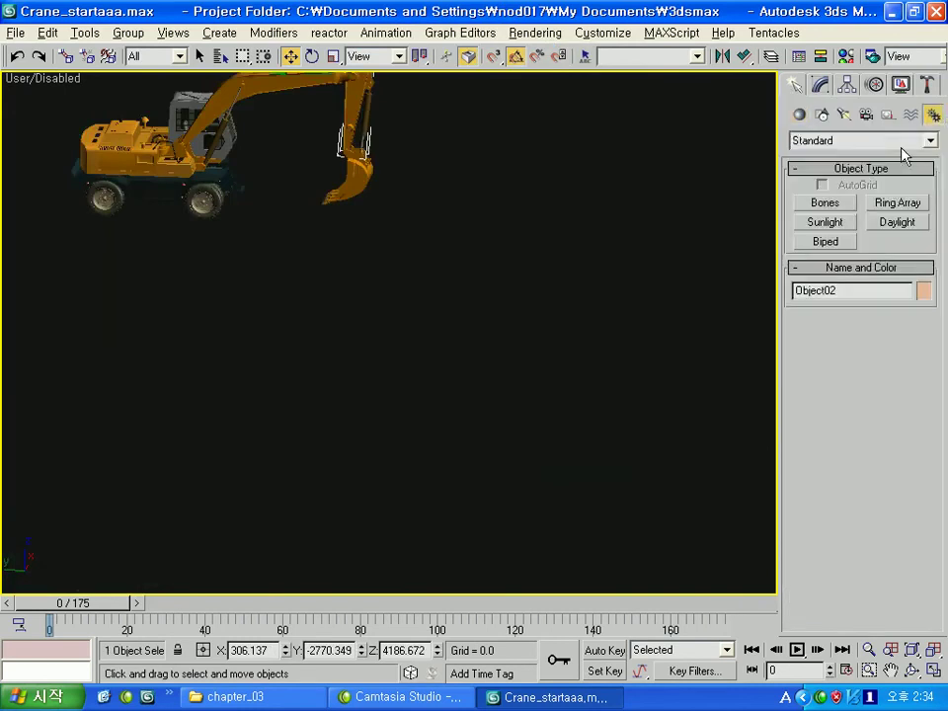
left_click(825, 204)
key("f")
key("l")
scroll(444, 315, "down", 5)
scroll(430, 237, "down", 1)
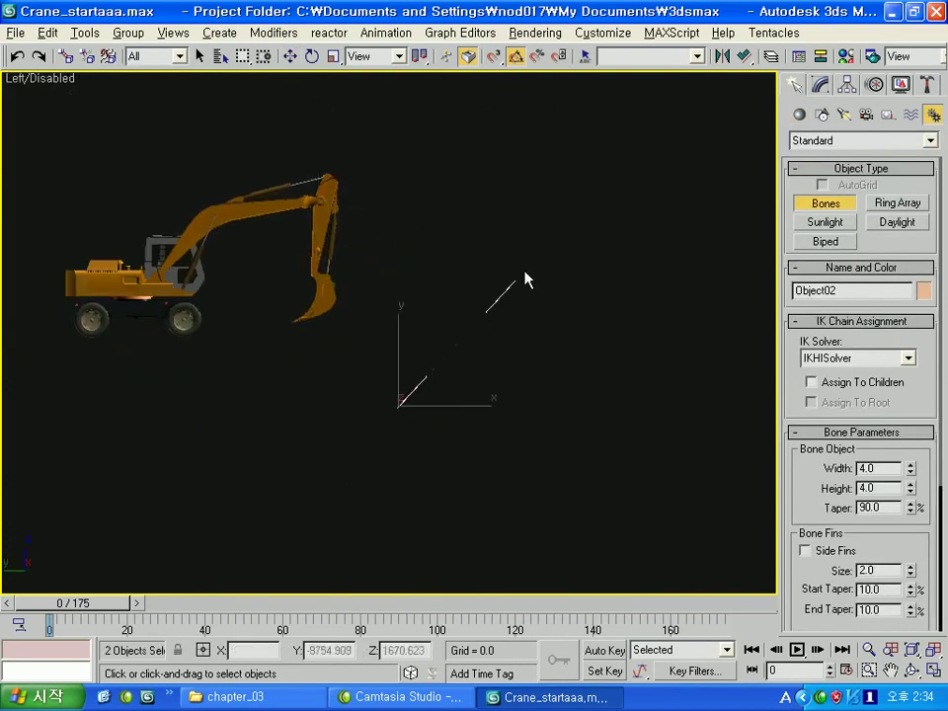
Step: Draw a first test bone chain in the Left view
left_click(651, 363)
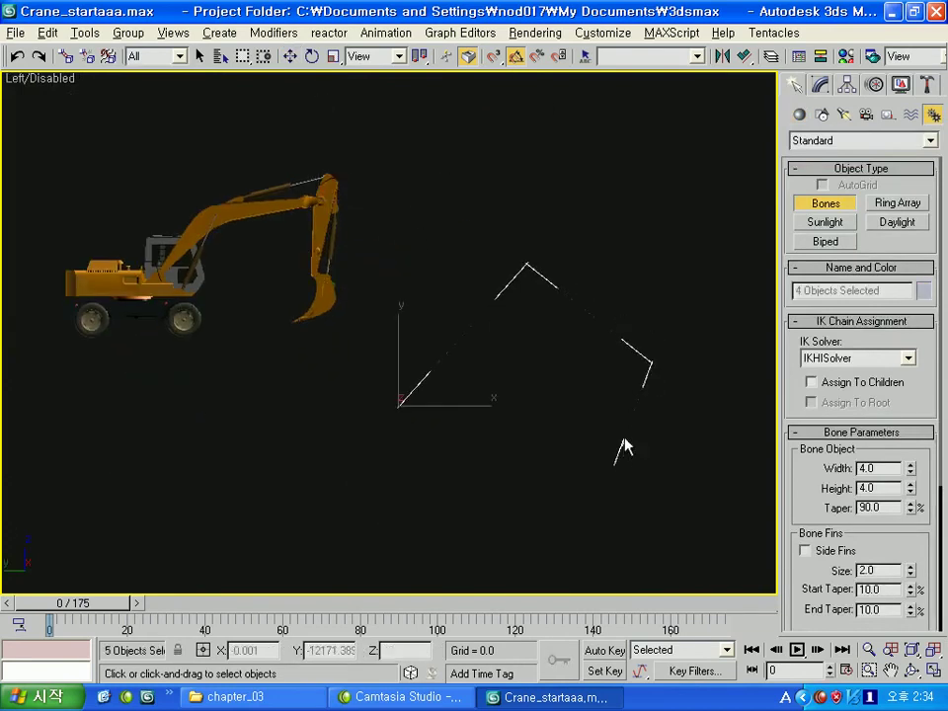
left_click(615, 455)
right_click(635, 446)
scroll(634, 446, "up", 2)
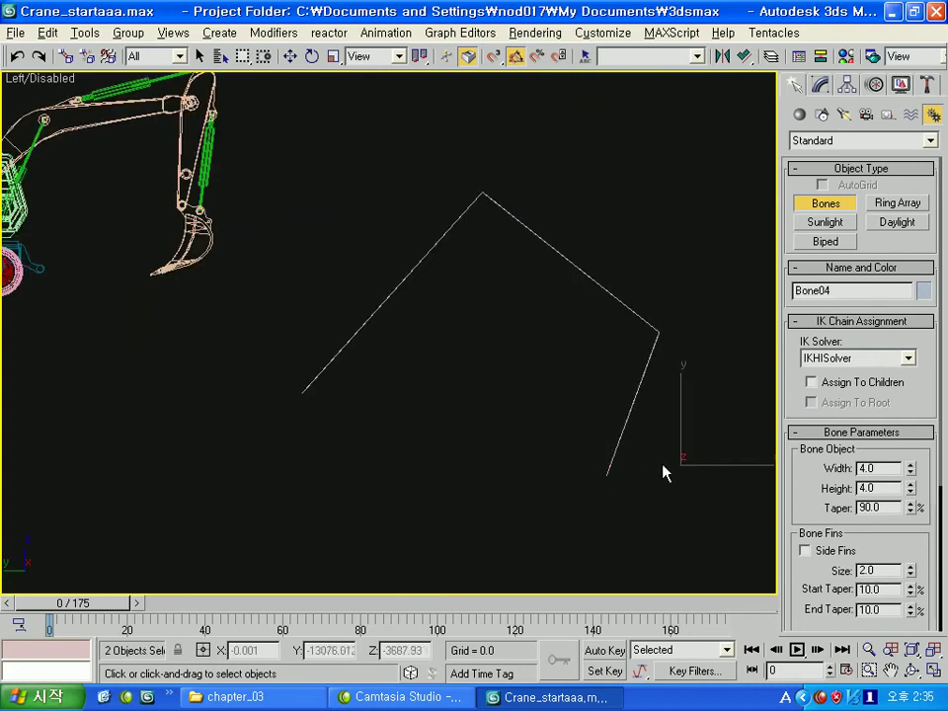
left_click(647, 468)
Step: Rotate the test bones at their joints, then box-select and delete the chain
left_click(290, 57)
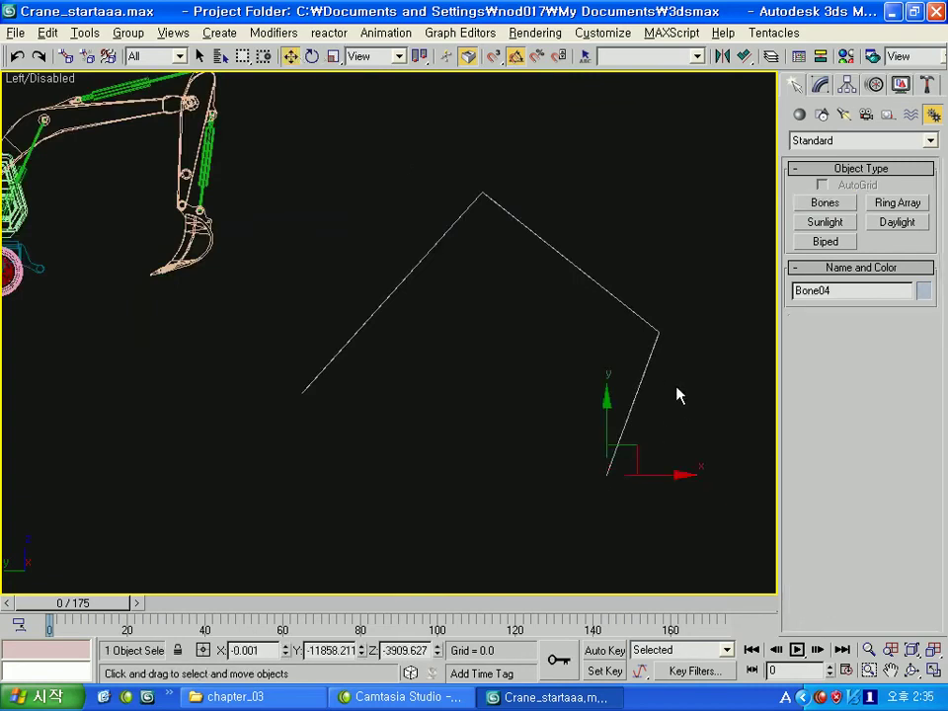
left_click(647, 356)
key("e")
left_click_drag(699, 333, 730, 345)
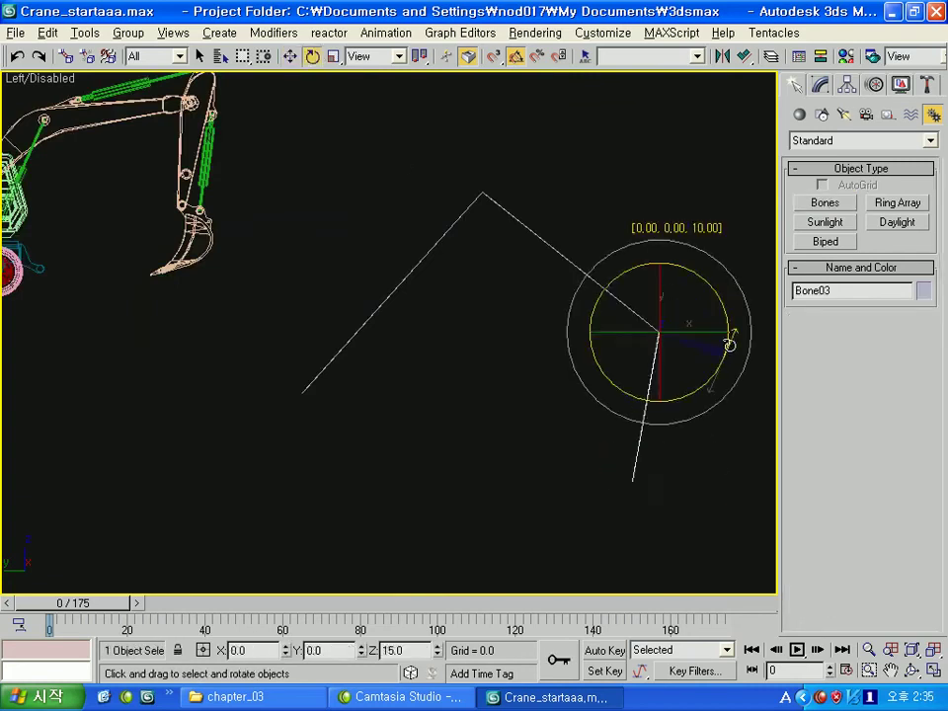
left_click(558, 255)
left_click_drag(545, 224, 549, 211)
middle_click_drag(554, 220, 510, 259)
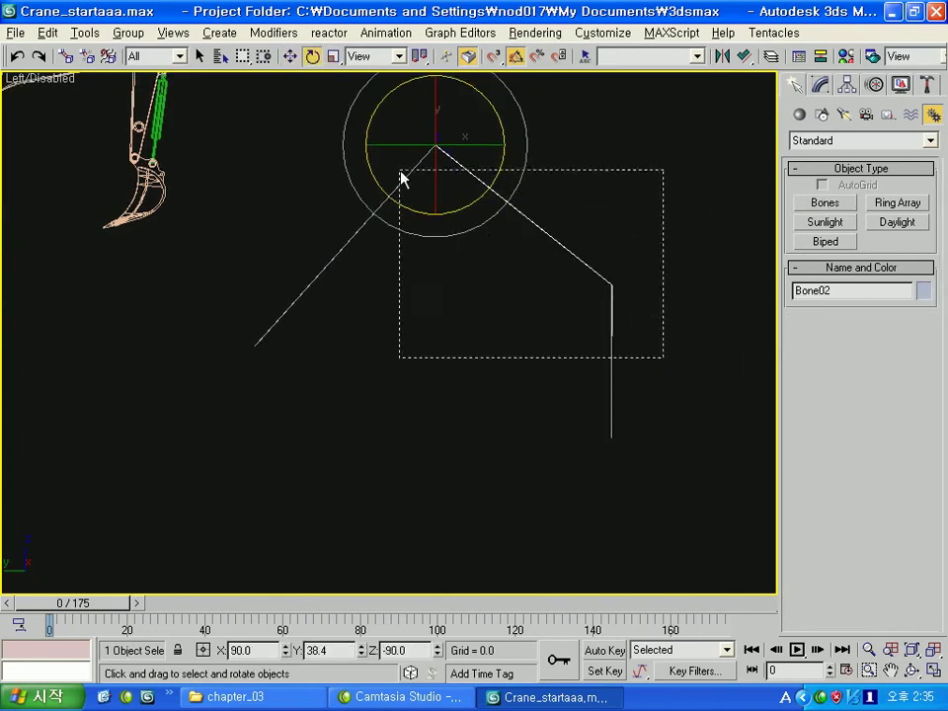
key("Delete")
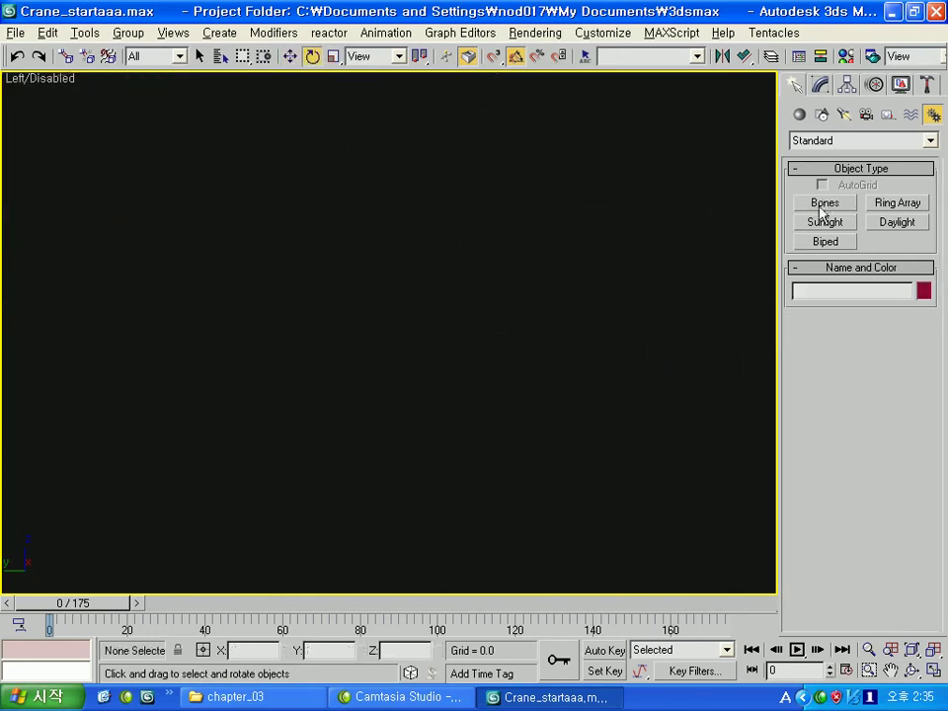
Step: Draw a new bone chain, Bone01 through Bone05, in the Left view
left_click(821, 211)
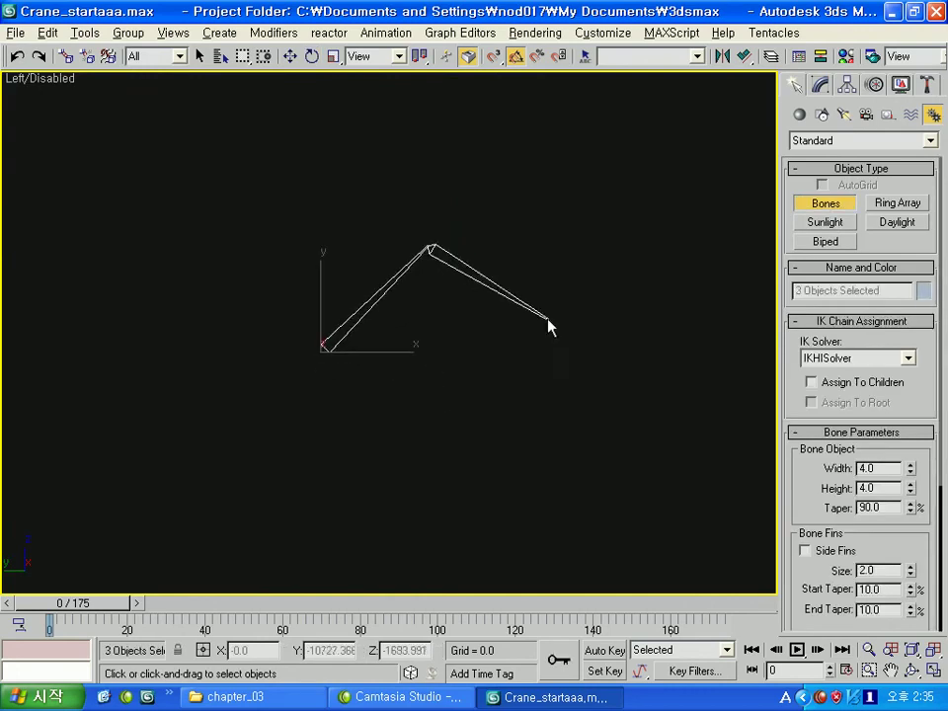
right_click(540, 394)
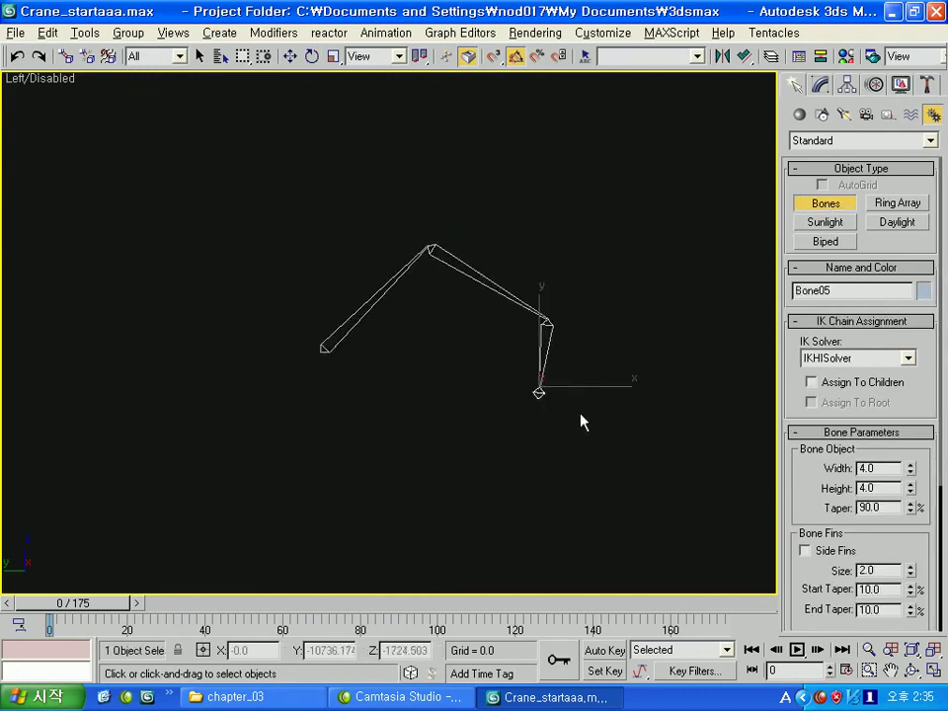
left_click(290, 56)
scroll(442, 346, "up", 2)
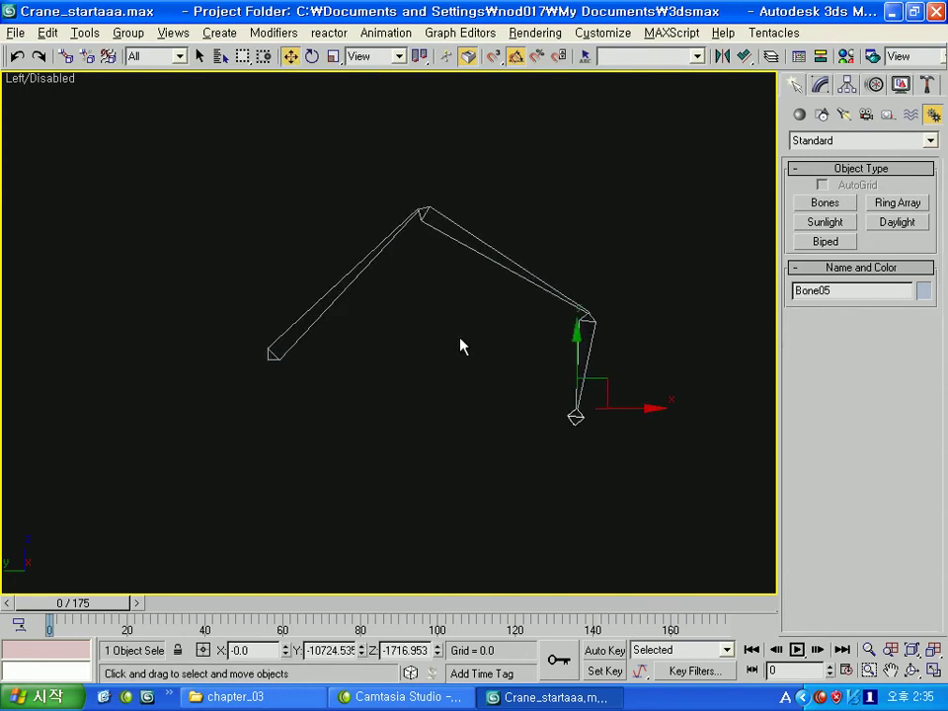
Step: Rotate the lower bone and Bone02 at their joints and tilt the chain 10° around Bone01
left_click(592, 338)
key("e")
left_click_drag(602, 296, 632, 326)
left_click(499, 258)
mouse_move(478, 239)
left_mouse_down()
mouse_move(487, 208)
mouse_move(390, 250)
left_mouse_up()
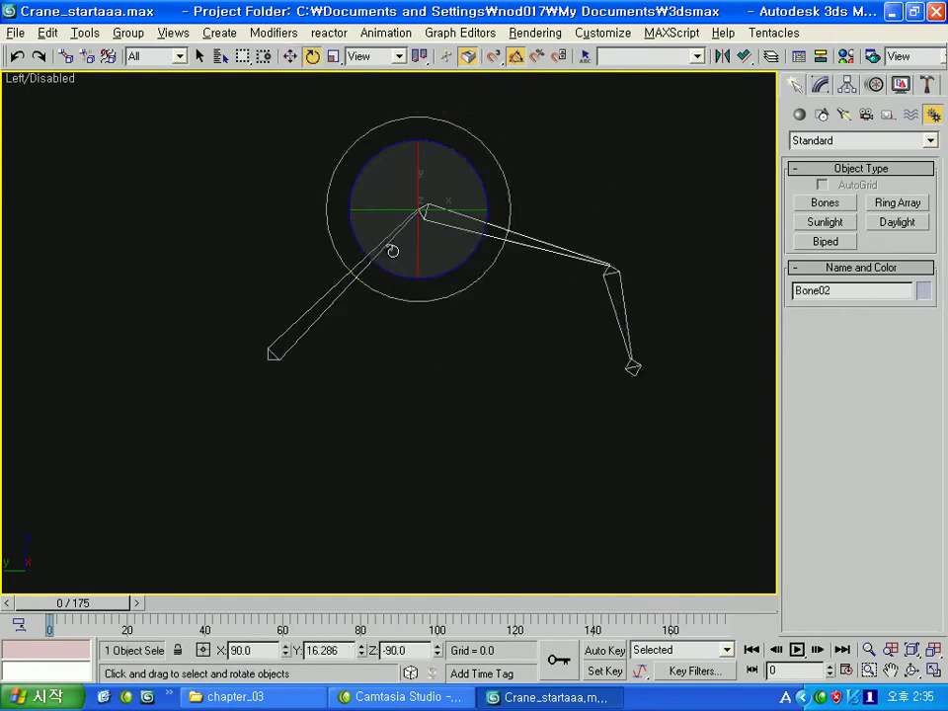
left_click(383, 245)
mouse_move(337, 357)
left_mouse_down()
mouse_move(334, 385)
mouse_move(338, 340)
left_mouse_up()
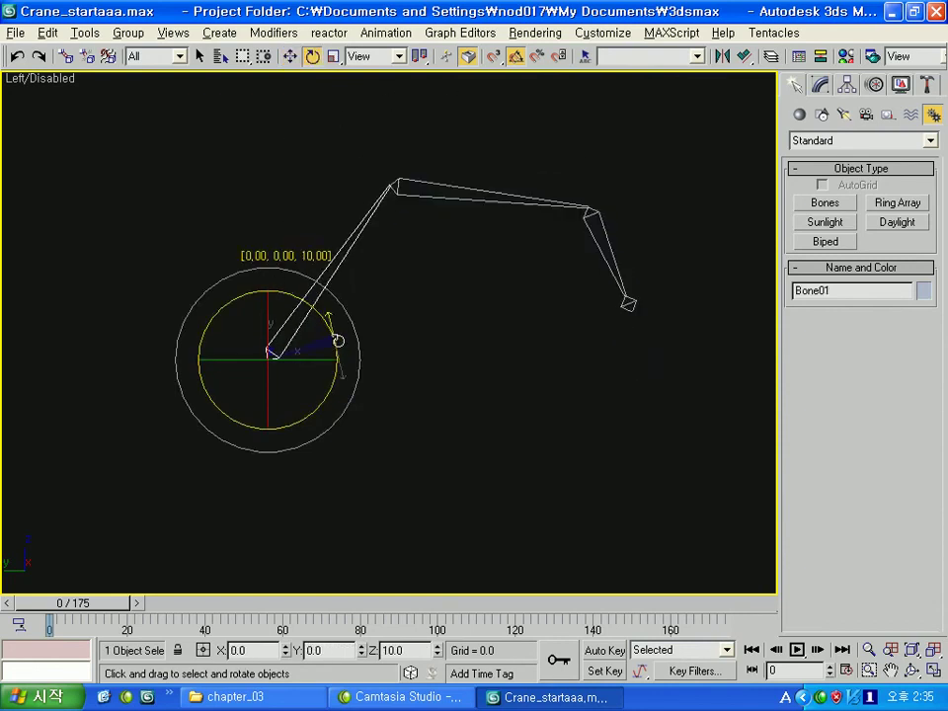
left_click(518, 361)
left_click(628, 305)
middle_click_drag(400, 298, 405, 314)
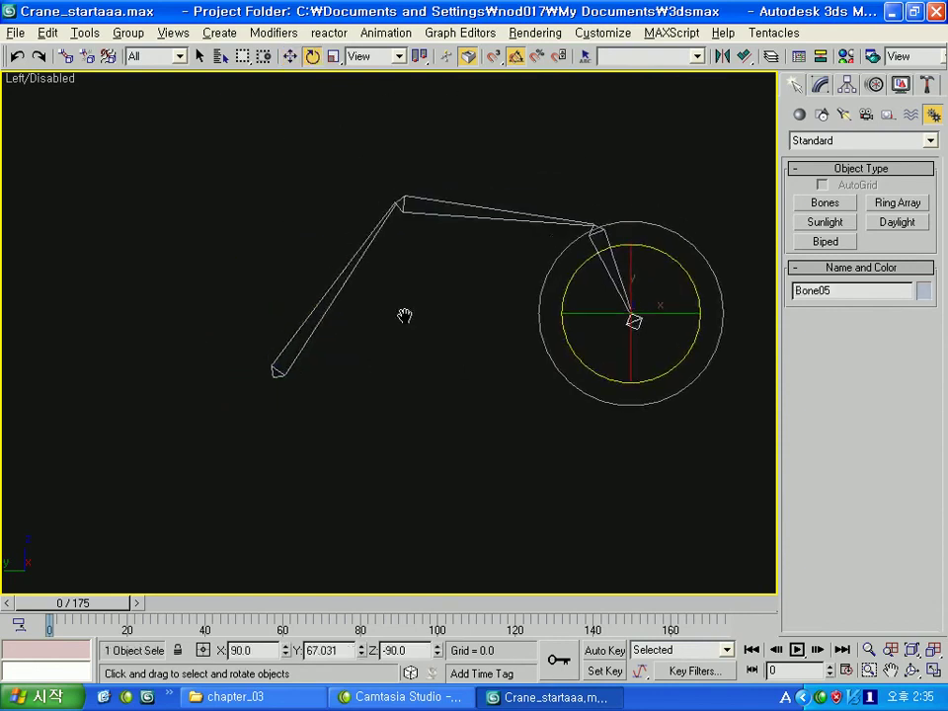
left_click(387, 35)
mouse_move(399, 52)
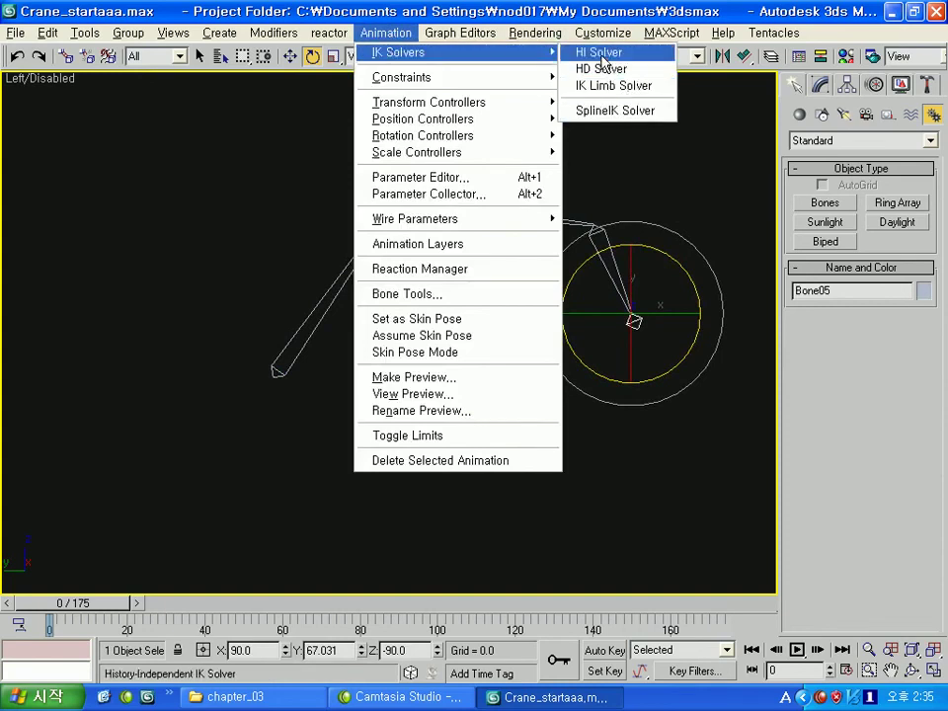
Step: Add an HI Solver IK chain from the end bone to the base joint
left_click(598, 54)
left_click(294, 356)
left_click(611, 363)
Step: Drag the IK goal around in shaded view to bend and re-solve the chain
left_click(646, 315)
mouse_move(660, 284)
left_mouse_down()
mouse_move(439, 379)
mouse_move(604, 376)
mouse_move(663, 254)
mouse_move(564, 211)
mouse_move(464, 212)
mouse_move(406, 226)
mouse_move(383, 307)
mouse_move(393, 316)
left_mouse_up()
mouse_move(393, 315)
middle_mouse_down("alt")
mouse_move(335, 365)
mouse_move(324, 356)
mouse_move(415, 397)
middle_mouse_up("alt")
key("F3")
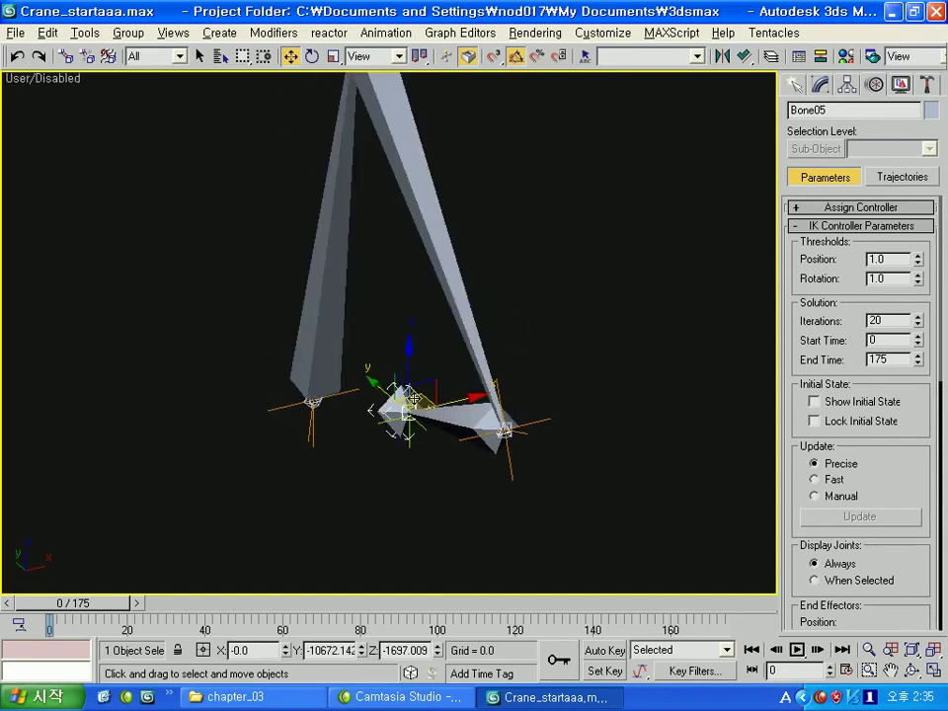
left_click_drag(375, 400, 570, 441)
mouse_move(483, 464)
left_mouse_down()
mouse_move(635, 413)
mouse_move(701, 362)
mouse_move(713, 375)
mouse_move(697, 381)
mouse_move(666, 329)
left_mouse_up()
Step: Expand the Assign Controller rollout and toggle between Trajectories and Parameters in the Motion panel
scroll(592, 291, "down", 2)
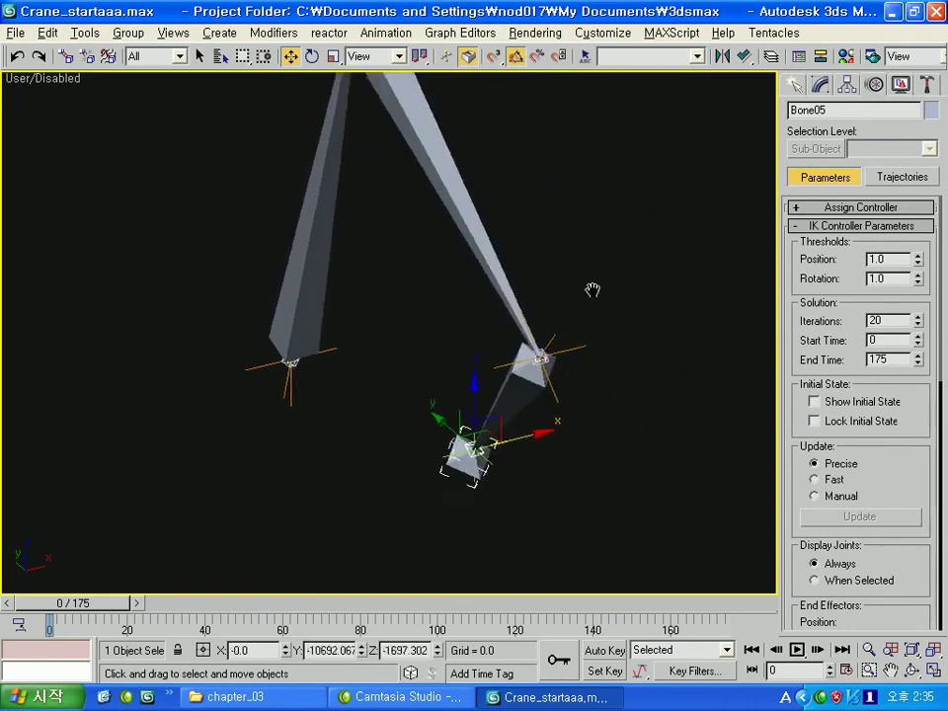
scroll(592, 290, "down", 2)
scroll(850, 421, "down", 5)
scroll(834, 422, "down", 5)
scroll(833, 419, "down", 1)
scroll(824, 375, "up", 4)
scroll(824, 316, "up", 6)
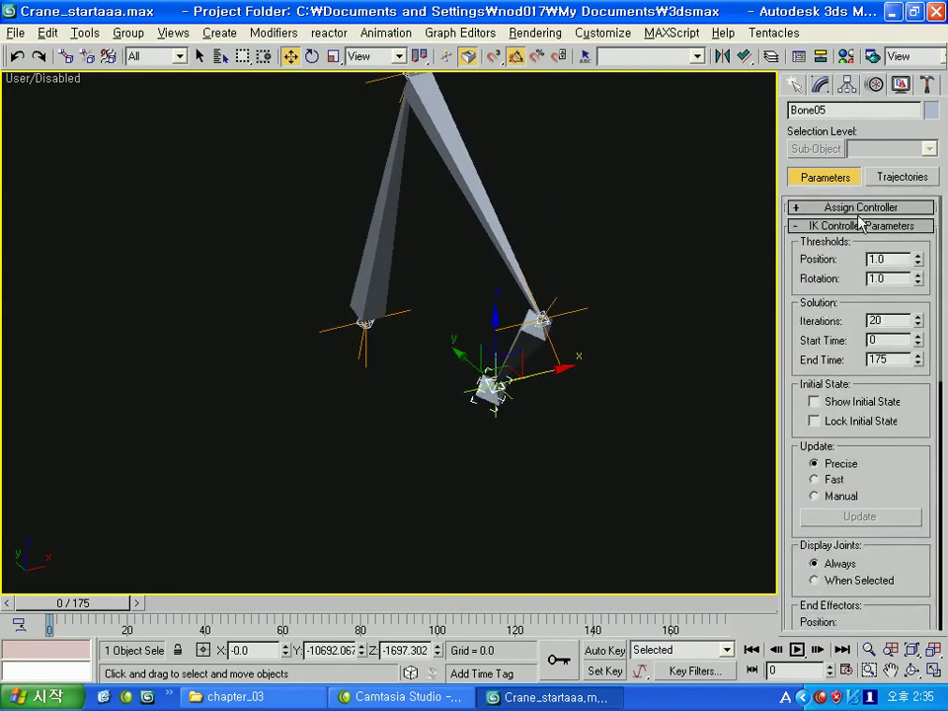
left_click(857, 211)
left_click(896, 181)
left_click(825, 177)
Step: Widen the command panel to two columns
scroll(545, 385, "down", 2)
scroll(546, 385, "down", 2)
left_click_drag(779, 518, 761, 493)
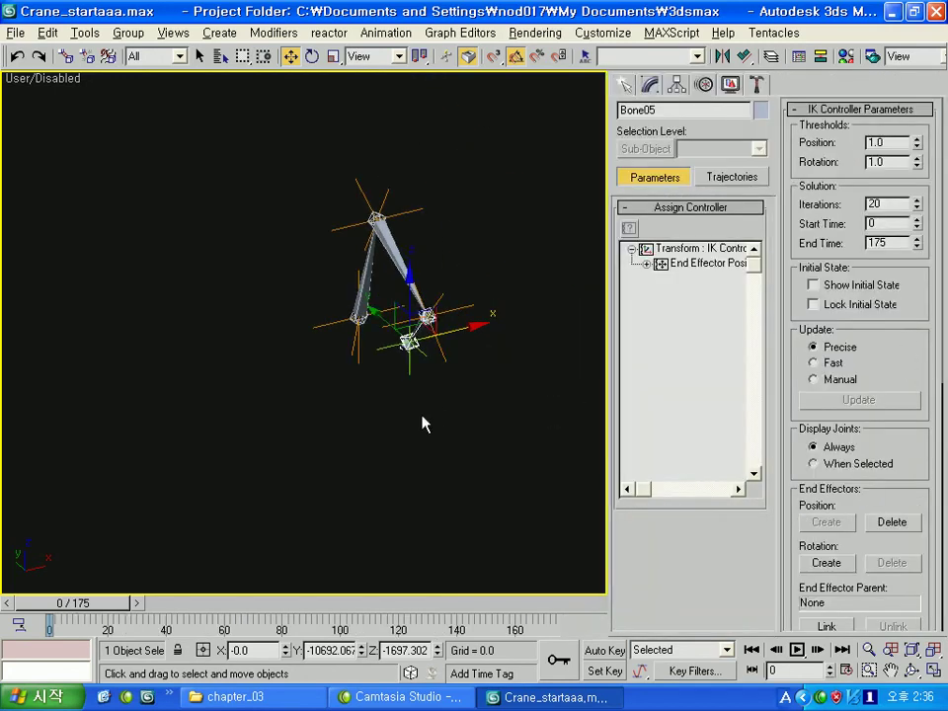
scroll(408, 342, "up", 5)
Step: Select Bone05 at the end of the bone chain
left_click(383, 444)
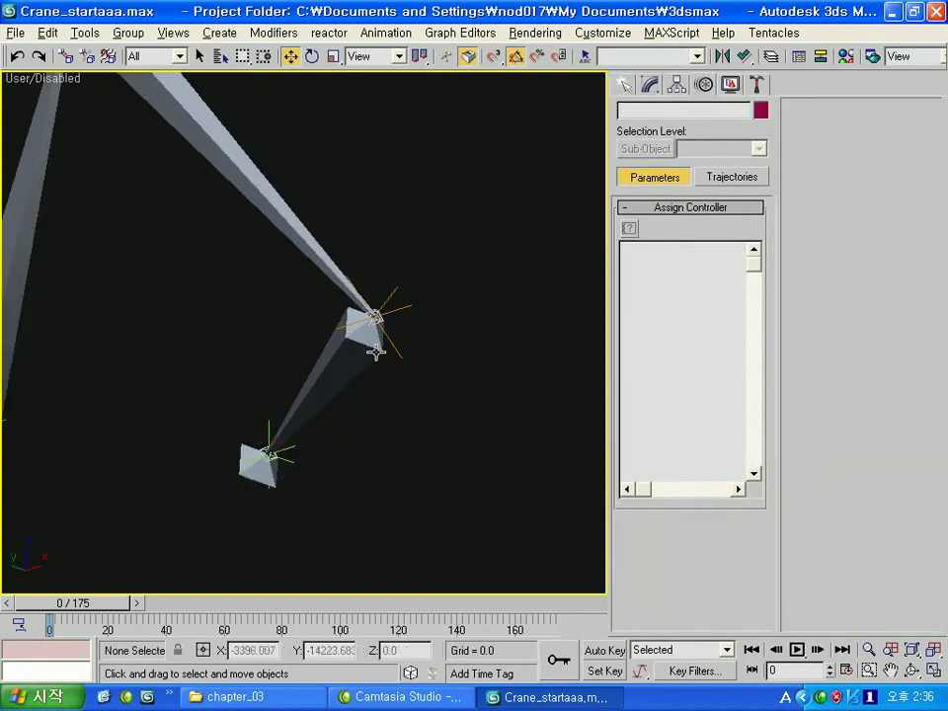
left_click(365, 325)
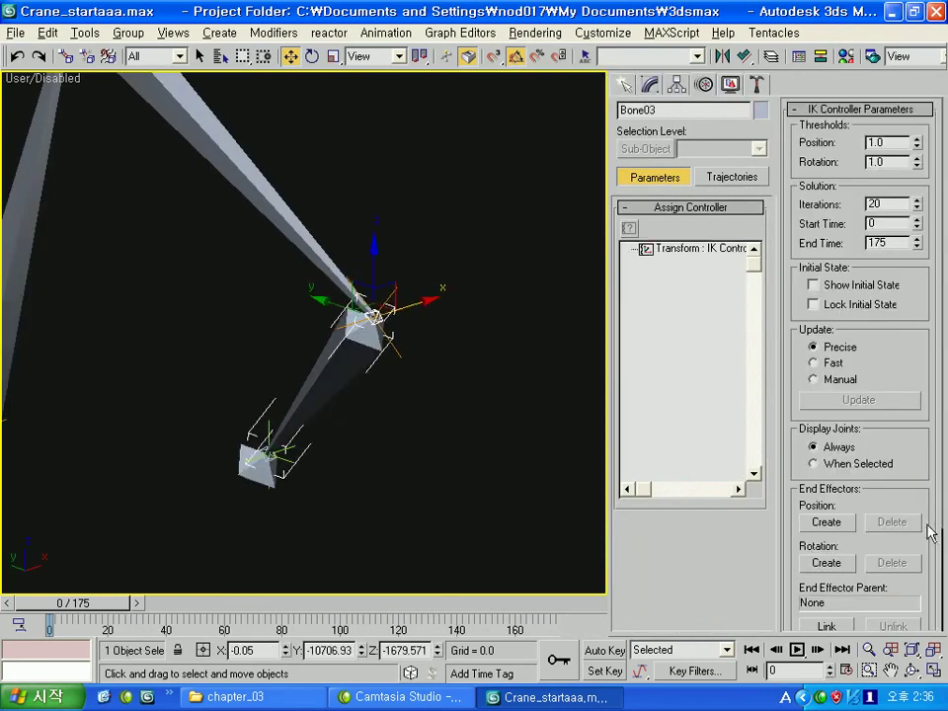
scroll(894, 183, "down", 3)
scroll(356, 460, "down", 3)
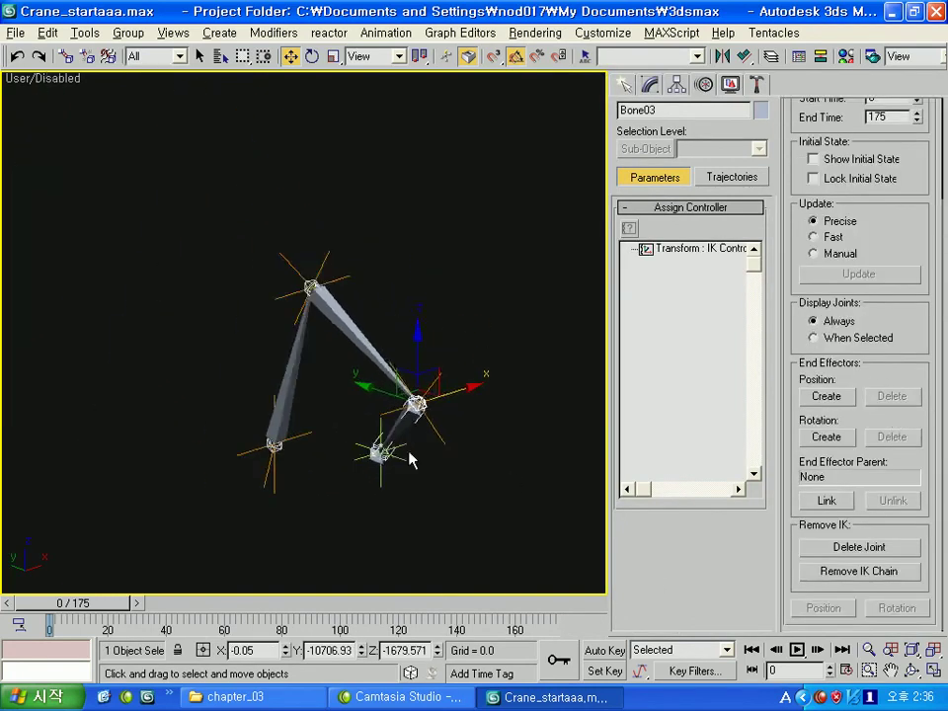
left_click(440, 444)
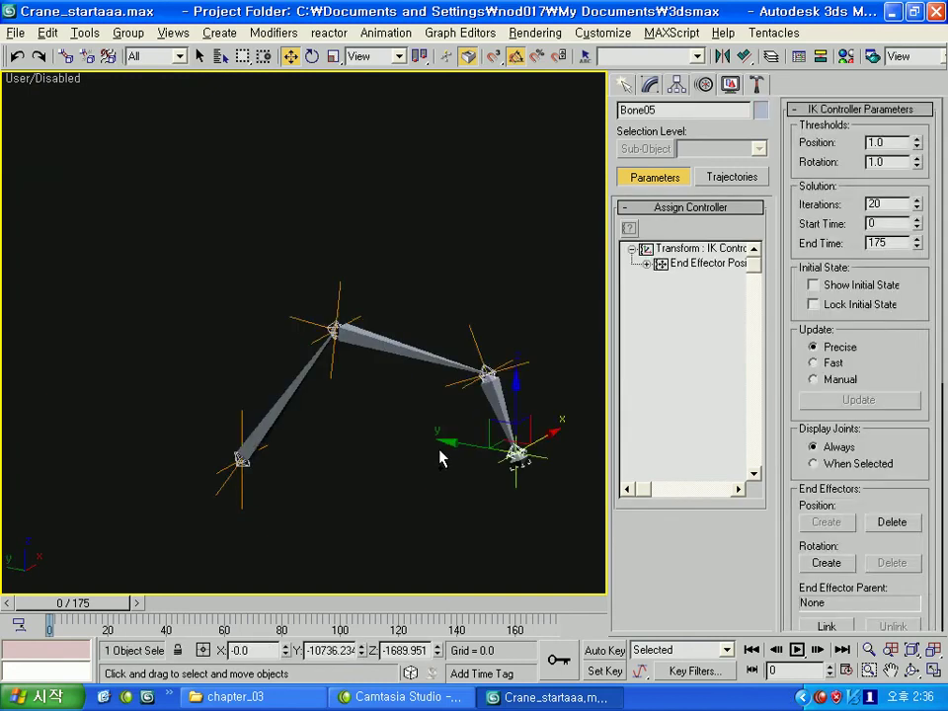
left_click(441, 454)
left_click(499, 446)
left_click(500, 449)
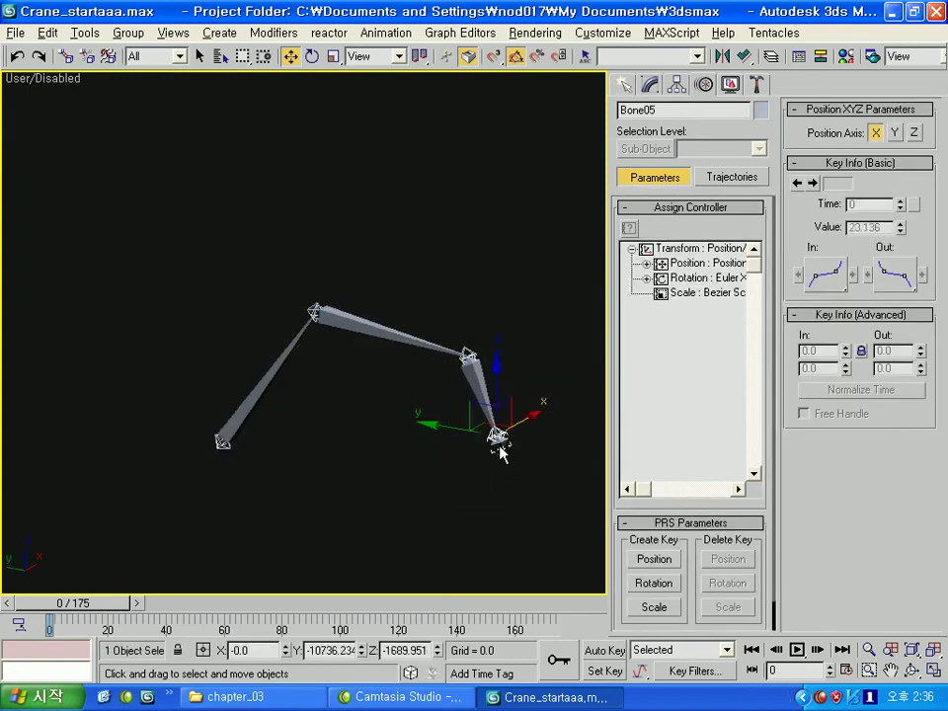
Step: Apply an HI Solver from Bone05 to Bone01 and drag the goal to test the bending
left_click(385, 33)
mouse_move(399, 52)
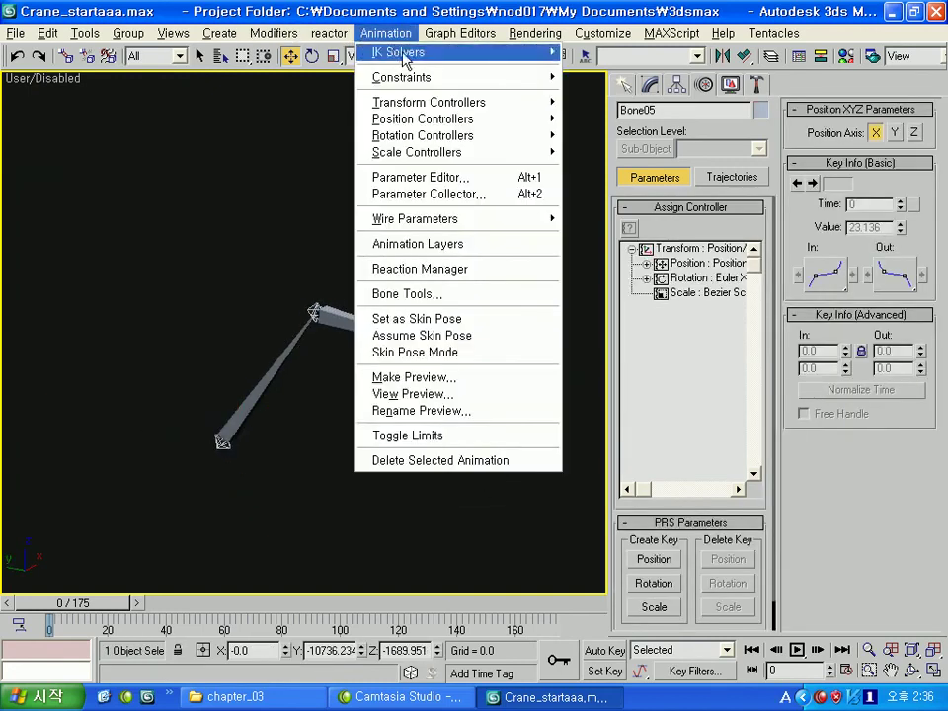
left_click(598, 54)
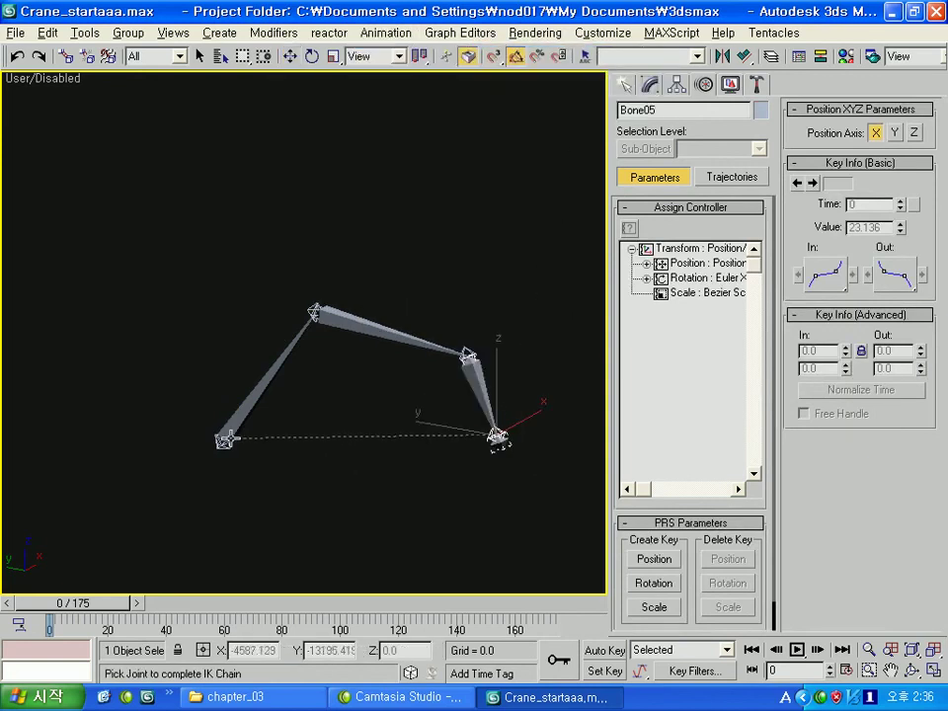
left_click(225, 439)
middle_click_drag(508, 481, 402, 461, "alt")
left_click(402, 461)
left_click(336, 398)
mouse_move(335, 397)
left_mouse_down()
mouse_move(313, 365)
mouse_move(196, 370)
mouse_move(416, 348)
mouse_move(291, 394)
mouse_move(541, 314)
mouse_move(269, 388)
mouse_move(444, 473)
mouse_move(597, 250)
mouse_move(417, 243)
mouse_move(325, 335)
left_mouse_up()
left_click_drag(457, 288, 479, 257)
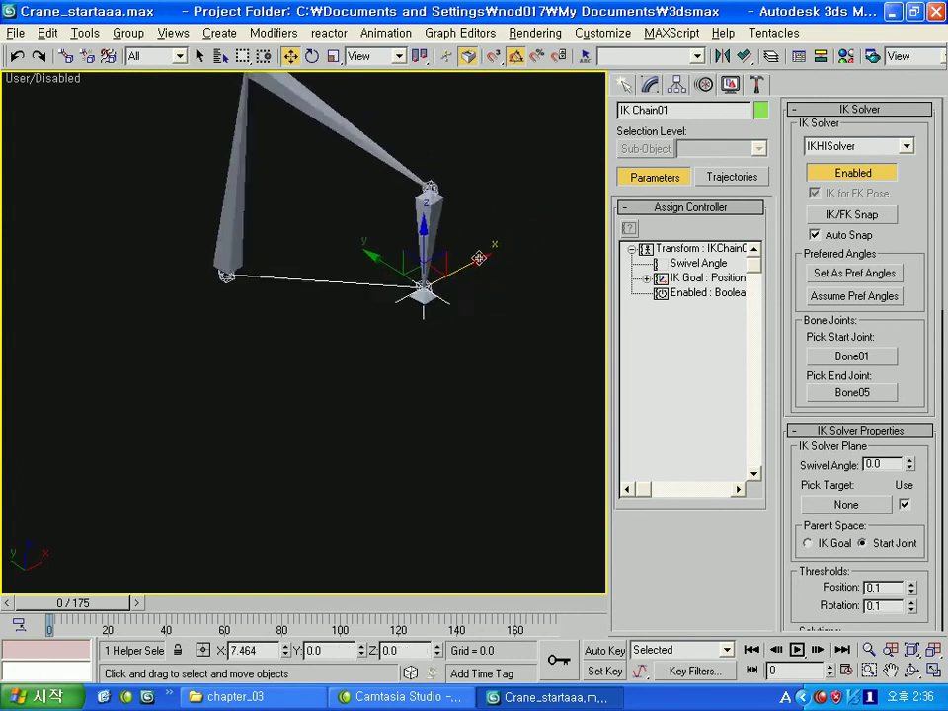
right_click(478, 257)
Step: Select all objects with Ctrl+A and delete the practice bones
left_click_drag(885, 395, 885, 166)
scroll(871, 317, "down", 2)
scroll(859, 395, "down", 6)
scroll(845, 471, "down", 2)
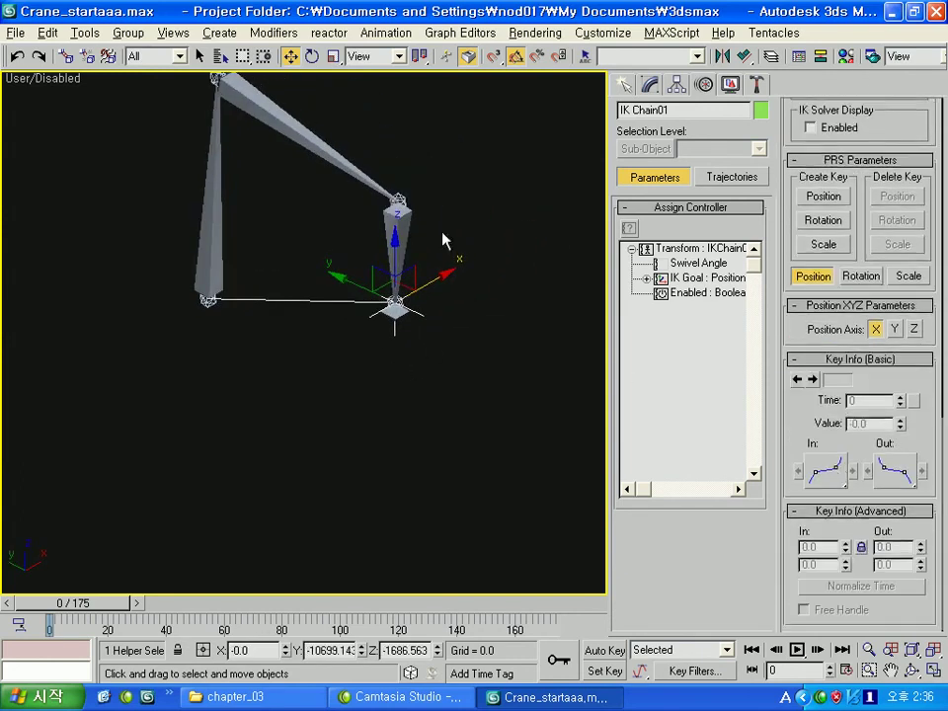
scroll(455, 396, "down", 3)
key("ctrl+a")
key("Delete")
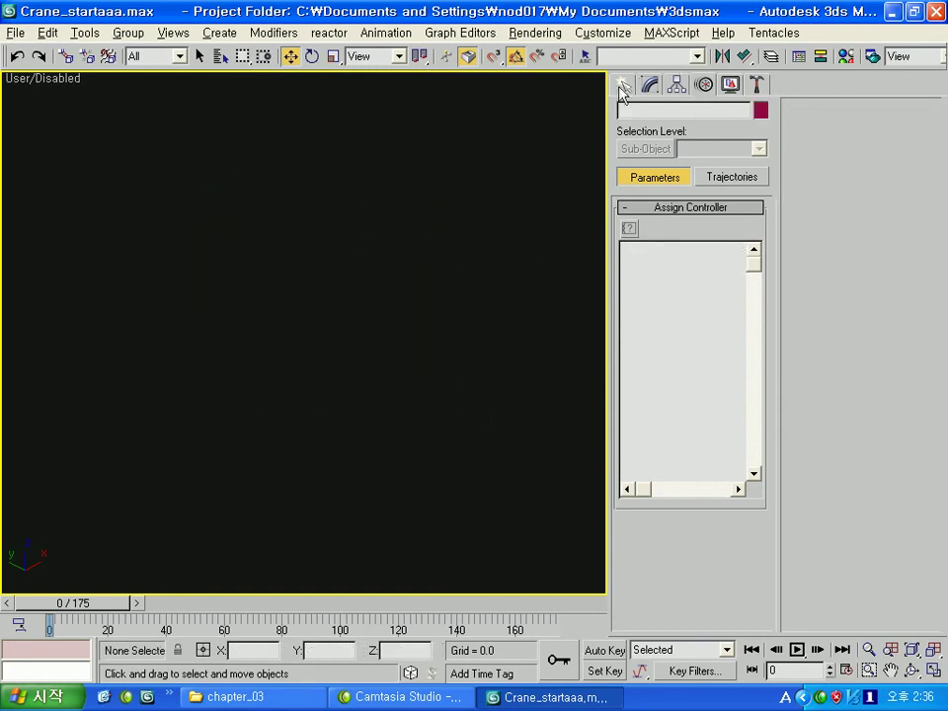
Step: Undo to restore the excavator model and select its bucket, Object01
left_click(622, 86)
key("ctrl+z")
scroll(305, 287, "up", 3)
middle_click_drag(305, 287, 456, 358)
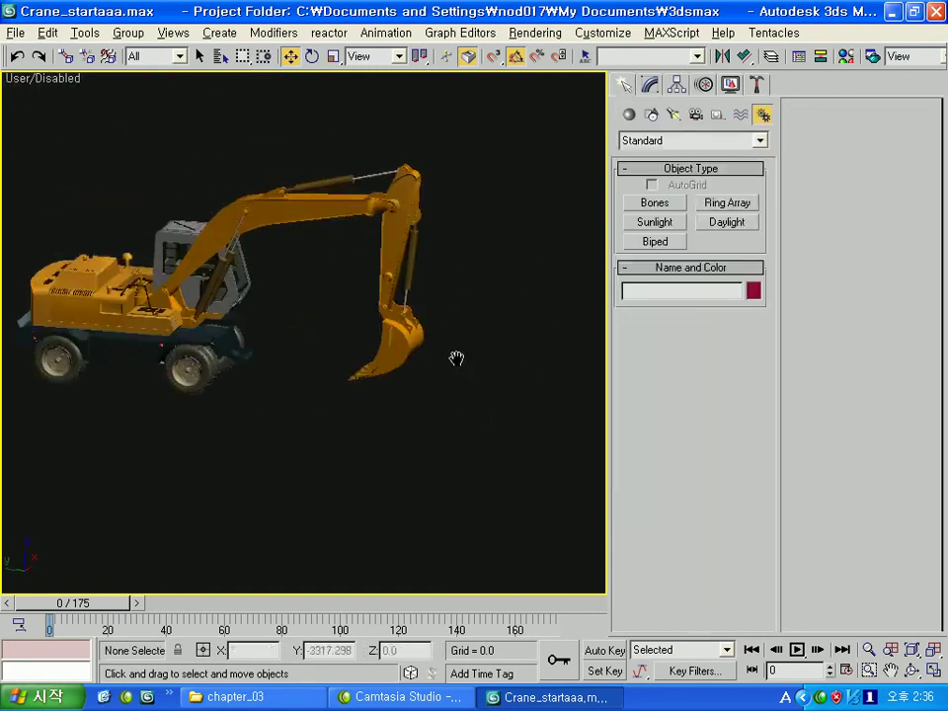
scroll(456, 359, "up", 2)
left_click(365, 381)
middle_click_drag(365, 381, 530, 365)
mouse_move(387, 291)
middle_mouse_down()
mouse_move(335, 285)
mouse_move(349, 335)
middle_mouse_up()
scroll(349, 315, "down", 2)
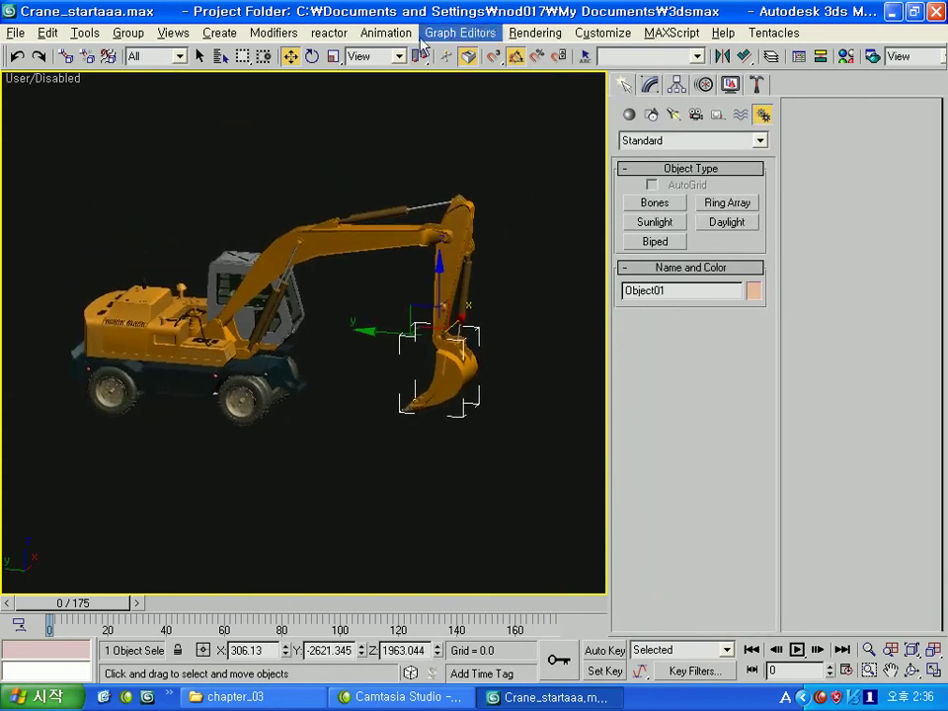
Step: Apply an HI Solver from the bucket to the crane and move the goal to re-pose the arm
left_click(385, 32)
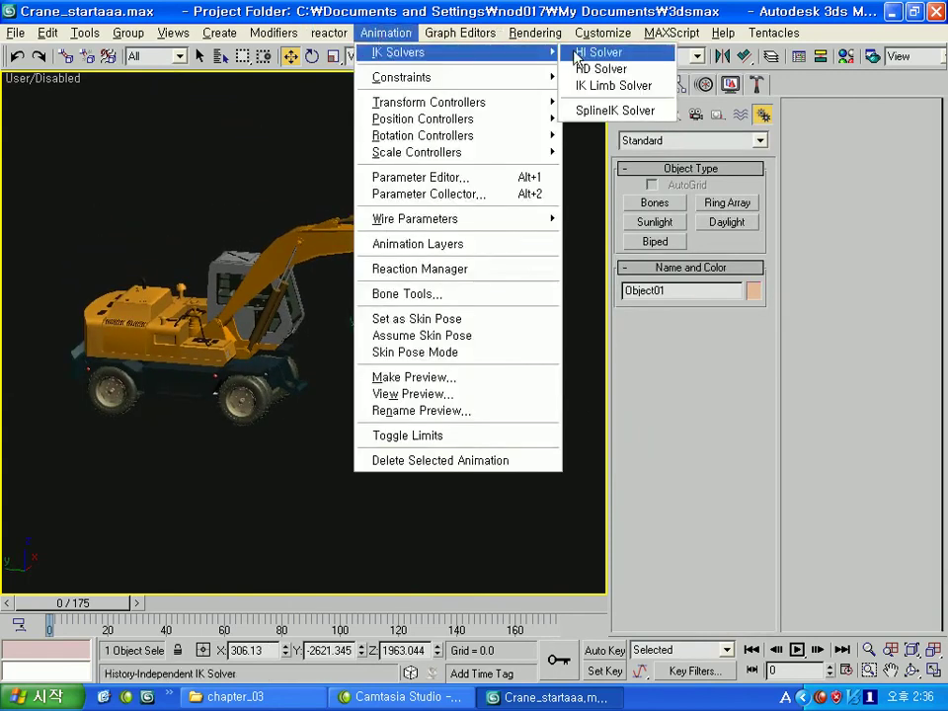
left_click(592, 56)
left_click(278, 254)
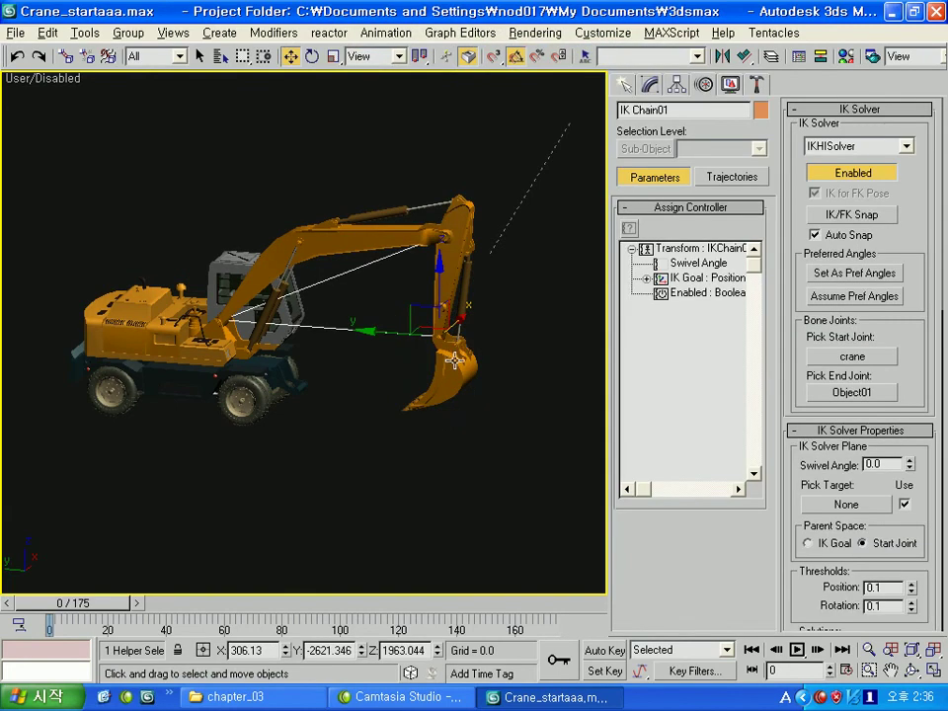
scroll(493, 351, "up", 3)
mouse_move(385, 306)
left_mouse_down()
mouse_move(275, 296)
mouse_move(381, 335)
mouse_move(457, 231)
mouse_move(385, 194)
mouse_move(303, 244)
left_mouse_up()
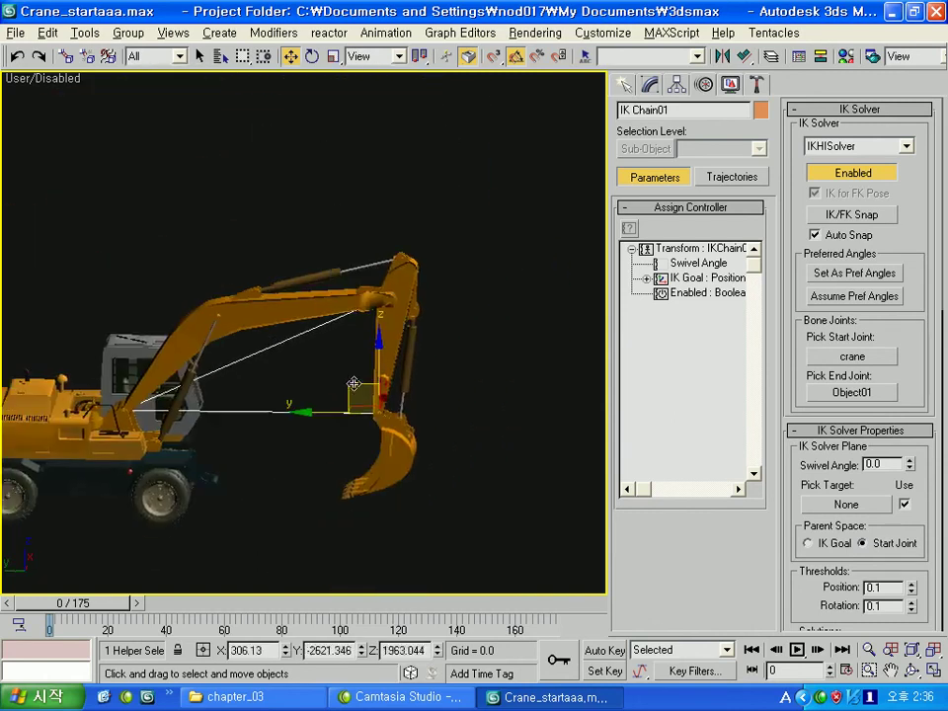
mouse_move(354, 383)
left_mouse_down()
mouse_move(263, 300)
mouse_move(263, 367)
mouse_move(274, 372)
left_mouse_up()
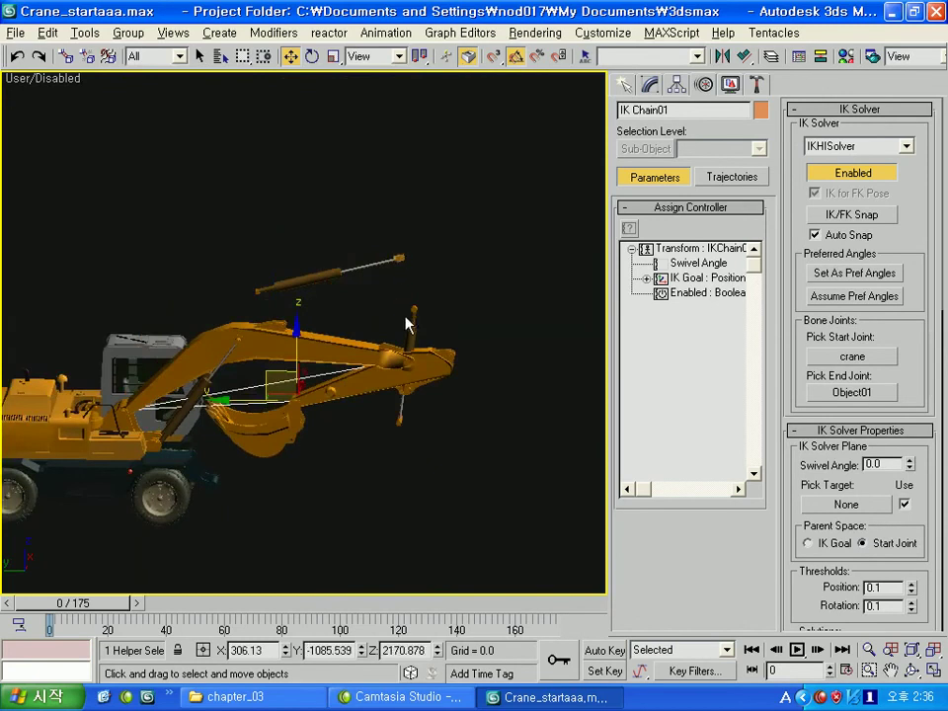
left_click_drag(410, 320, 322, 376)
Step: Inspect the arm from front and side views, selecting Object03 and Object02
scroll(334, 320, "up", 5)
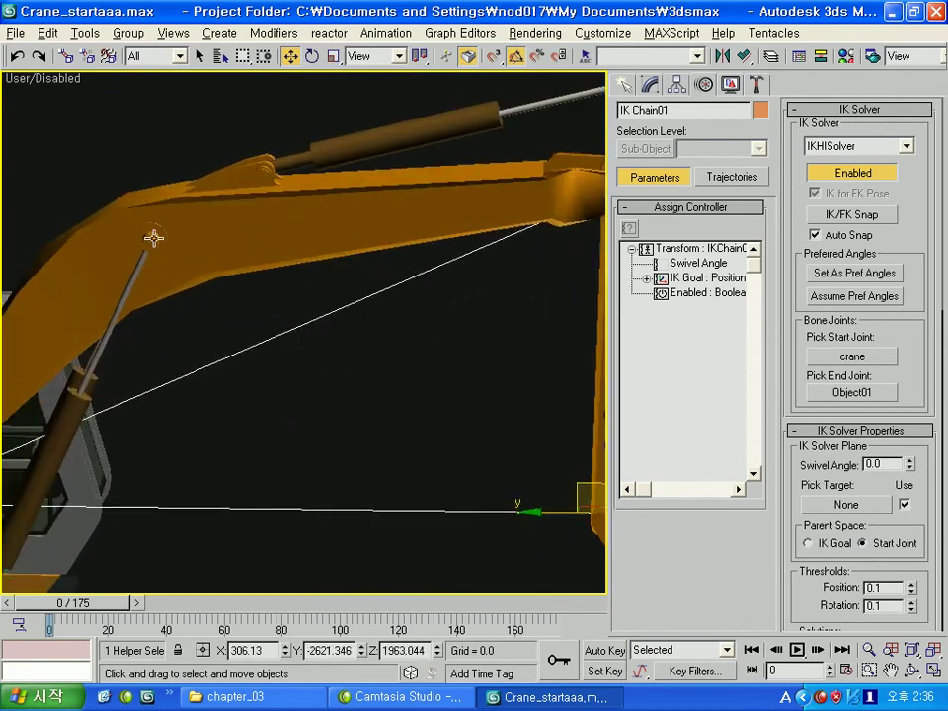
left_click(153, 237)
scroll(153, 237, "up", 2)
scroll(156, 235, "up", 2)
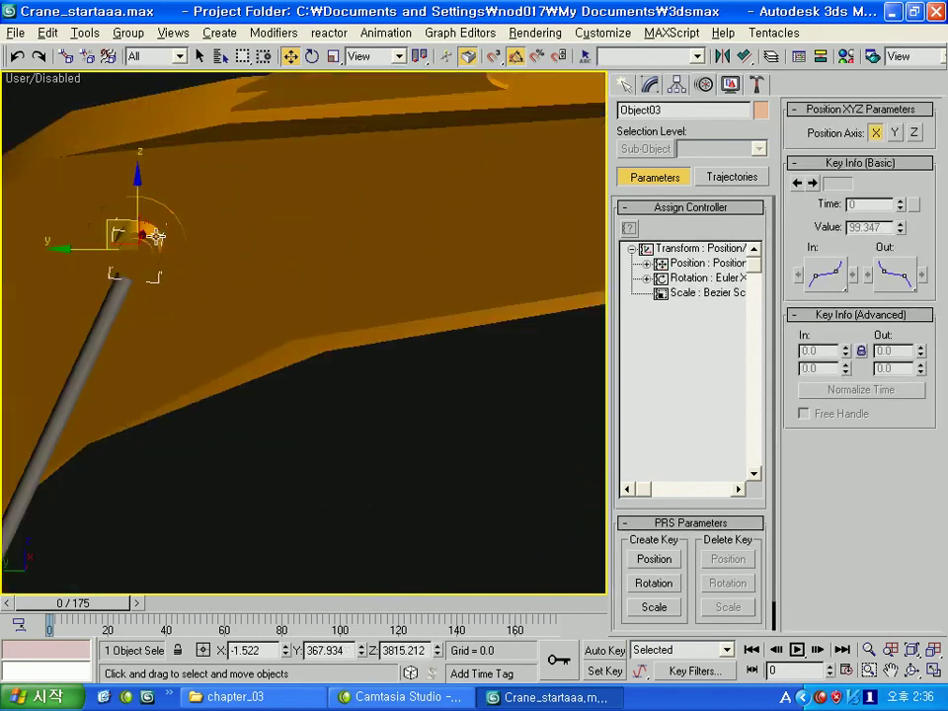
scroll(394, 287, "down", 3)
middle_click_drag(548, 233, 351, 300, "alt")
scroll(316, 243, "up", 3)
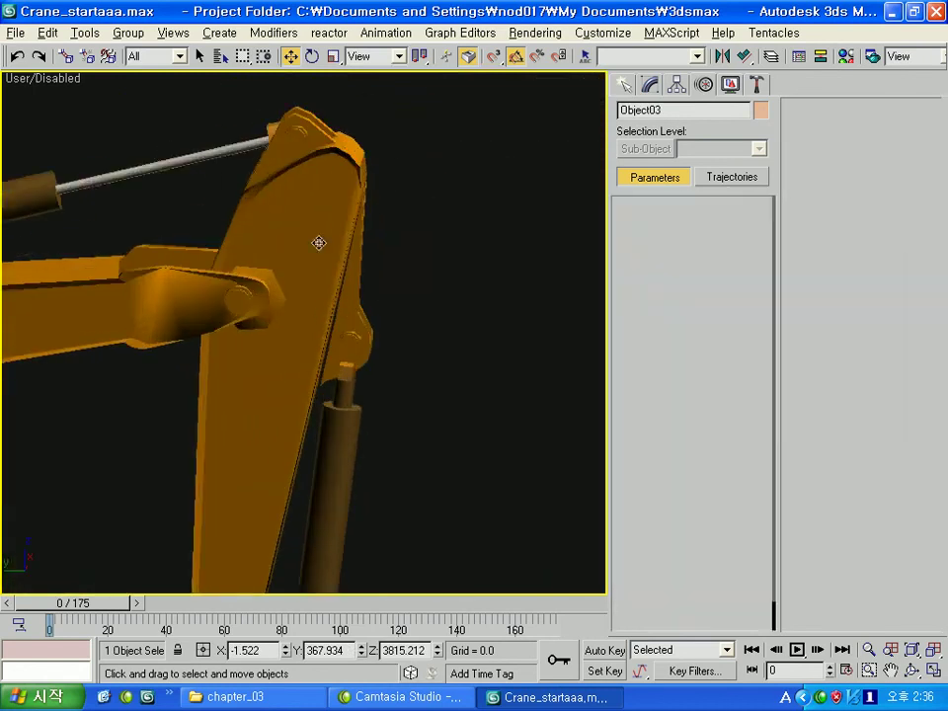
left_click(230, 286)
middle_click_drag(230, 286, 144, 277, "alt")
scroll(383, 382, "up", 3)
Step: Switch to wireframe and zoom in on arm piece Object02's joint bolts
left_click(298, 107)
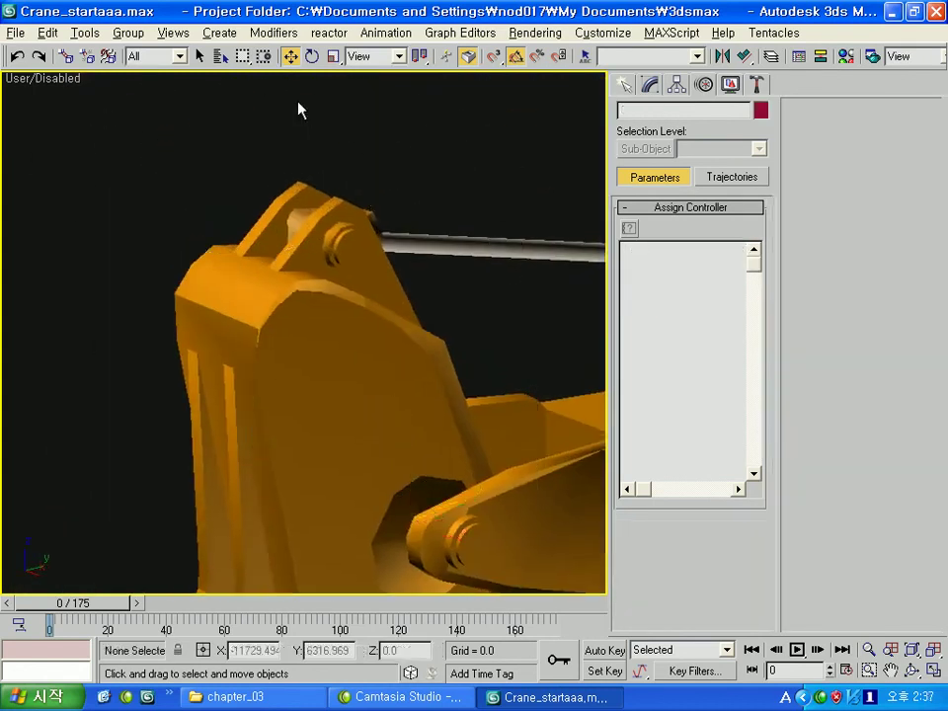
key("F3")
left_click(296, 217)
middle_click_drag(337, 228, 385, 270, "alt")
scroll(328, 245, "up", 2)
Step: Link the piston Object08 to its parent and the rod Object10 to the bucket
left_click(243, 152)
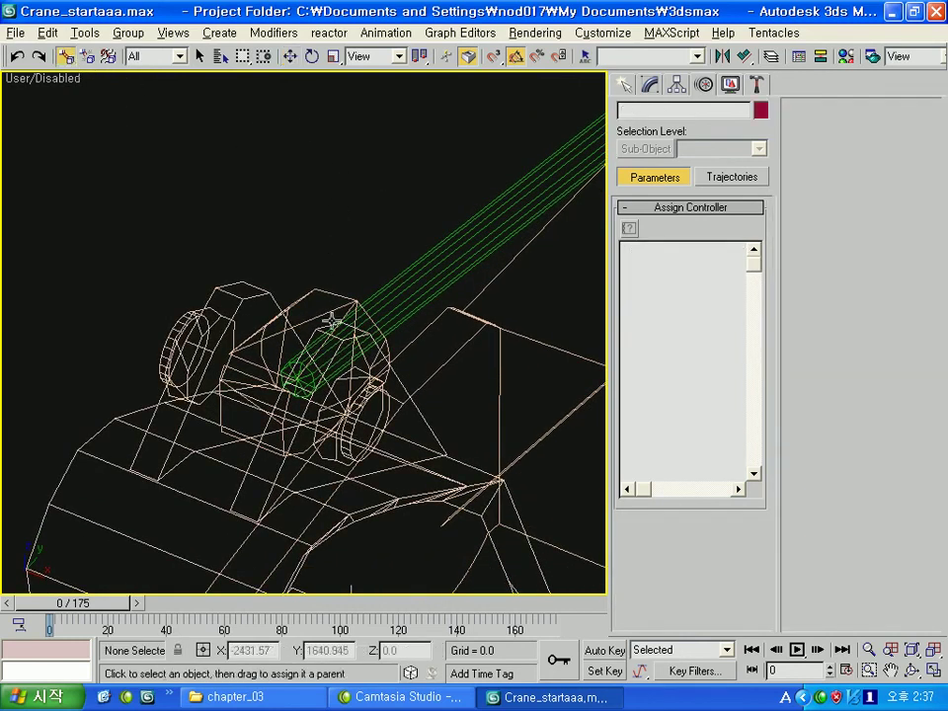
left_click_drag(332, 319, 326, 245)
left_click_drag(246, 292, 246, 248)
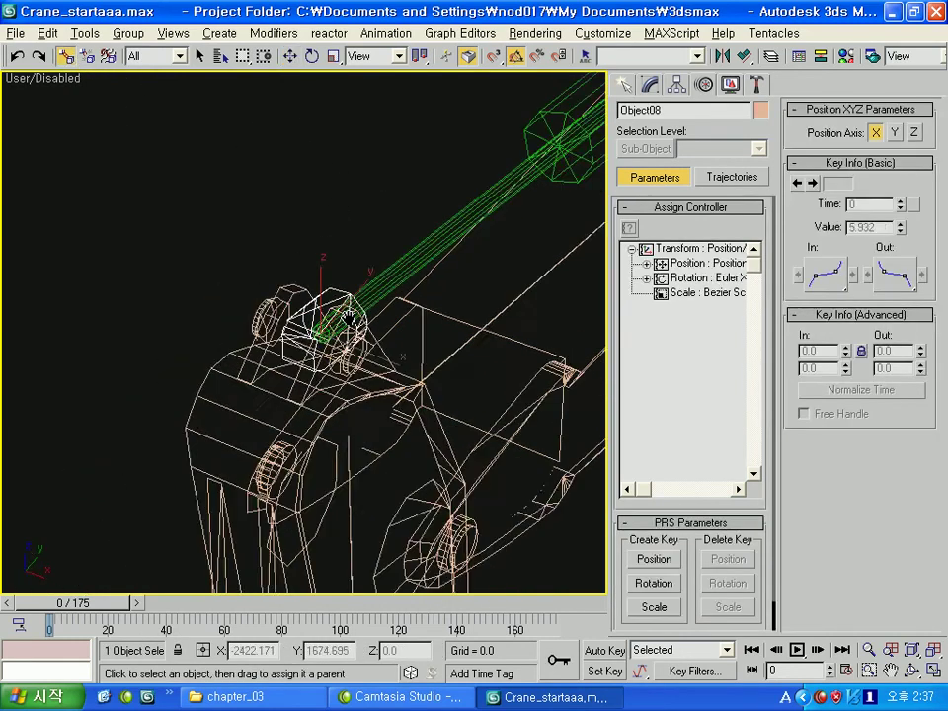
middle_click_drag(267, 268, 468, 460)
scroll(469, 460, "up", 3)
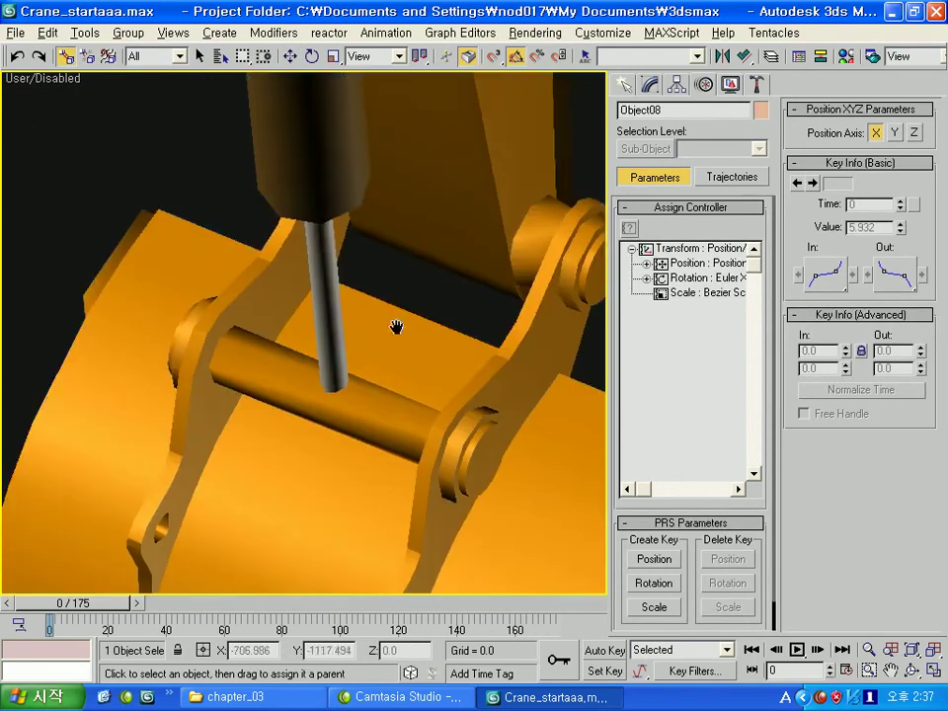
middle_click_drag(396, 323, 319, 339)
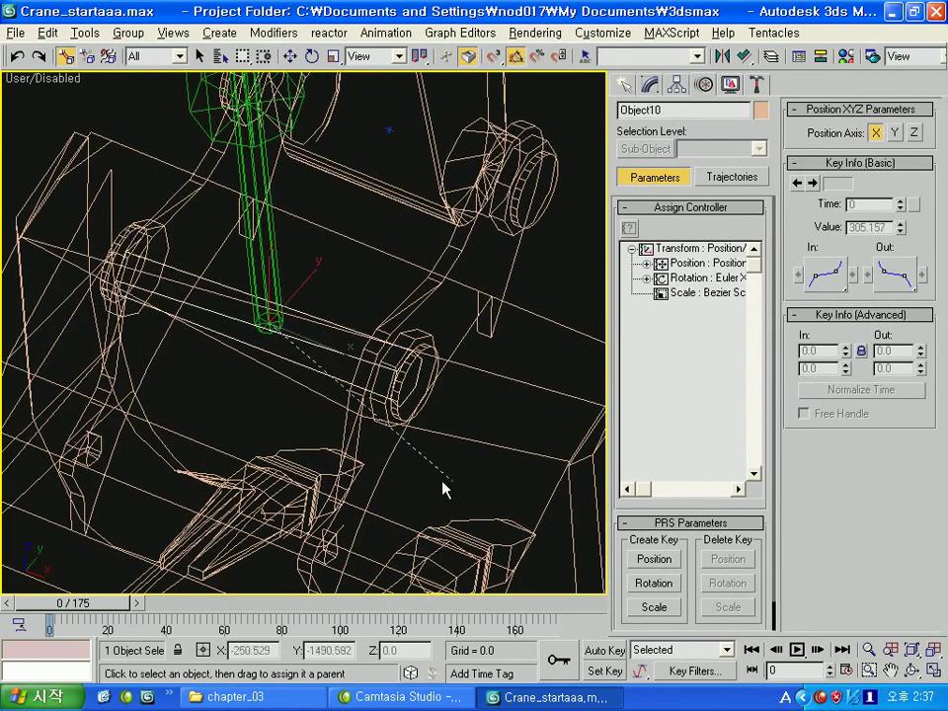
left_click_drag(513, 451, 518, 440)
Step: Select the bucket Object01 and move it to re-pose the excavator's IK arm
scroll(518, 441, "down", 5)
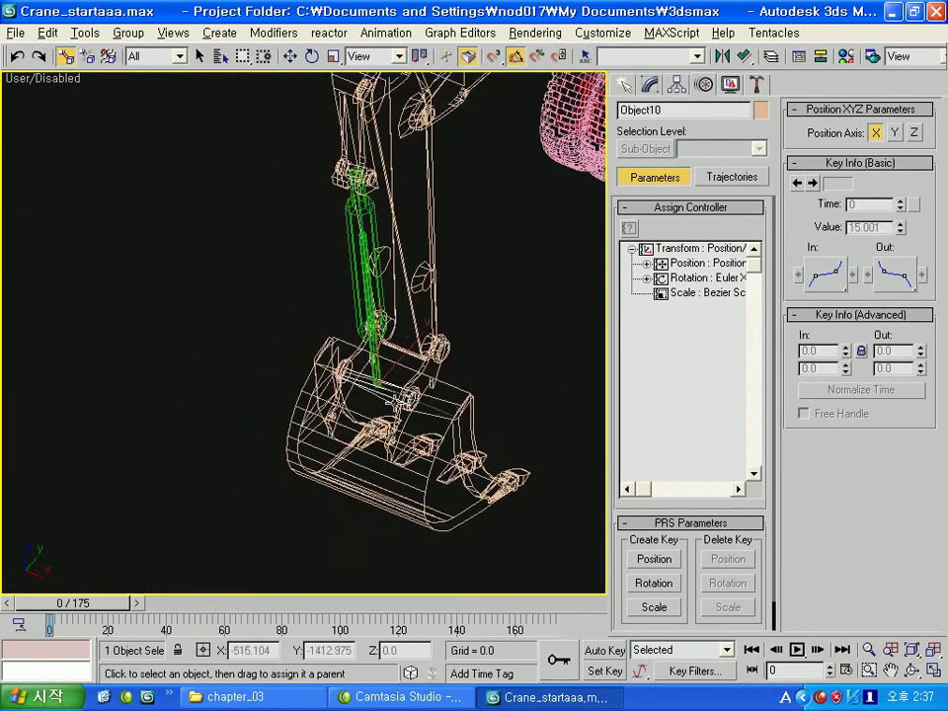
scroll(579, 391, "down", 3)
scroll(580, 391, "down", 2)
left_click(368, 339)
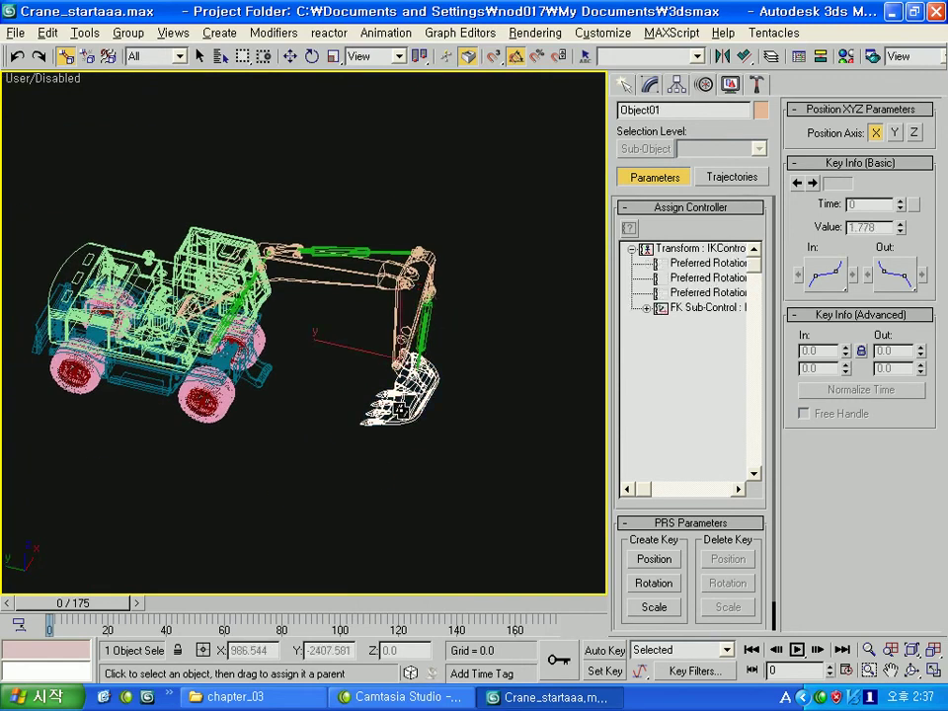
key("w")
left_click_drag(383, 338, 353, 301)
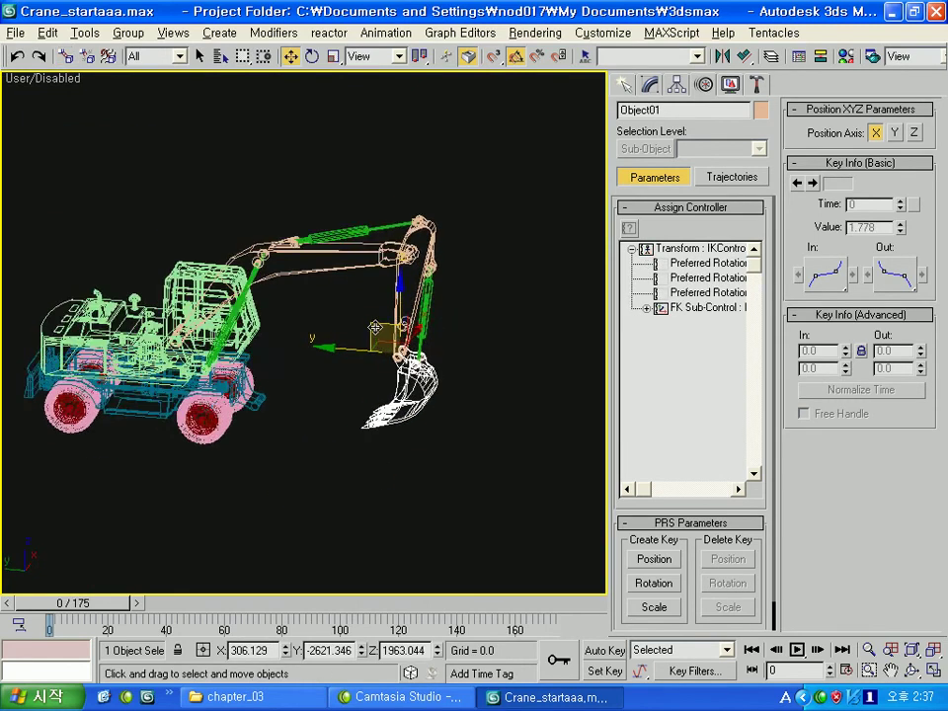
Step: In wireframe, rotate the IK goal at the bucket by about -35°
left_click(499, 401)
scroll(370, 359, "up", 3)
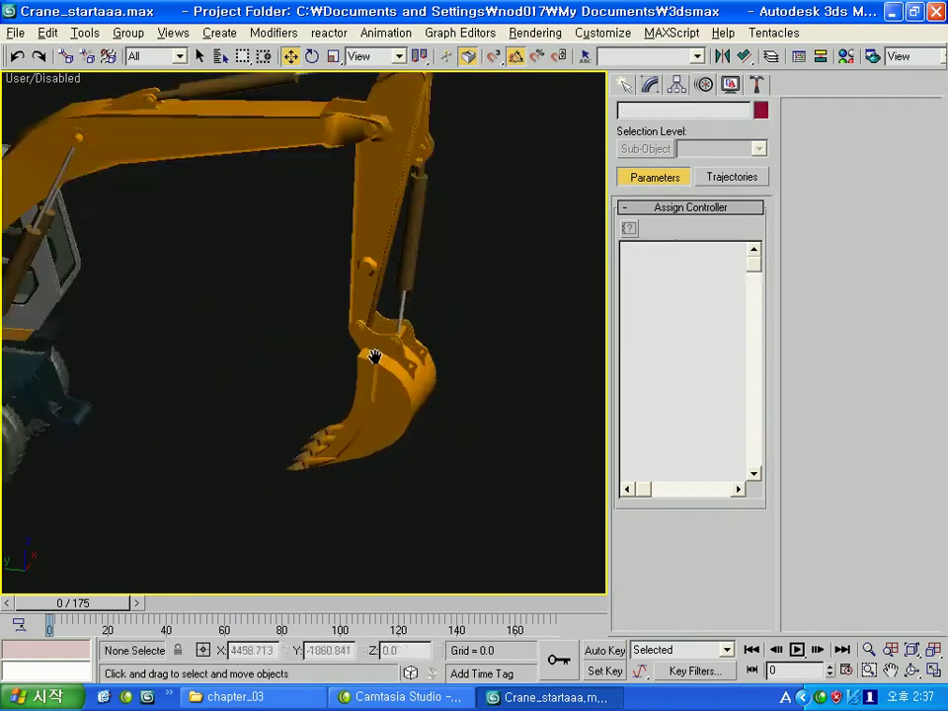
key("F3")
scroll(370, 359, "down", 1)
middle_click_drag(371, 374, 475, 427)
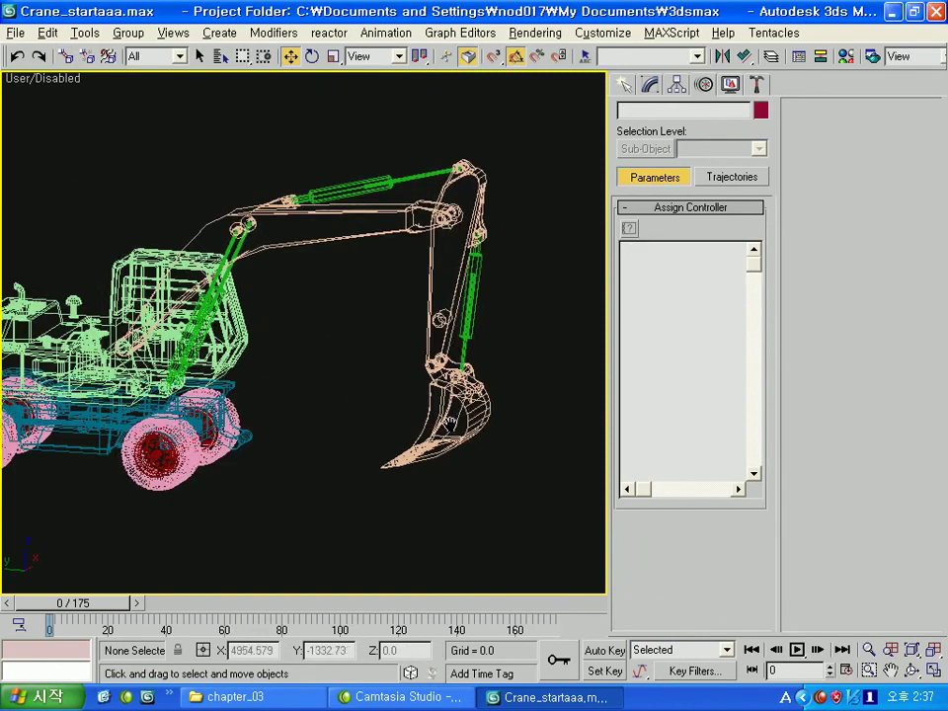
left_click(435, 341)
key("e")
left_click_drag(493, 296, 508, 341)
Step: Orbit to a three-quarter view and select the joint pin Object09
left_click(314, 202)
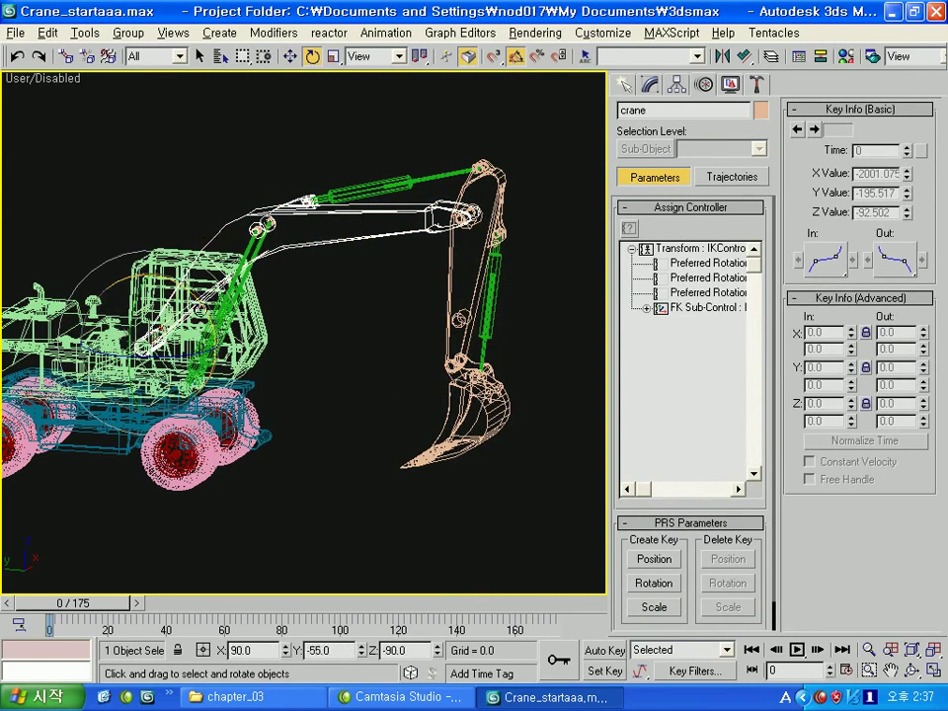
middle_click_drag(150, 234, 313, 328, "alt")
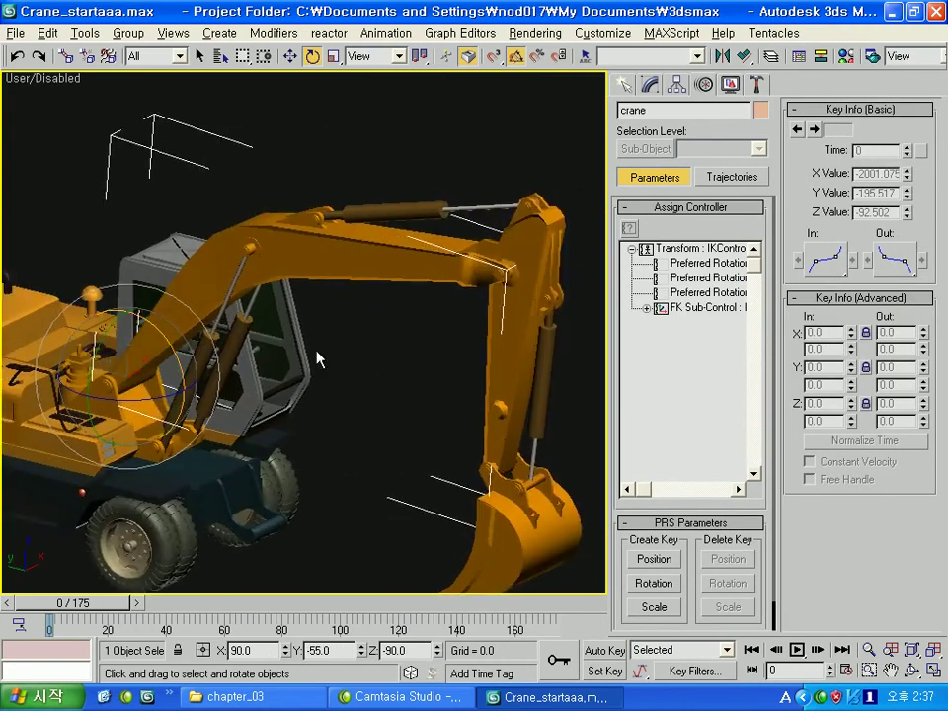
scroll(344, 276, "up", 5)
scroll(204, 362, "up", 4)
left_click(514, 372)
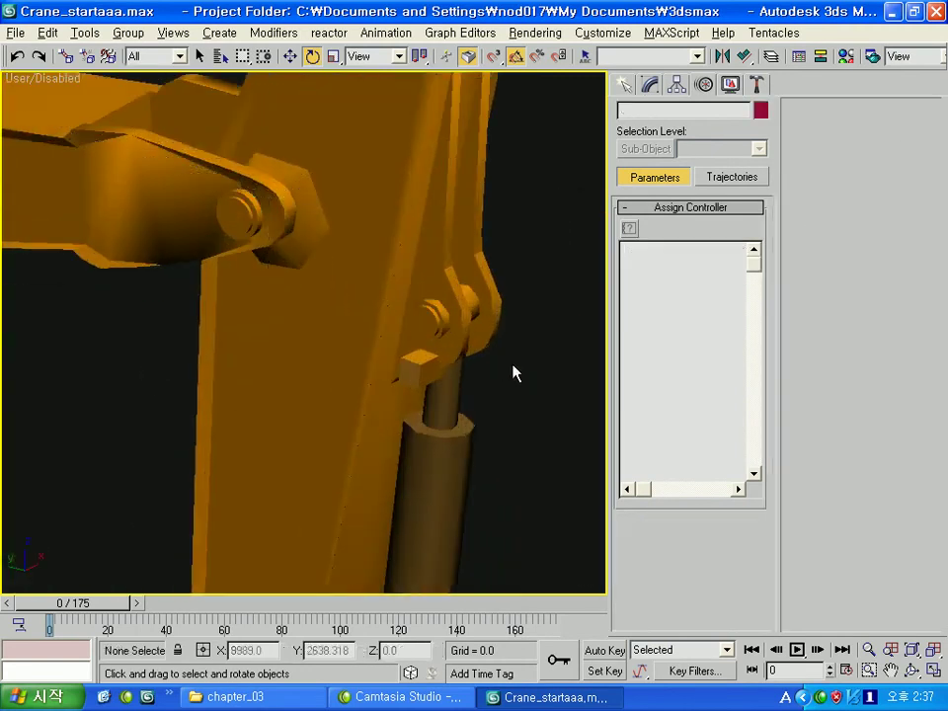
left_click(478, 300)
key("F3")
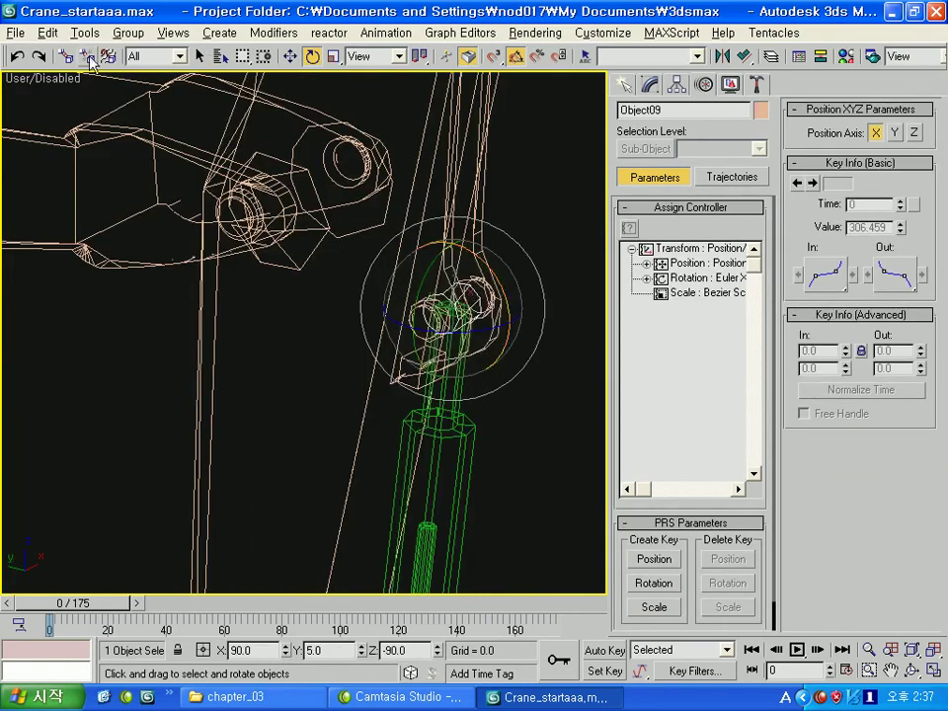
Step: Link the Damper03 piston to the Object07 piece at the joint
left_click(65, 56)
scroll(478, 300, "down", 1)
scroll(449, 296, "down", 3)
scroll(445, 247, "down", 2)
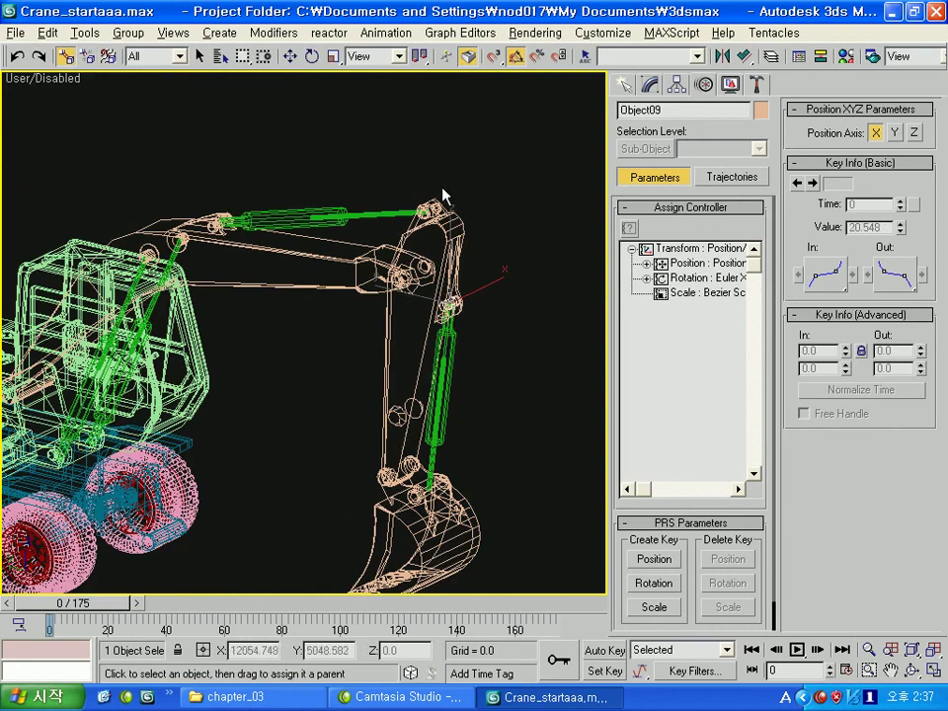
scroll(474, 352, "up", 2)
scroll(474, 353, "up", 2)
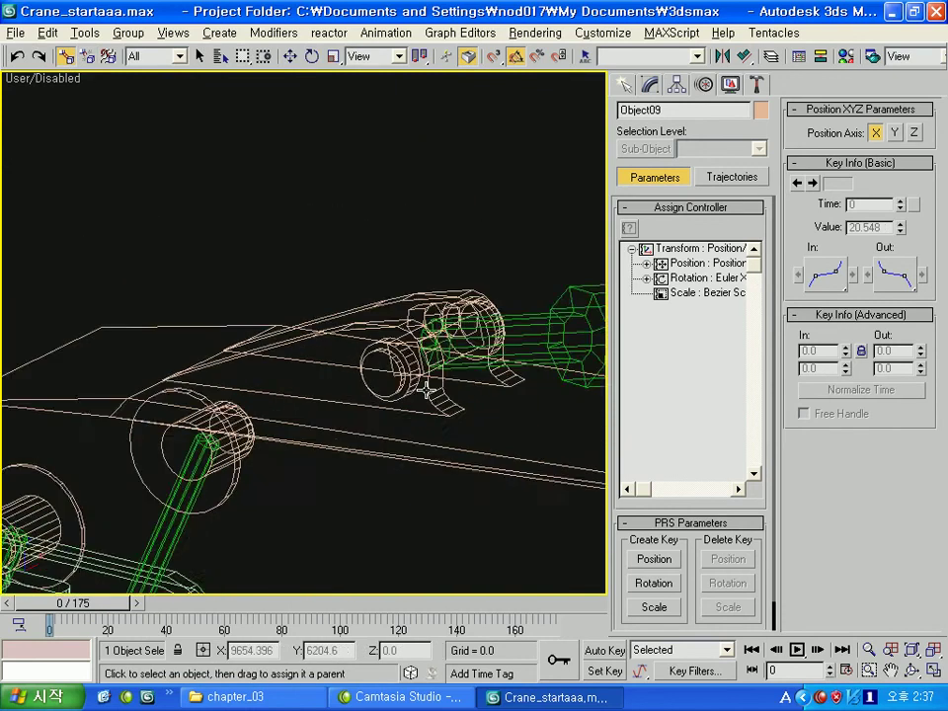
scroll(474, 352, "up", 2)
left_click(470, 349)
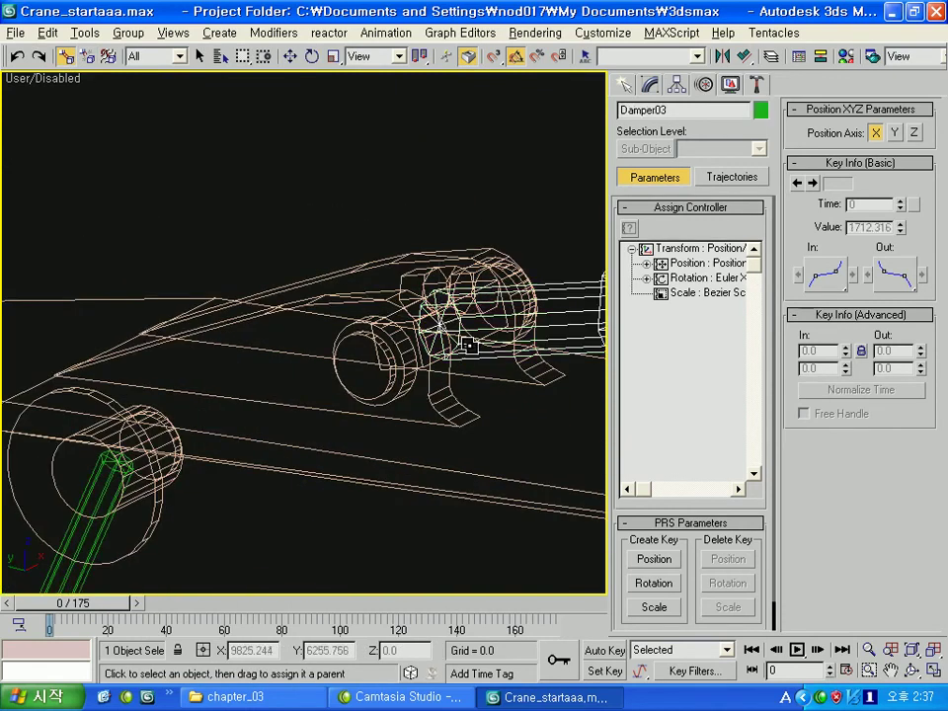
left_click(465, 348)
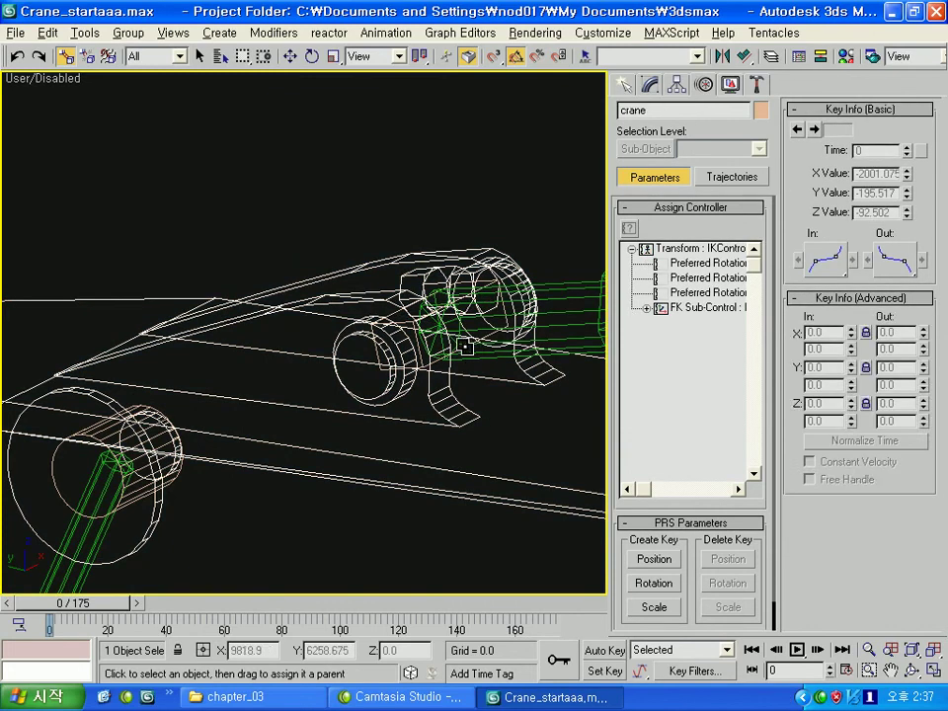
left_click(463, 348)
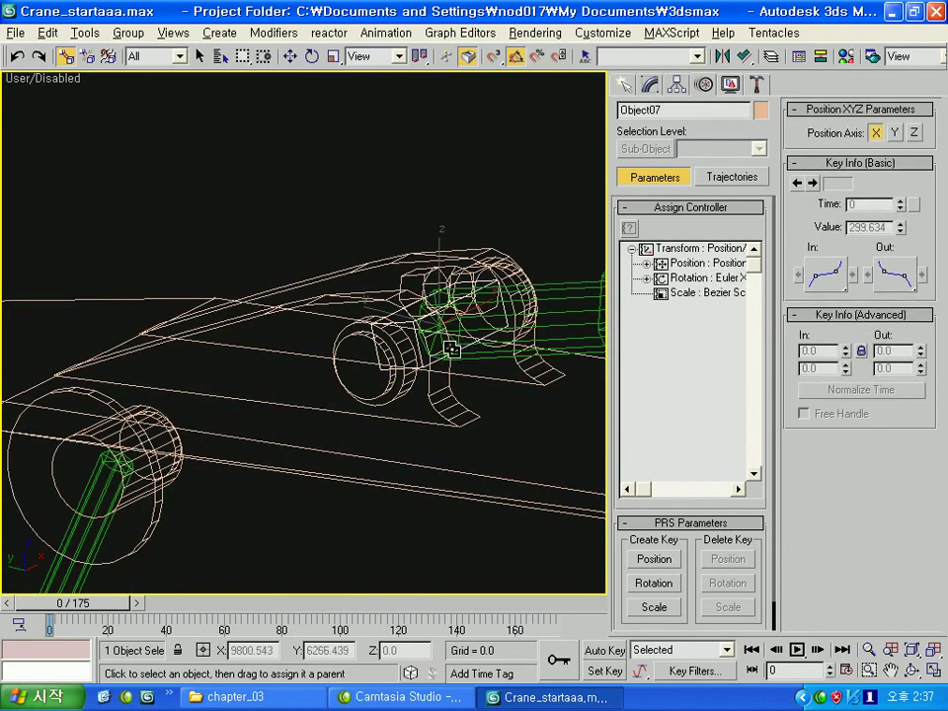
Step: Select the crane IK chain for rotating and return to smooth-shaded four-view layout
scroll(476, 455, "down", 3)
middle_click_drag(476, 455, 394, 308)
scroll(393, 308, "down", 4)
scroll(450, 211, "down", 2)
left_click(450, 207)
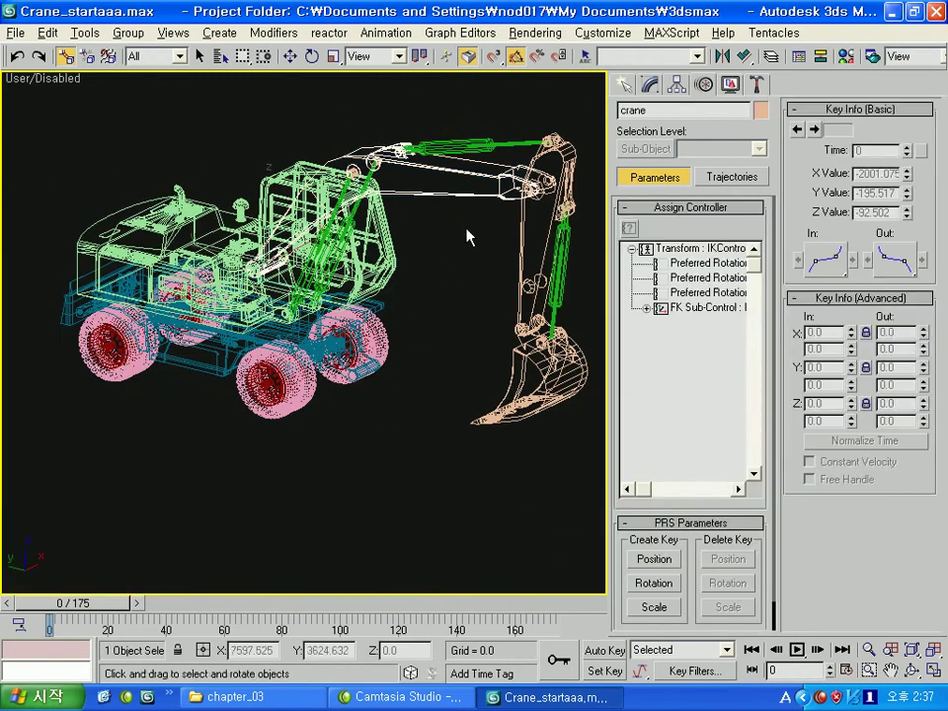
key("e")
key("F3")
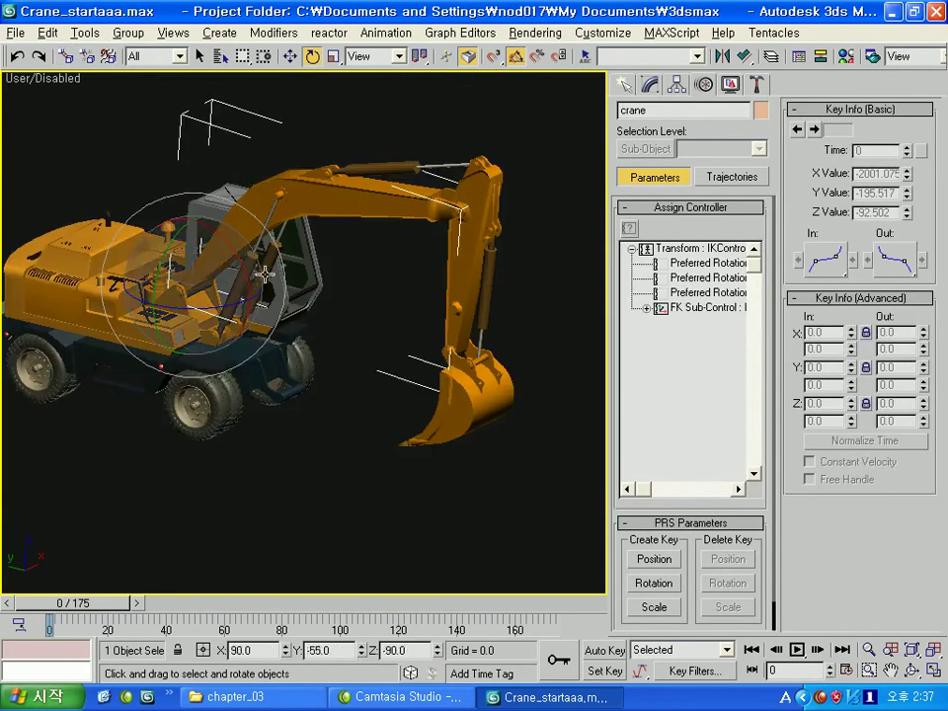
key("alt+w")
key("alt+w")
Step: Swing the boom arm Object02 to test how the rig moves
mouse_move(398, 339)
middle_mouse_down("alt")
mouse_move(314, 360)
mouse_move(329, 283)
middle_mouse_up("alt")
left_click(328, 282)
left_click(531, 258)
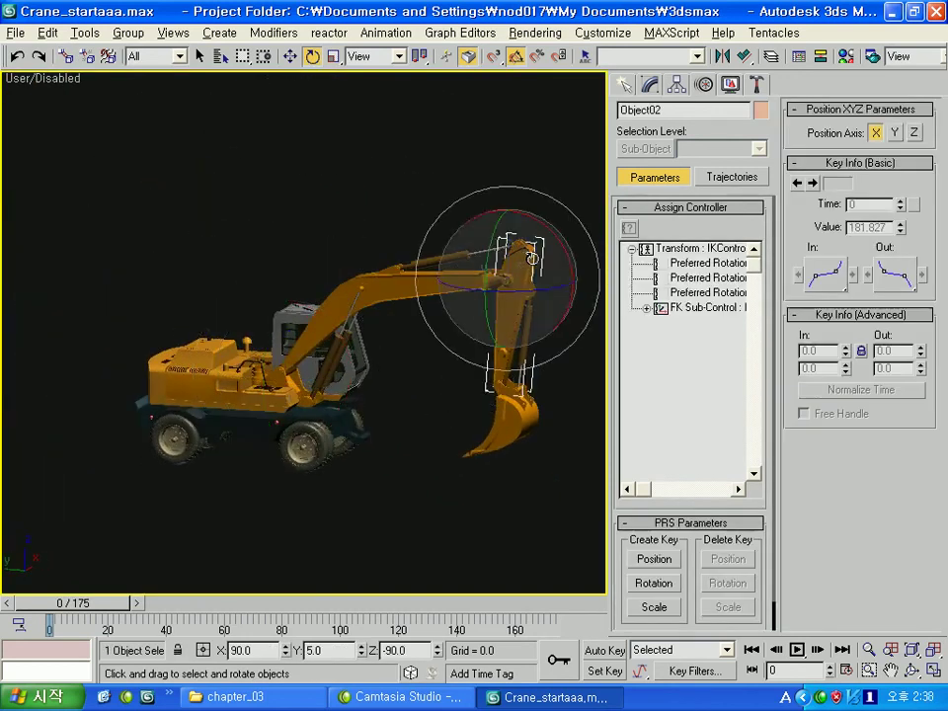
middle_click_drag(531, 257, 352, 183)
Step: Select the bucket Object01, orbit to a three-quarter view, then clear the selection
left_click_drag(301, 205, 284, 179)
left_click(412, 447)
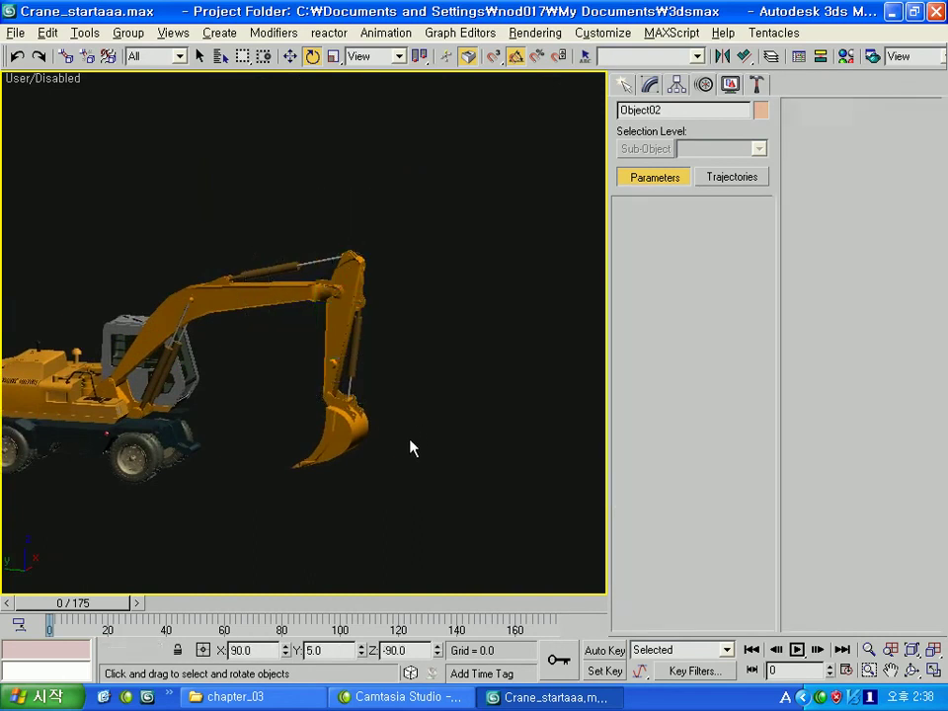
left_click(407, 414)
middle_click_drag(400, 385, 292, 281, "alt")
left_click(350, 212)
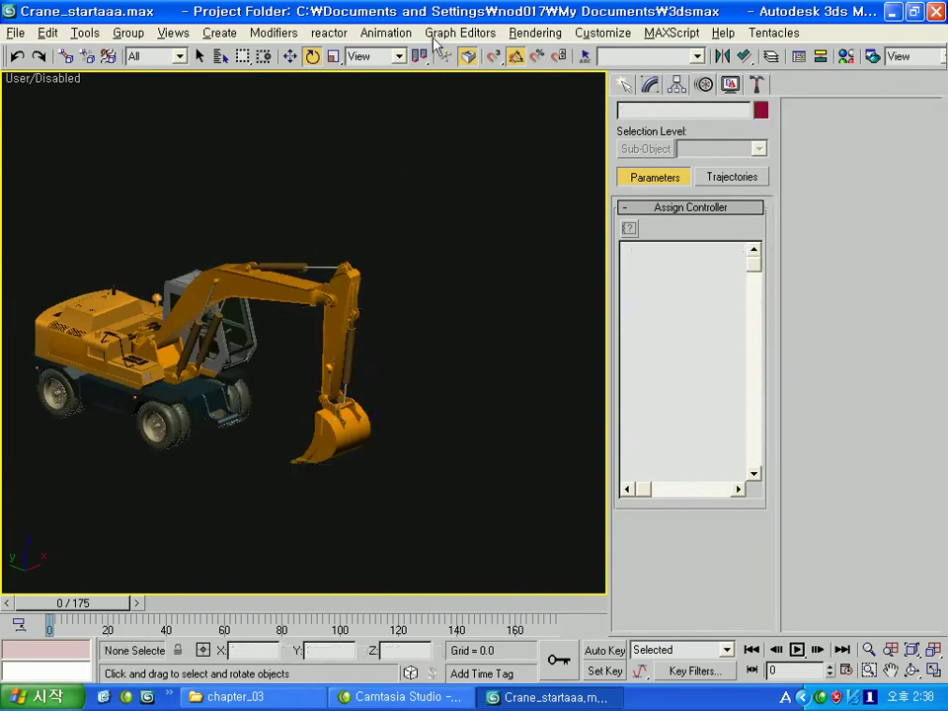
left_click(385, 33)
left_click(423, 8)
scroll(421, 313, "up", 4)
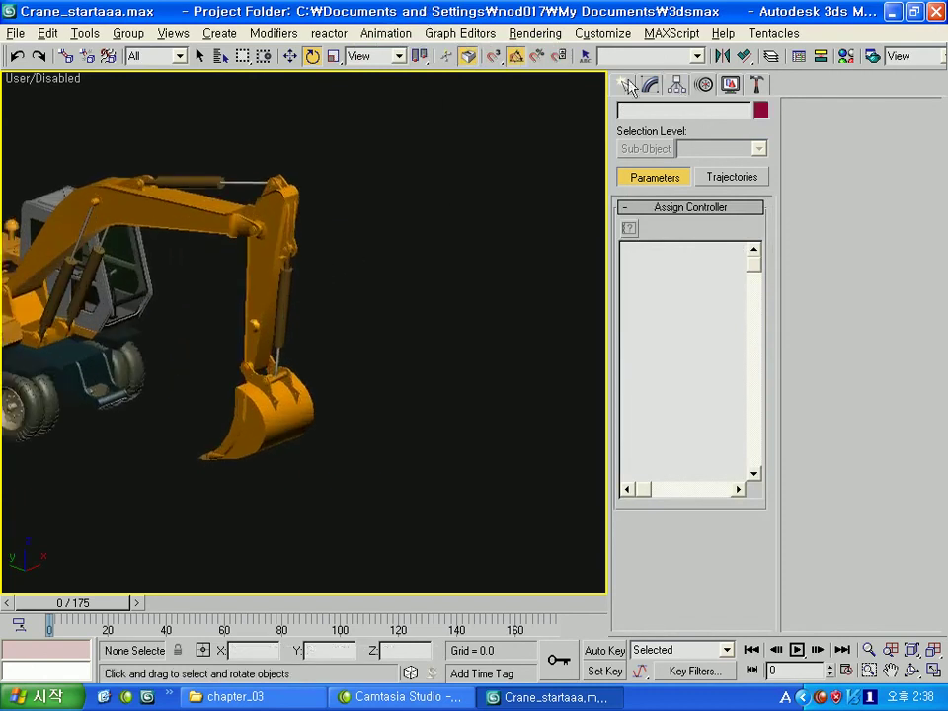
Step: Draw a flat Standard Primitives box, Box01, in front of the bucket
left_click(623, 84)
left_click(642, 139)
left_click(650, 156)
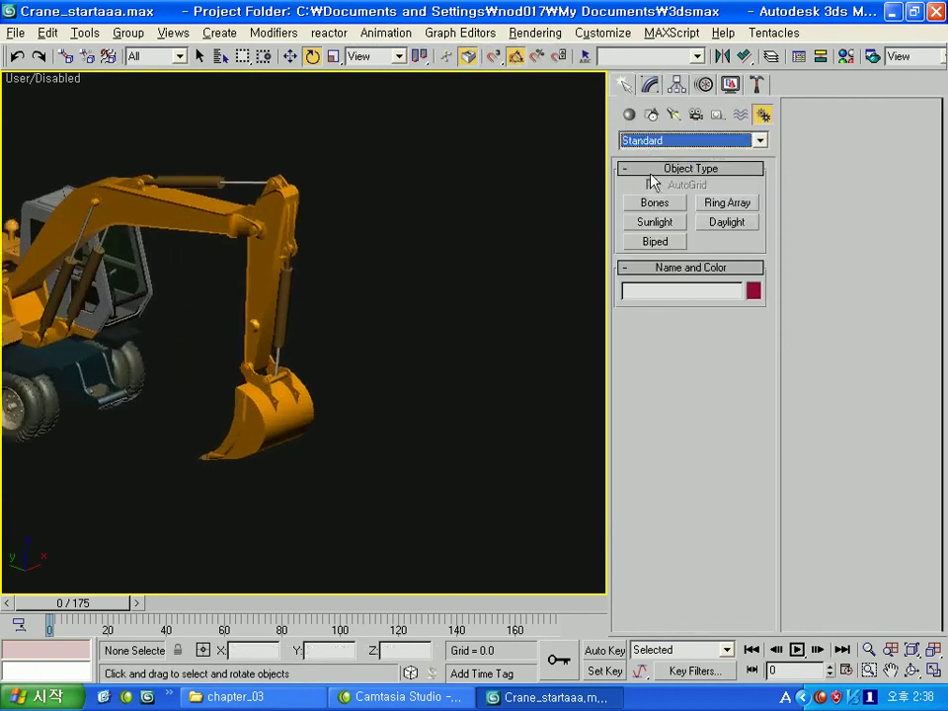
left_click(628, 115)
left_click(691, 141)
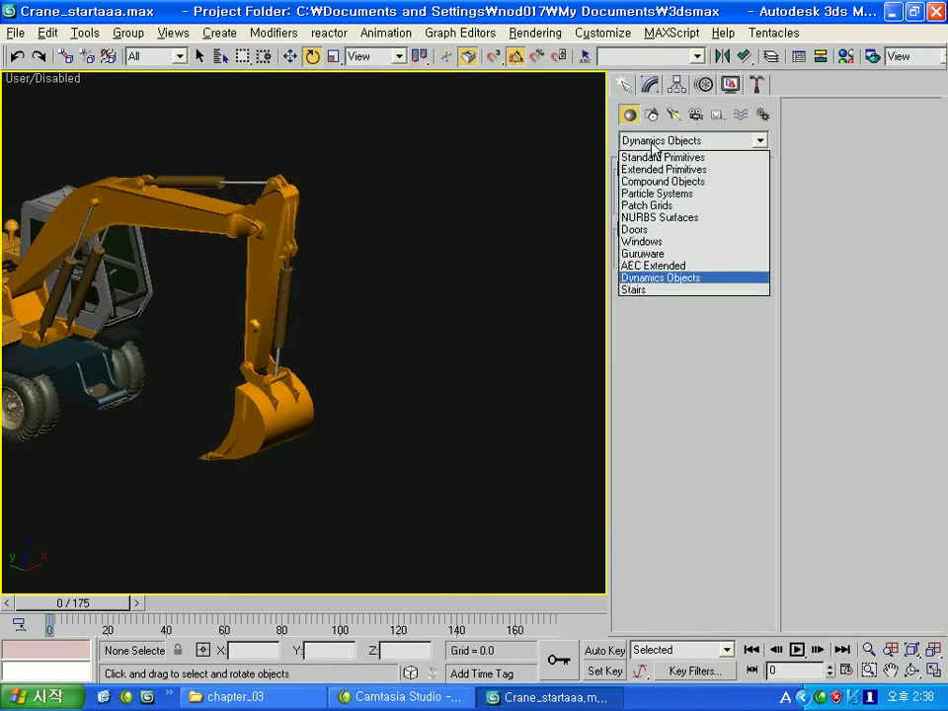
left_click(651, 156)
left_click(653, 203)
left_click_drag(461, 424, 465, 523)
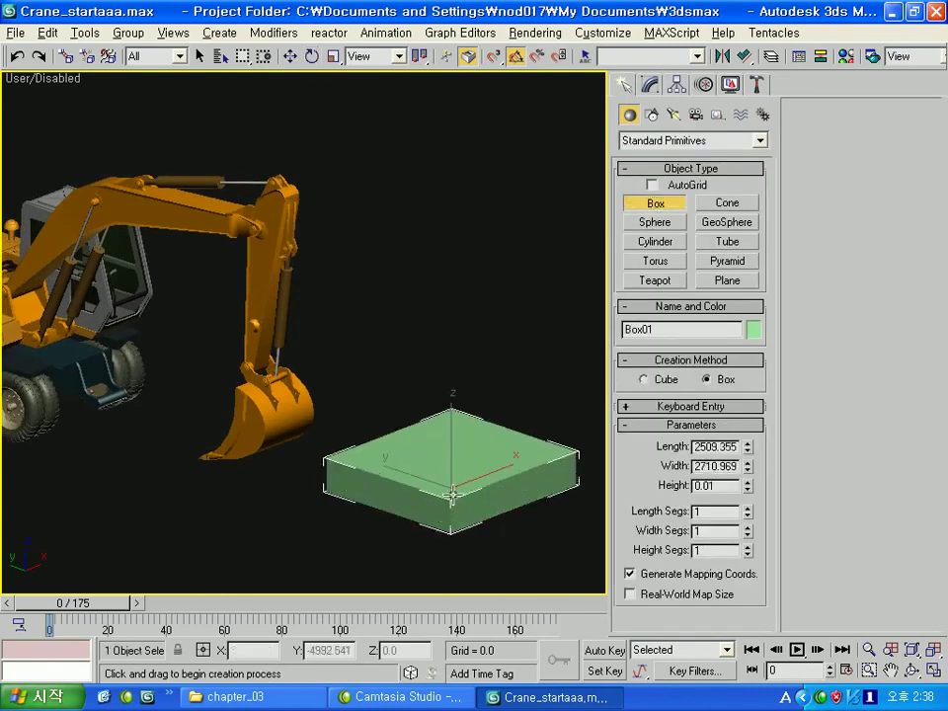
scroll(485, 425, "down", 3)
scroll(485, 405, "down", 2)
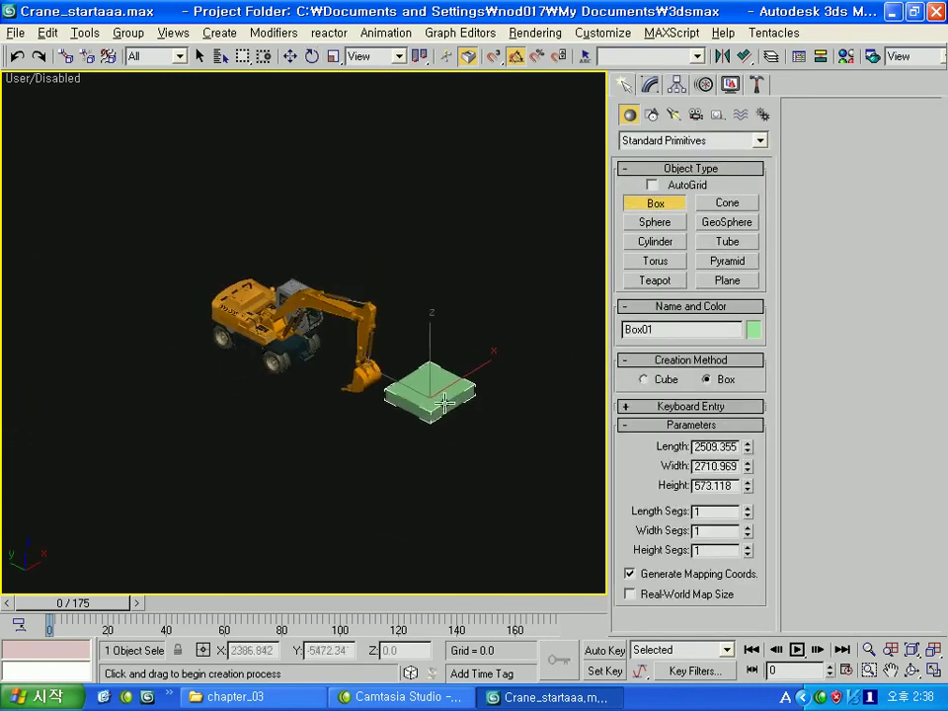
right_click(444, 395)
Step: Move Box01 so it sits just under and in front of the bucket
scroll(444, 395, "up", 5)
left_click_drag(377, 384, 409, 402)
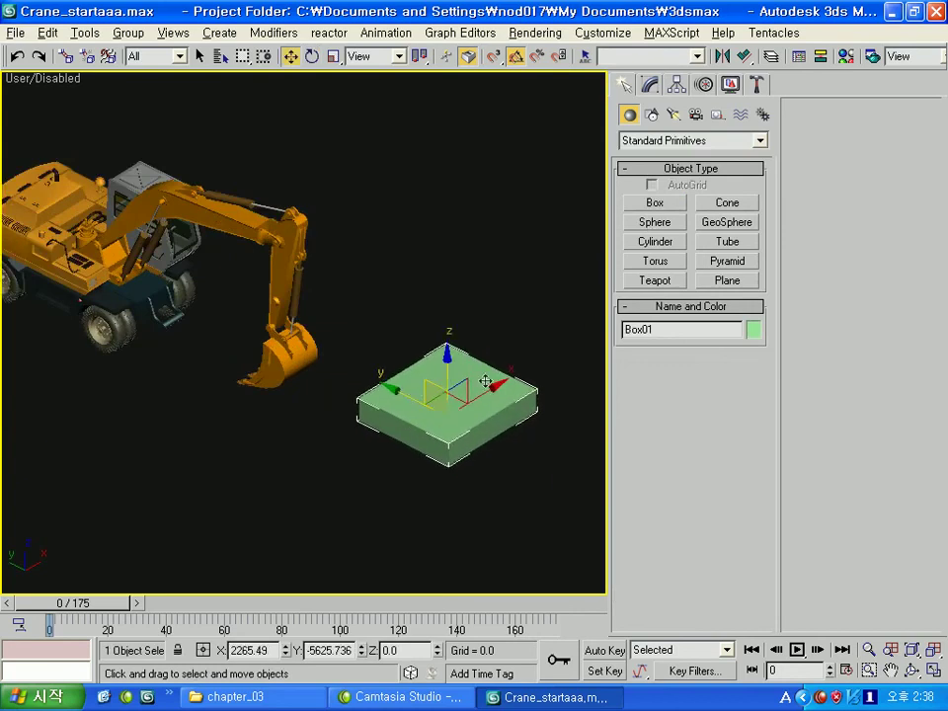
mouse_move(484, 386)
left_mouse_down()
mouse_move(419, 414)
mouse_move(371, 410)
left_mouse_up()
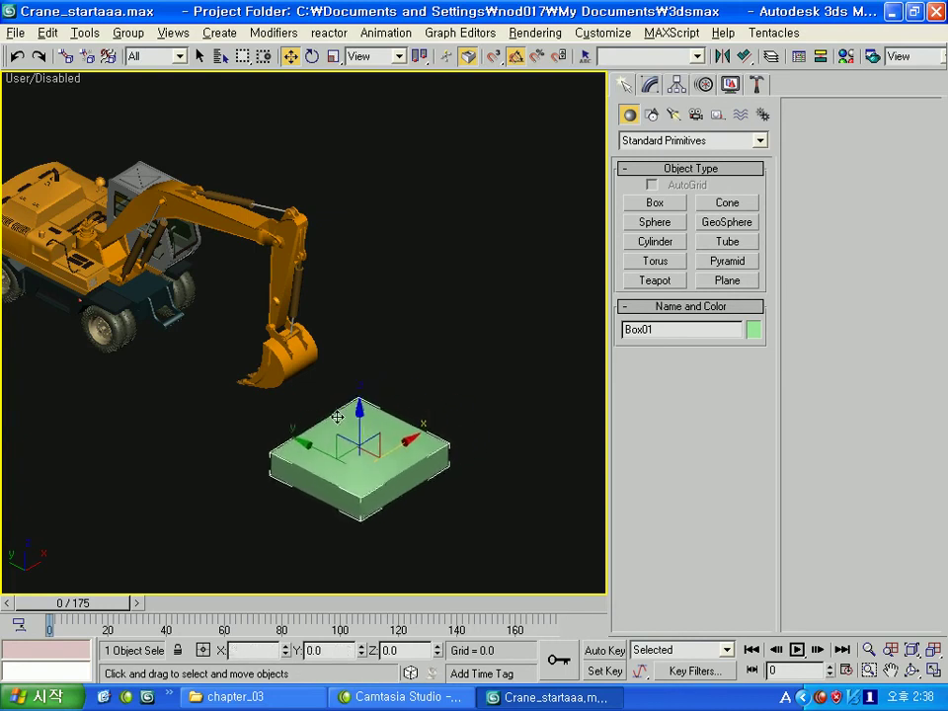
left_click_drag(372, 411, 361, 417)
Step: In the Motion panel, assign Position XYZ to Box01's position track
left_click(701, 86)
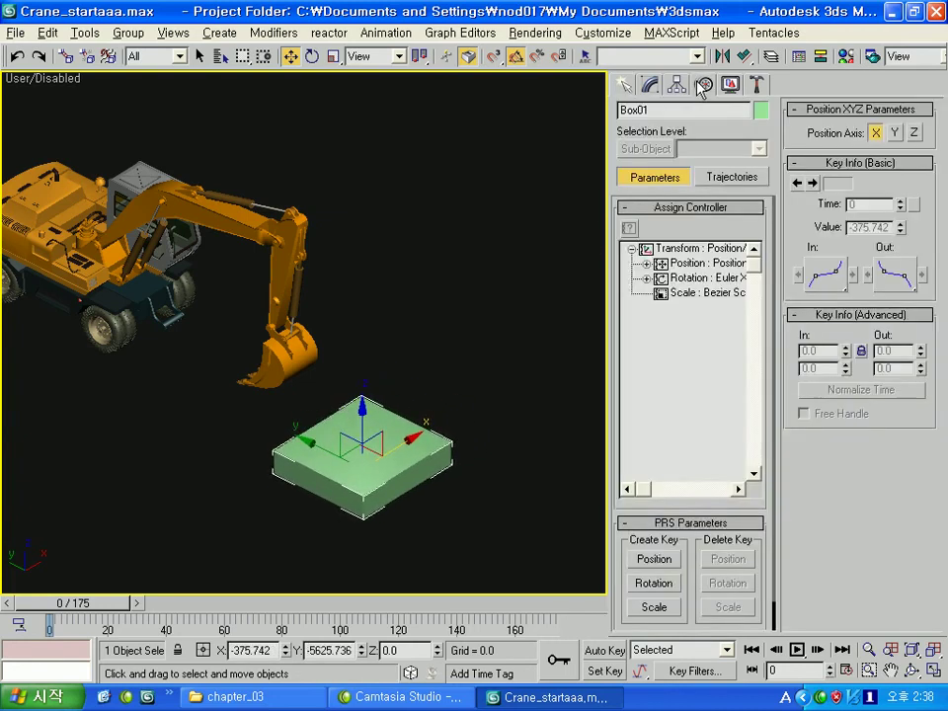
left_click(652, 210)
left_click(653, 209)
left_click(671, 252)
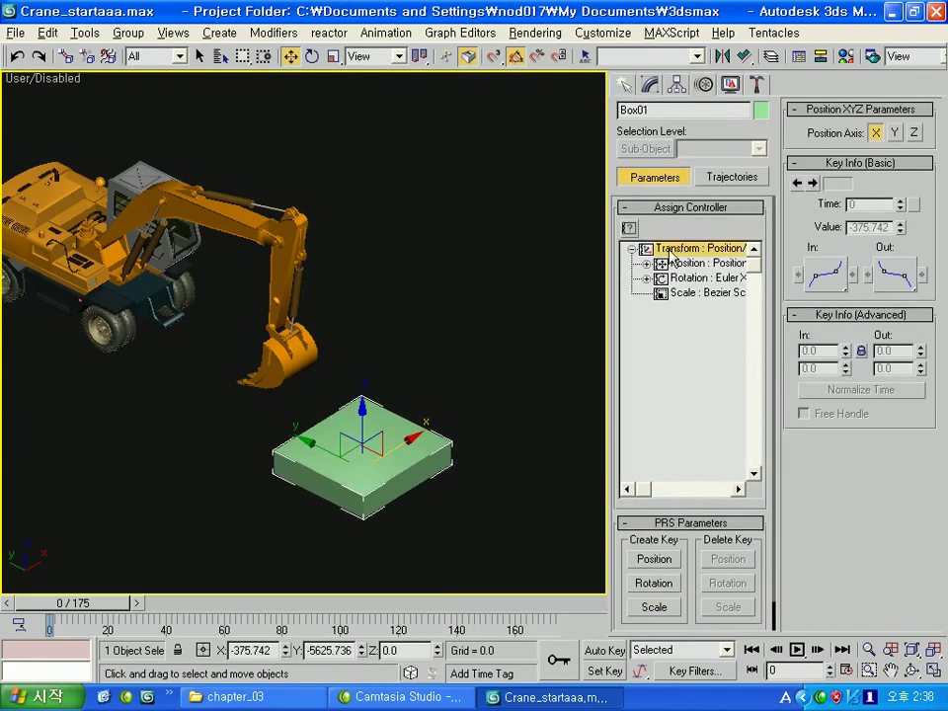
left_click(692, 265)
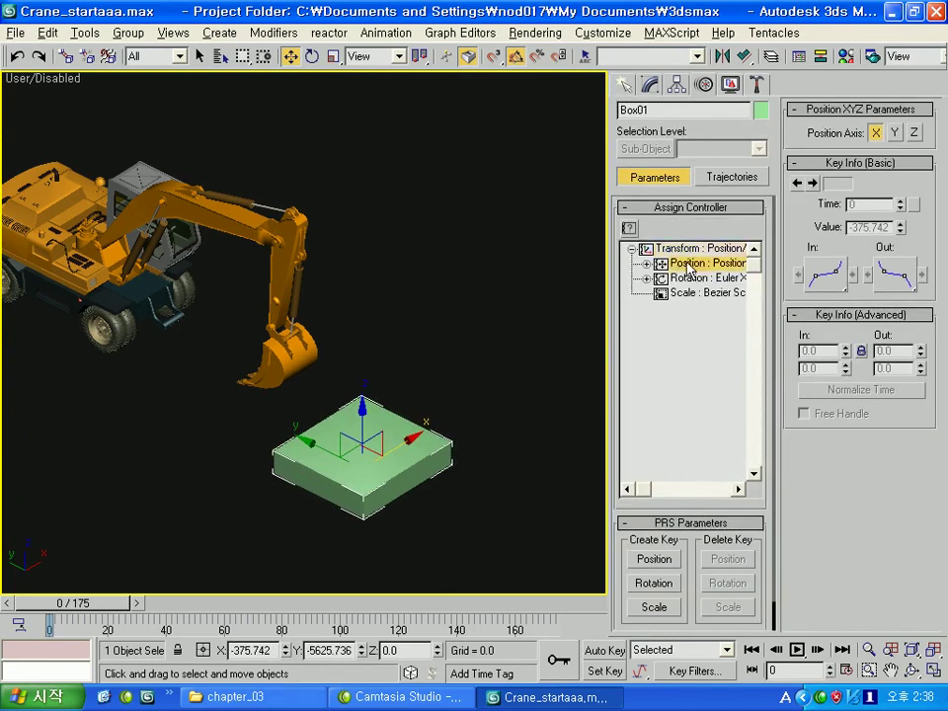
left_click(632, 233)
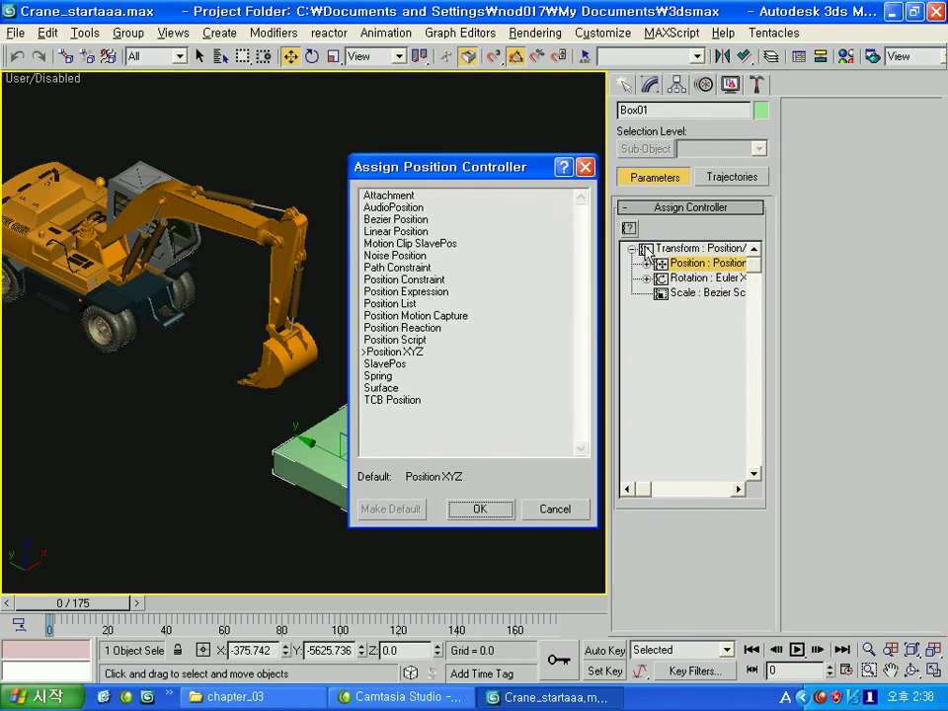
left_click(406, 352)
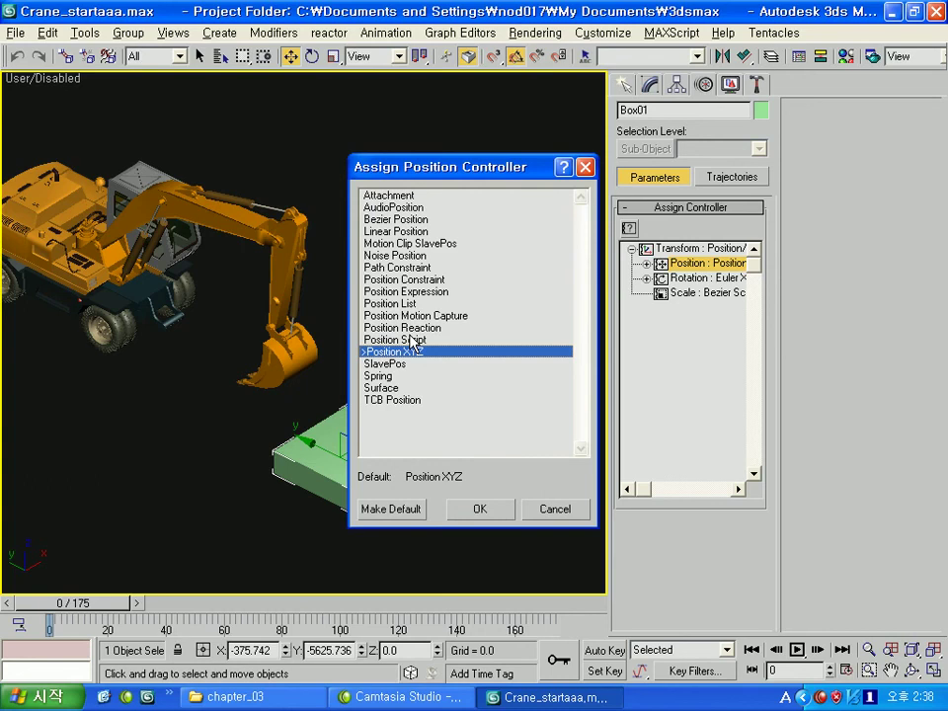
Step: Give Box01 a Noise Position controller, raise Frequency to 0.675 and above, and scrub to preview the jitter
left_click(404, 257)
left_click(511, 512)
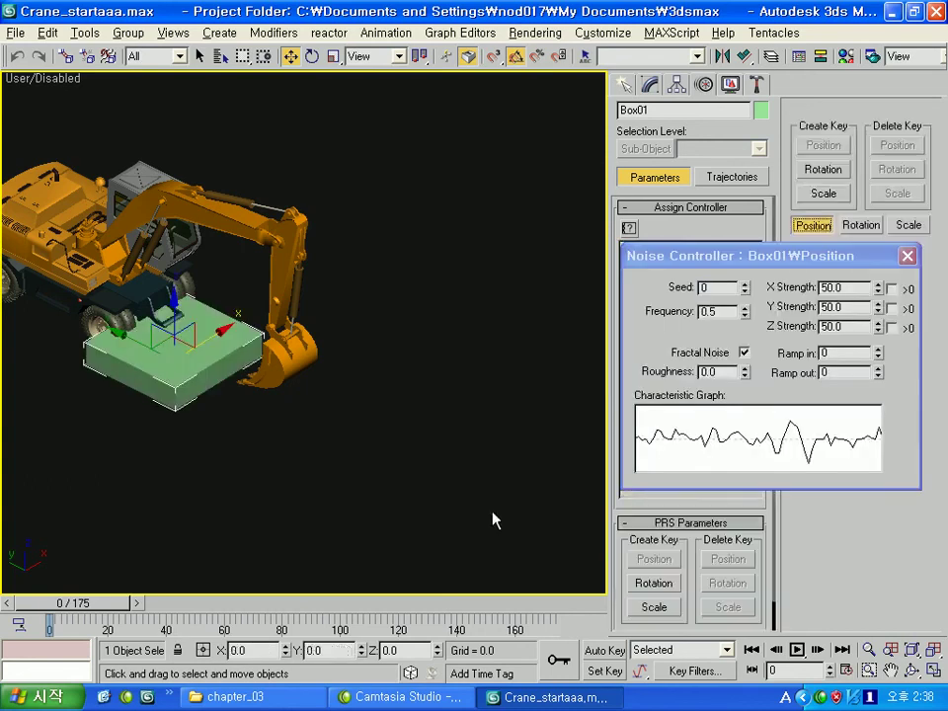
left_click_drag(748, 281, 493, 134)
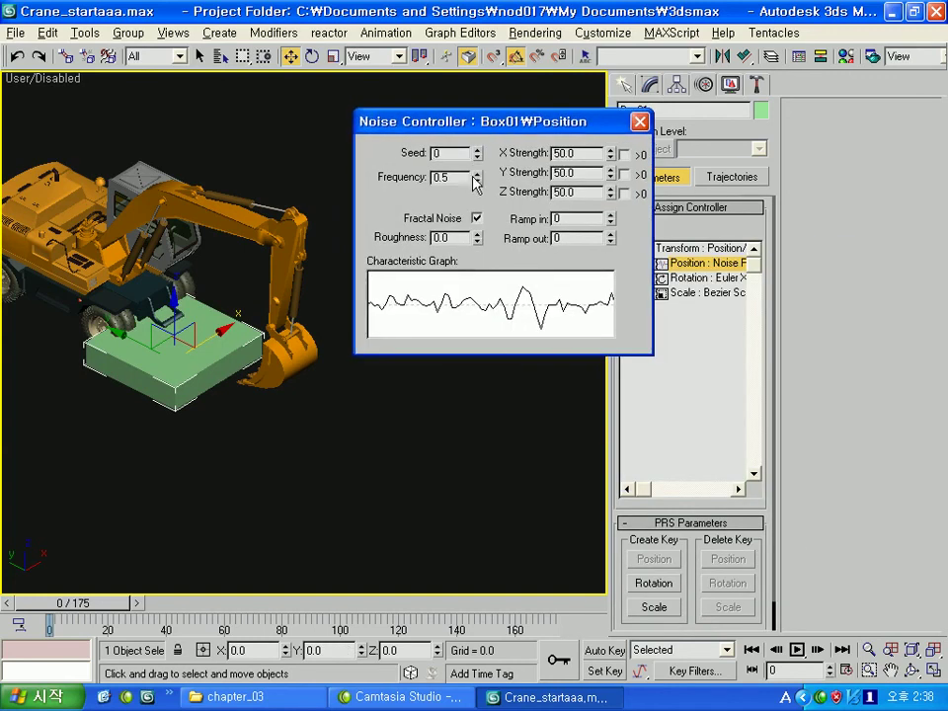
left_click_drag(474, 179, 482, 146)
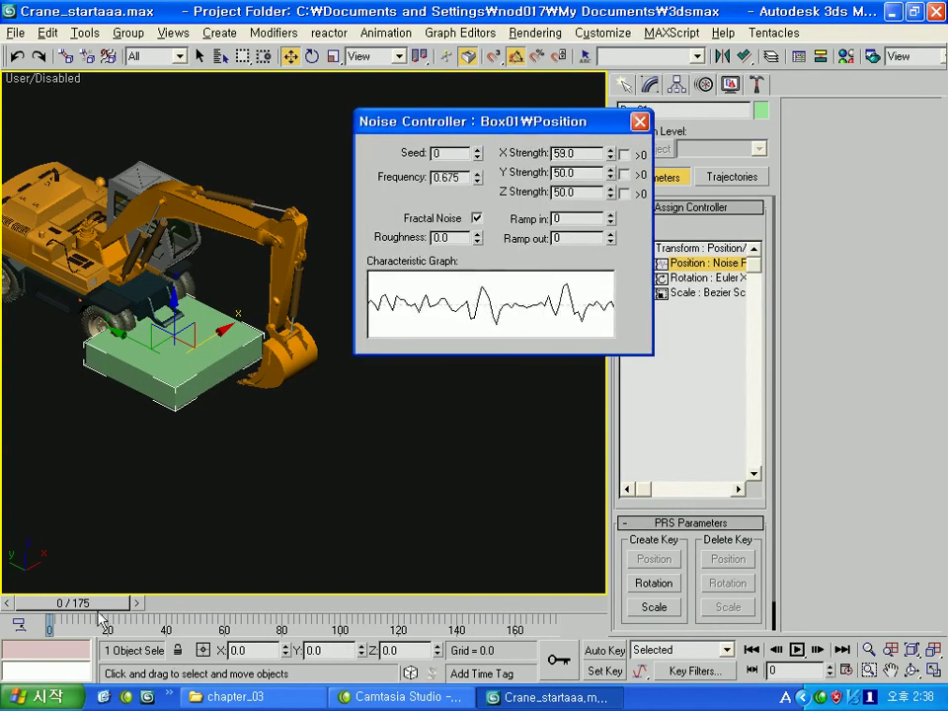
left_click_drag(102, 603, 314, 603)
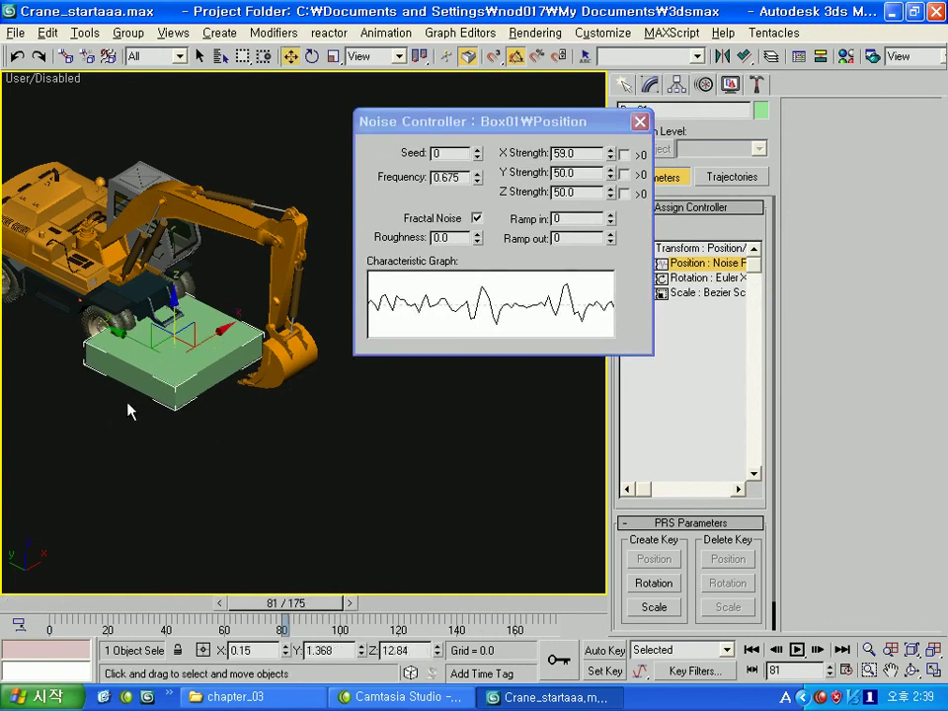
left_click_drag(553, 132, 487, 108)
mouse_move(410, 155)
left_mouse_down()
mouse_move(404, 472)
mouse_move(426, 548)
left_mouse_up()
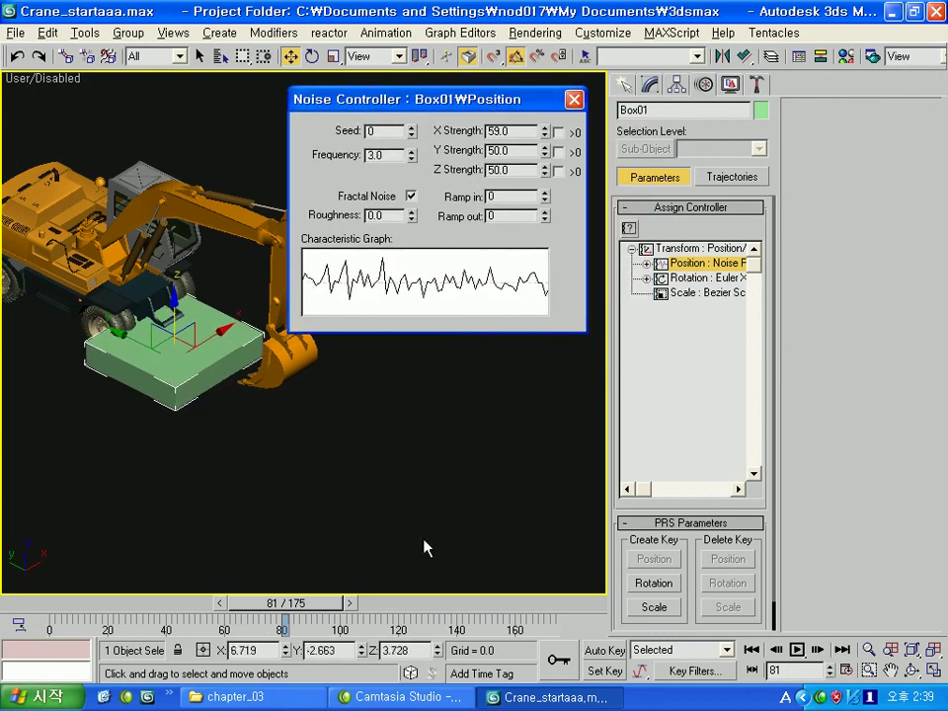
mouse_move(304, 620)
left_mouse_down()
mouse_move(139, 616)
mouse_move(376, 617)
left_mouse_up()
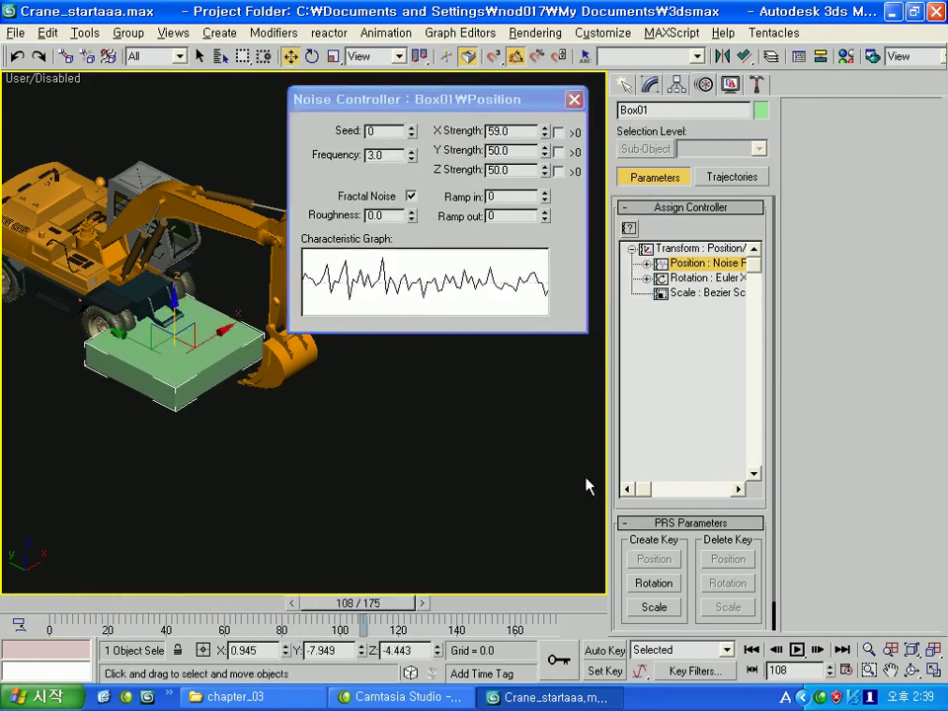
Step: Switch Box01's position controller back to Position XYZ
left_click(632, 231)
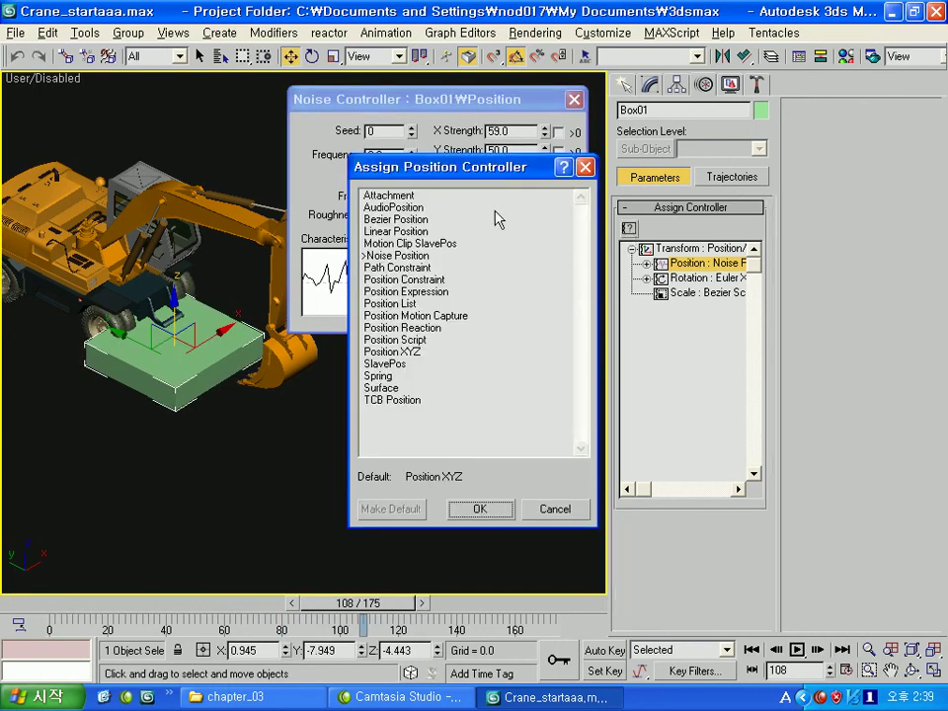
left_click(395, 351)
left_click(477, 508)
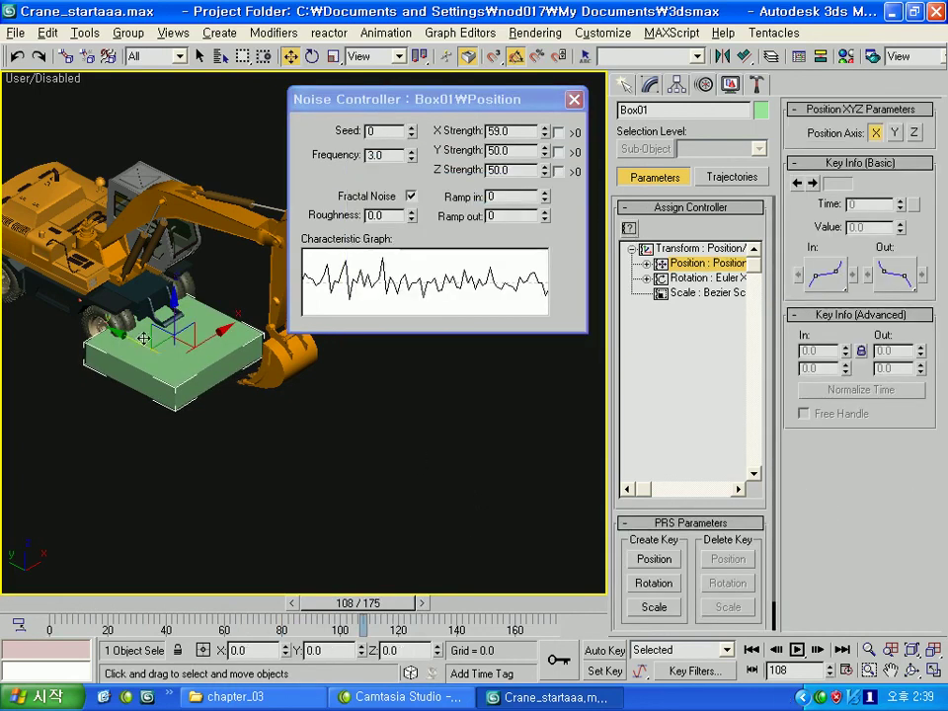
Step: Move the green box away from the excavator, delete it and close the noise settings
left_click_drag(144, 339, 361, 420)
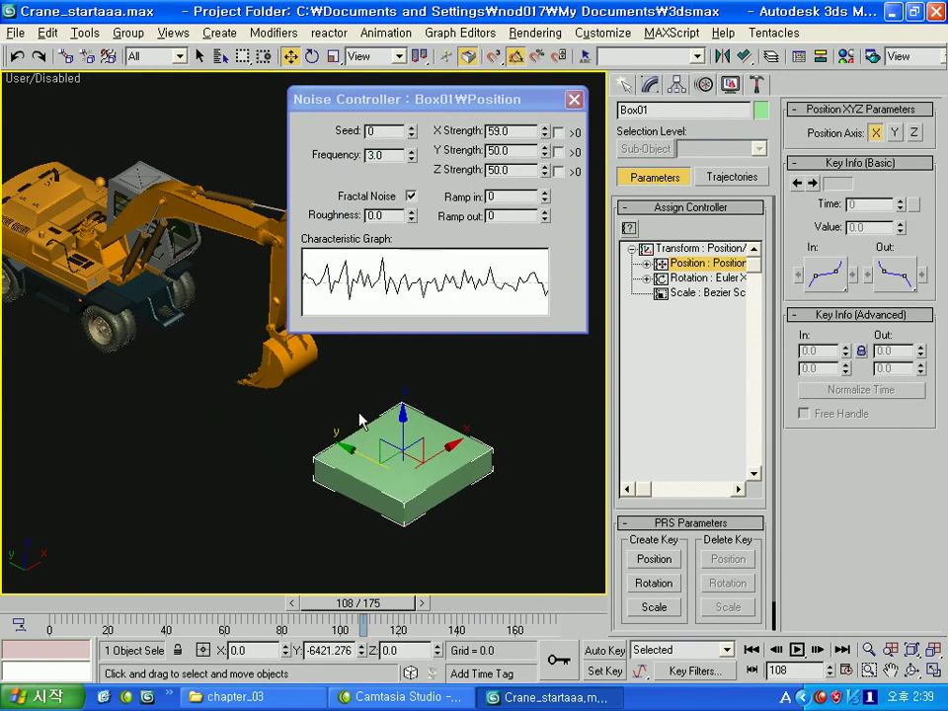
key("Delete")
left_click(573, 99)
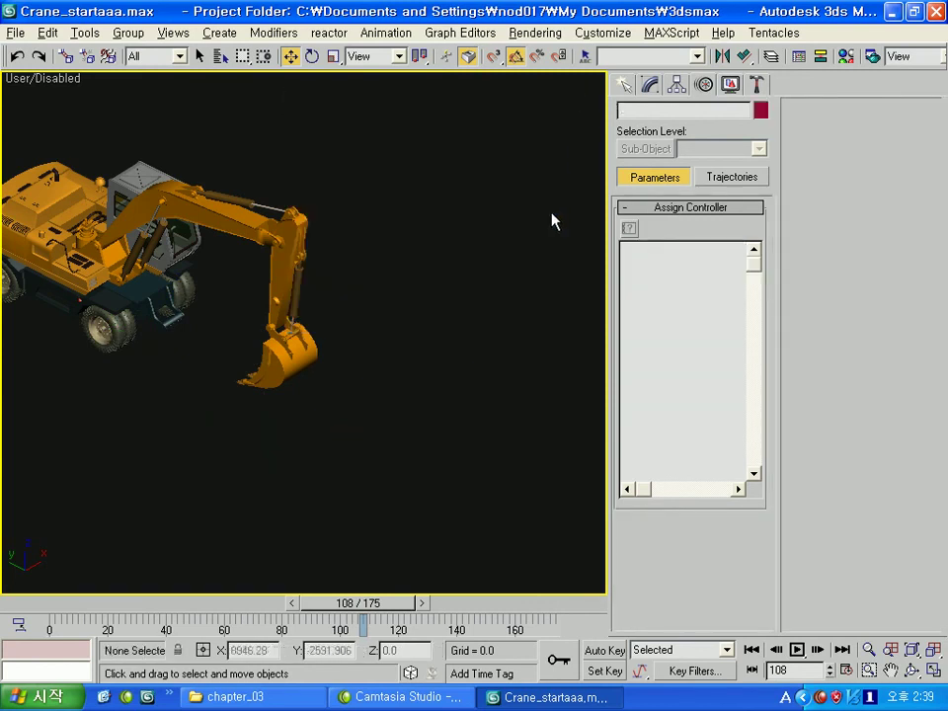
Step: Select the arm's Object02 and inspect its IK transform and FK sub-control controller tracks
scroll(444, 323, "up", 2)
scroll(484, 329, "up", 3)
left_click(381, 345)
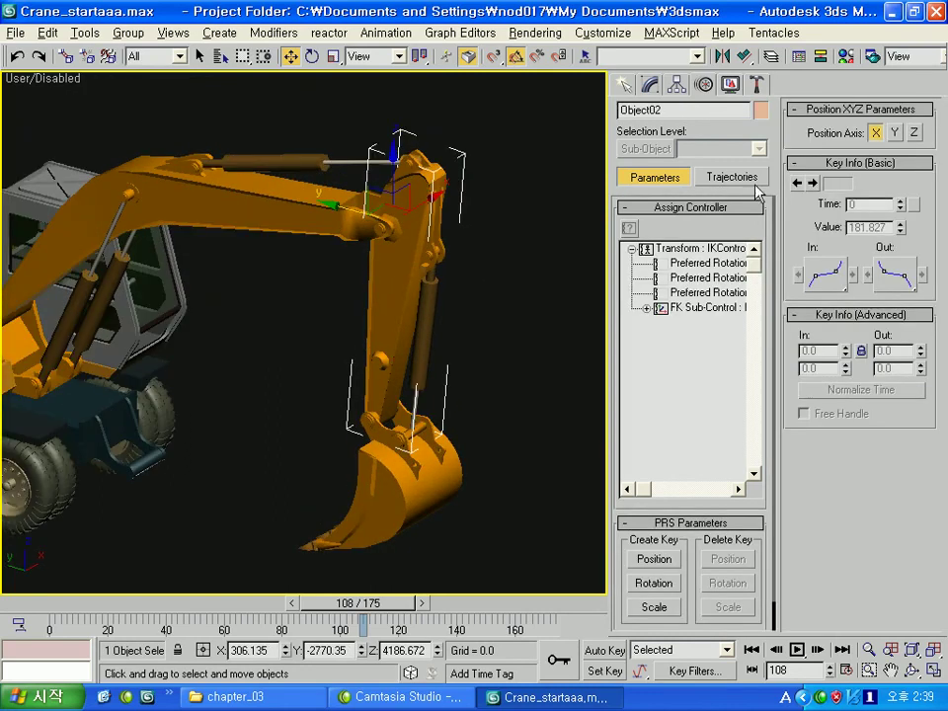
left_click(698, 310)
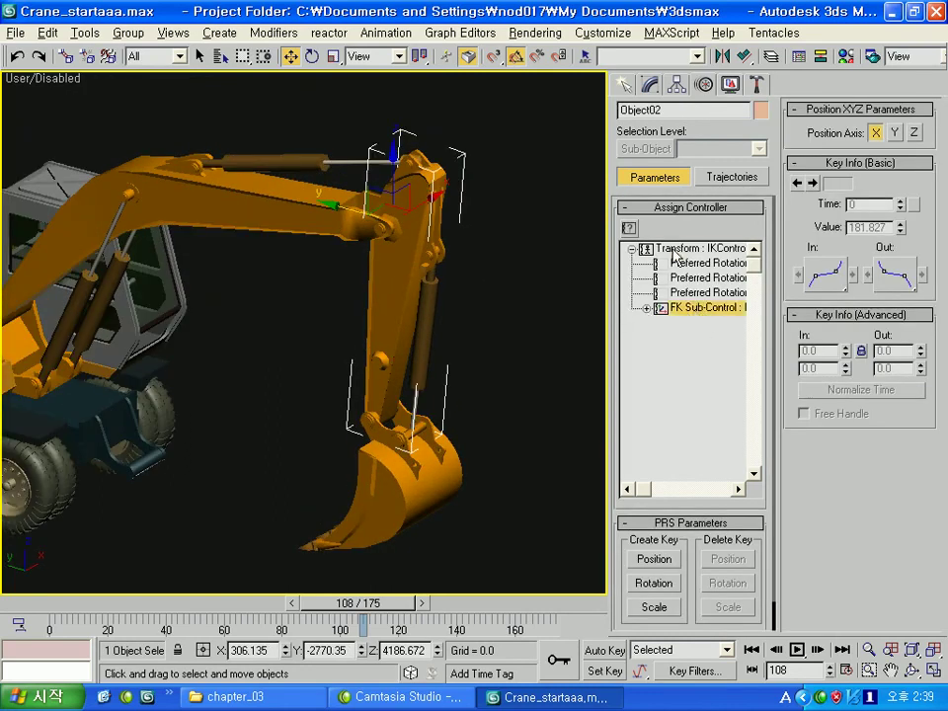
left_click(672, 250)
left_click(681, 309)
left_click(629, 229)
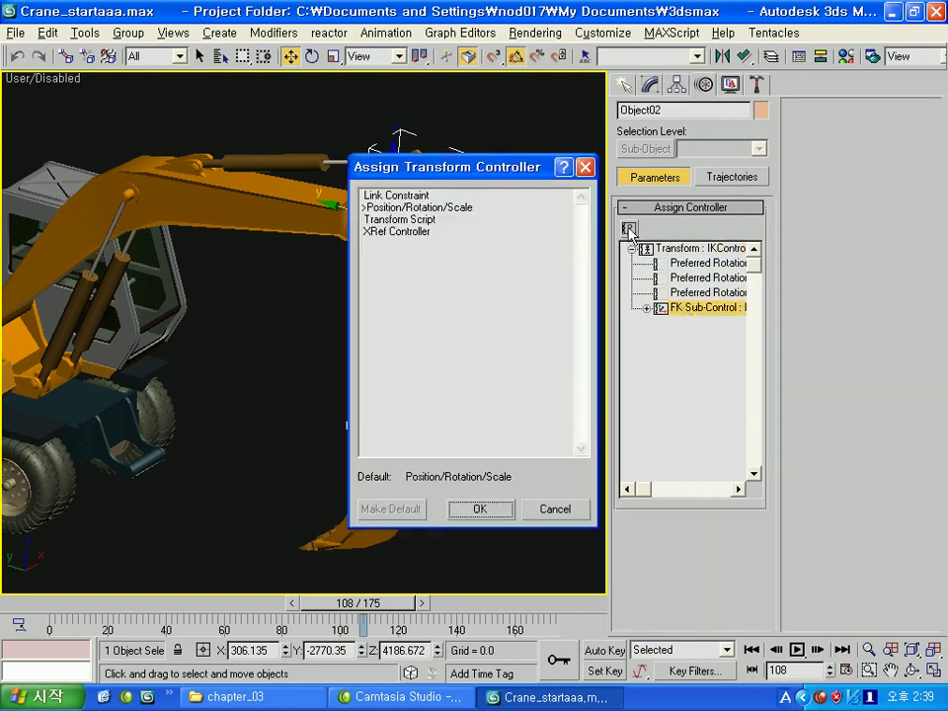
left_click(584, 167)
Step: Check the float controller choices for both preferred rotation tracks, then move the IK goal upward
left_click(688, 263)
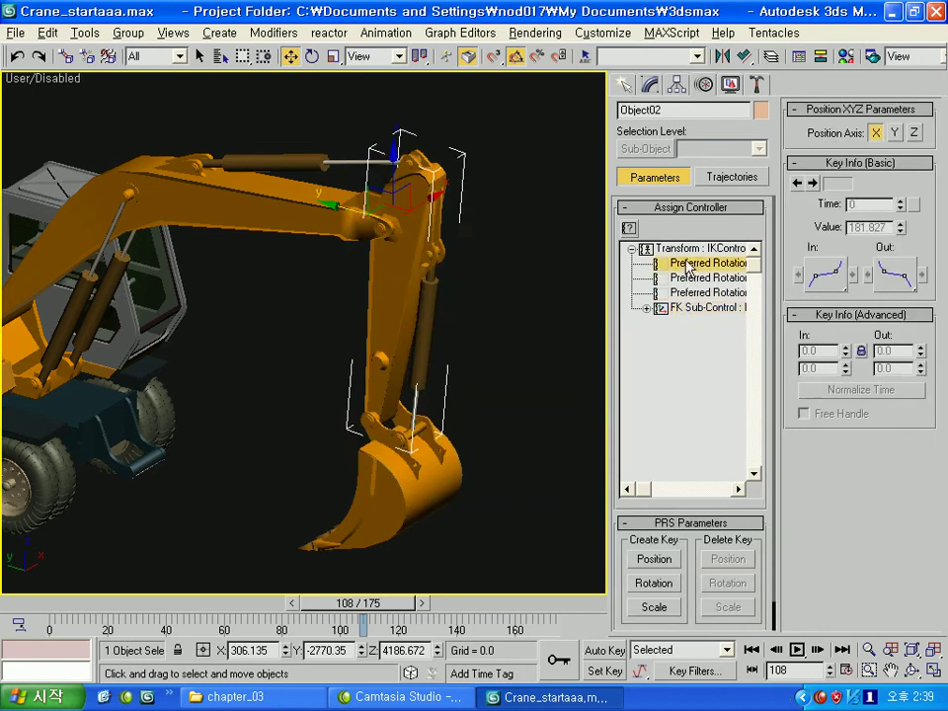
left_click(628, 229)
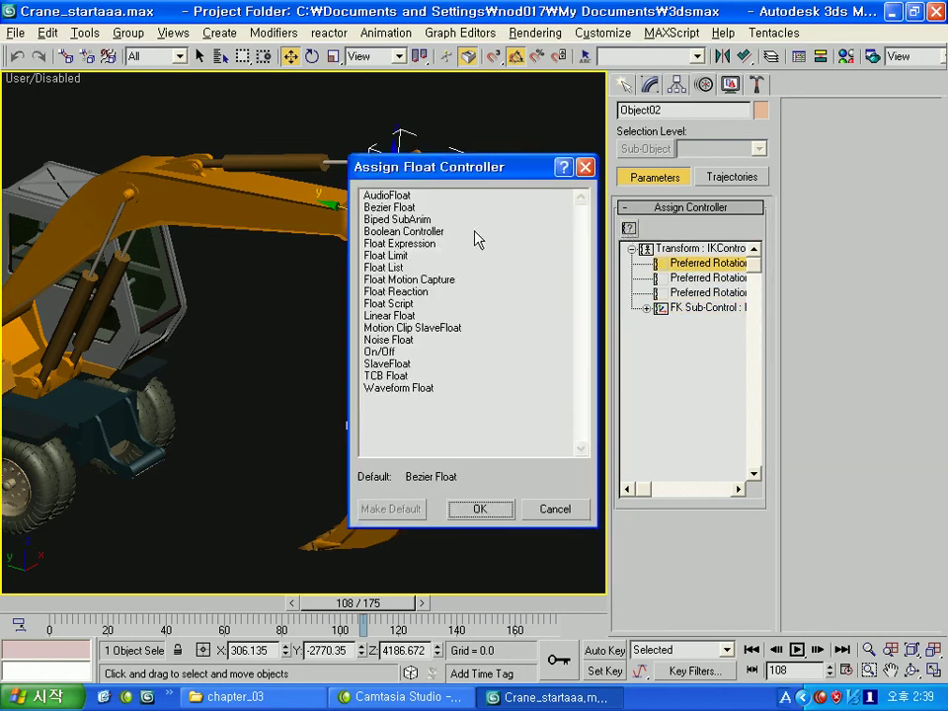
left_click(554, 509)
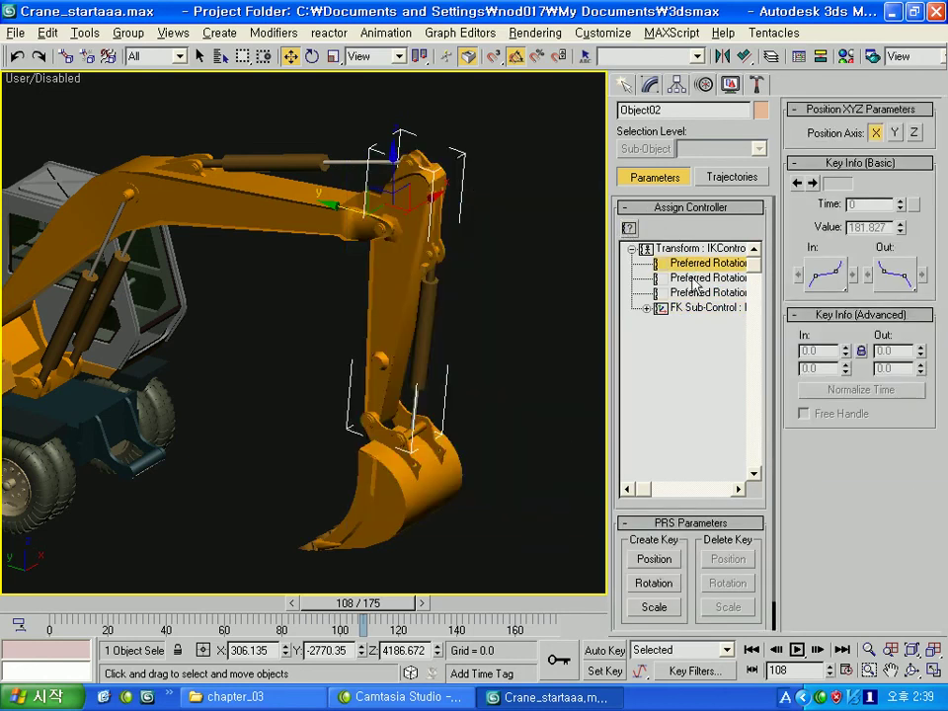
left_click(688, 278)
left_click(629, 229)
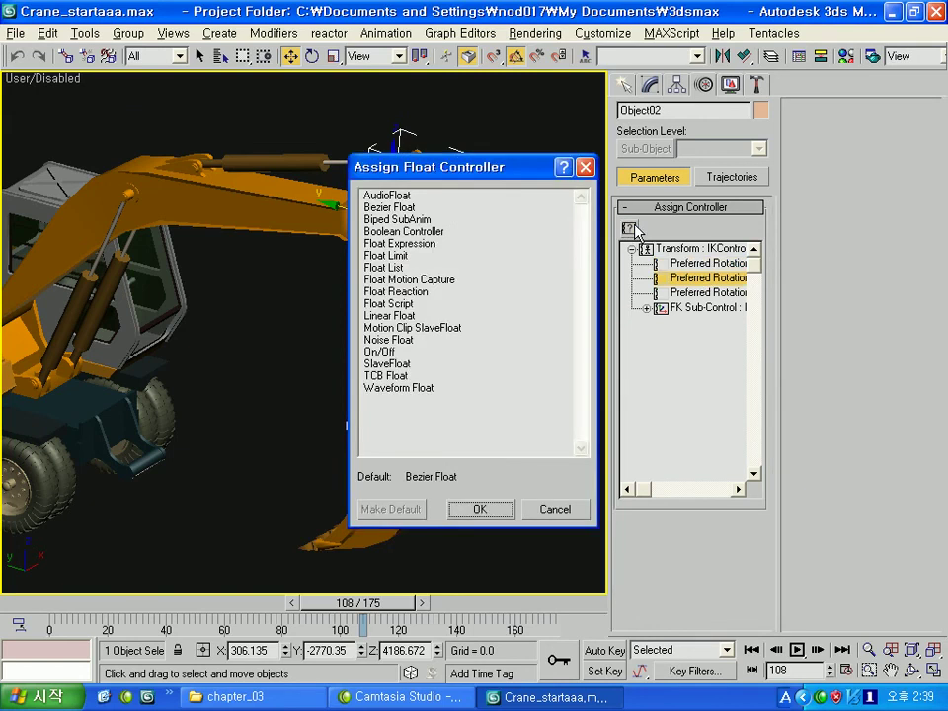
left_click(553, 509)
middle_click_drag(537, 372, 425, 201, "alt")
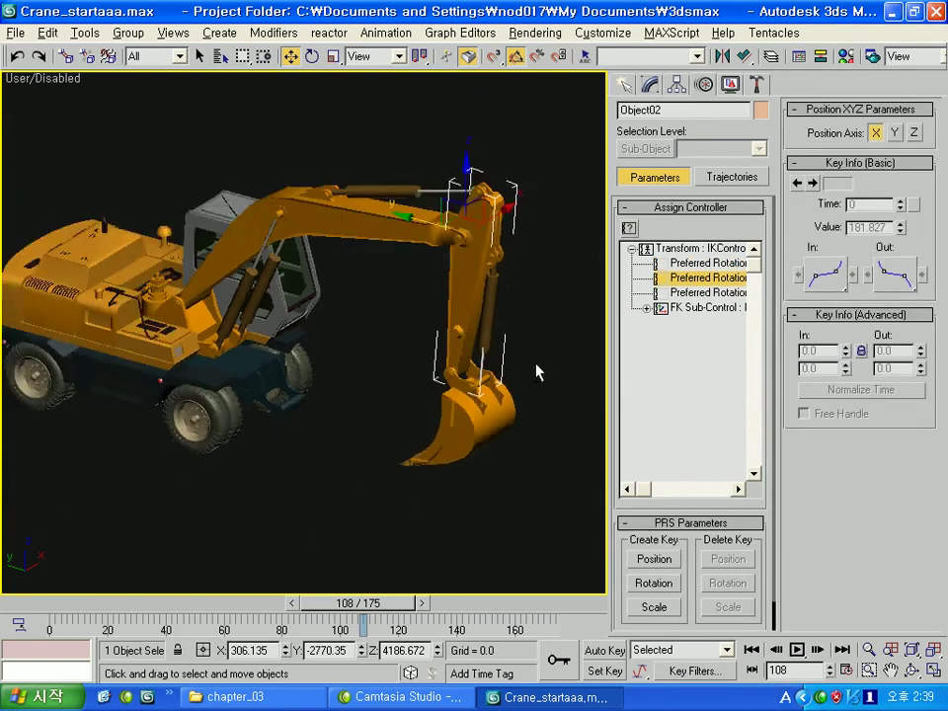
mouse_move(425, 200)
left_mouse_down()
mouse_move(420, 79)
mouse_move(371, 222)
left_mouse_up()
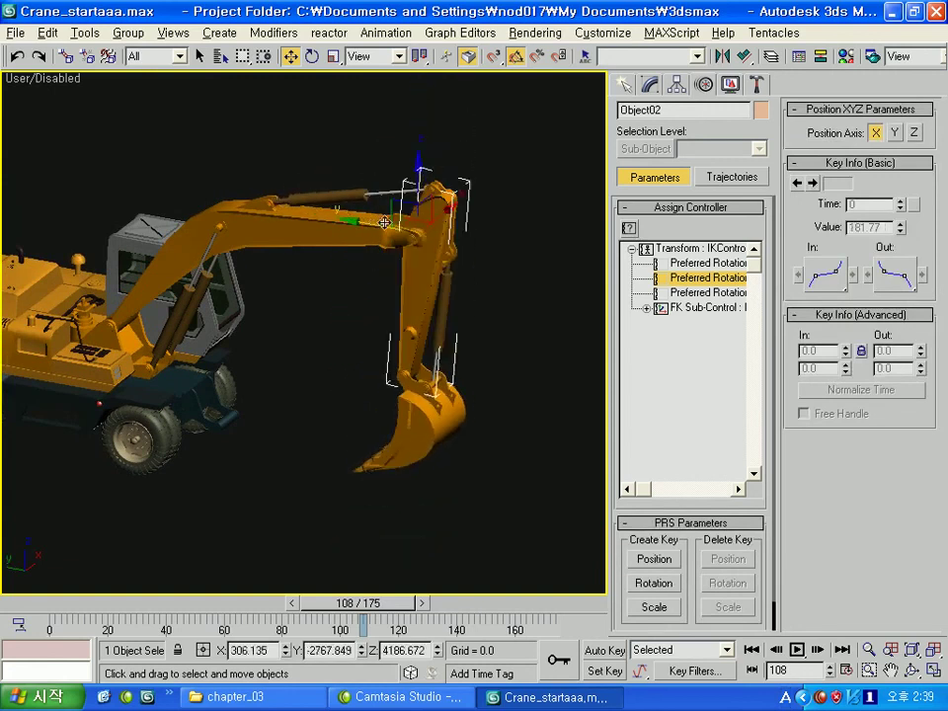
Step: Try rotating the IK goal about 20 degrees, check the rotation tracks, then undo
key("e")
left_click_drag(459, 222, 461, 183)
left_click(708, 292)
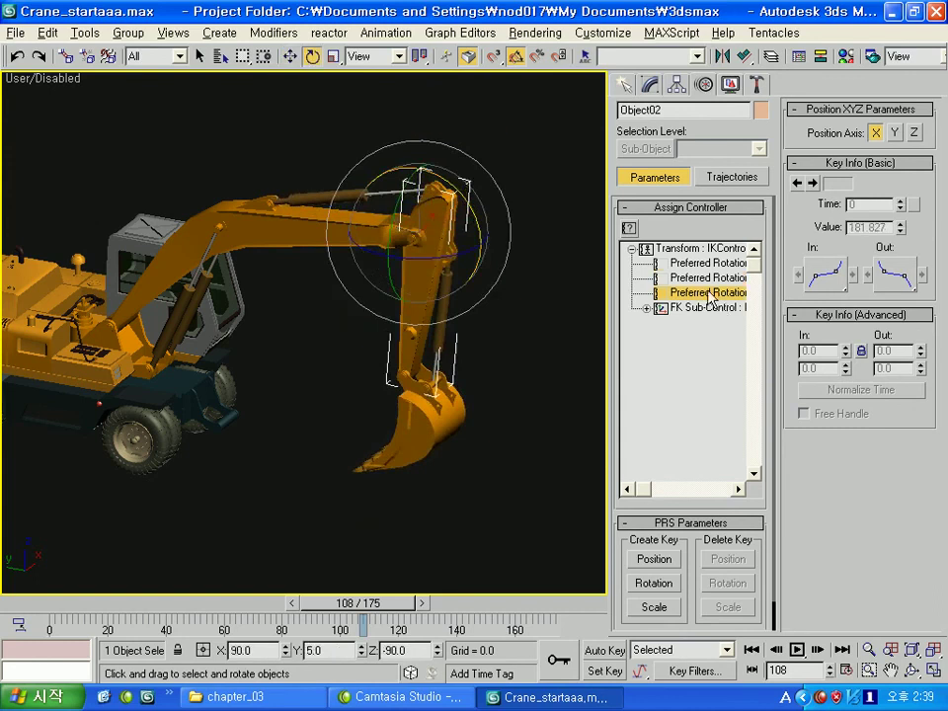
left_click(707, 307)
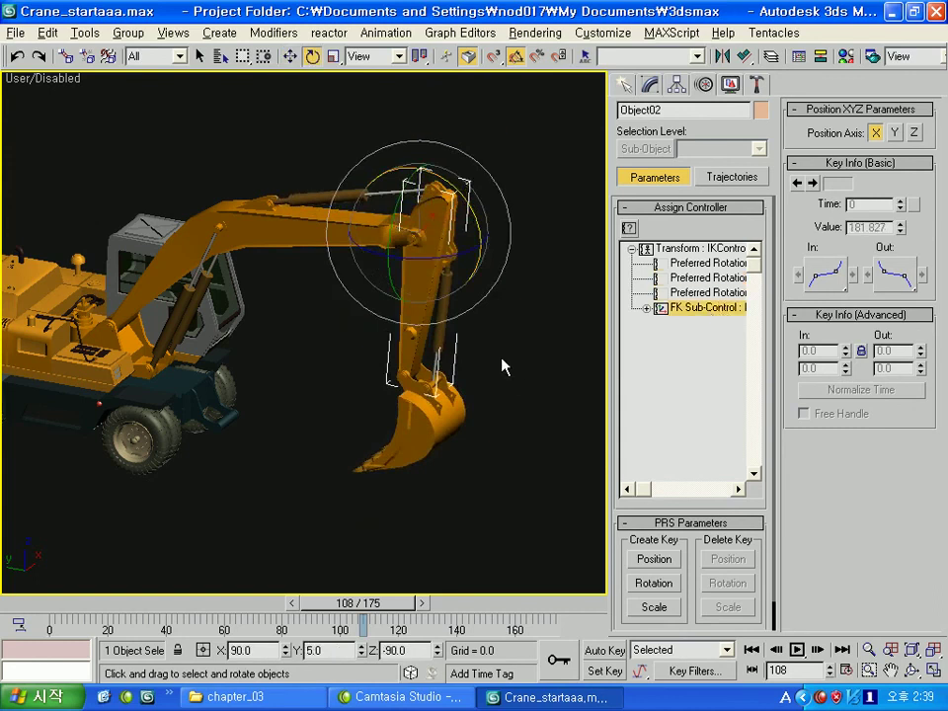
key("ctrl+z")
key("ctrl+z")
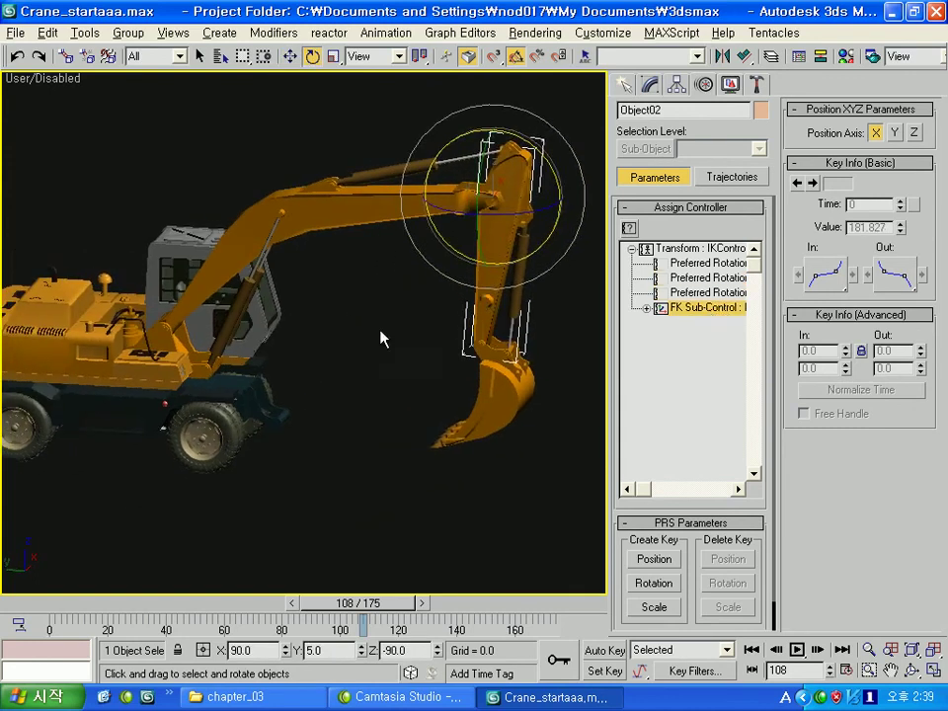
Step: Select the bucket and link it with Select and Link to the arm tip
left_click(491, 405)
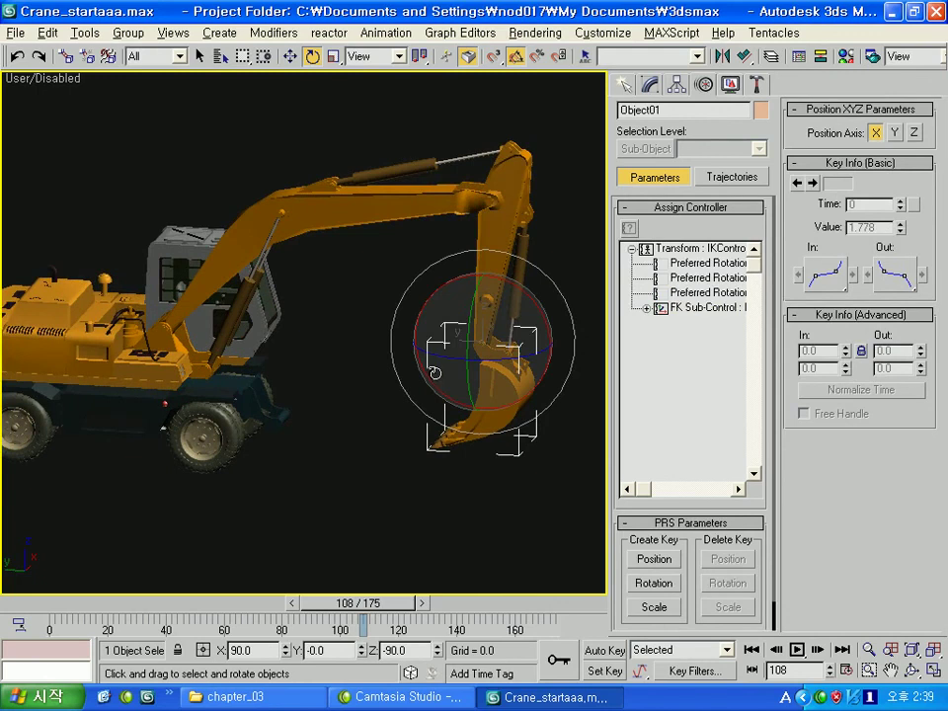
middle_click_drag(434, 372, 390, 345, "alt")
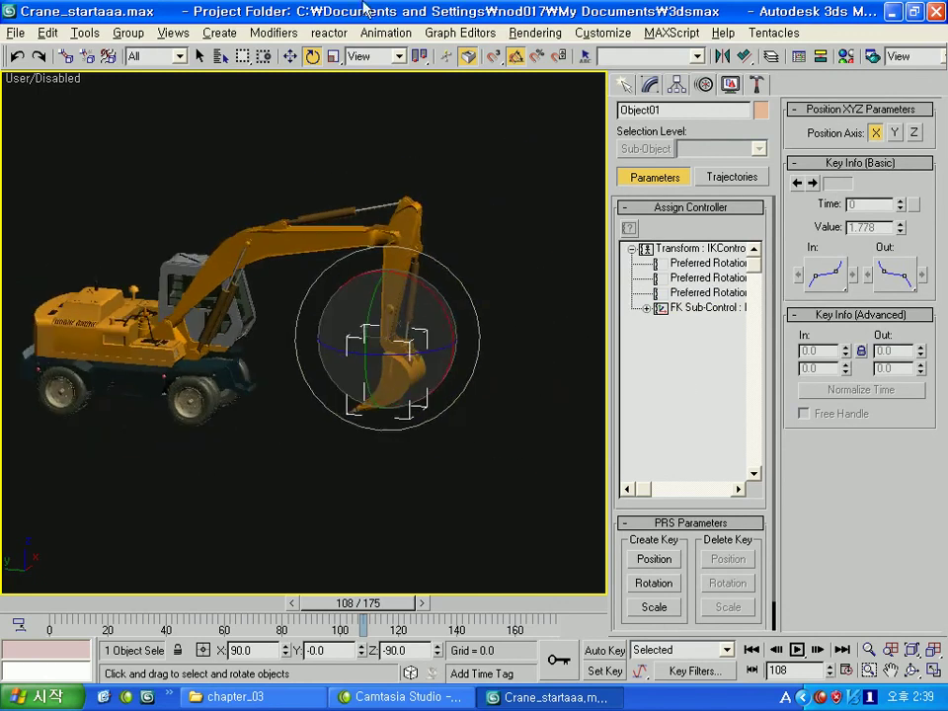
left_click(390, 344)
left_click(390, 345)
left_click(66, 57)
left_click(423, 317)
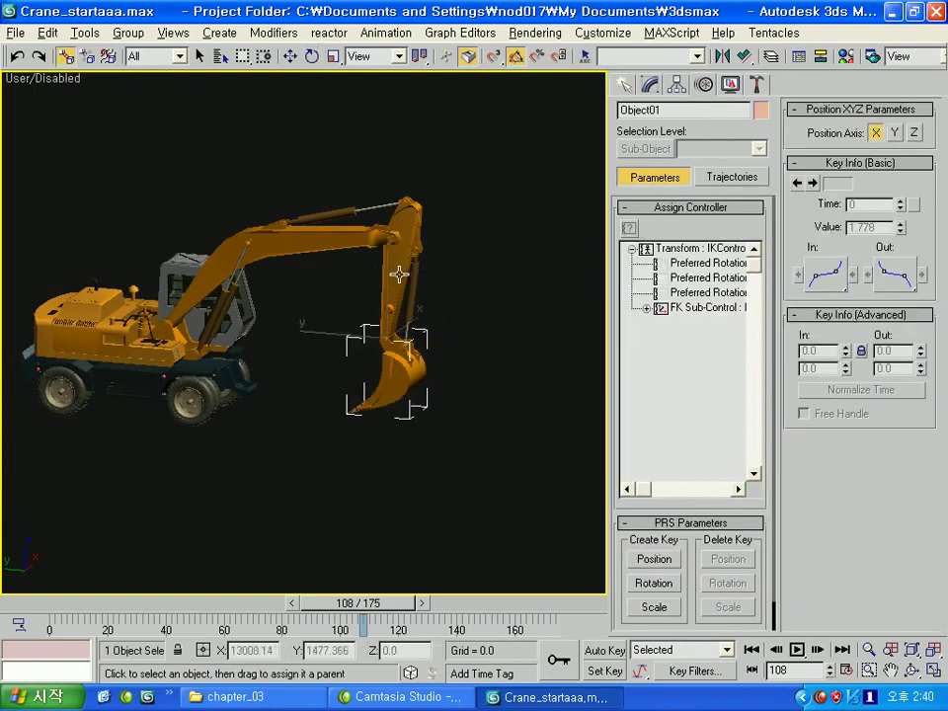
mouse_move(418, 313)
left_mouse_down()
mouse_move(431, 214)
mouse_move(297, 244)
left_mouse_up()
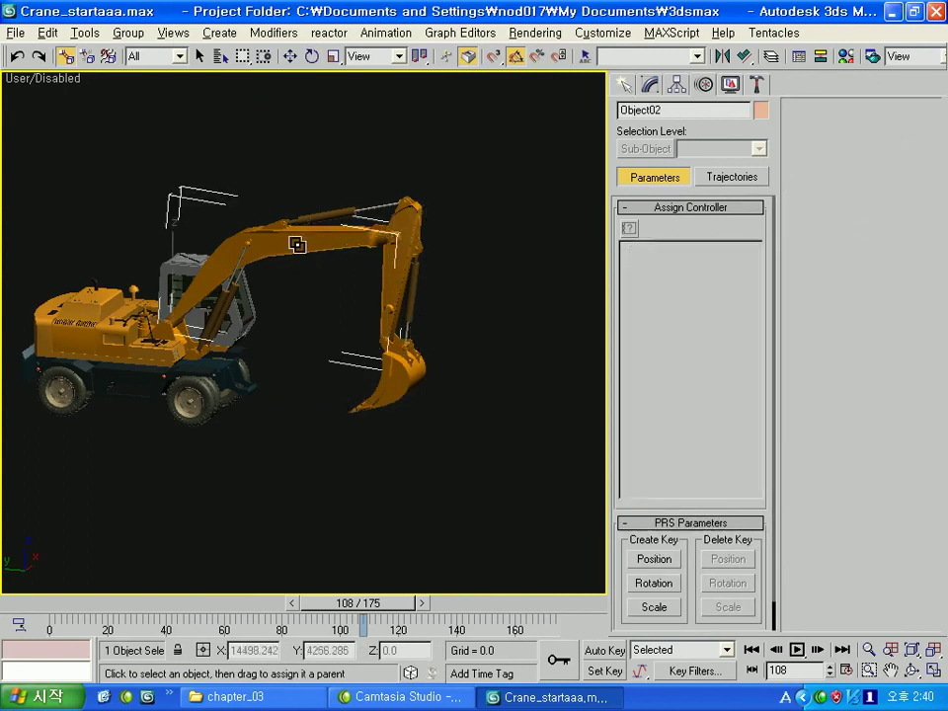
Step: Rotate the crane by about 20 degrees
left_click(50, 300)
left_click(292, 281)
key("e")
left_click(260, 301)
left_click_drag(261, 301, 165, 212)
left_click(513, 353)
Step: Select the bucket and bring up the Animation > IK Solvers list
left_click(387, 33)
left_click(376, 5)
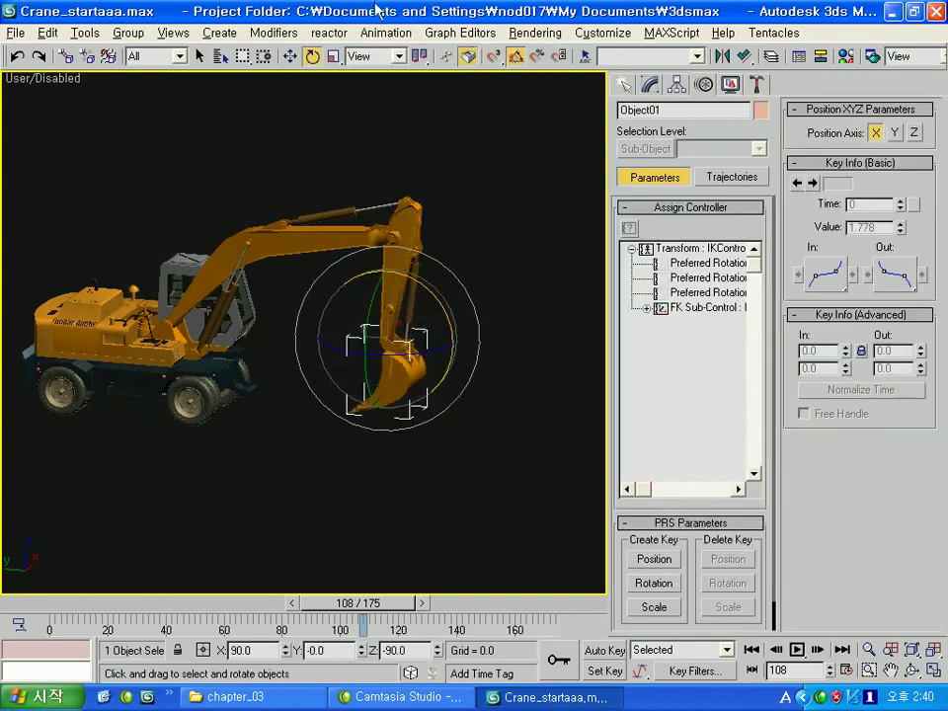
left_click(385, 32)
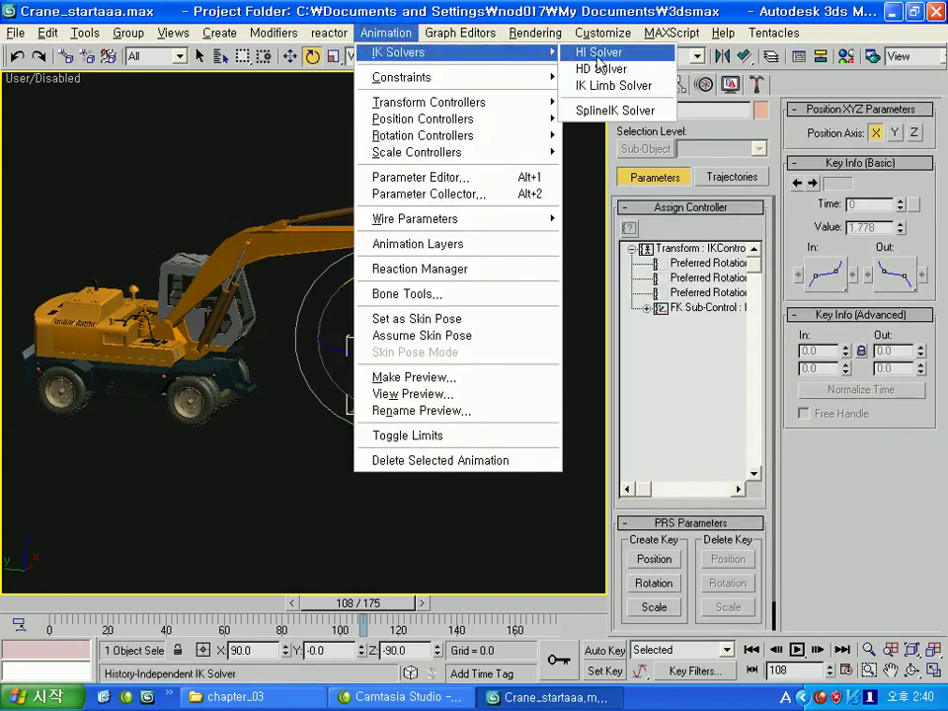
left_click(598, 56)
left_click(272, 248)
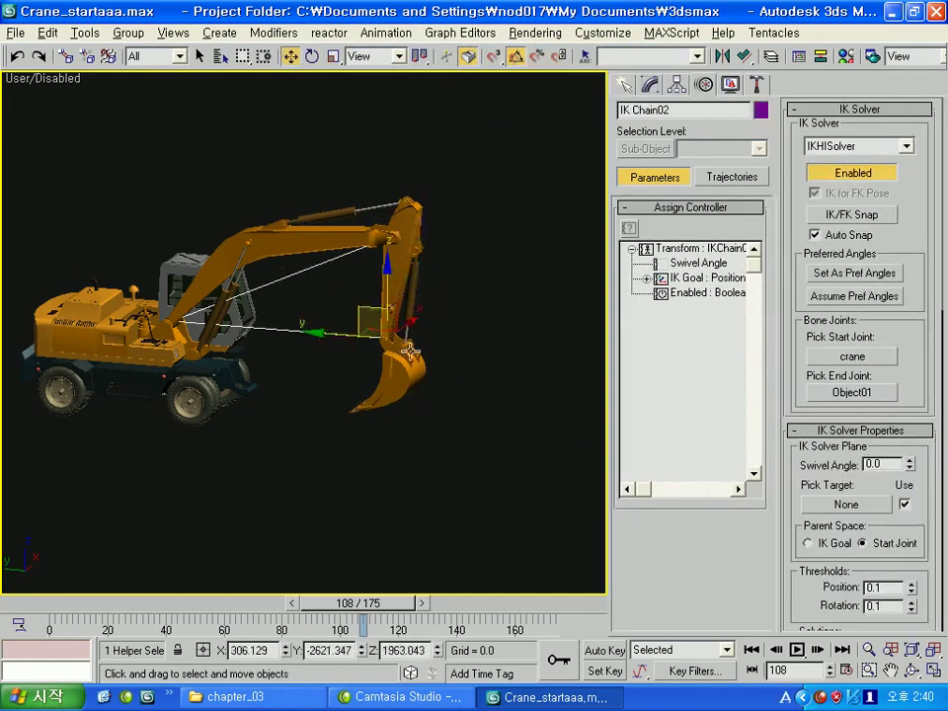
scroll(410, 350, "up", 3)
scroll(410, 351, "up", 2)
scroll(364, 334, "down", 1)
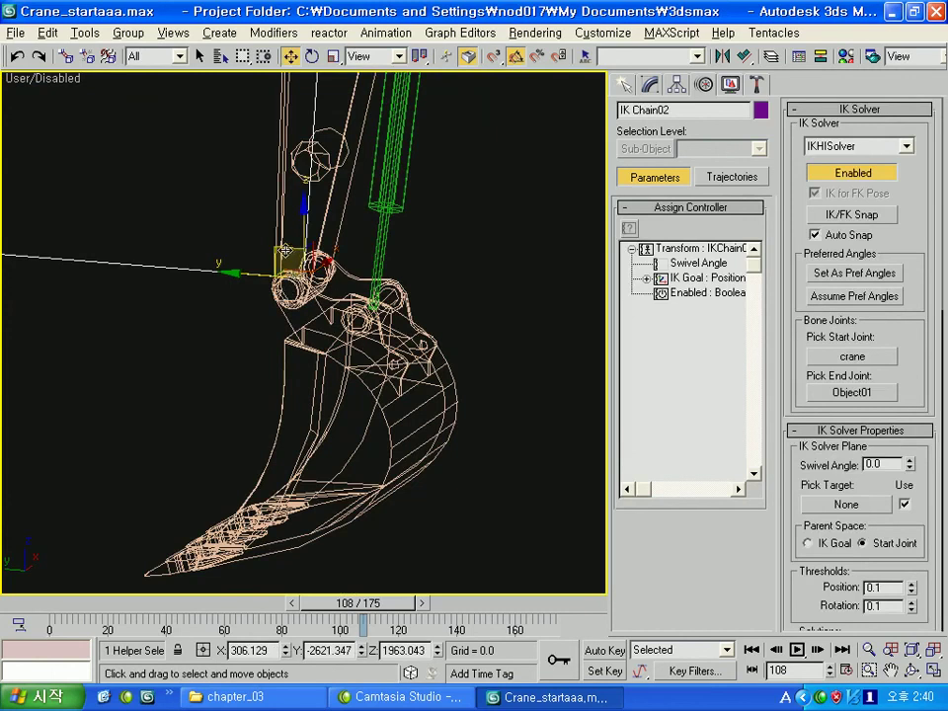
left_click_drag(285, 252, 317, 227)
right_click(318, 227)
scroll(316, 227, "down", 5)
left_click(623, 84)
key("F3")
mouse_move(443, 345)
middle_mouse_down("alt")
mouse_move(296, 448)
mouse_move(191, 431)
mouse_move(307, 406)
mouse_move(275, 400)
mouse_move(254, 423)
mouse_move(561, 416)
mouse_move(396, 410)
middle_mouse_up("alt")
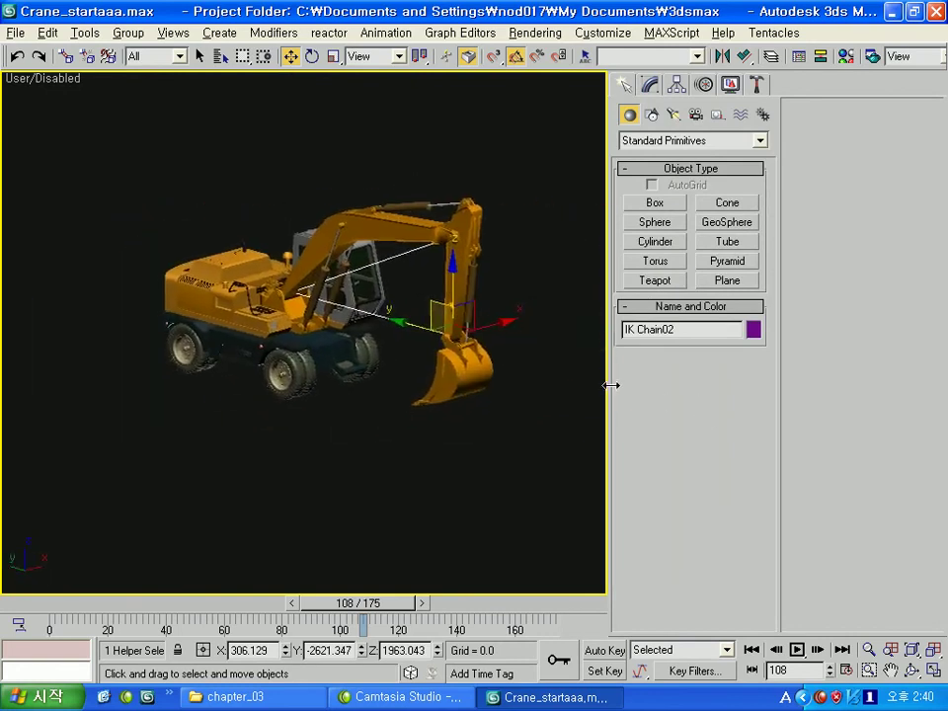
left_click_drag(749, 383, 814, 387)
left_click(592, 383)
mouse_move(592, 383)
middle_mouse_down("alt")
mouse_move(470, 282)
mouse_move(614, 387)
middle_mouse_up("alt")
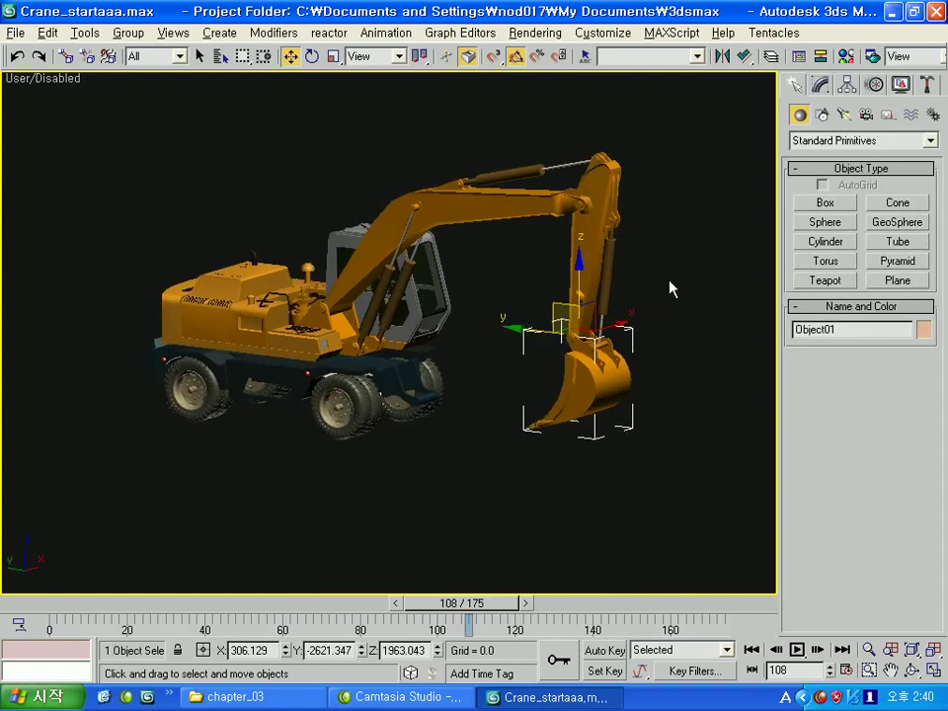
key("e")
left_click(617, 252)
left_click_drag(642, 225, 632, 296)
Step: Reset the scene without saving and open Crane_done from the chapter_03 folder
right_click(632, 296)
left_click(16, 33)
left_click(29, 66)
left_click(477, 402)
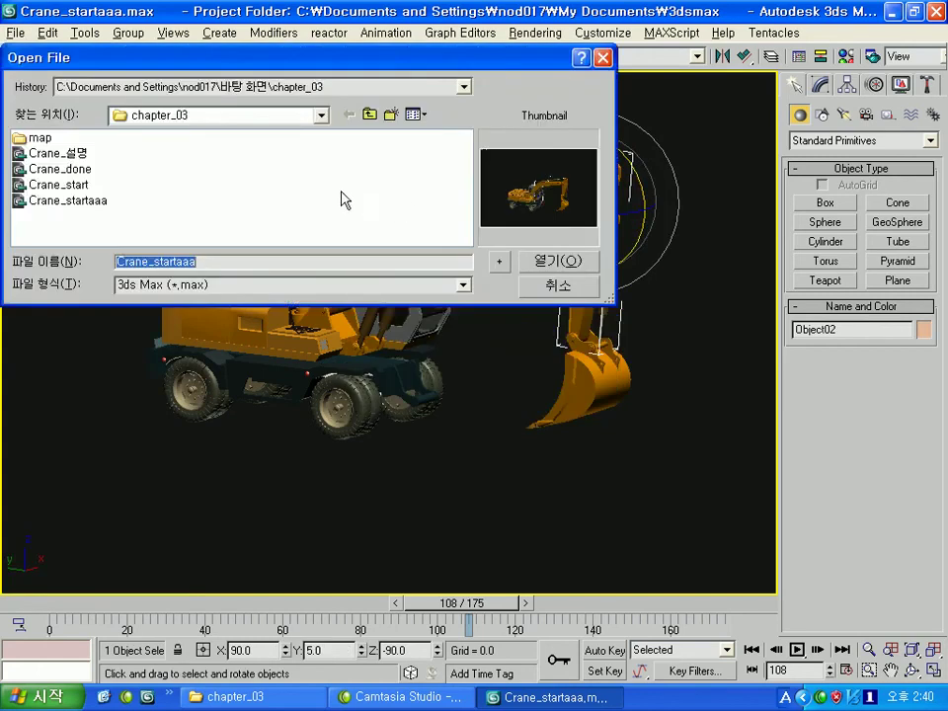
left_click(372, 115)
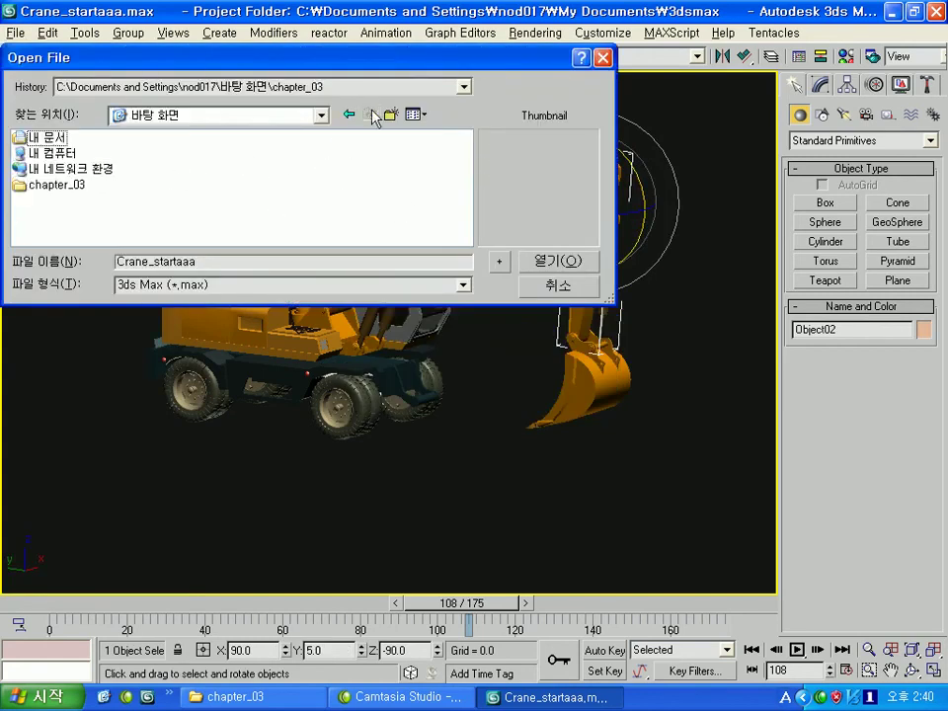
double_click(71, 185)
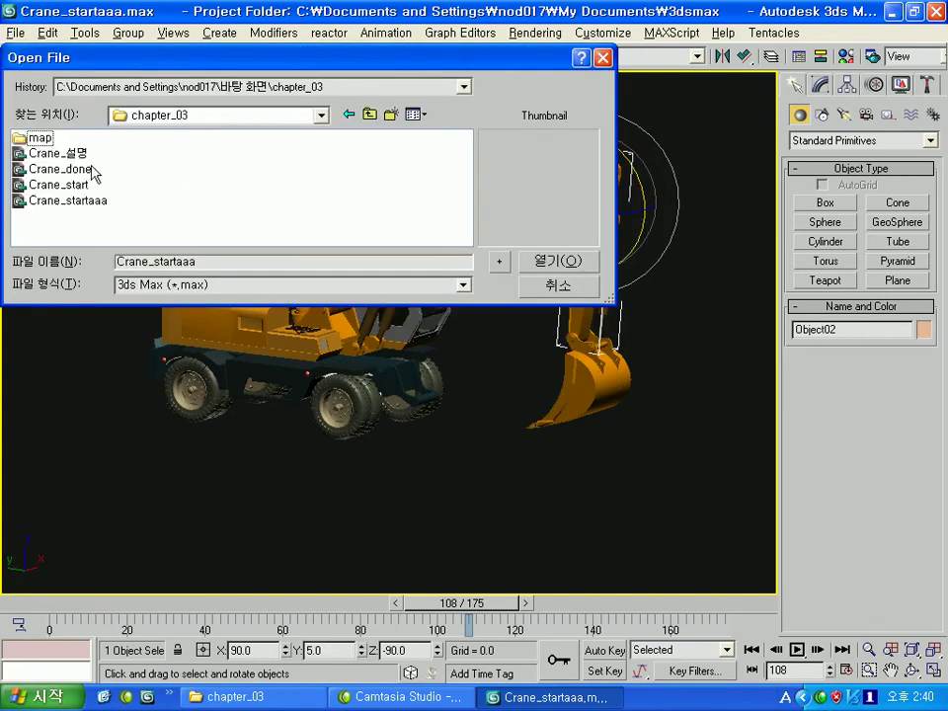
double_click(61, 169)
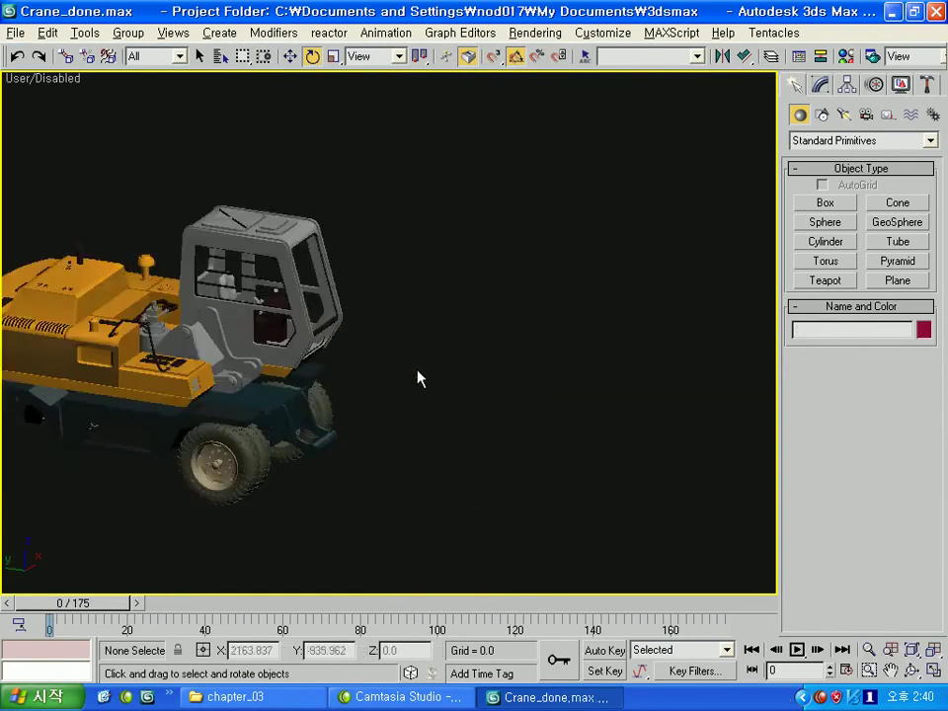
Step: Test-rotate the bucket, an arm piece and boom Object04 in Crane_done
left_click(613, 455)
left_click_drag(613, 455, 628, 359)
left_click(596, 262)
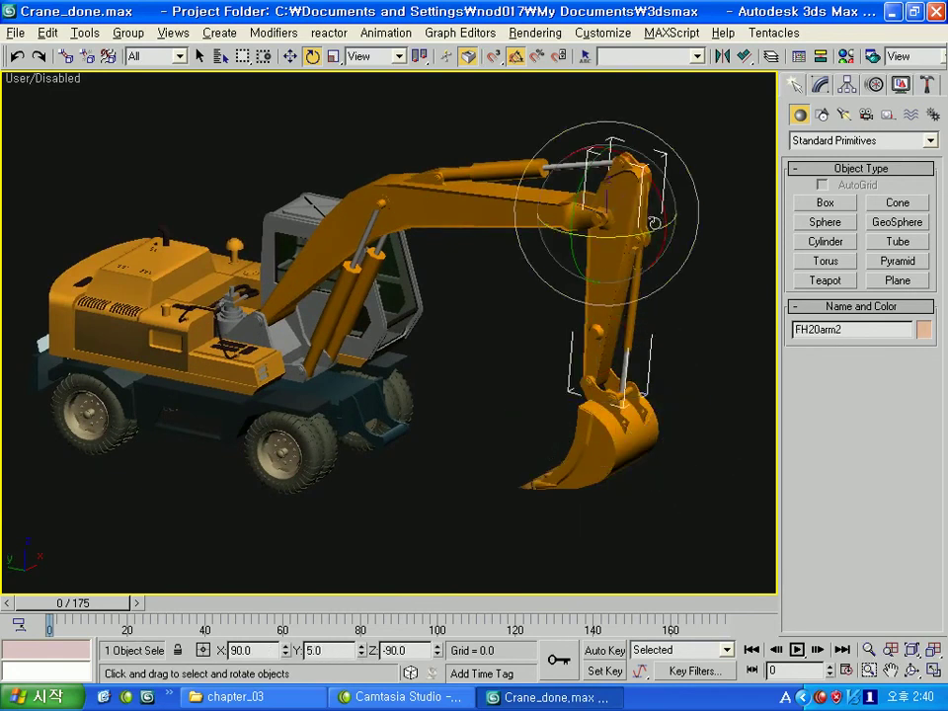
left_click_drag(596, 261, 553, 208)
left_click(478, 194)
left_click_drag(314, 275, 494, 378)
Step: Create an HI Solver IK chain from bucket Object25 to the boom base and pose the arm
middle_click_drag(608, 462, 474, 416, "alt")
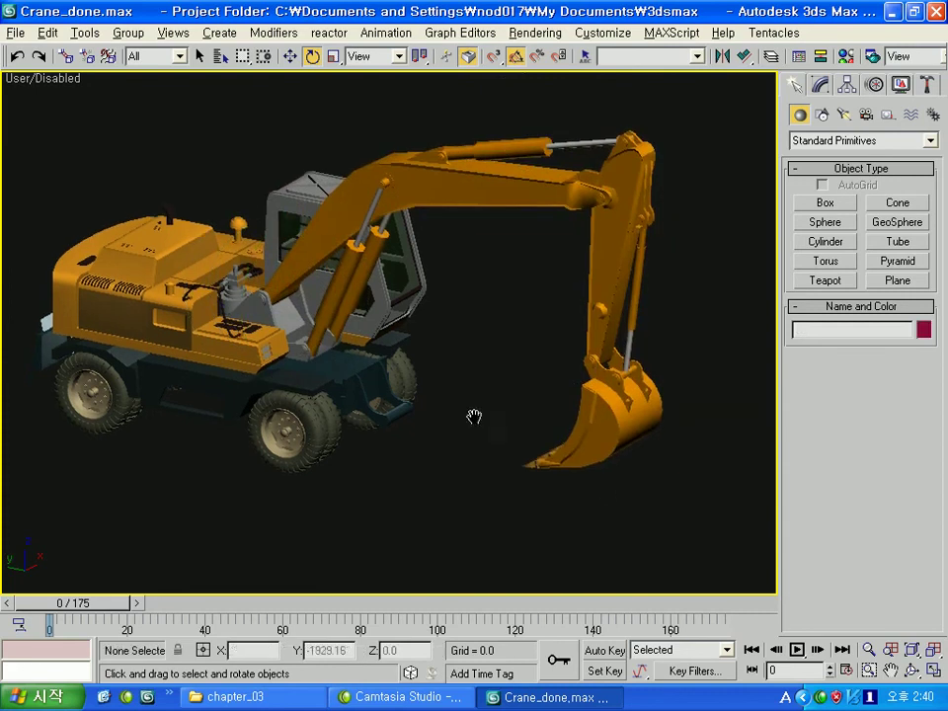
left_click(600, 424)
middle_click_drag(600, 425, 310, 99, "alt")
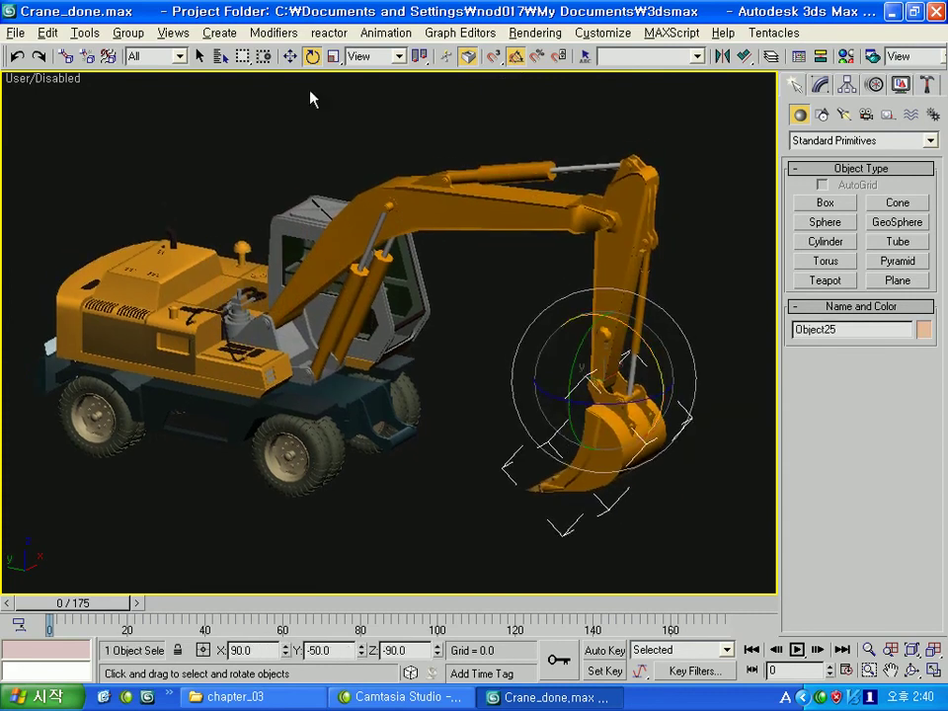
left_click(390, 39)
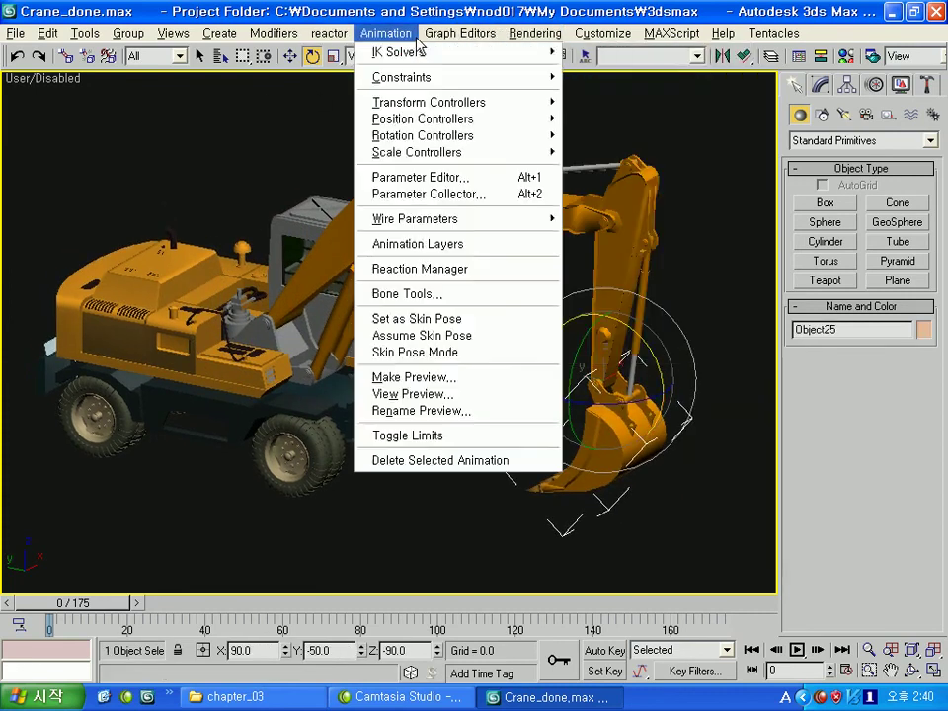
left_click(571, 53)
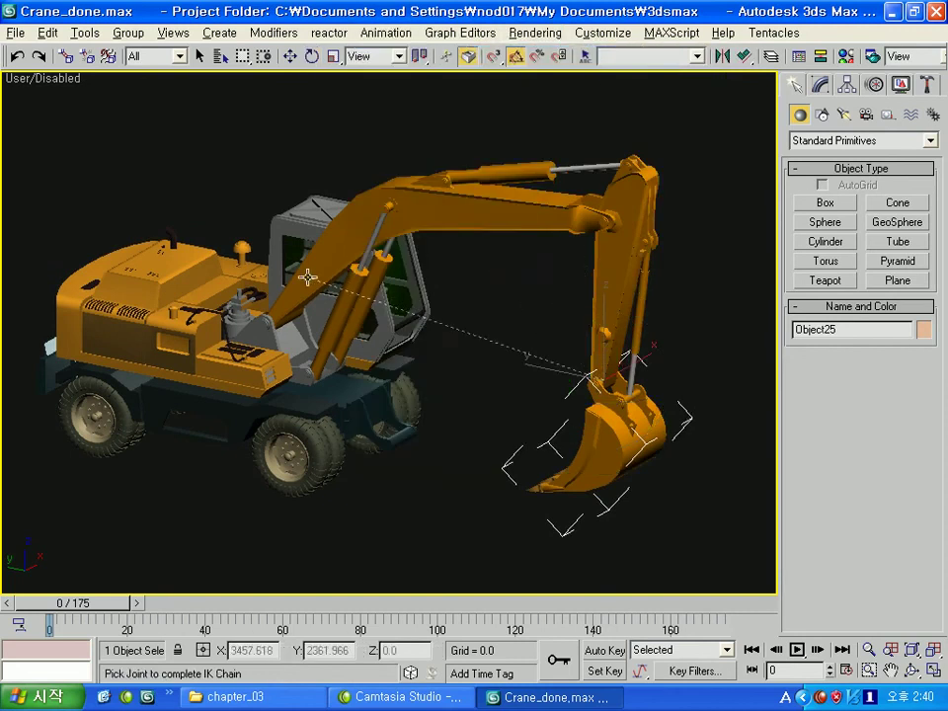
left_click(308, 277)
mouse_move(624, 385)
left_mouse_down()
mouse_move(476, 294)
mouse_move(613, 316)
mouse_move(683, 248)
mouse_move(707, 206)
mouse_move(721, 208)
mouse_move(444, 281)
left_mouse_up()
Step: With Auto Key on, key the arm raised at frame 84 and lowered at frame 0
scroll(722, 208, "down", 3)
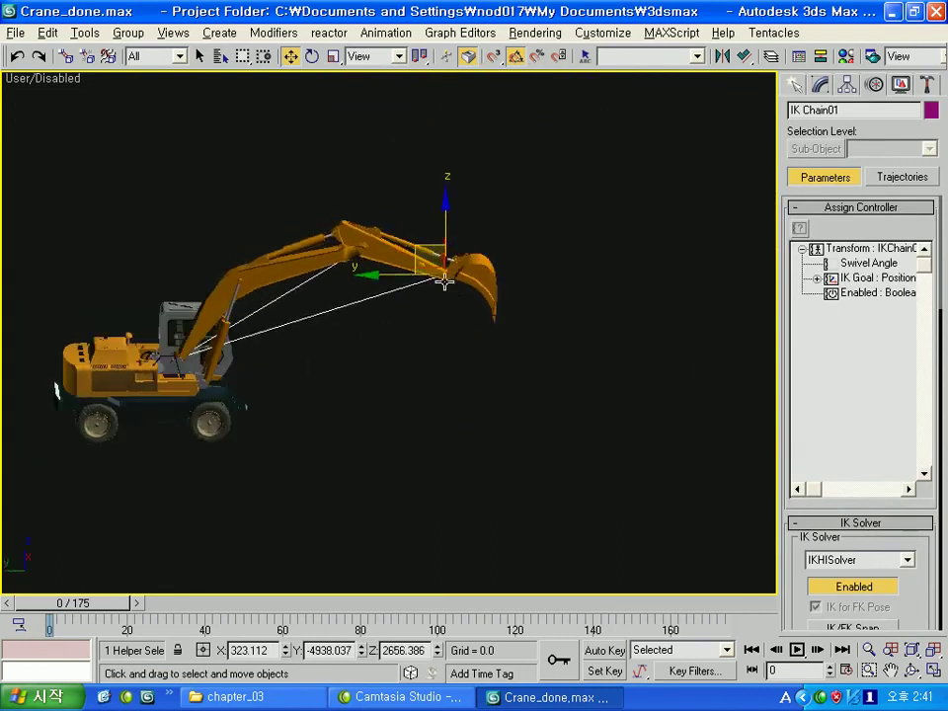
left_click(604, 649)
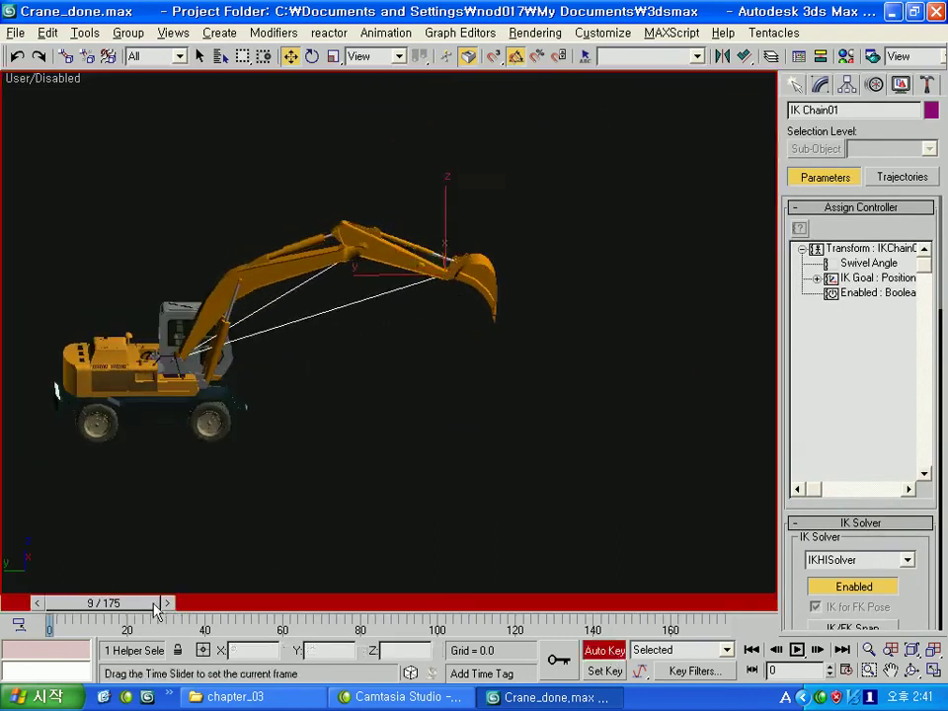
left_click_drag(74, 602, 373, 602)
mouse_move(424, 243)
left_mouse_down()
mouse_move(450, 248)
mouse_move(430, 211)
mouse_move(430, 229)
left_mouse_up()
left_click_drag(388, 605, 74, 603)
mouse_move(429, 232)
left_mouse_down()
mouse_move(330, 333)
mouse_move(296, 312)
mouse_move(227, 220)
left_mouse_up()
Step: Select bucket Object25 and scrub to frame 84 to review the motion
key("e")
left_click(296, 372)
scroll(301, 304, "up", 3)
scroll(306, 298, "up", 2)
left_click_drag(102, 619, 603, 604)
Step: Reselect bucket Object25 and frame the arm and bucket in wireframe view
scroll(422, 406, "down", 3)
key("w")
left_click_drag(380, 195, 383, 202)
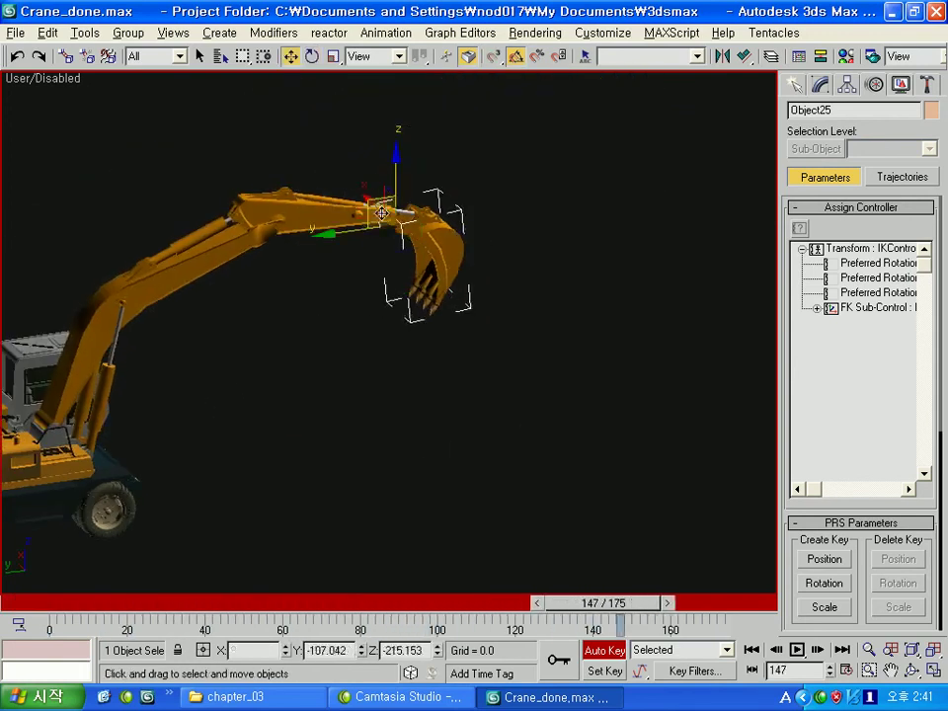
left_click(469, 296)
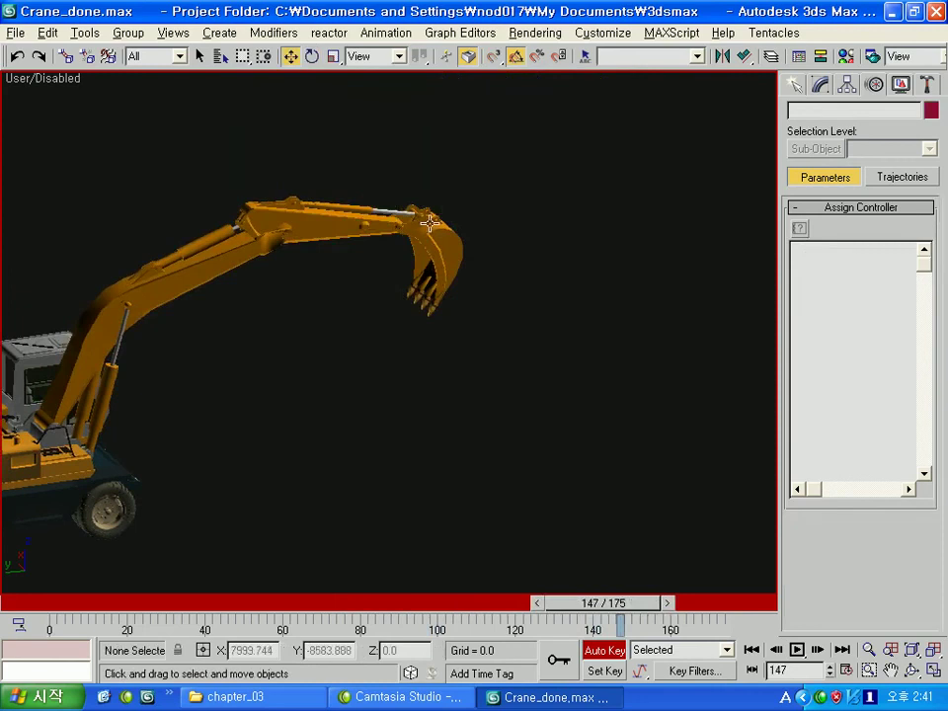
left_click(428, 223)
scroll(385, 254, "up", 2)
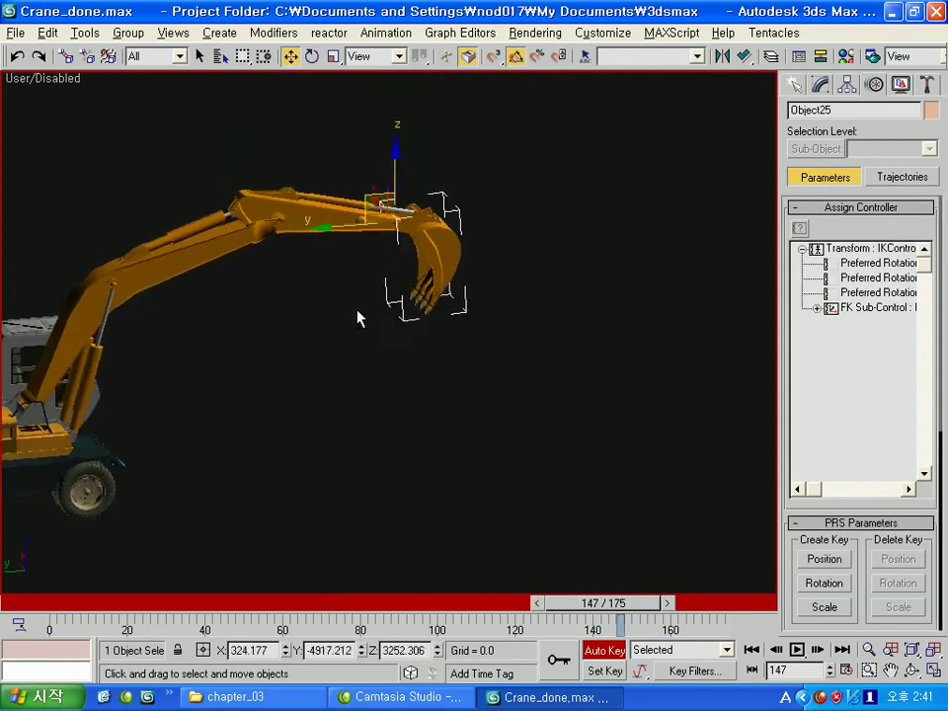
scroll(360, 317, "up", 2)
middle_click_drag(302, 300, 236, 396)
key("F3")
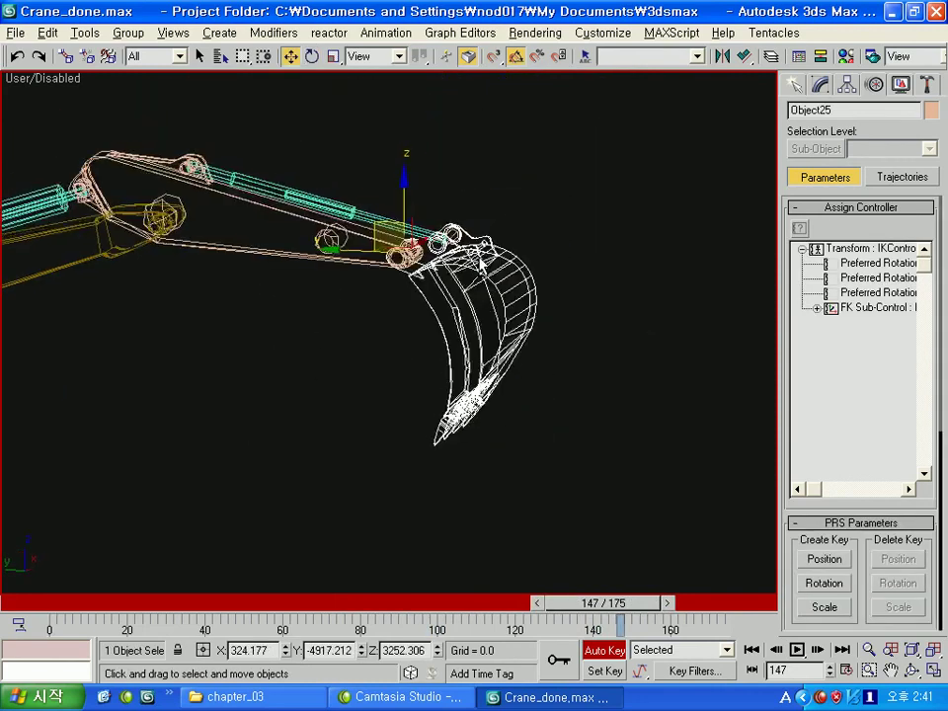
scroll(503, 203, "up", 4)
Step: Show the display options and select boom part Object24, then bucket Object25
left_click(901, 83)
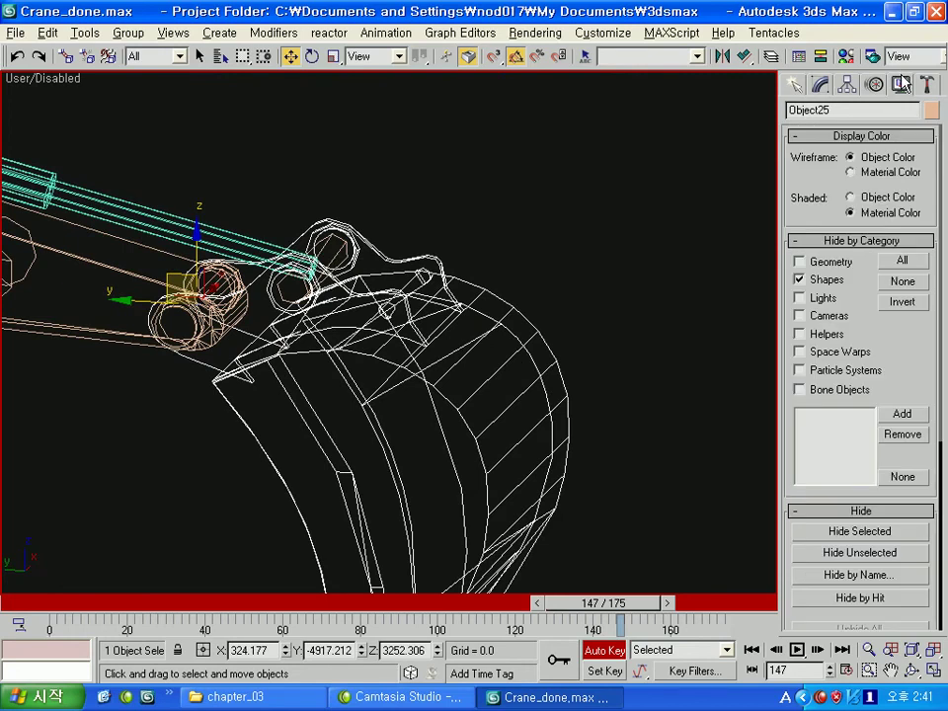
scroll(631, 254, "down", 4)
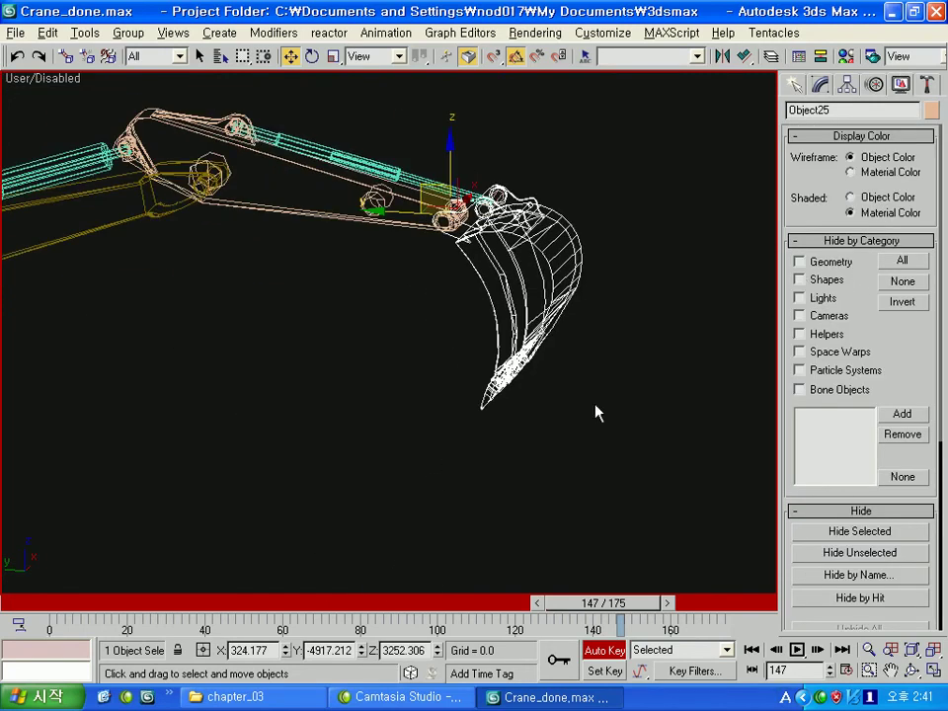
left_click(579, 363)
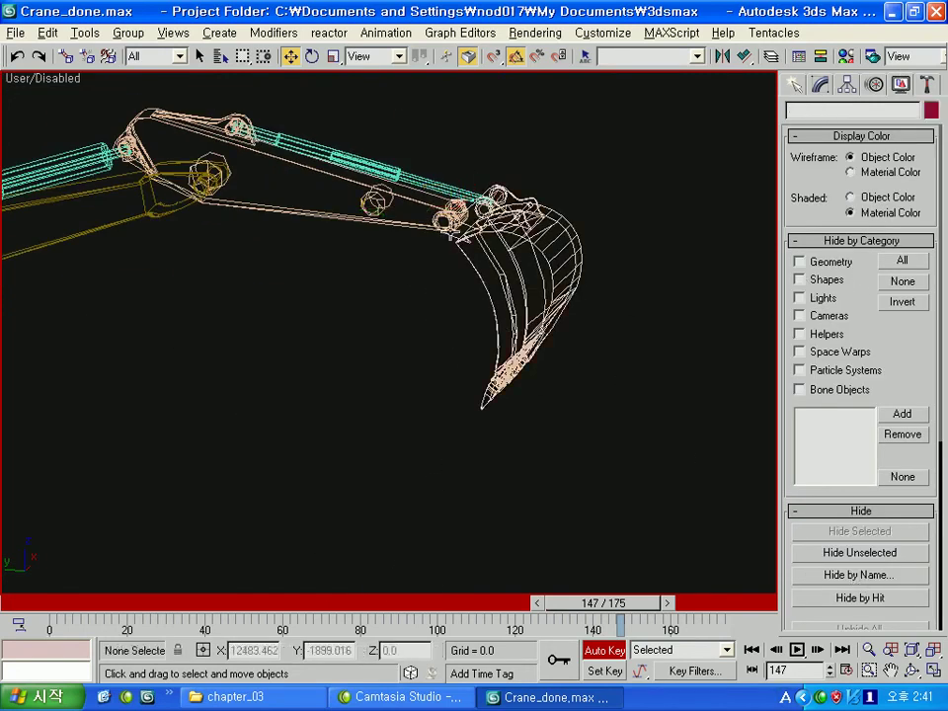
left_click(202, 172)
left_click(454, 212)
left_click(565, 214)
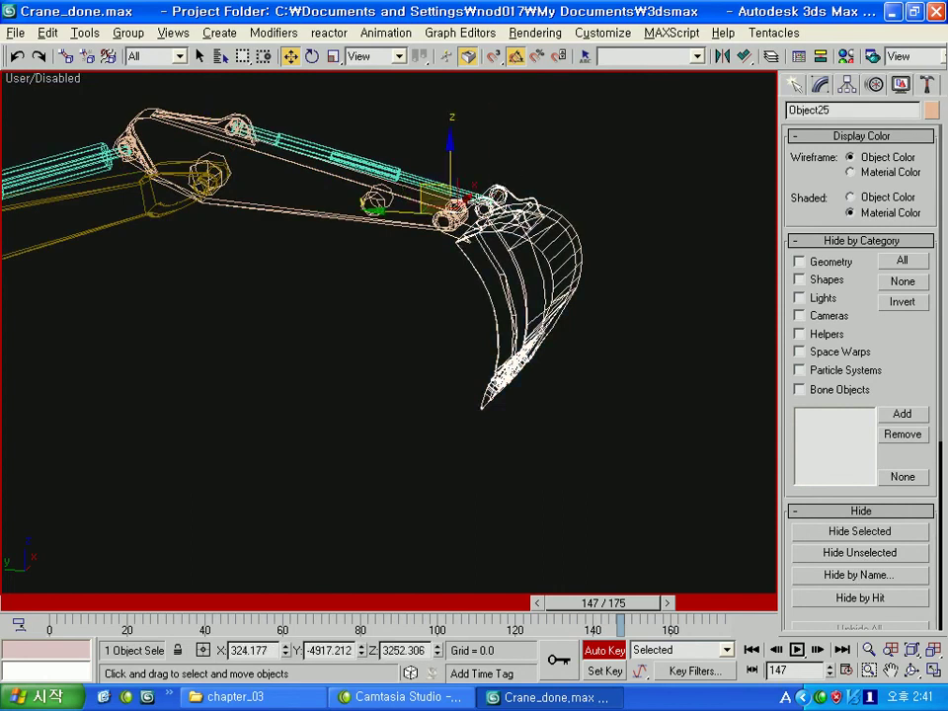
middle_click_drag(424, 256, 427, 281, "alt")
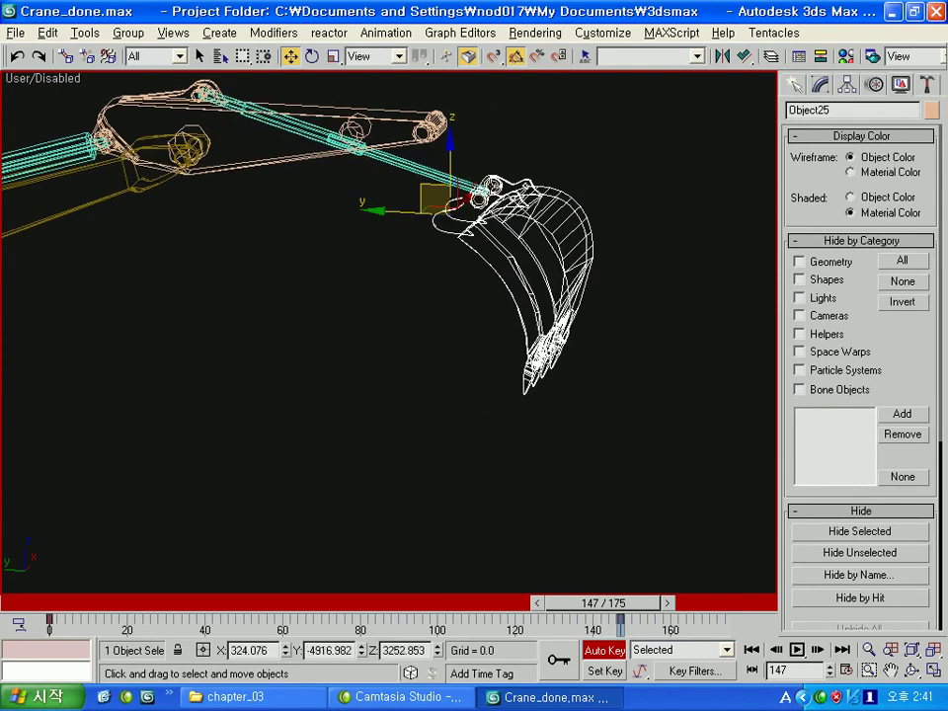
scroll(401, 365, "up", 5)
scroll(415, 348, "down", 5)
scroll(391, 353, "up", 4)
scroll(438, 328, "up", 2)
scroll(459, 296, "up", 2)
Step: Select the IK Chain01 goal, try lowering the arm, then undo back to the extended pose
left_click(457, 300)
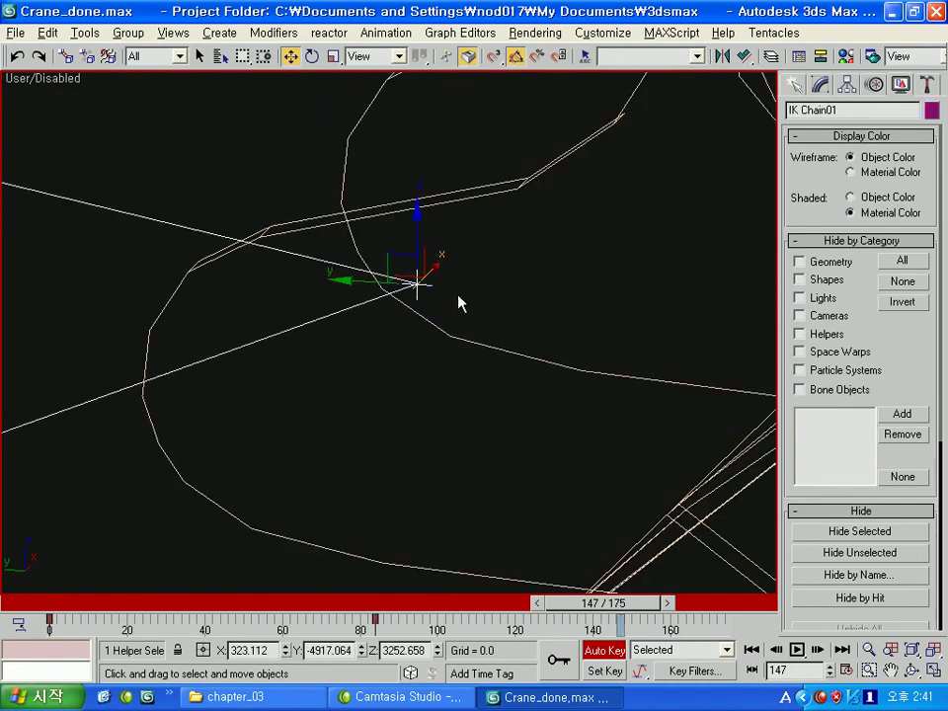
scroll(458, 297, "down", 2)
scroll(462, 296, "down", 2)
scroll(464, 296, "down", 2)
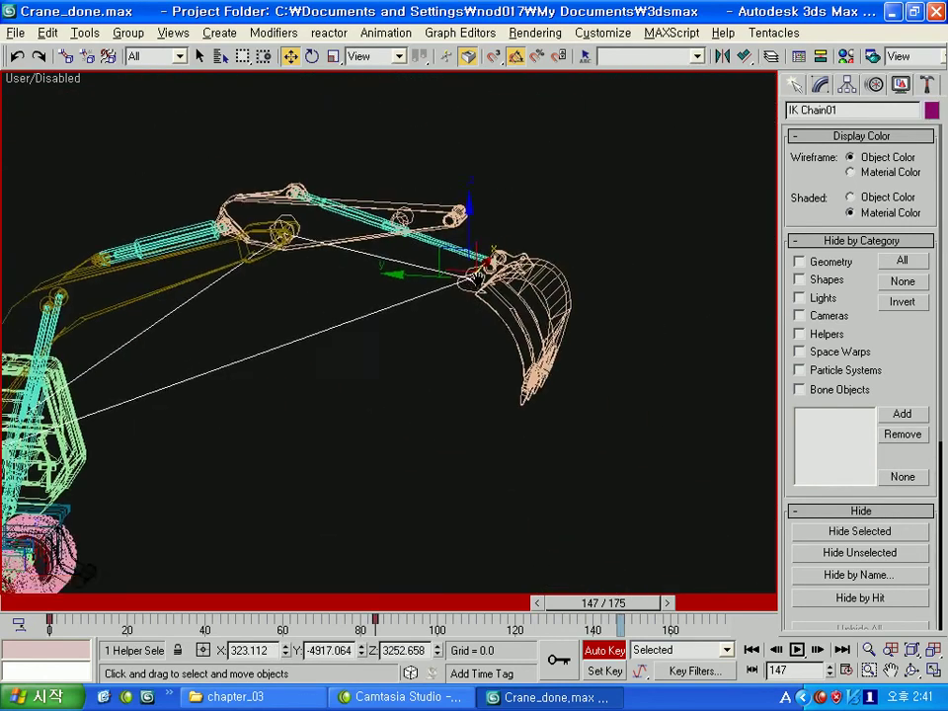
scroll(464, 296, "down", 2)
mouse_move(434, 242)
left_mouse_down()
mouse_move(441, 296)
mouse_move(403, 335)
left_mouse_up()
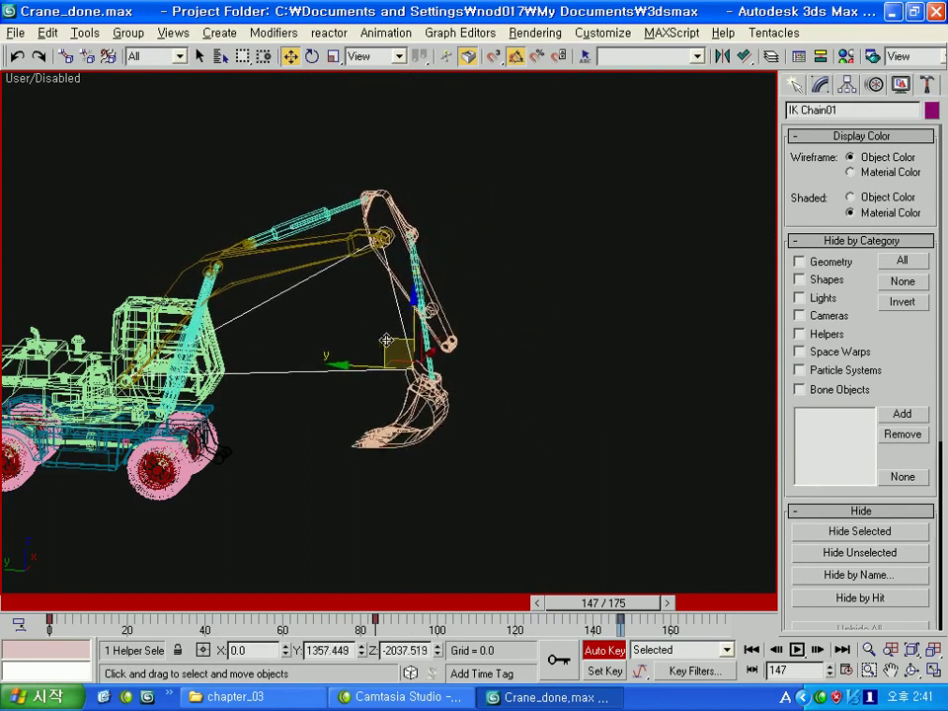
key("ctrl+z")
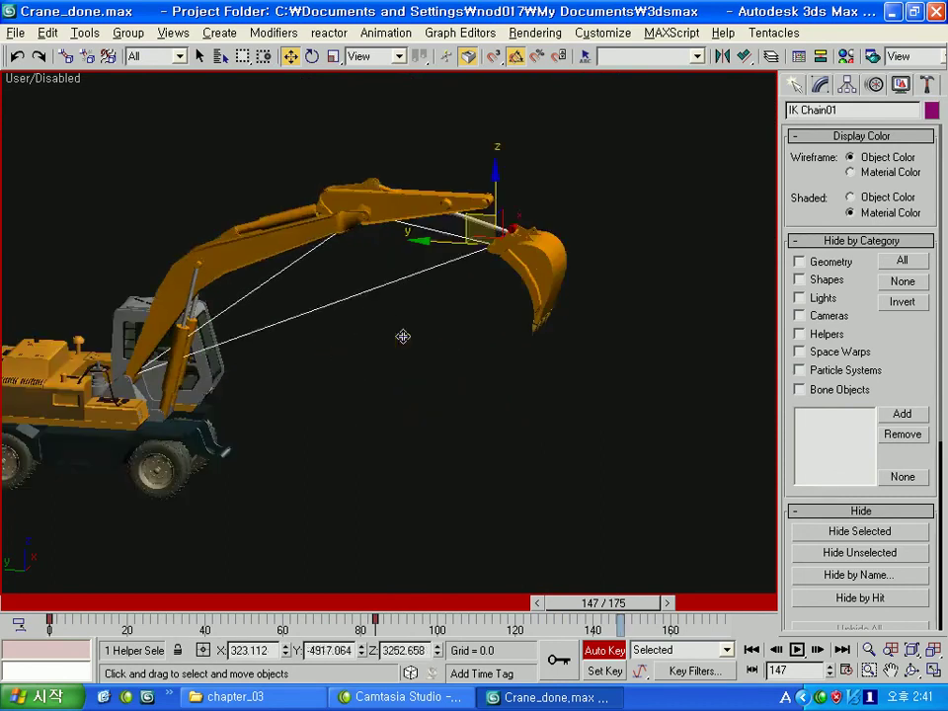
key("ctrl+z")
key("ctrl+z")
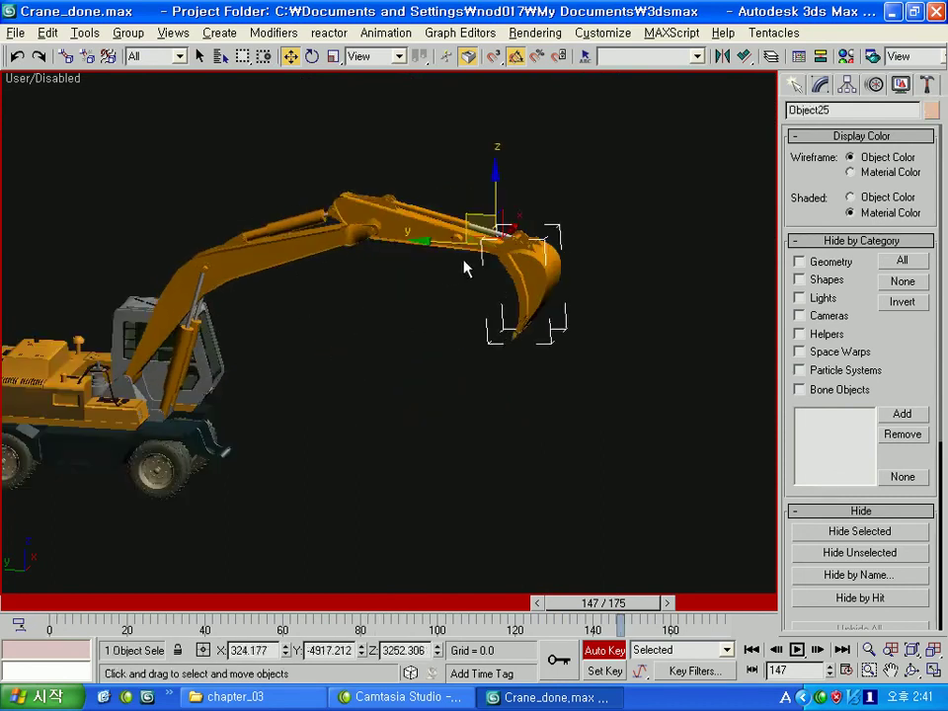
Step: Reselect the IK chain goal and pull it down to lower the arm to bucket level
scroll(473, 296, "up", 3)
scroll(486, 326, "up", 3)
scroll(405, 355, "up", 2)
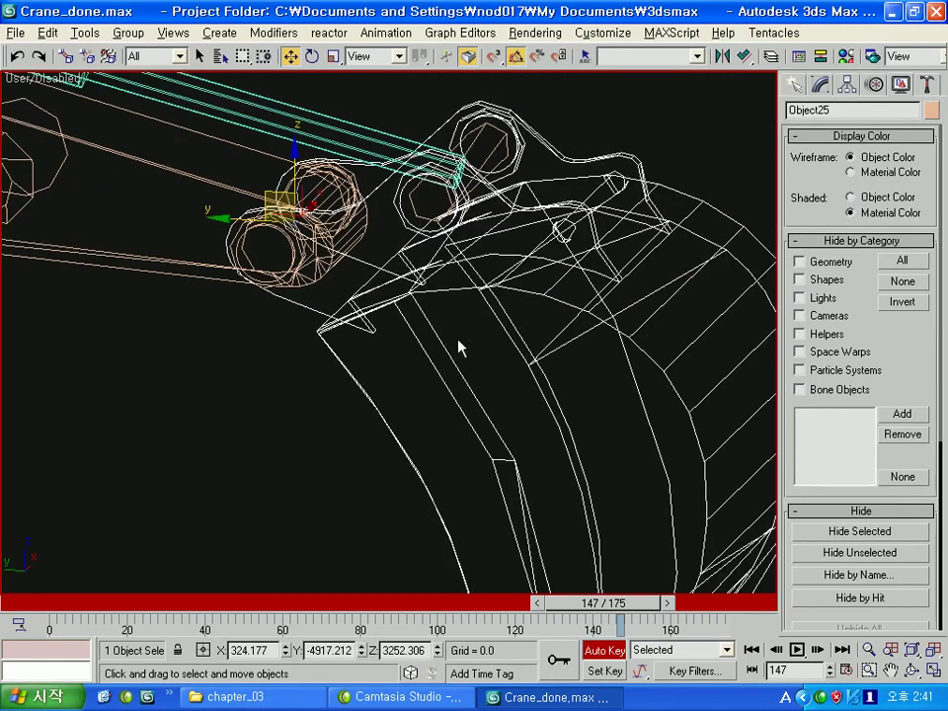
left_click(508, 98)
scroll(359, 332, "up", 3)
scroll(422, 274, "up", 2)
scroll(411, 250, "up", 2)
left_click(410, 250)
scroll(411, 249, "down", 3)
scroll(434, 326, "down", 4)
scroll(464, 418, "down", 3)
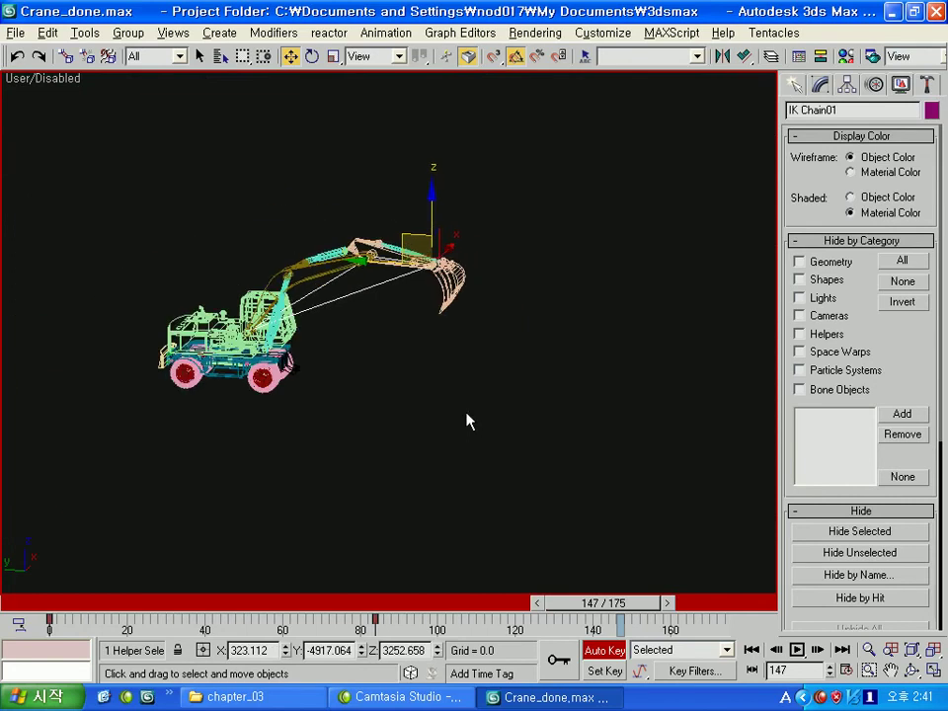
mouse_move(403, 232)
left_mouse_down()
mouse_move(425, 333)
mouse_move(367, 311)
left_mouse_up()
Step: Rotate the bucket about its X axis so it curls inward
scroll(368, 310, "up", 5)
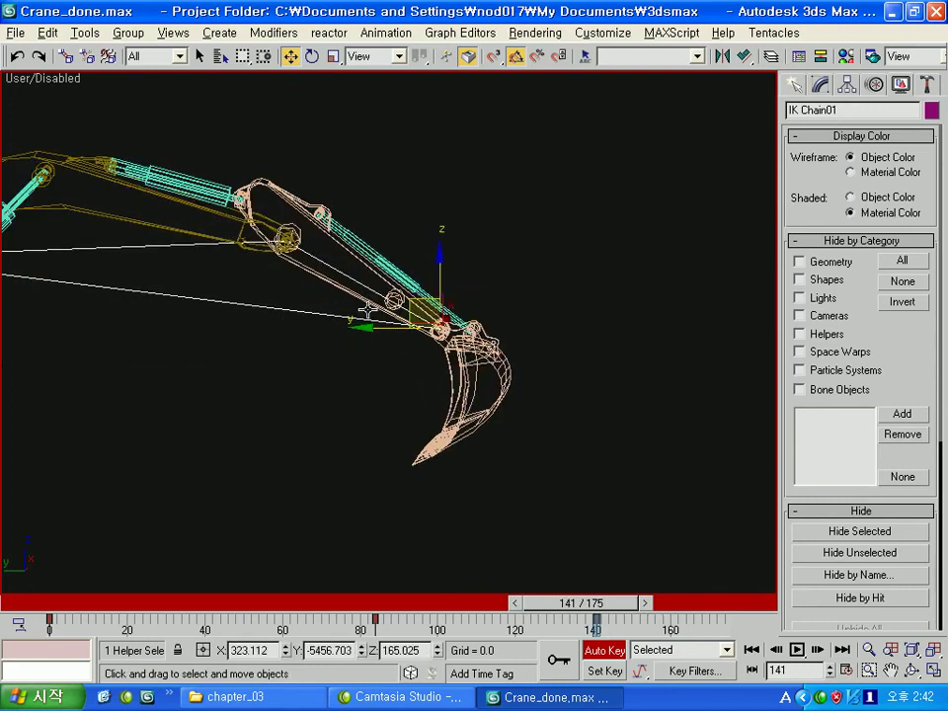
left_click(444, 394)
key("e")
mouse_move(474, 336)
left_mouse_down()
mouse_move(476, 393)
mouse_move(585, 533)
left_mouse_up()
Step: Return to frame 0 and tilt the bucket slightly about its X axis
key("shift+z")
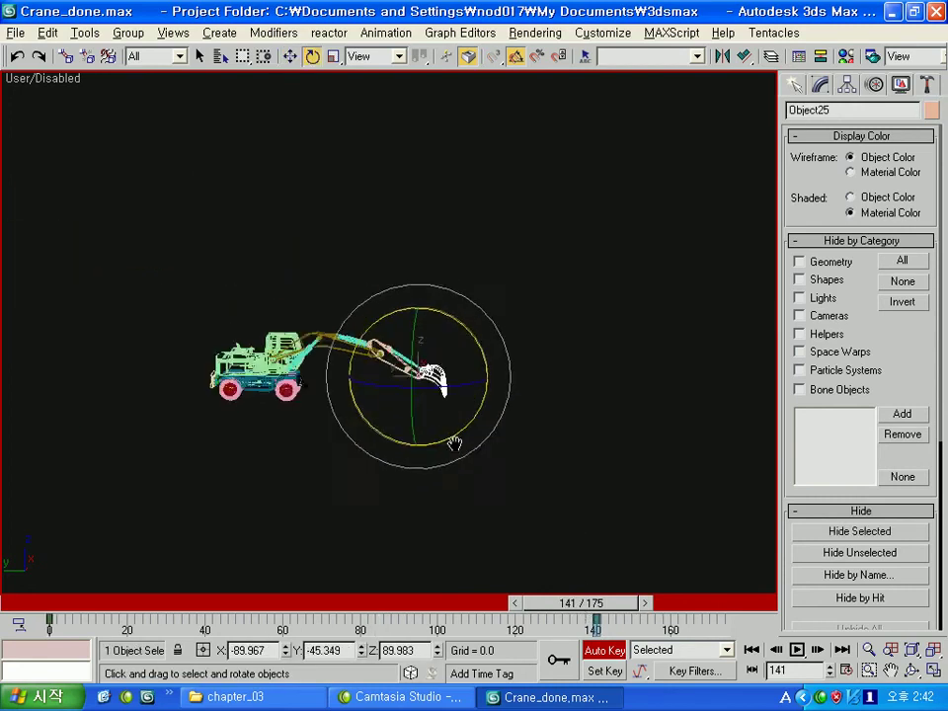
mouse_move(581, 610)
left_mouse_down()
mouse_move(131, 583)
mouse_move(289, 599)
mouse_move(582, 602)
mouse_move(344, 605)
left_mouse_up()
key("e")
left_click(507, 461)
key("ctrl+z")
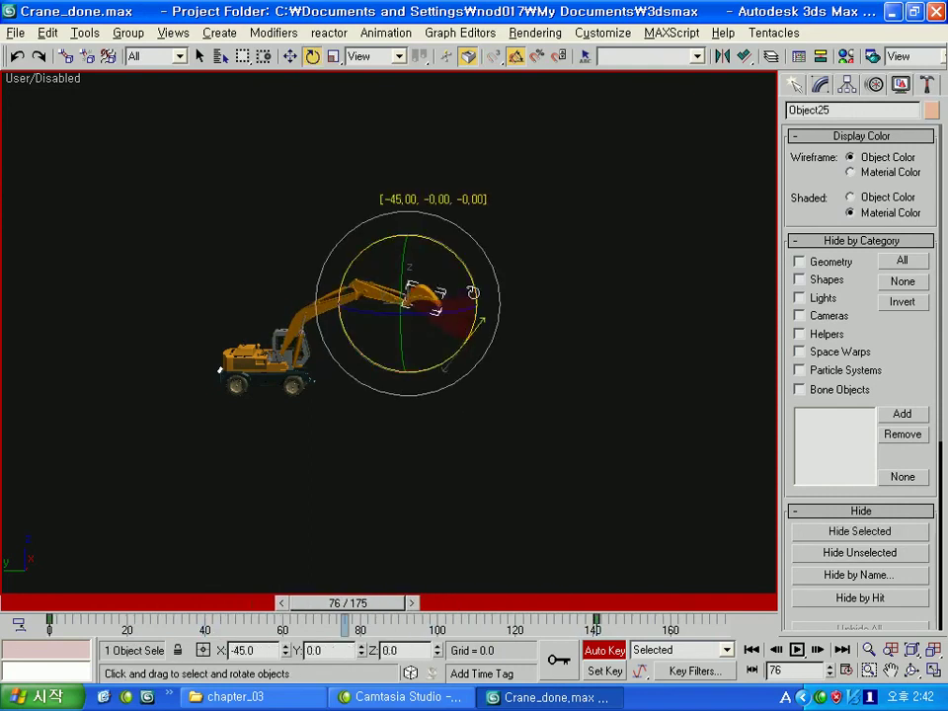
left_click_drag(345, 602, 14, 602)
middle_click_drag(490, 418, 400, 428)
scroll(401, 427, "up", 3)
left_click_drag(301, 407, 312, 387)
Step: On the 241-frame timeline, key the bucket rotated 50 degrees inward at frame 197
left_click_drag(107, 609, 729, 609)
key("e")
right_click_drag(730, 621, 616, 612, "ctrl+alt")
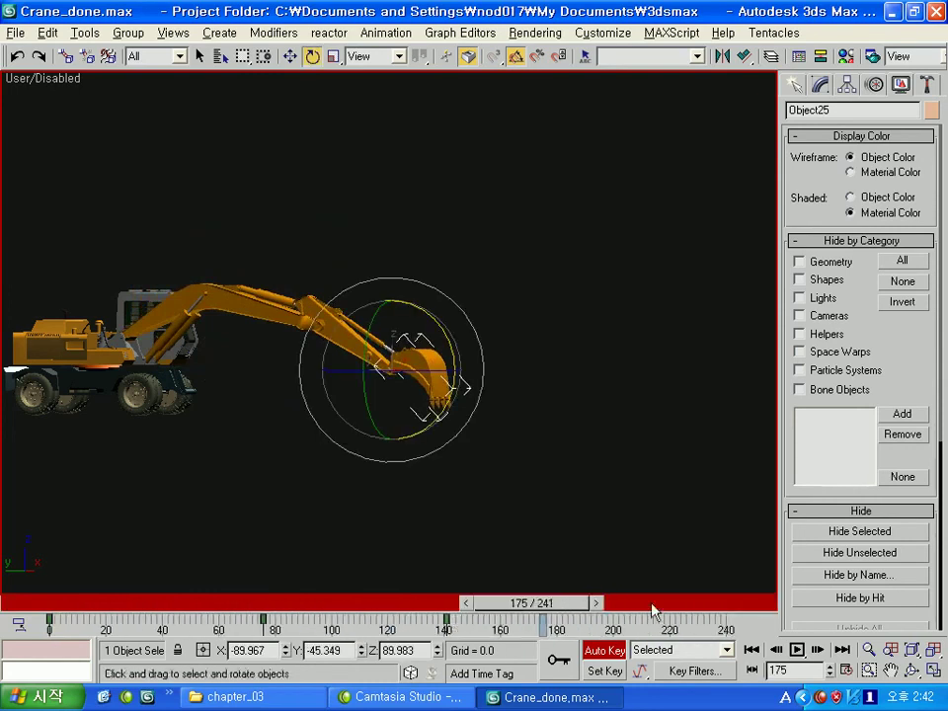
left_click_drag(614, 609, 638, 609)
left_click_drag(449, 395, 414, 446)
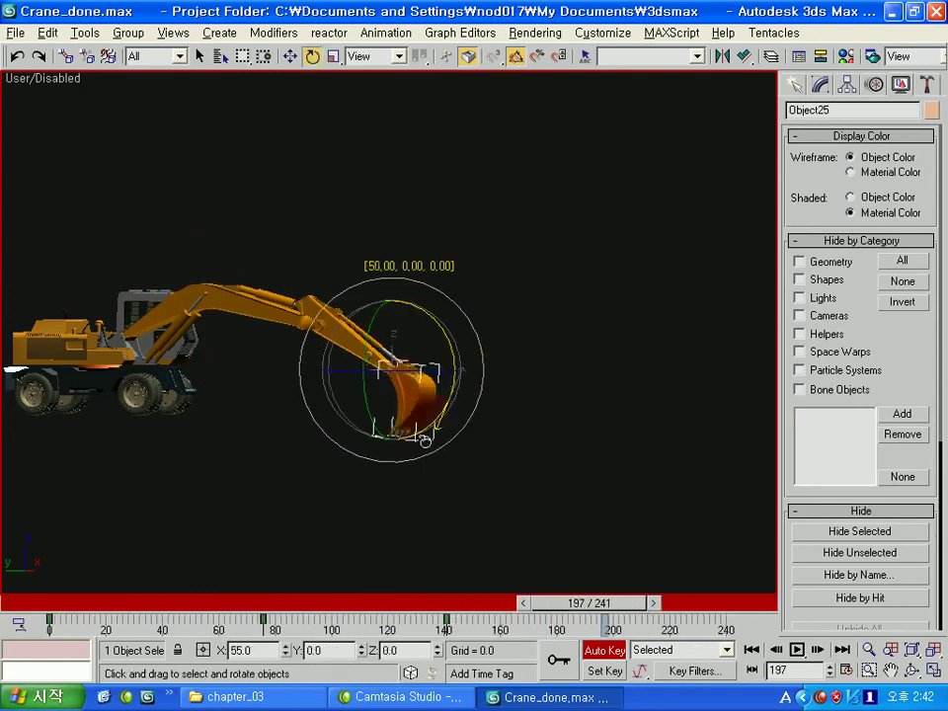
Step: Select the arm piece FH20arm2 and show the viewport in wireframe
left_click(326, 316)
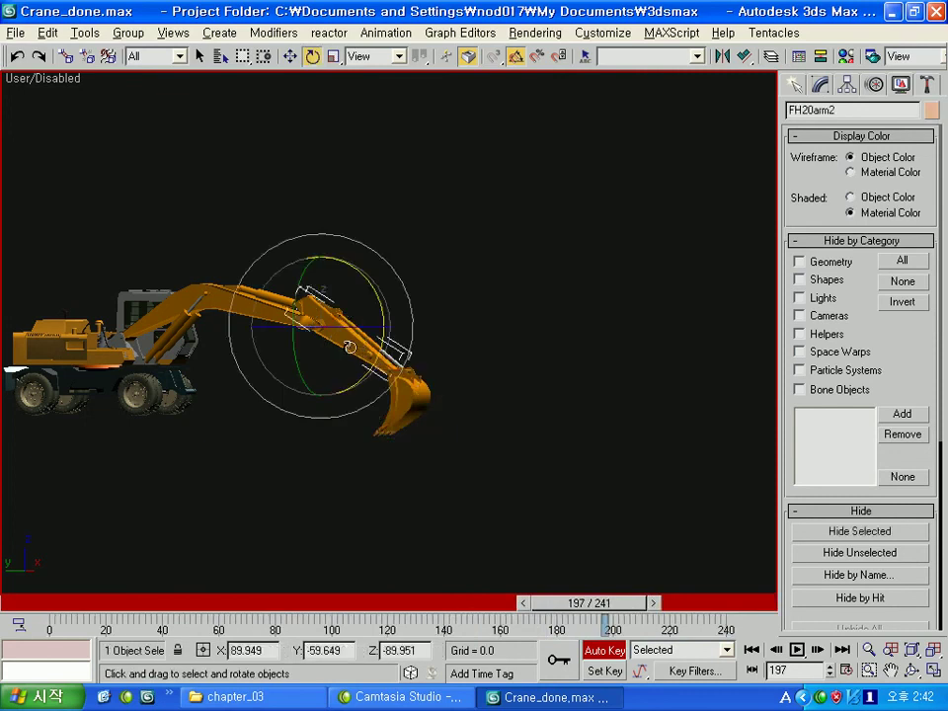
left_click(259, 416)
left_click(343, 337)
scroll(363, 385, "up", 3)
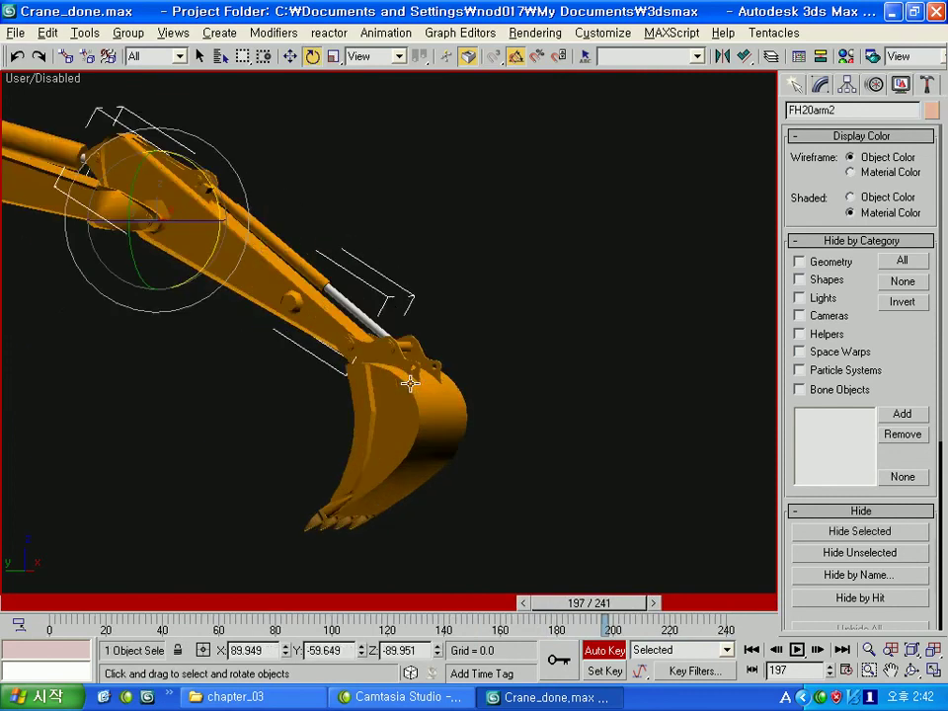
scroll(363, 385, "up", 2)
key("F3")
scroll(363, 385, "up", 2)
scroll(280, 276, "up", 3)
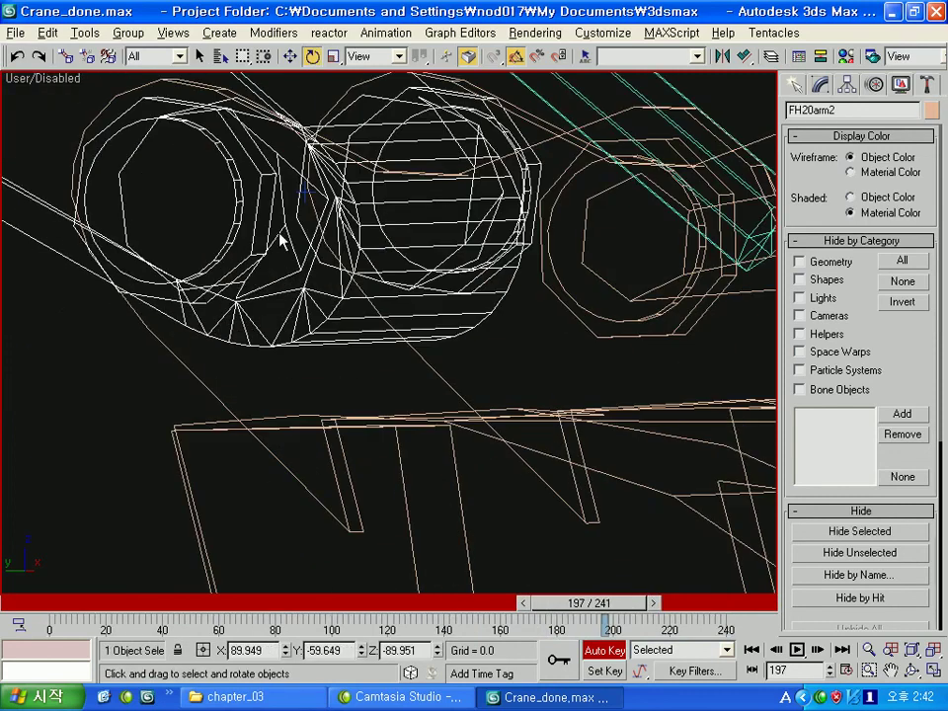
Step: Select the IK chain goal in Top view and bring up the Create panel
left_click(306, 196)
scroll(308, 194, "up", 3)
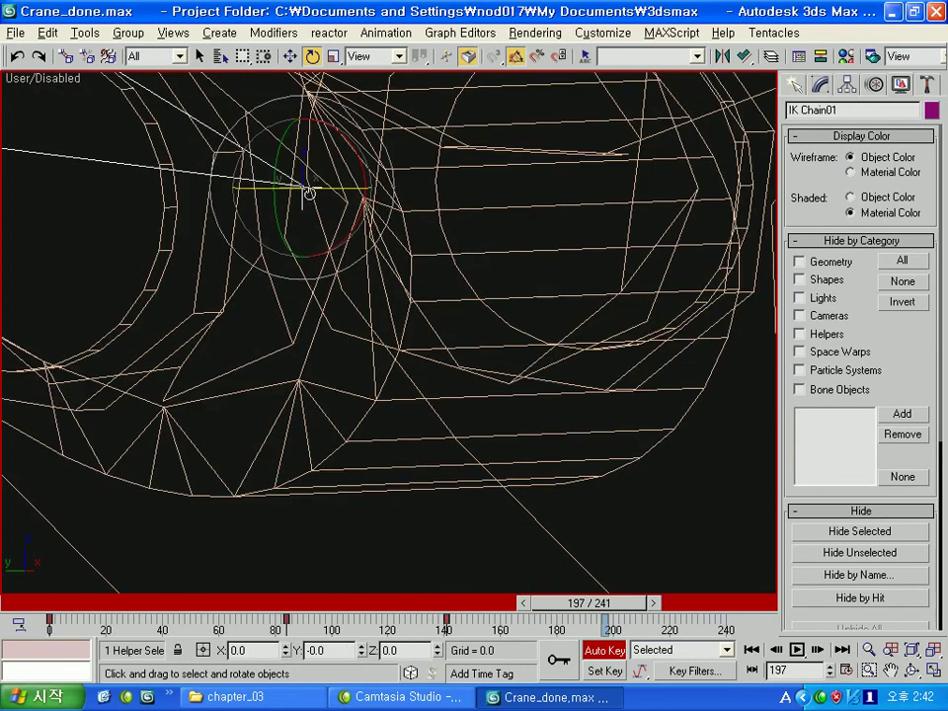
key("t")
key("F3")
scroll(310, 207, "down", 5)
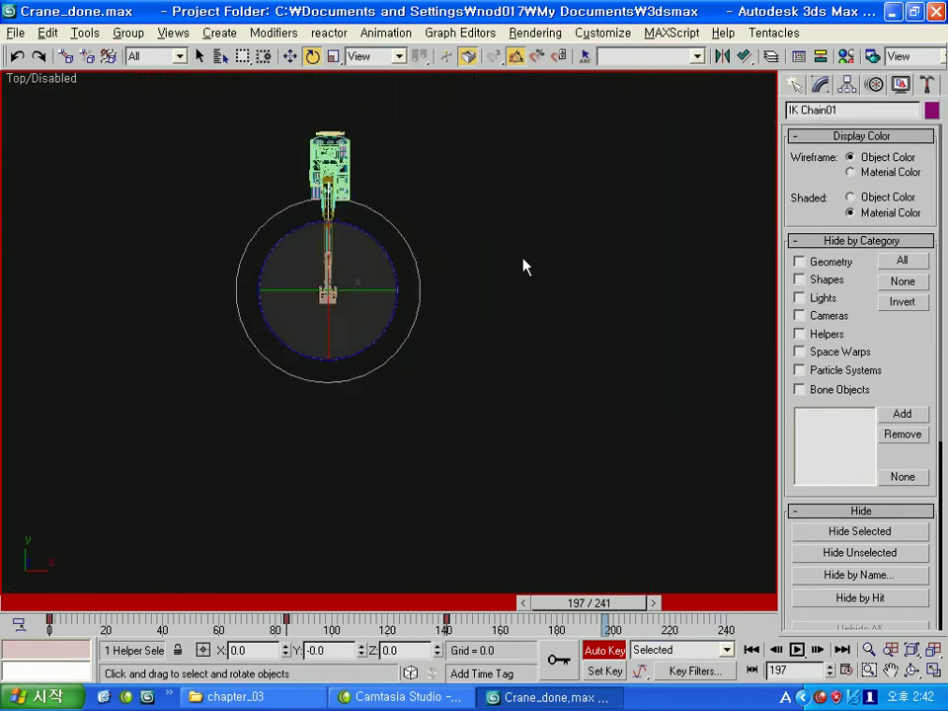
left_click(795, 85)
Step: Draw a large Dummy helper box around the bucket
left_click(888, 114)
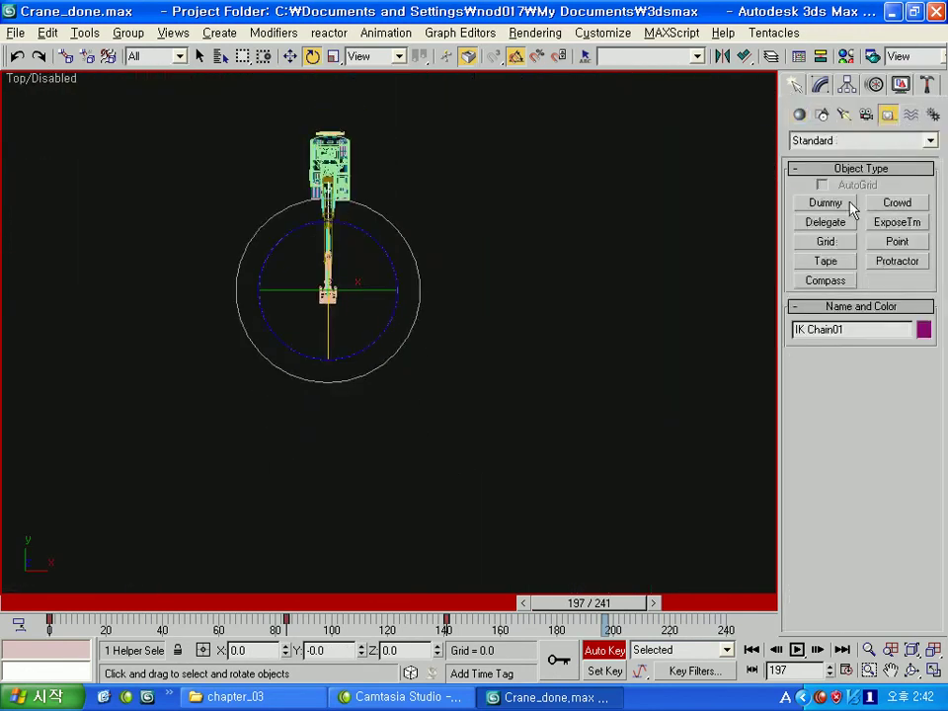
left_click(825, 203)
scroll(444, 296, "up", 3)
scroll(260, 281, "up", 3)
scroll(261, 275, "up", 2)
left_click_drag(304, 274, 514, 154)
middle_click_drag(514, 154, 296, 257, "alt")
scroll(276, 266, "up", 3)
scroll(264, 279, "up", 3)
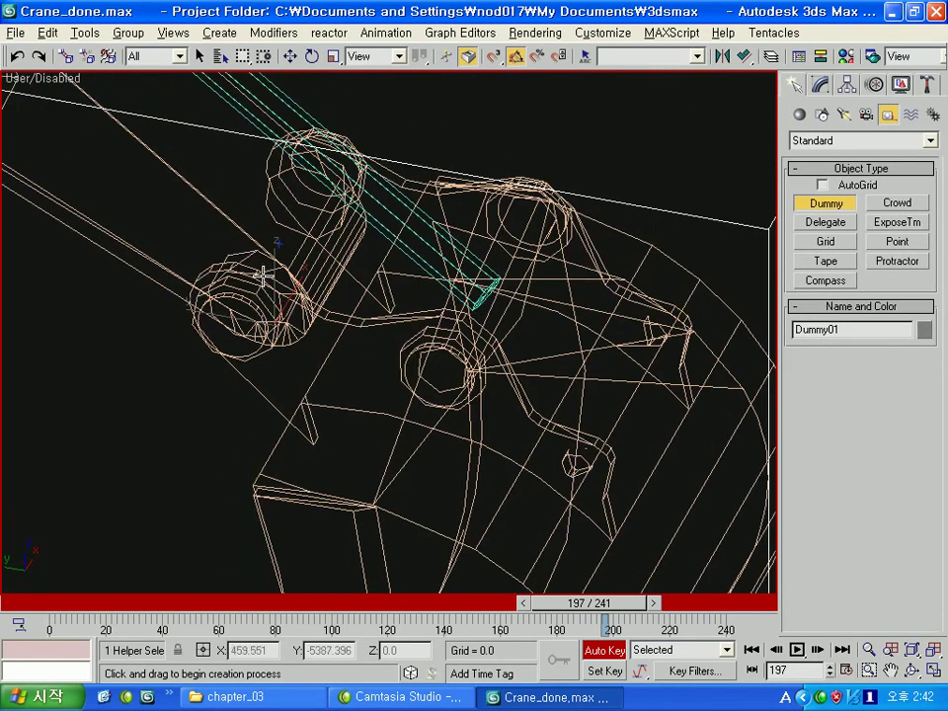
Step: Link IK Chain01 to Dummy01, then test-move the dummy and undo the move
left_click(66, 57)
scroll(296, 326, "up", 1)
scroll(296, 326, "up", 1)
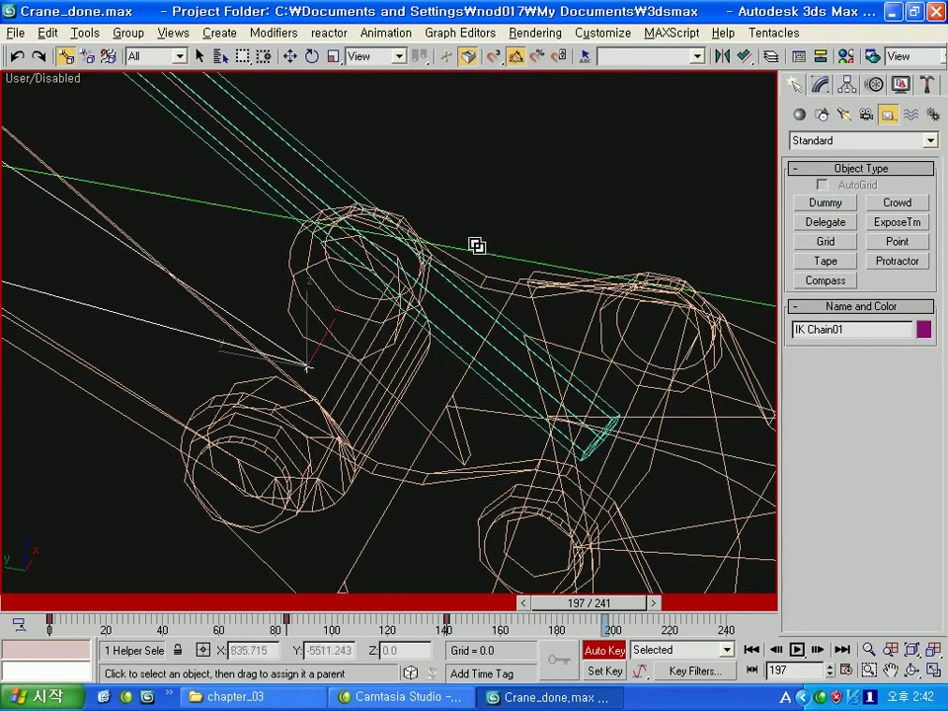
scroll(476, 246, "down", 4)
scroll(504, 246, "down", 2)
key("w")
left_click(516, 242)
key("F3")
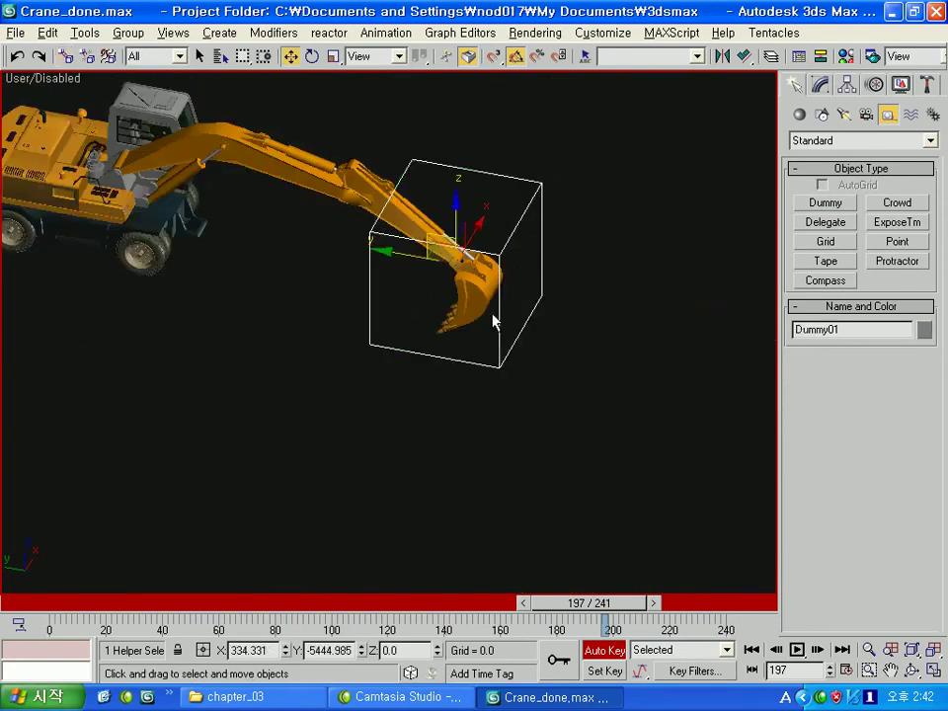
middle_click_drag(494, 321, 515, 267, "alt")
mouse_move(590, 602)
left_mouse_down()
mouse_move(581, 602)
mouse_move(589, 602)
left_mouse_up()
mouse_move(447, 240)
left_mouse_down()
mouse_move(264, 231)
mouse_move(259, 212)
left_mouse_up()
key("ctrl+z")
Step: Swing the excavator body around its vertical axis and reframe the view at a three-quarter angle
left_click(323, 394)
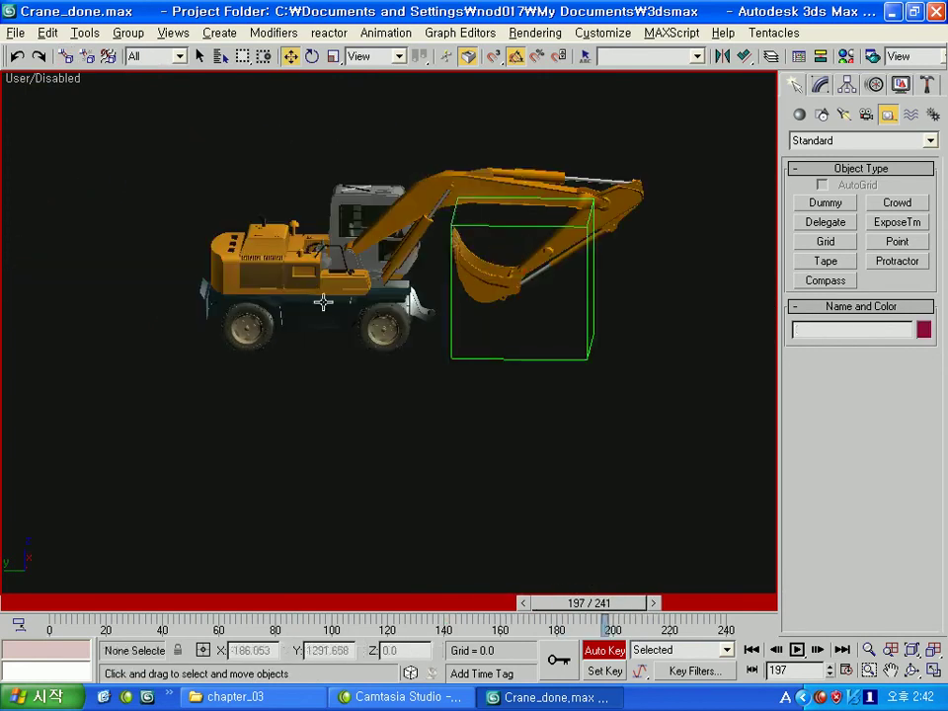
left_click(339, 290)
key("e")
mouse_move(362, 294)
left_mouse_down()
mouse_move(266, 294)
mouse_move(506, 381)
left_mouse_up()
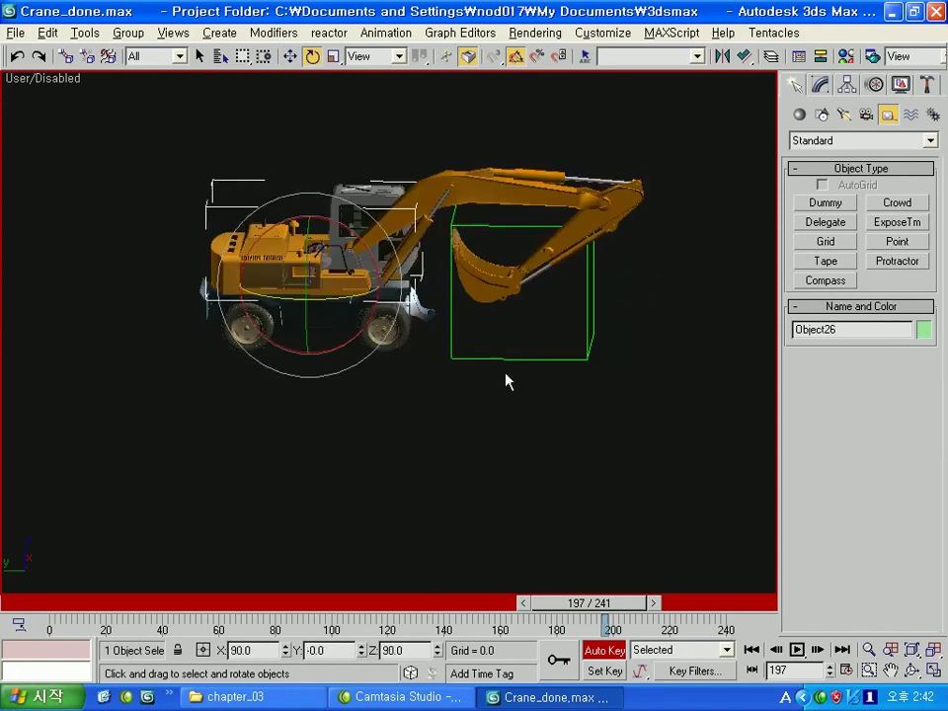
left_click(500, 371)
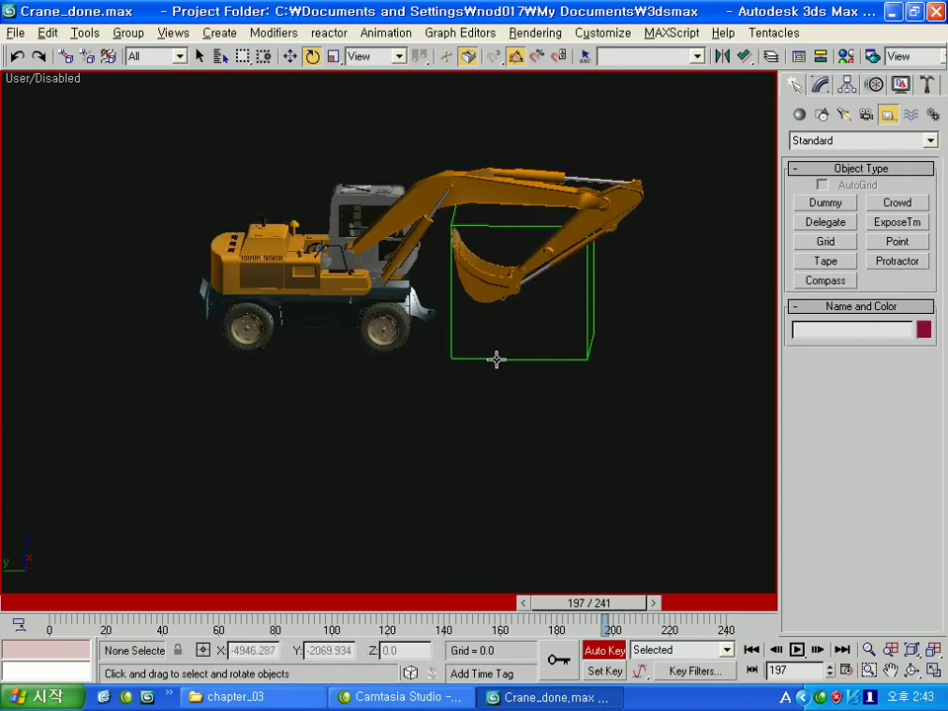
middle_click_drag(410, 353, 350, 395)
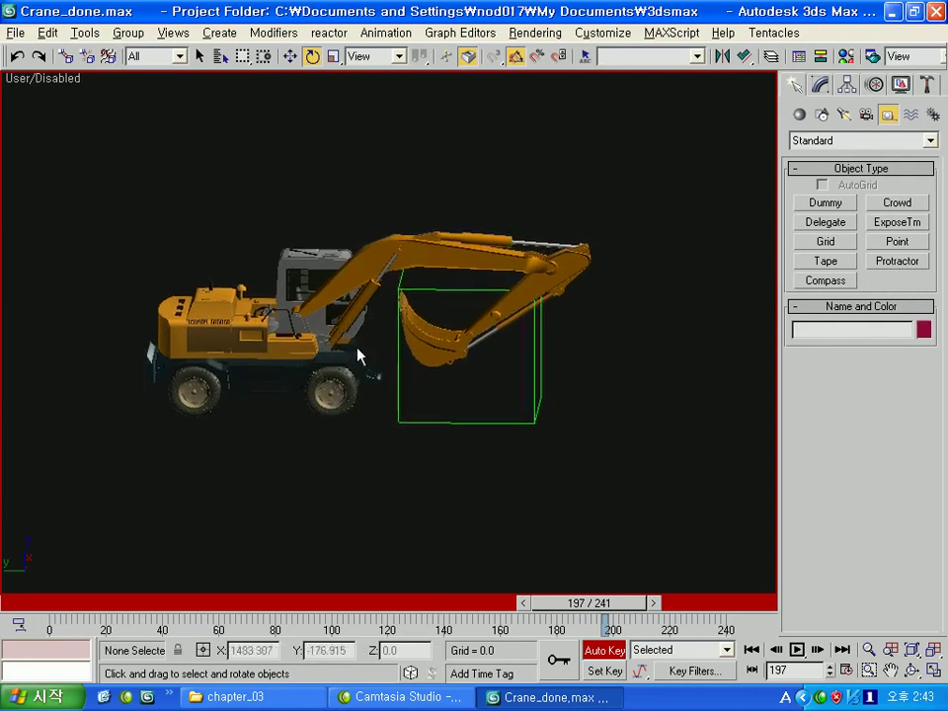
middle_click_drag(248, 322, 360, 412, "alt")
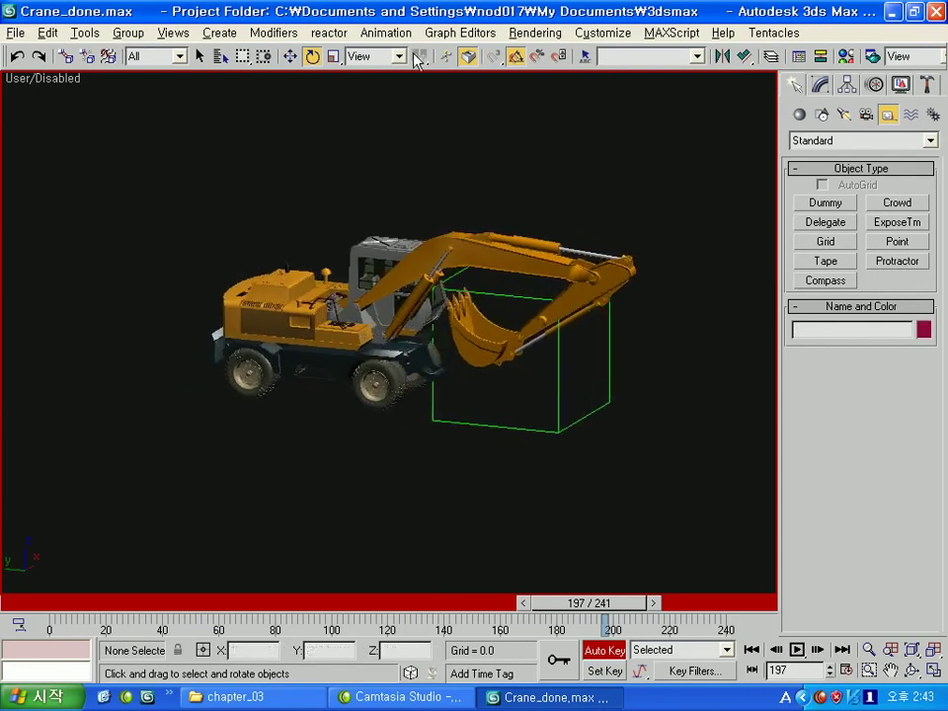
left_click(388, 32)
mouse_move(425, 52)
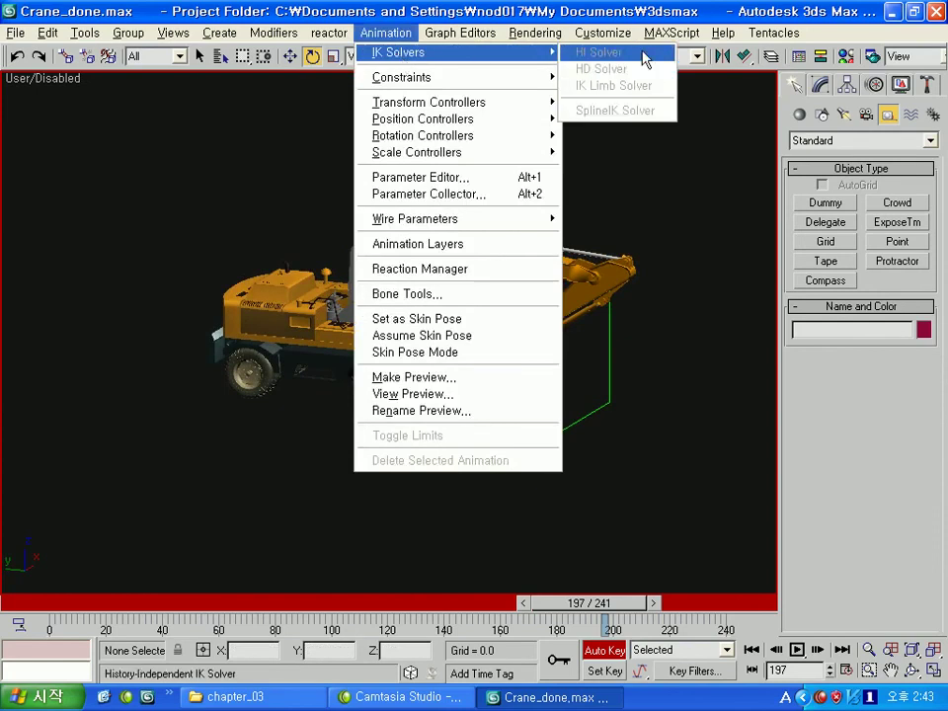
Step: At frame 0, select Dummy01 and turn off Auto Key
middle_click_drag(426, 539, 558, 654, "alt")
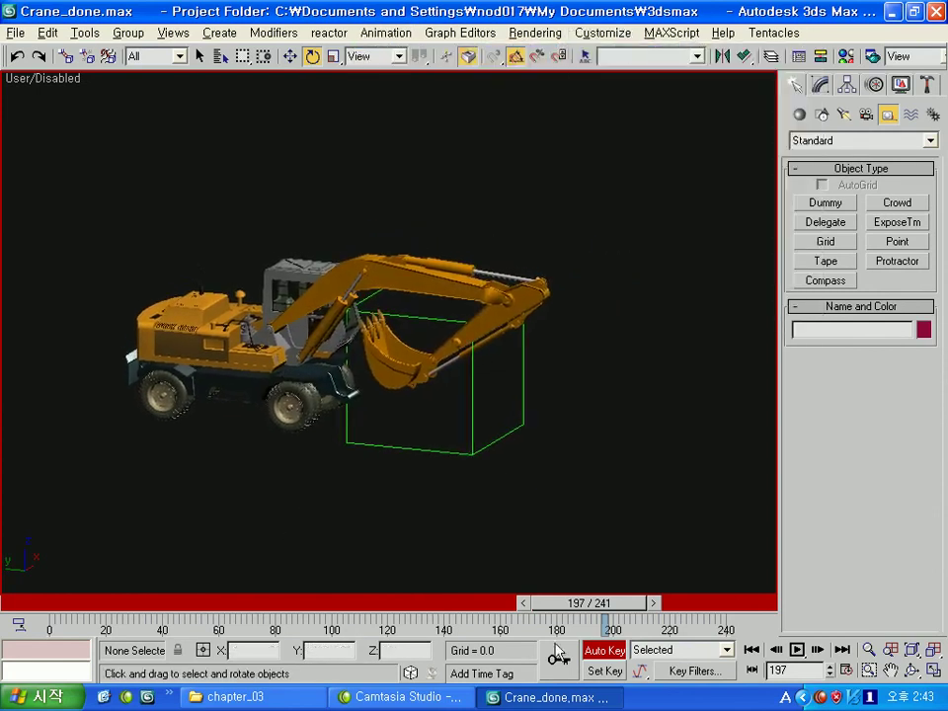
left_click_drag(589, 602, 49, 589)
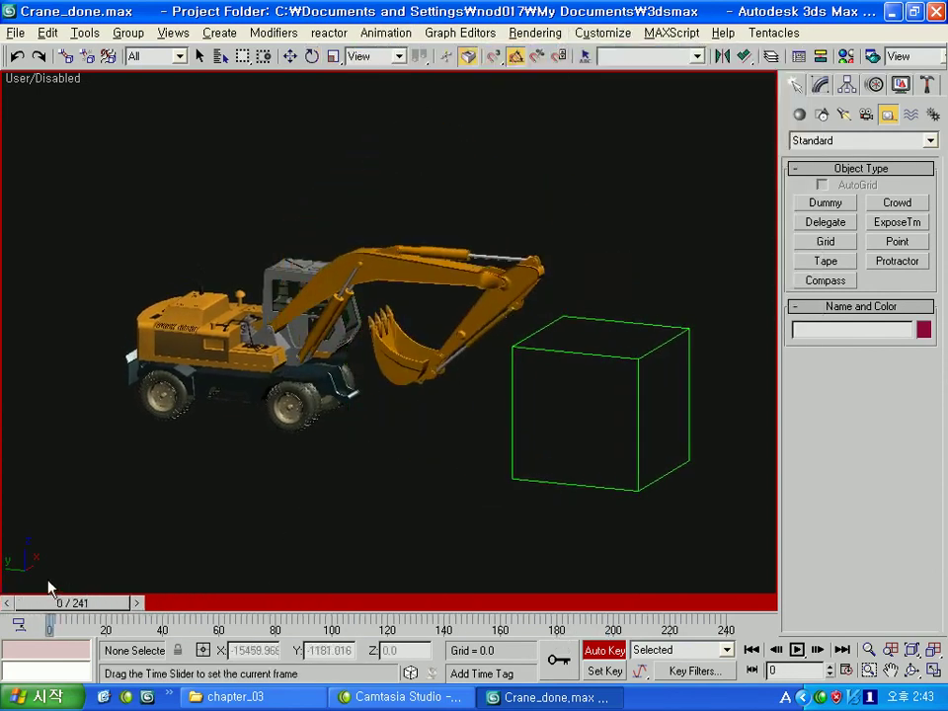
key("e")
left_click(639, 402)
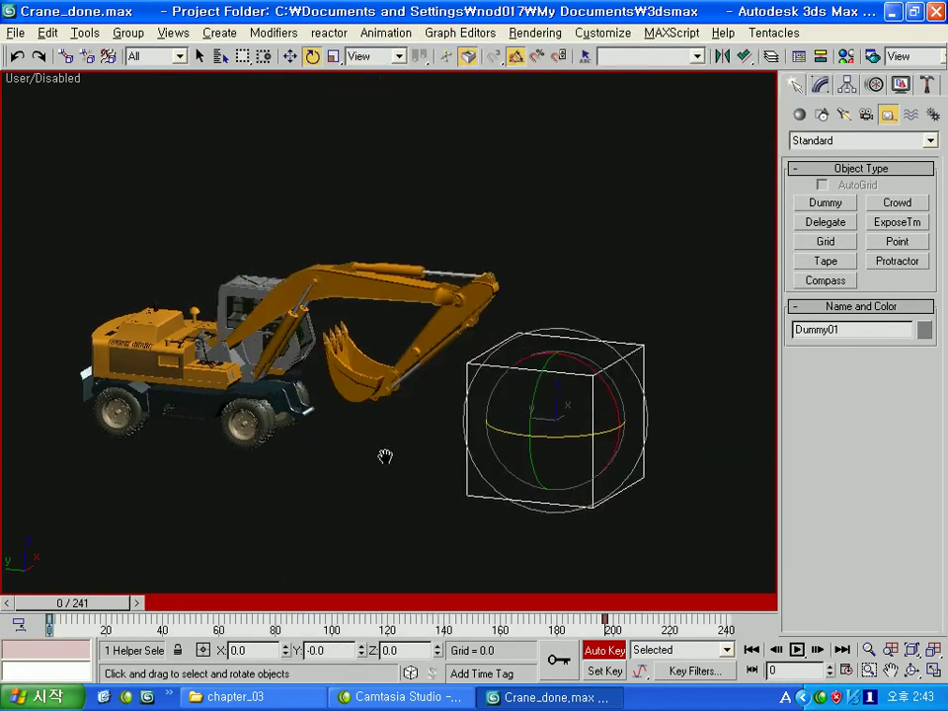
left_click(622, 651)
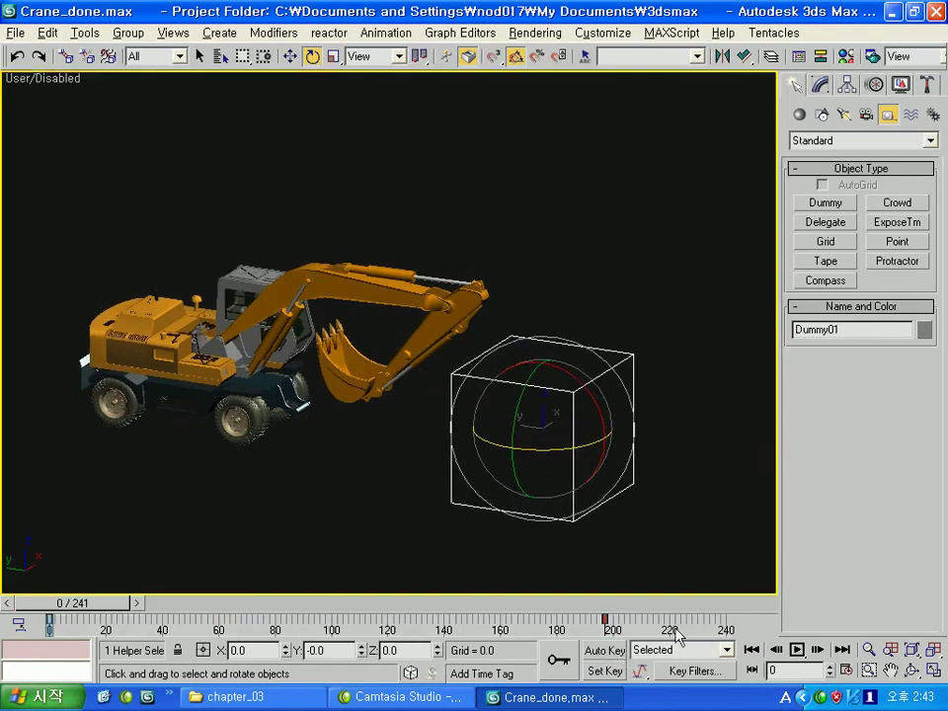
Step: Scrub the timeline forward to frame 193 to review the dummy-driven animation
mouse_move(104, 624)
left_mouse_down()
mouse_move(688, 618)
mouse_move(250, 596)
mouse_move(306, 594)
mouse_move(302, 571)
mouse_move(328, 594)
left_mouse_up()
key("e")
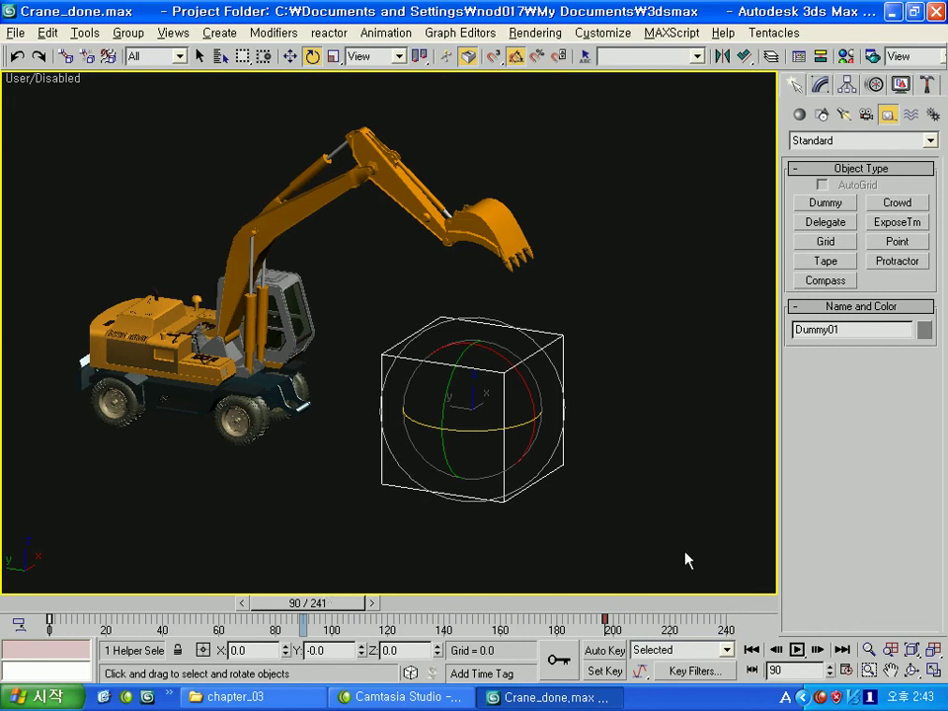
left_click(807, 699)
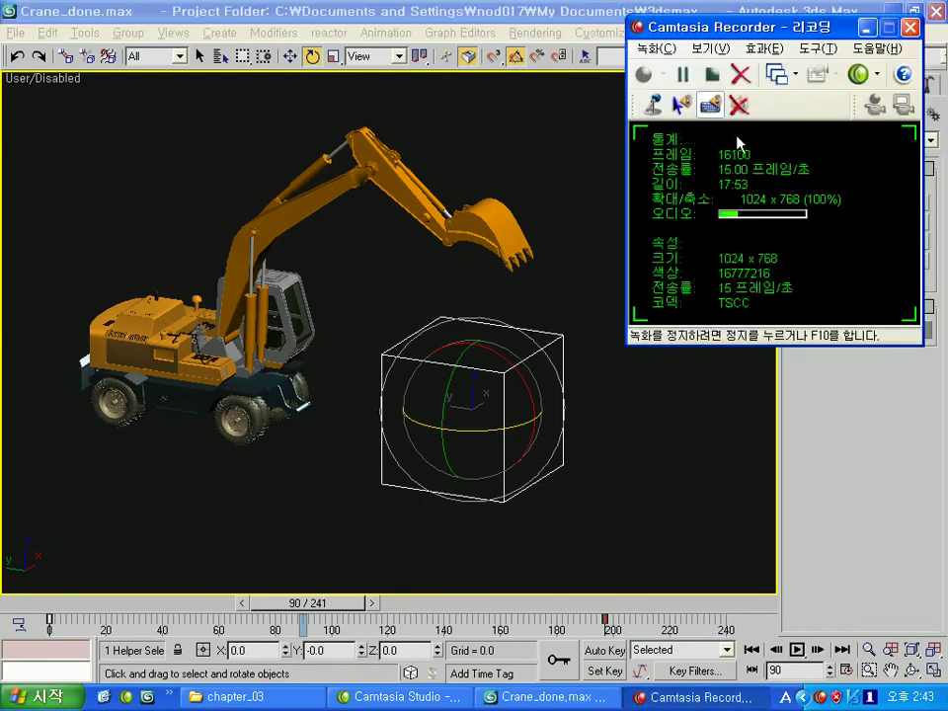